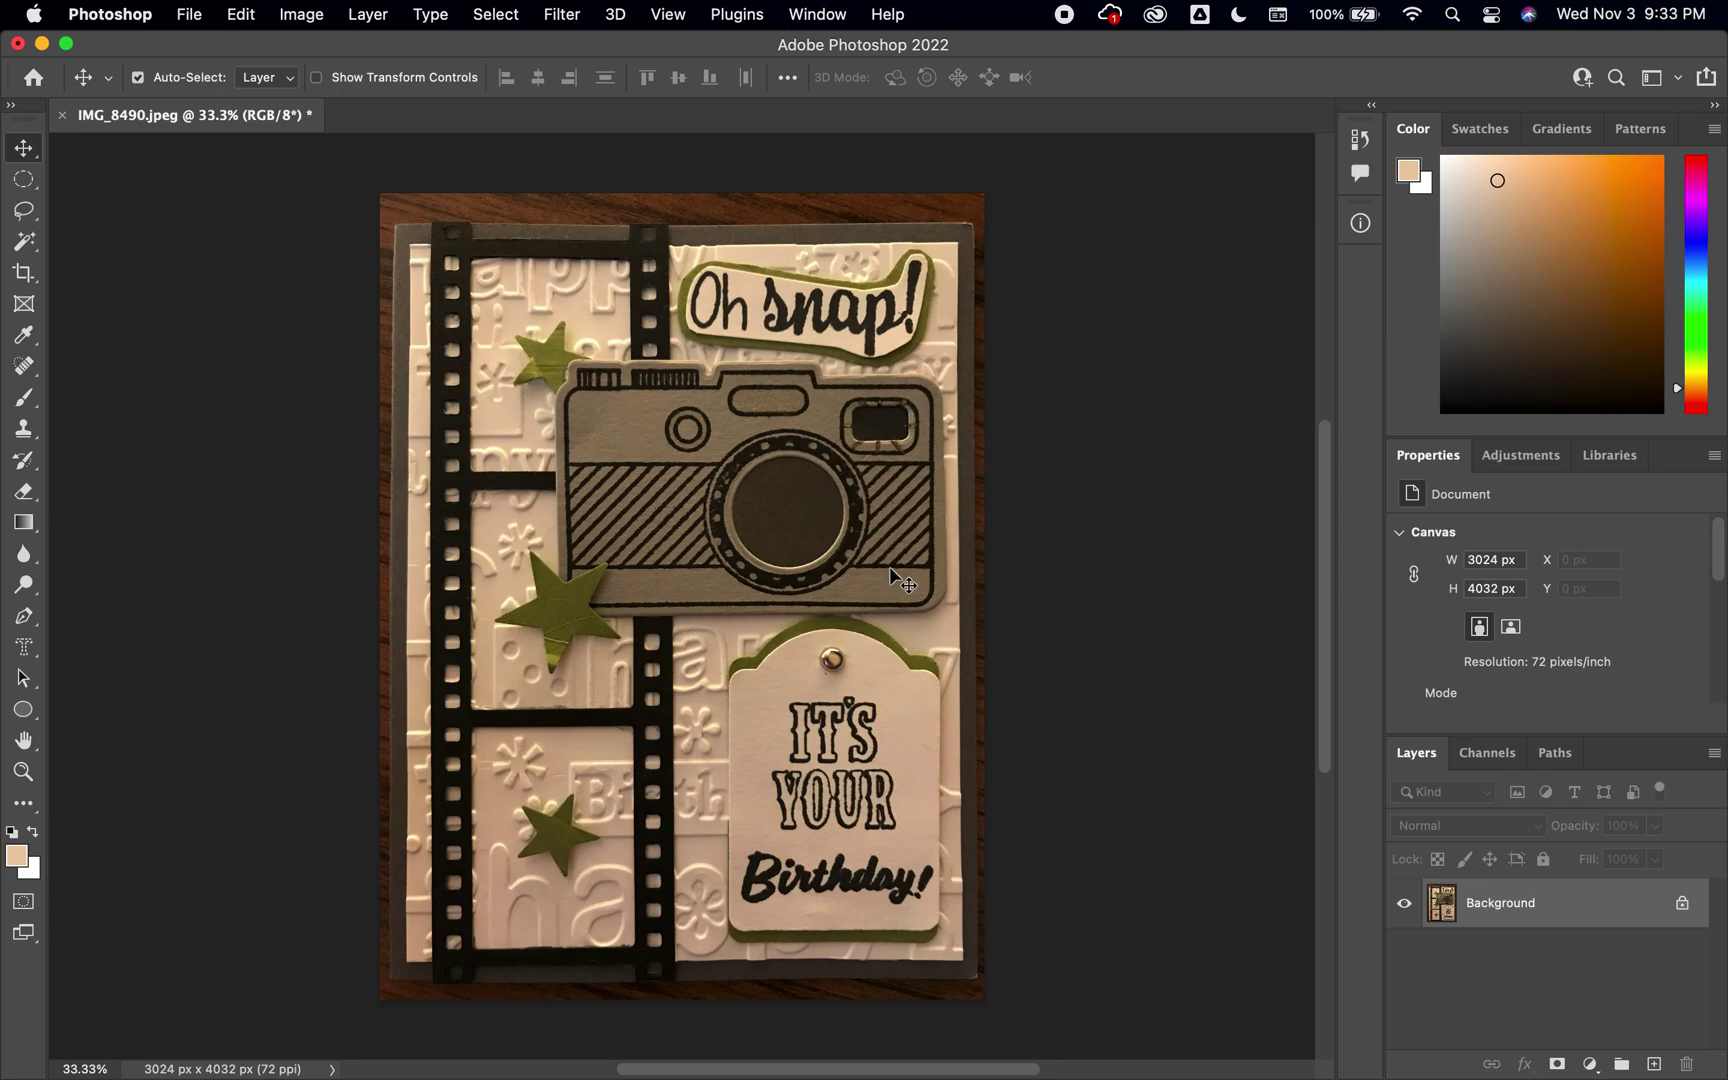
Step: Add a Levels adjustment layer and set its white point by sampling the white paper of the birthday tag
left_click(1530, 458)
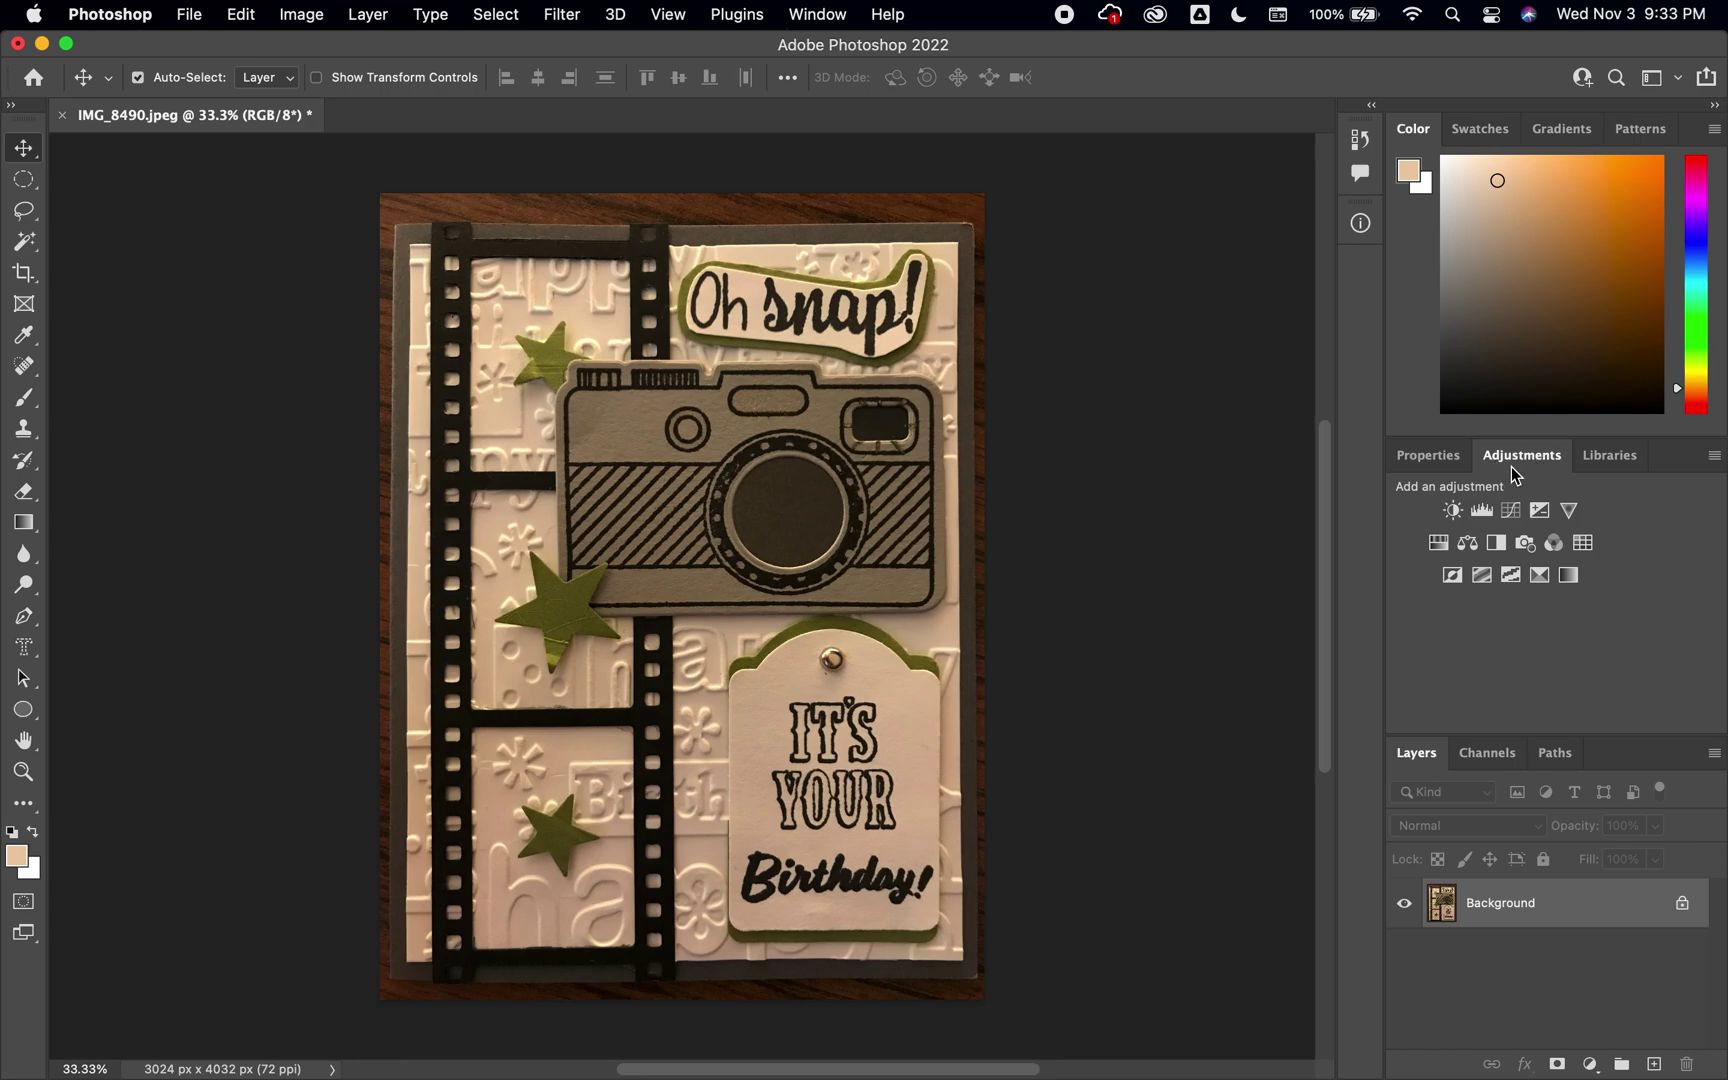
left_click(1484, 512)
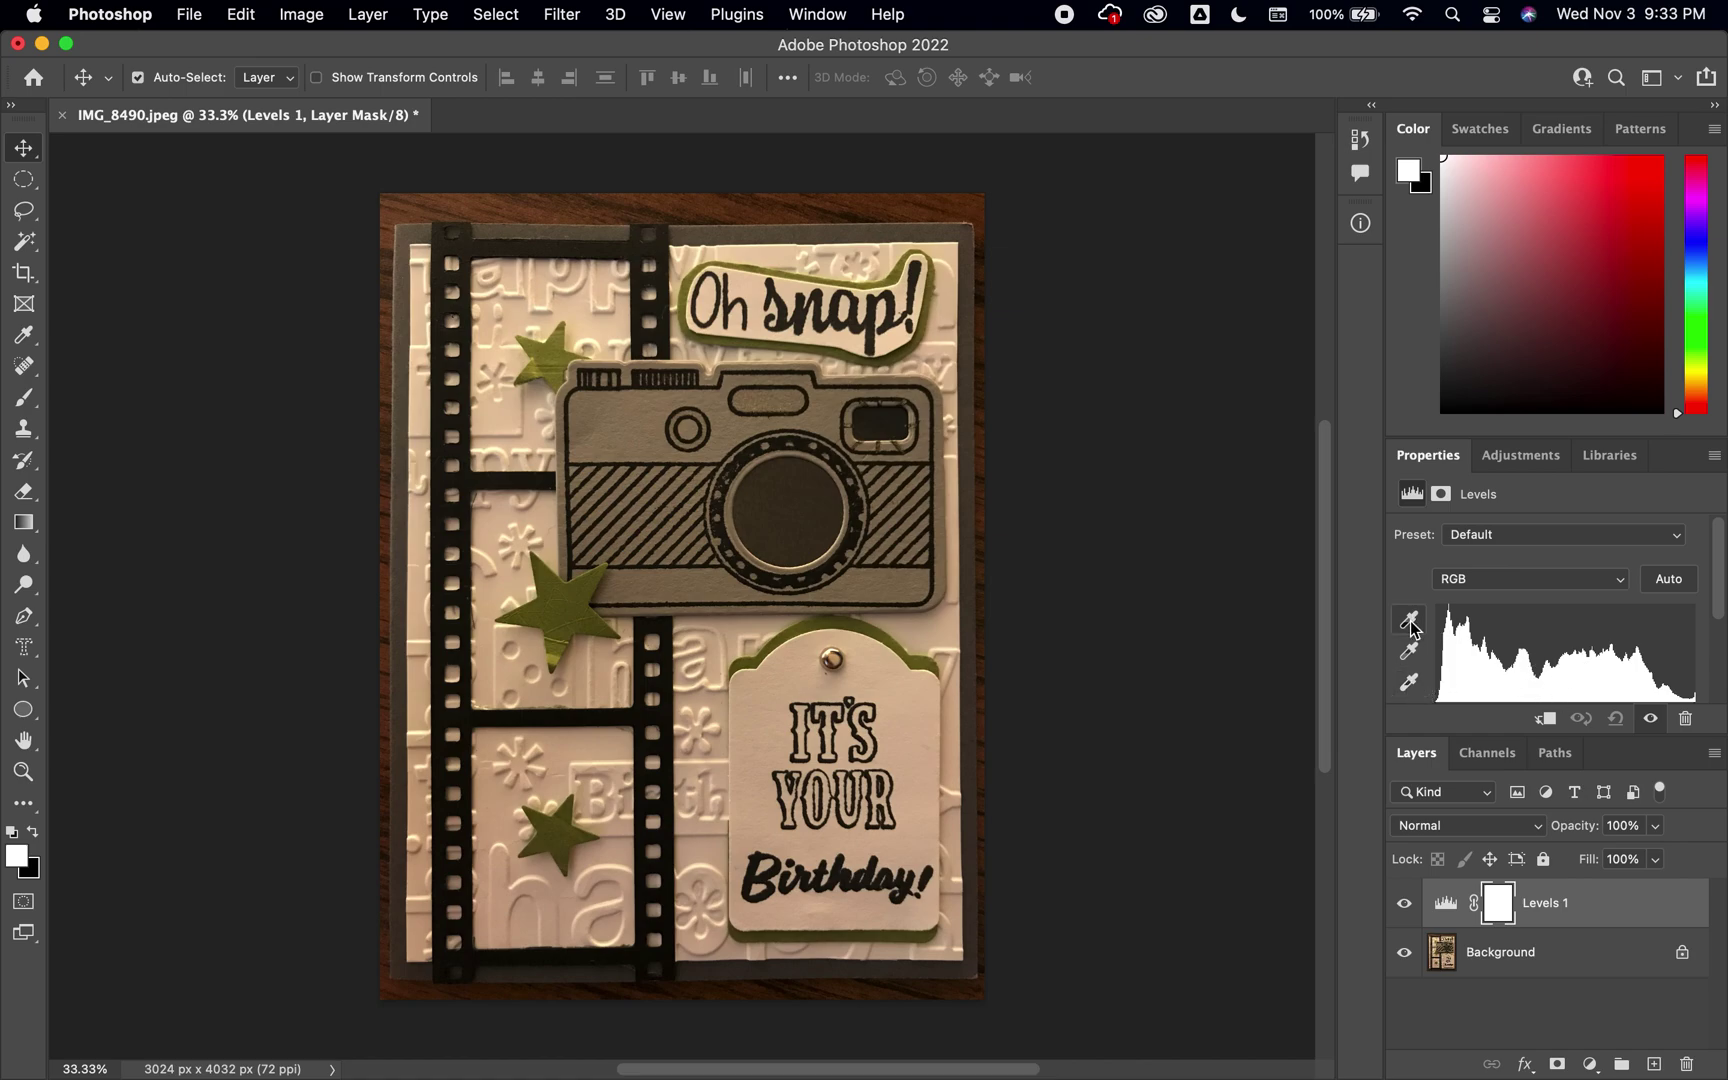
left_click(1410, 688)
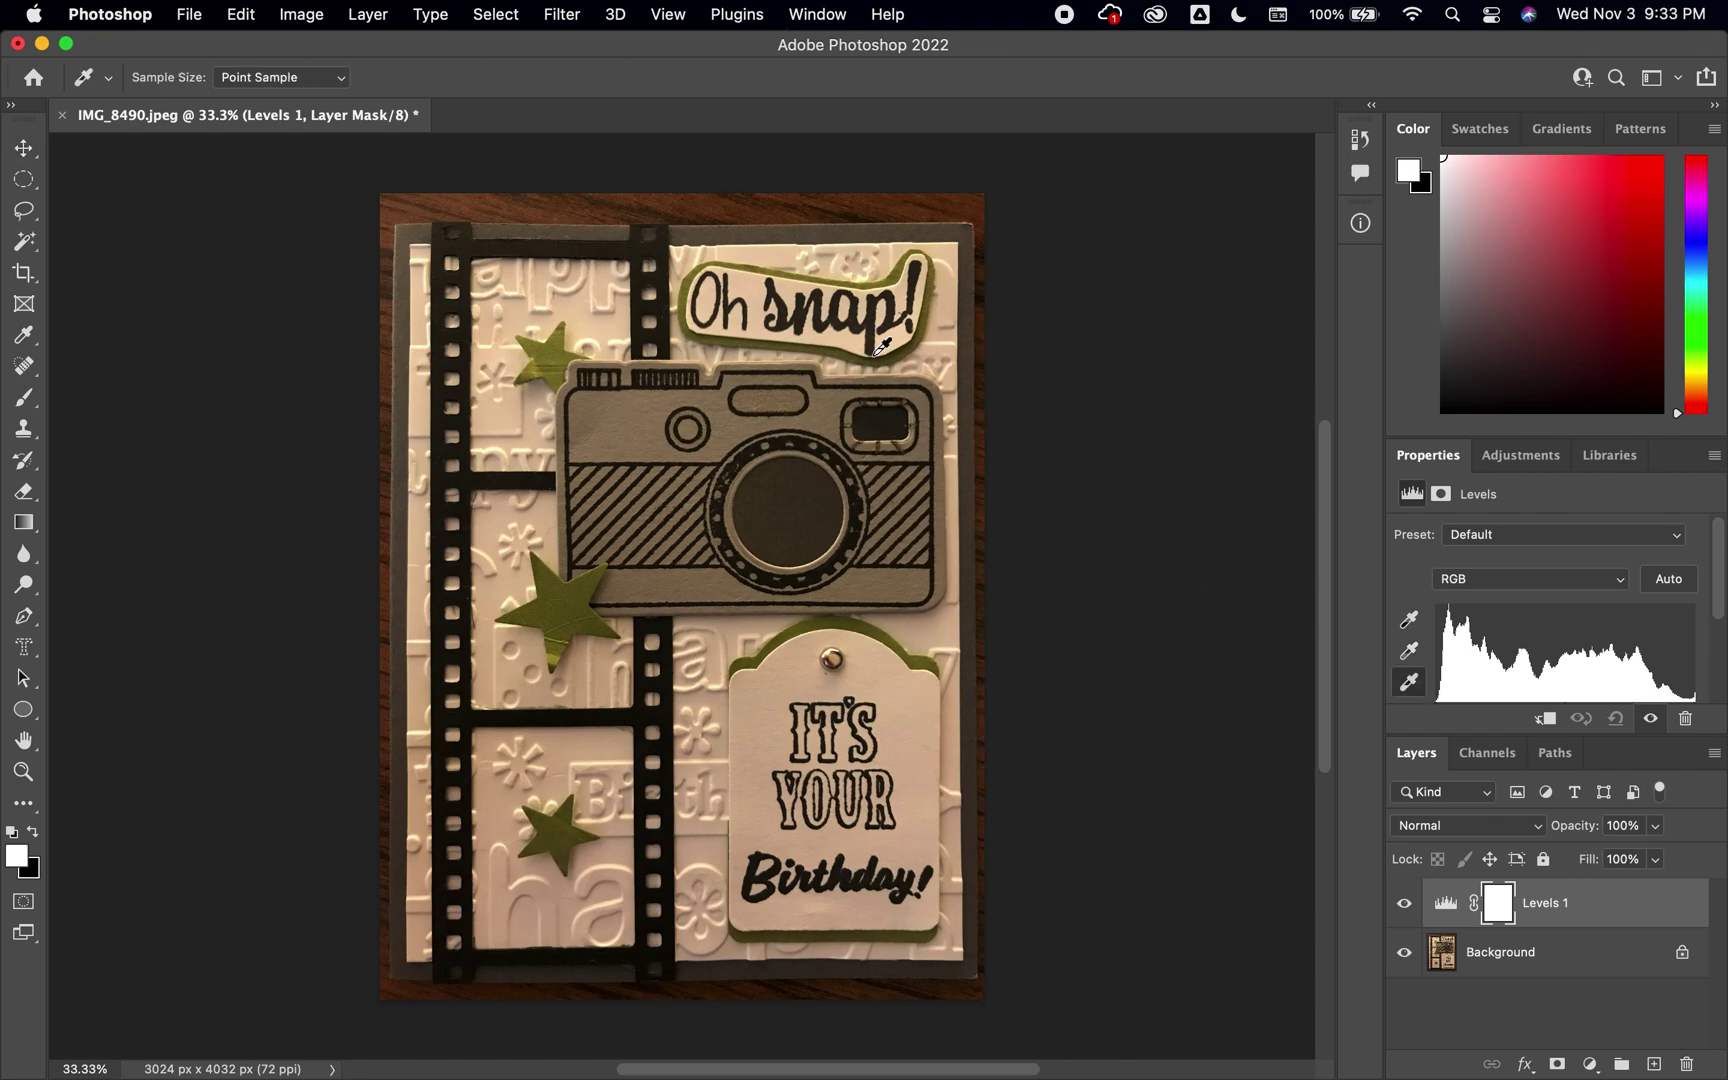
left_click(900, 688)
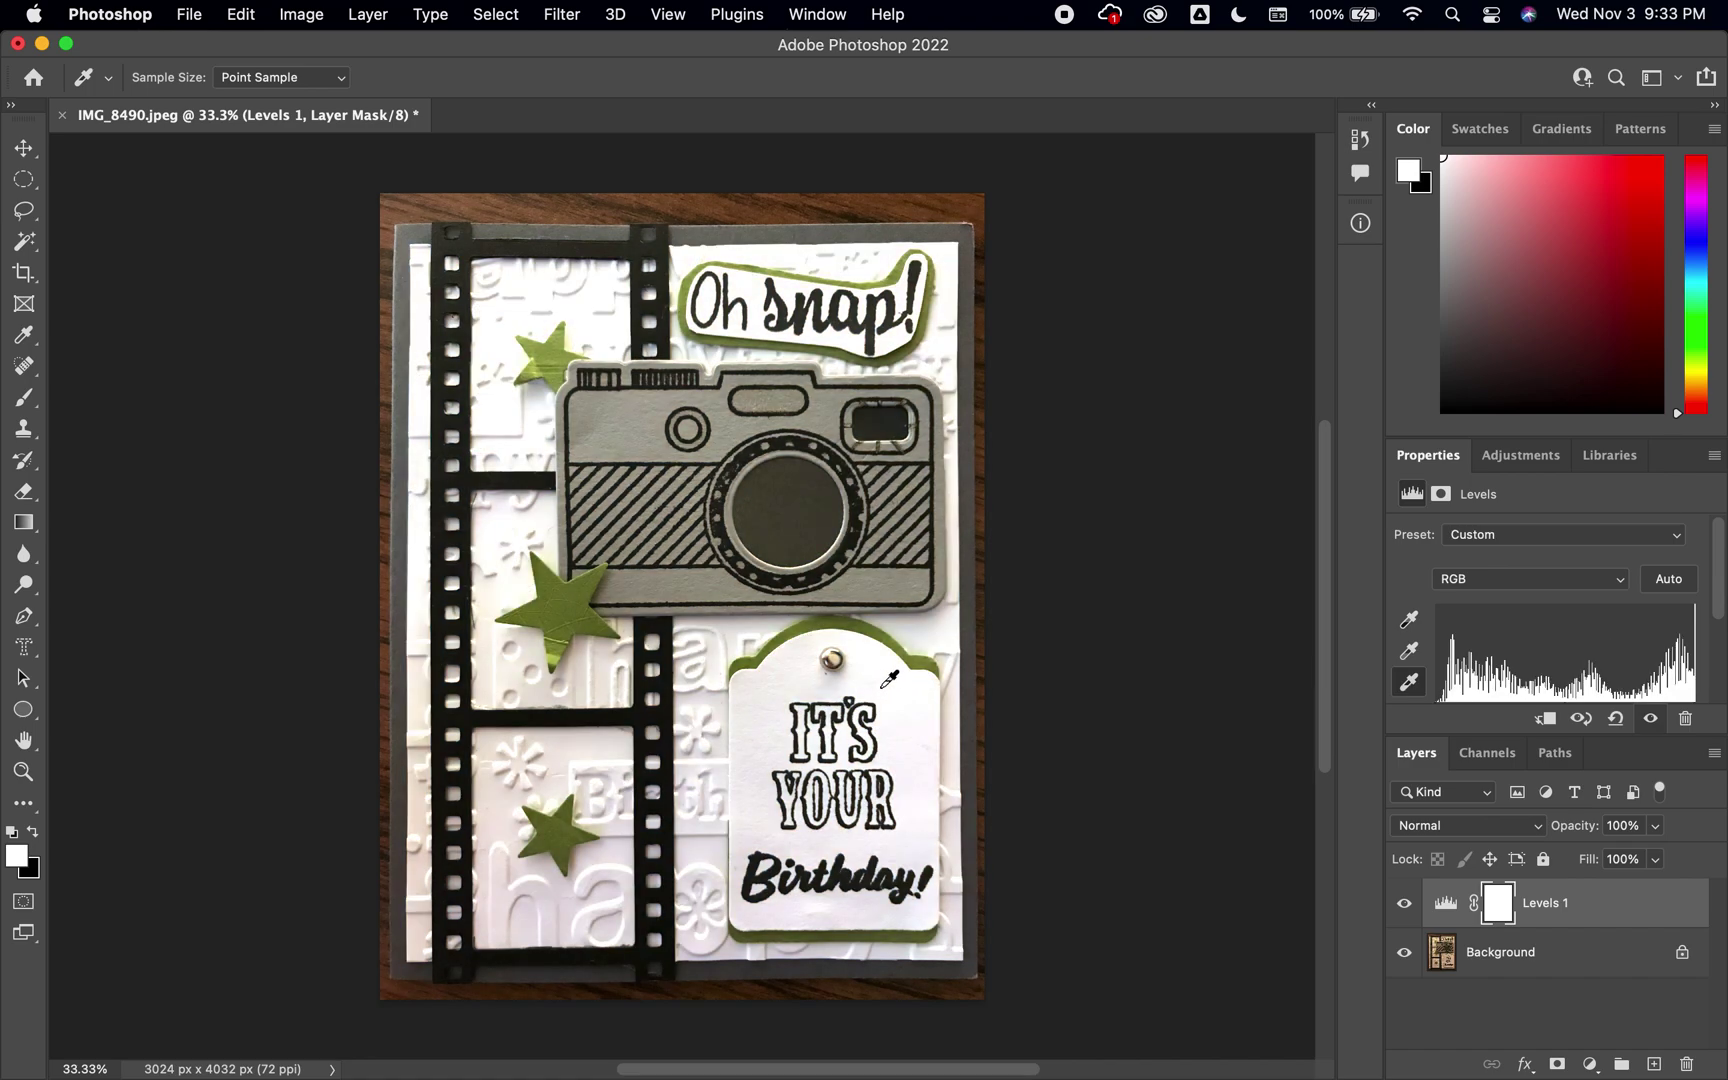
Step: Resample the Levels white point on the tag and on the white paper above the "Oh snap!" label, and compare with the original
left_click(822, 674)
left_click(783, 687)
left_click(762, 724)
left_click(767, 790)
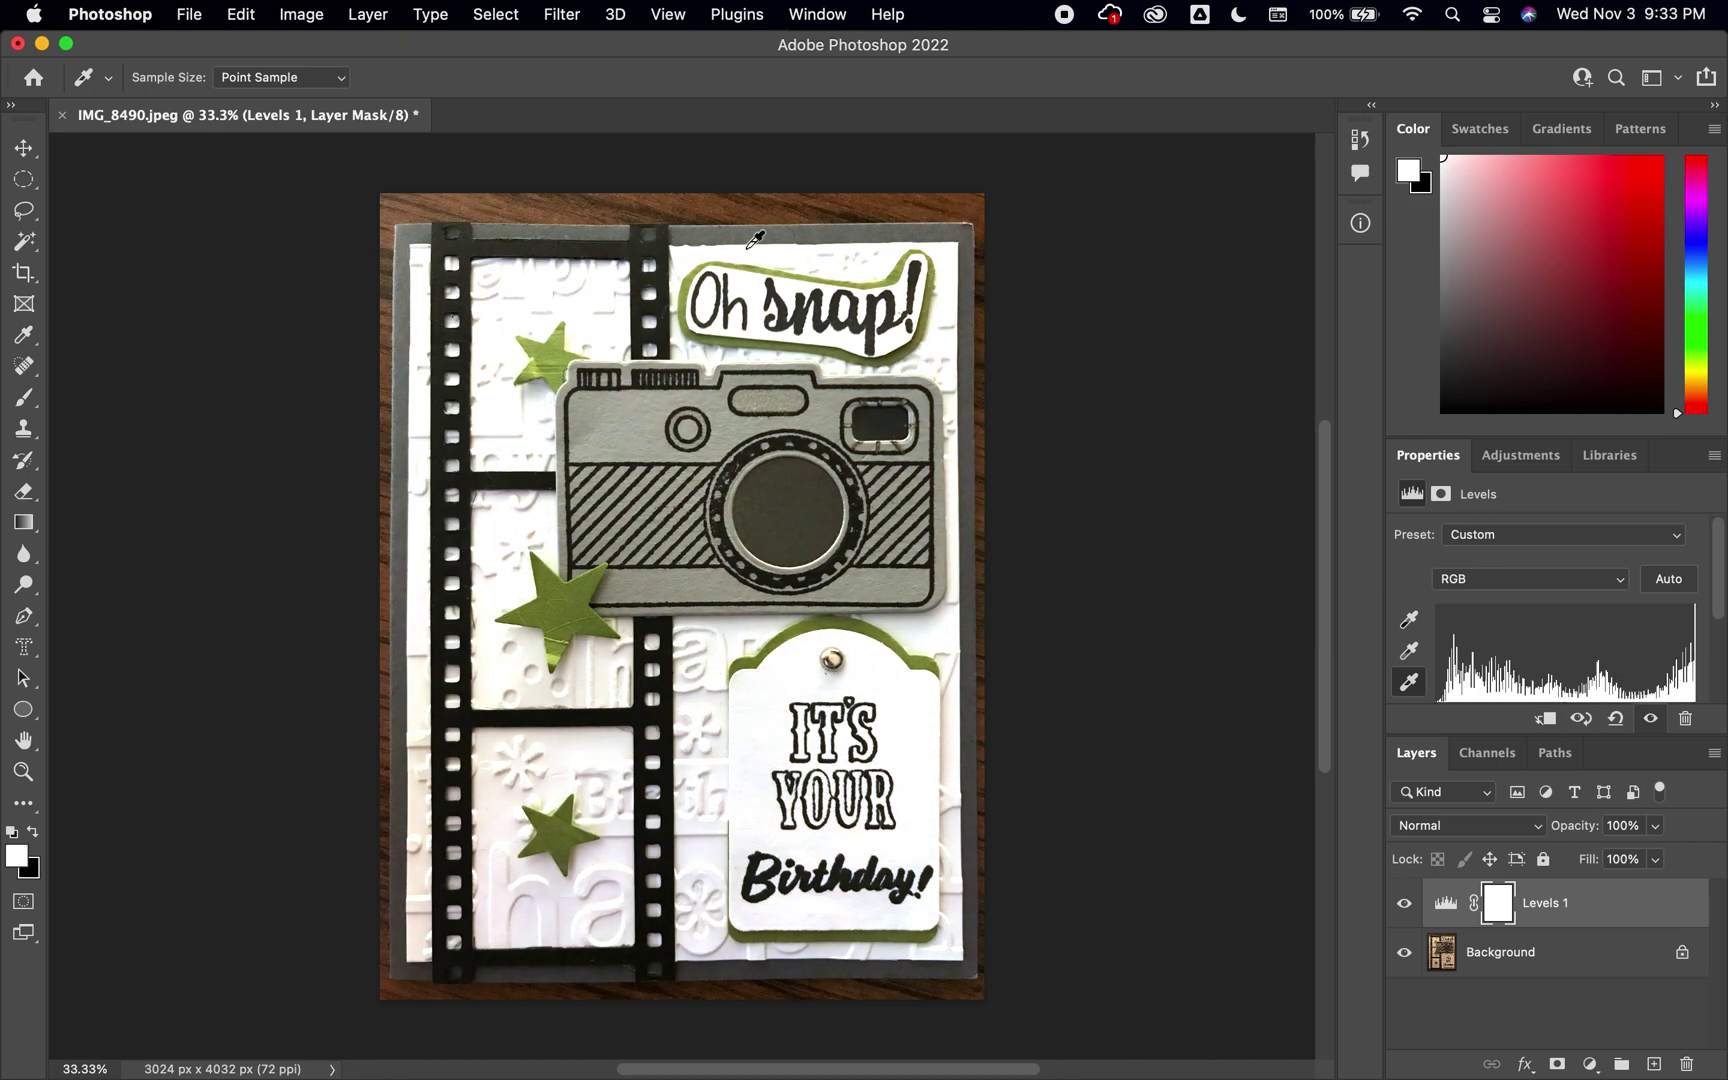
left_click(757, 243)
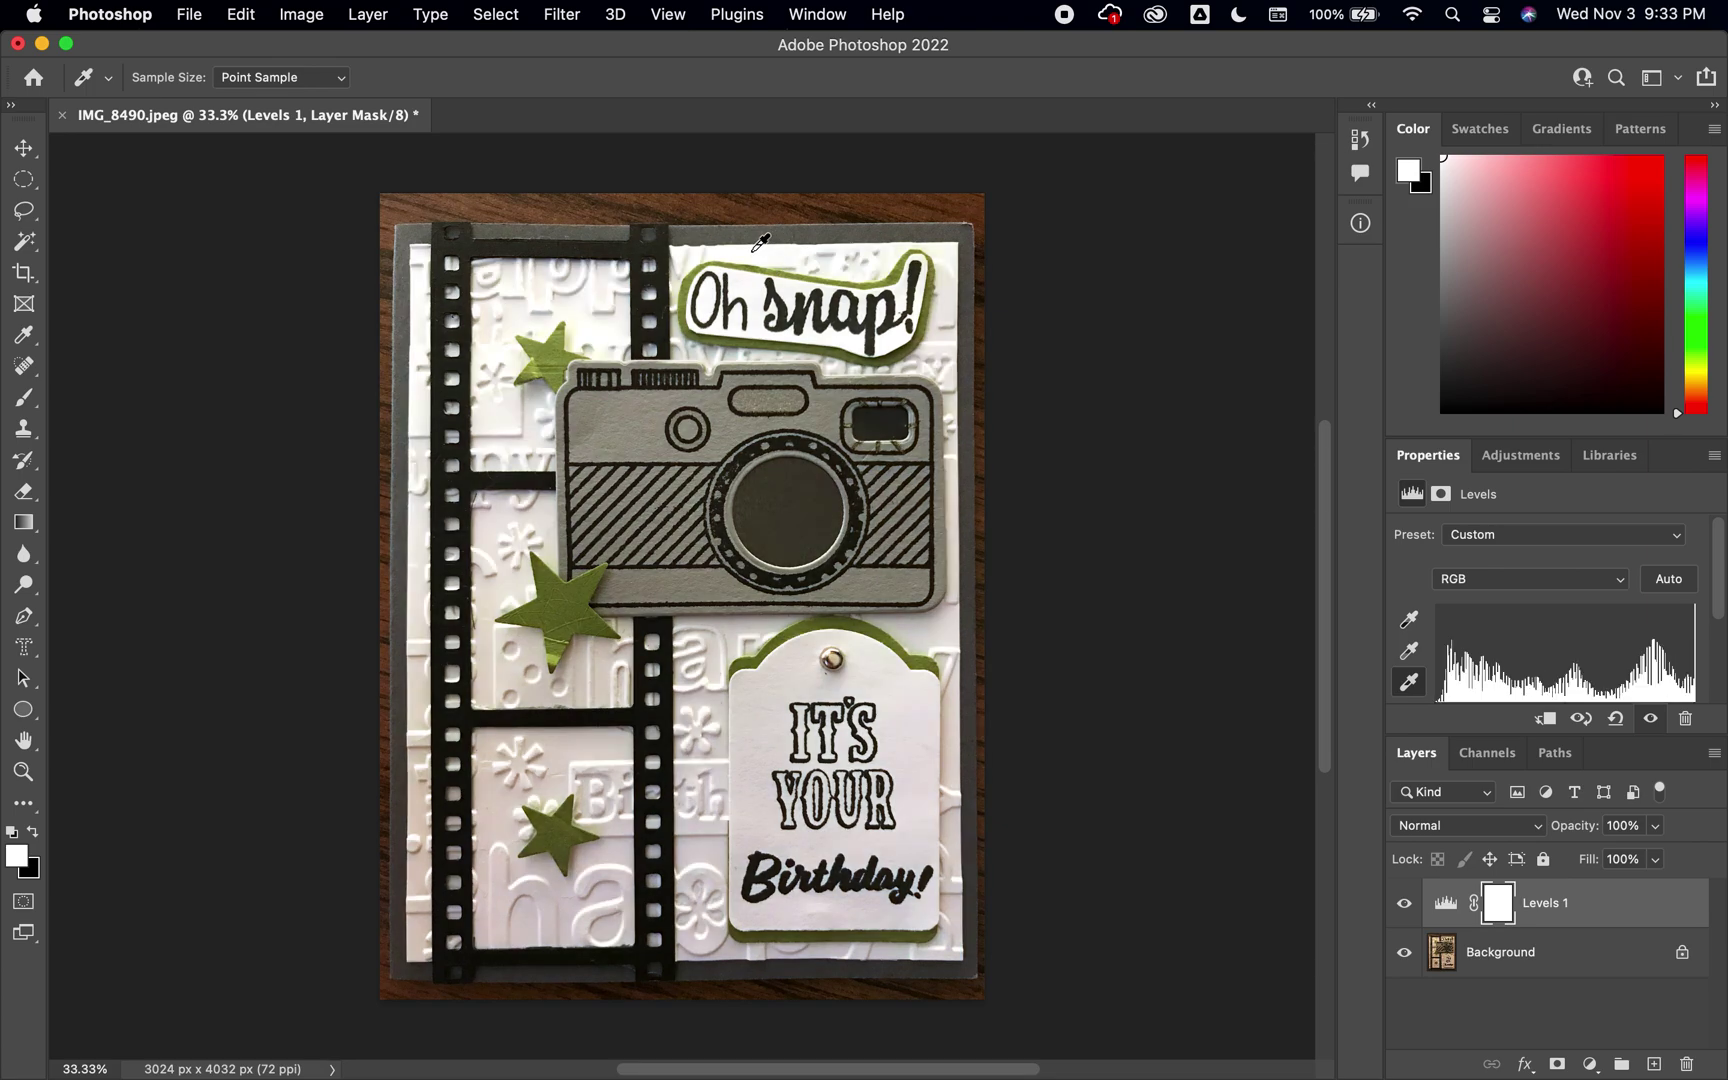
left_click(722, 243)
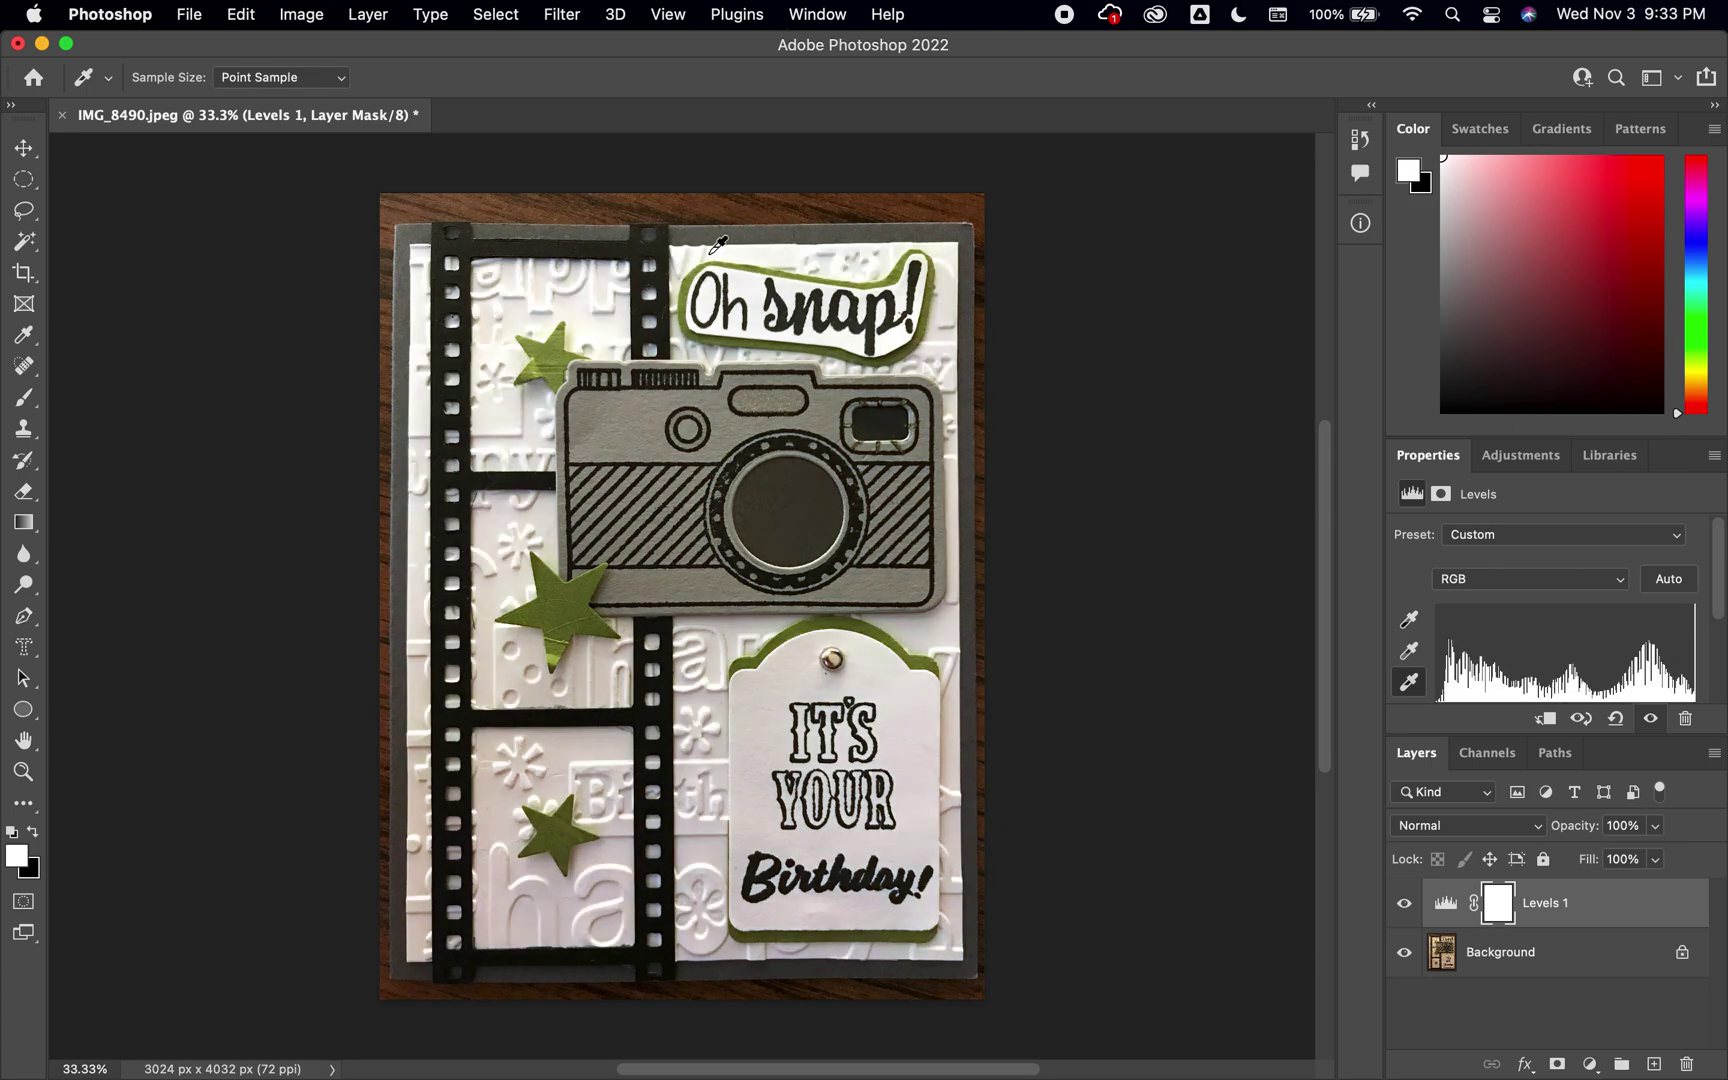
left_click(724, 250)
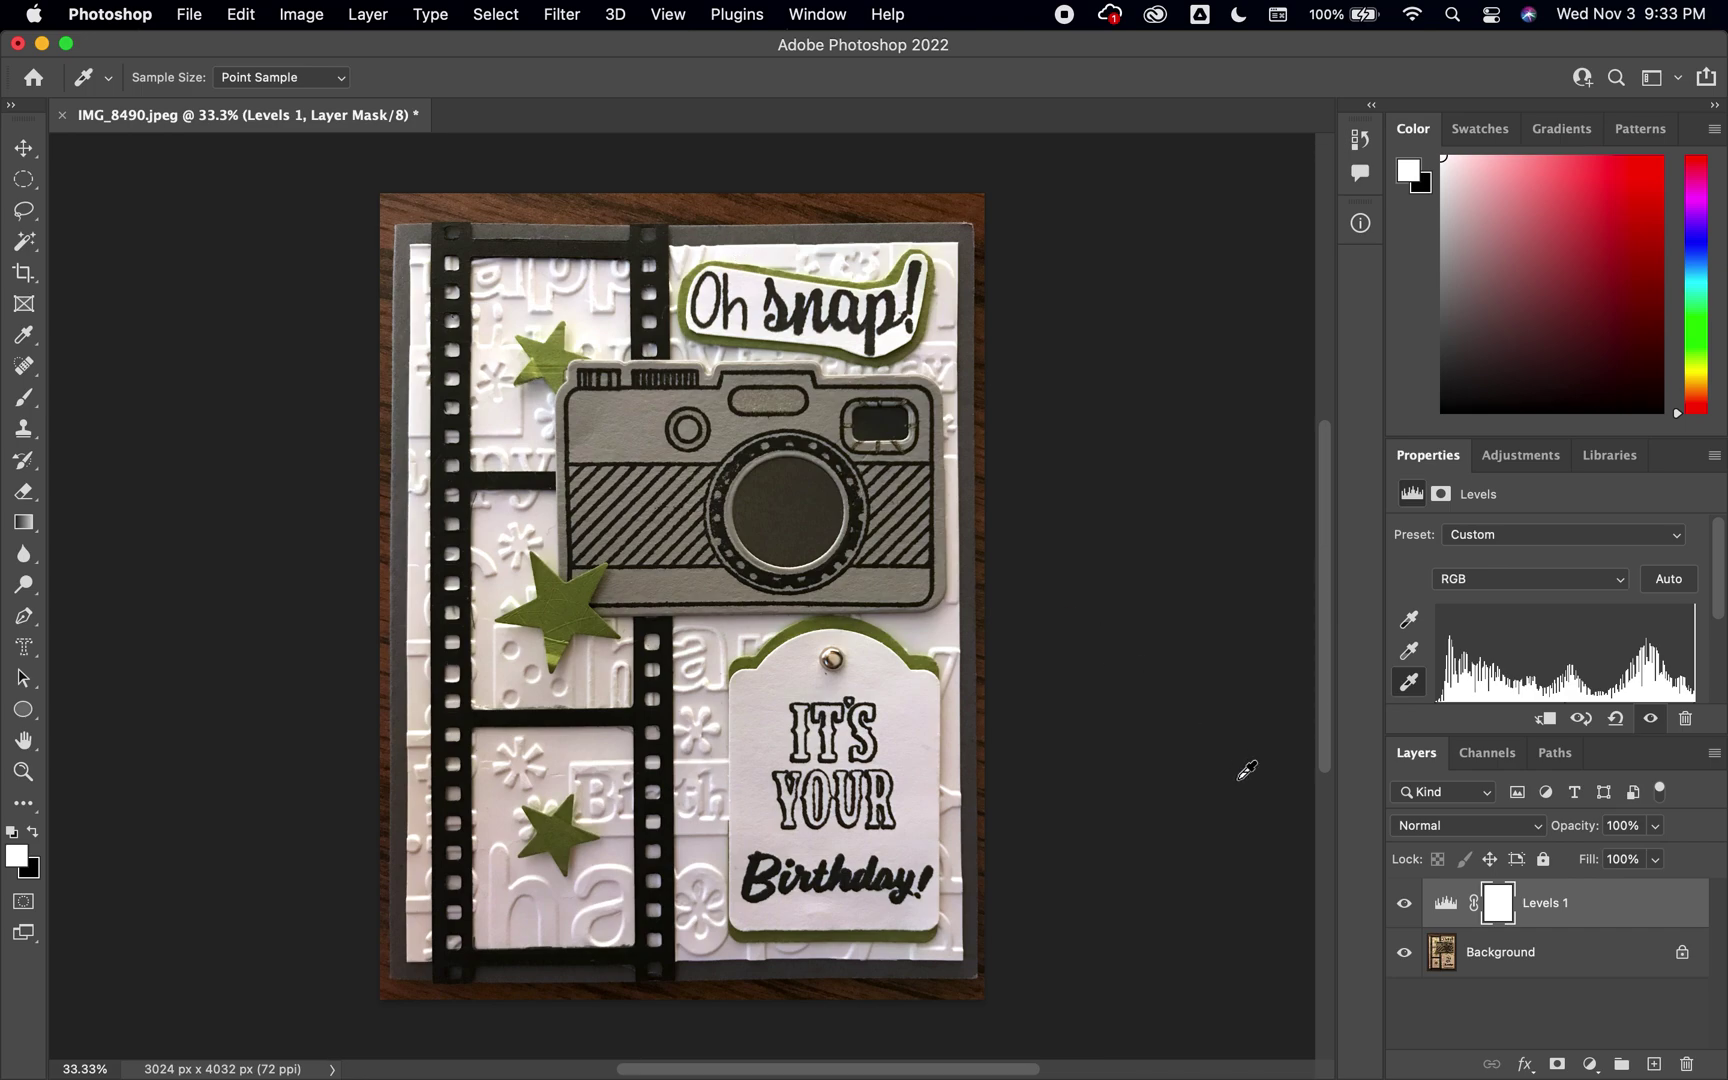
left_click(1404, 903)
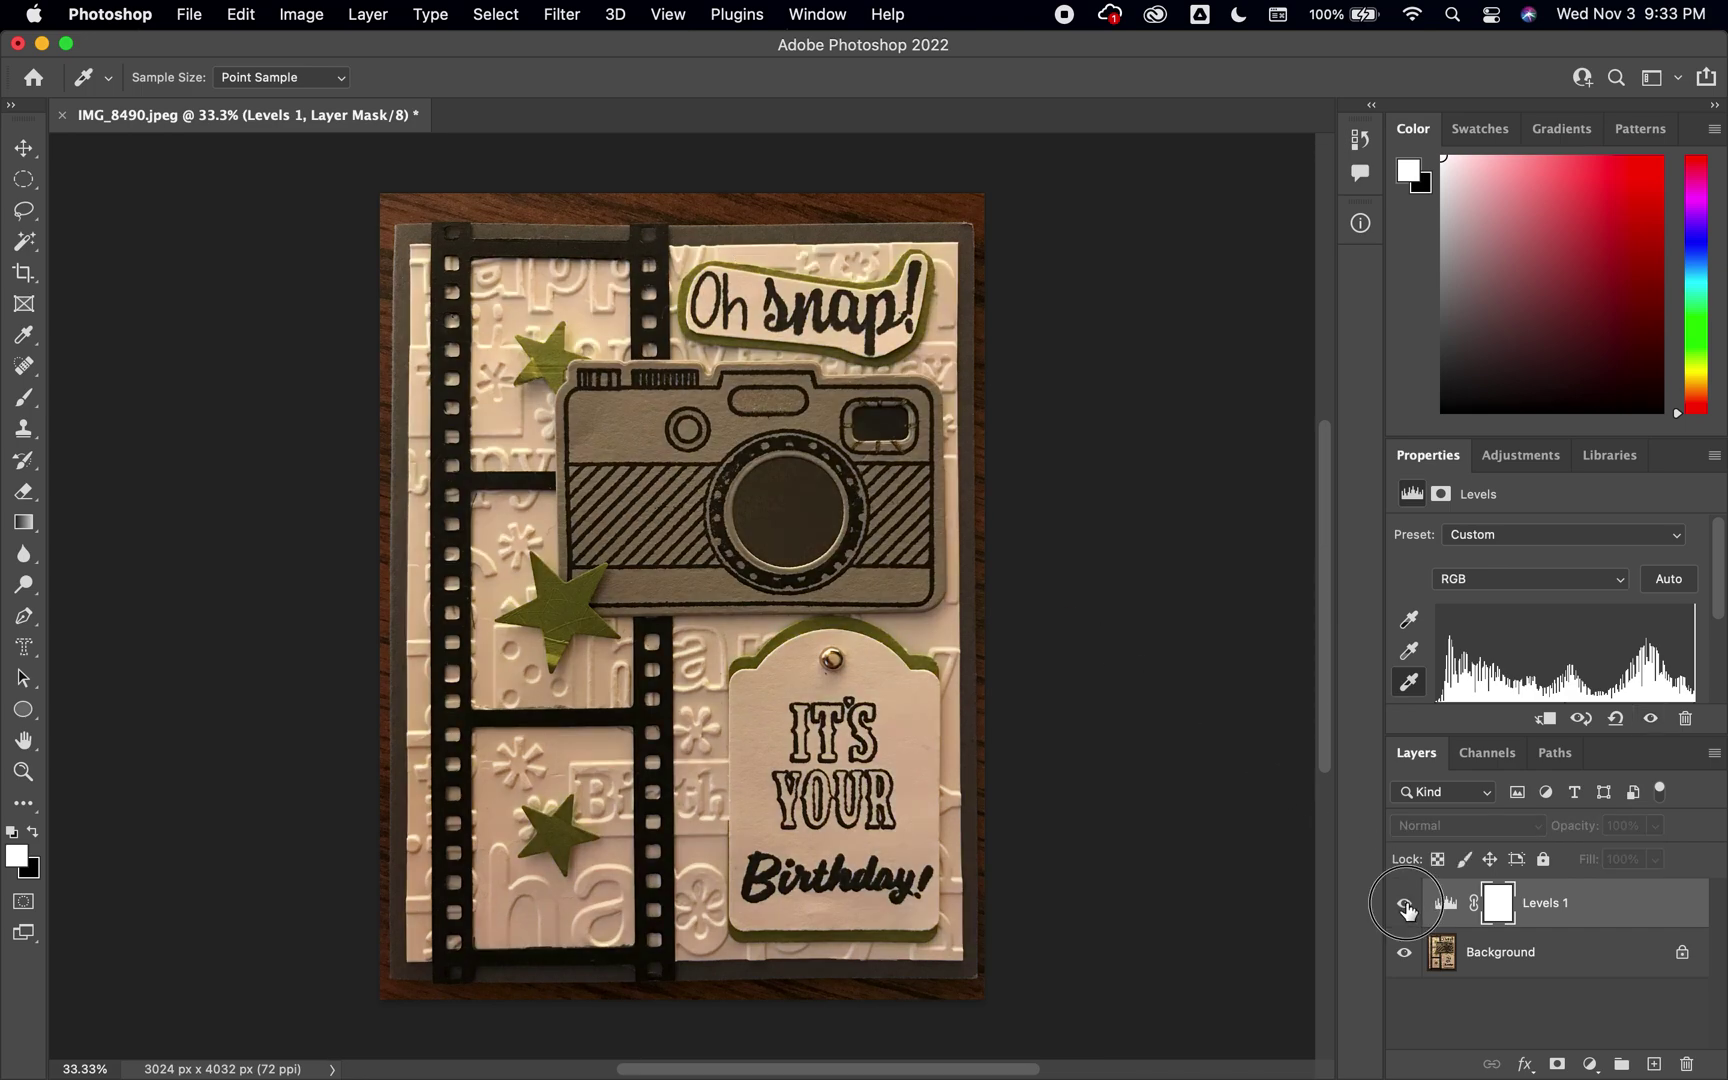
left_click(1405, 905)
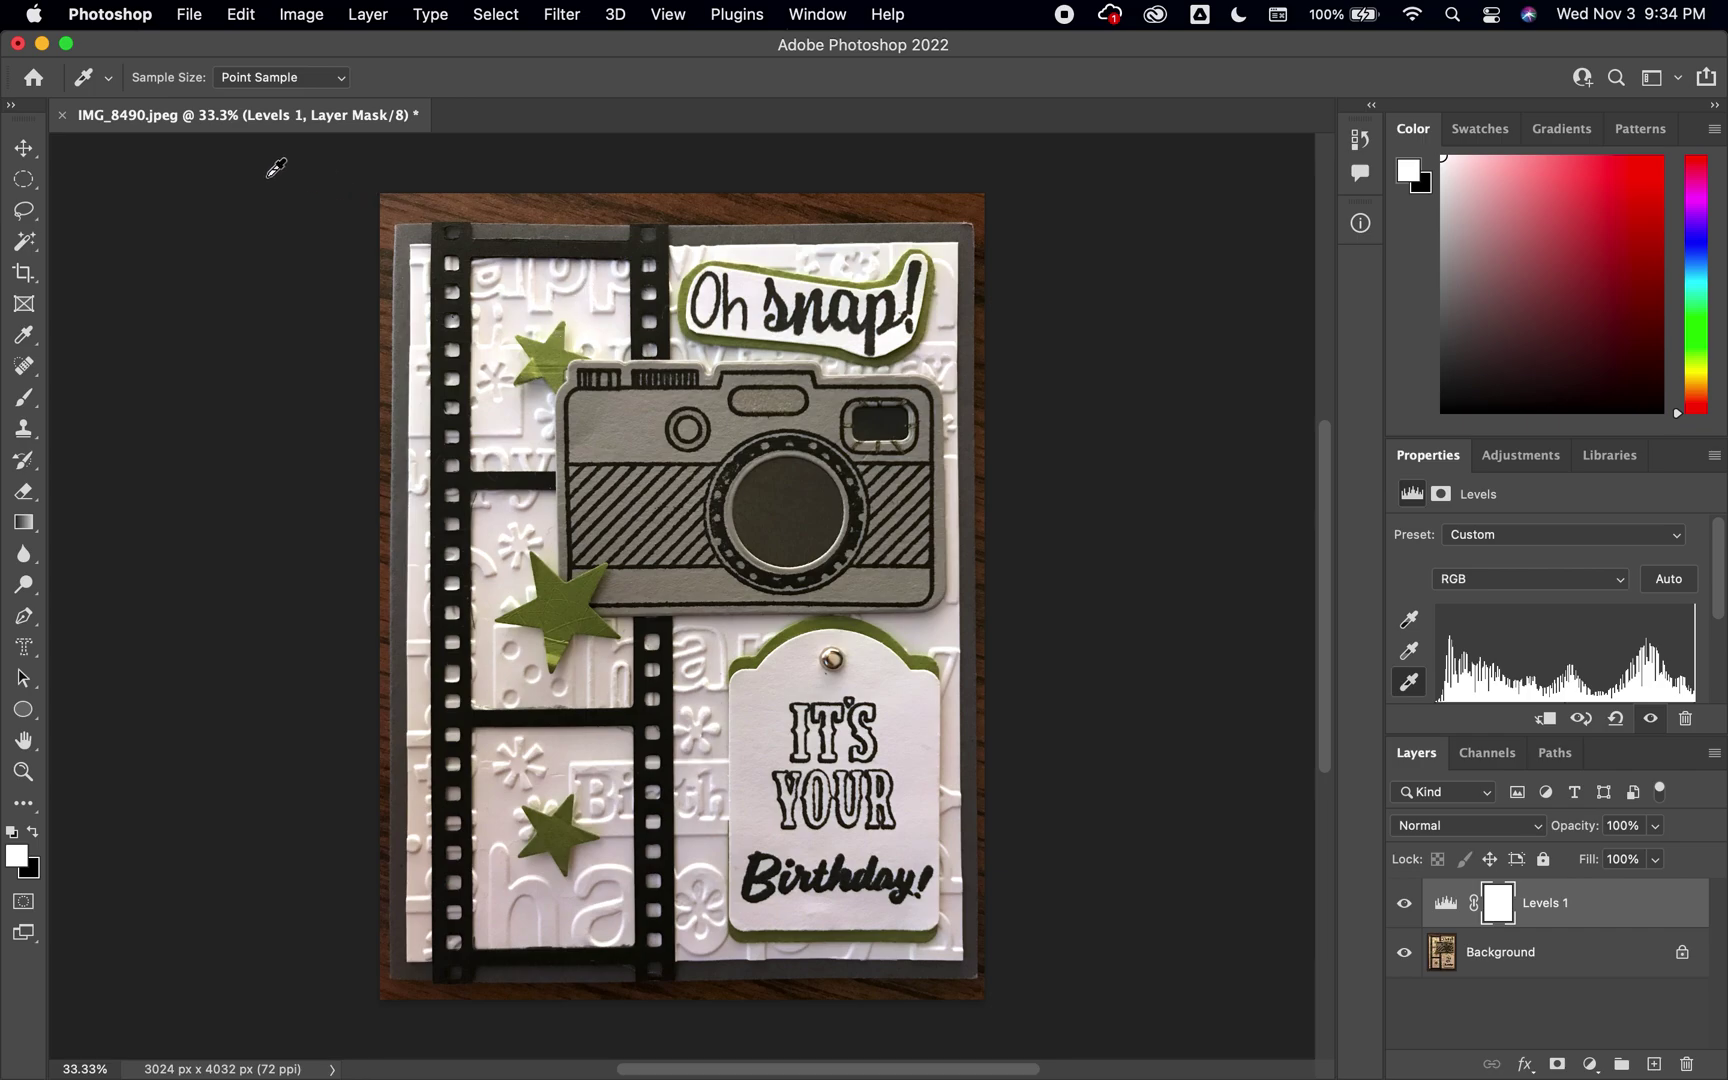
Step: Switch to the desktop's Scrapbook Files folder and preview Dark Gray Paper.jpeg
left_click(42, 44)
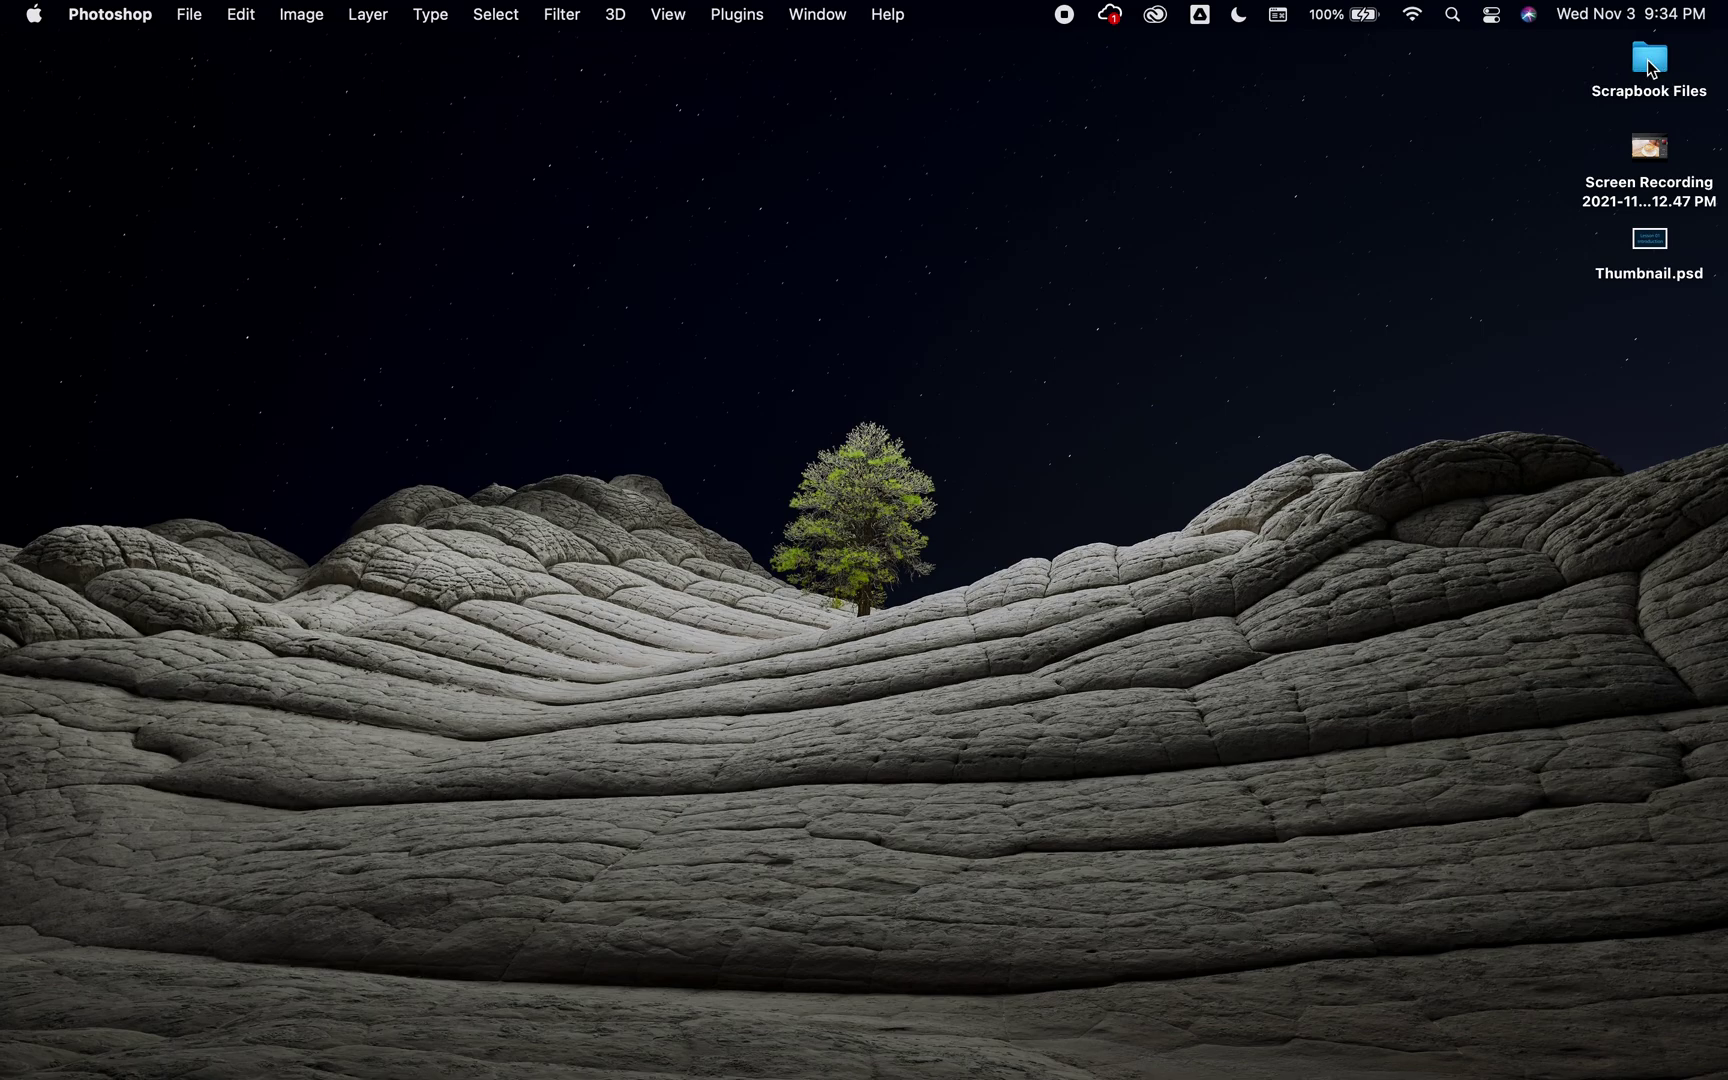
left_click(1649, 61)
double_click(1651, 68)
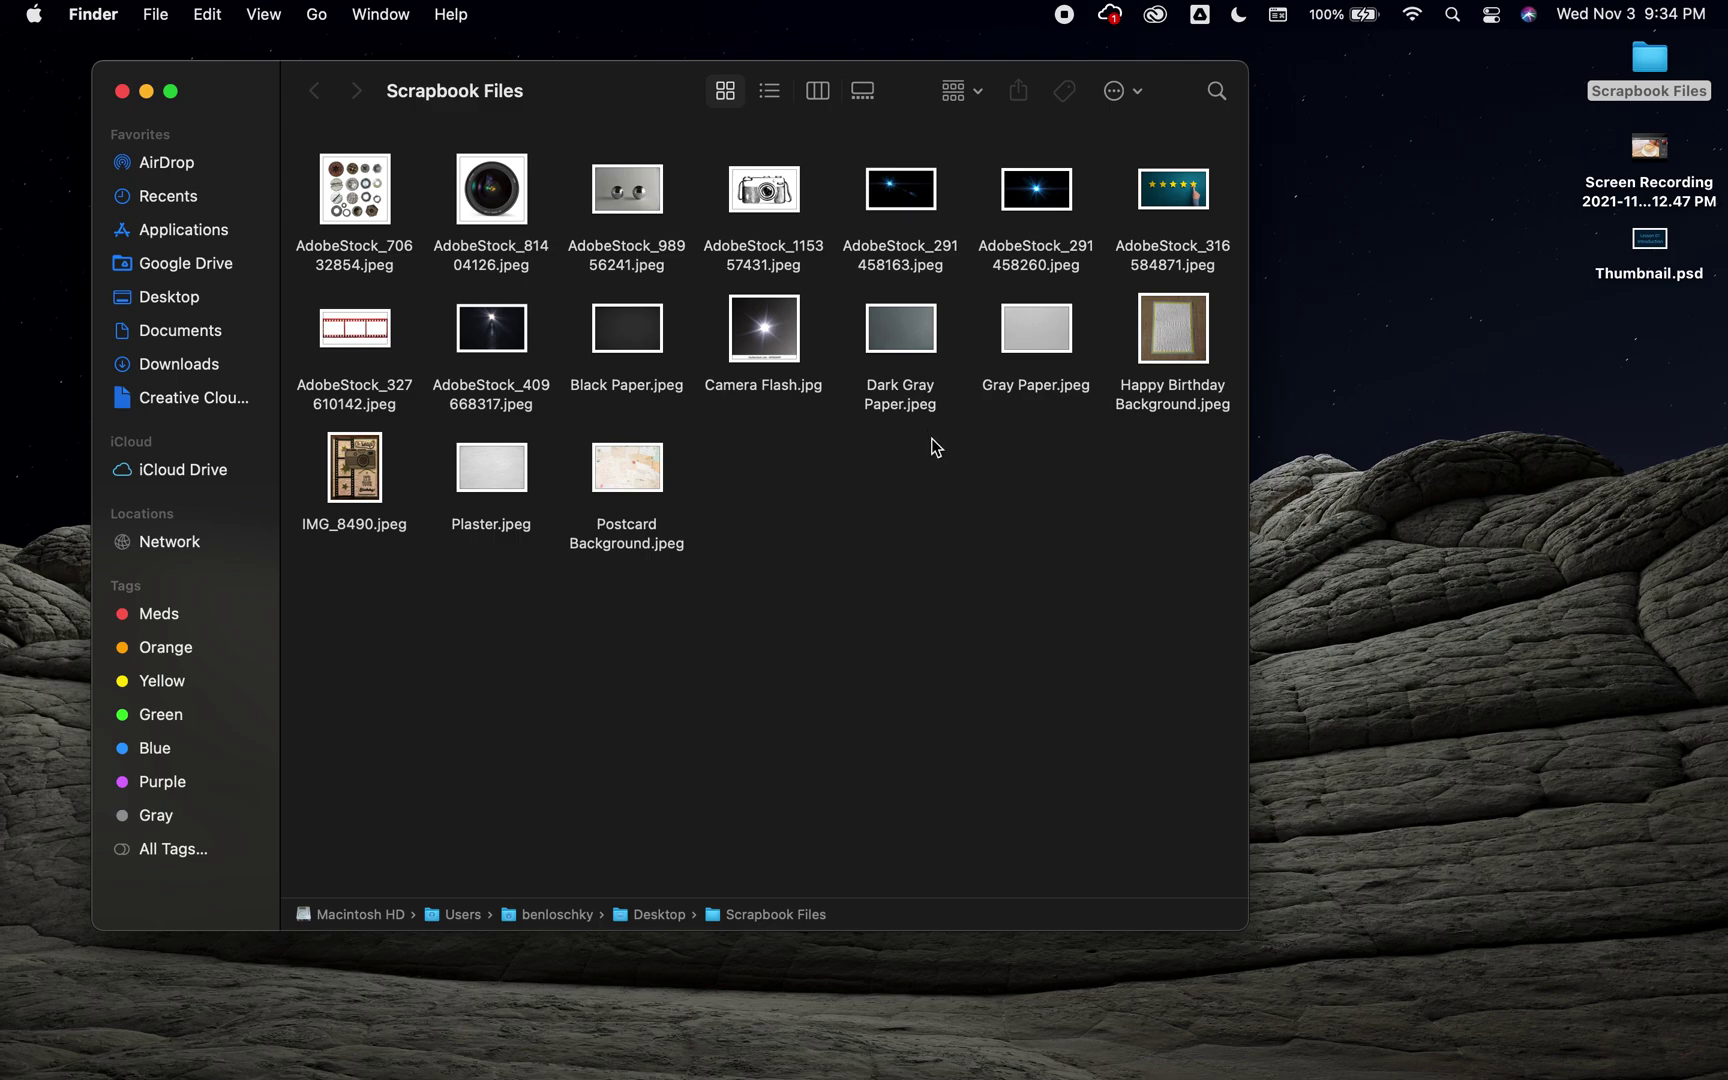
double_click(913, 337)
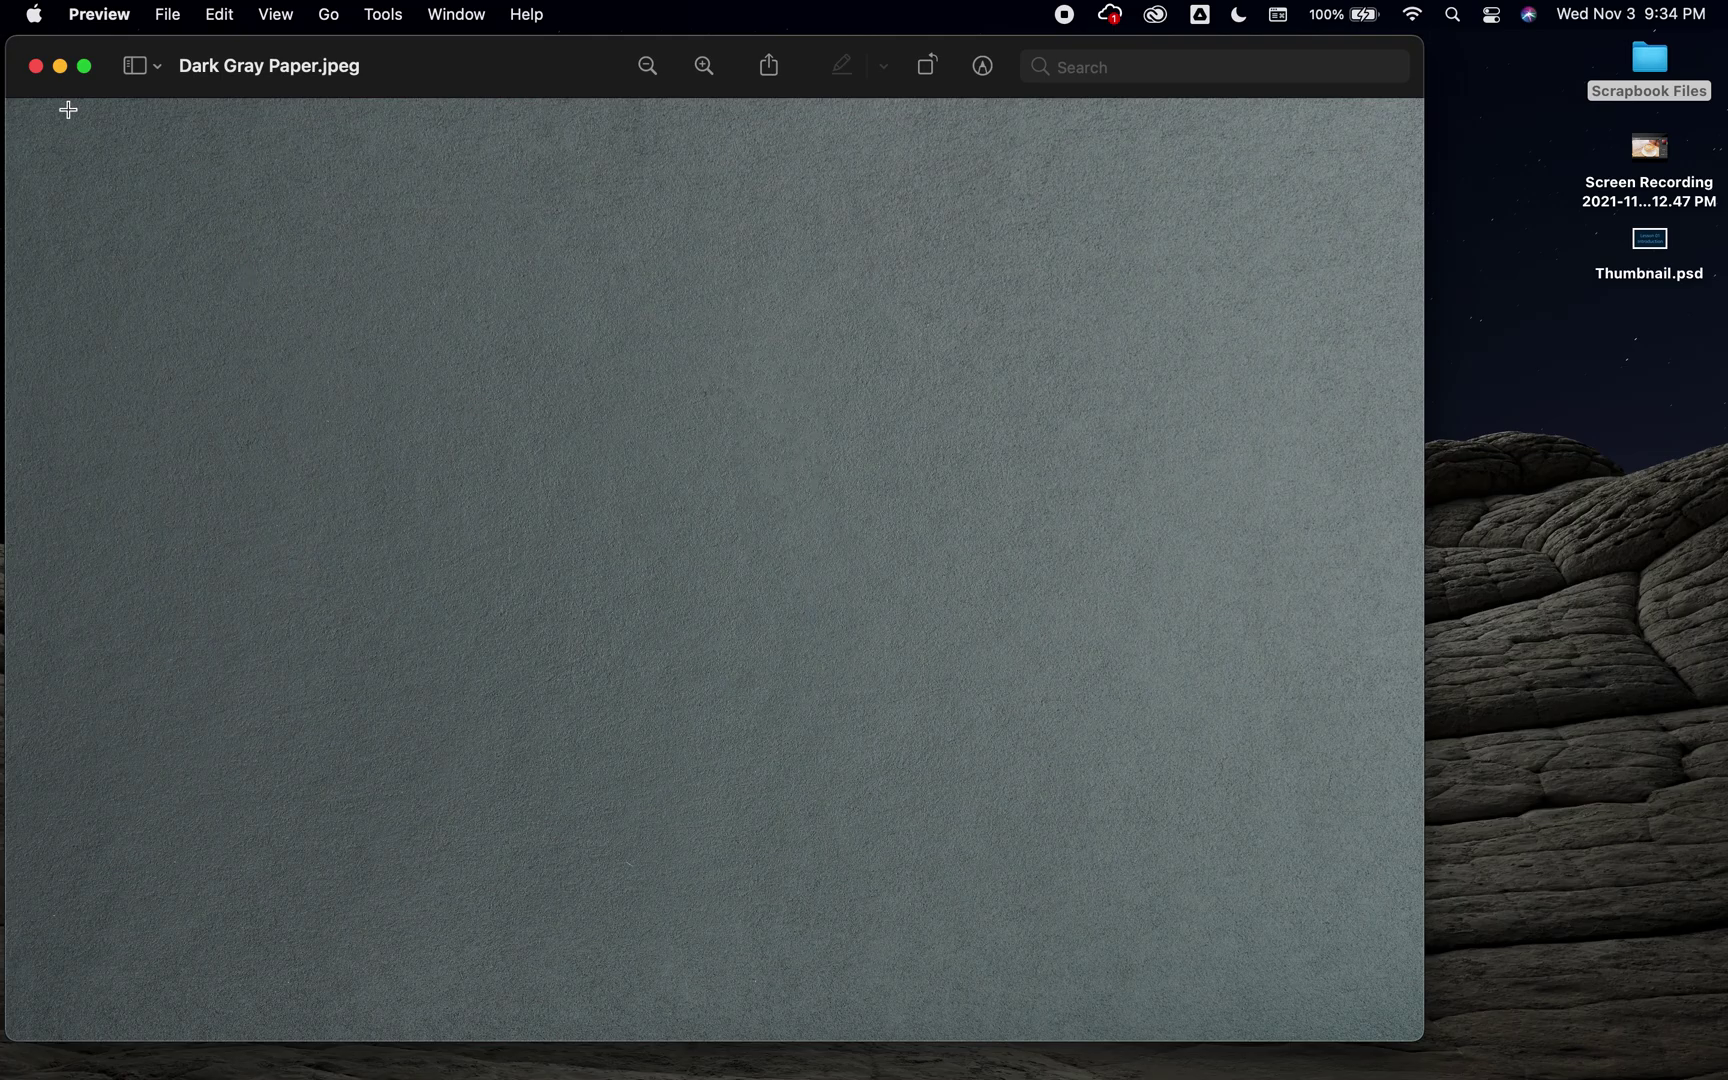
left_click(38, 65)
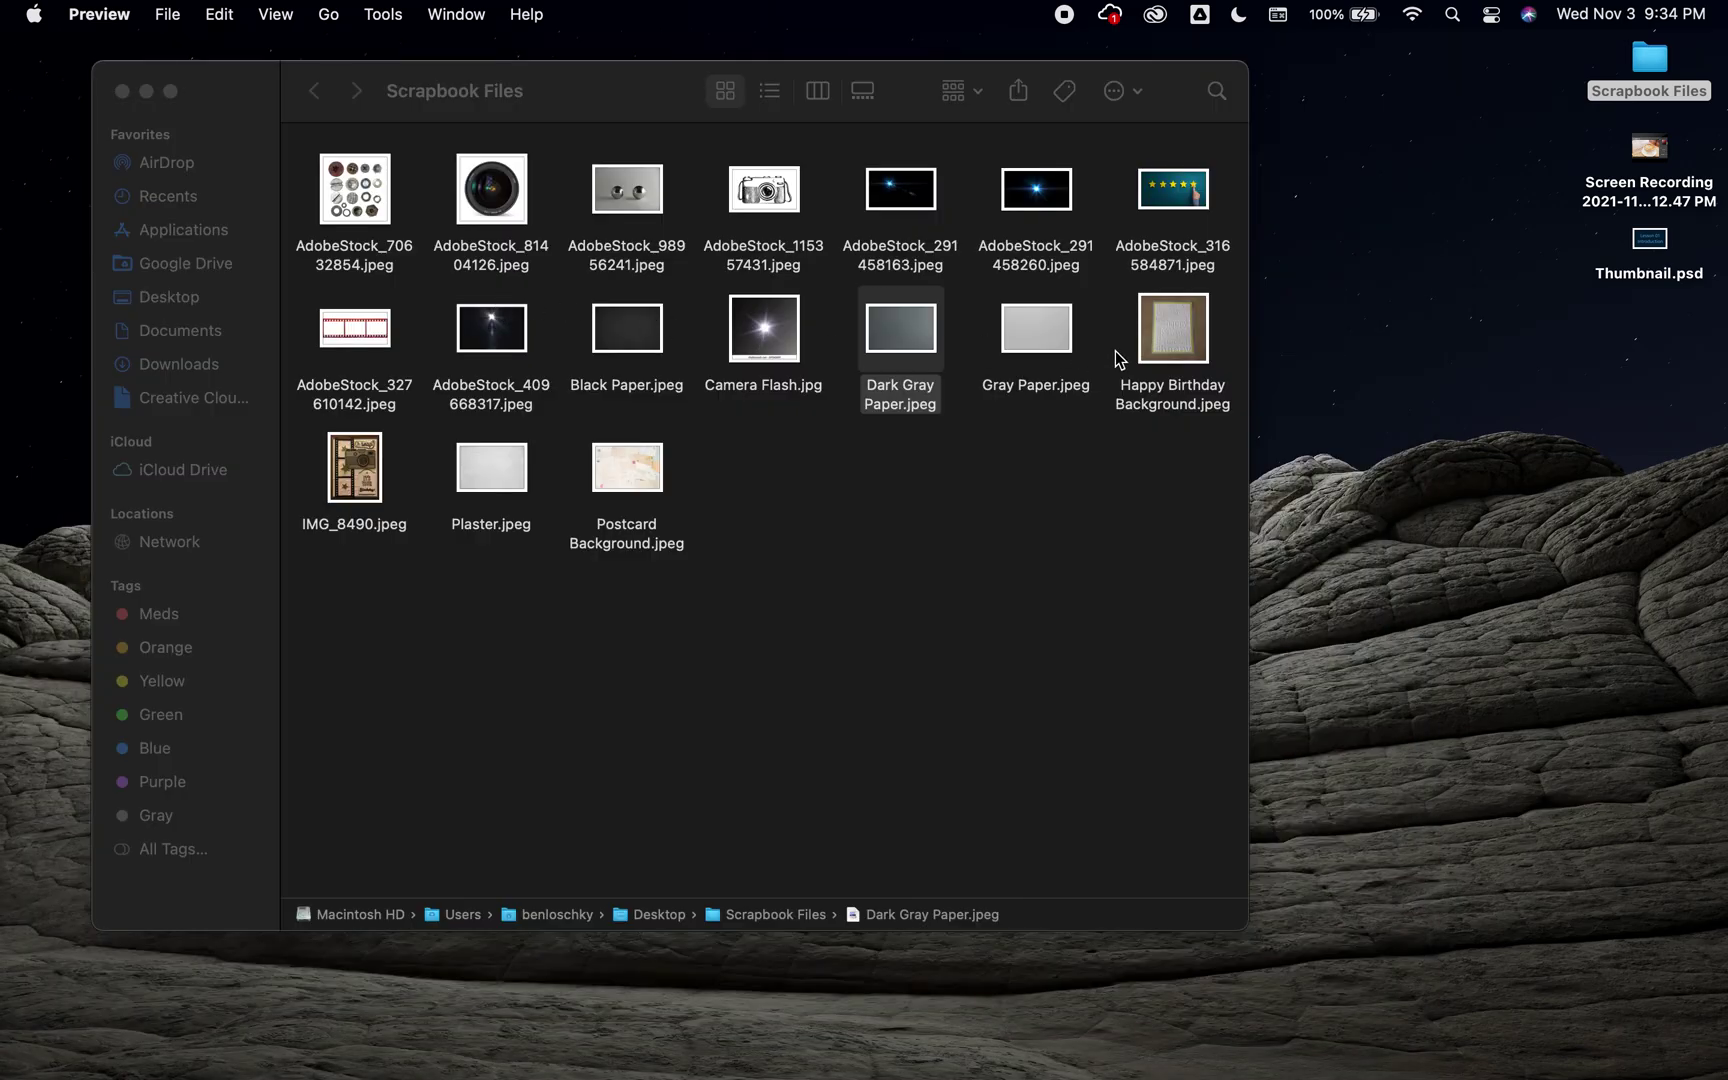
Step: Preview Happy Birthday Background.jpeg and check Dark Gray Paper.jpeg again as texture sources for the card
double_click(1177, 330)
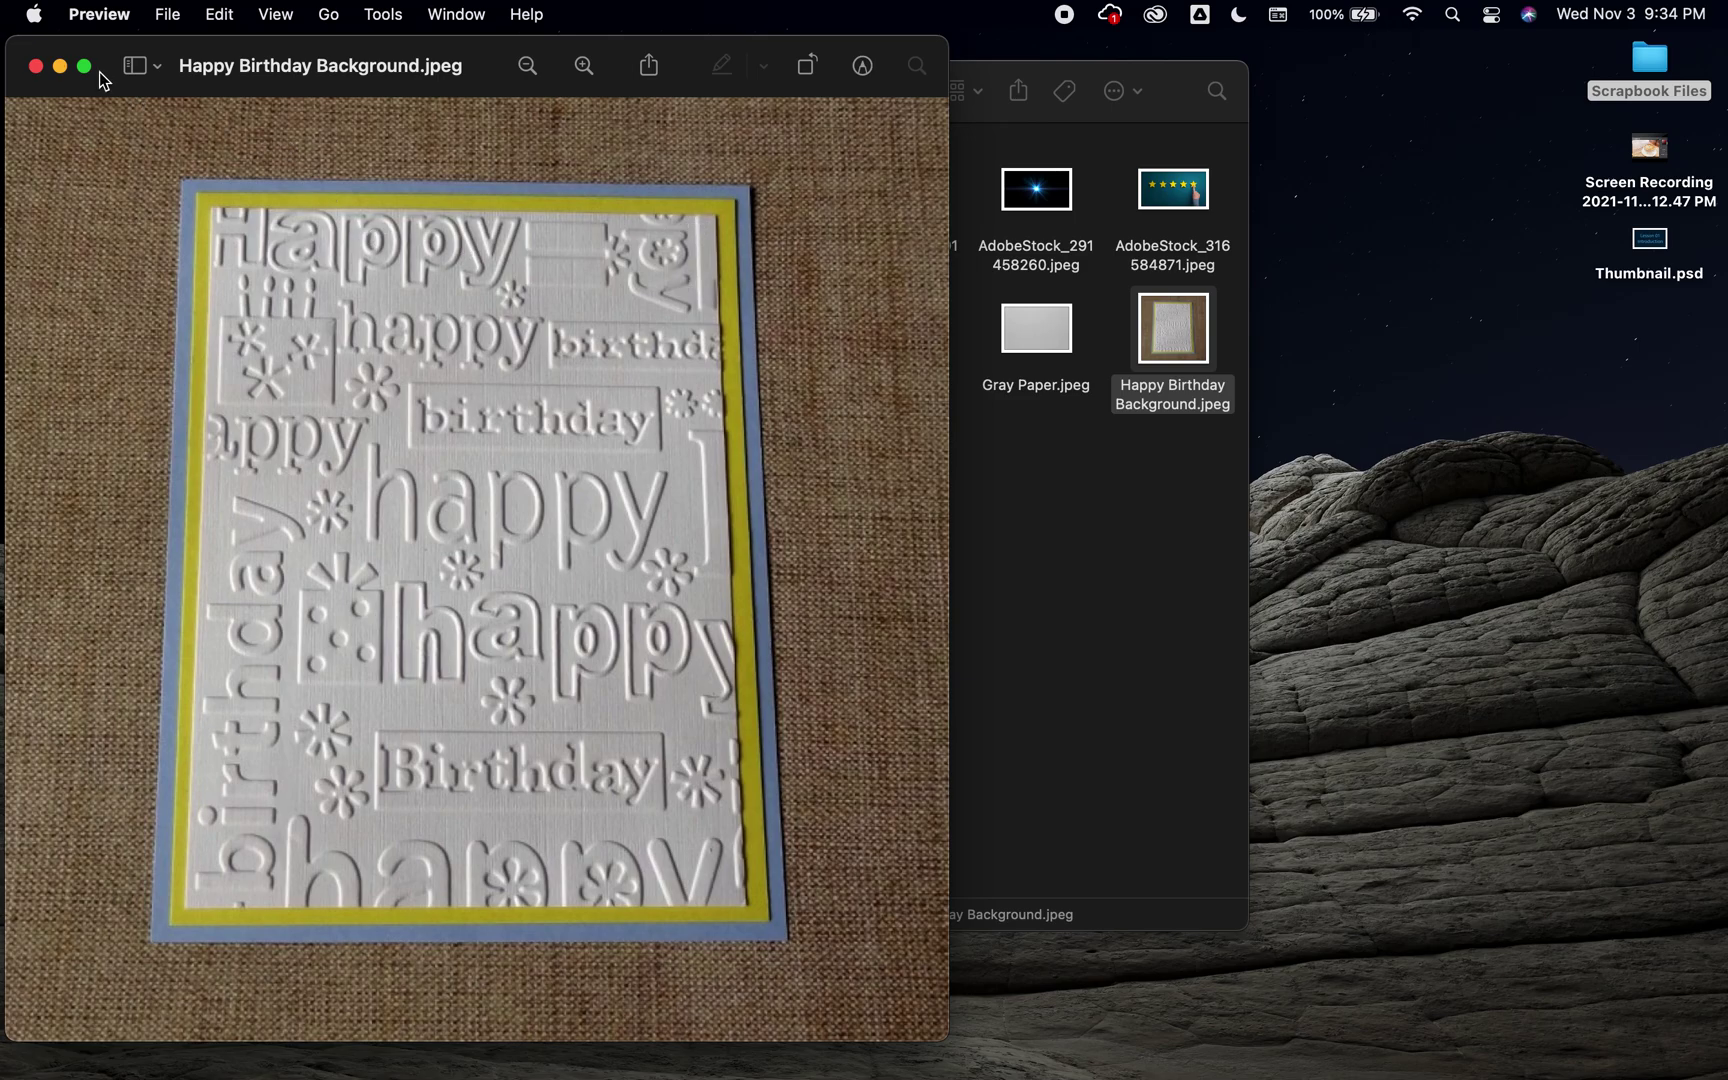
left_click(35, 65)
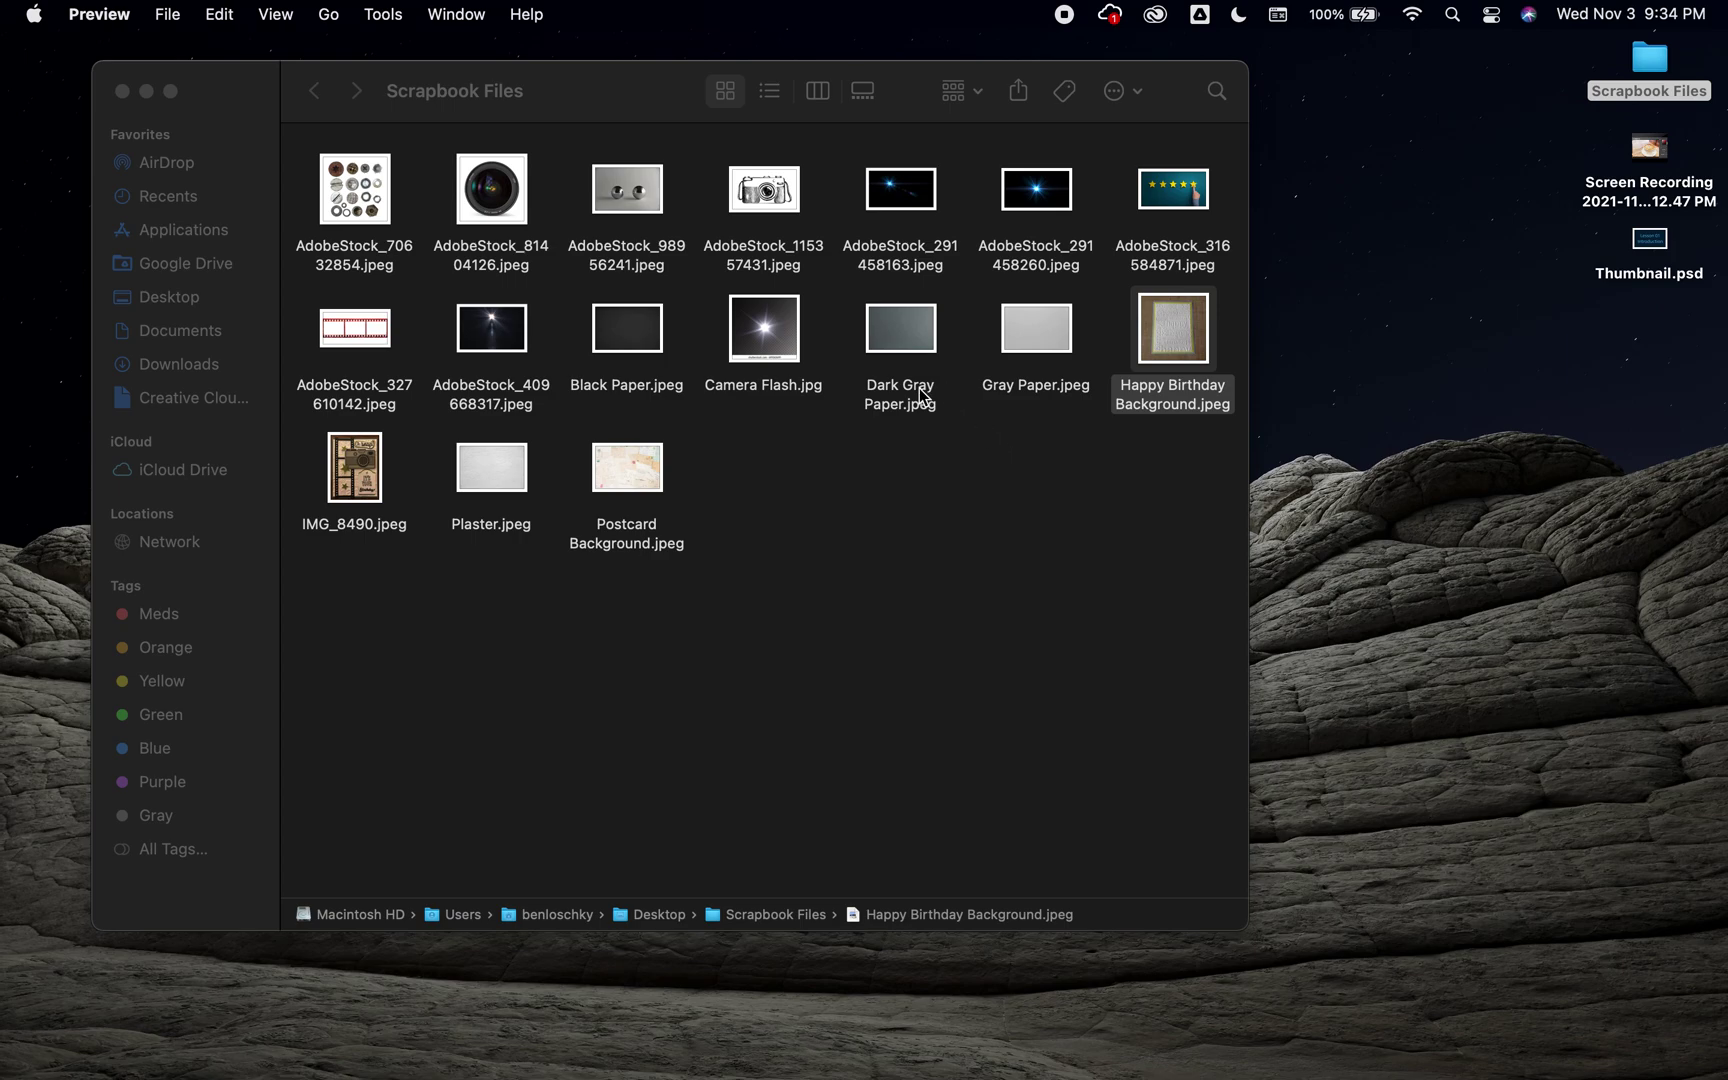
double_click(1182, 333)
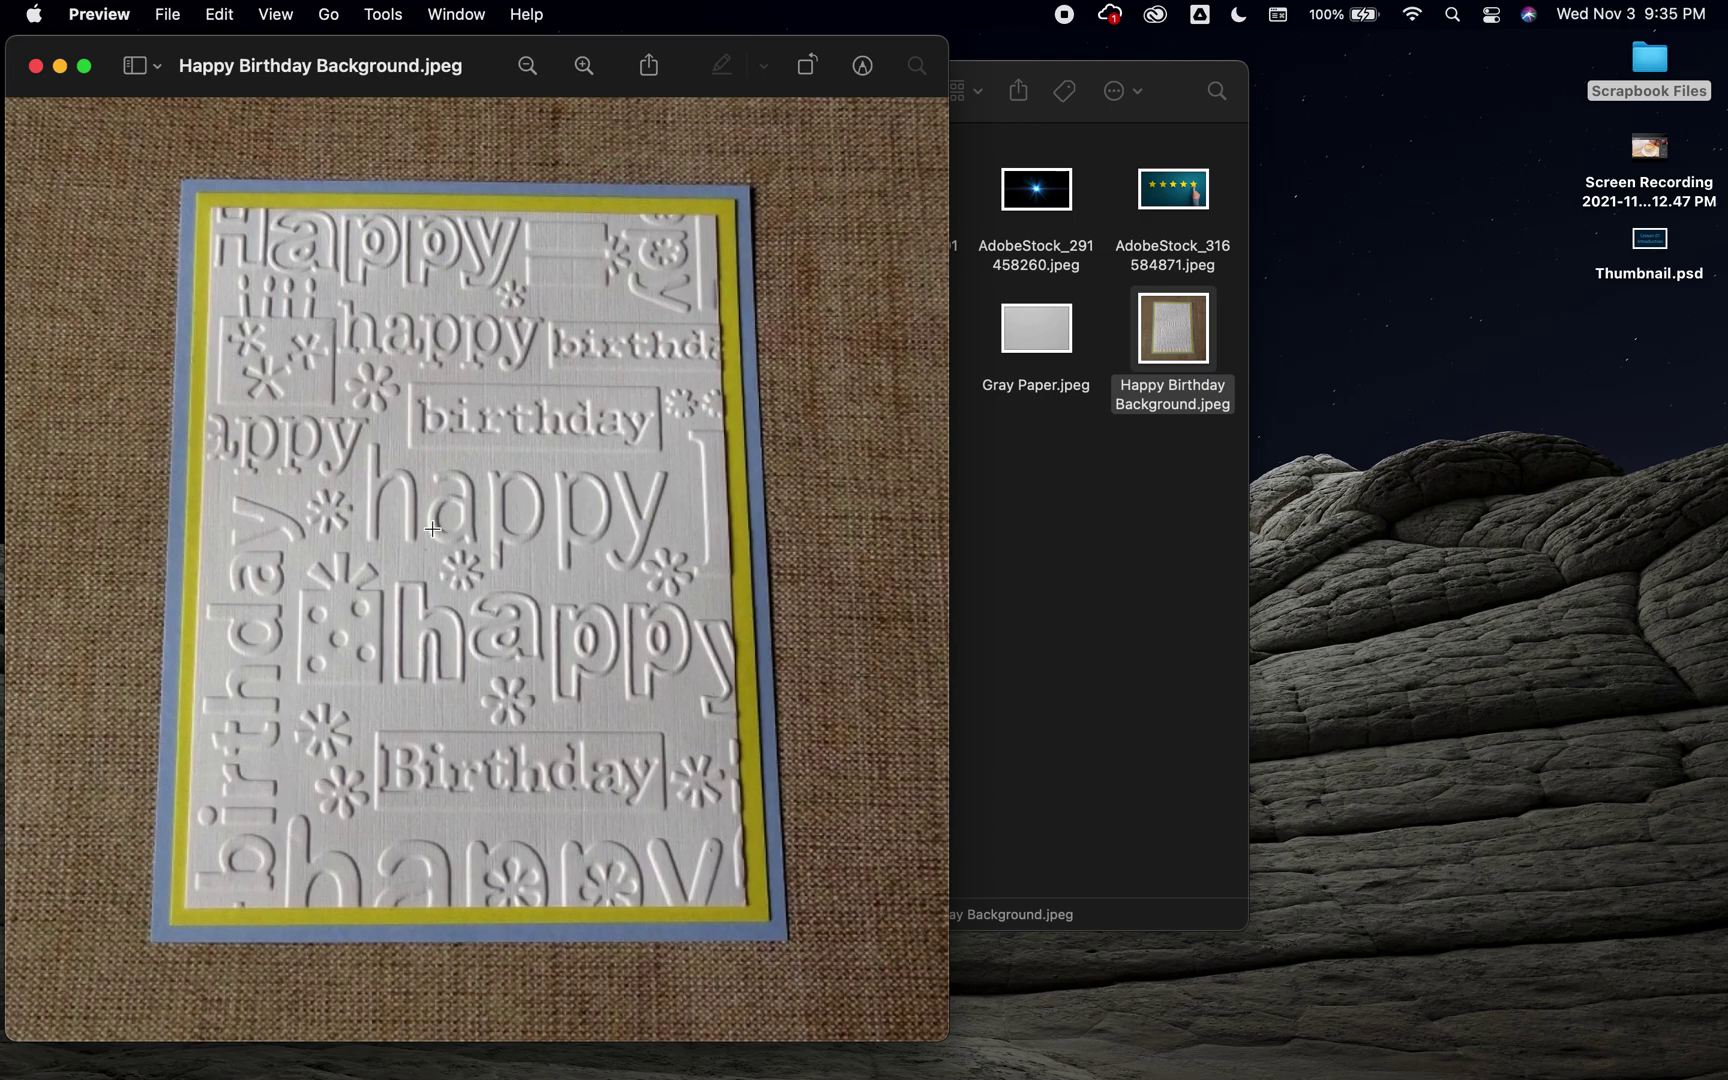
left_click(35, 66)
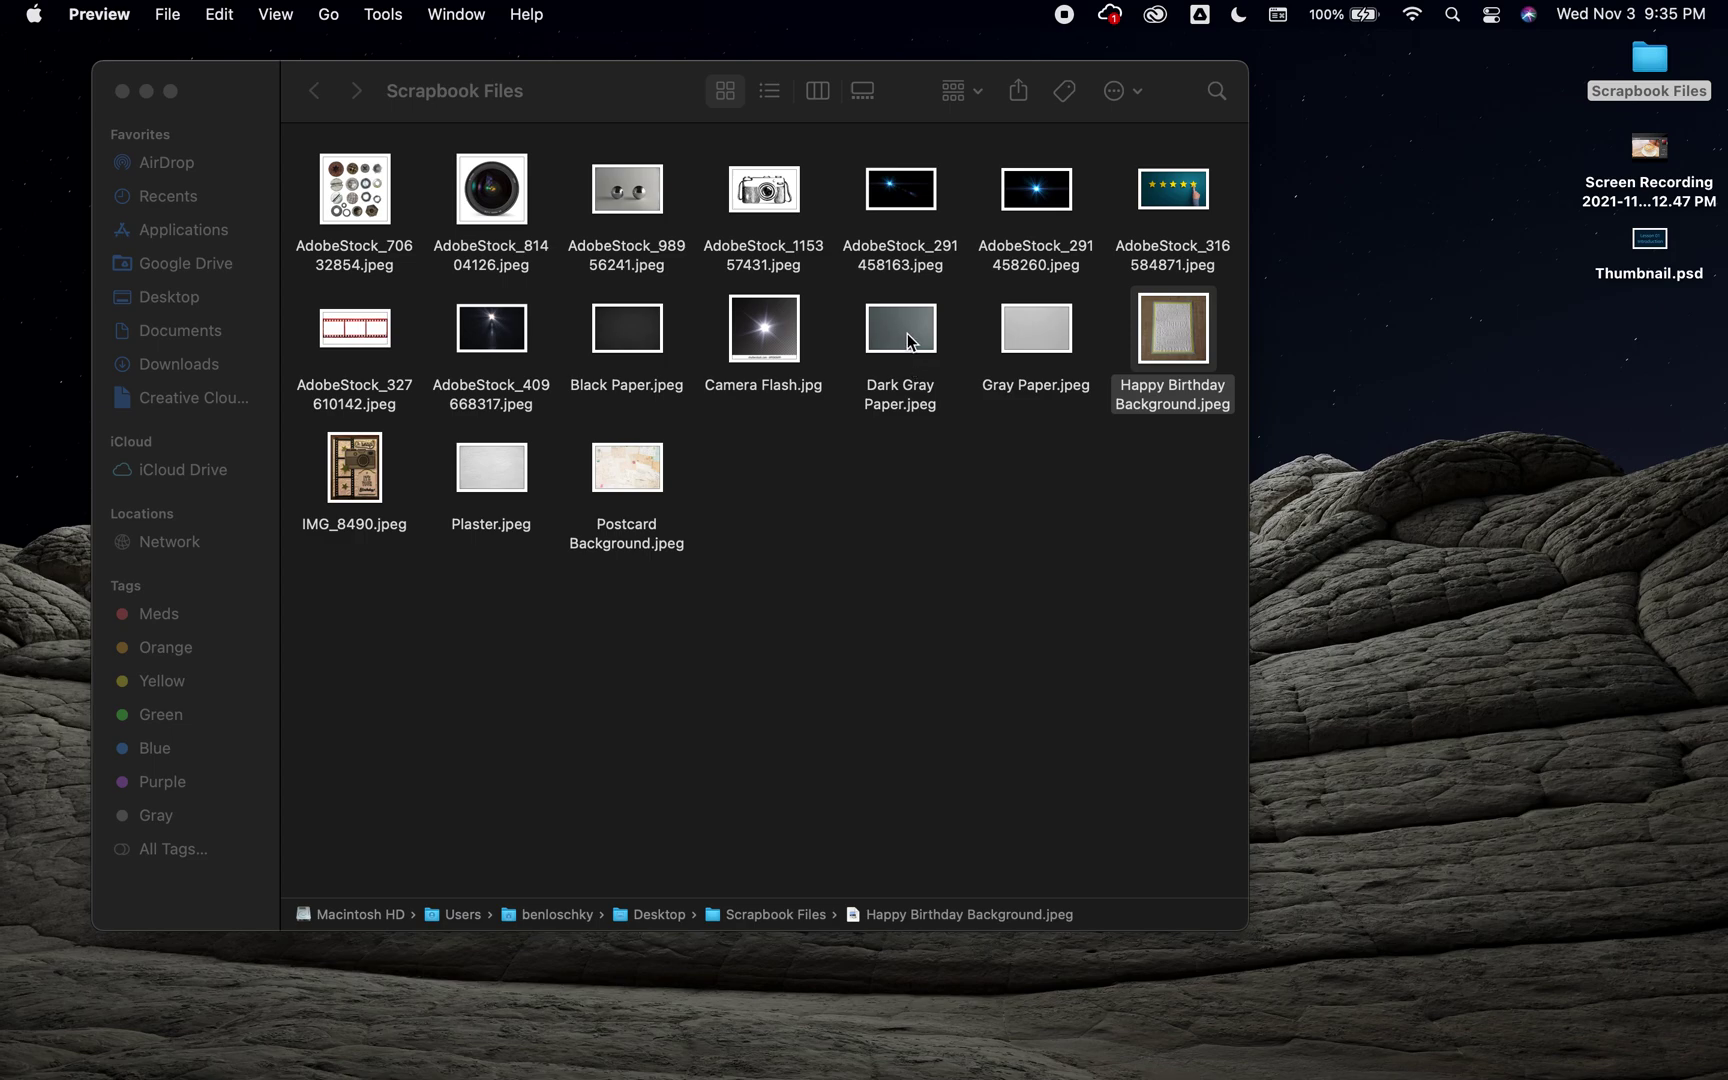
double_click(910, 342)
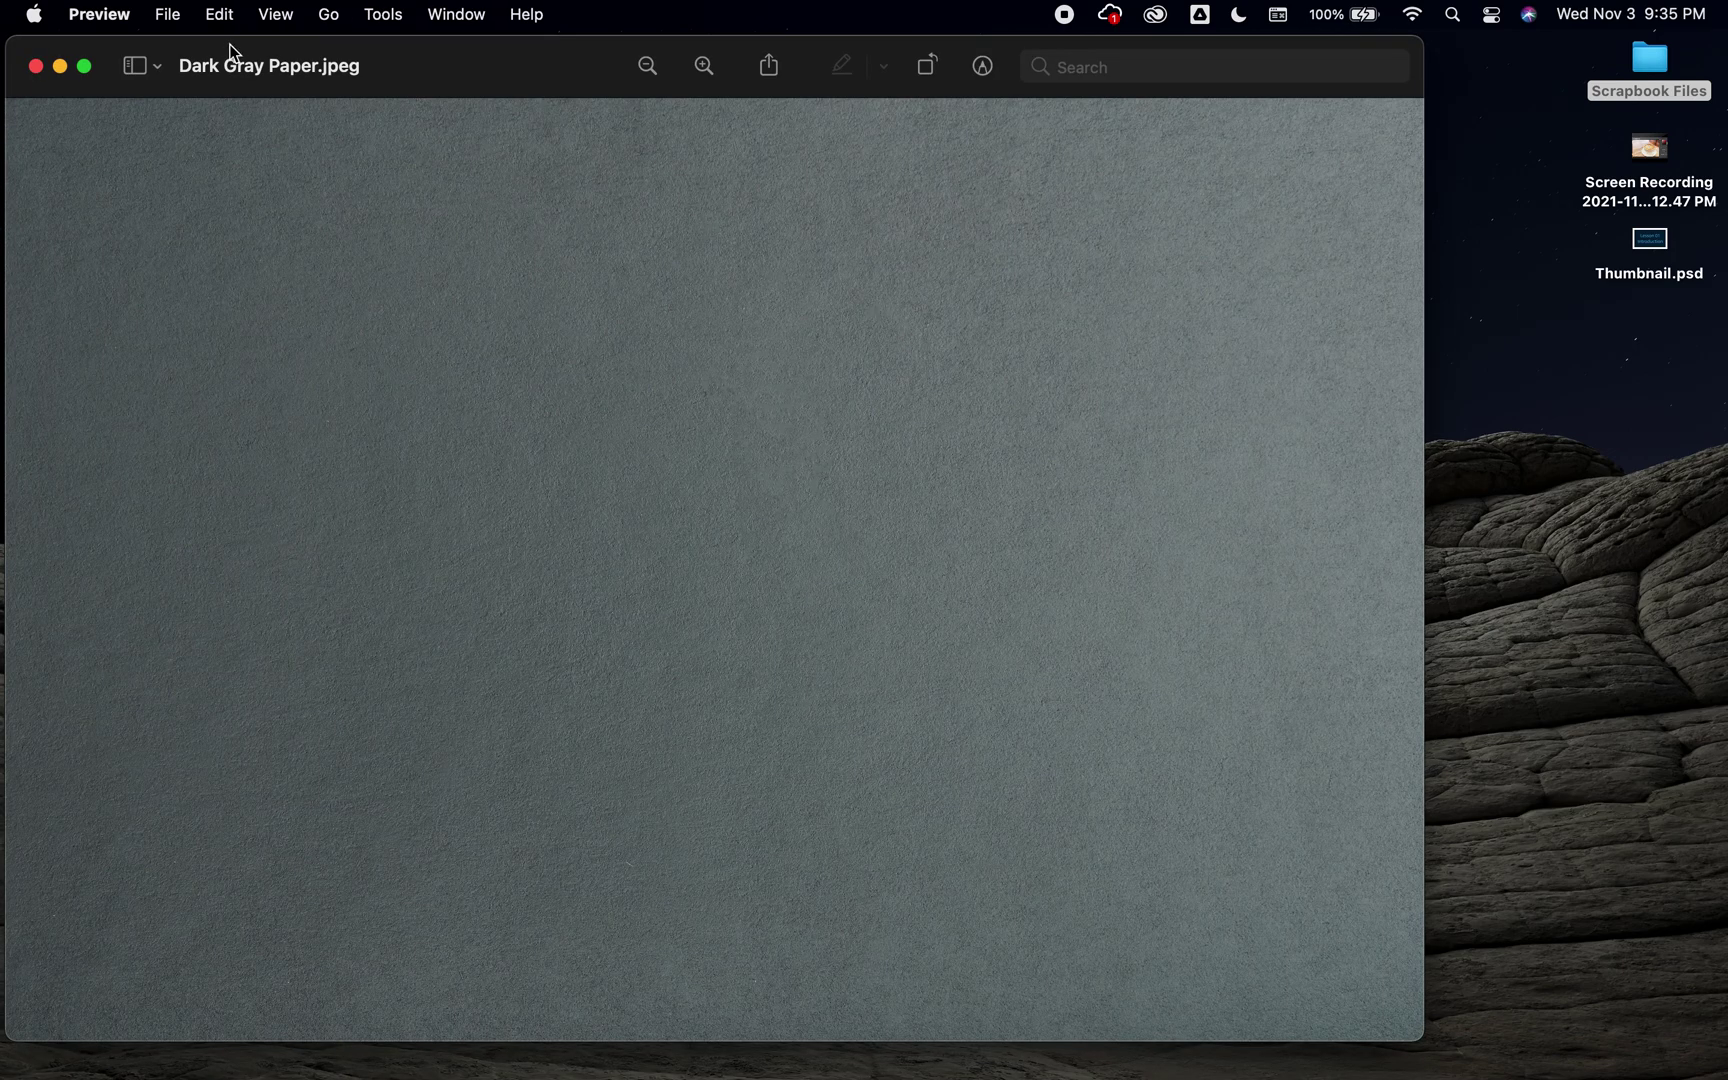
left_click(35, 66)
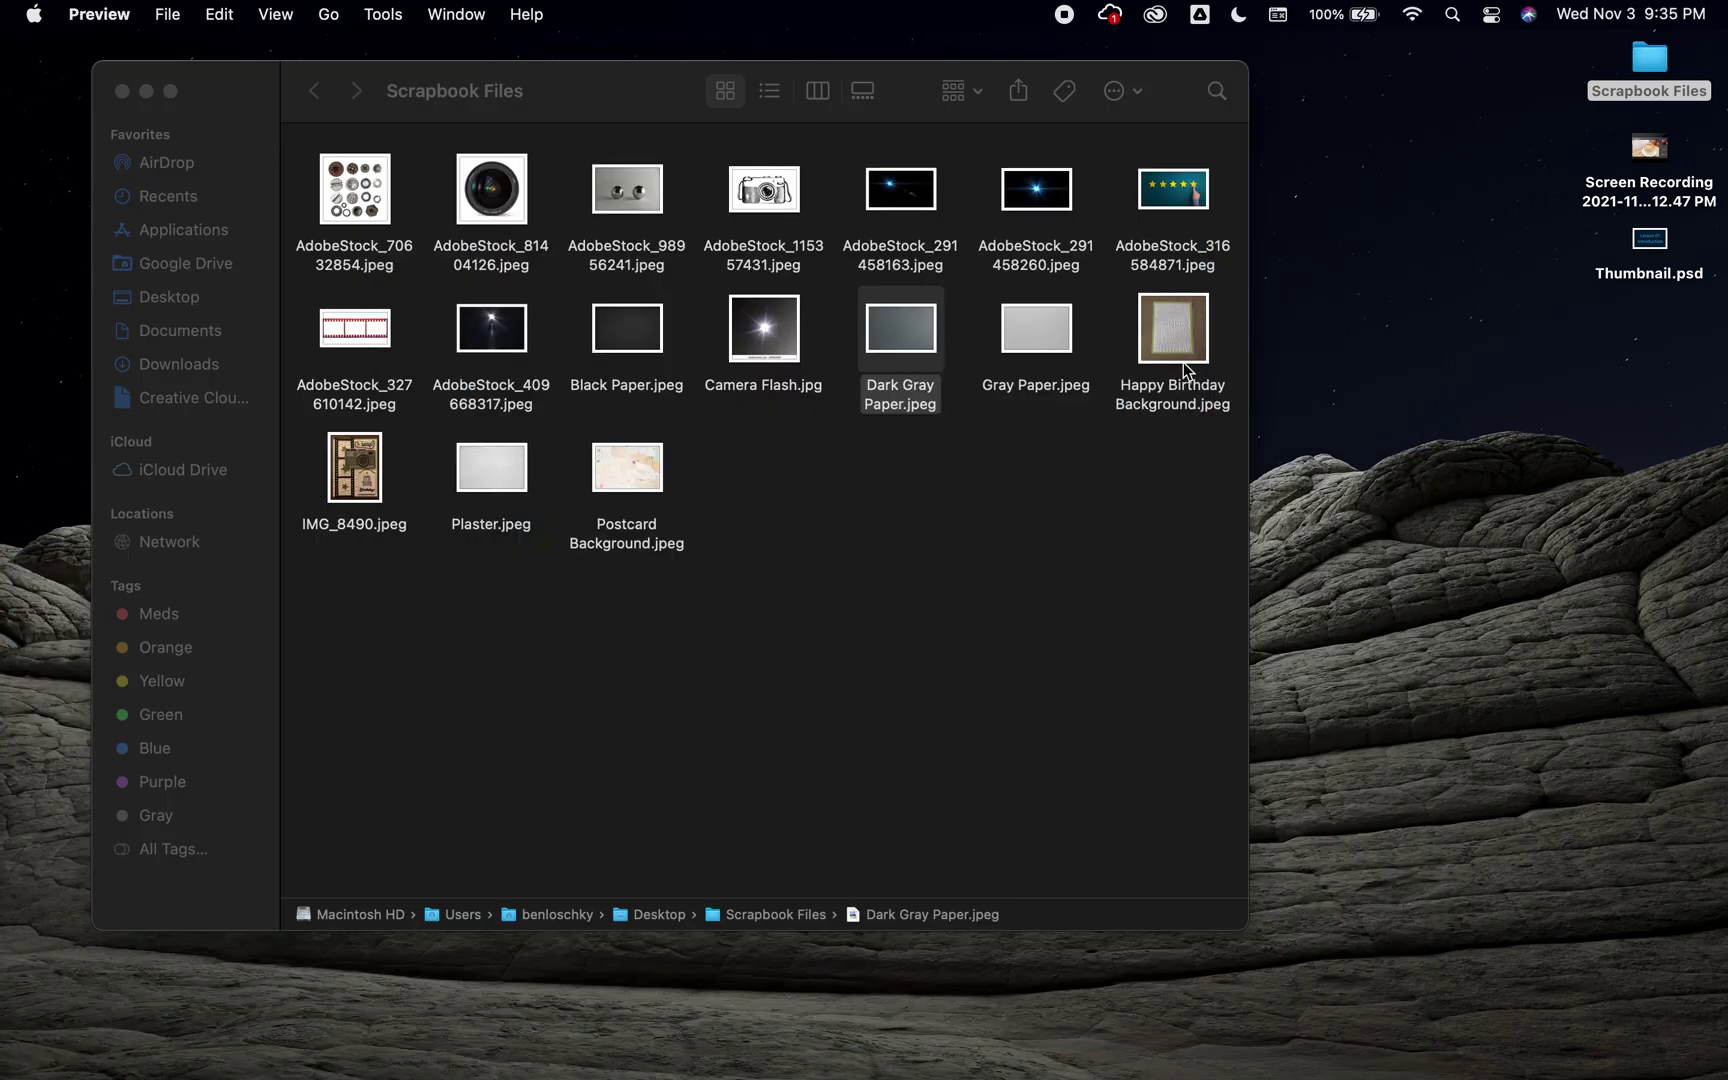
left_click(1196, 368)
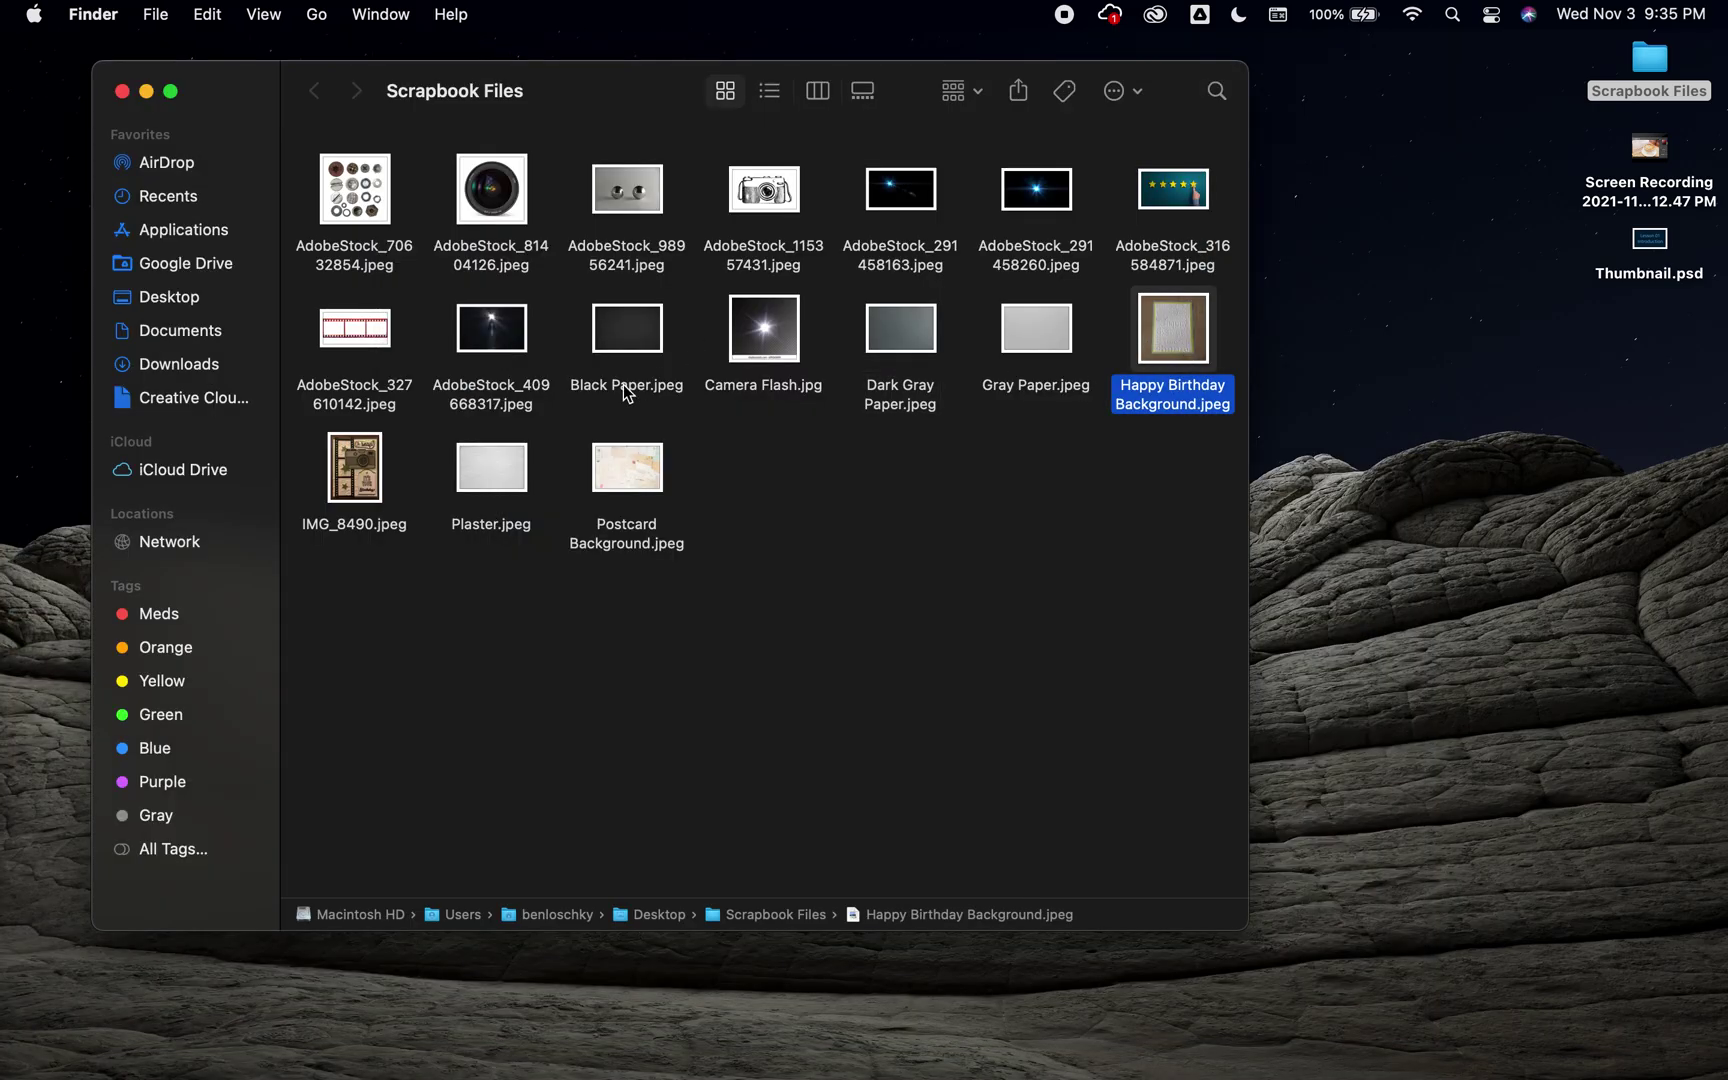
Step: Switch back to Photoshop and open Happy Birthday Background.jpeg from the Scrapbook Files folder
mouse_move(4, 466)
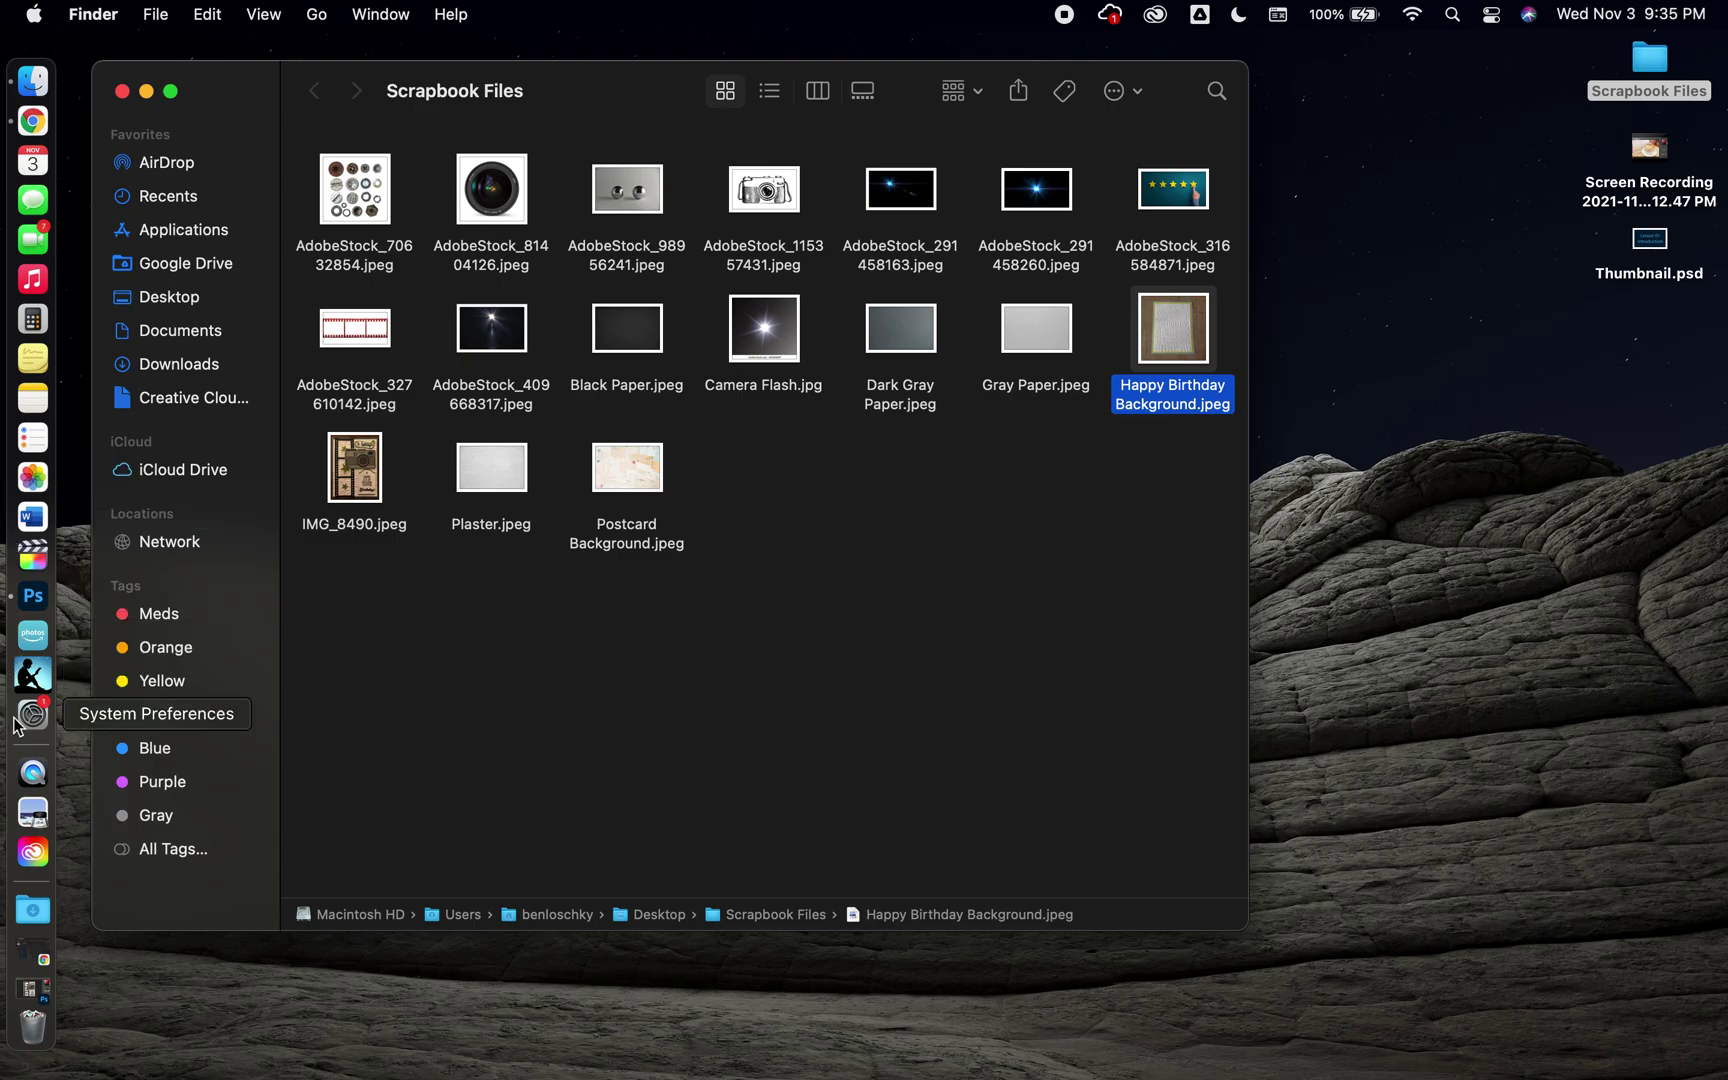
left_click(33, 598)
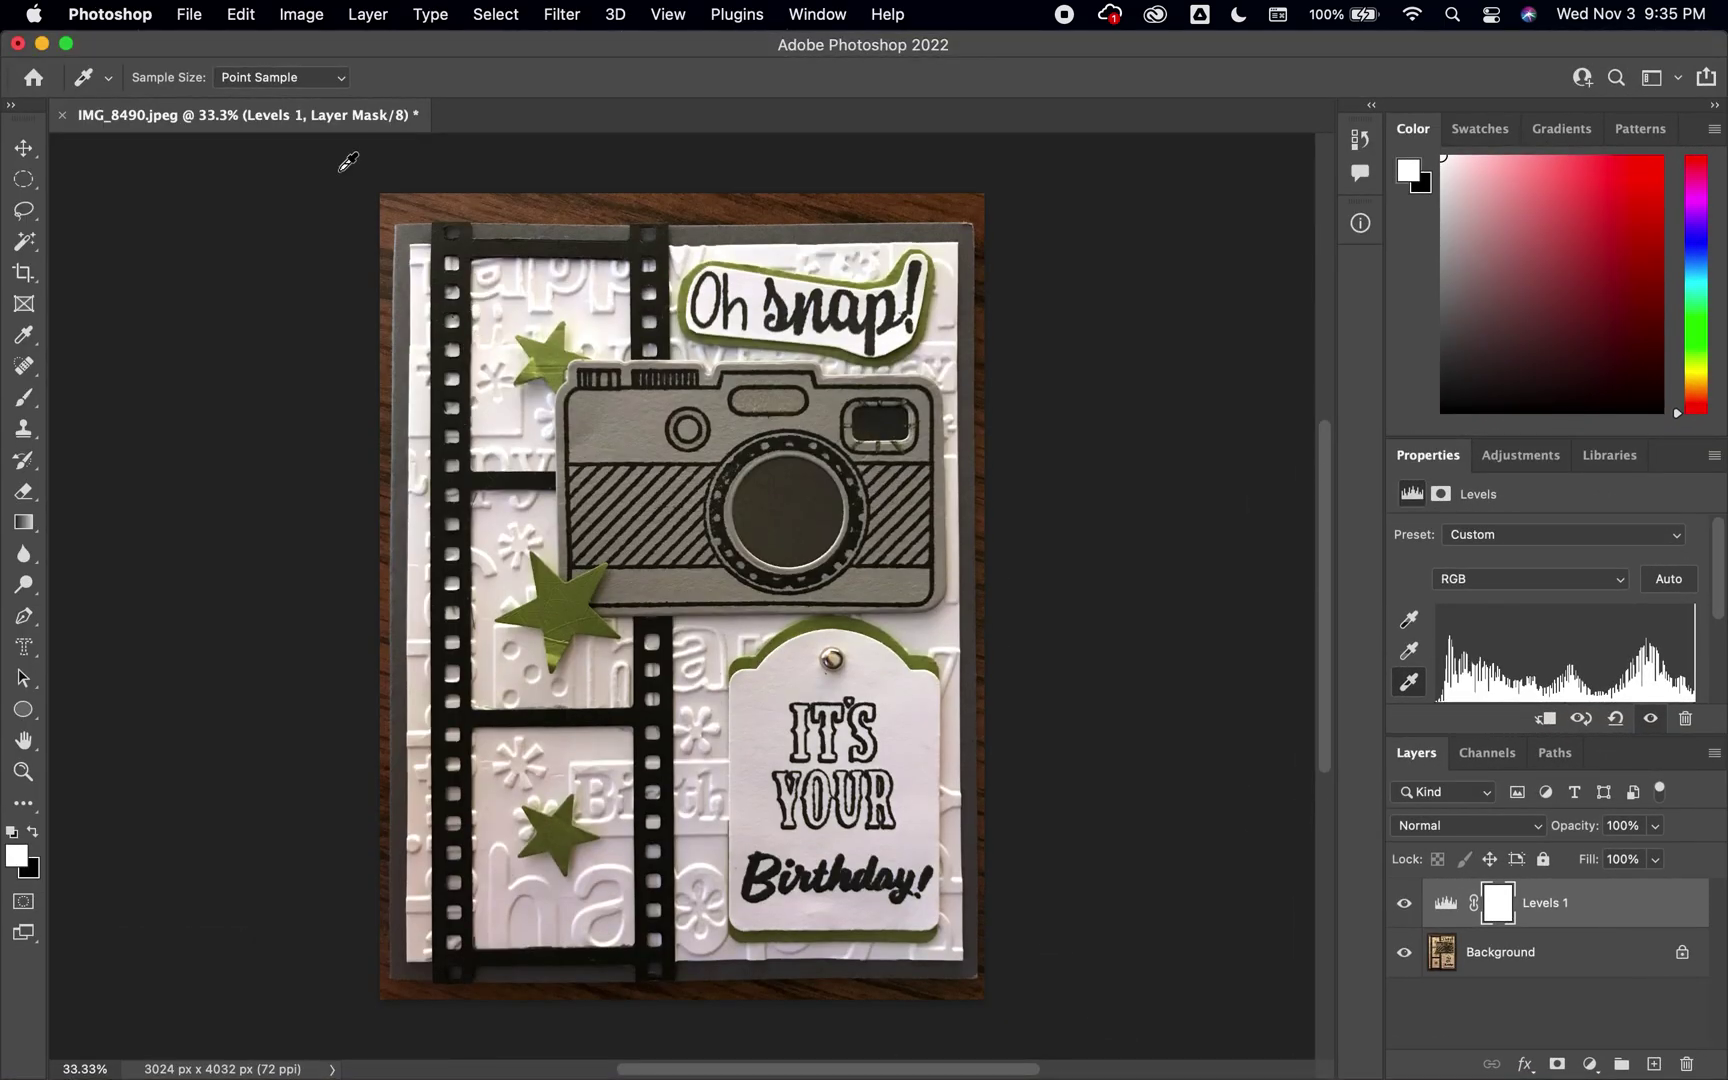
left_click(189, 14)
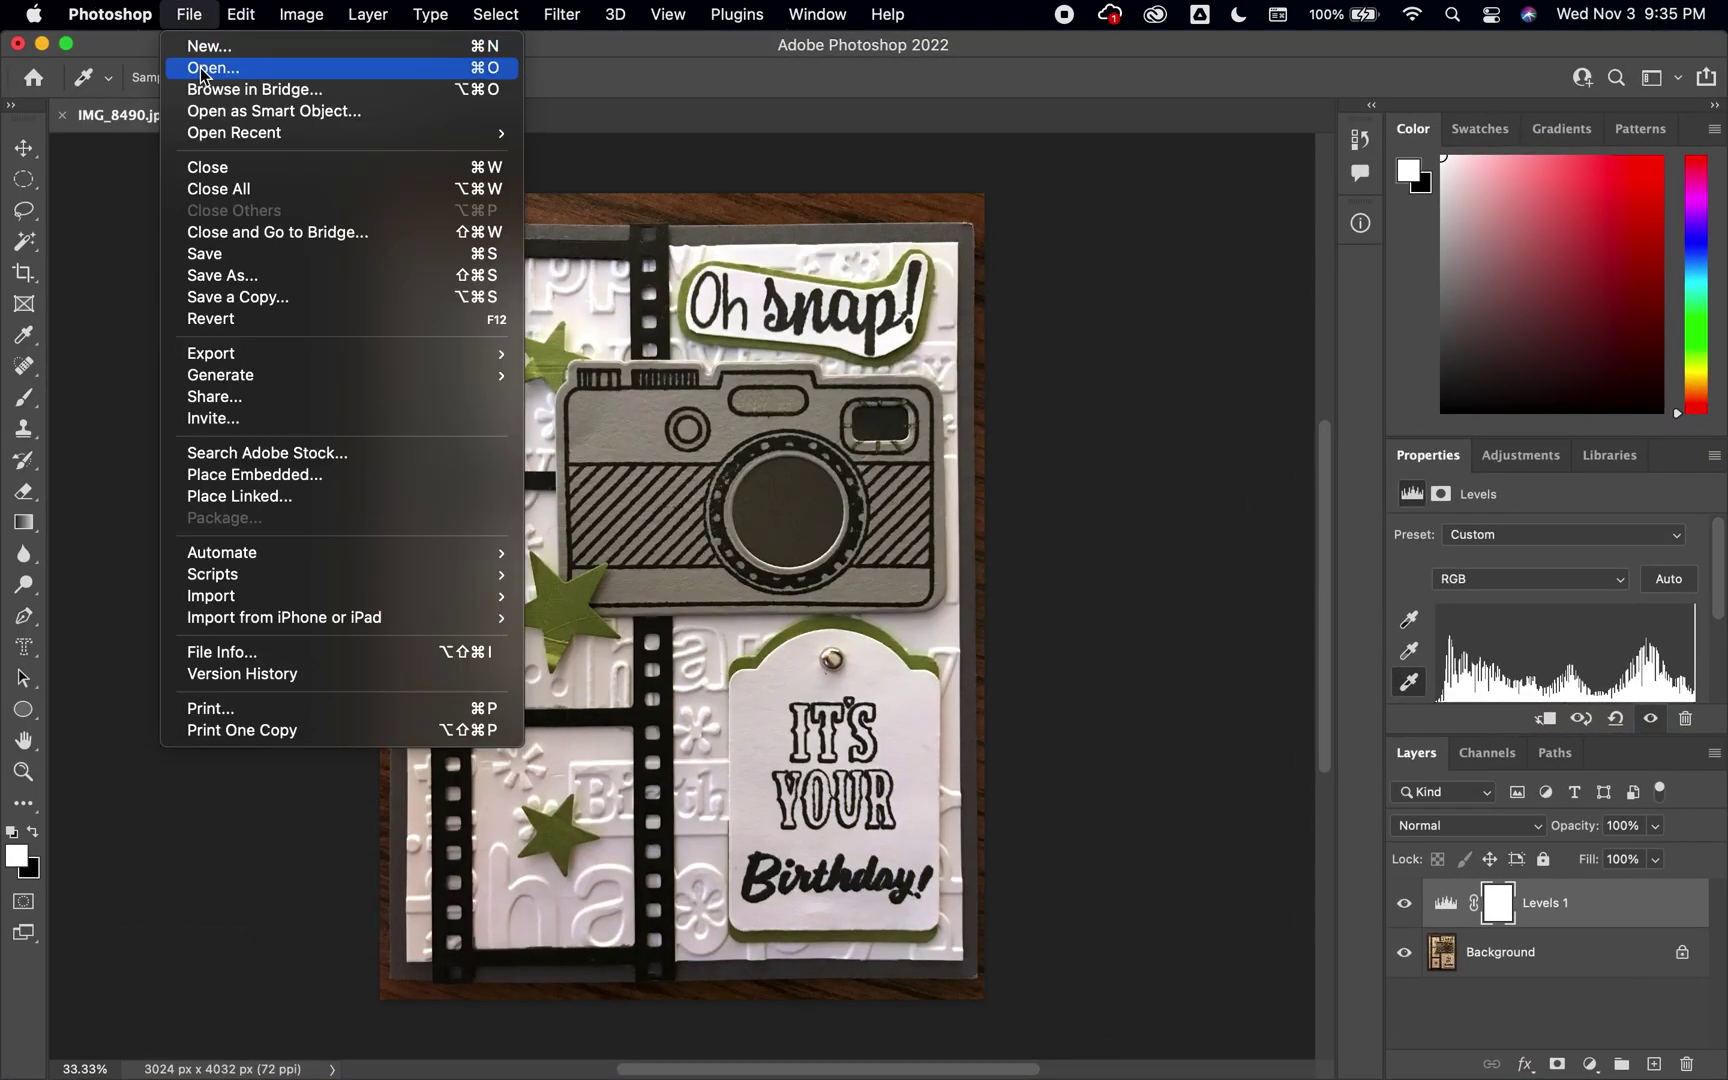
left_click(290, 240)
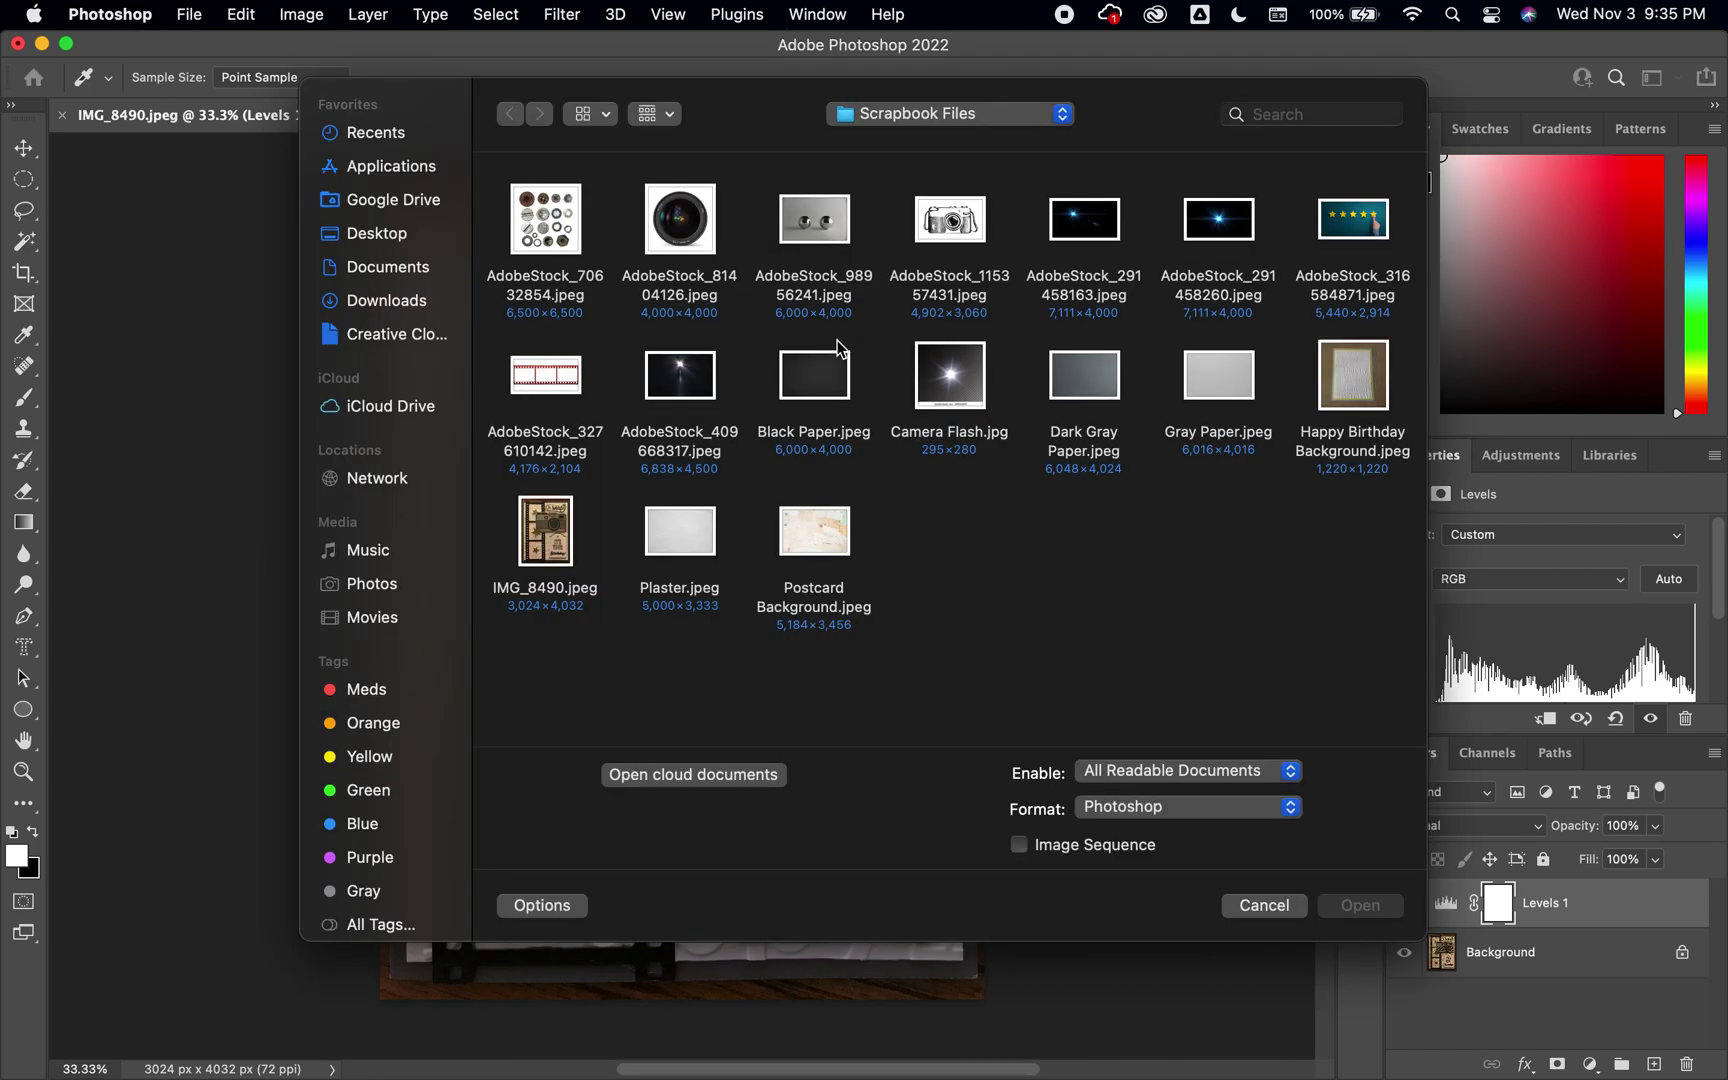
double_click(1352, 378)
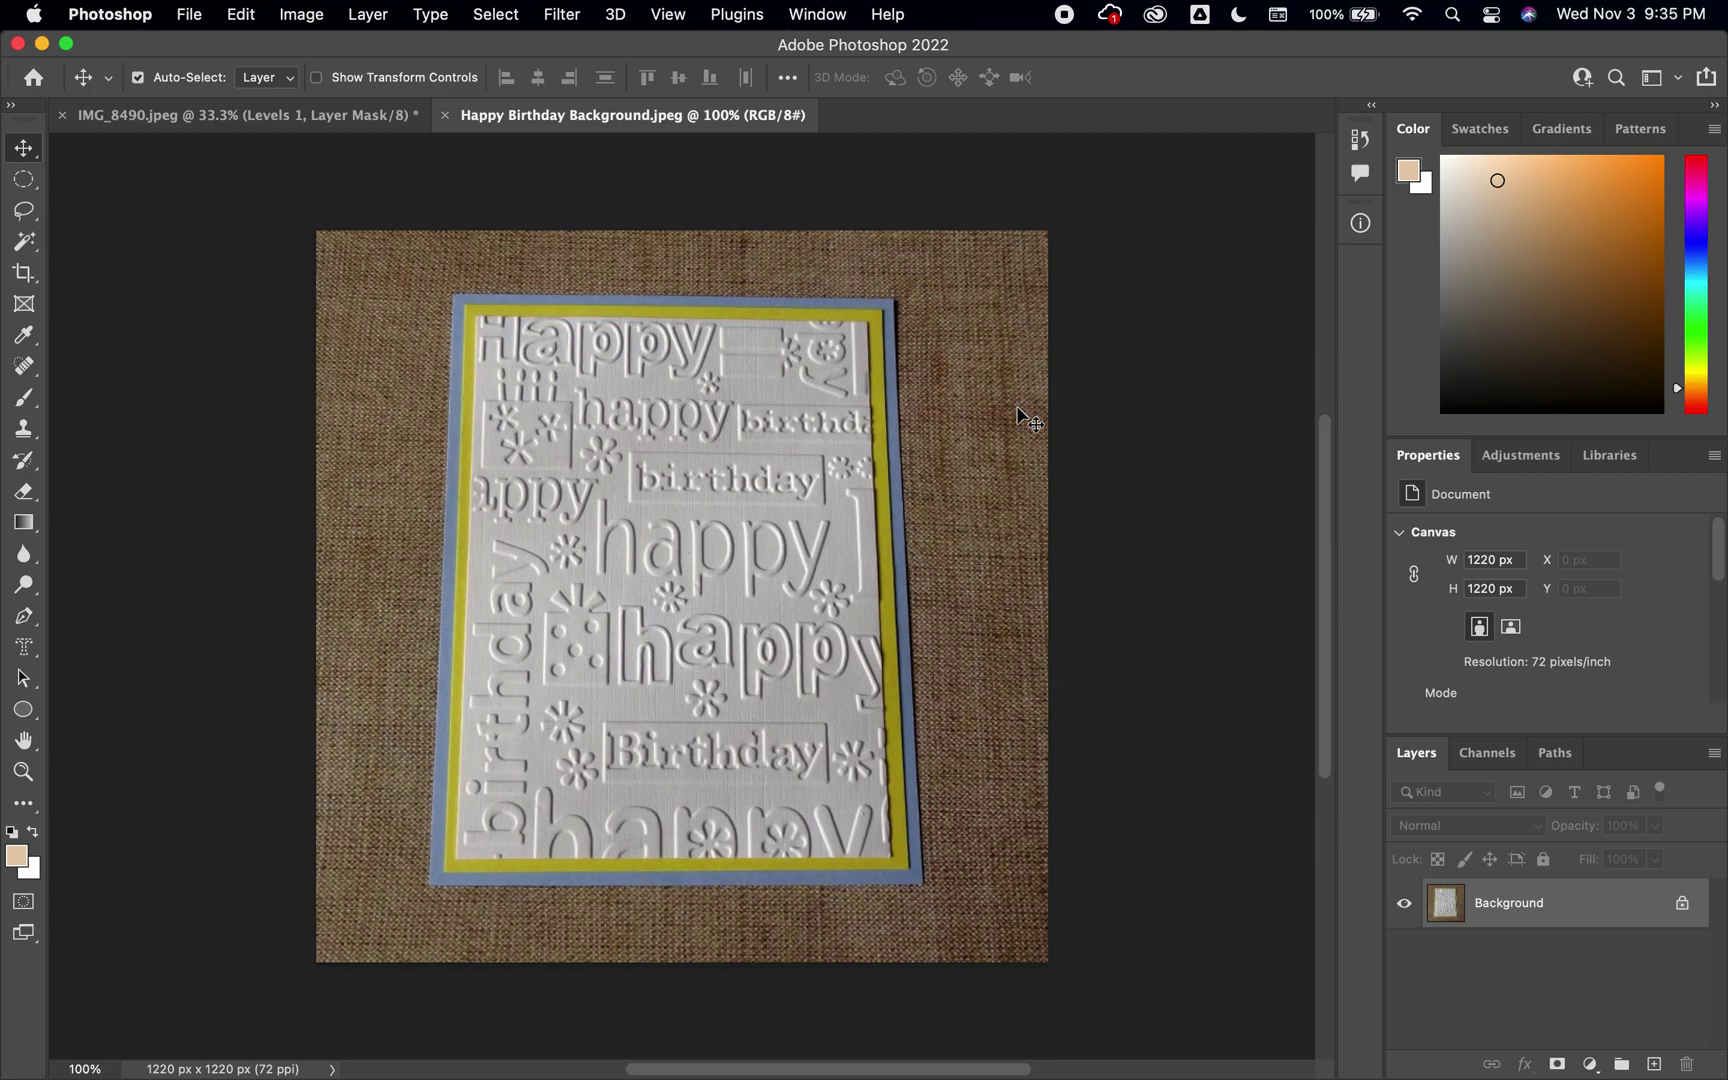
Step: Draw a Perspective Crop frame roughly around the white embossed paper, starting at its lower-left corner
left_click(33, 284)
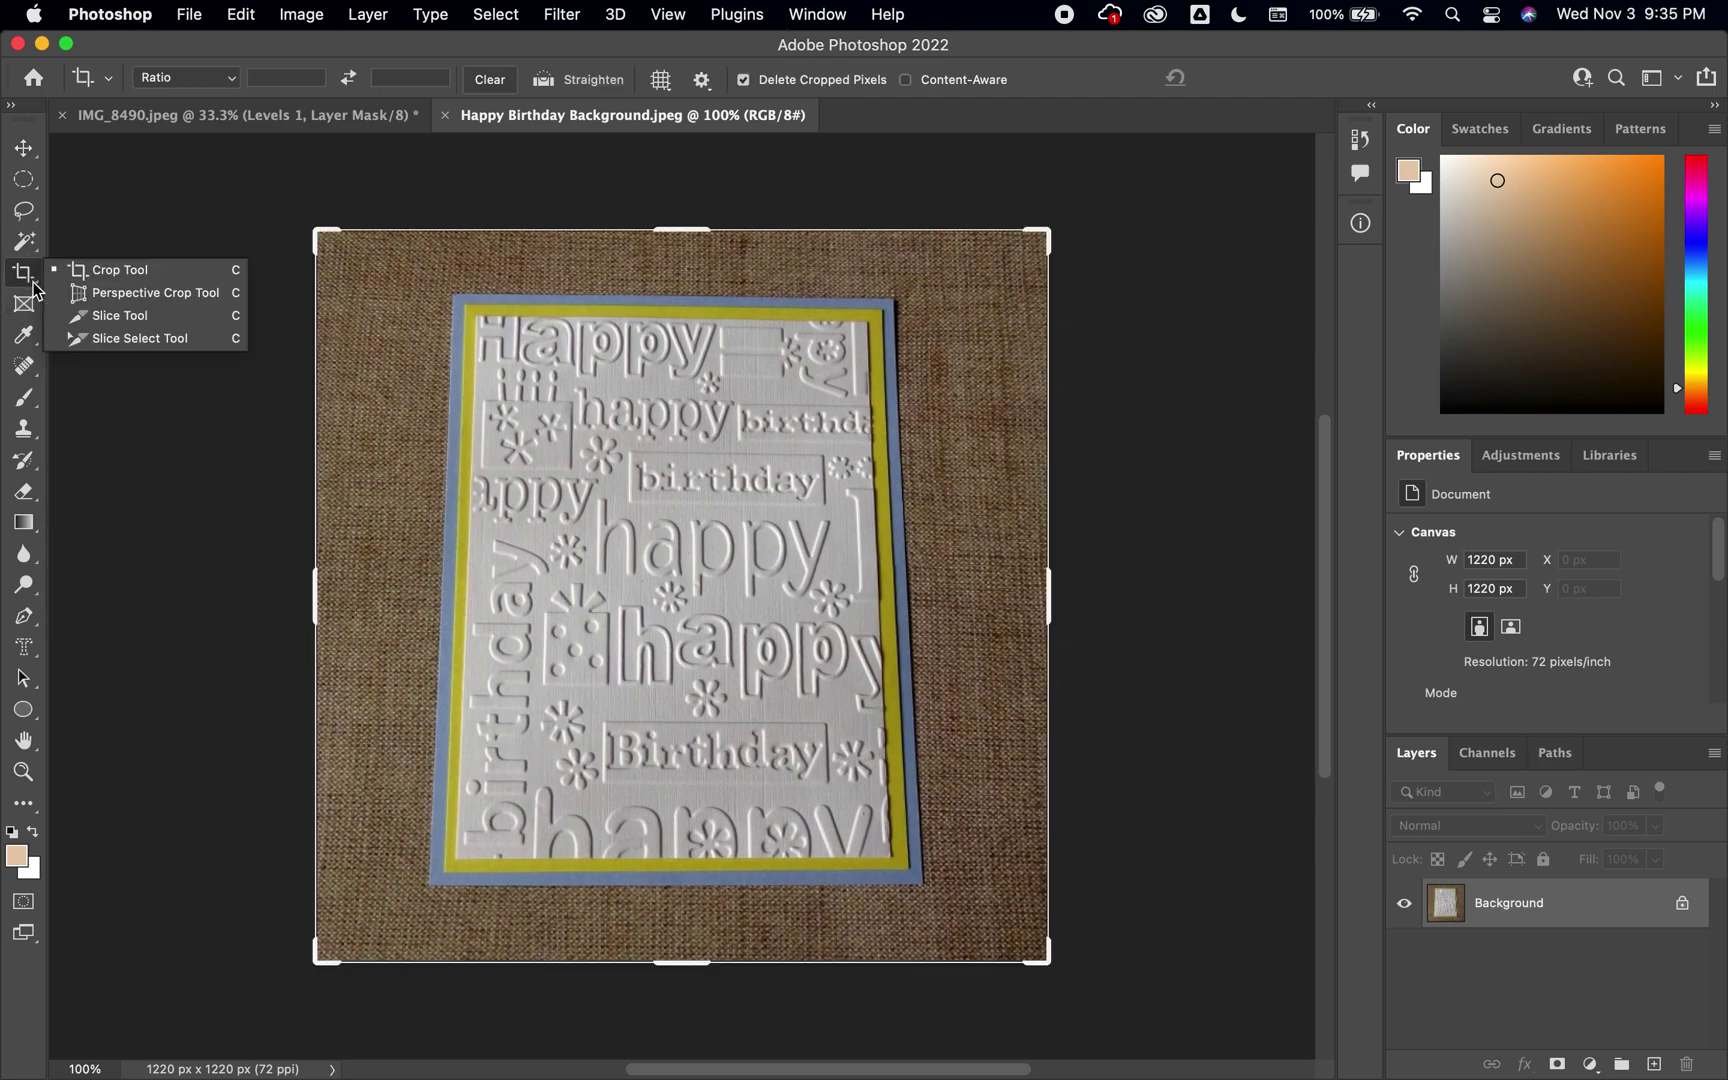
left_click(157, 294)
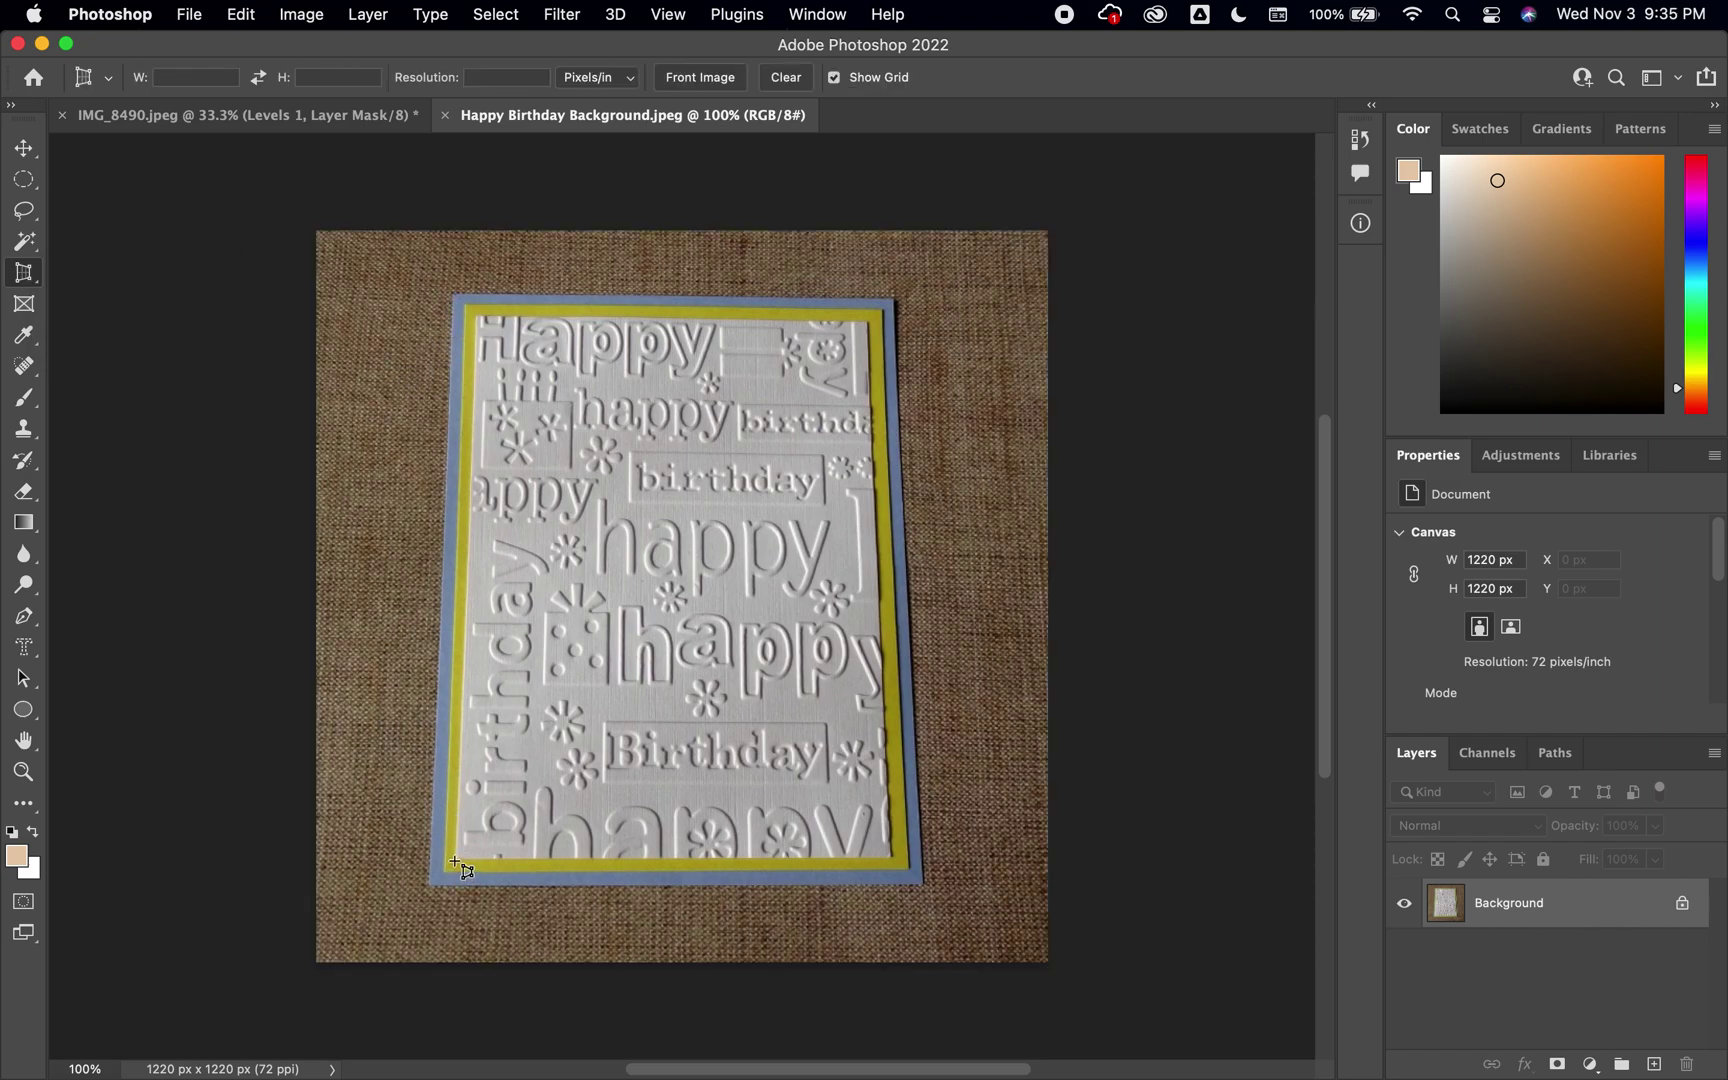
left_click_drag(455, 860, 892, 337)
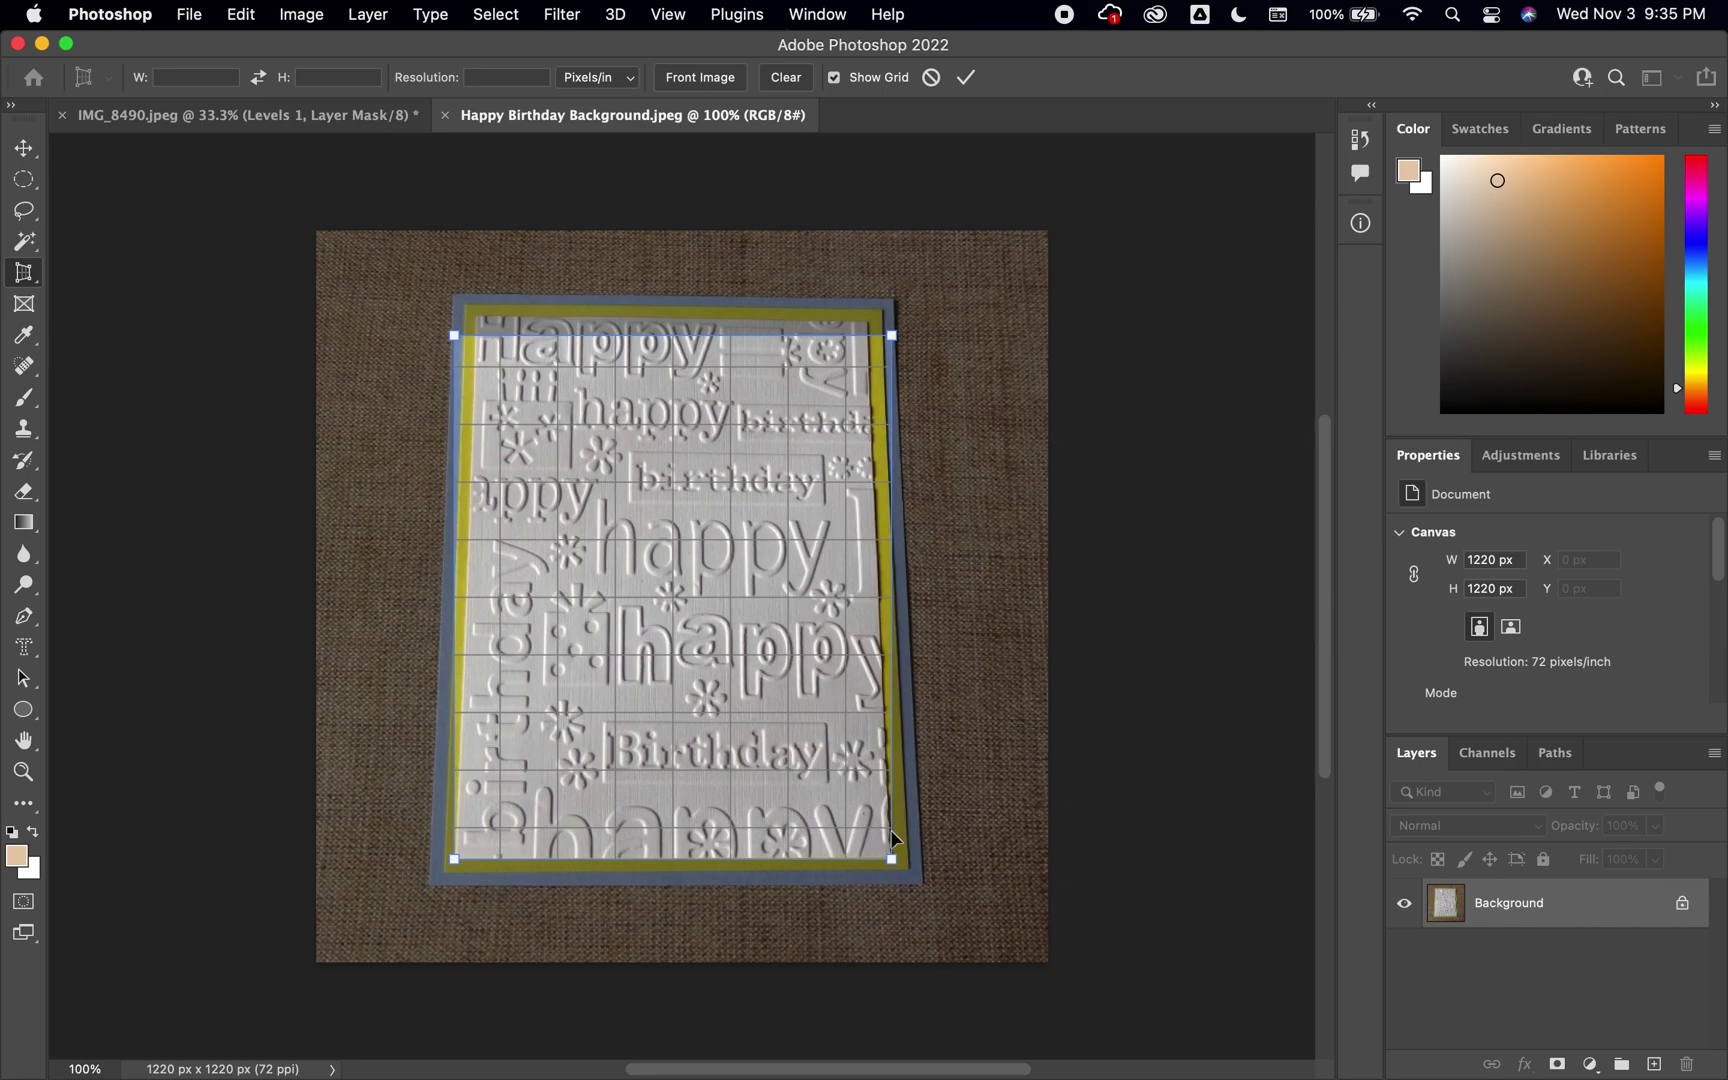
Step: Align the lower-left and lower-right corners of the perspective crop frame precisely with the white embossed paper
key("super+equal")
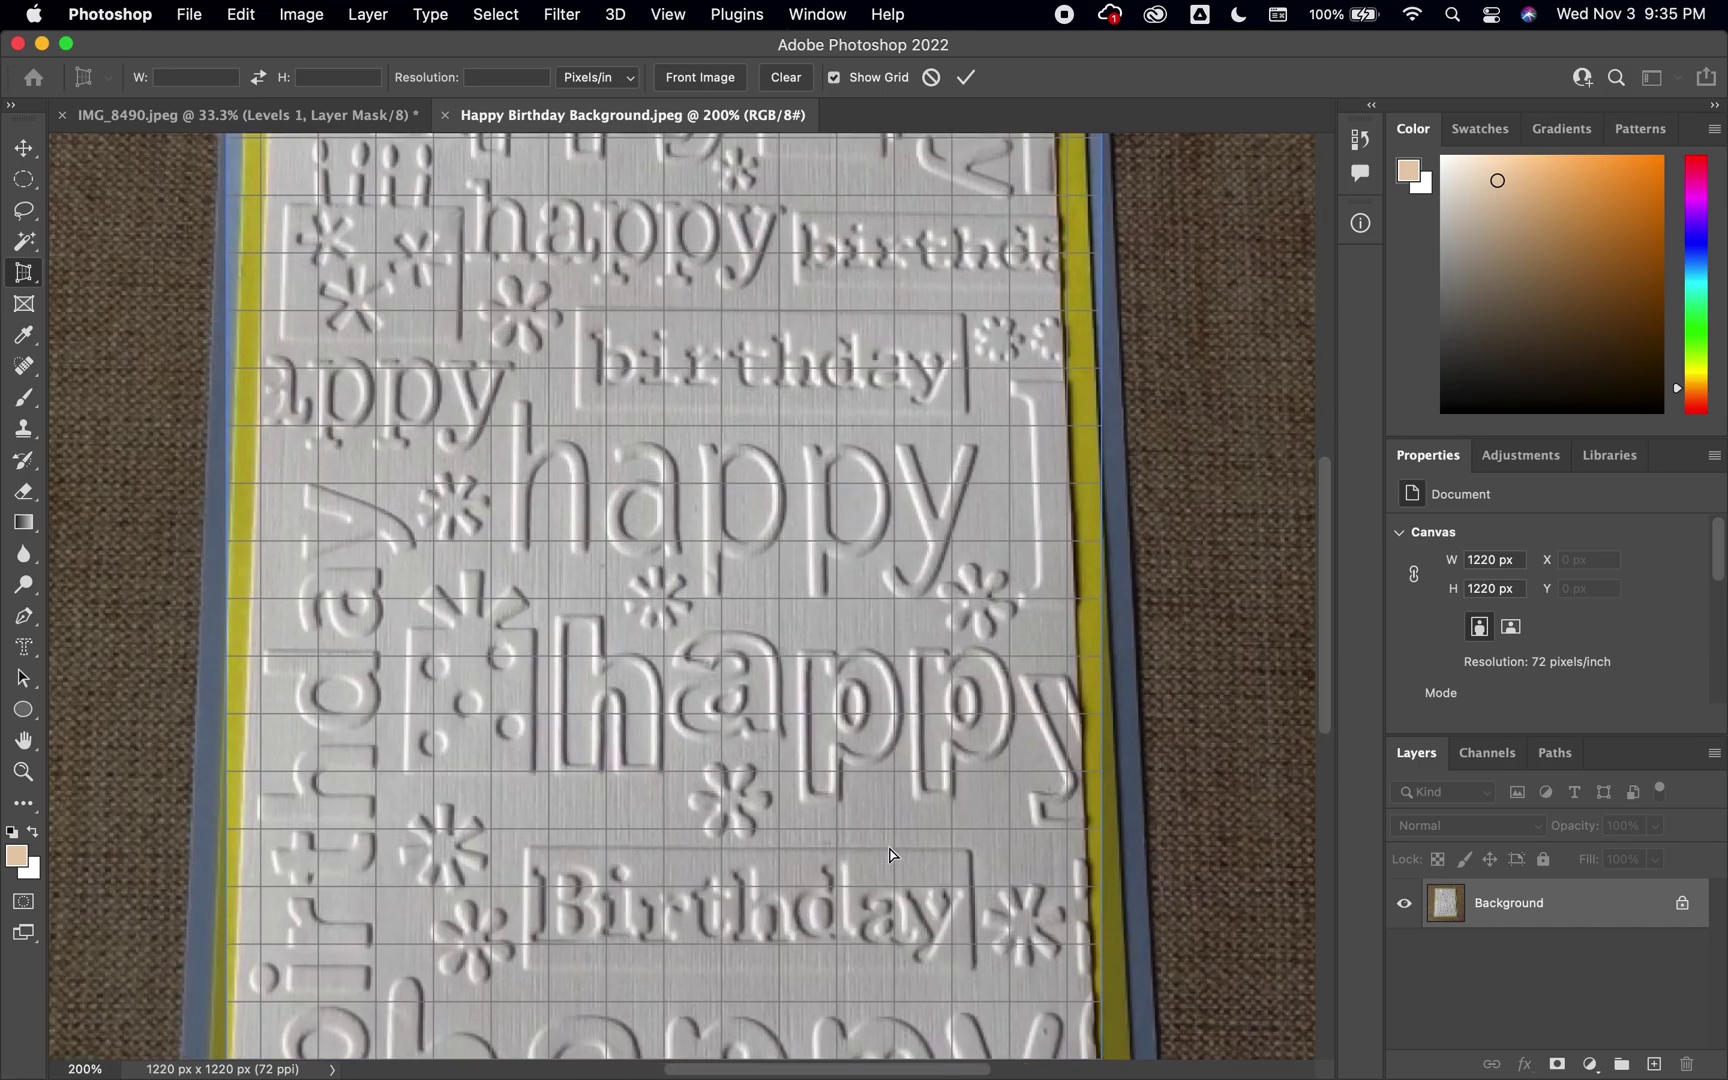
key("super+equal")
left_click_drag(730, 879, 916, 677)
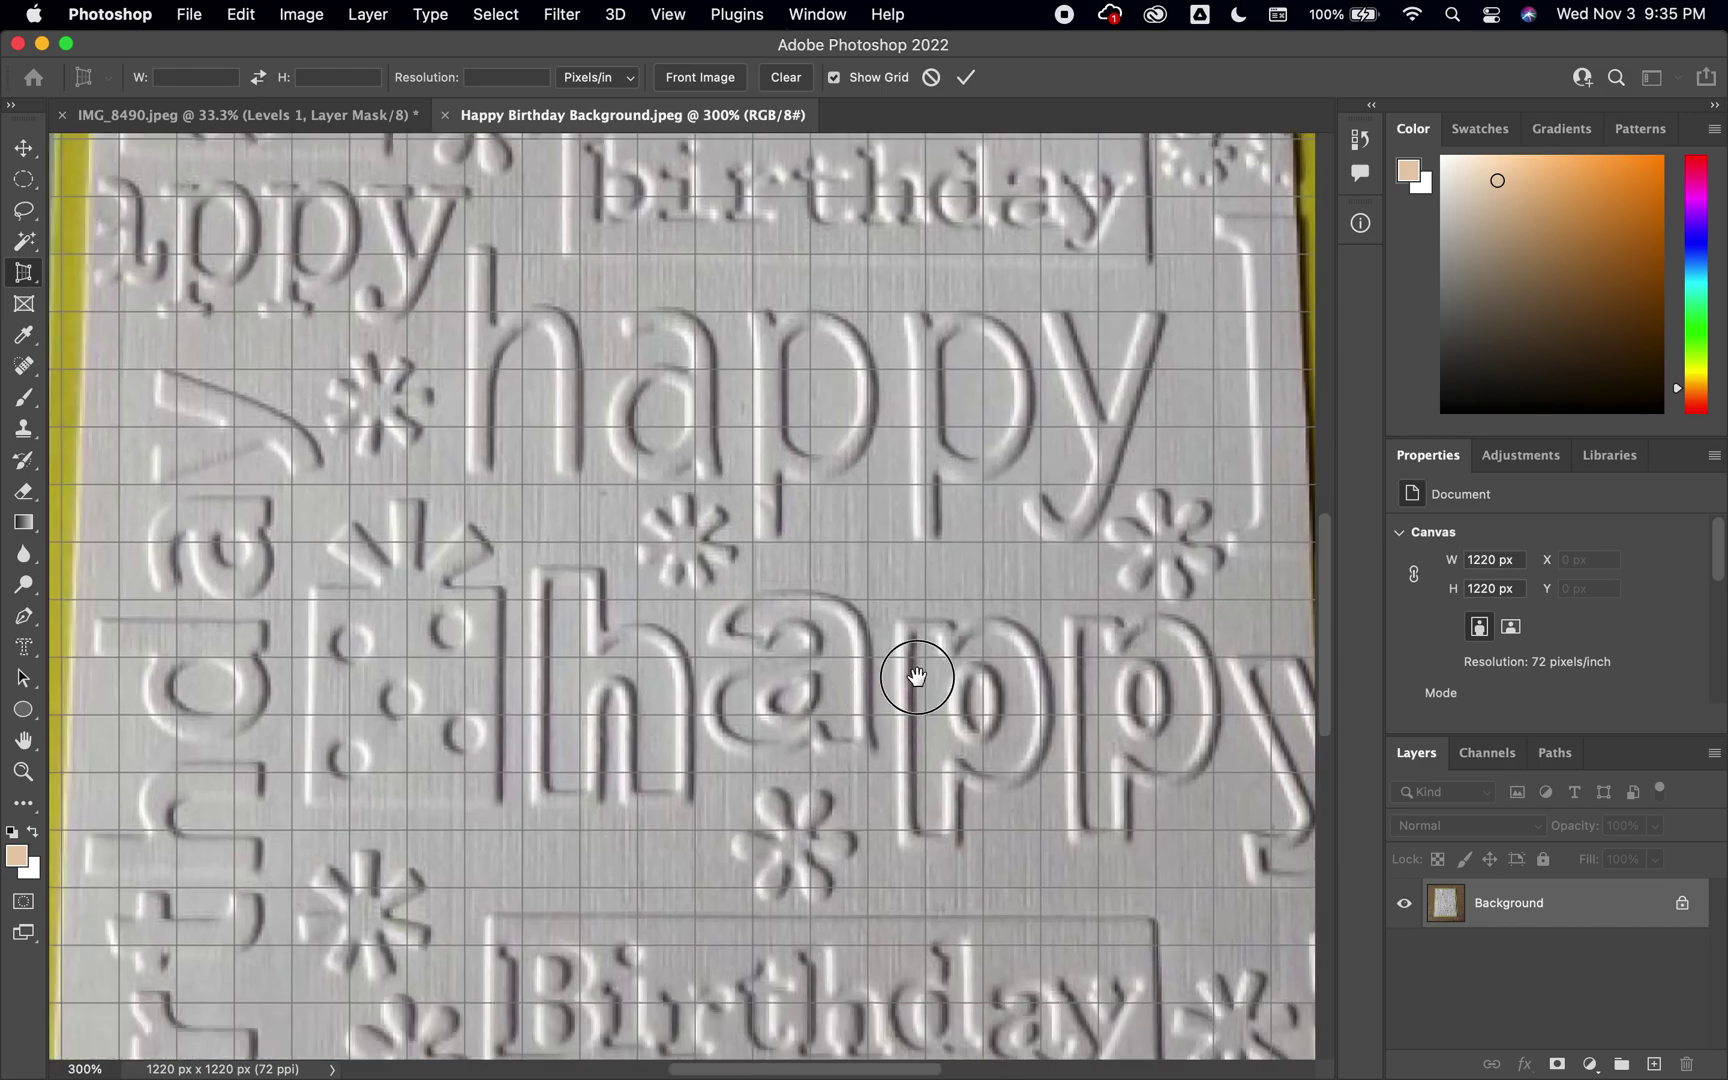
scroll(916, 677, "down", 10)
scroll(916, 677, "left", 5)
left_click_drag(545, 728, 545, 726)
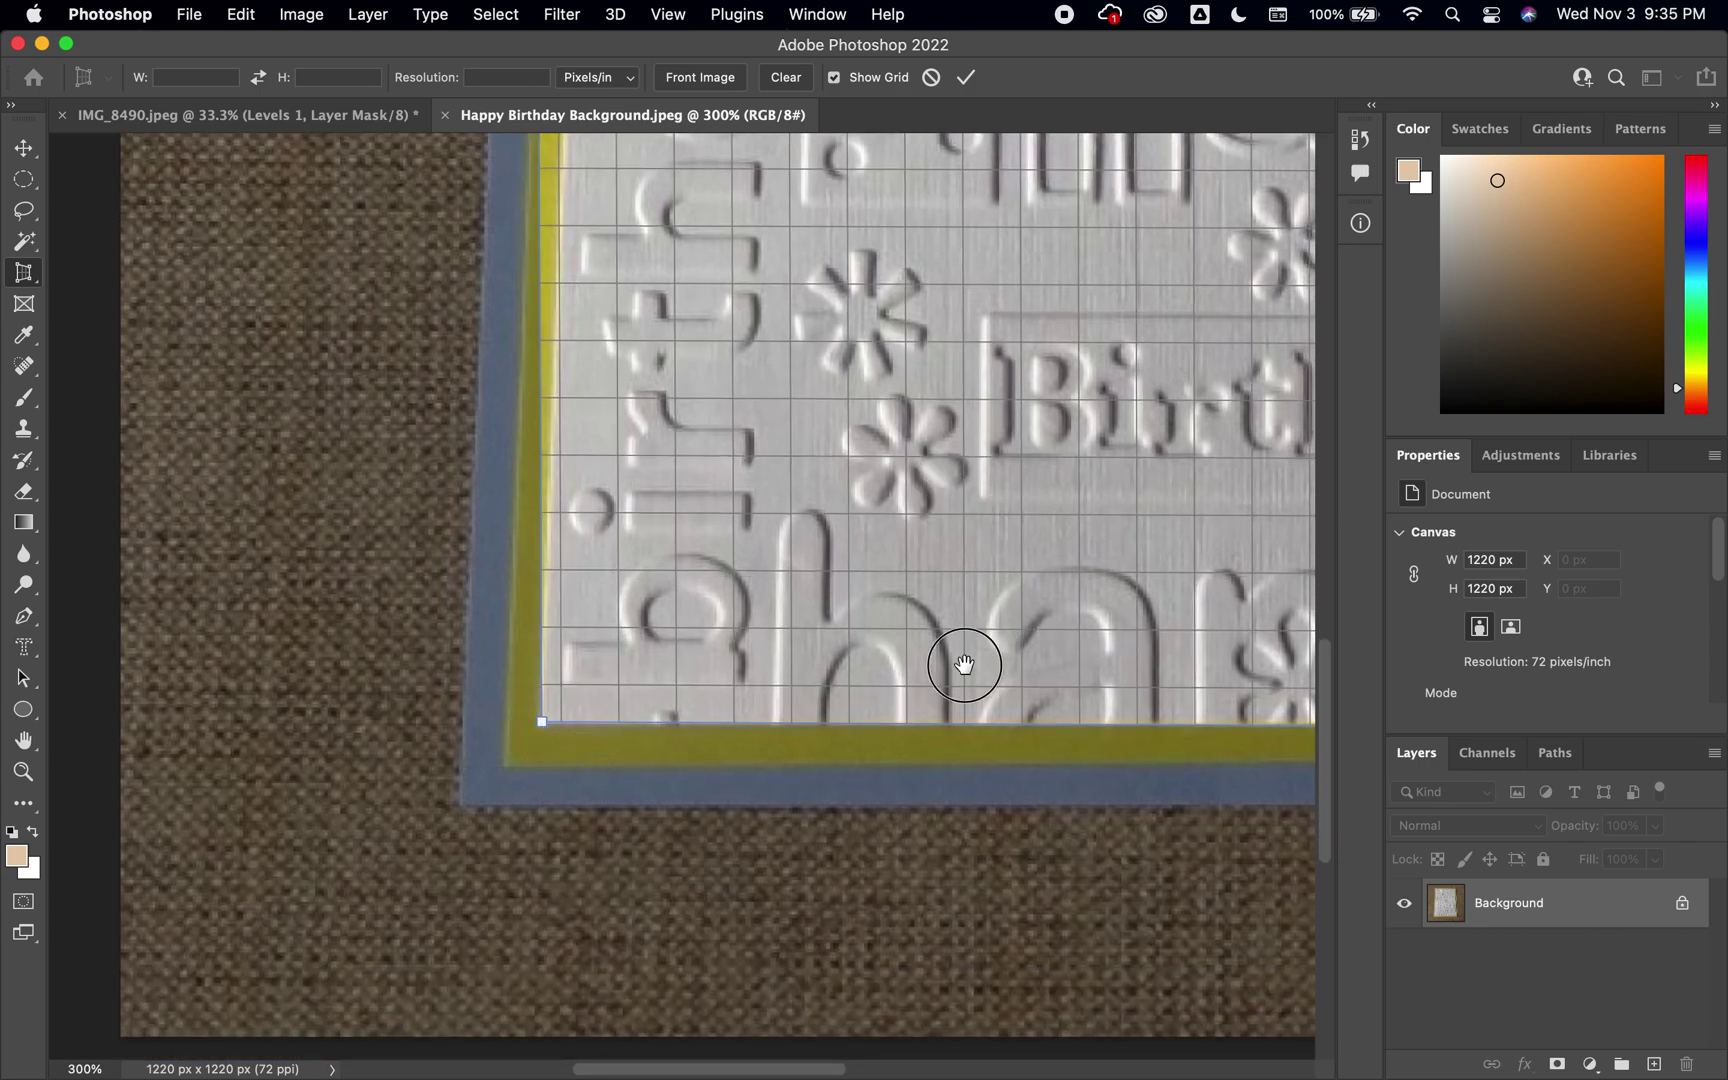
scroll(571, 702, "right", 10)
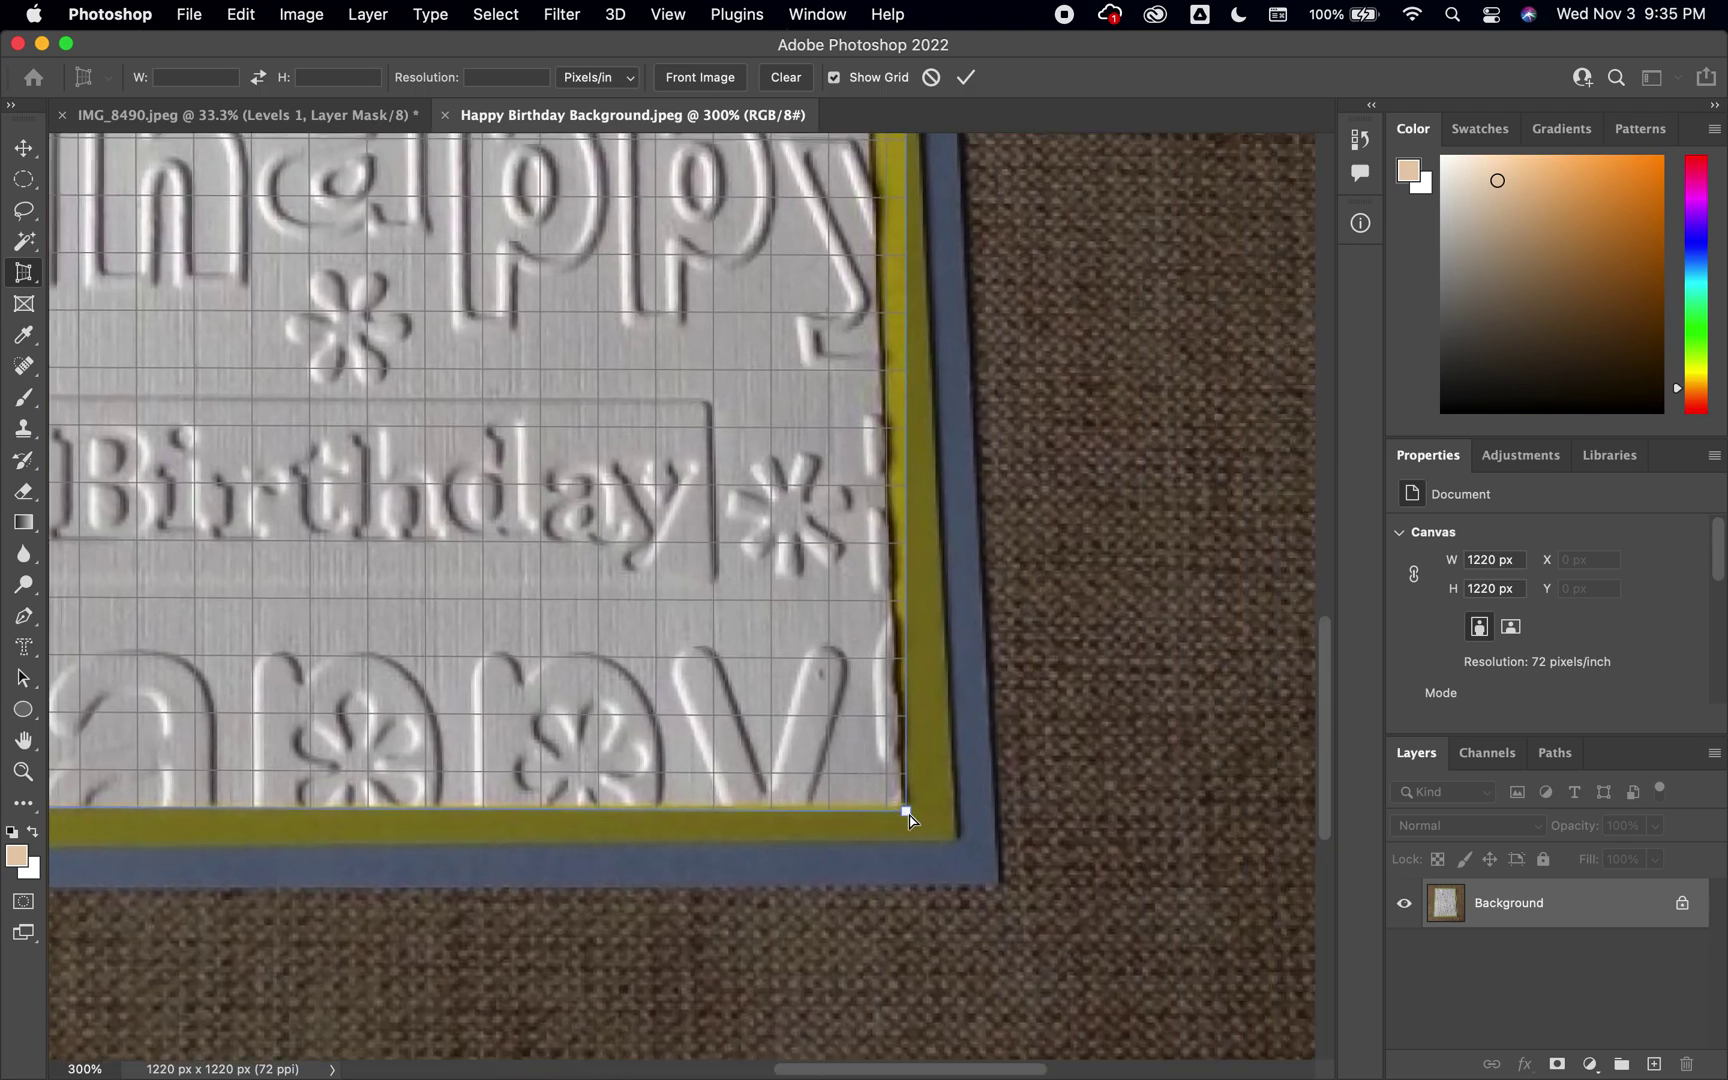
left_click_drag(901, 809, 900, 803)
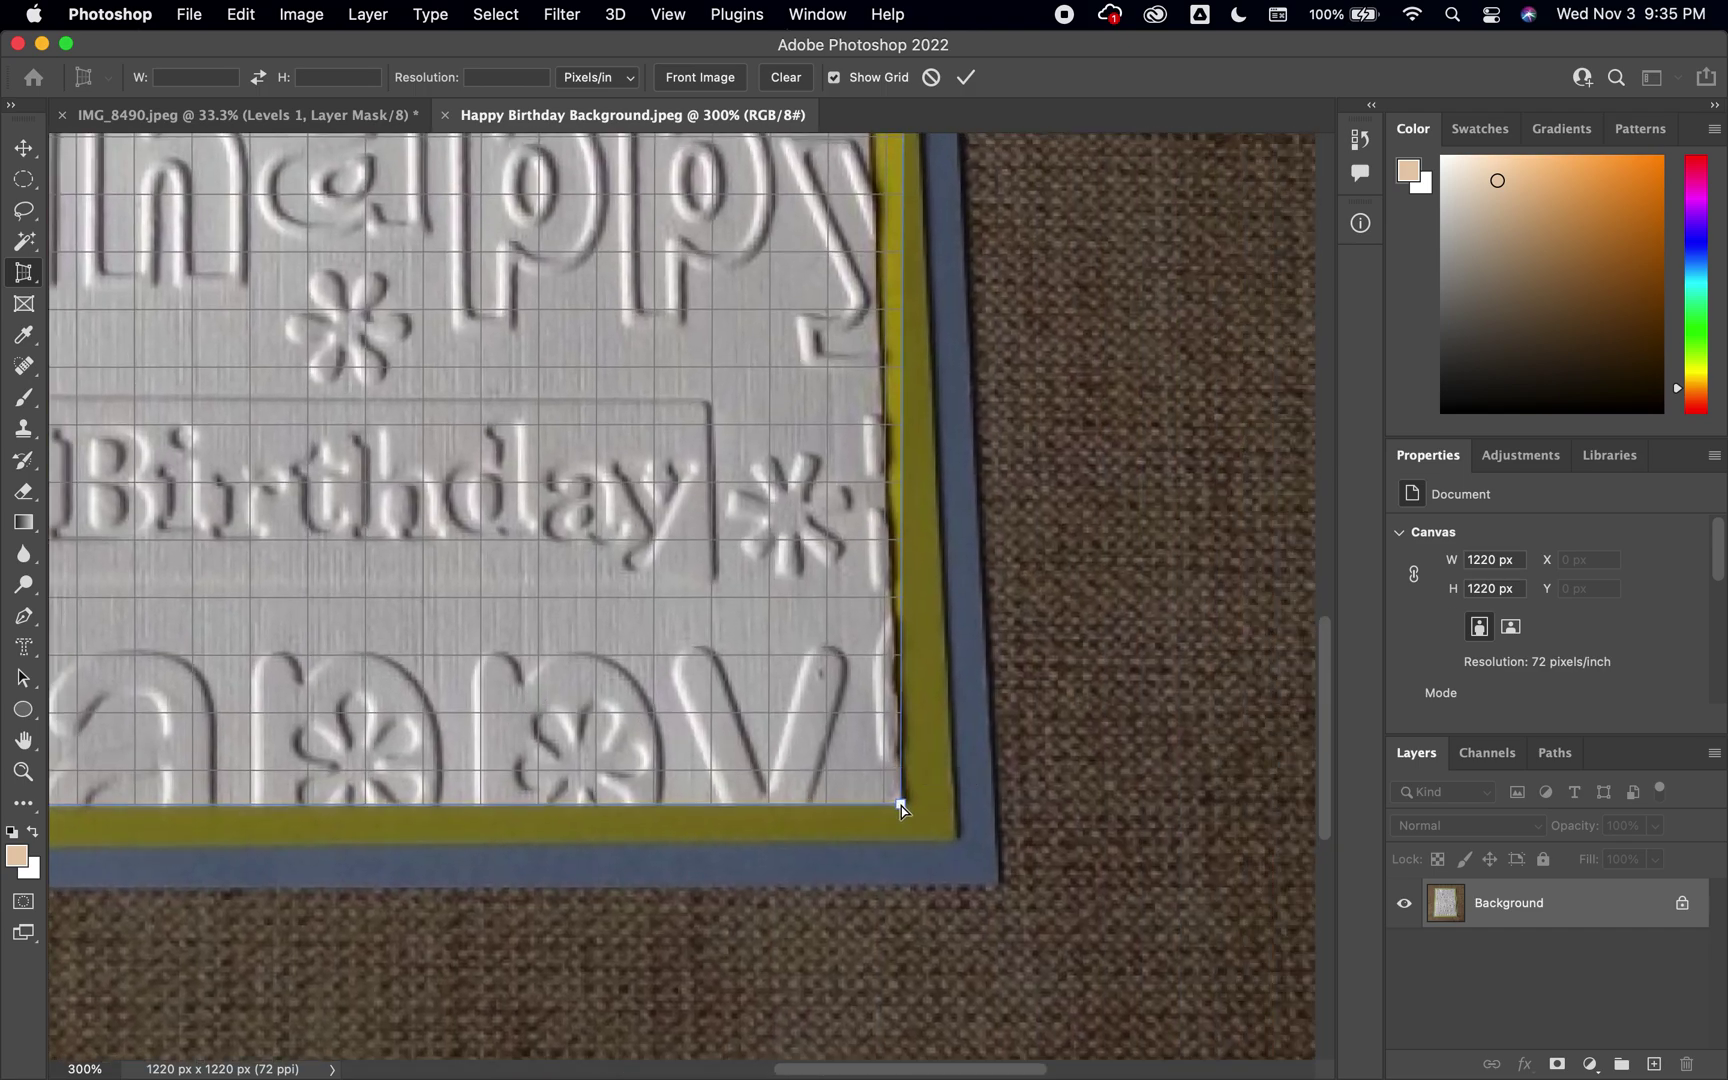
Step: Align the two upper corners of the crop frame with the white embossed paper and apply the perspective crop
scroll(880, 598, "up", 20)
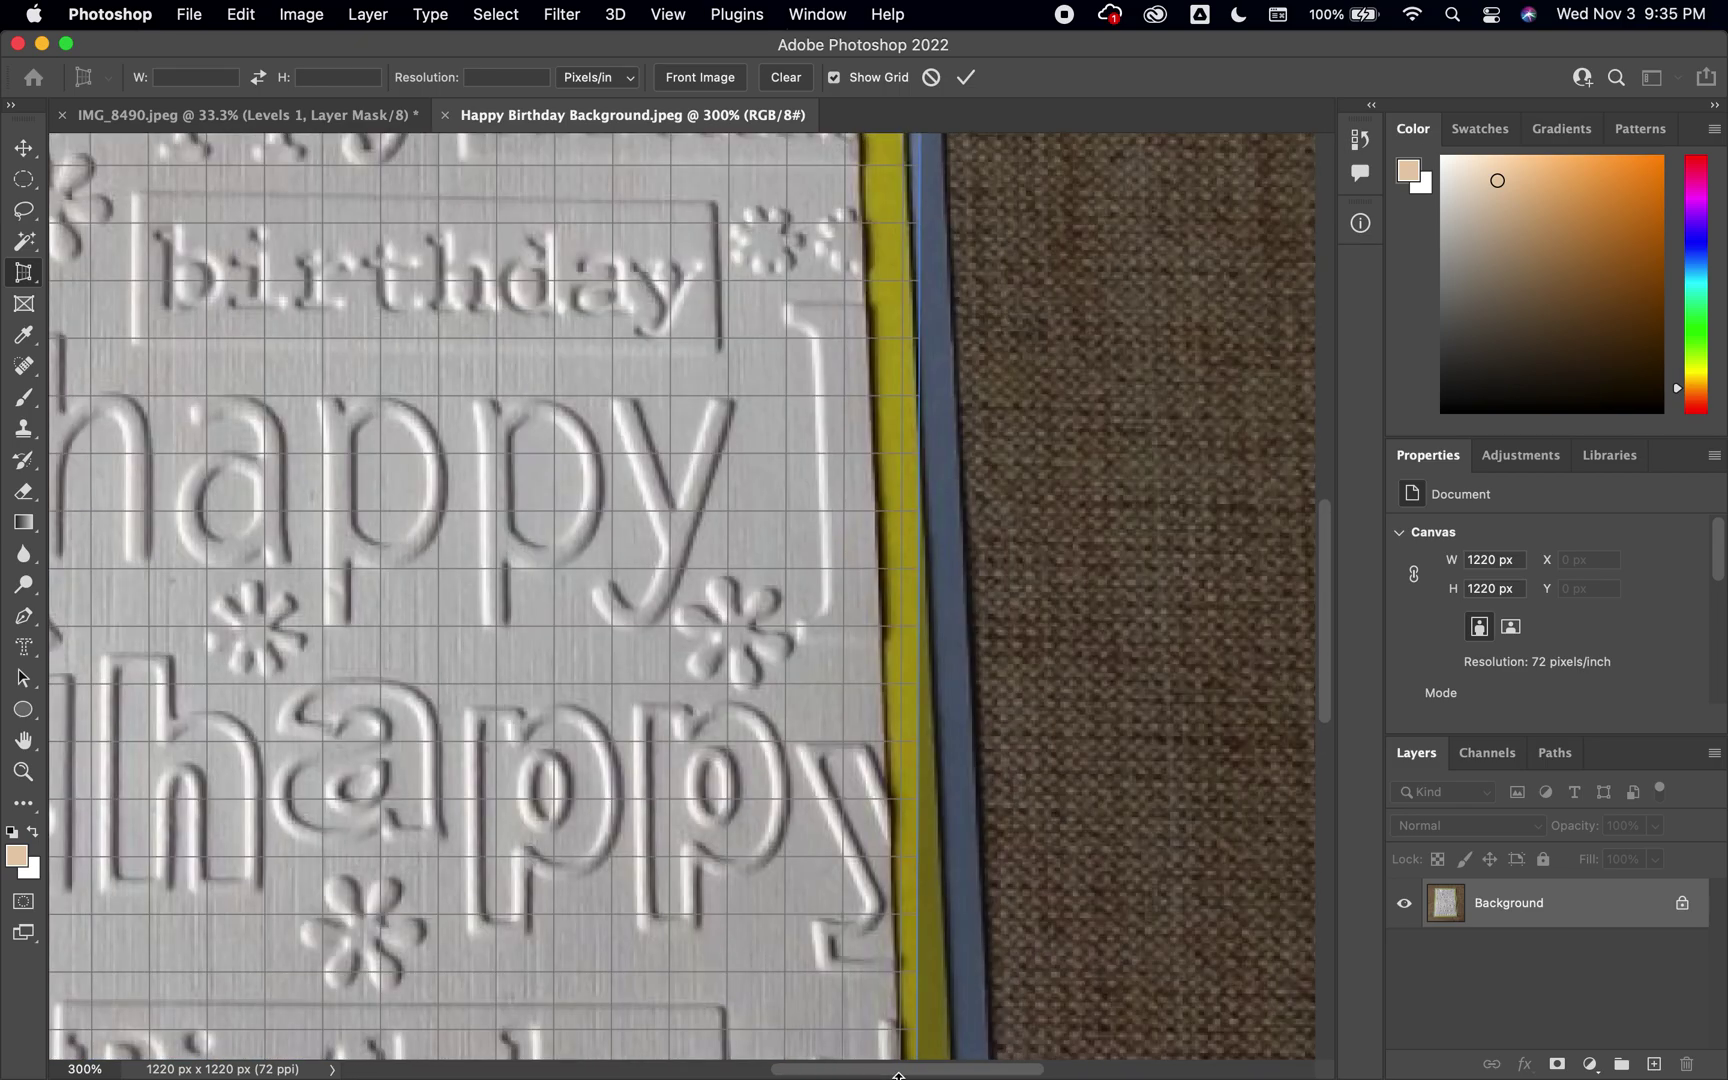
scroll(898, 1075, "up", 4)
scroll(1022, 513, "down", 5)
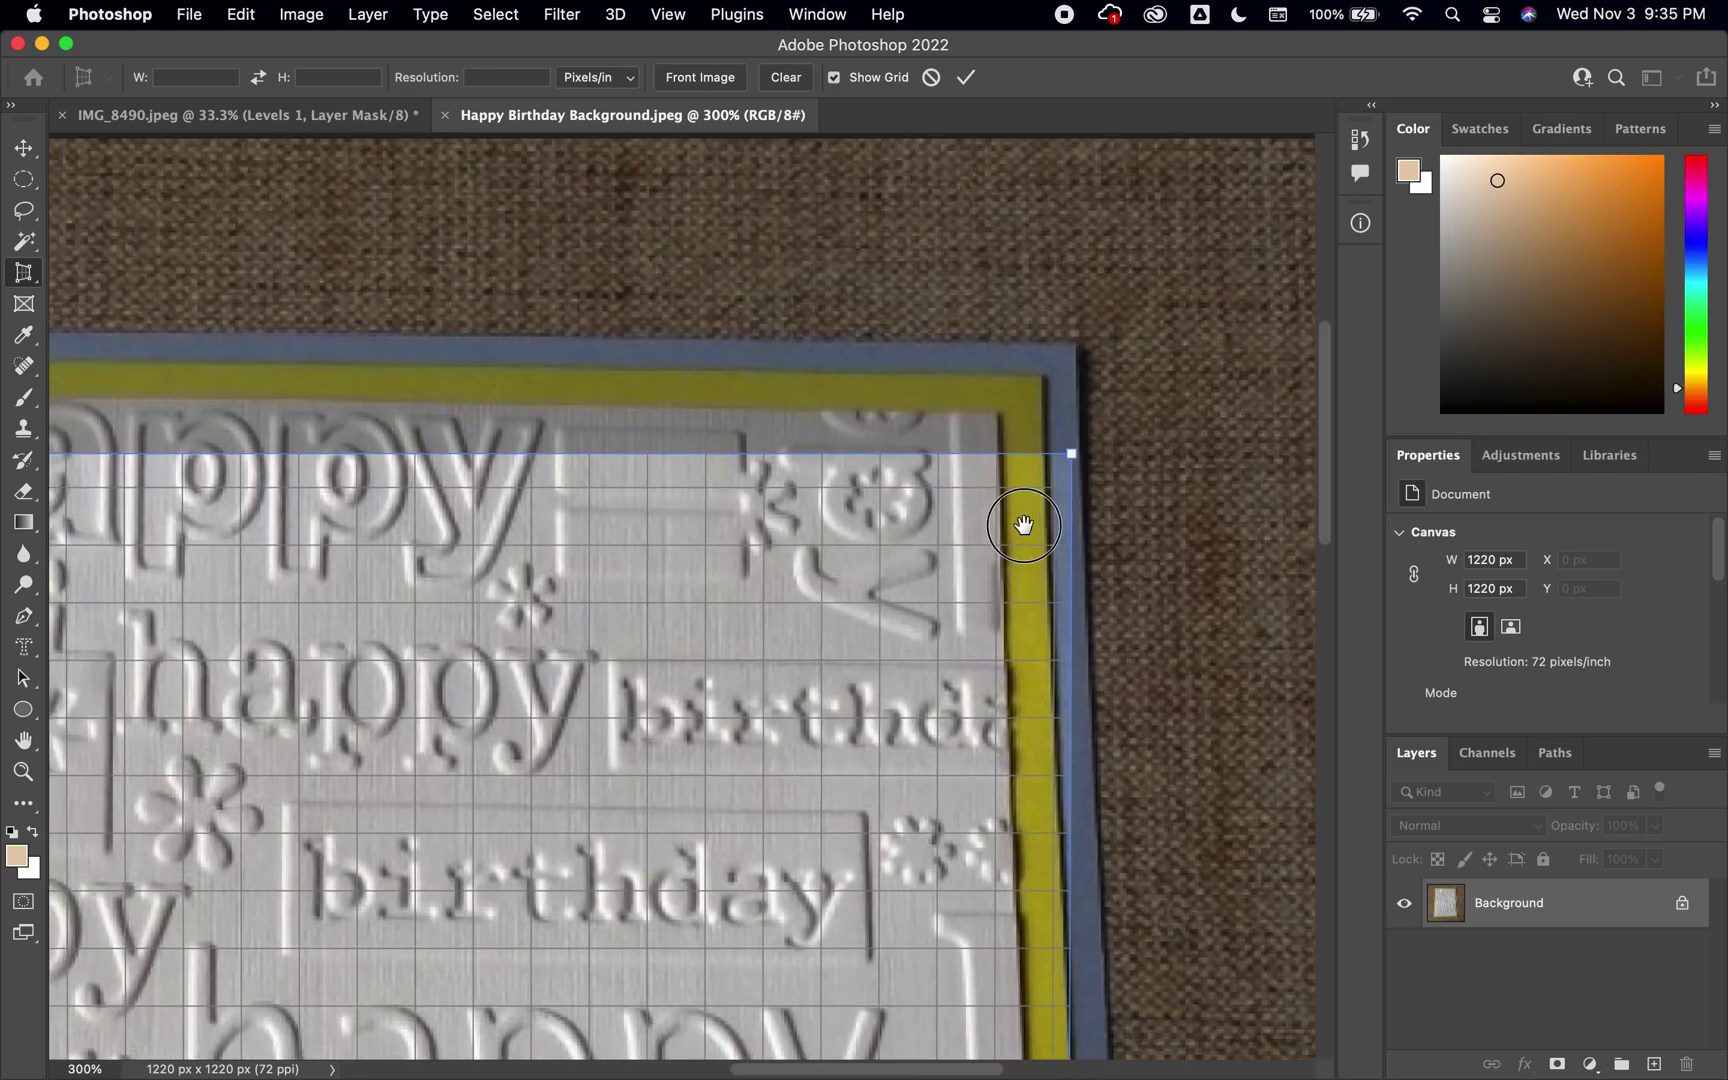
scroll(1050, 511, "left", 3)
left_click_drag(1089, 437, 1013, 400)
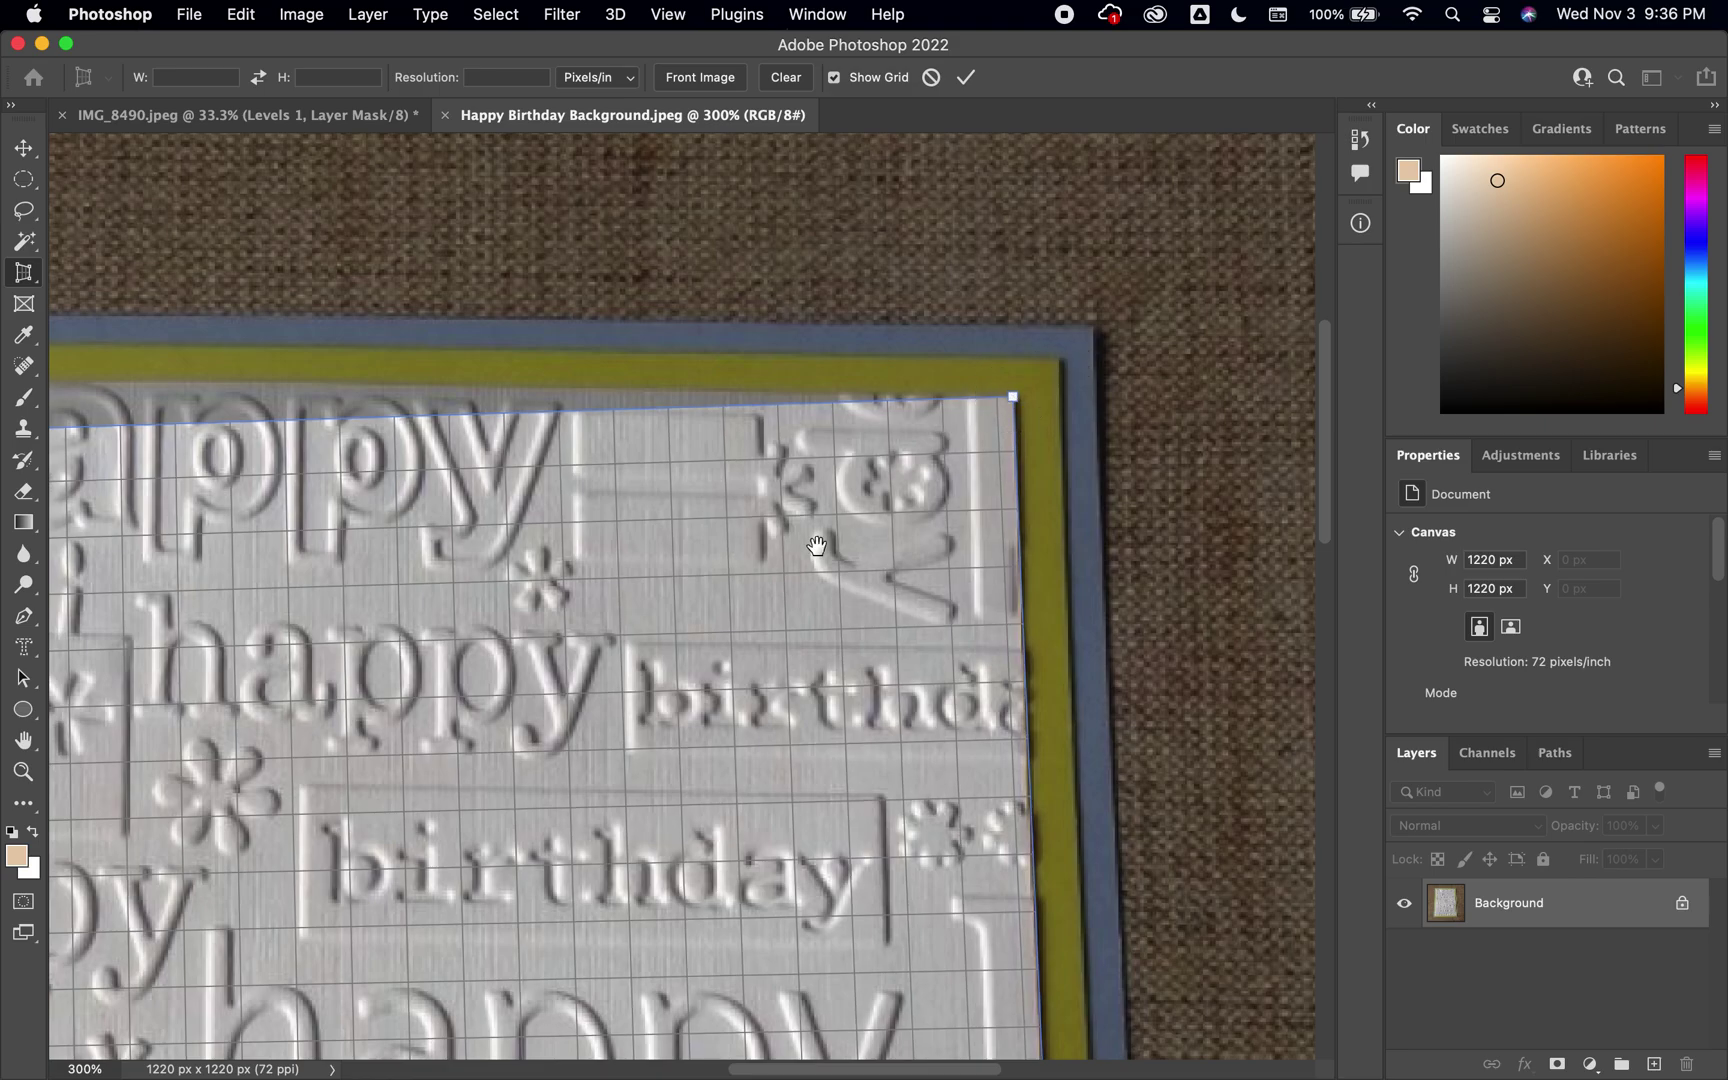
scroll(1006, 543, "left", 10)
scroll(1006, 543, "left", 2)
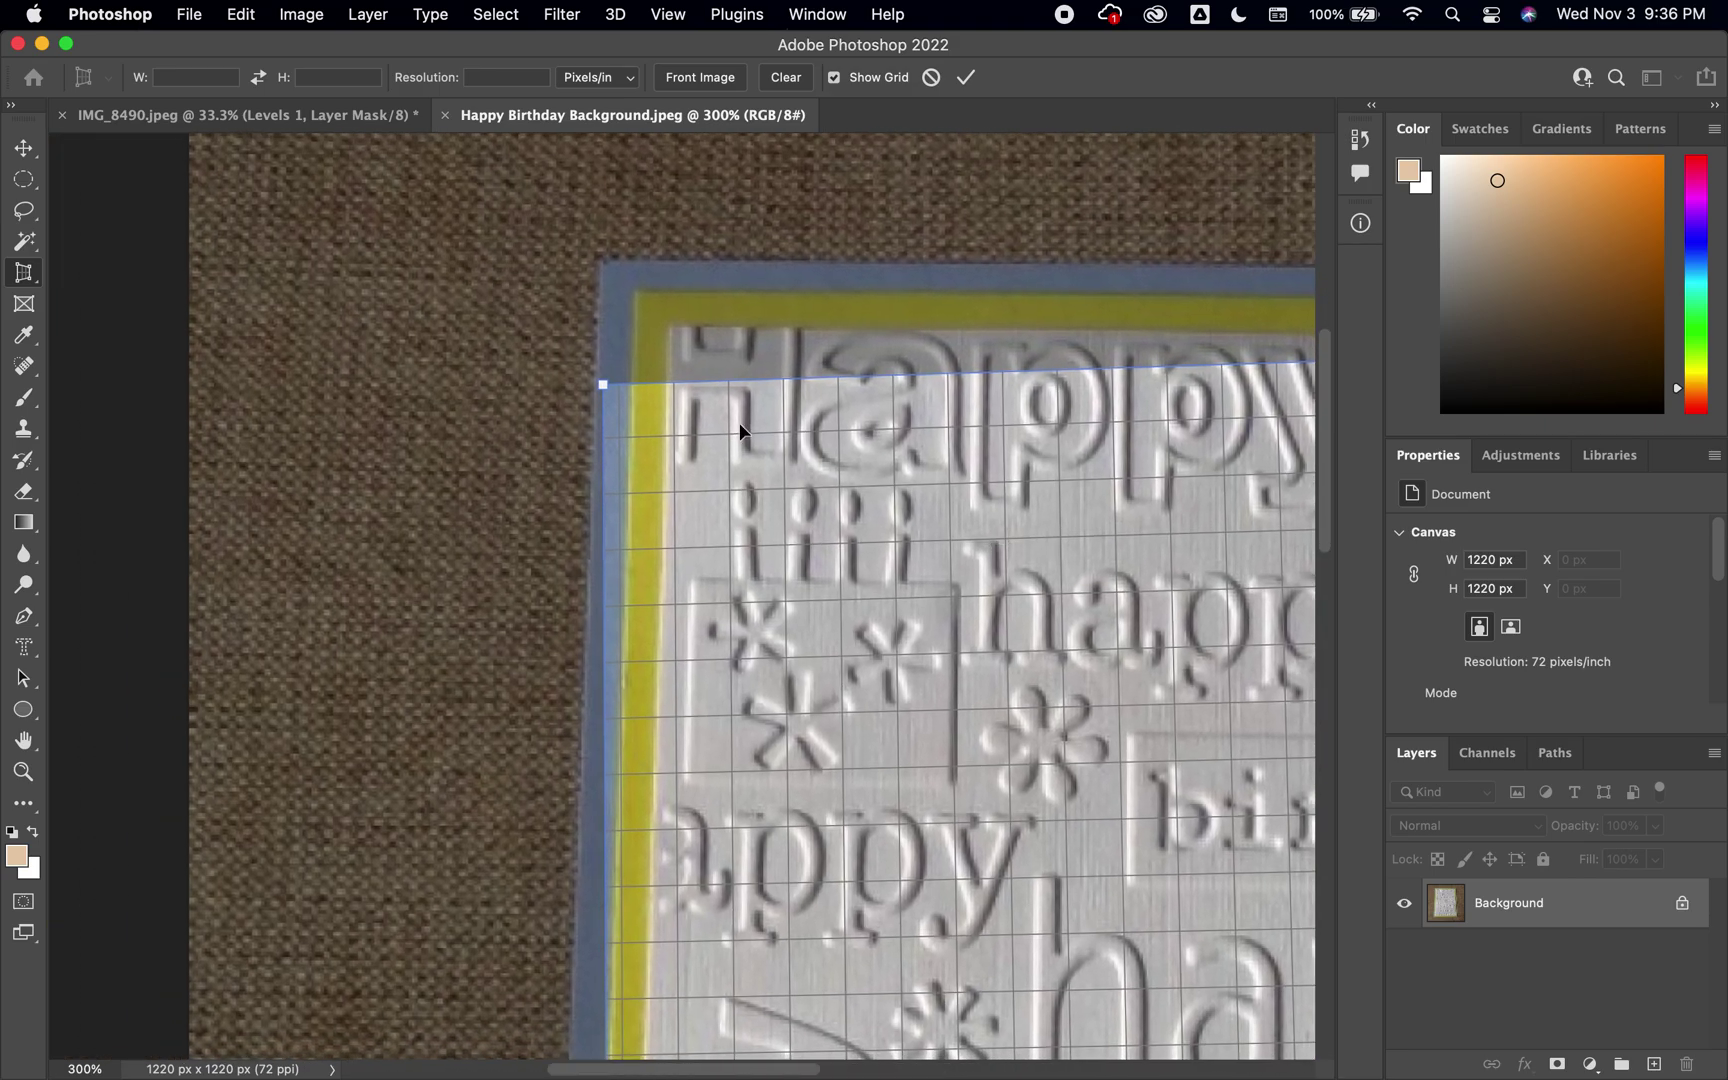
left_click_drag(609, 387, 673, 331)
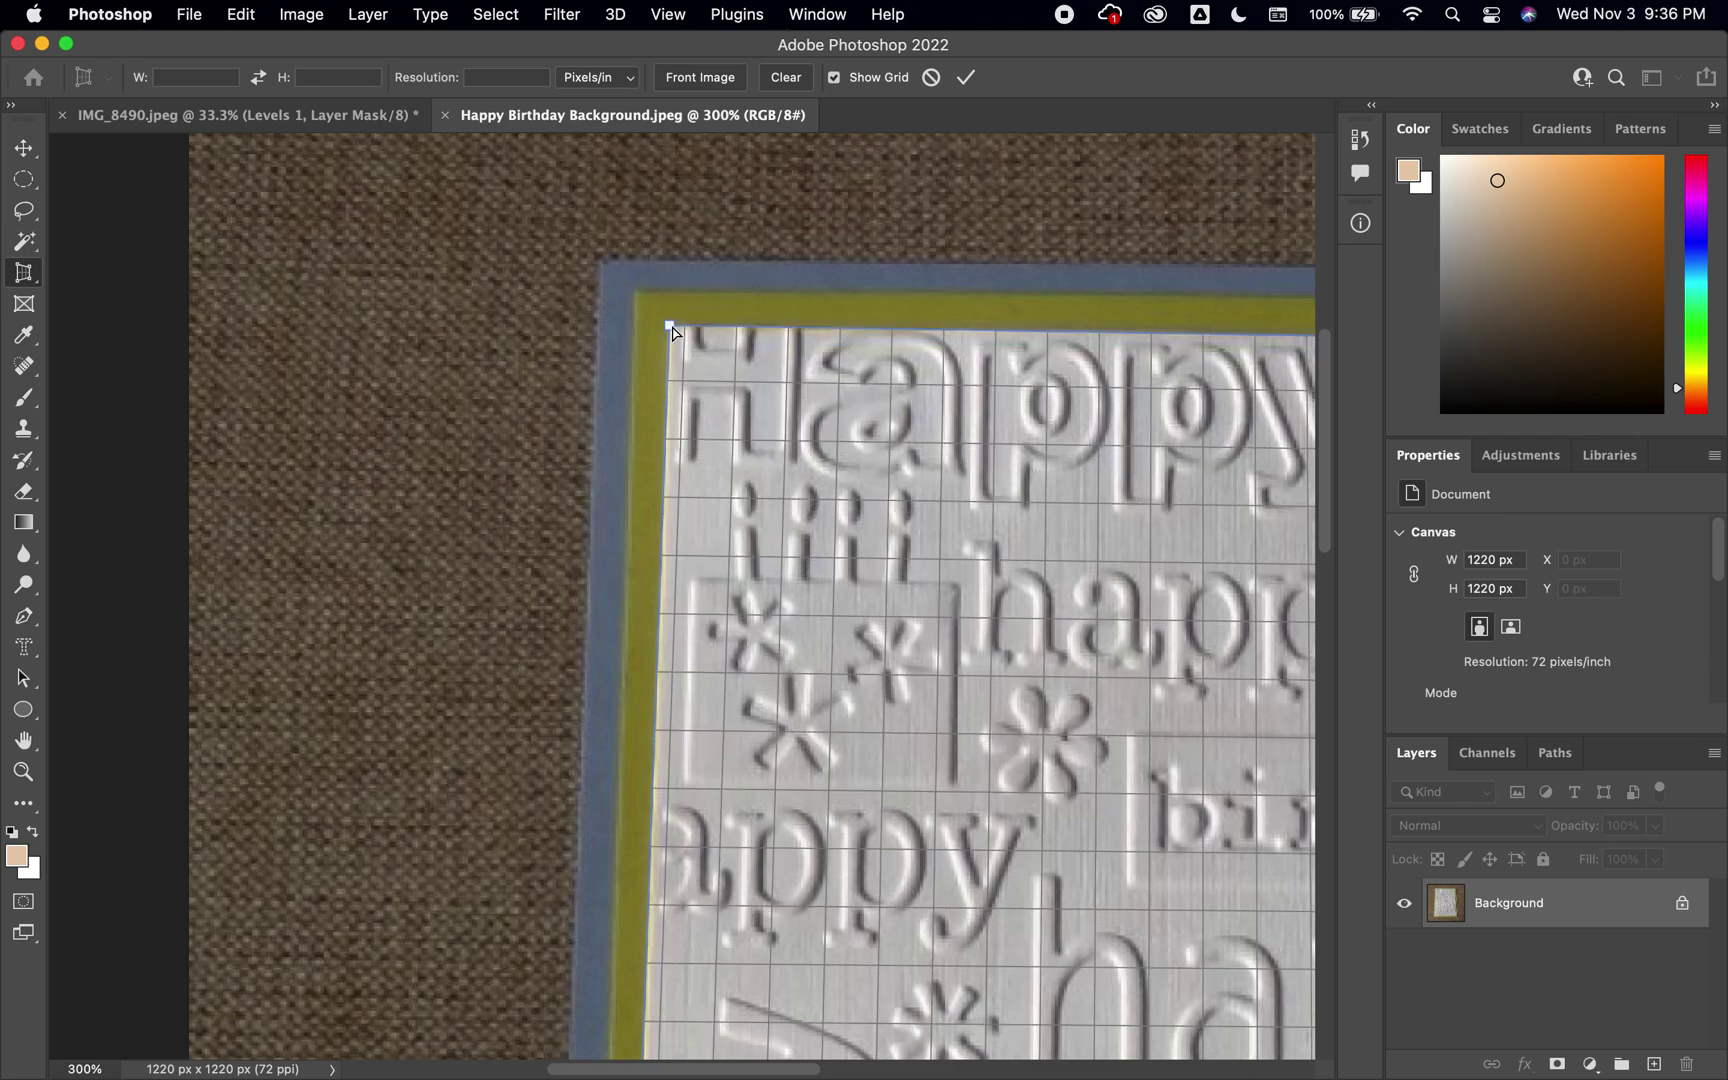
key("super+0")
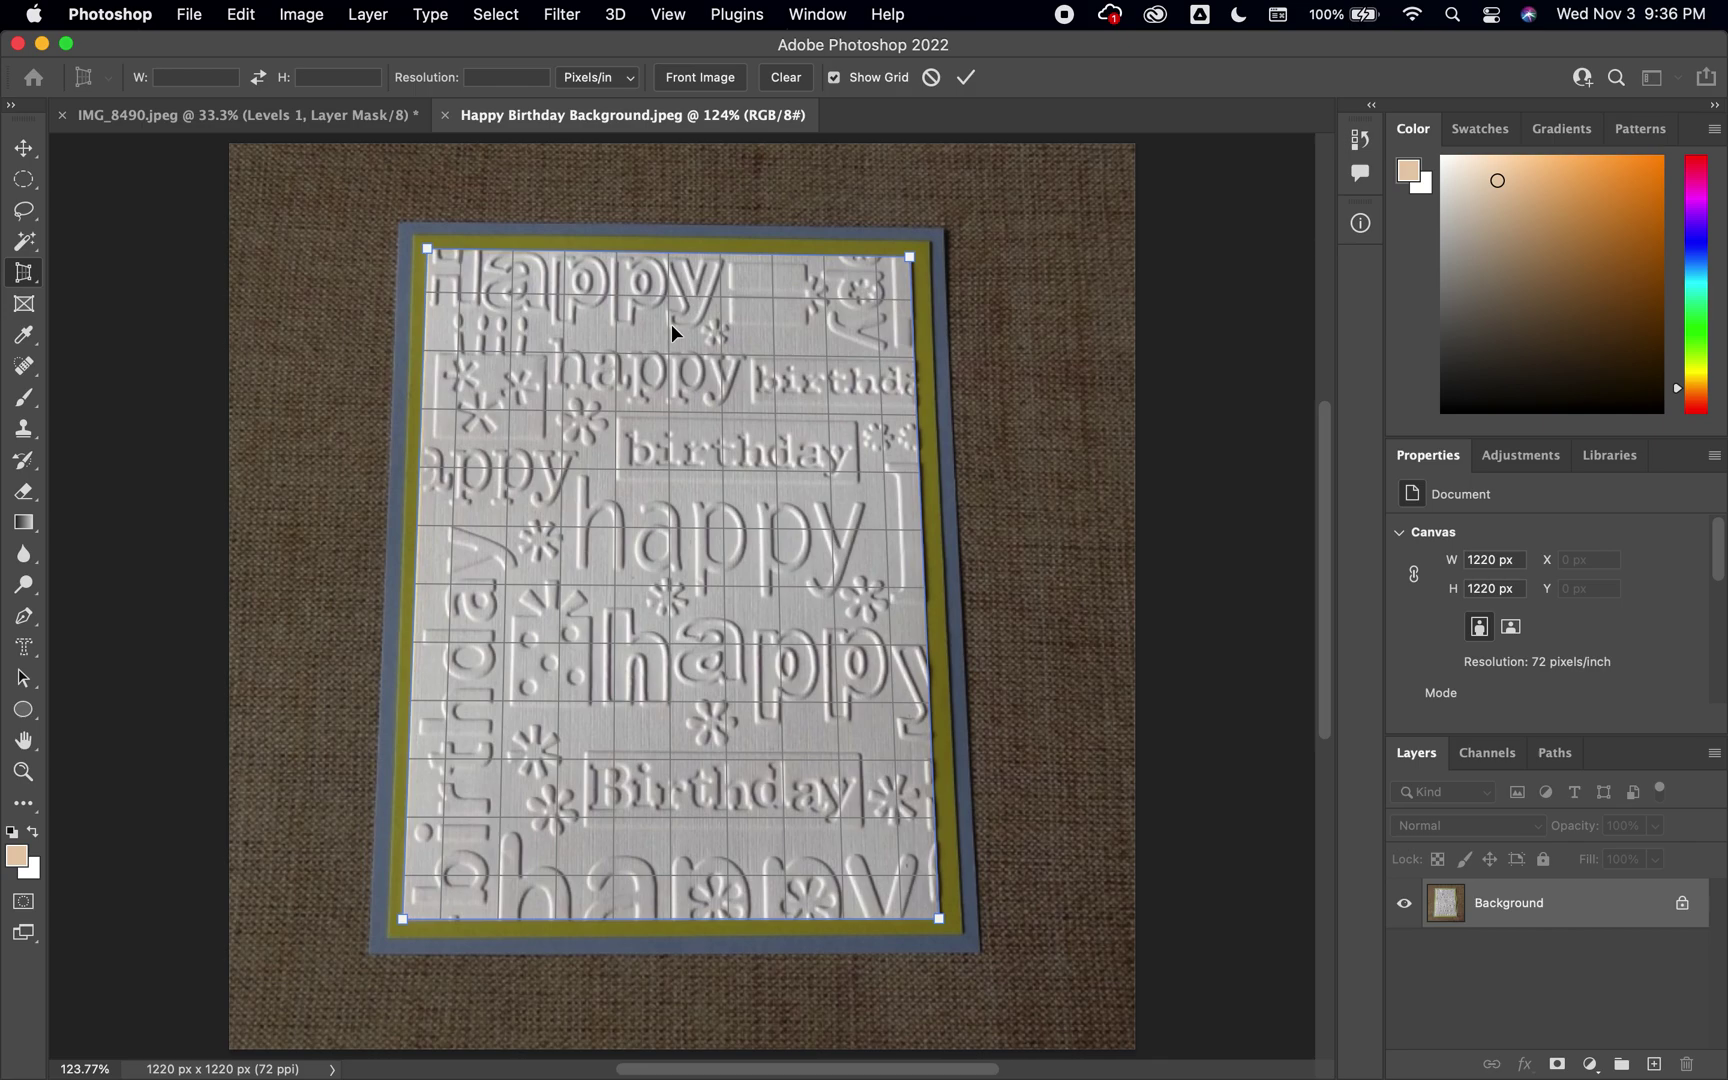
key("Return")
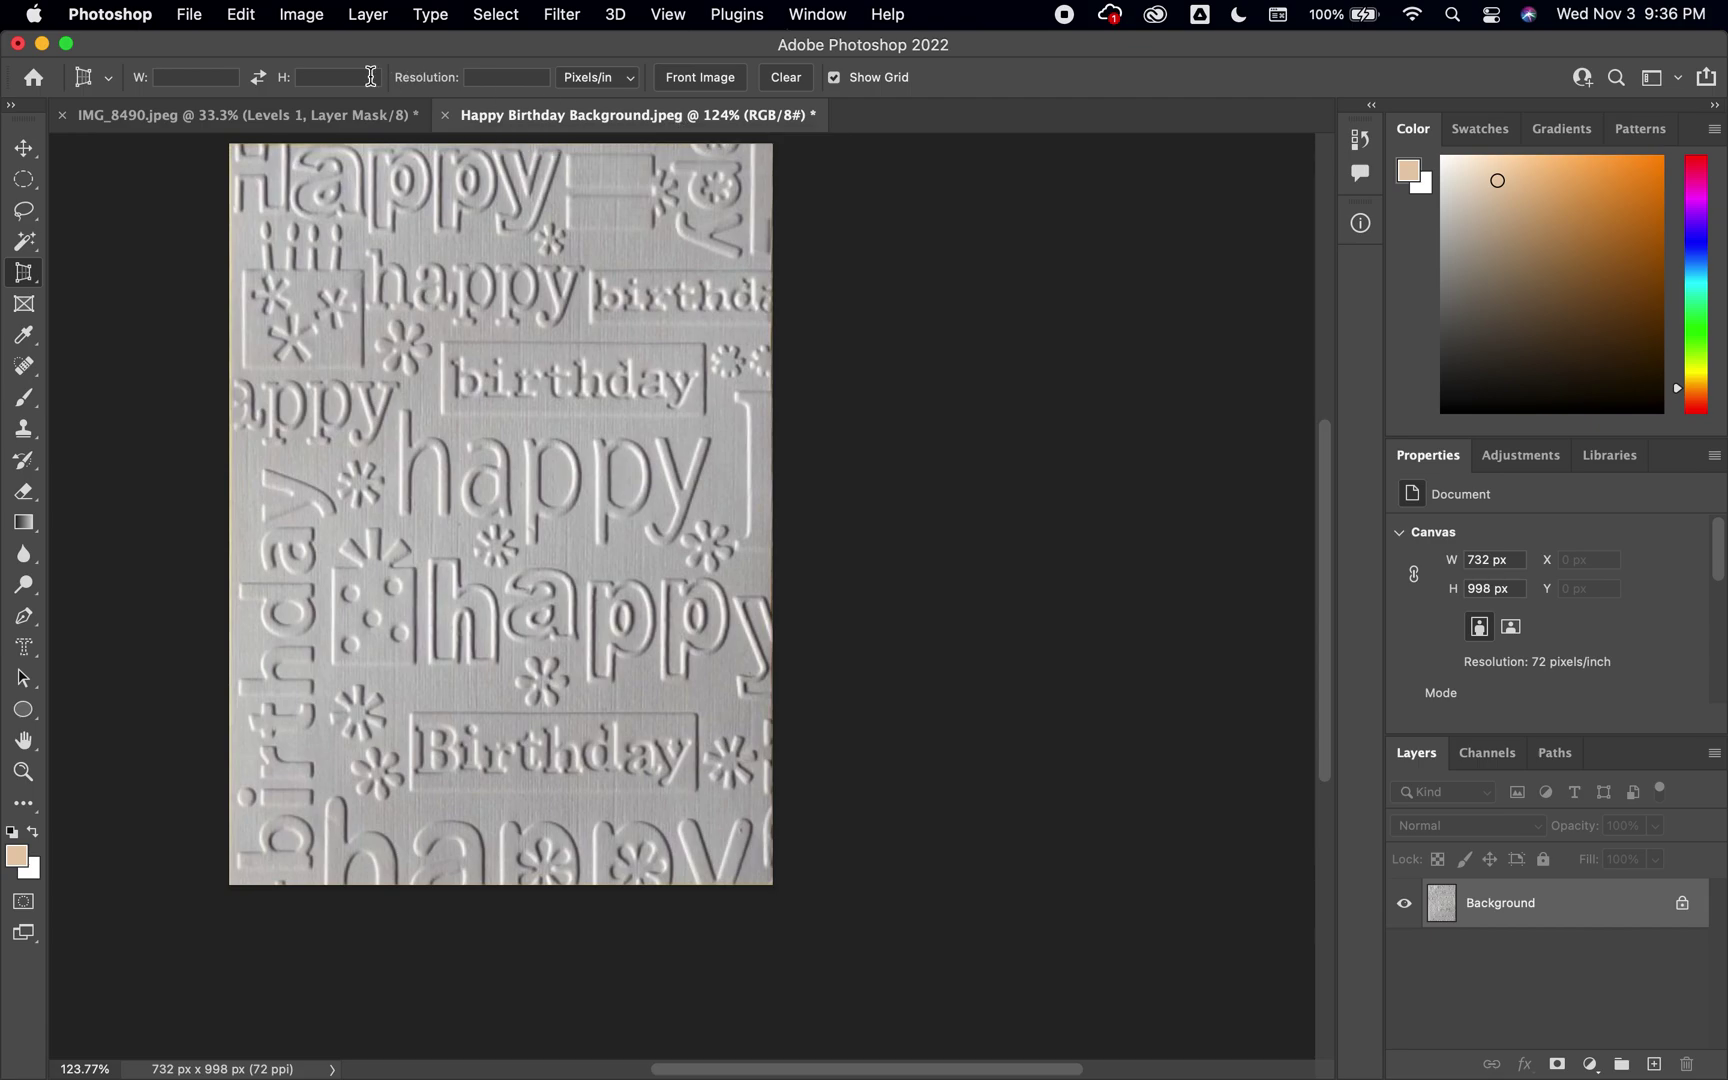
Step: Save the cropped Happy Birthday Background.jpeg at Maximum JPEG quality with the Baseline ("Standard") format, and close the file
left_click(193, 25)
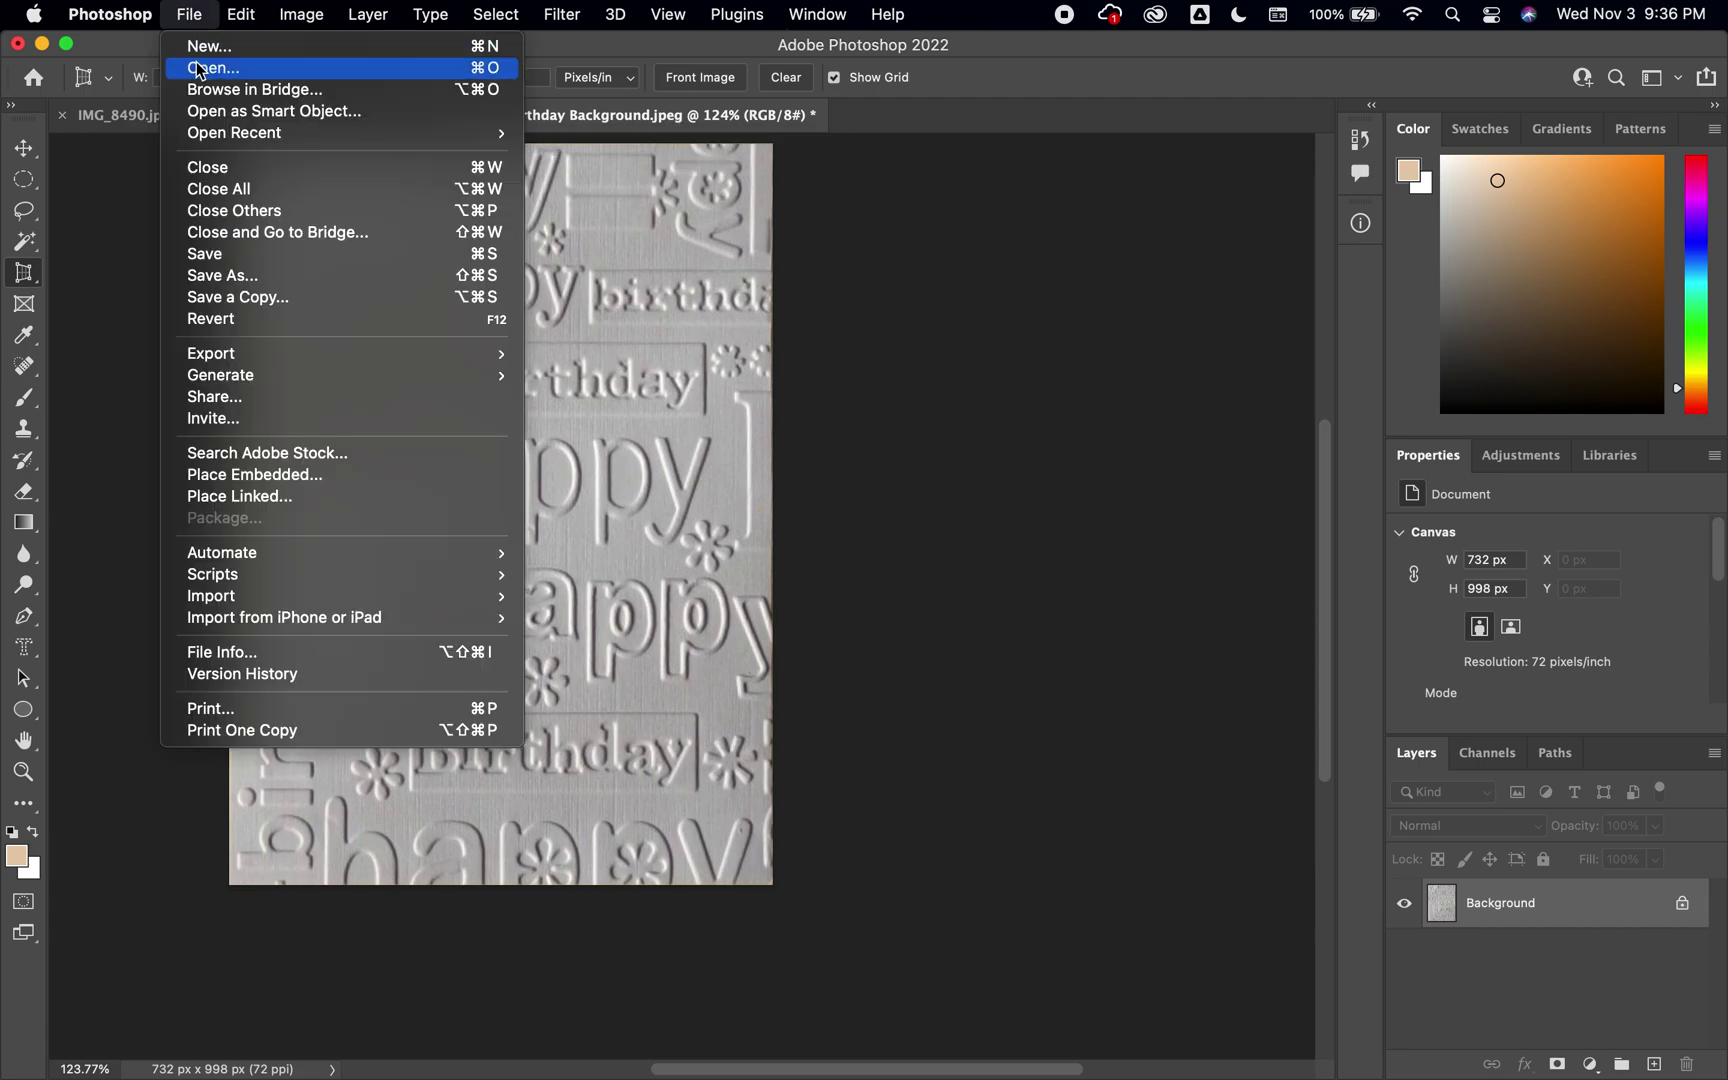
left_click(245, 254)
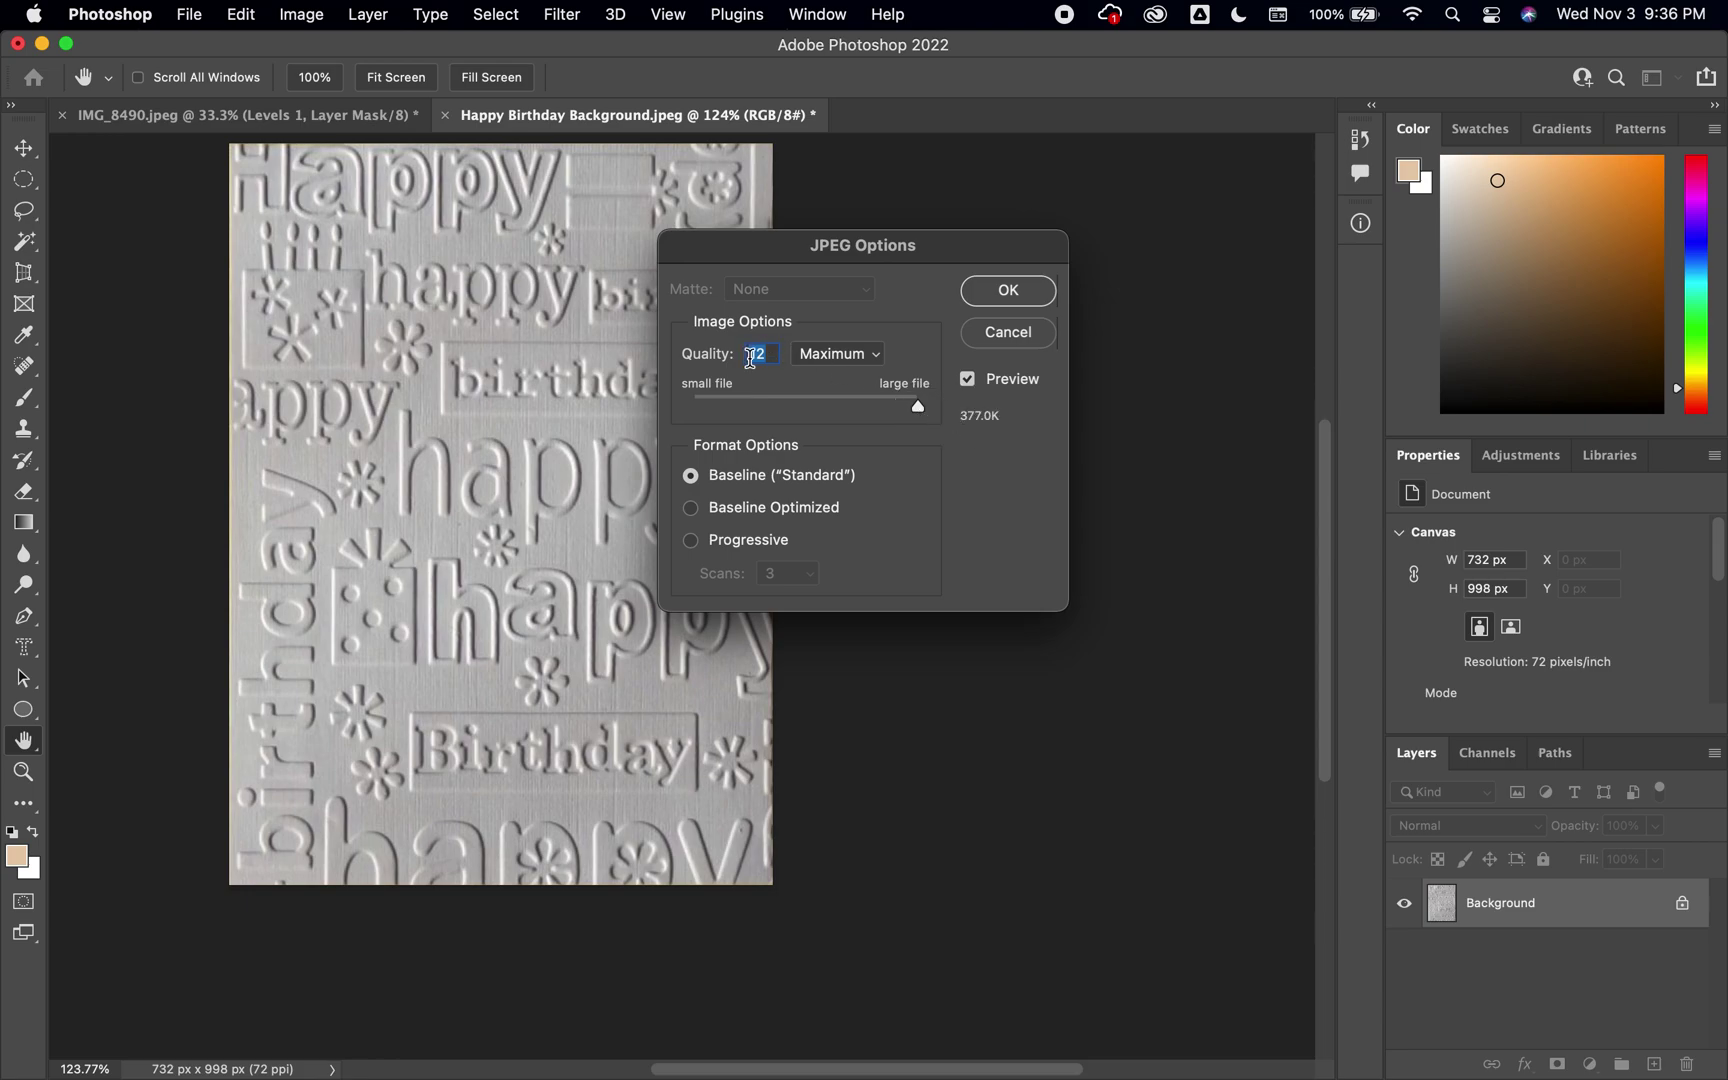
left_click(1008, 290)
key("c")
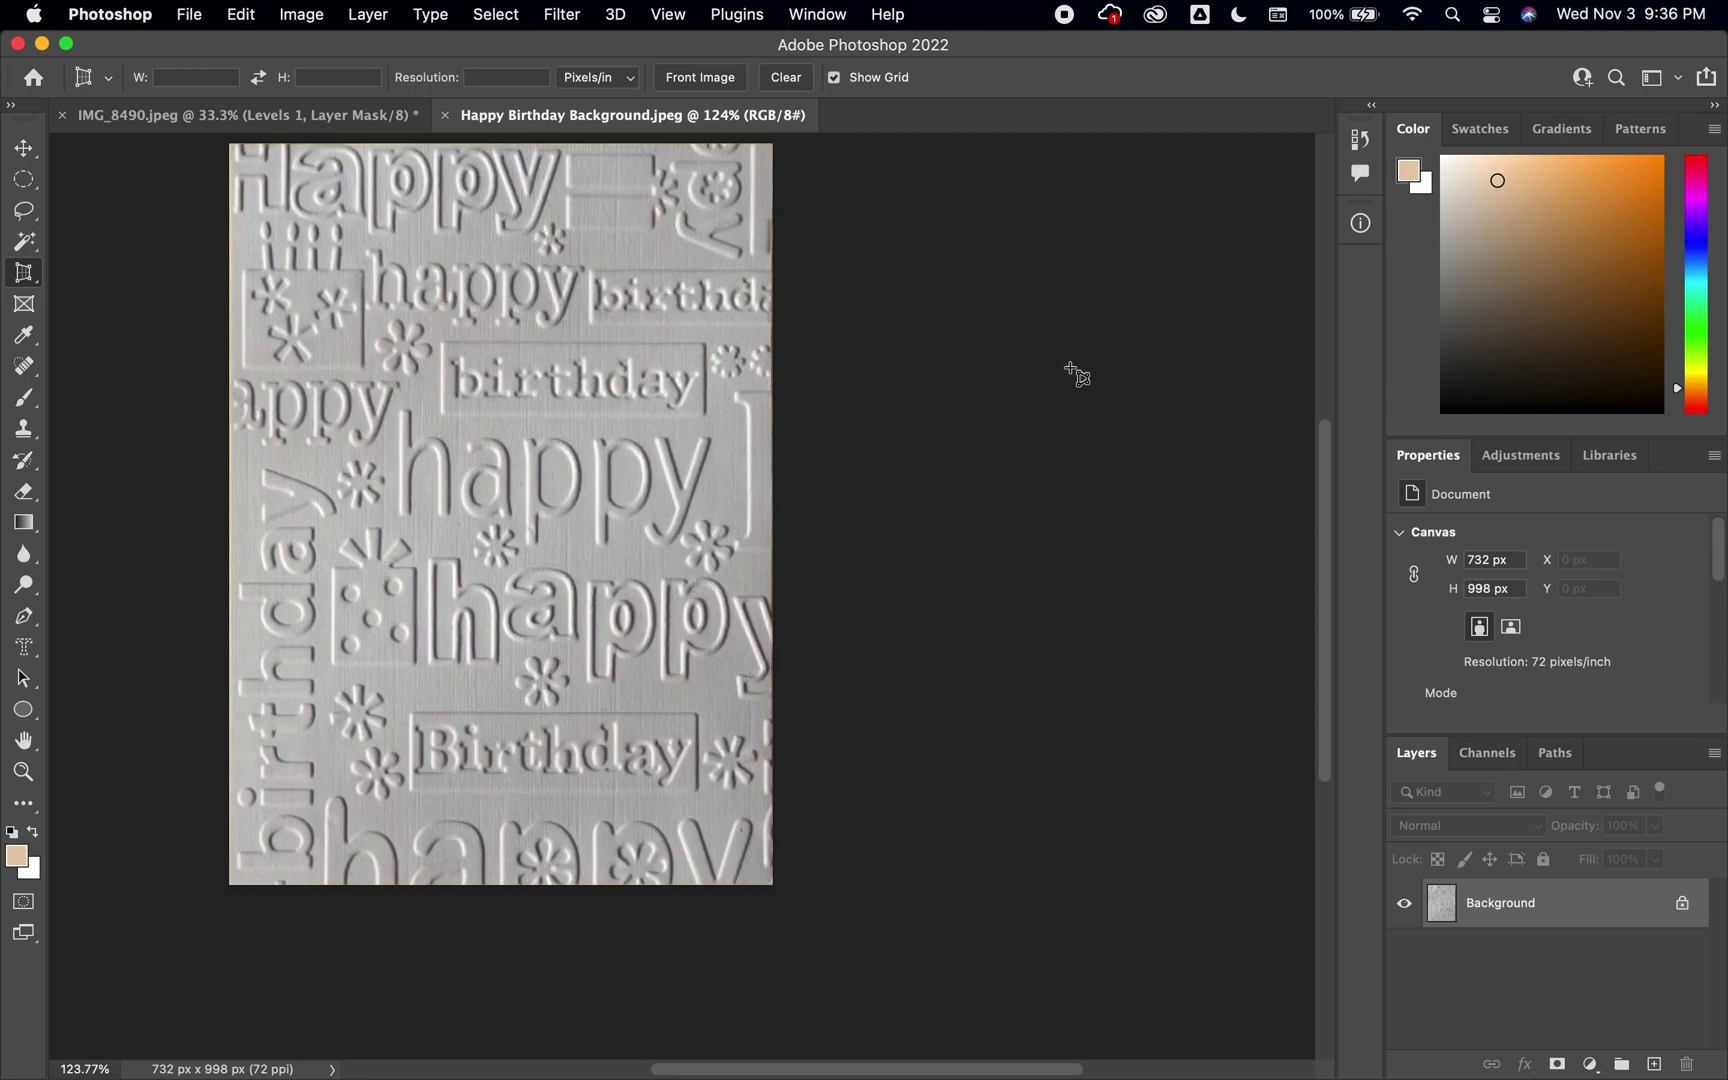
left_click(446, 115)
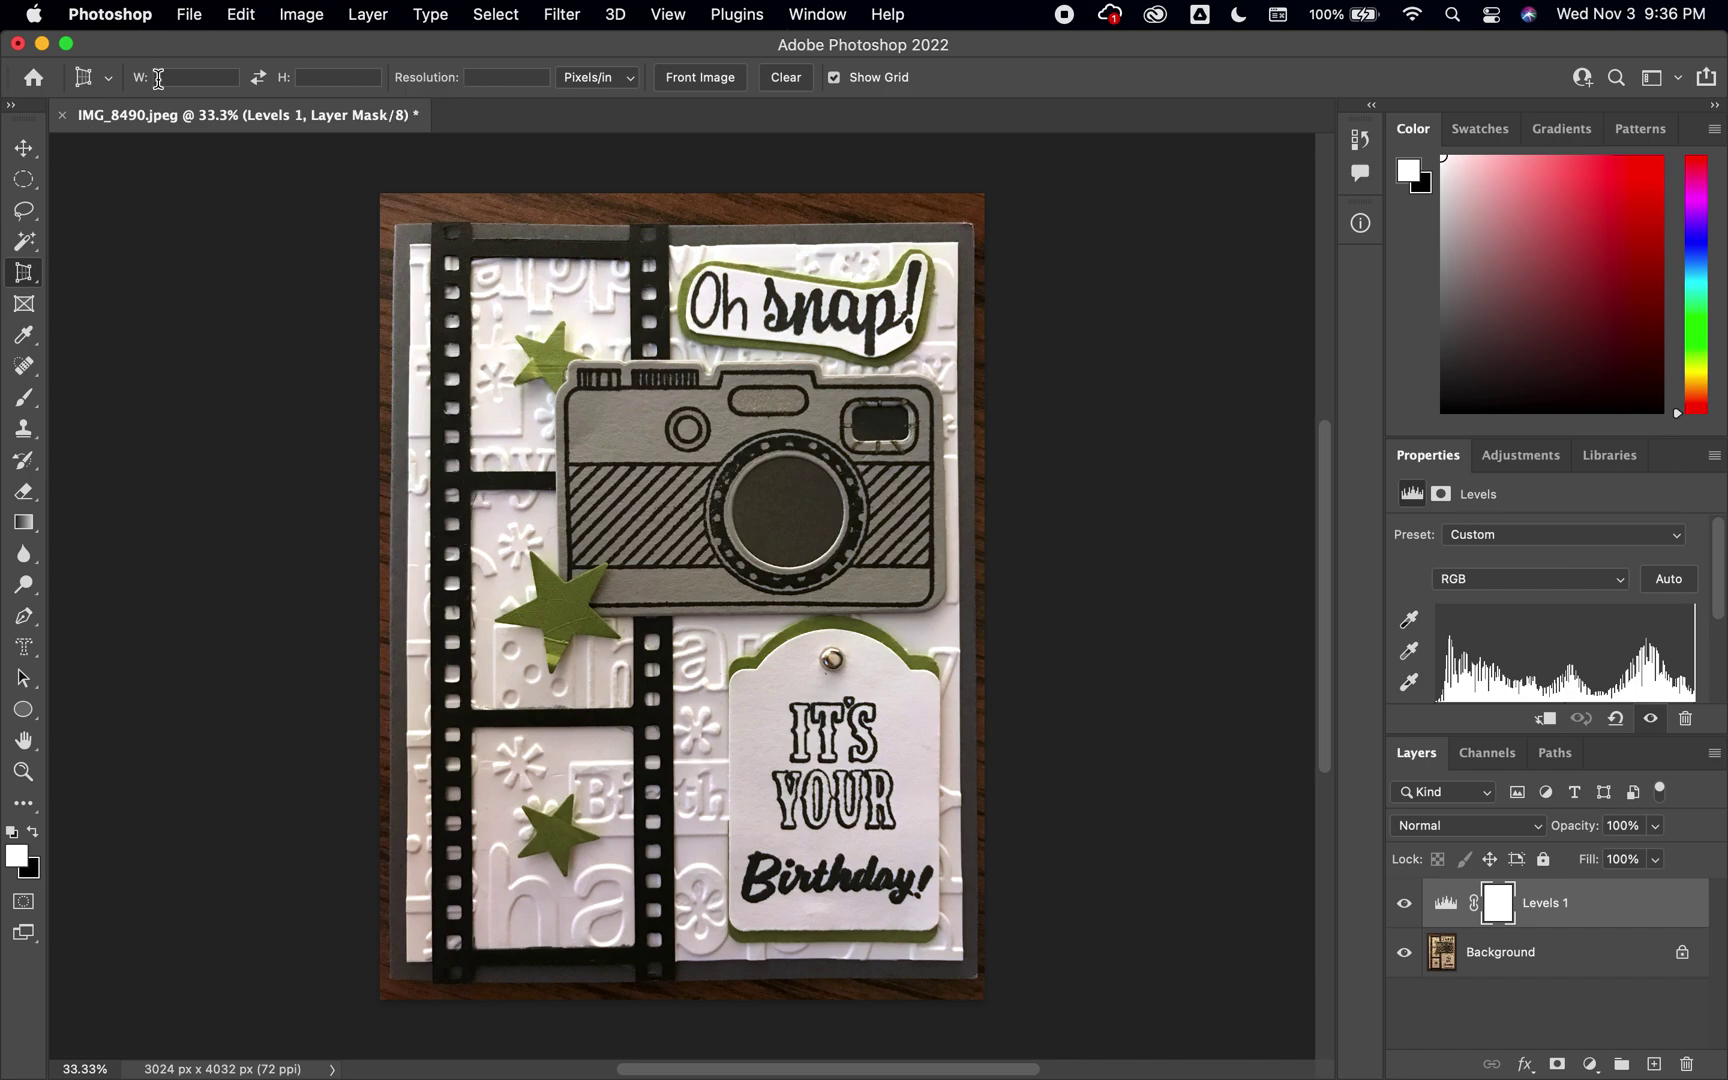
Step: Open the film strip image AdobeStock_327610142.jpeg from the Scrapbook Files folder
left_click(203, 14)
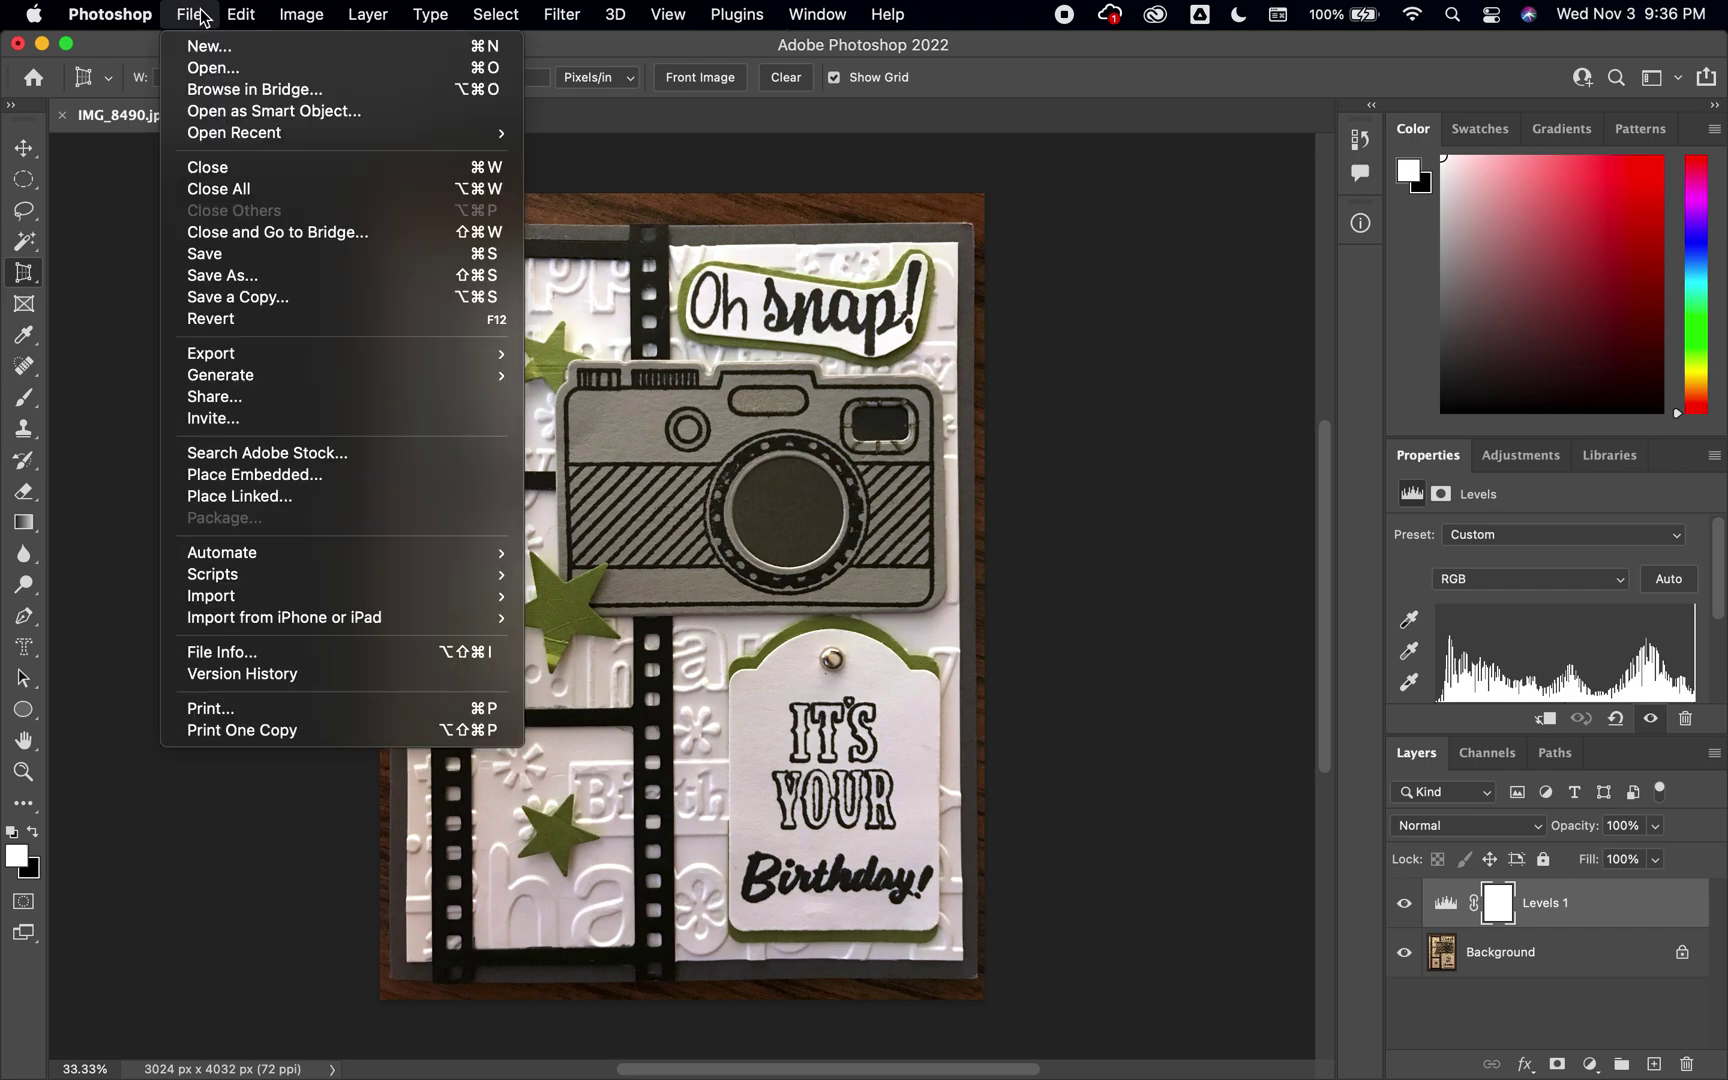
left_click(210, 67)
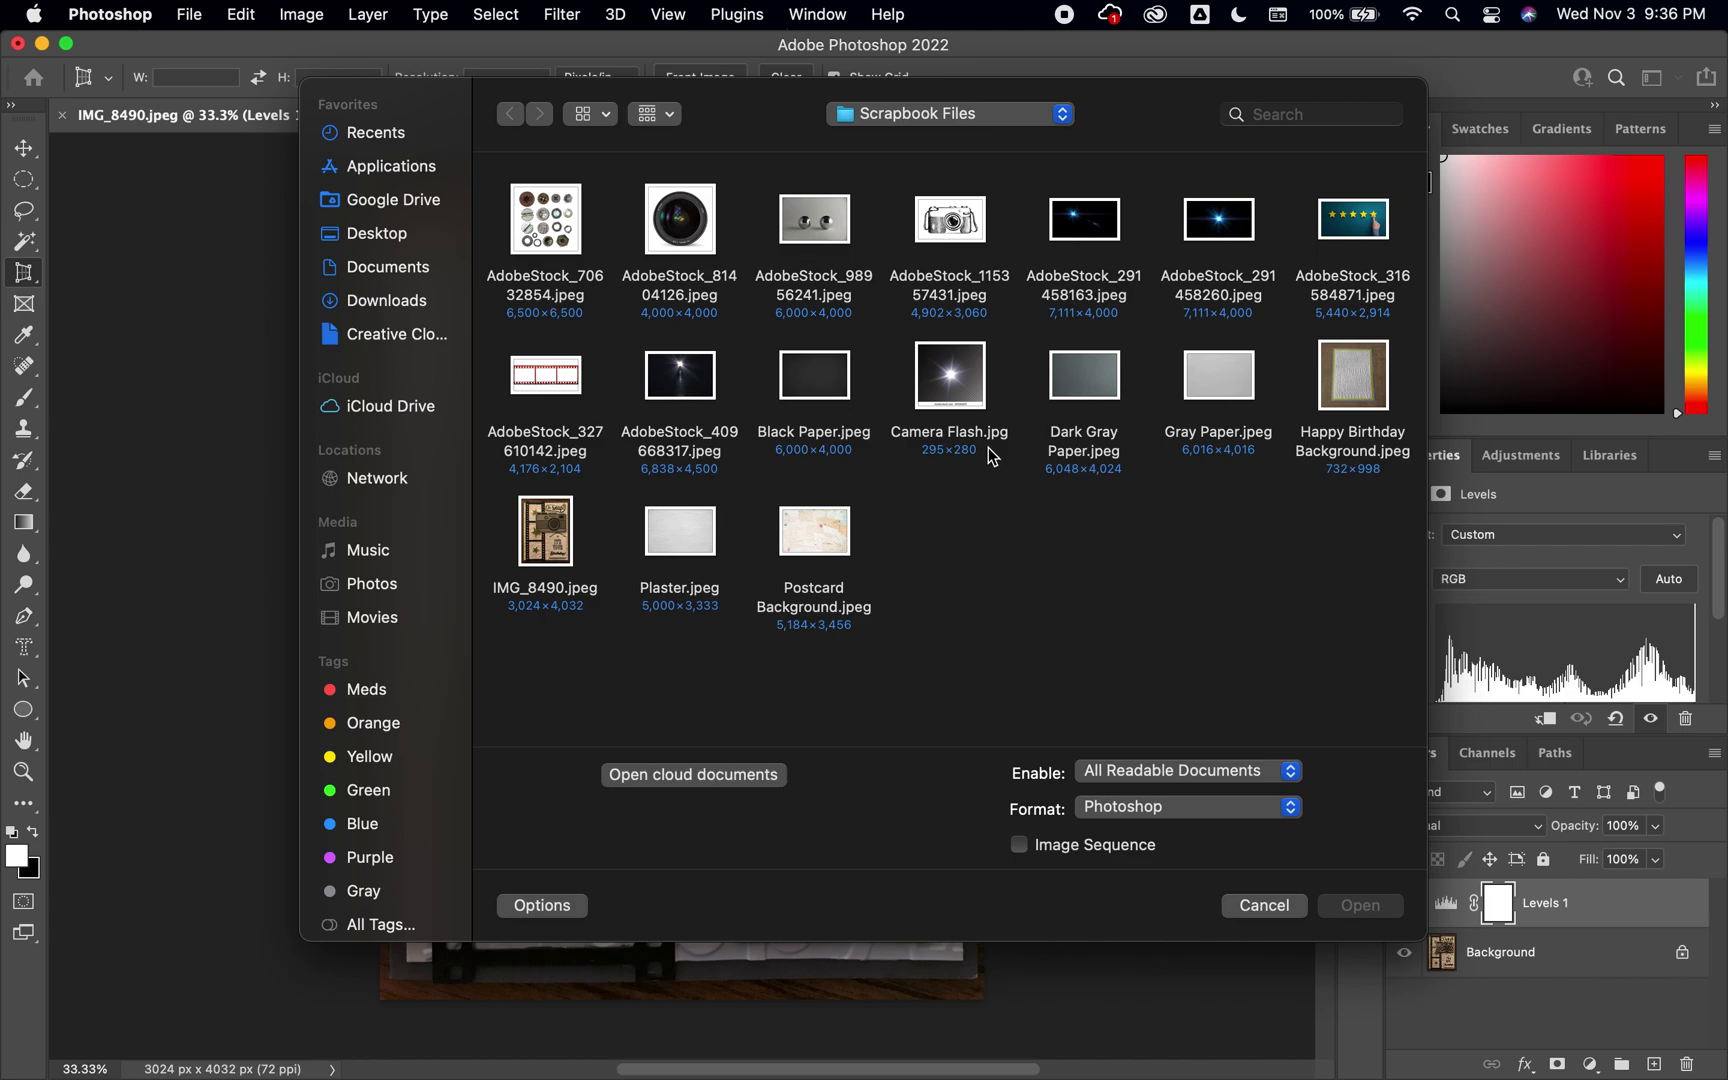
double_click(560, 383)
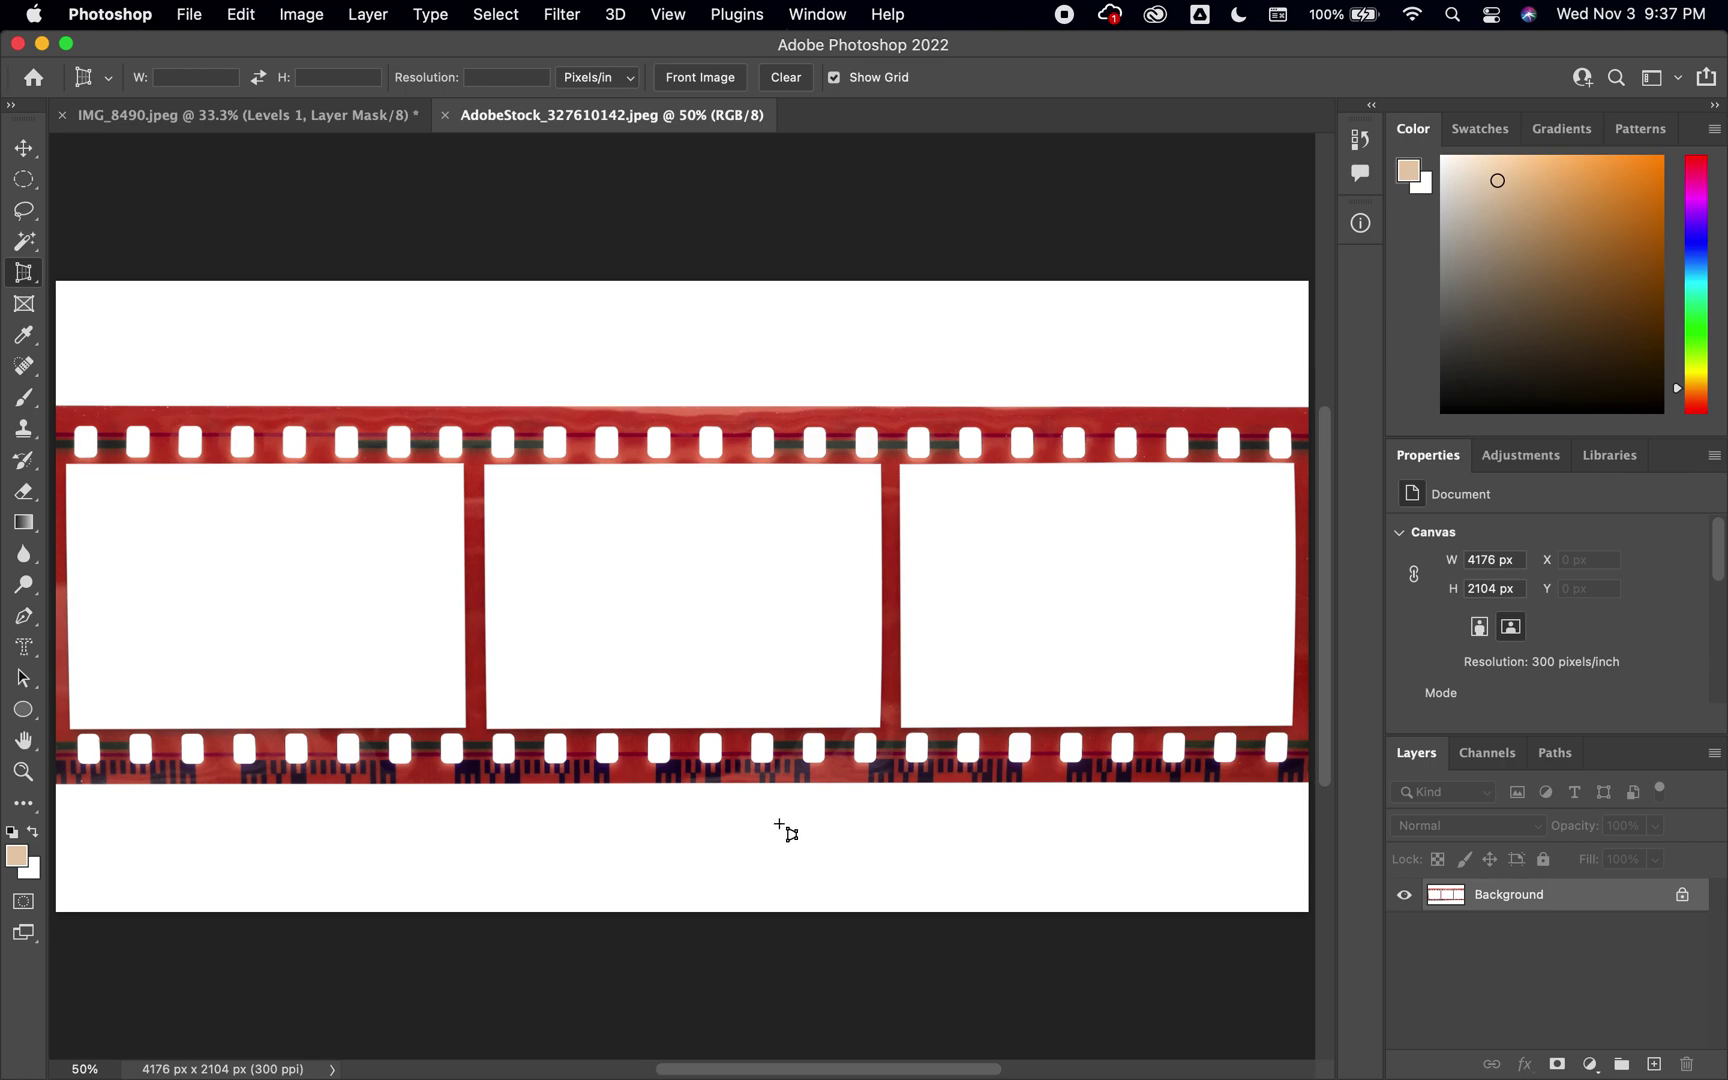
Step: Crop away the white areas above and below the film strip with the Crop tool, to a height of about 1254 px
left_click(30, 283)
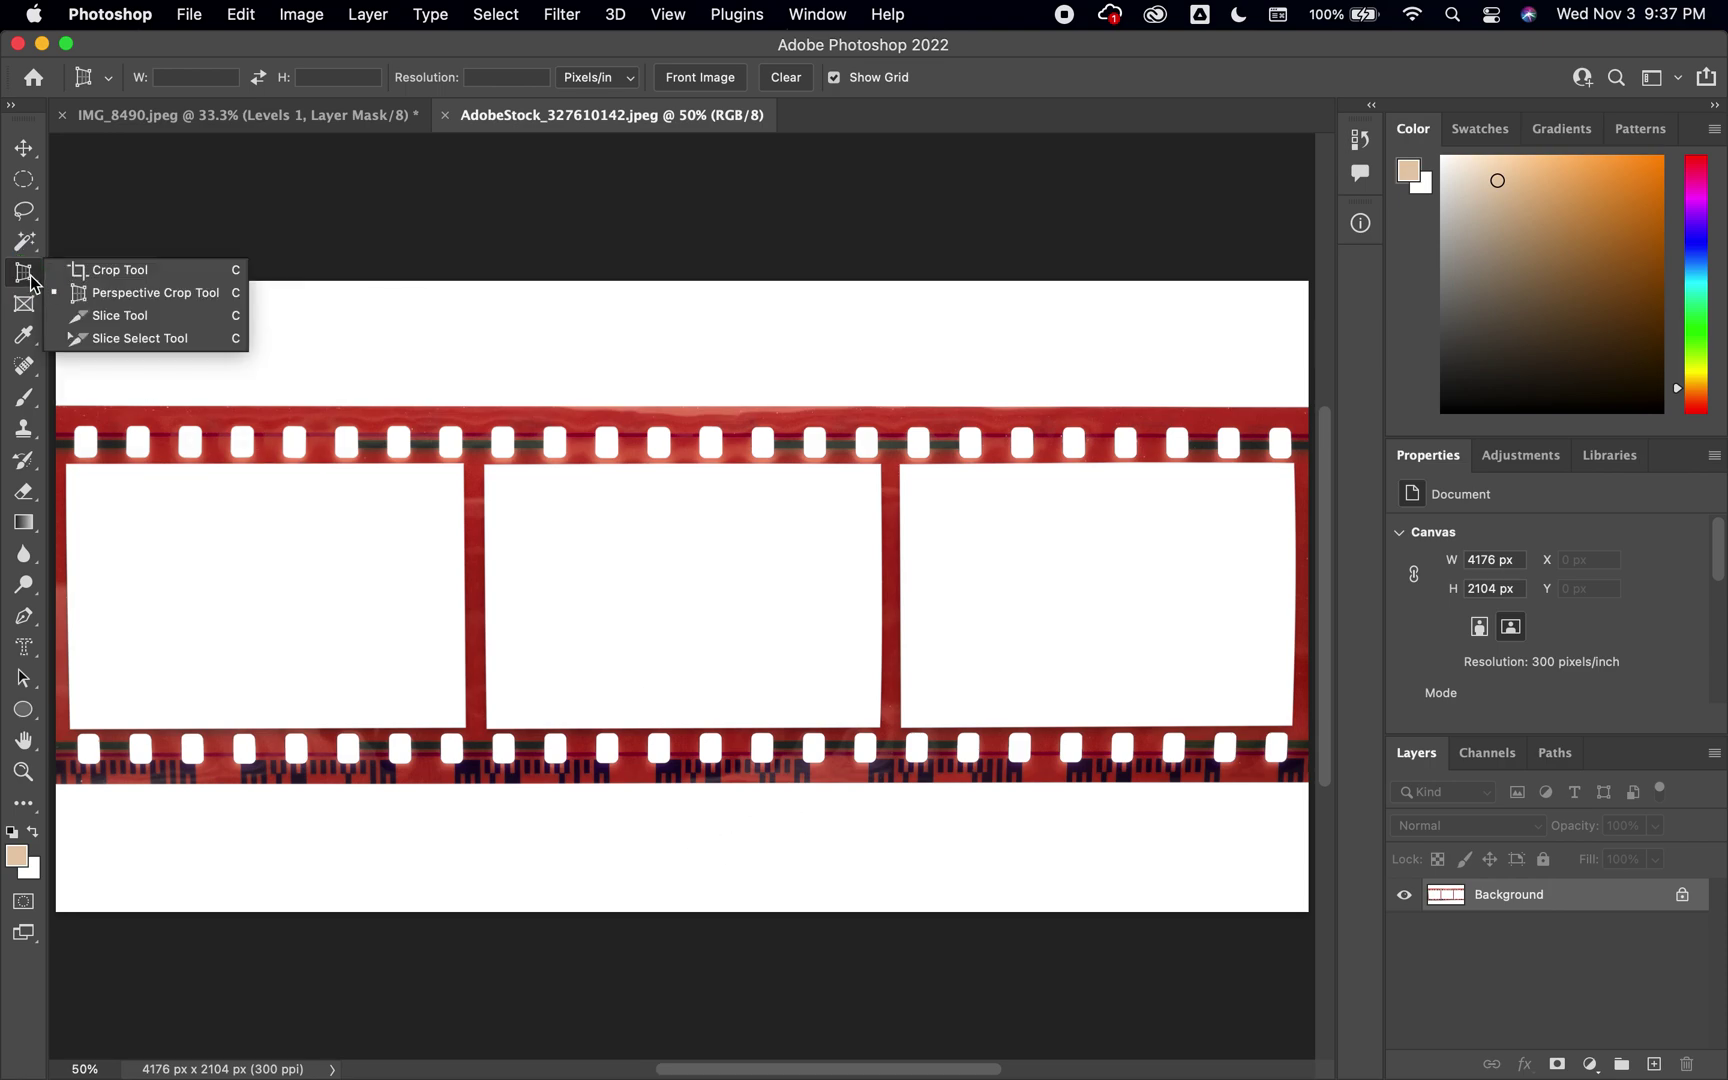
left_click(80, 279)
left_click_drag(680, 279, 673, 342)
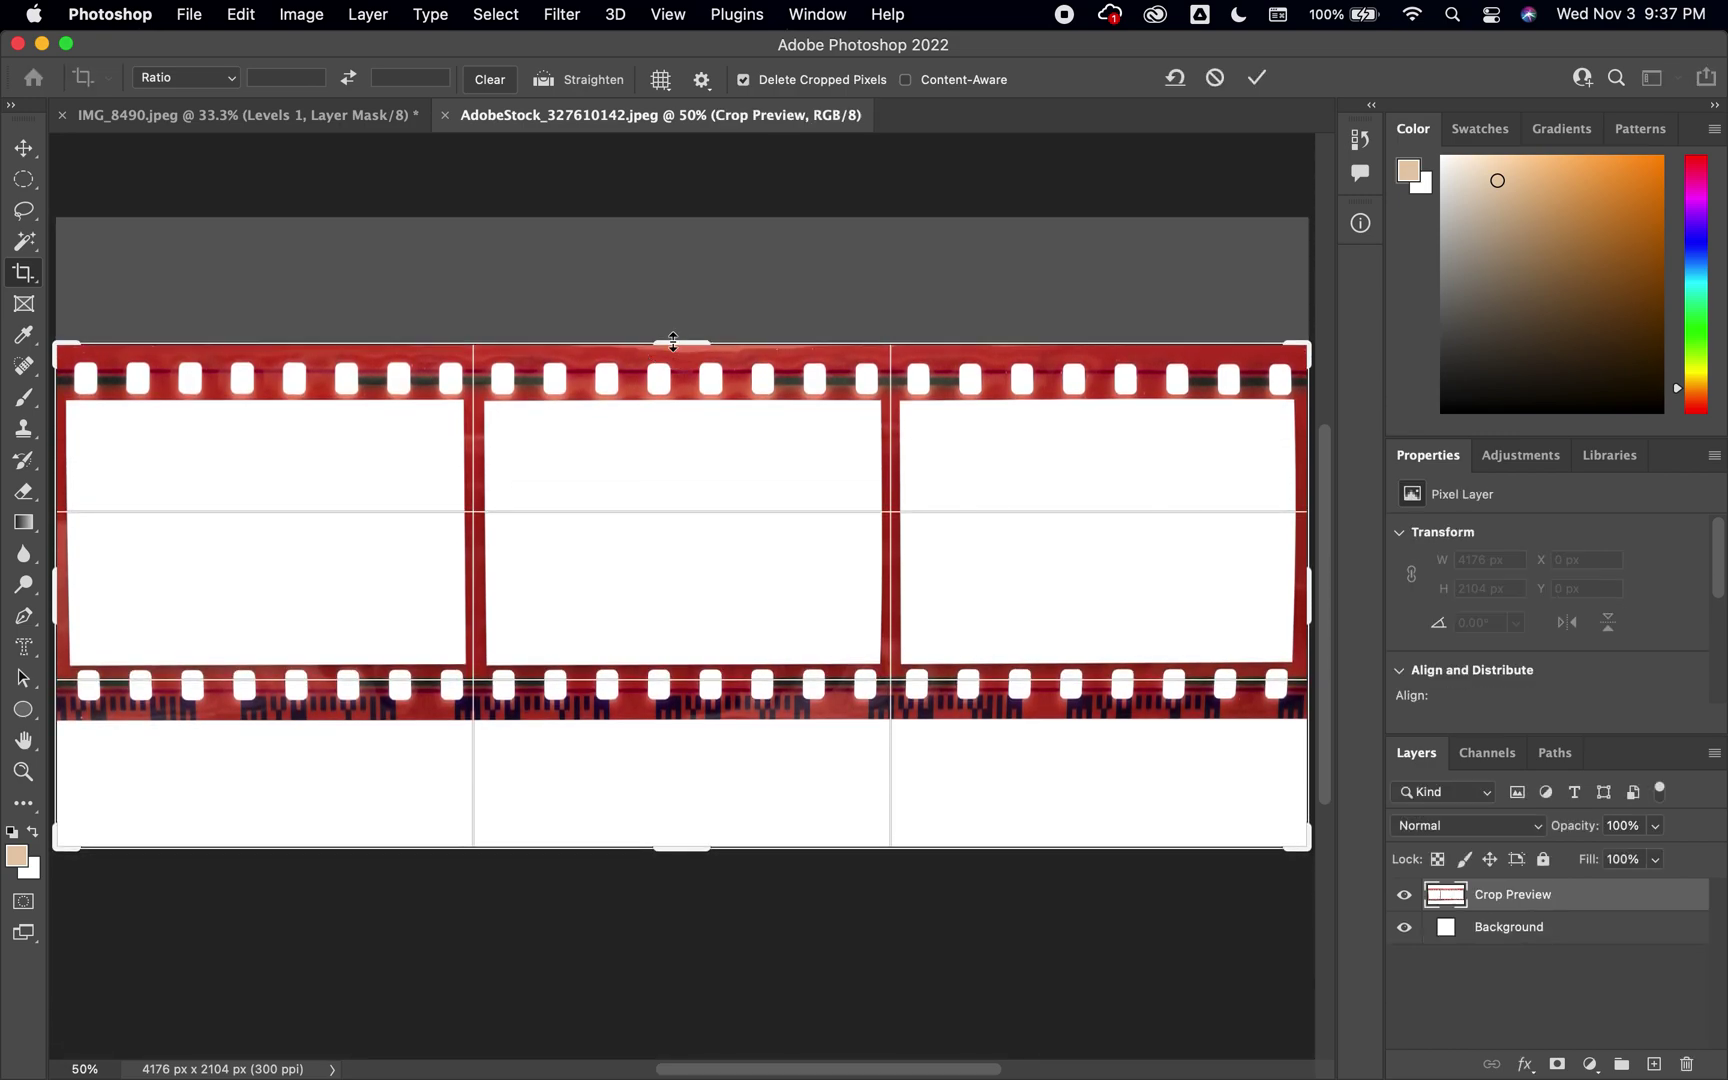
left_click_drag(697, 850, 700, 788)
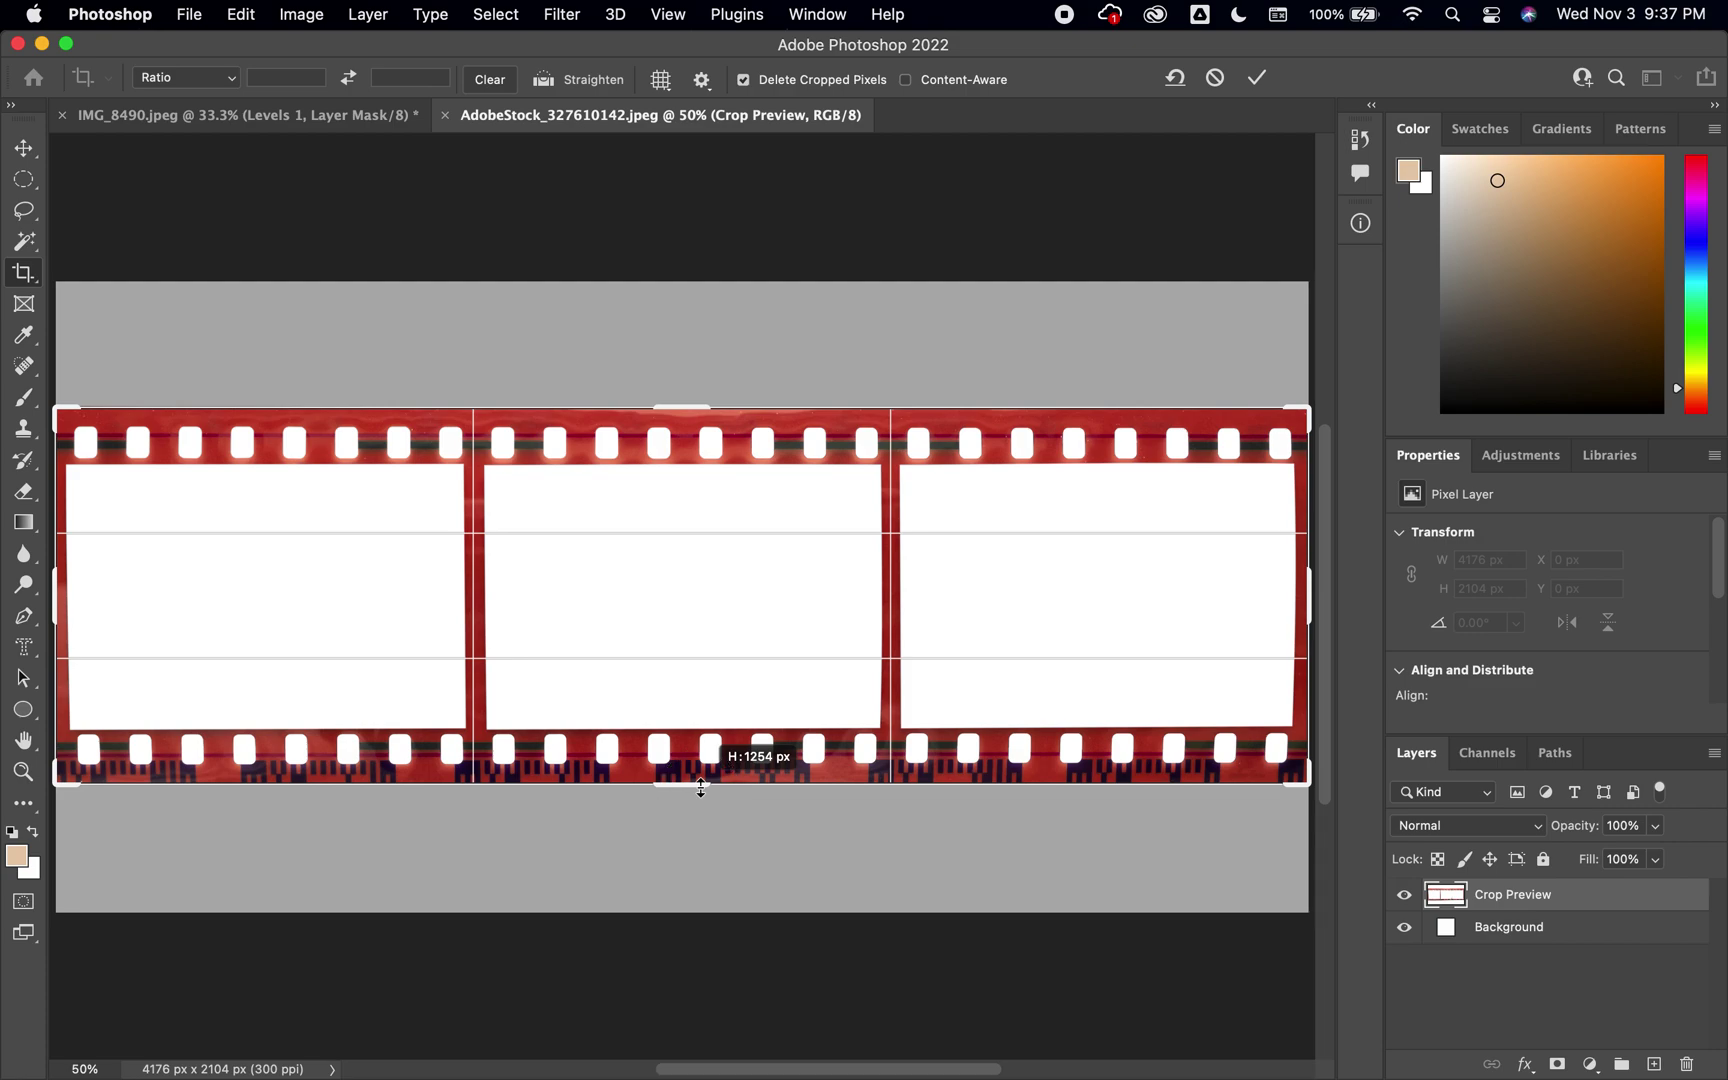
key("Return")
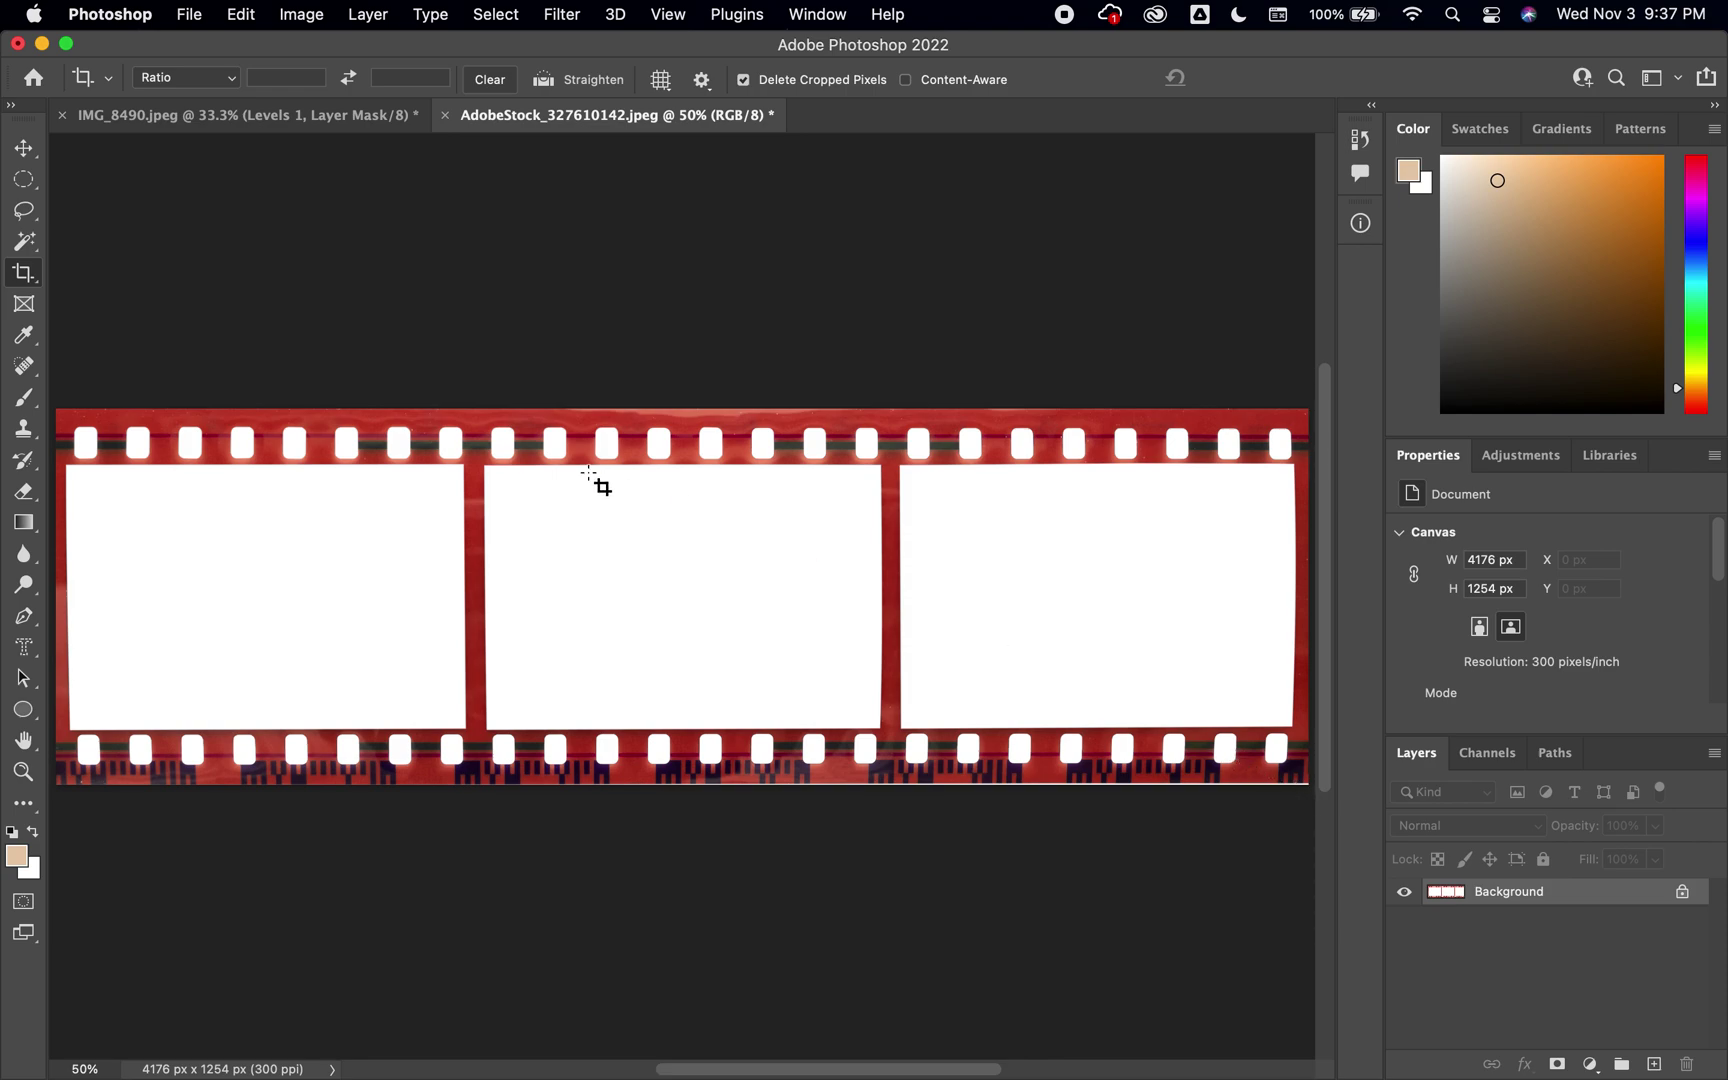
Step: Crop the film strip image slightly tighter at its upper and lower edges, to a height of about 1238 px
left_click_drag(51, 421, 1480, 860)
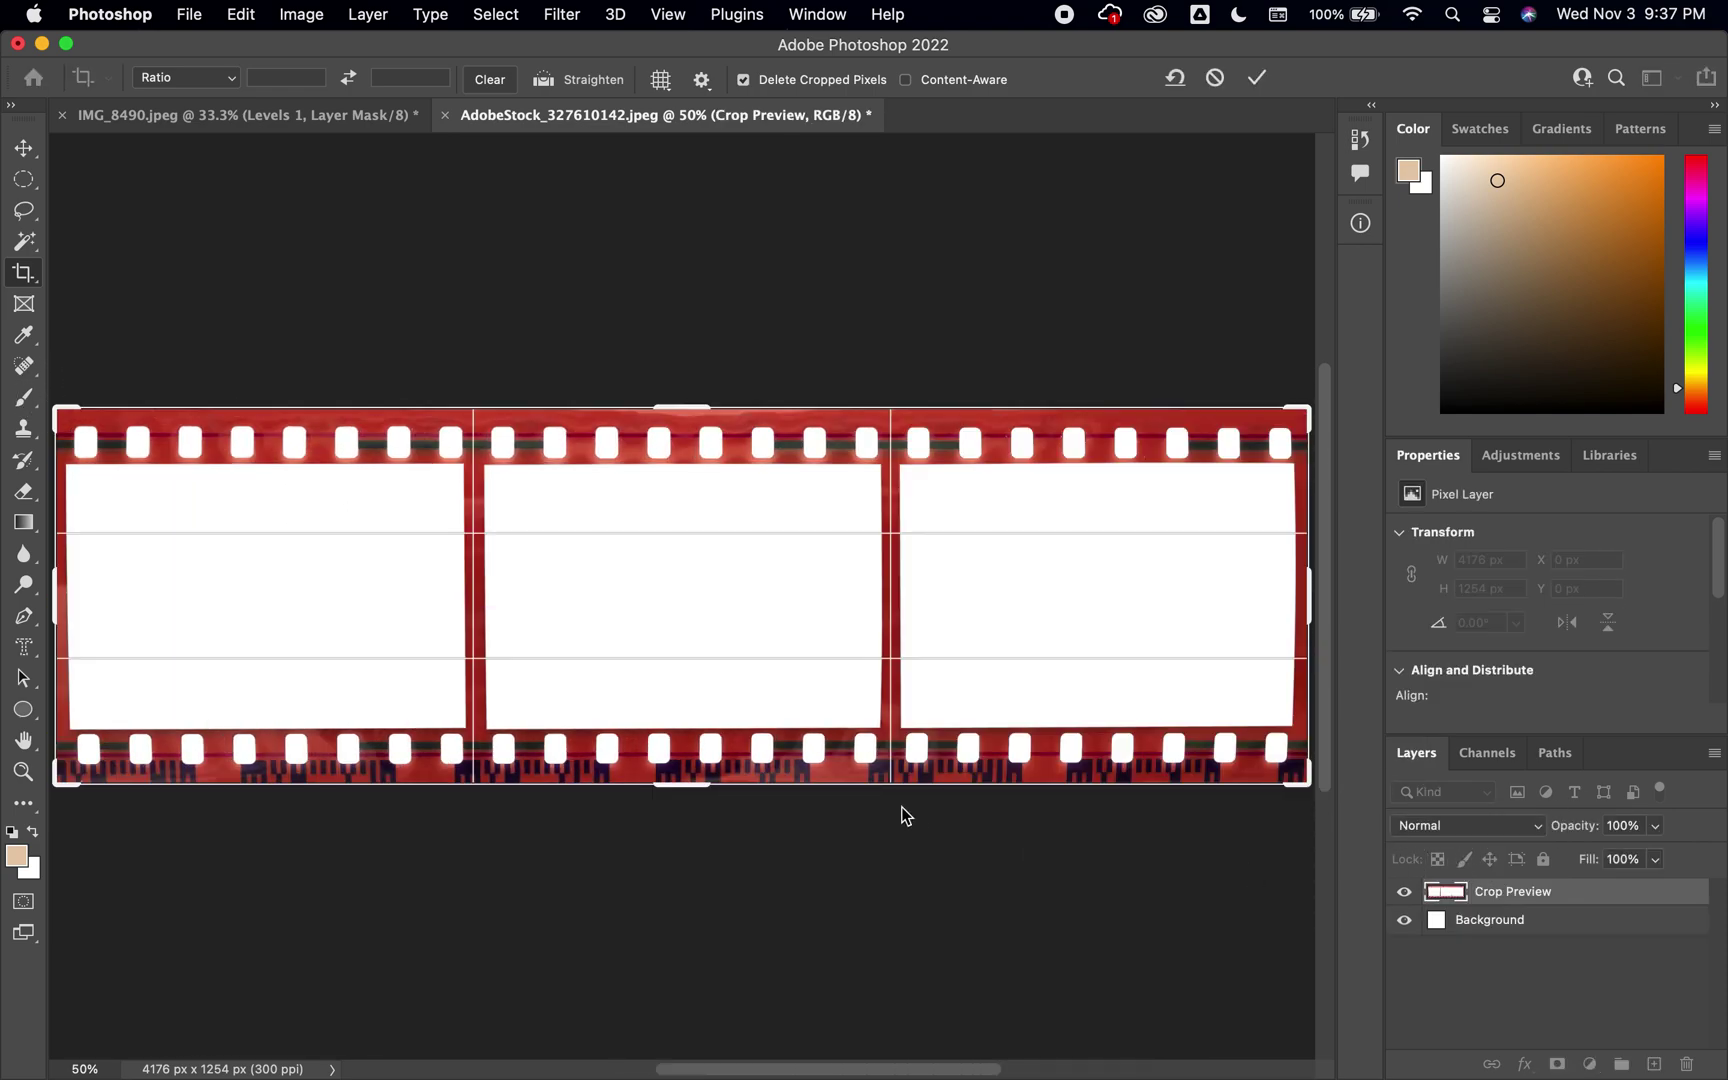
left_click(692, 782)
left_click_drag(692, 782, 693, 781)
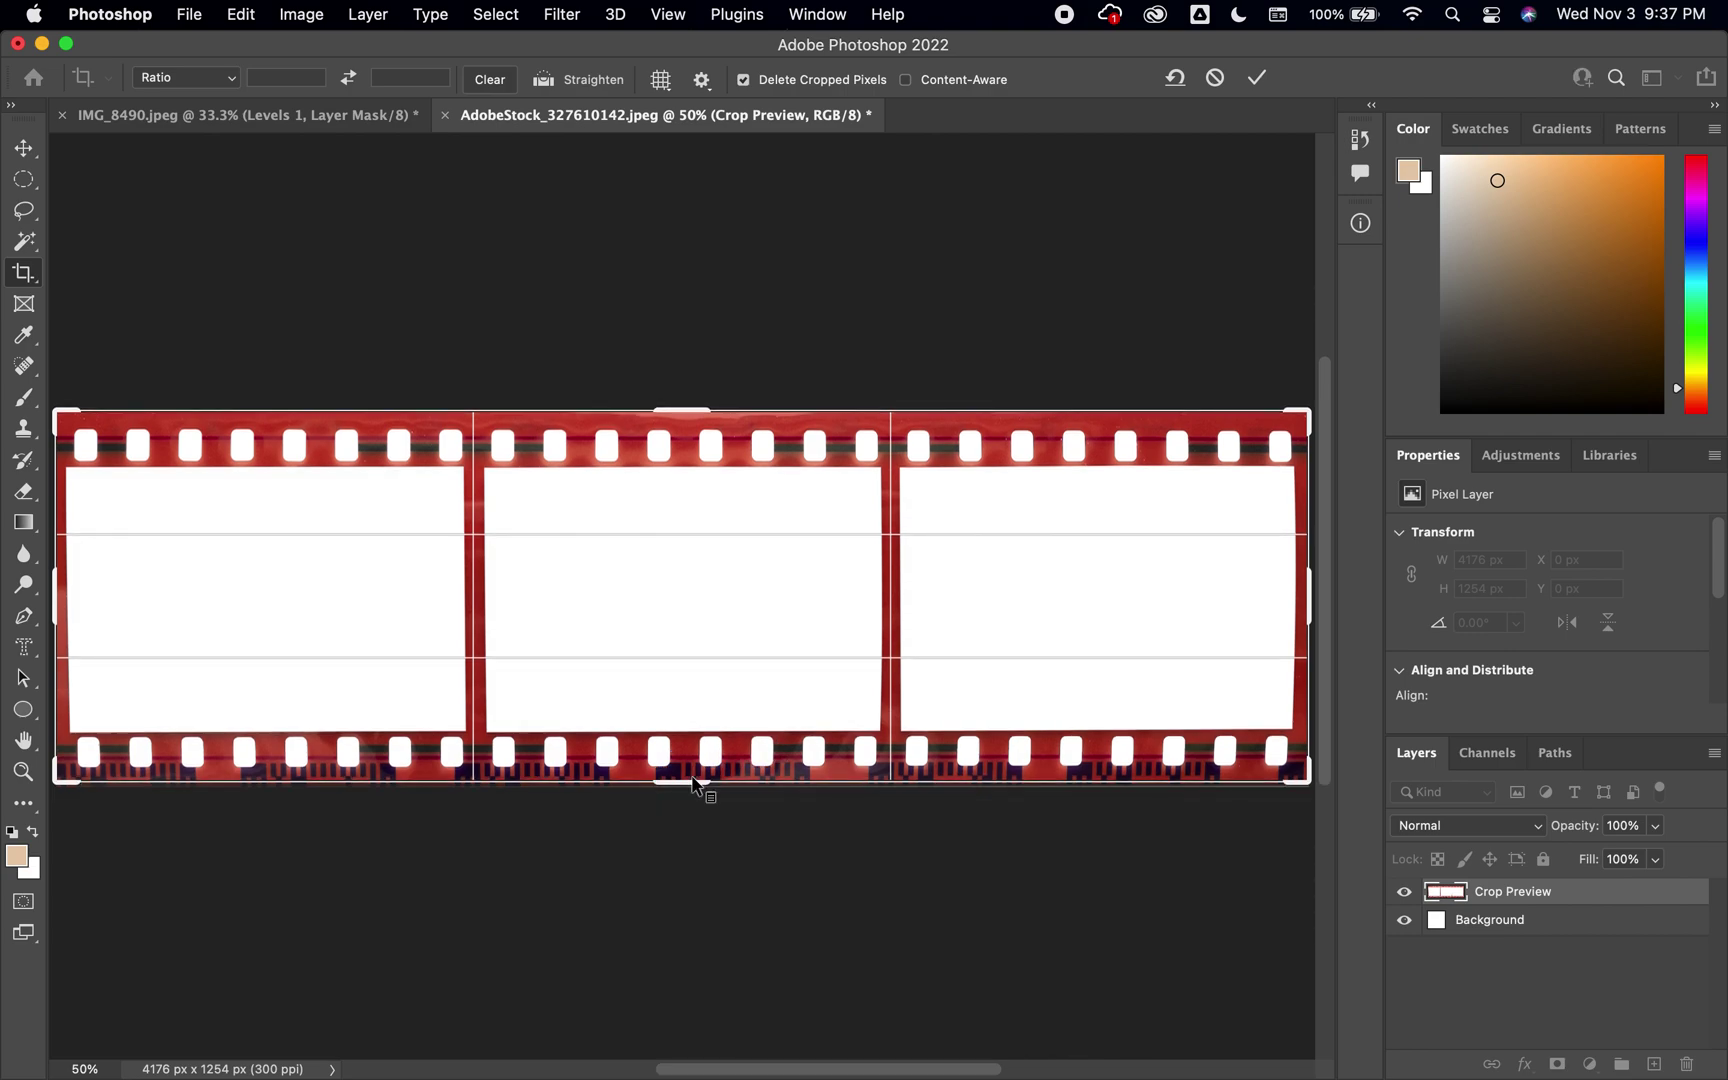
key("Return")
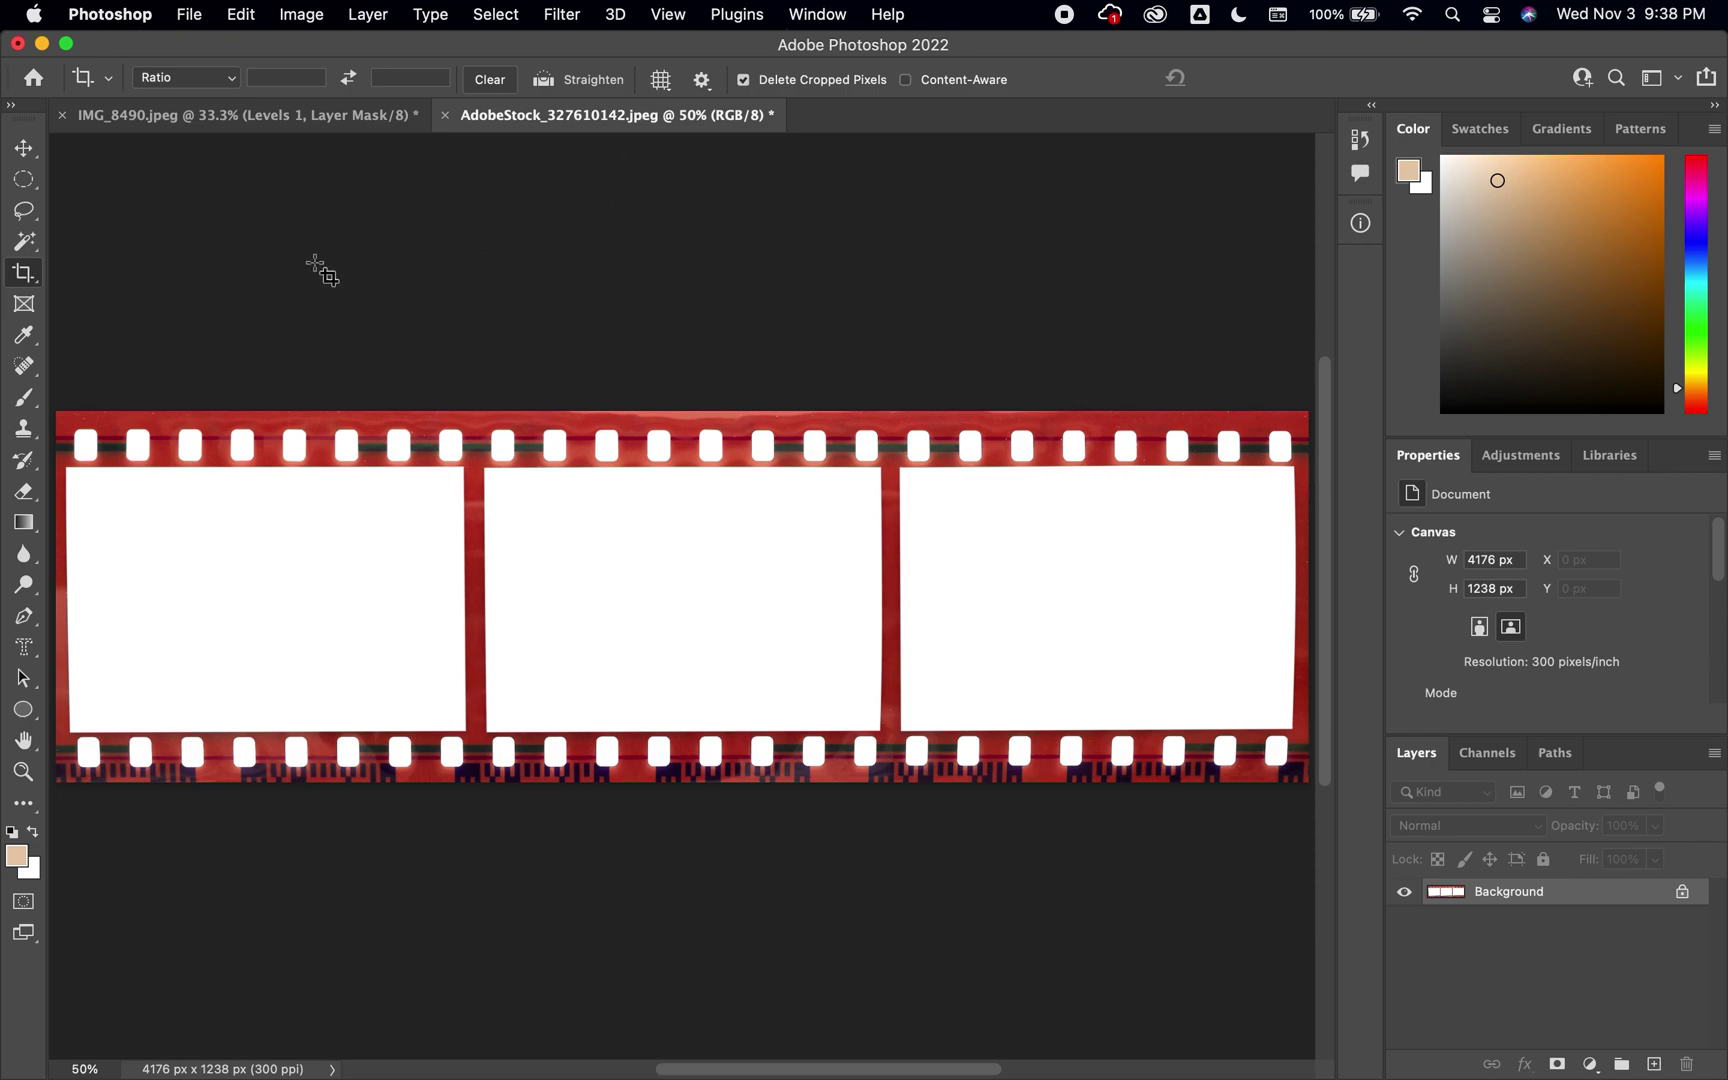
Step: Set the Magic Wand tool to a tolerance of 30
left_click(27, 242)
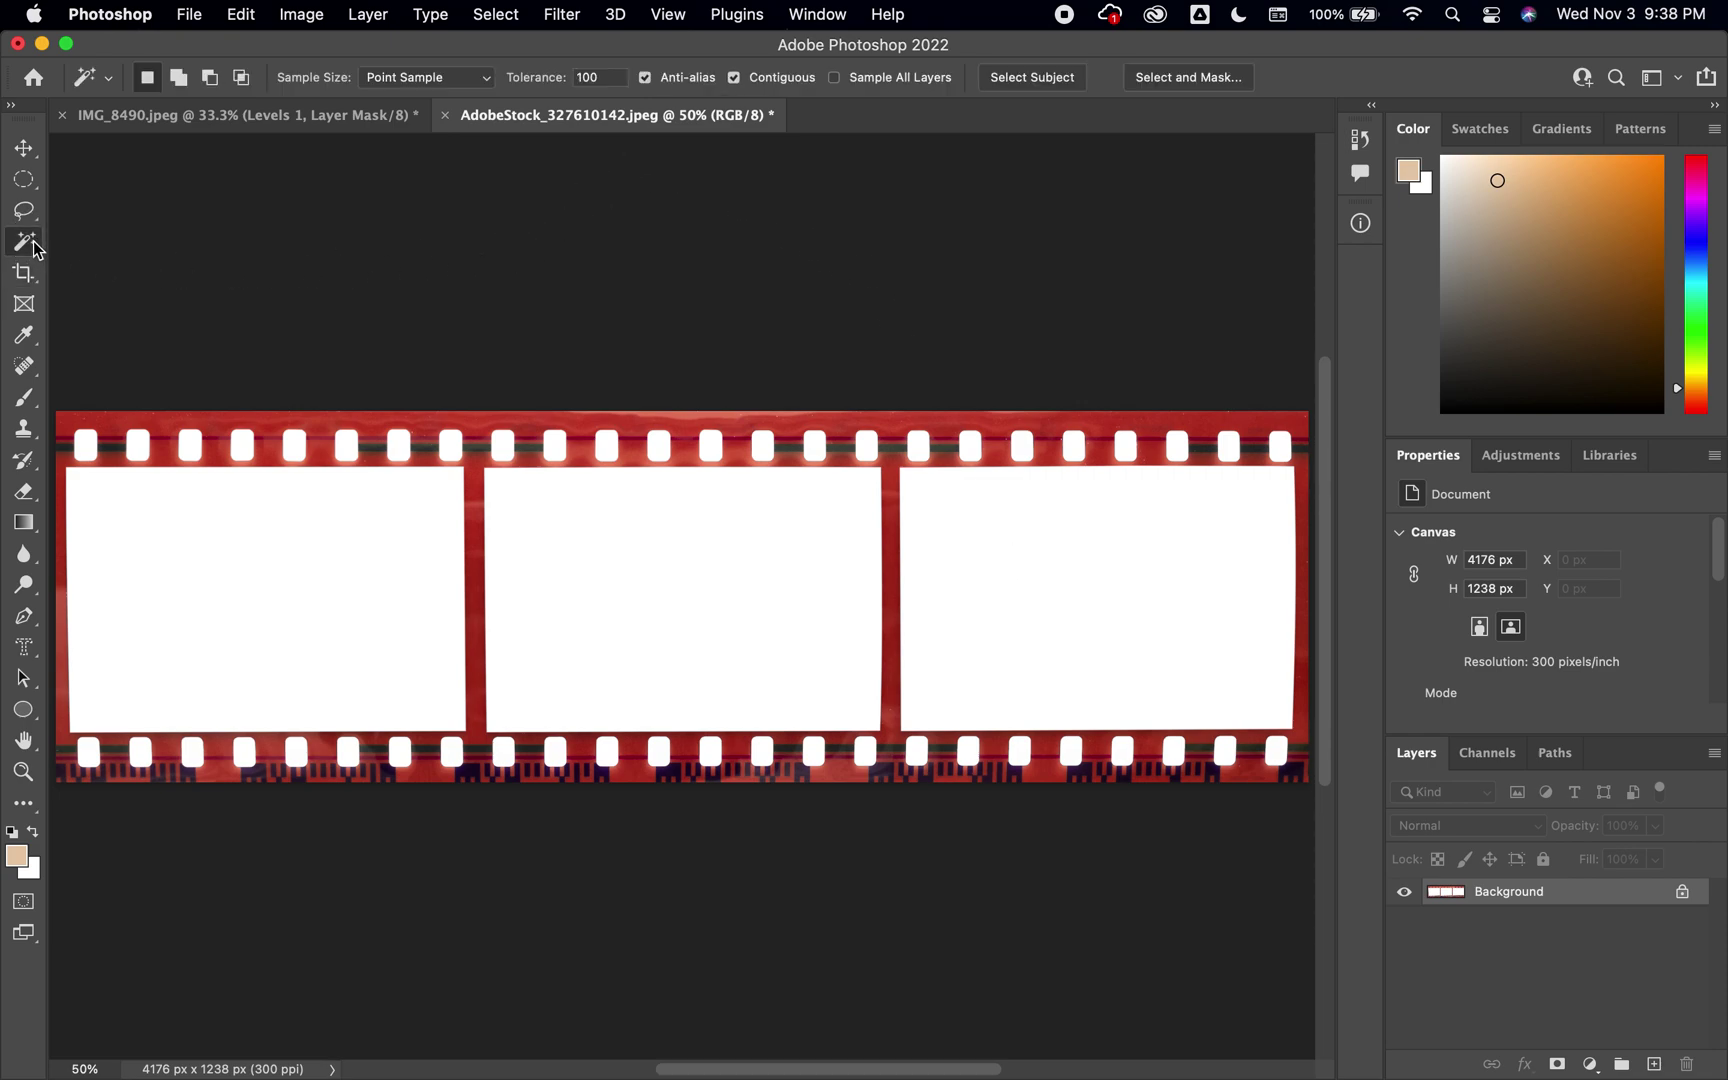
double_click(605, 78)
type("30")
Step: Try selecting the three white frames one at a time, switch to adding to the selection to combine them, and deselect everything
left_click(271, 595)
left_click(698, 582)
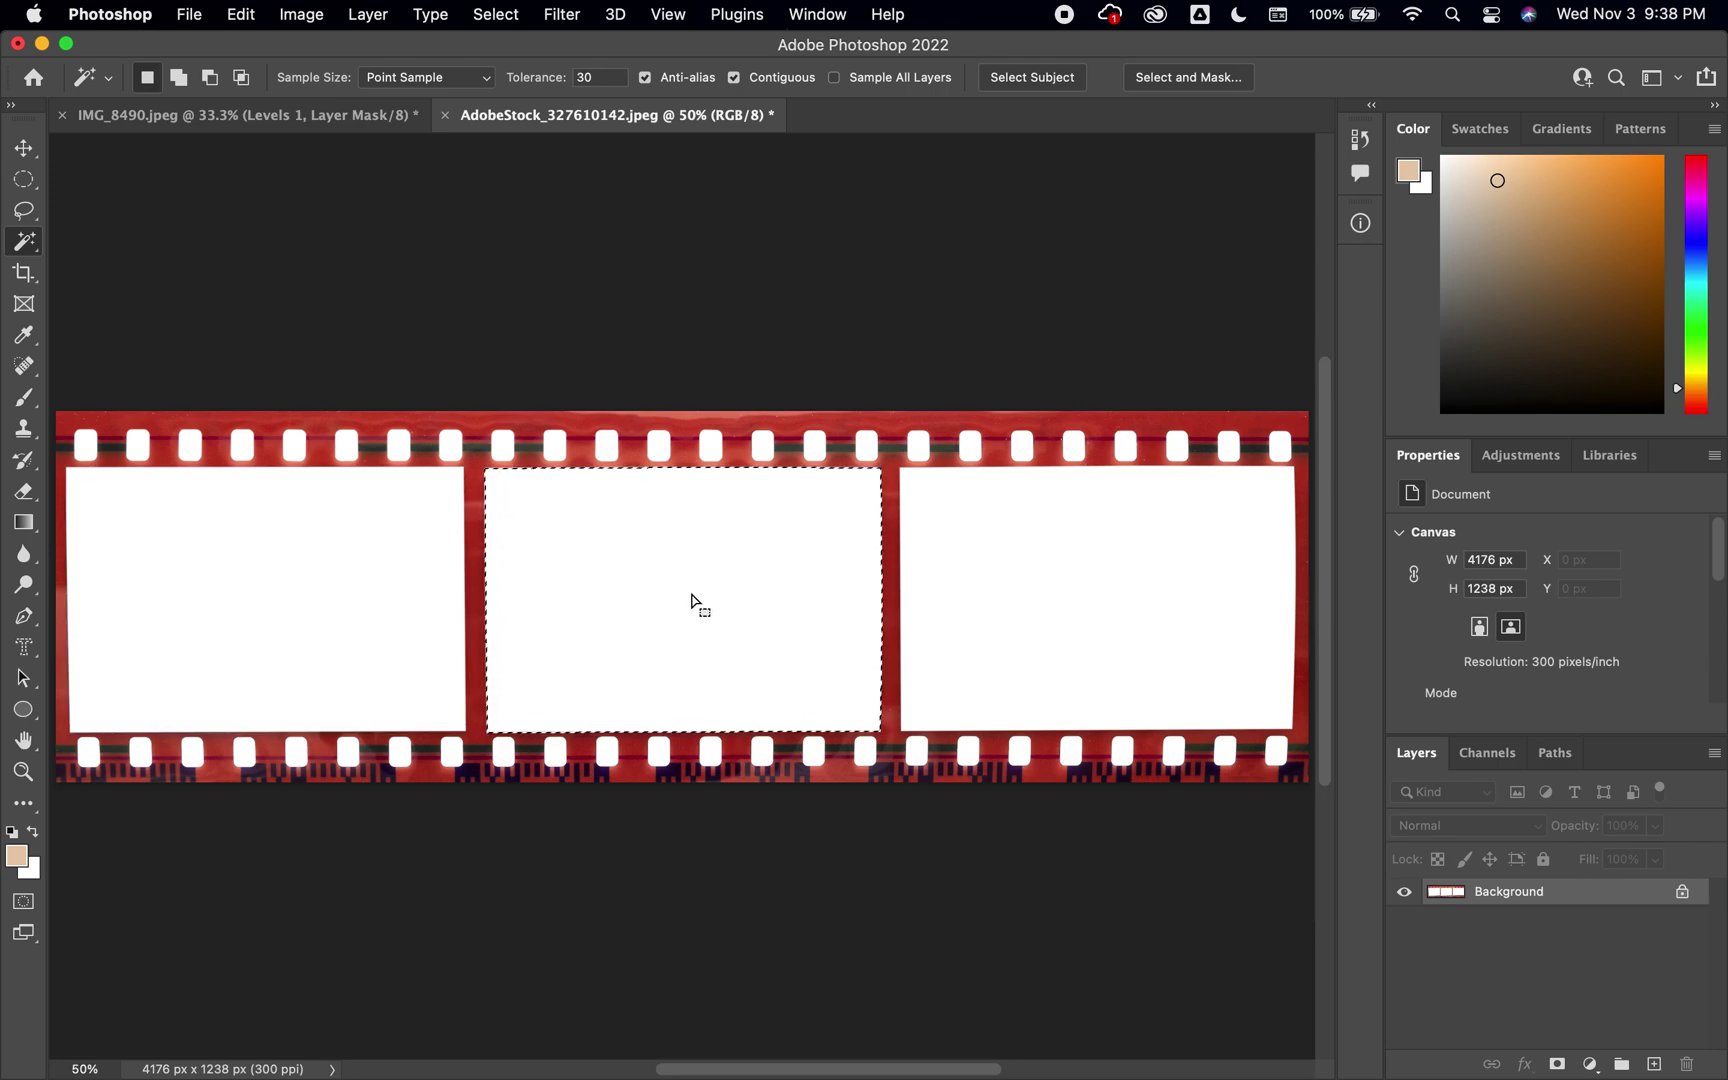
left_click(1092, 597)
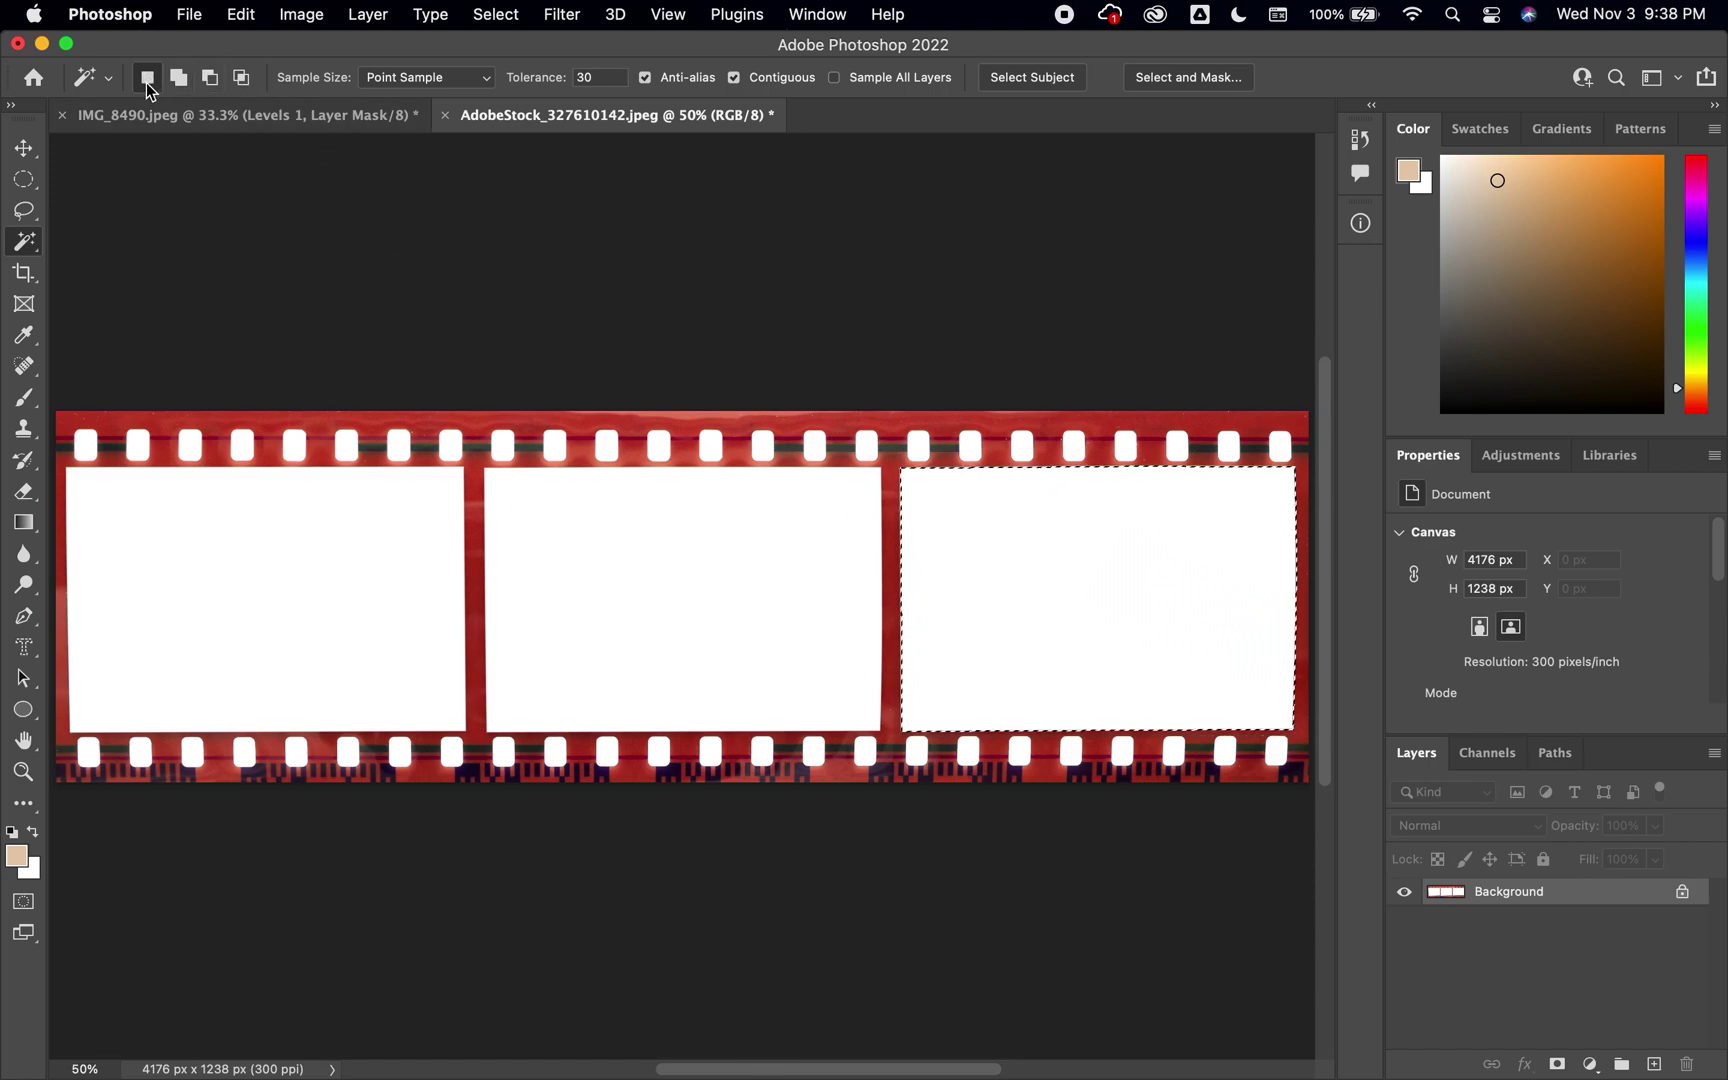
left_click(181, 80)
left_click(727, 614)
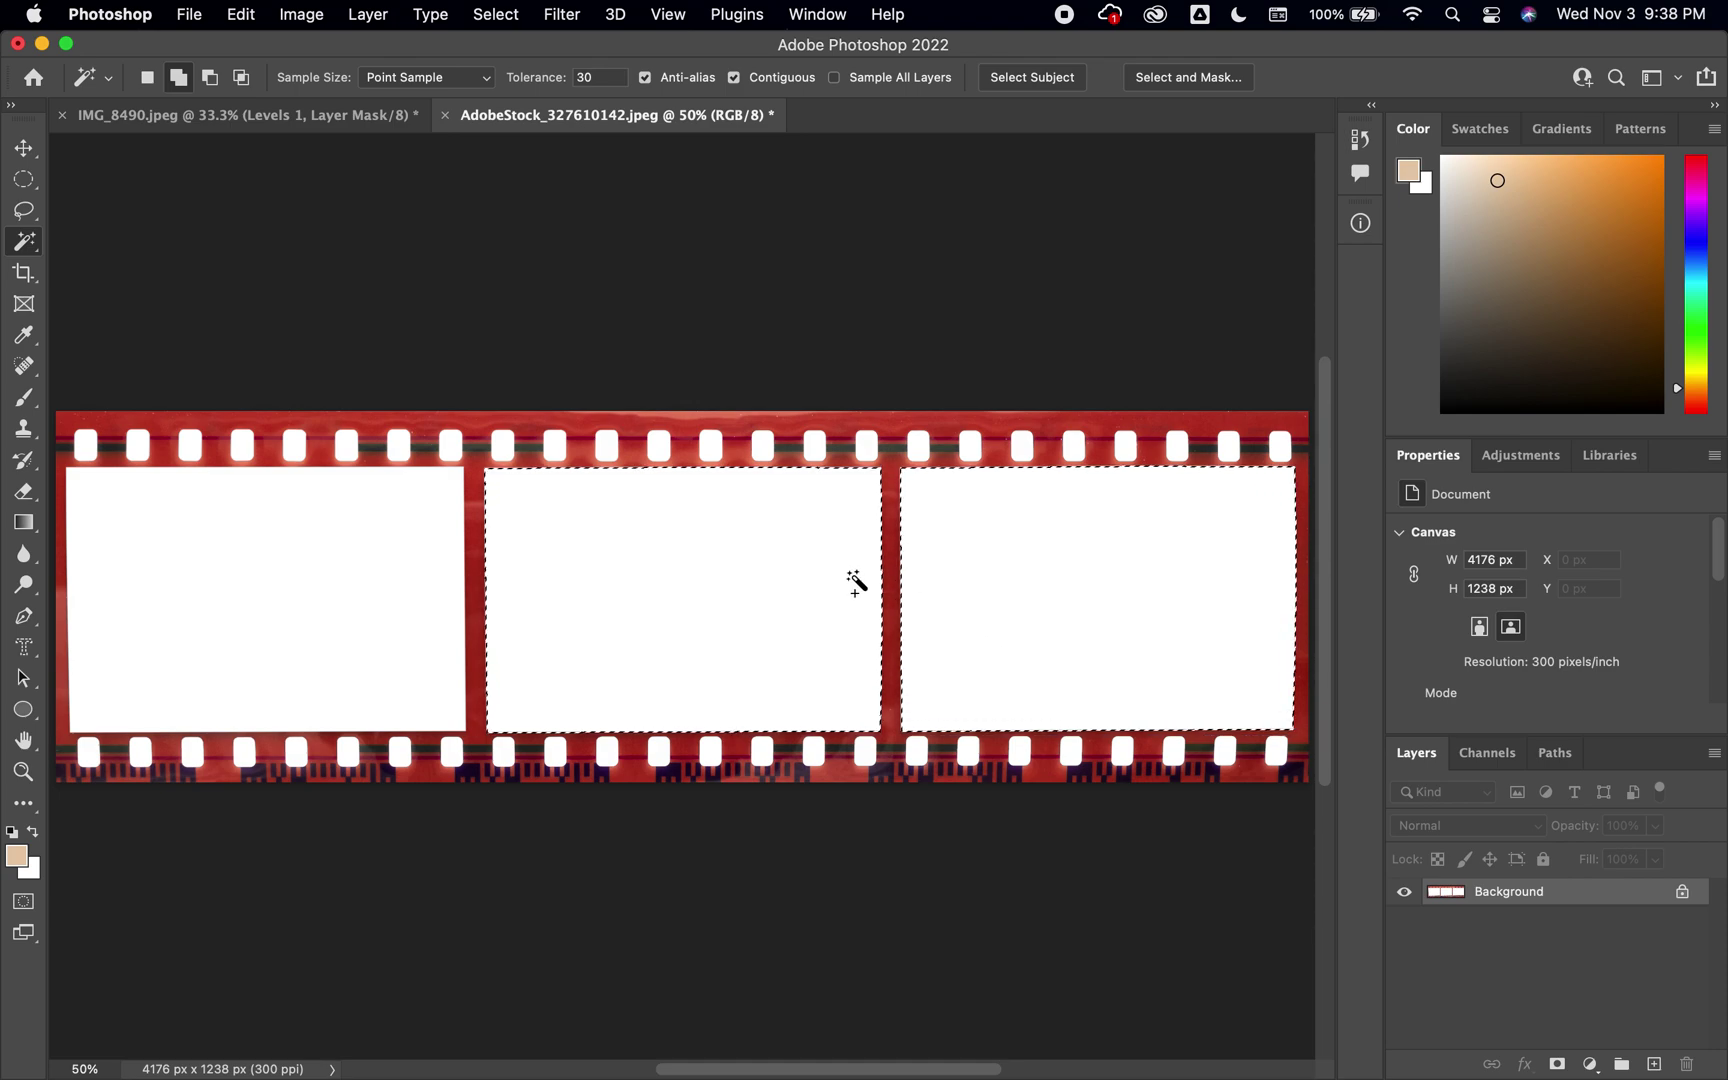
left_click(415, 594)
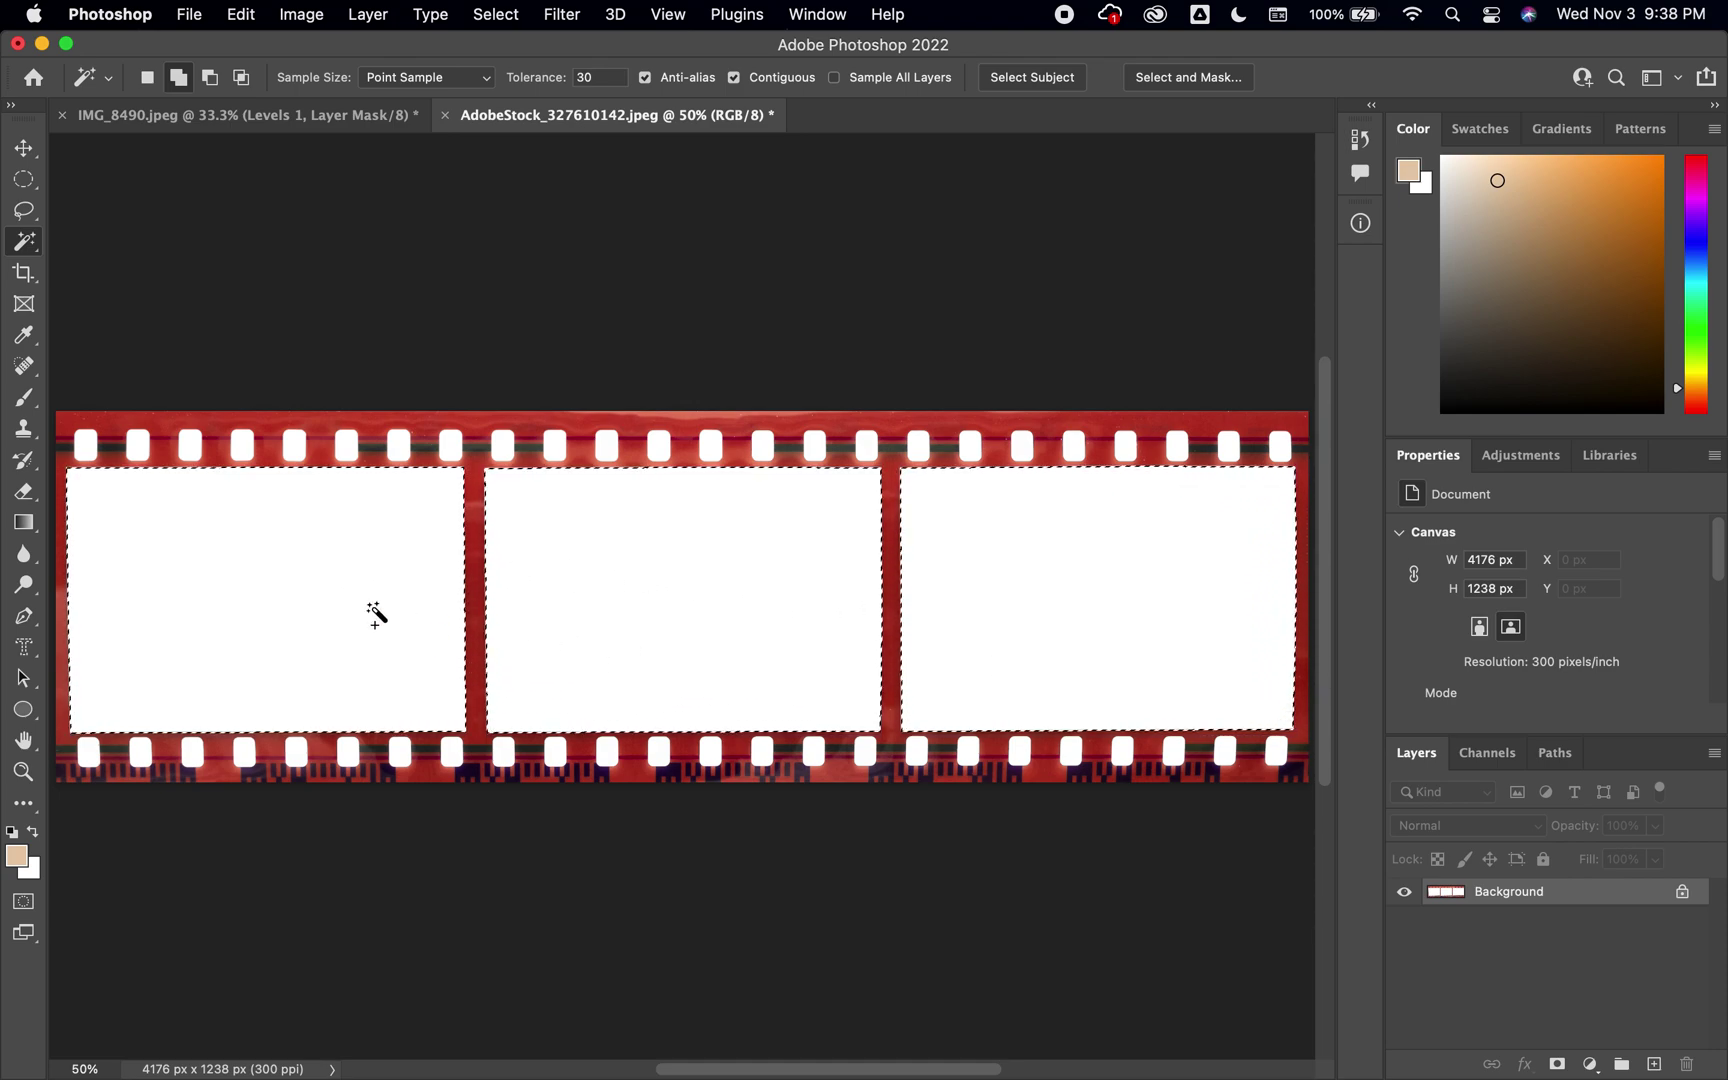
key("super+d")
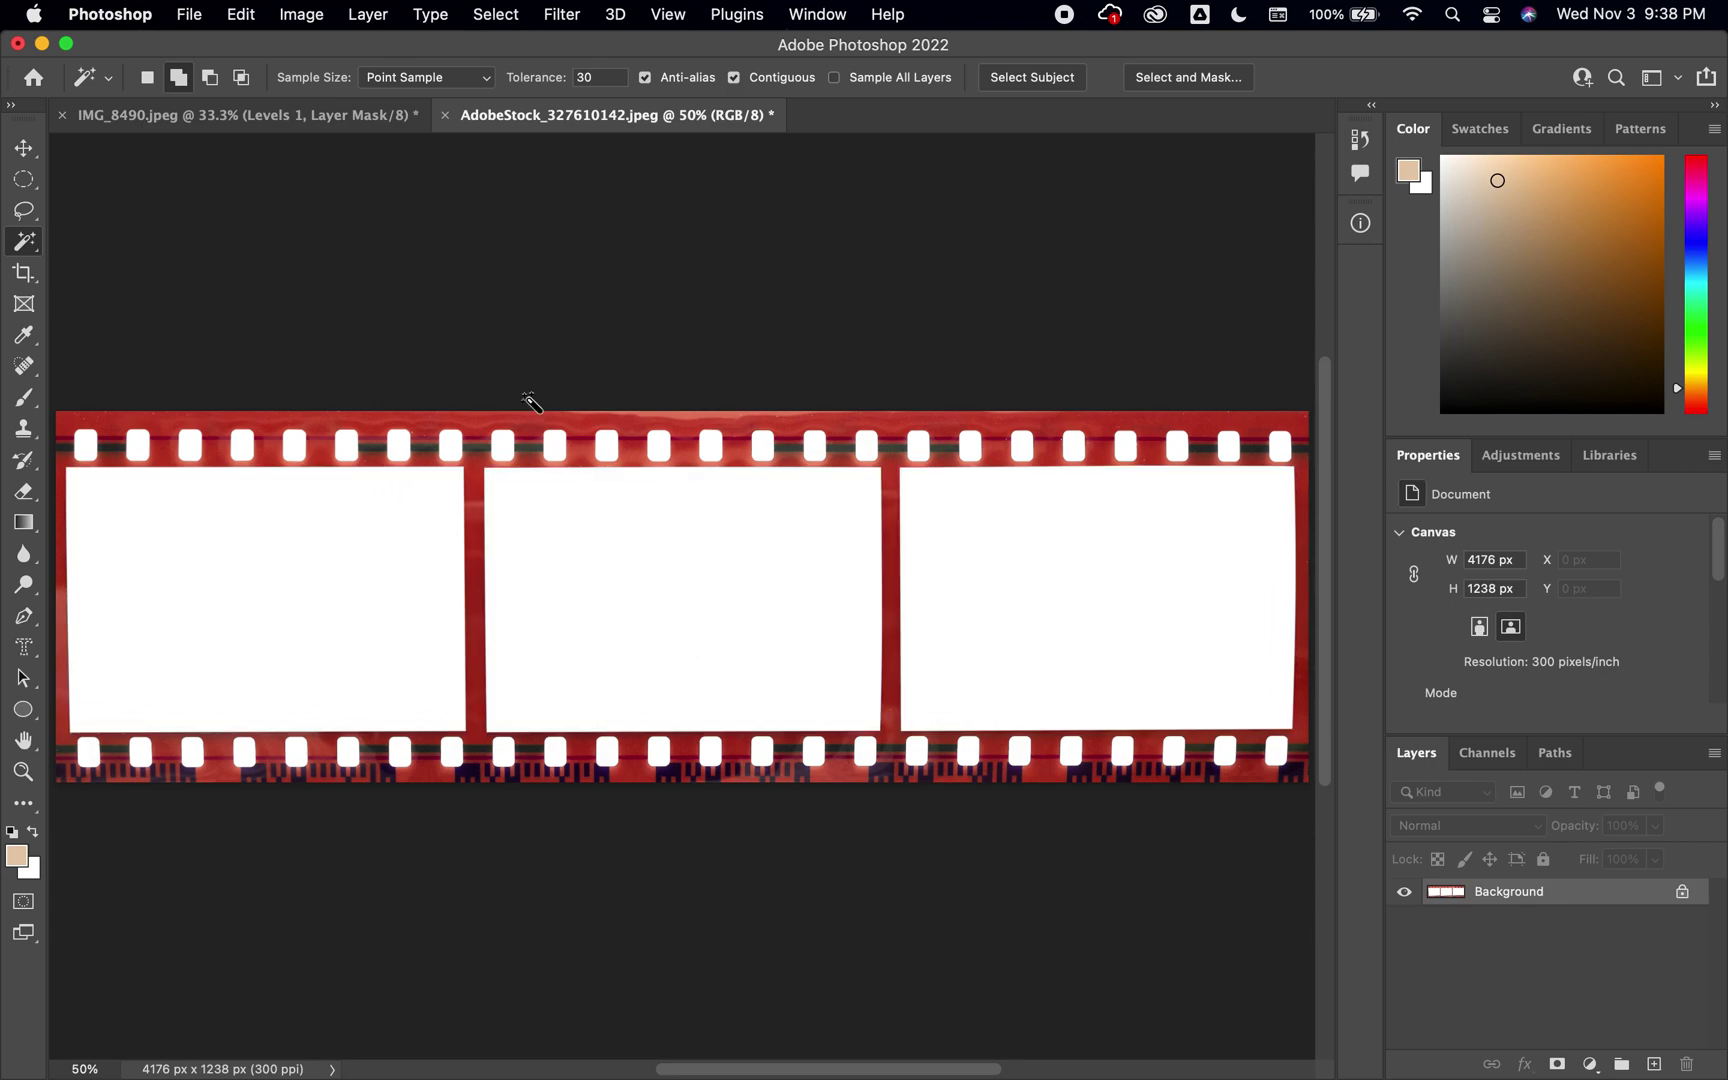
Step: Select all the white frames and sprocket holes at once with Contiguous turned off, and invert the selection to the film strip
left_click(734, 77)
left_click(671, 622)
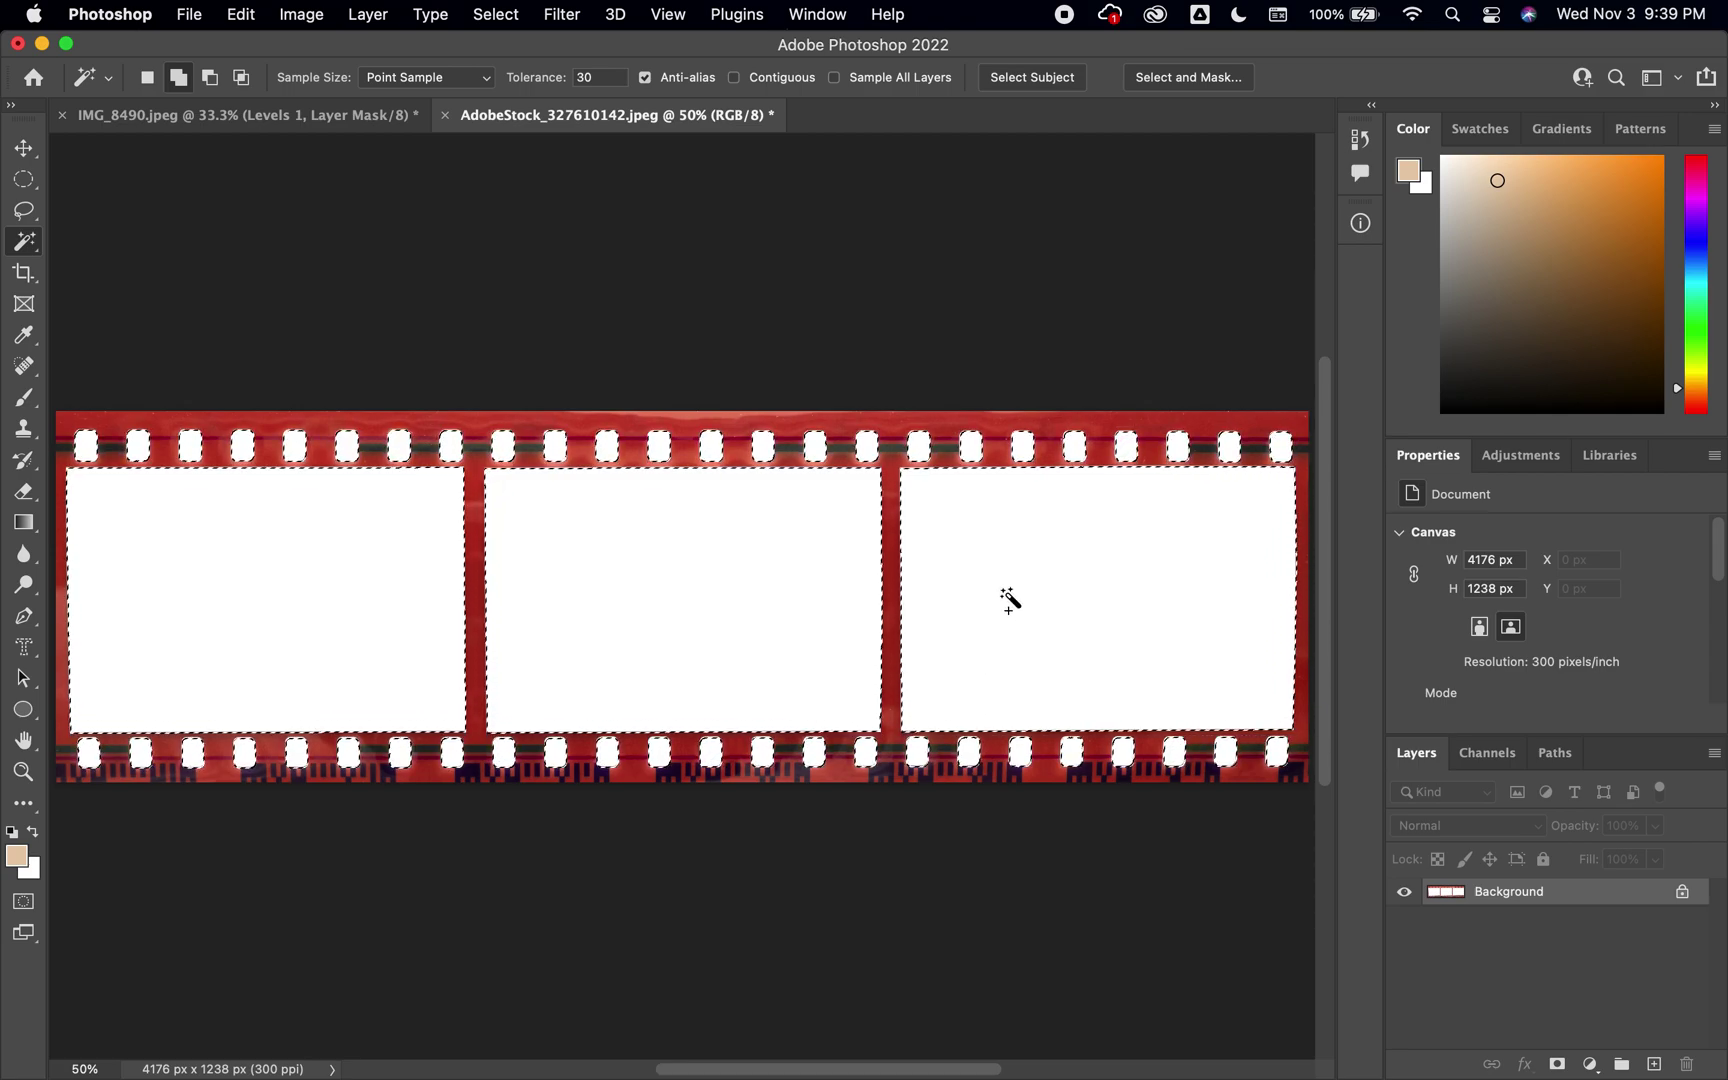
left_click(500, 16)
left_click(521, 112)
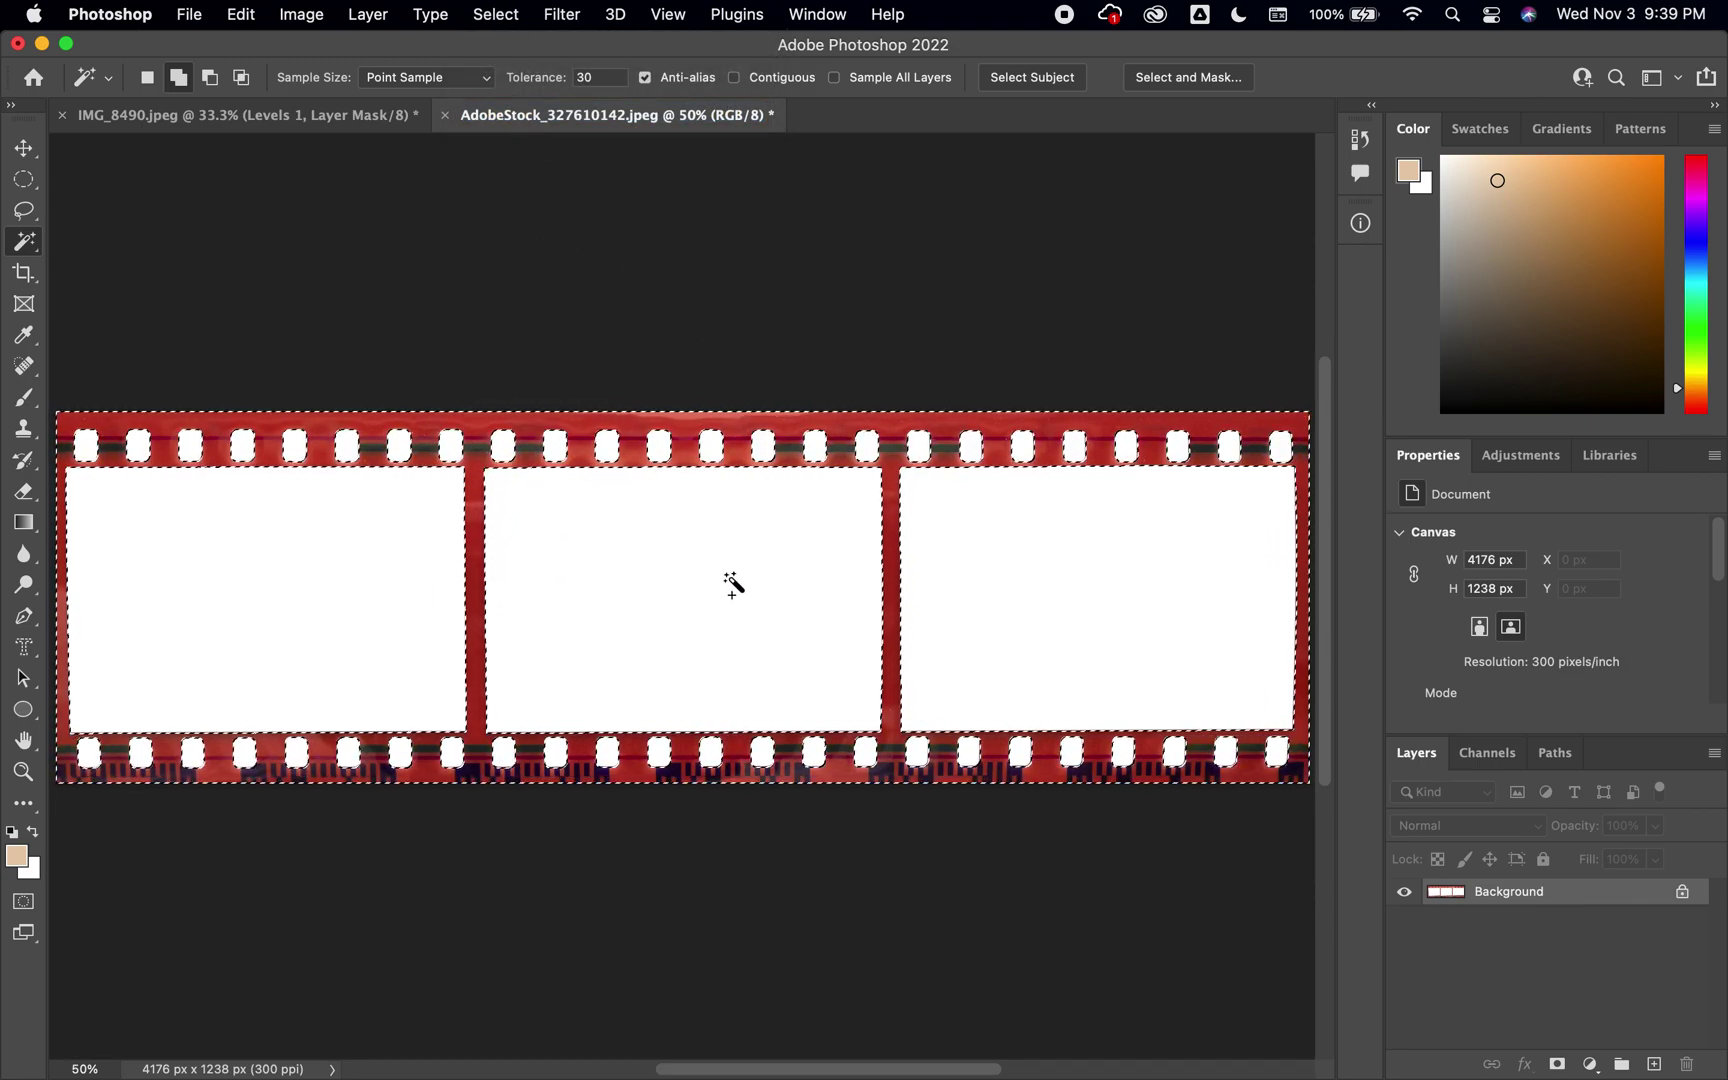
Step: Paint the selected film strip solid black with the Brush tool at 1300 px, using the default foreground colour
key("b")
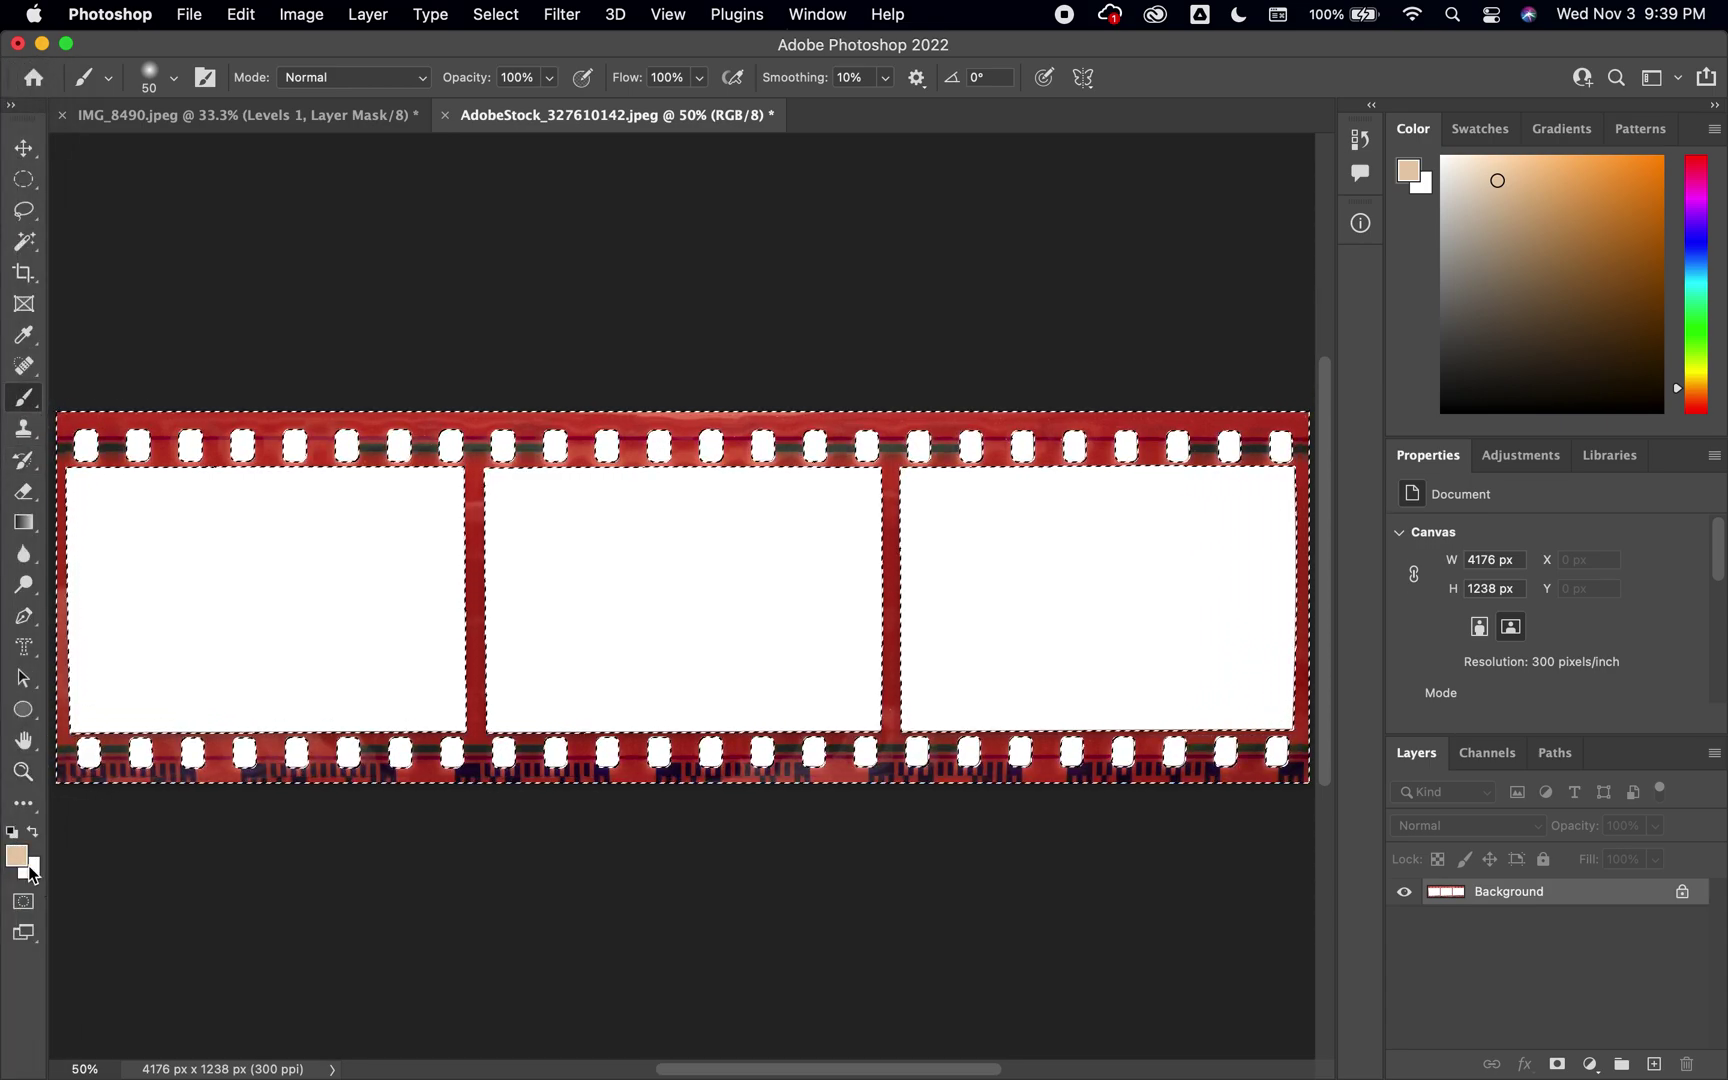
left_click(14, 836)
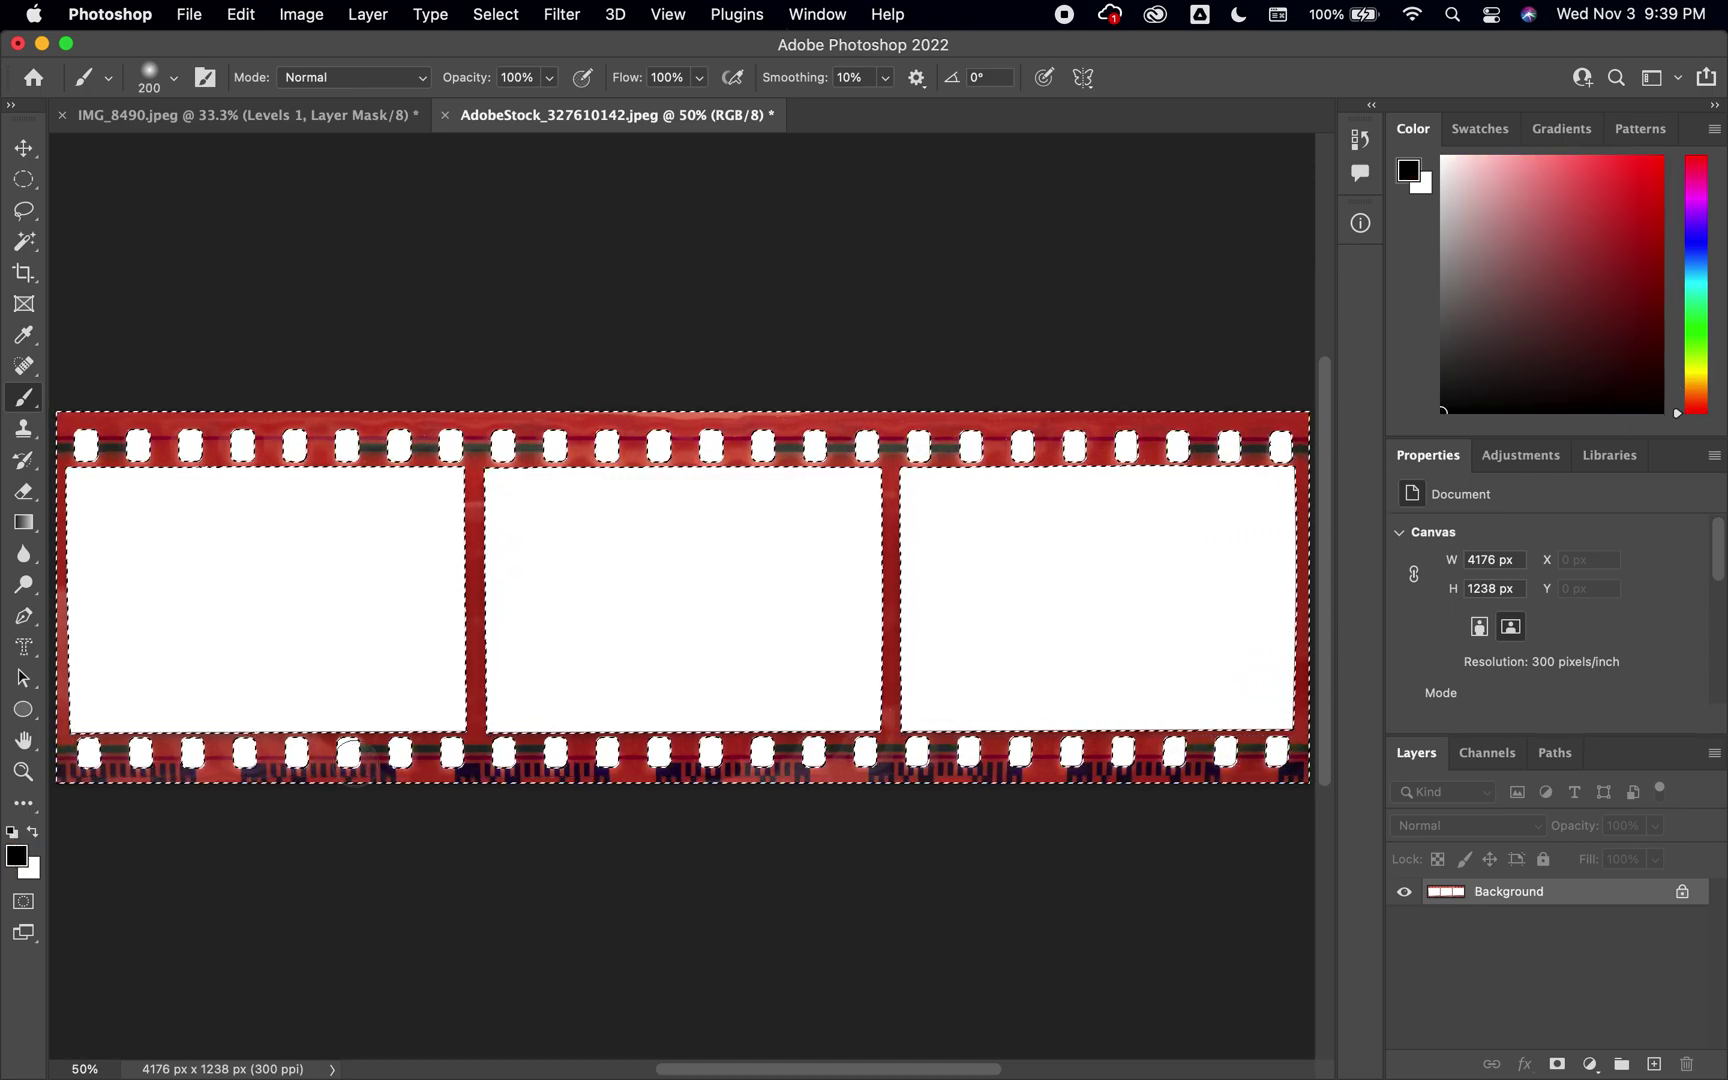
key("bracketright")
key("bracketright")
key("bracketright")
key("bracketright")
key("bracketright")
key("bracketright")
key("bracketright")
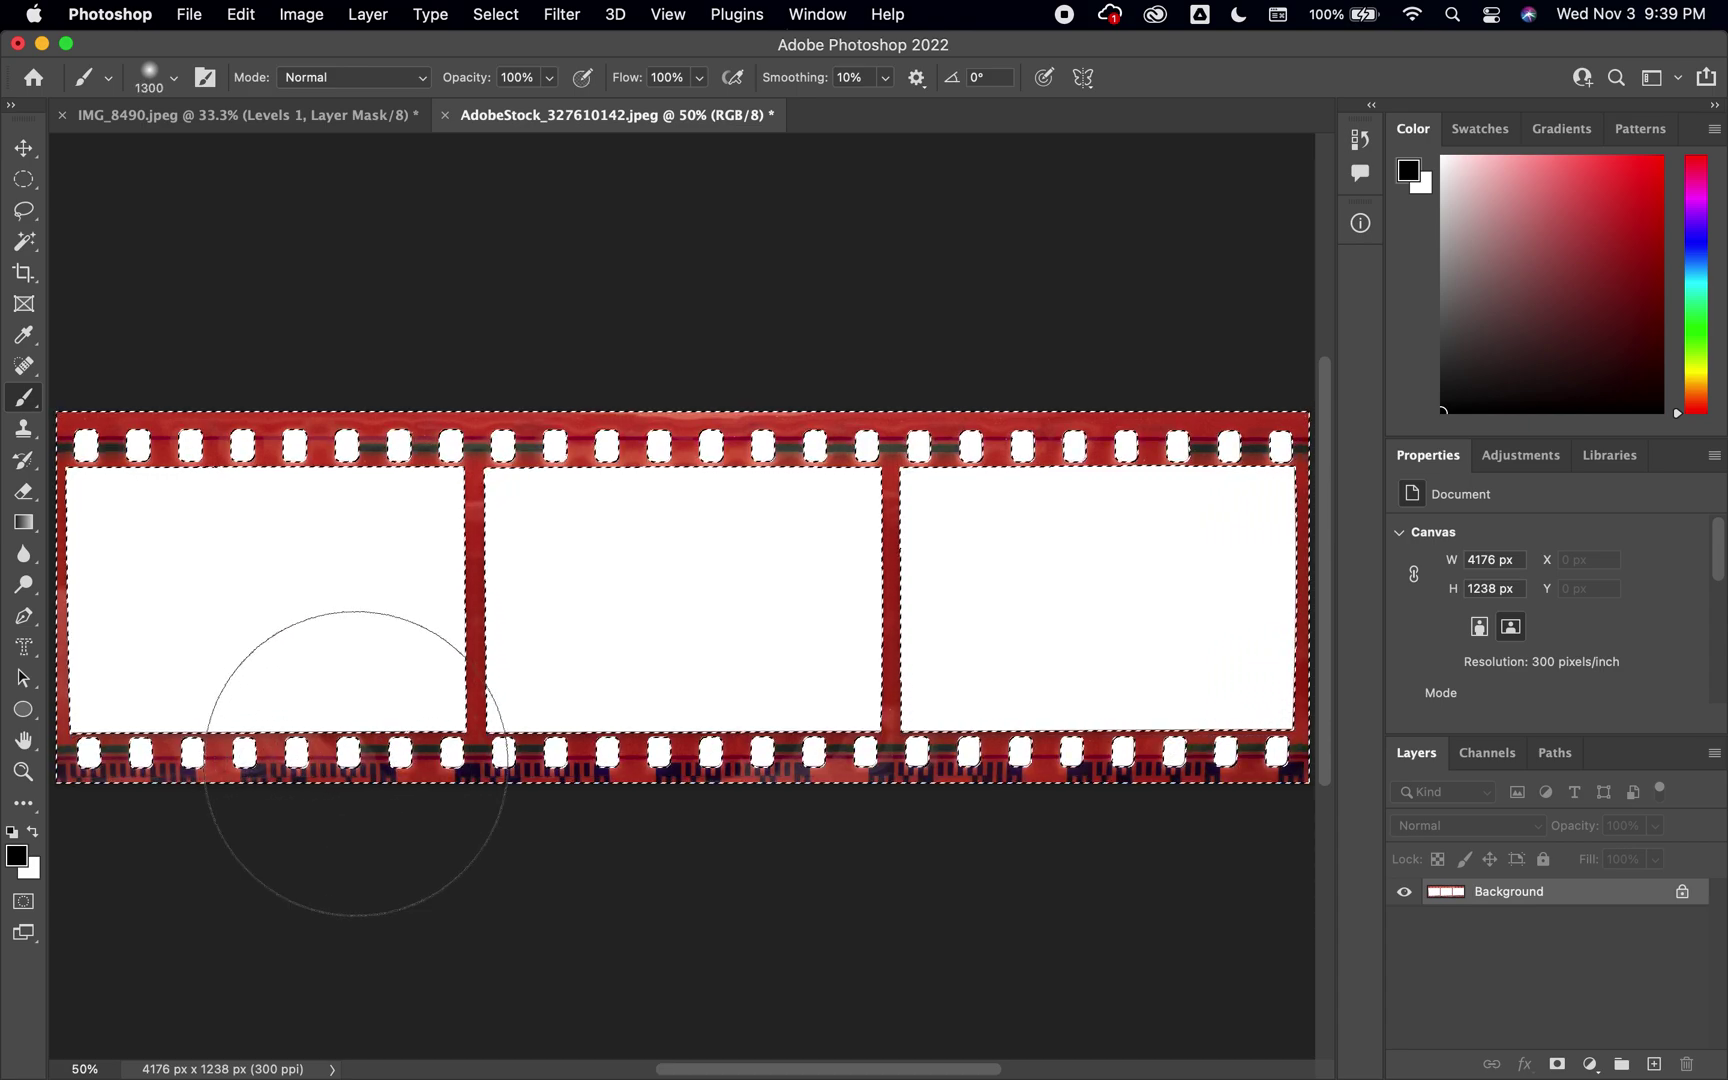
mouse_move(340, 462)
left_mouse_down()
mouse_move(160, 434)
mouse_move(187, 463)
left_mouse_up()
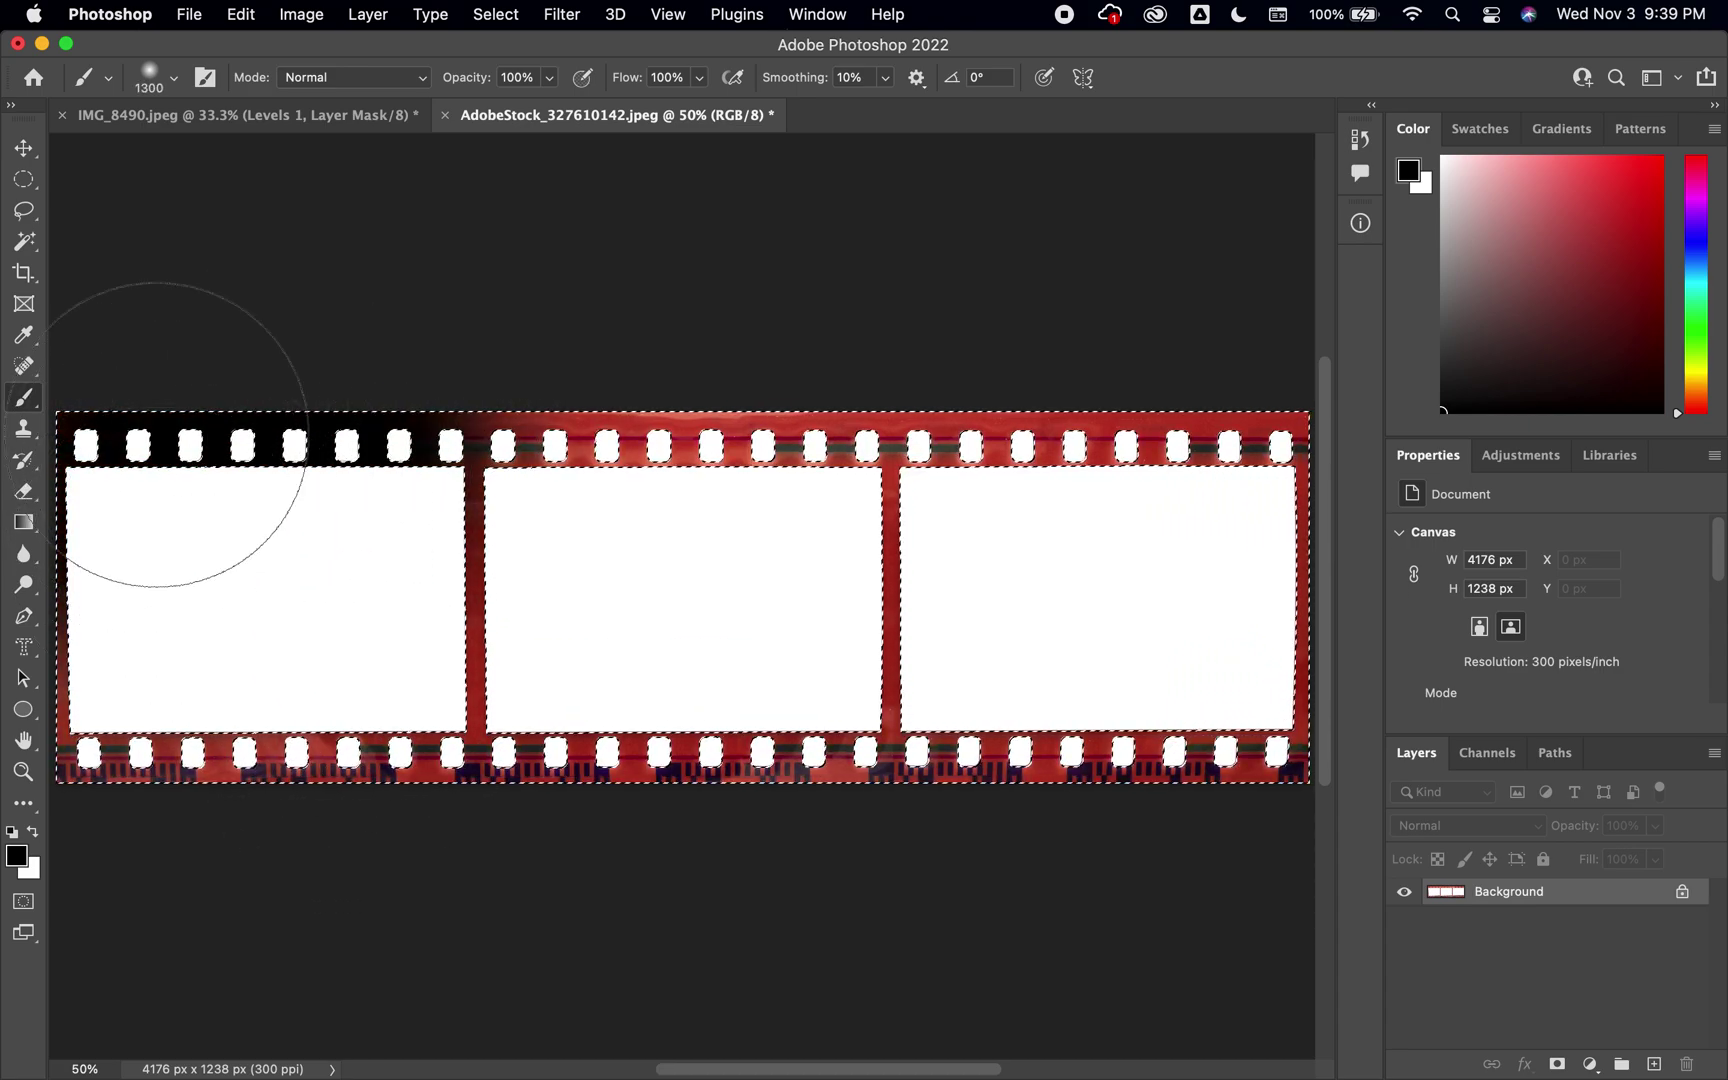
mouse_move(211, 714)
left_mouse_down()
mouse_move(166, 725)
mouse_move(324, 795)
mouse_move(541, 710)
left_mouse_up()
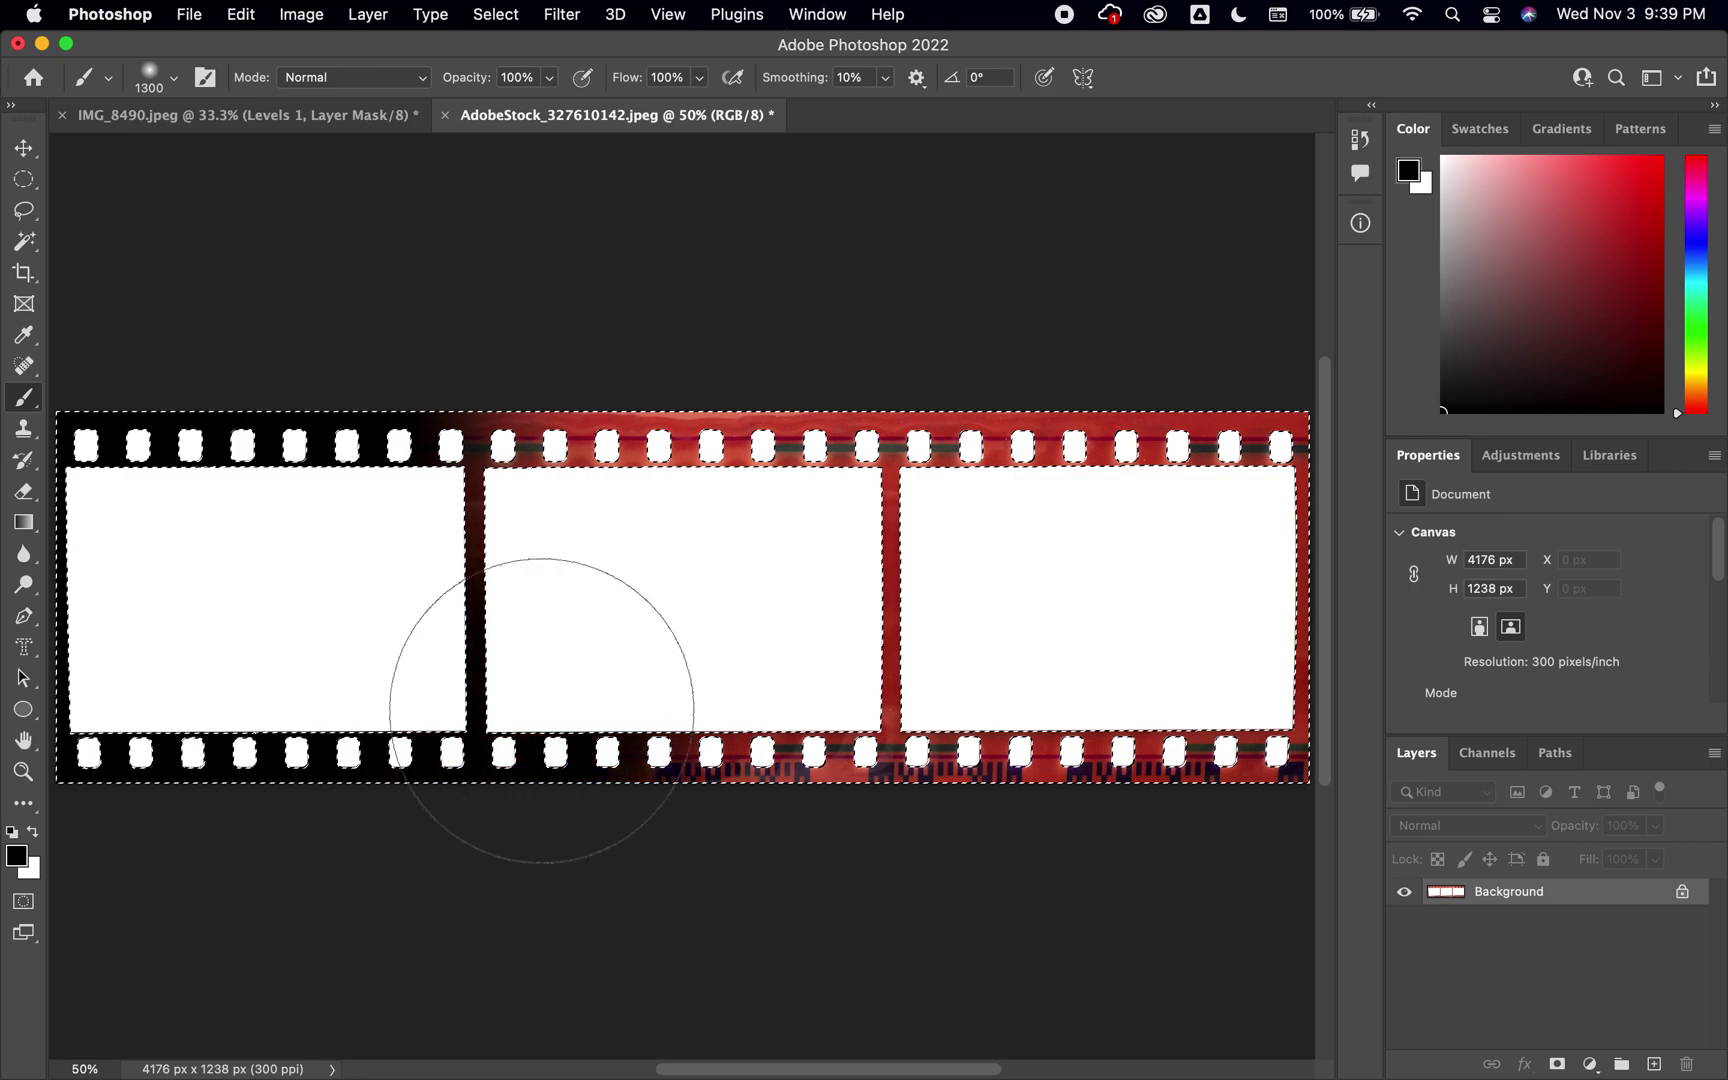
mouse_move(552, 502)
left_mouse_down()
mouse_move(624, 453)
mouse_move(820, 418)
mouse_move(817, 516)
mouse_move(911, 526)
mouse_move(851, 832)
mouse_move(812, 826)
mouse_move(1151, 779)
mouse_move(1259, 798)
mouse_move(1297, 714)
mouse_move(1248, 583)
mouse_move(1196, 555)
left_mouse_up()
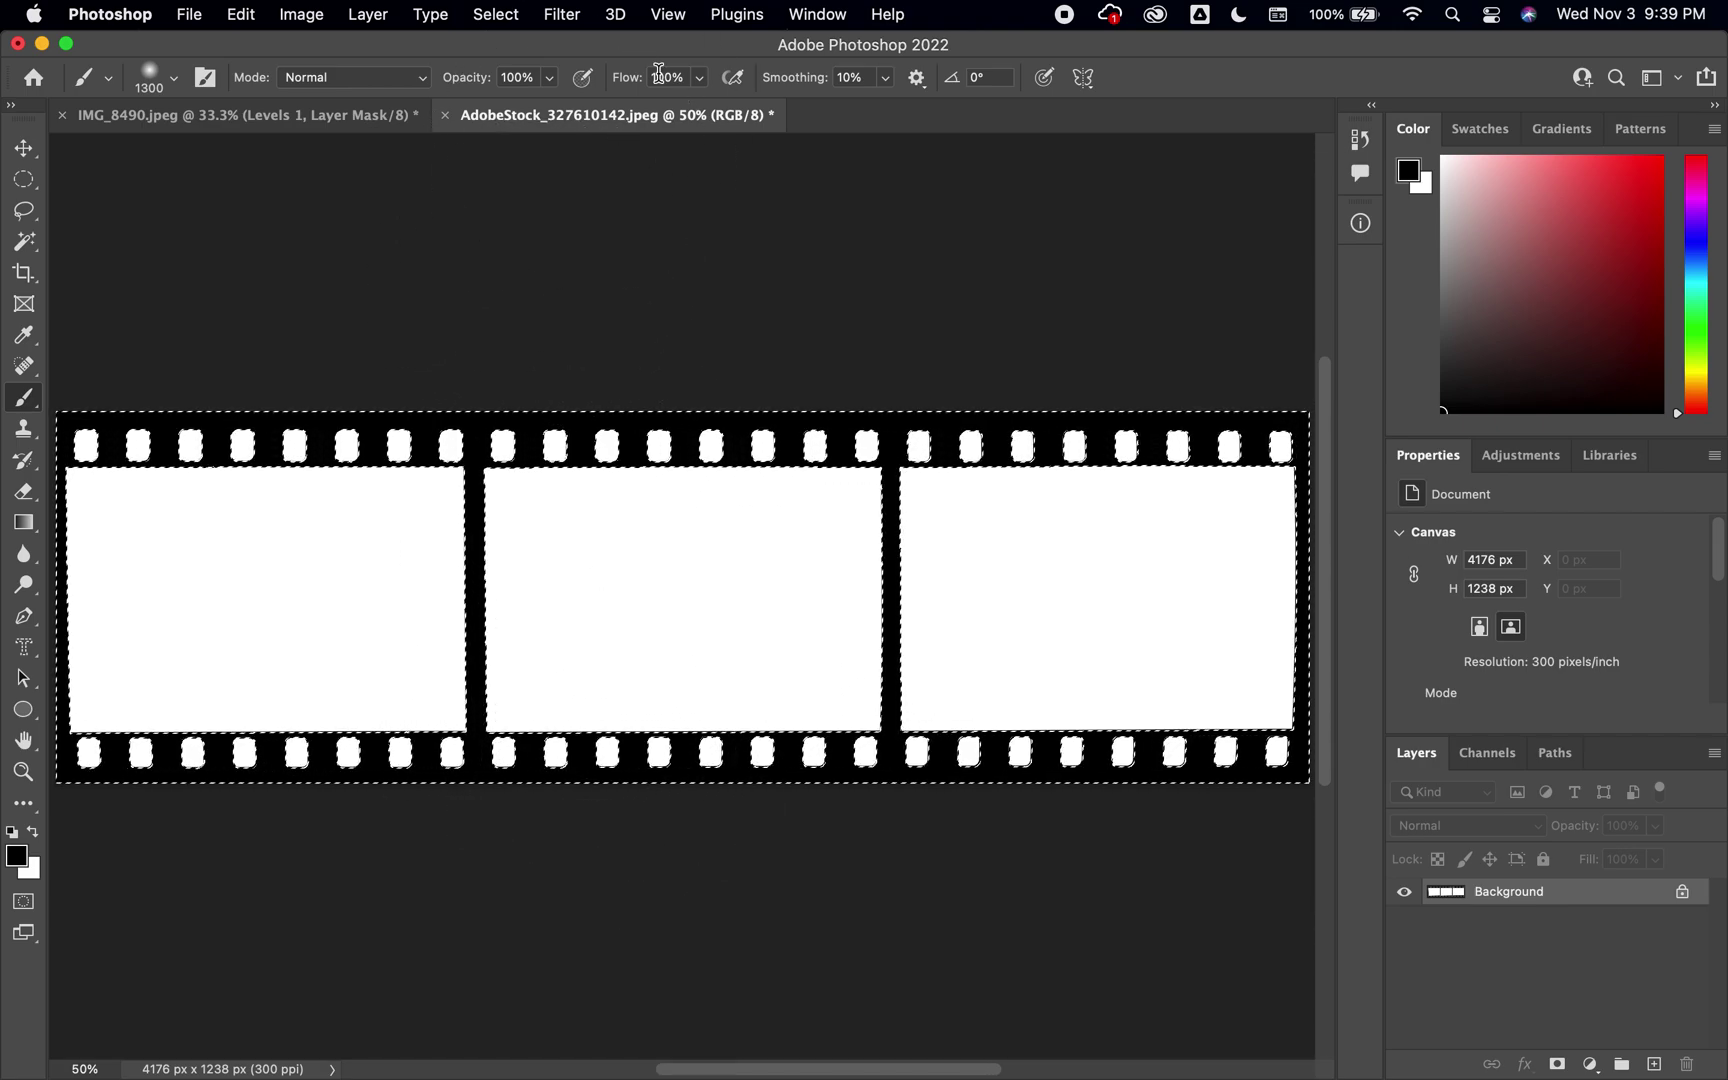
Step: Invert the selection to the white frames and sprocket holes, and reduce the brush size to 250 px
left_click(497, 16)
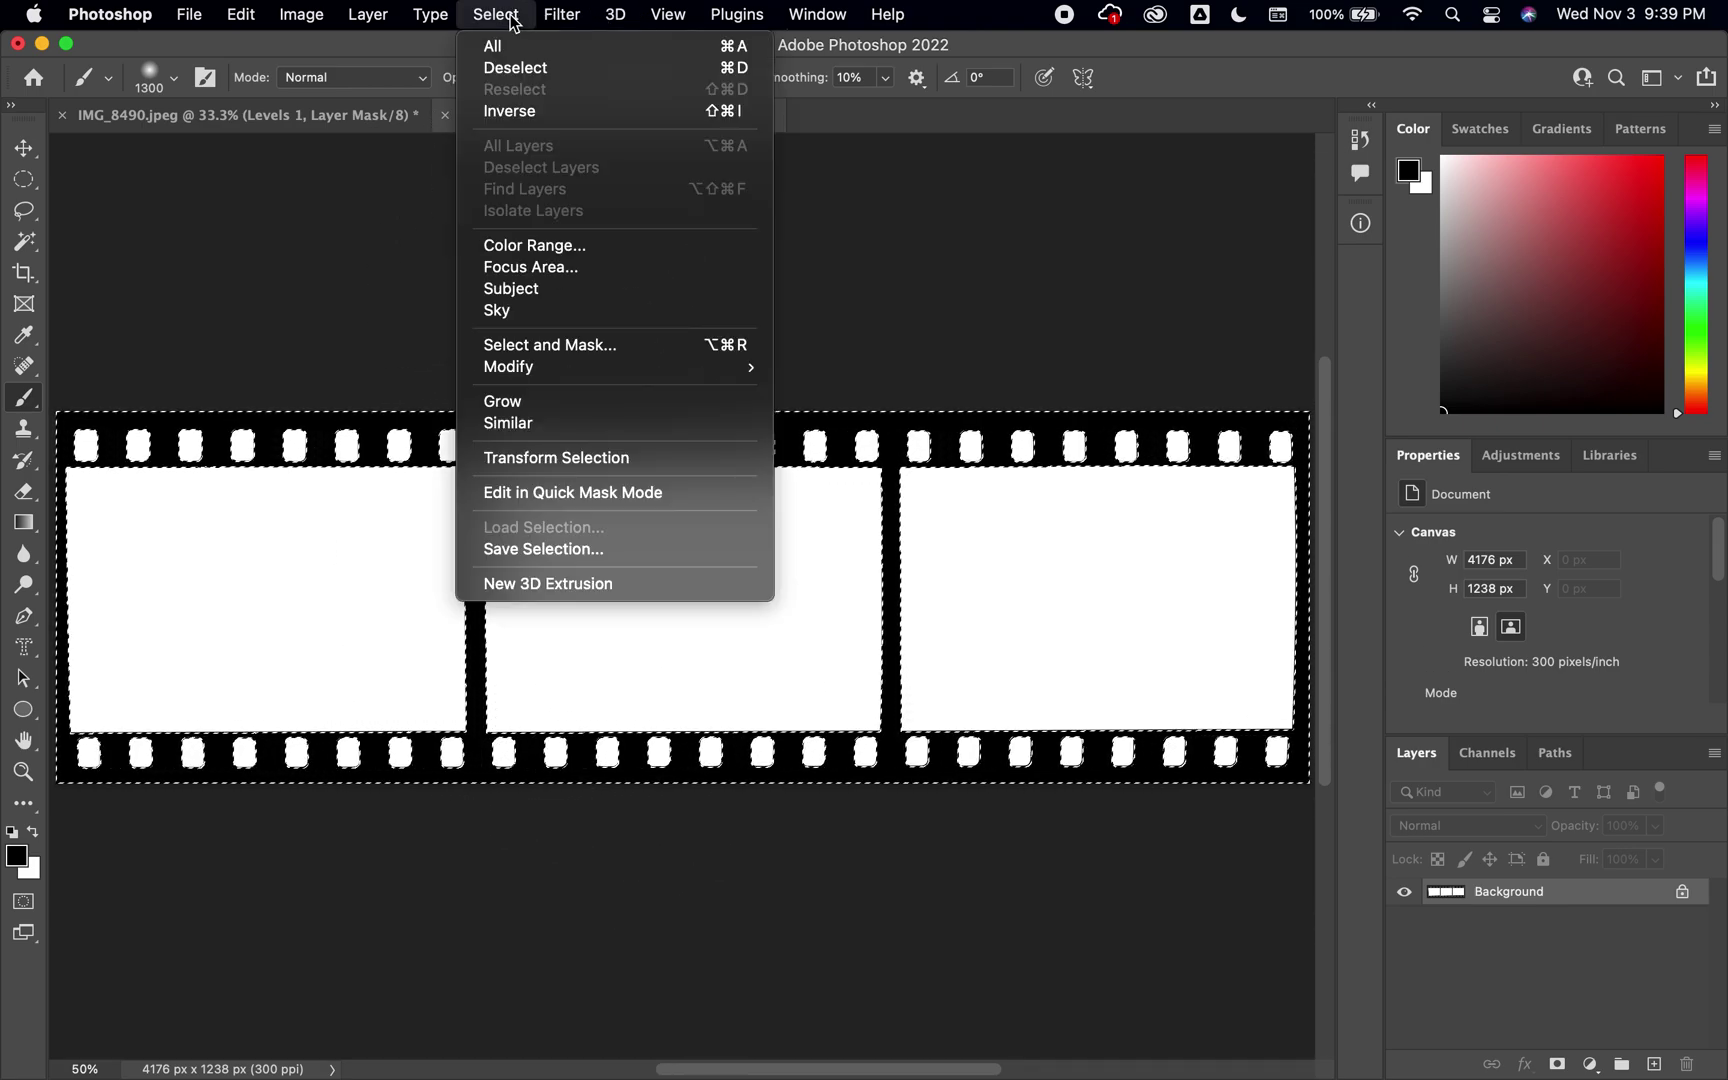
left_click(544, 114)
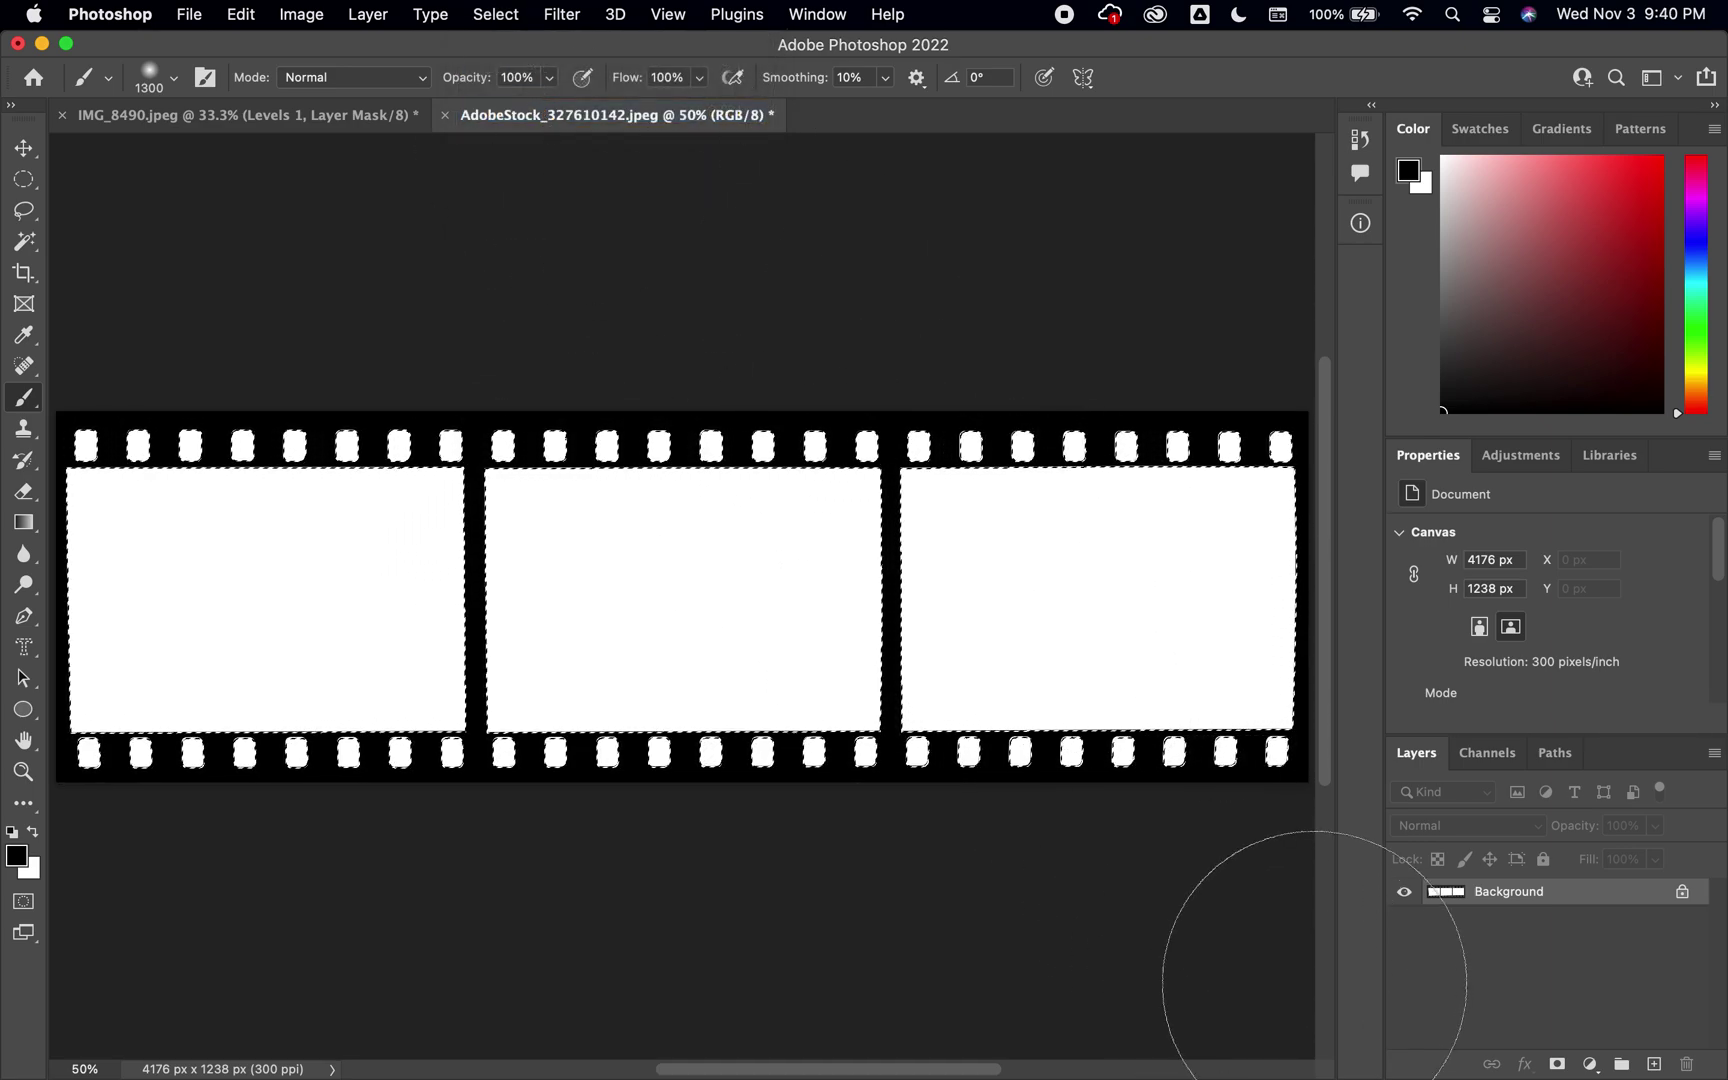
key("bracketleft")
key("bracketleft")
key("bracketleft")
key("bracketleft")
key("bracketleft")
key("bracketleft")
key("bracketleft")
key("bracketleft")
key("bracketleft")
key("bracketleft")
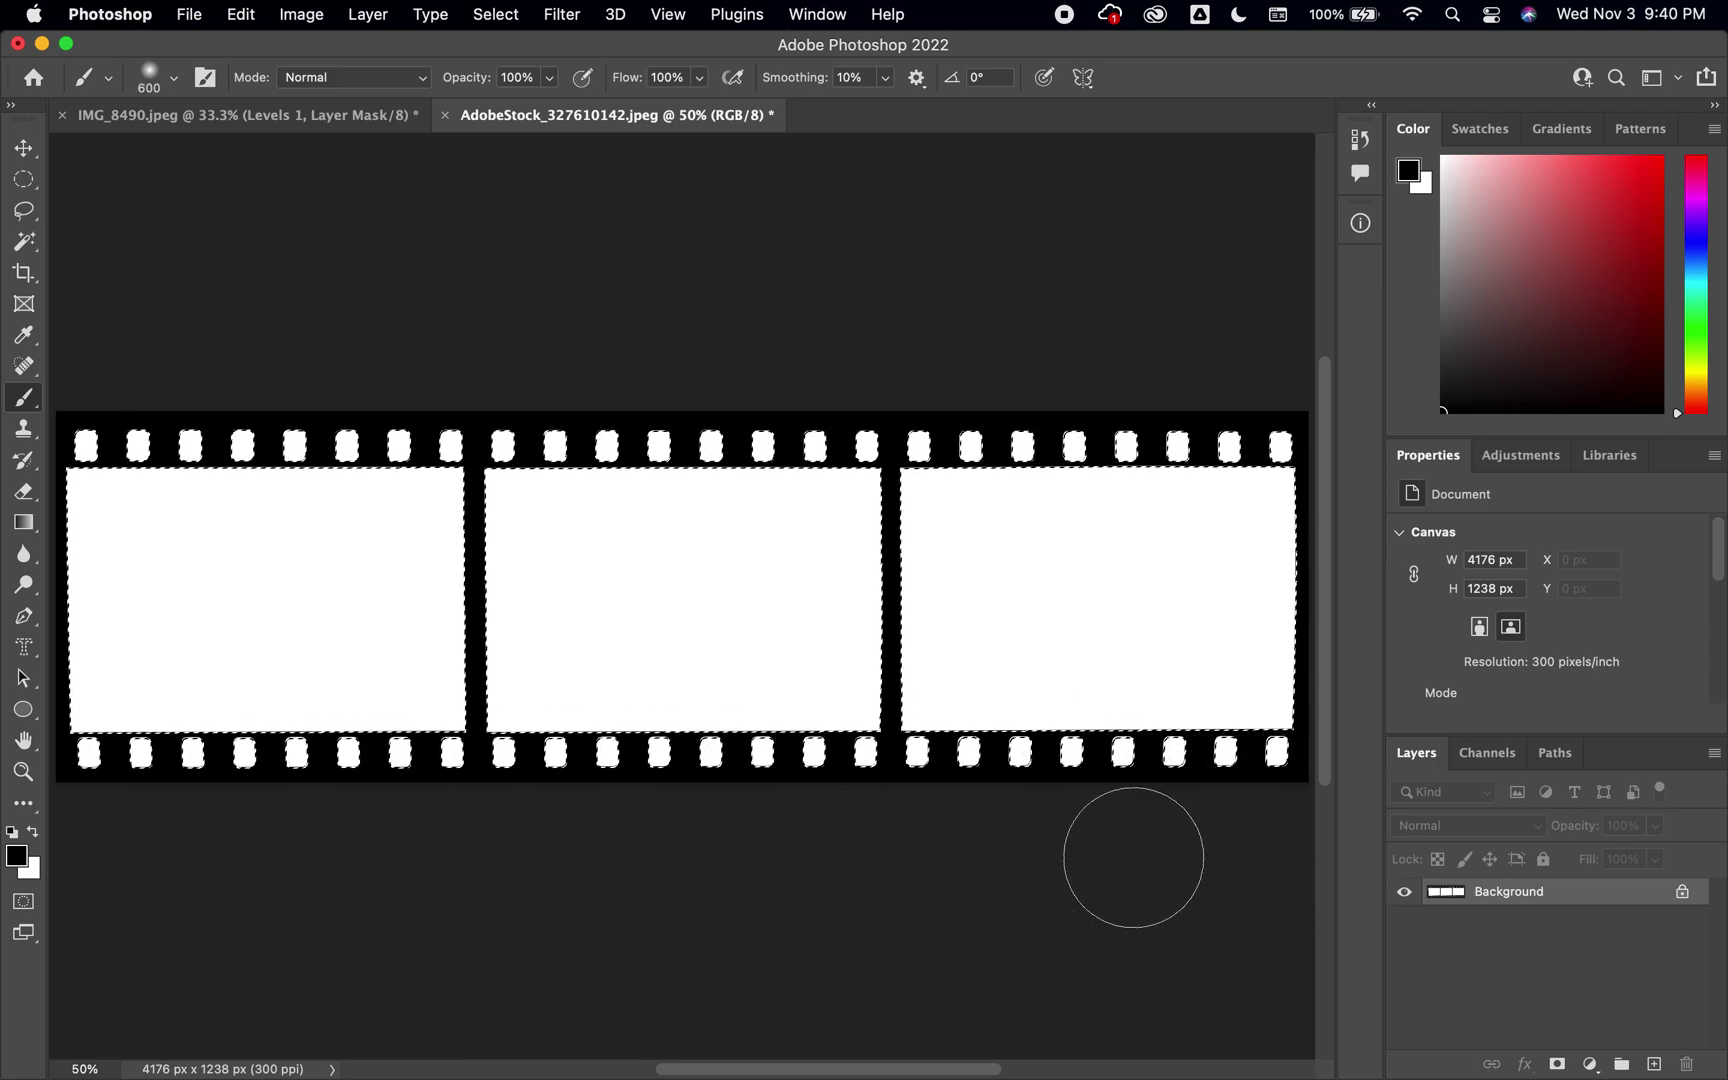
key("bracketleft")
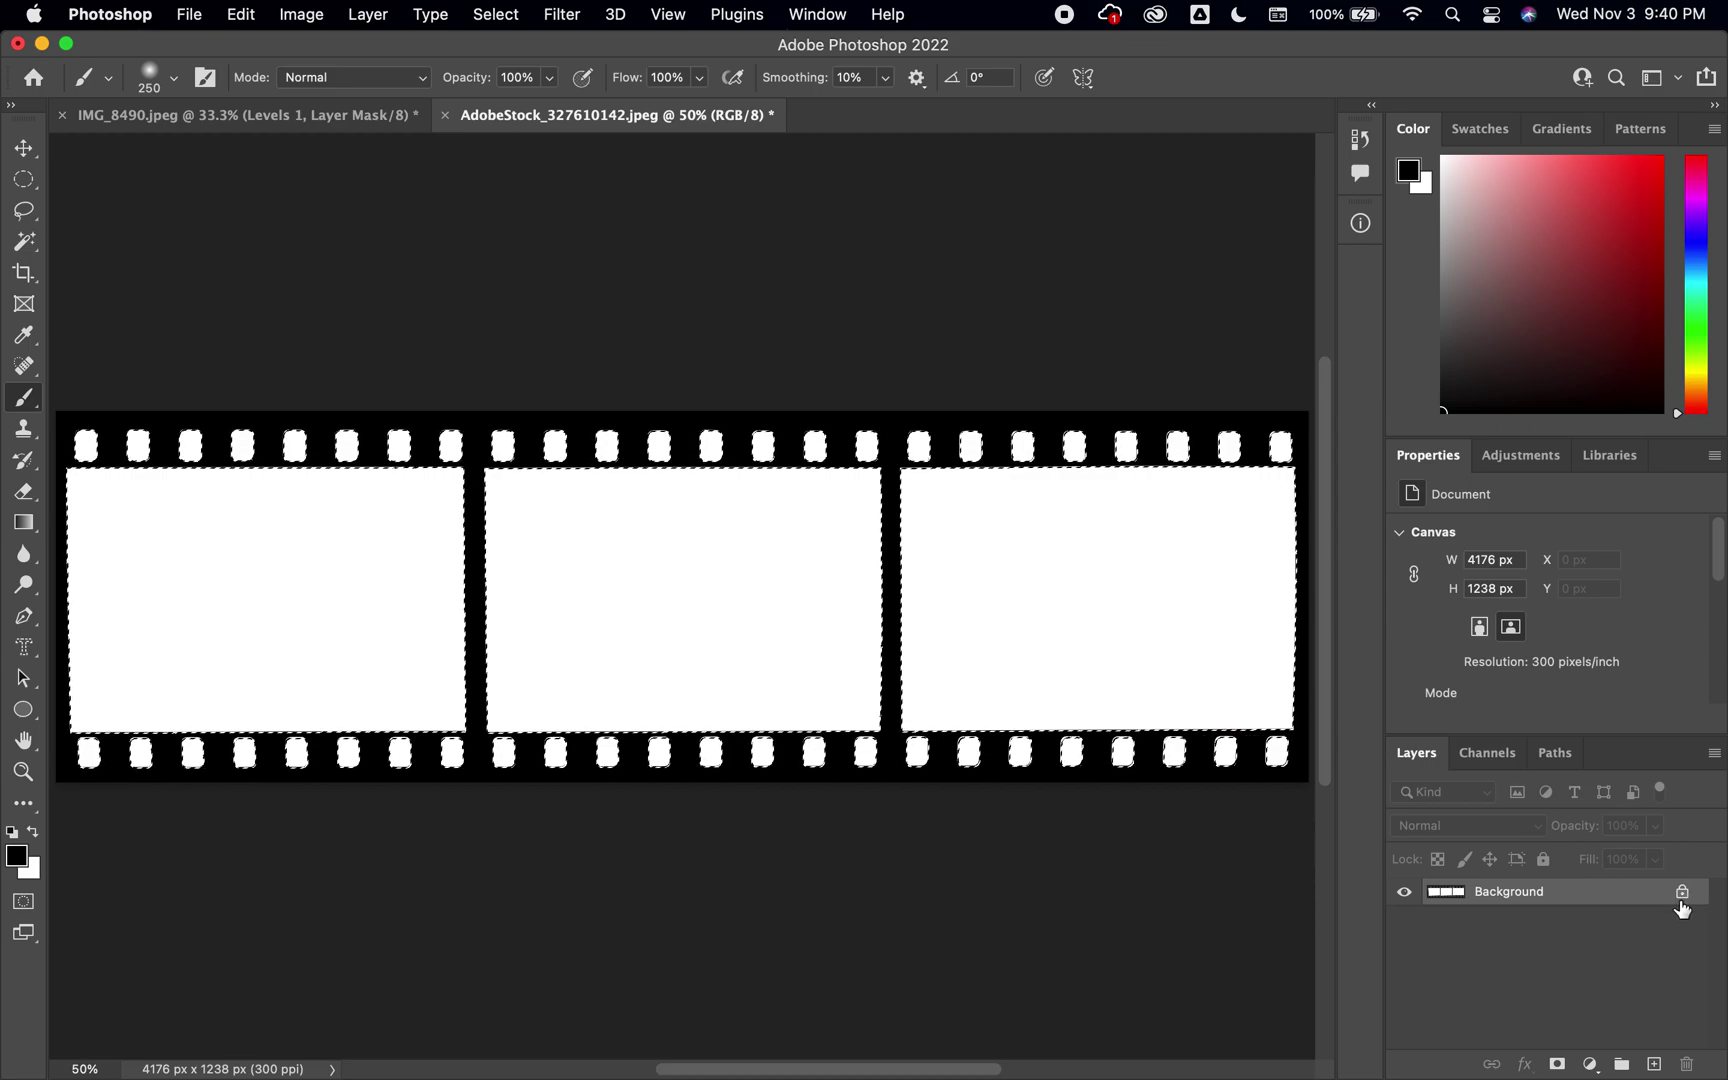
Step: Convert the locked Background into a regular layer and delete the white from the frames and sprocket holes
double_click(1508, 900)
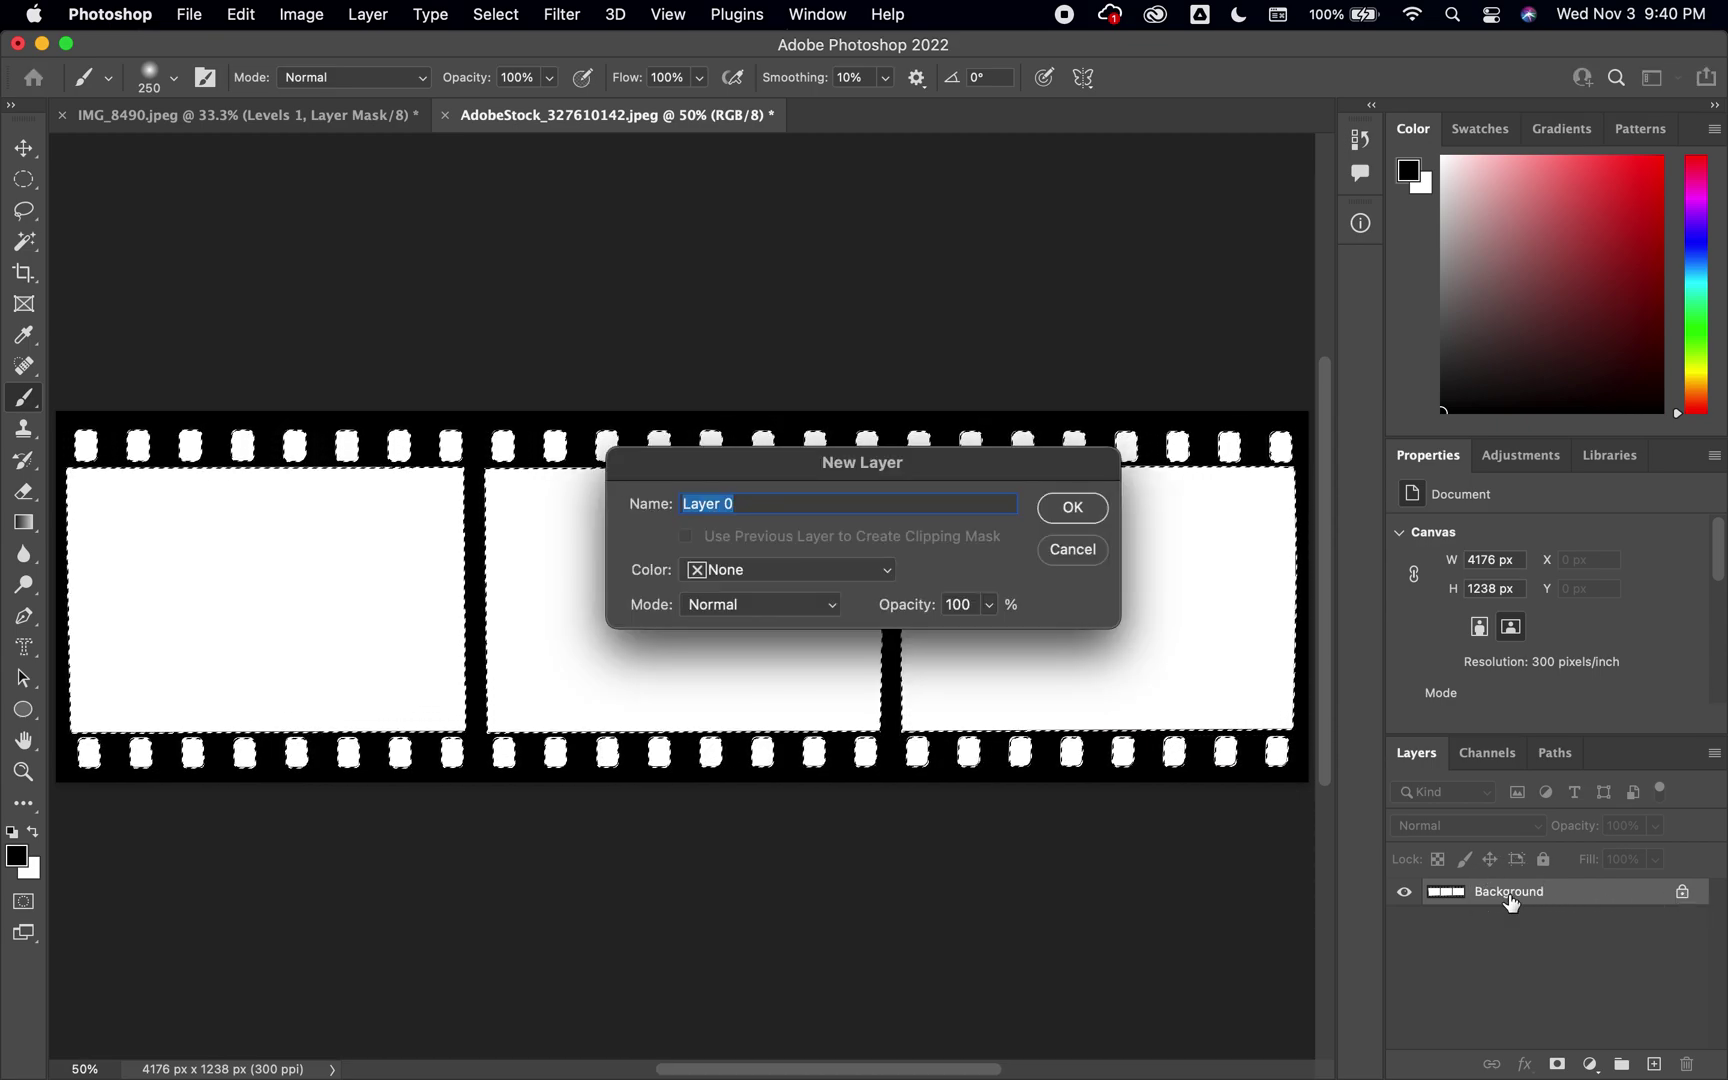
left_click(1071, 507)
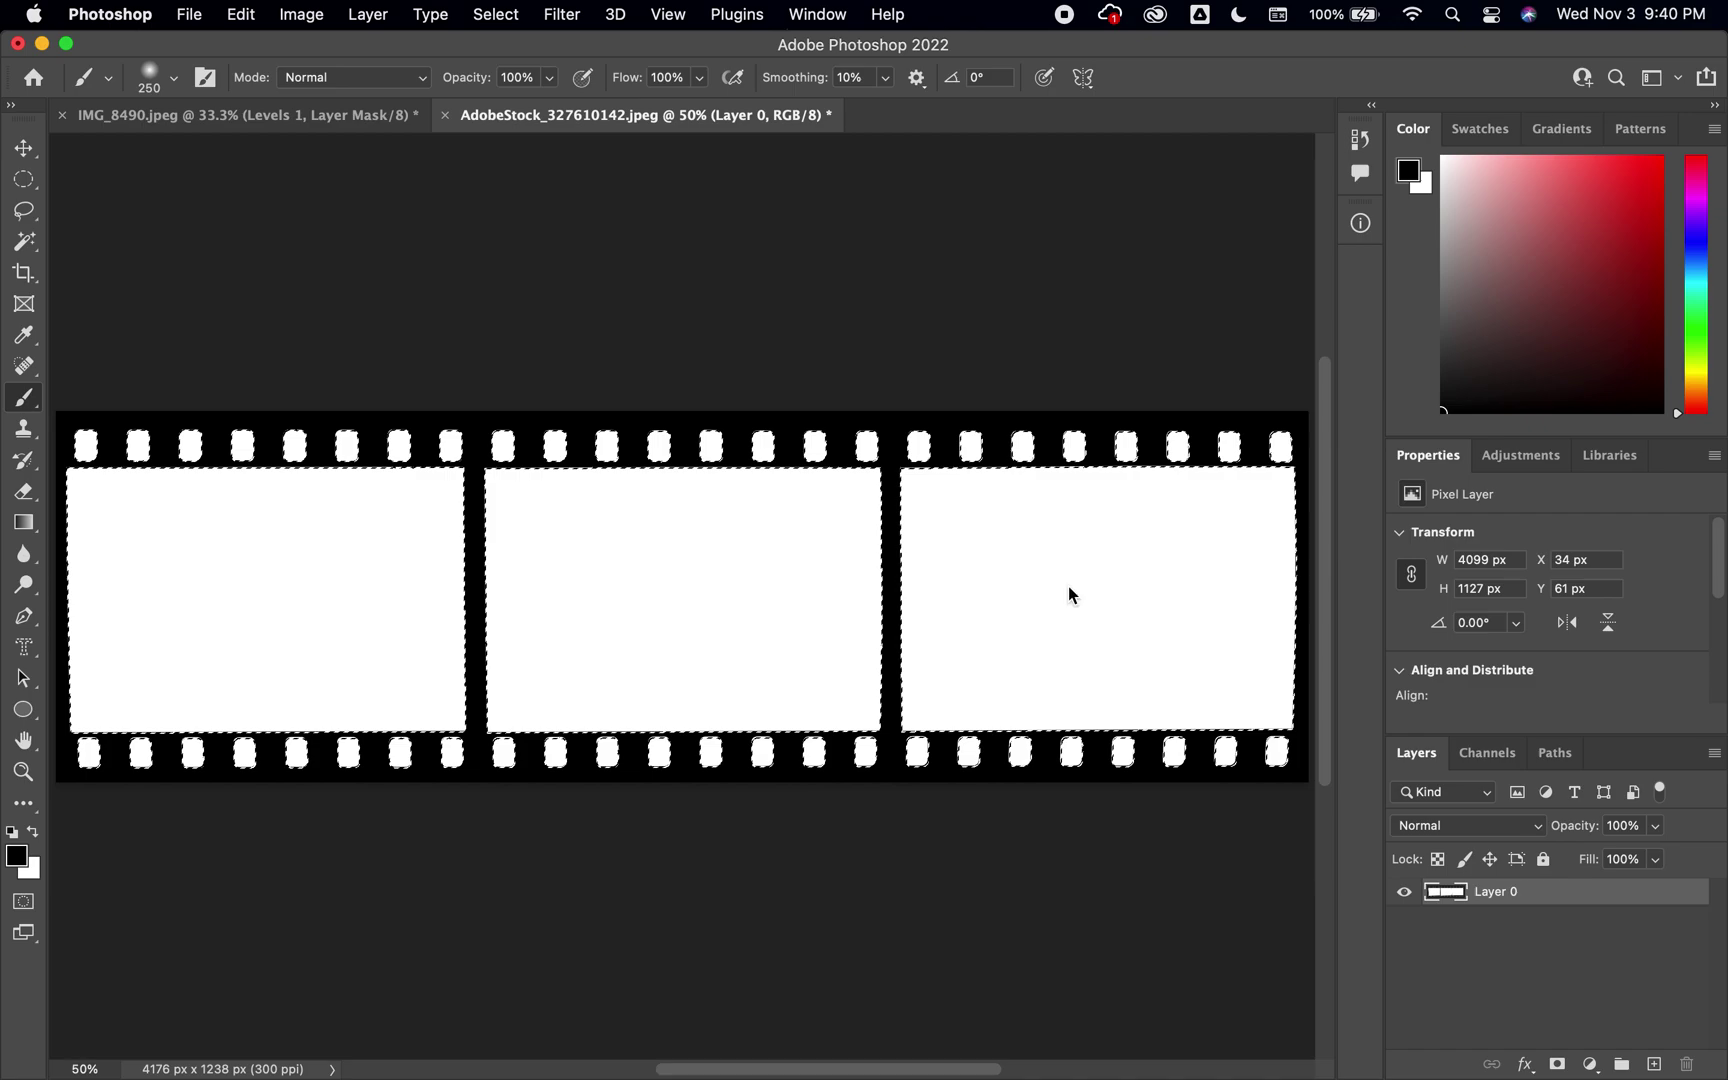
key("Delete")
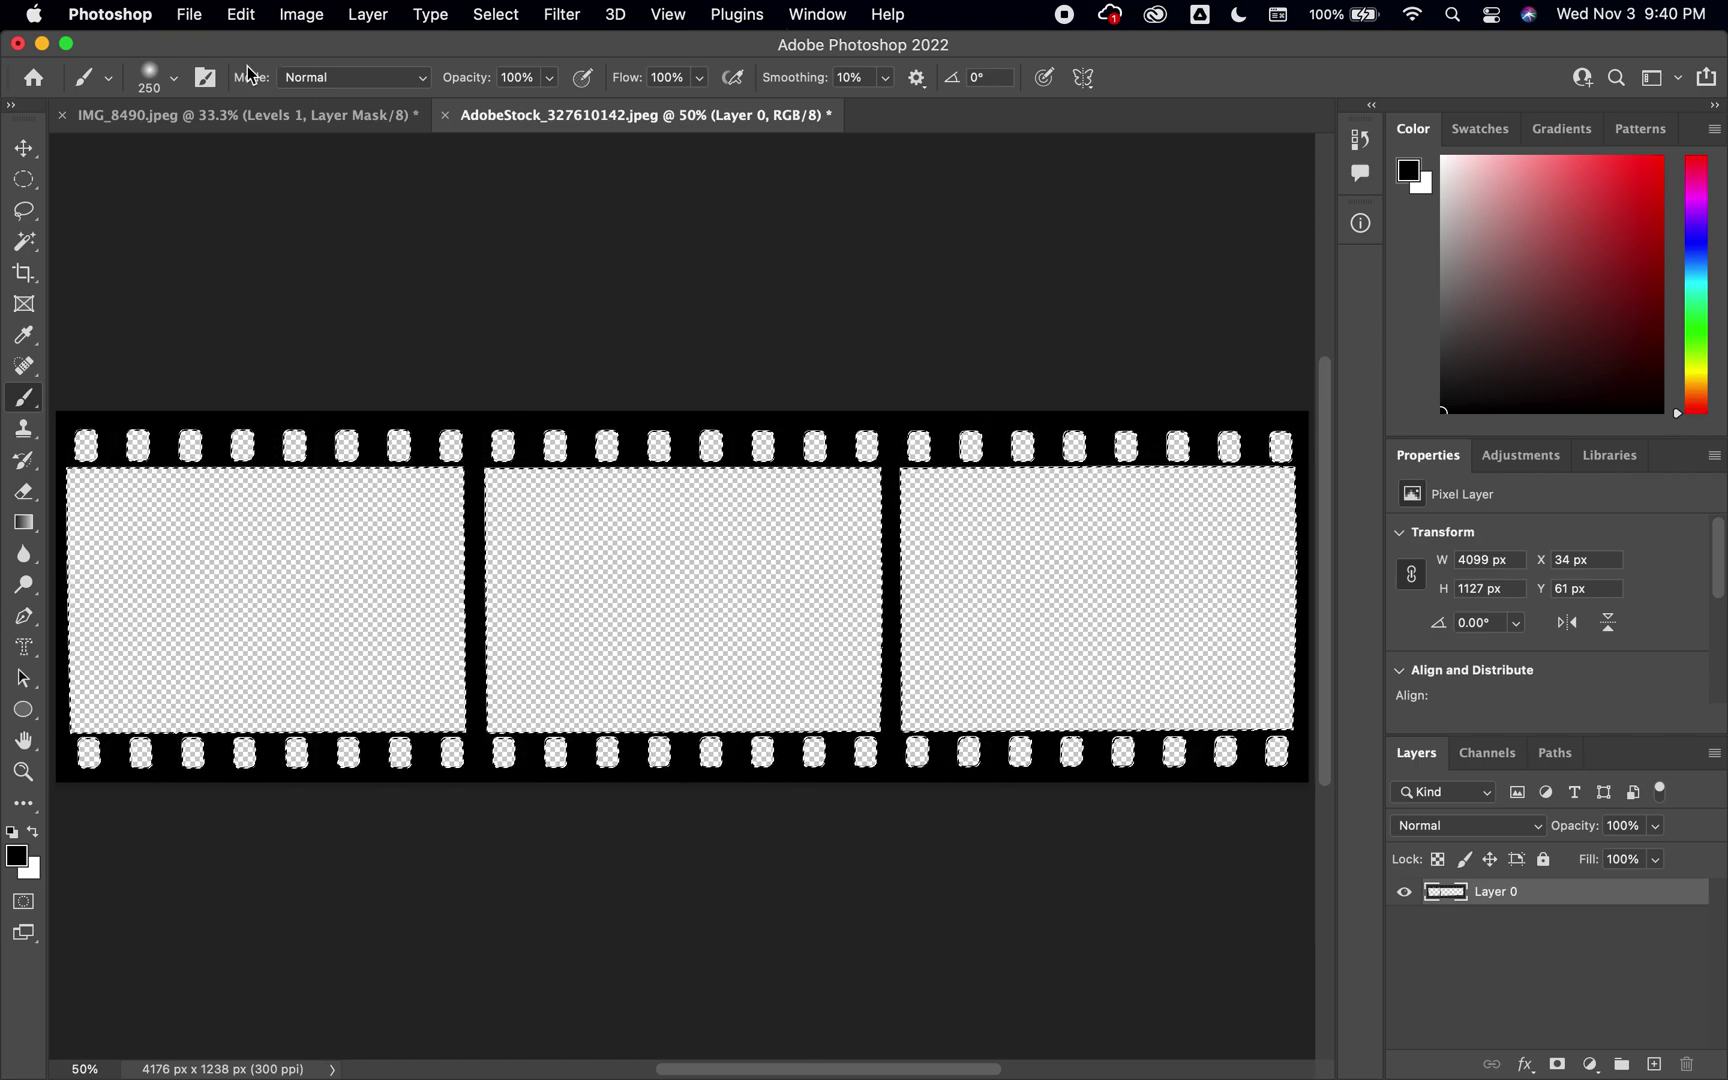
Step: Compare the film strip with the reference card and save it in Photoshop format as AdobeStock_327610142.psd in the Scrapbook Files folder
left_click(238, 117)
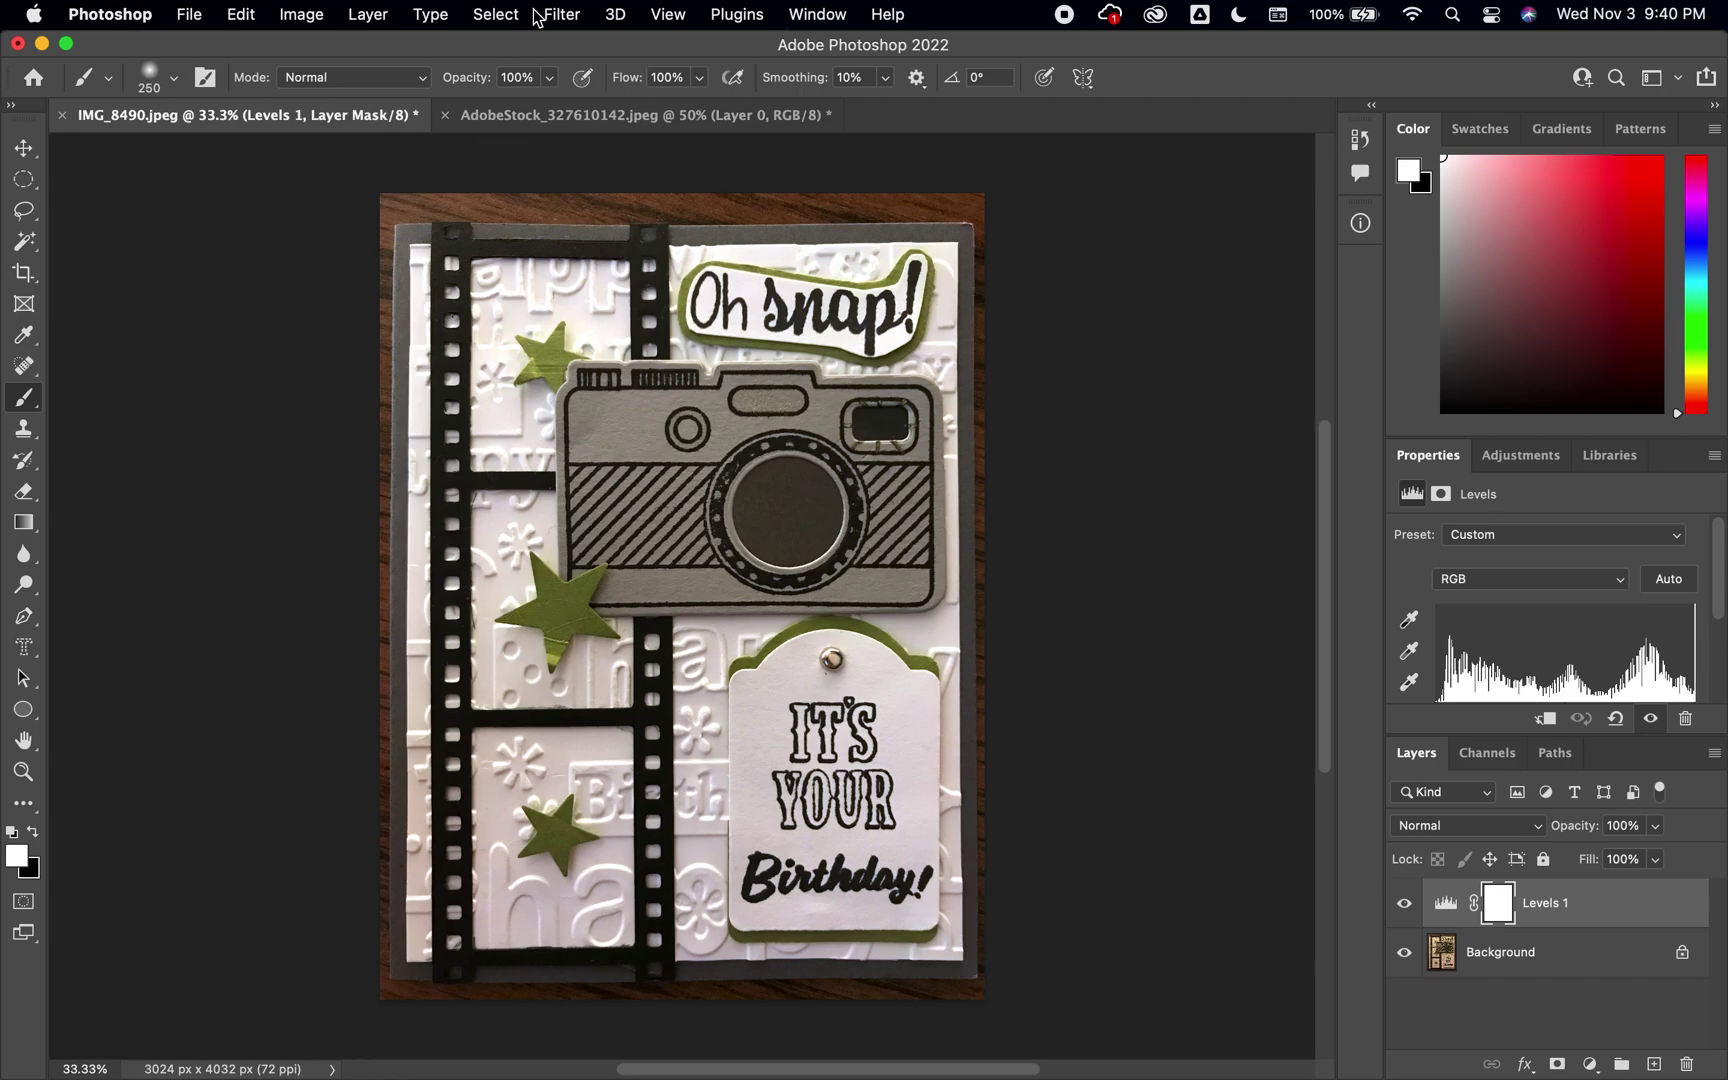
left_click(575, 117)
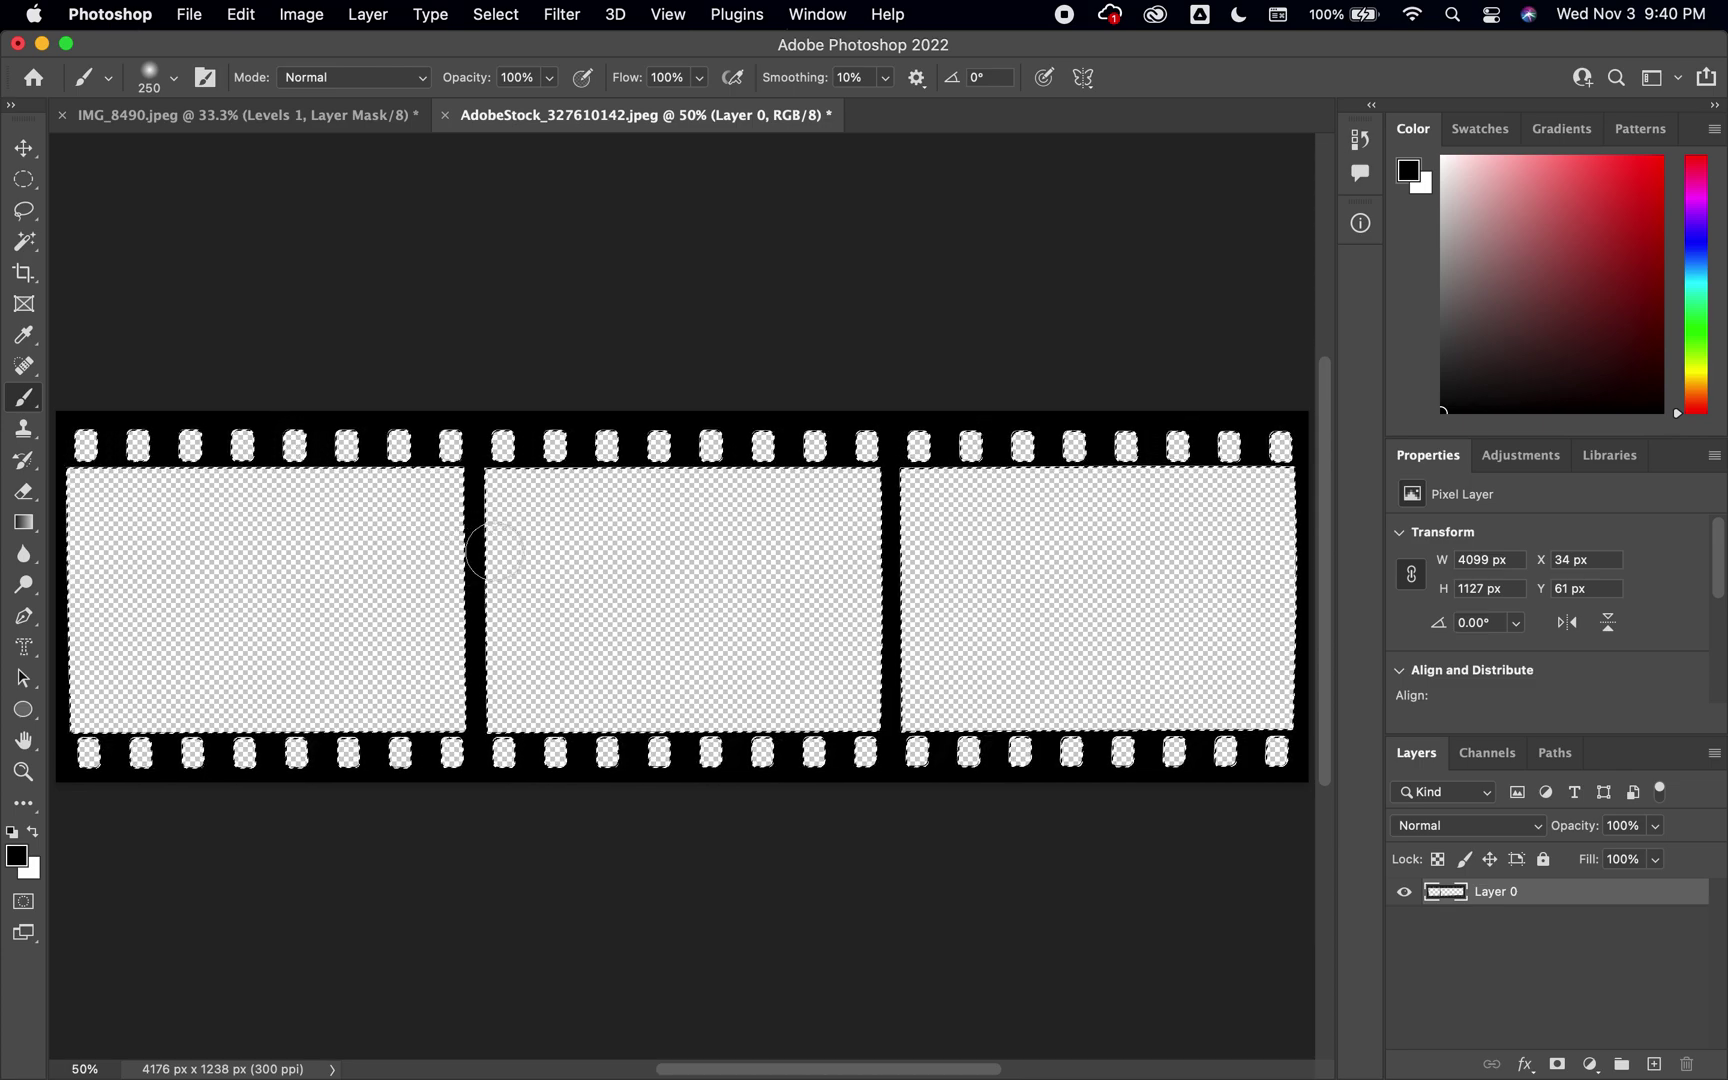
left_click(189, 14)
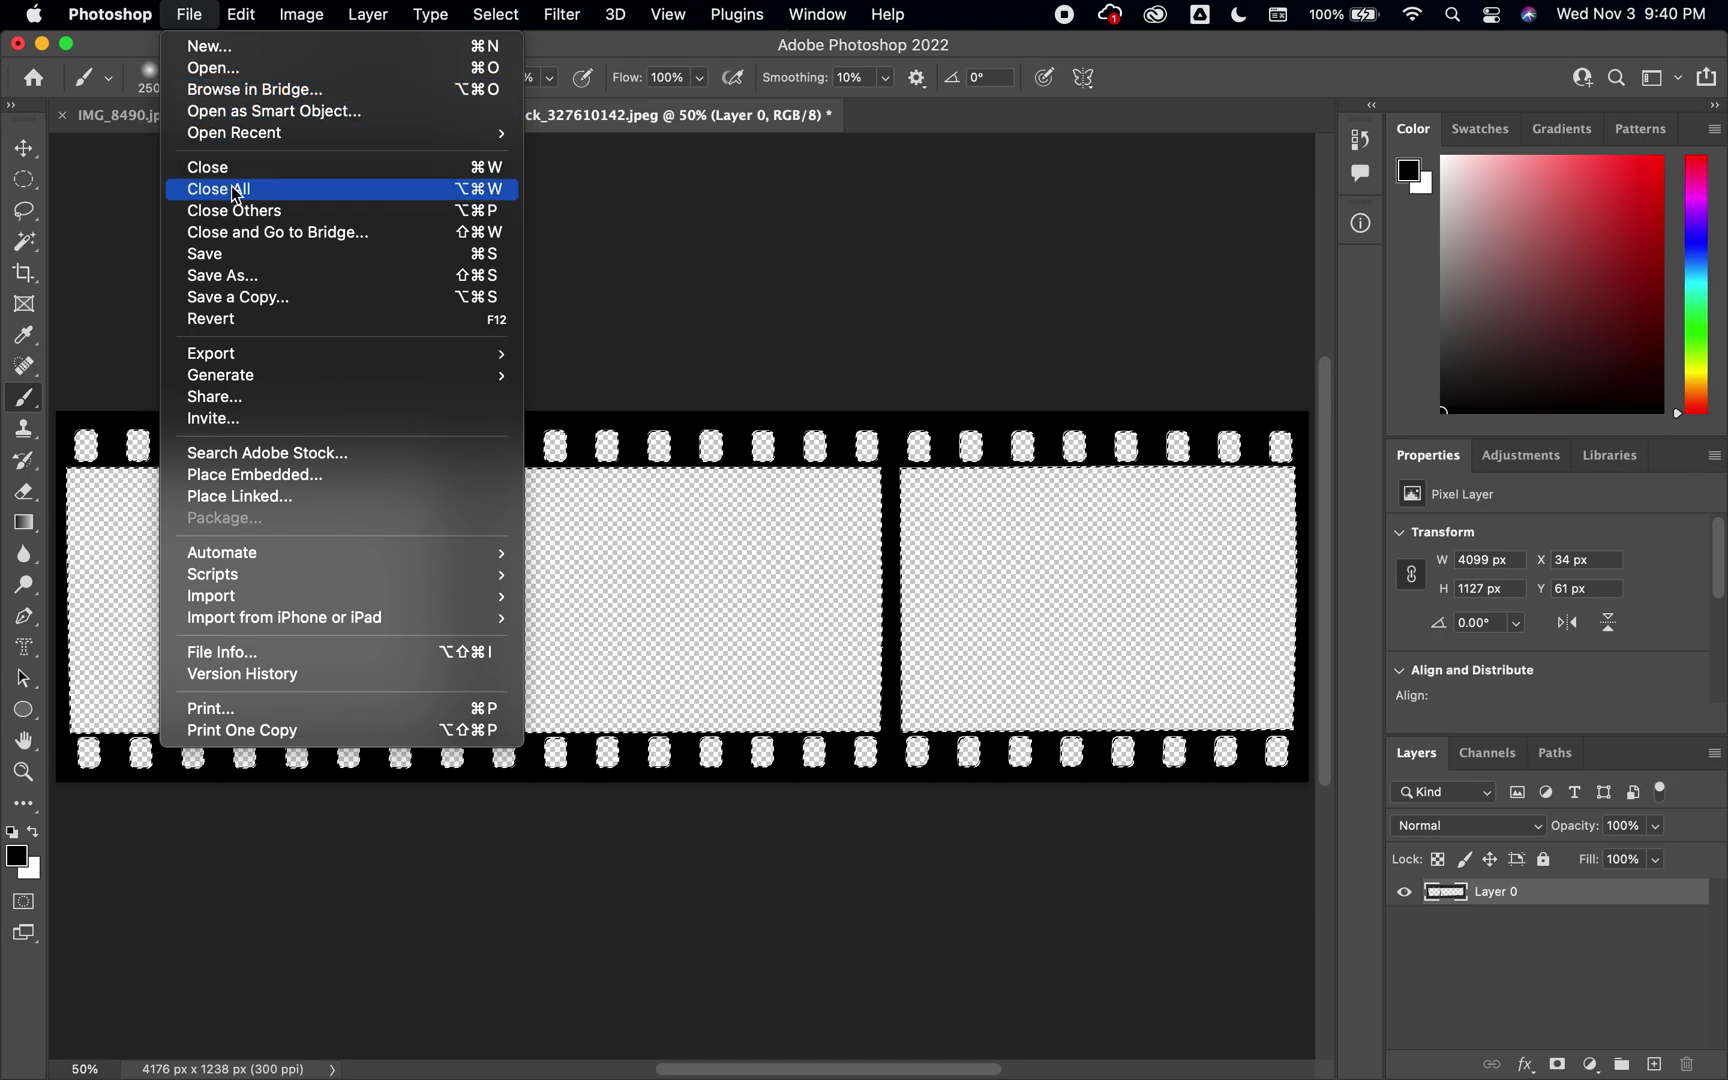
left_click(248, 274)
left_click(1000, 772)
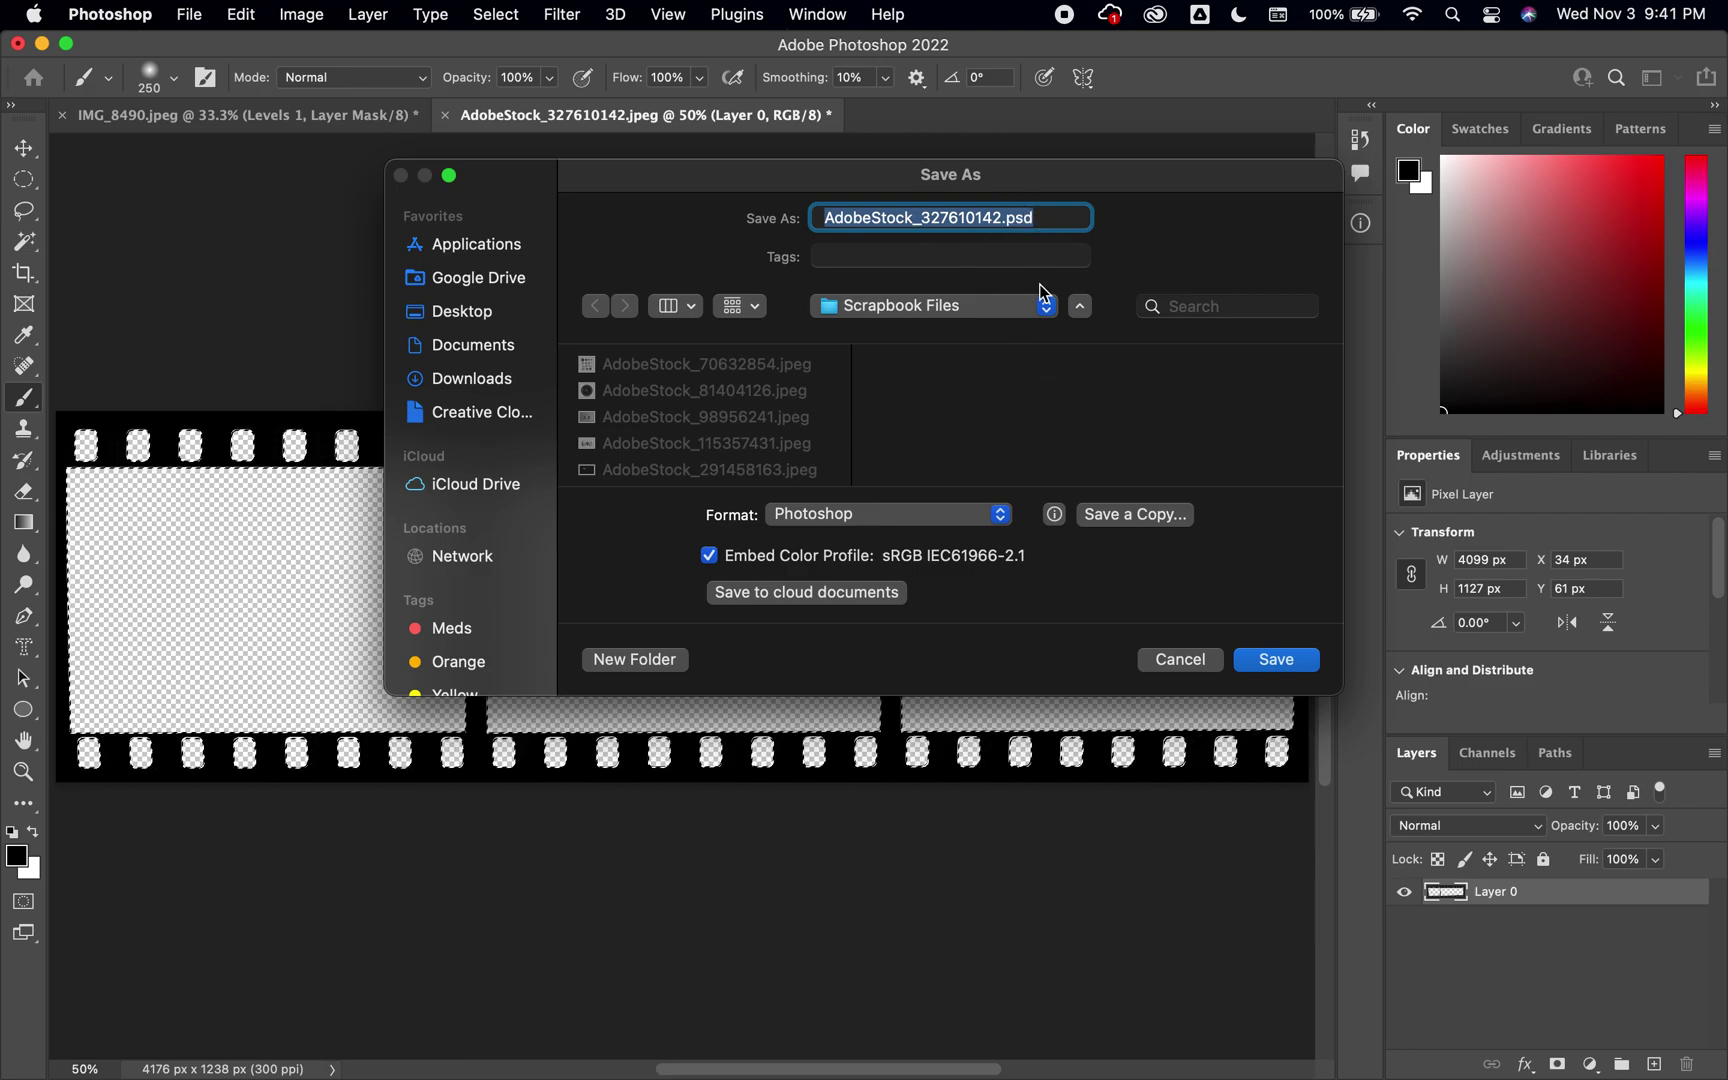
left_click(1000, 513)
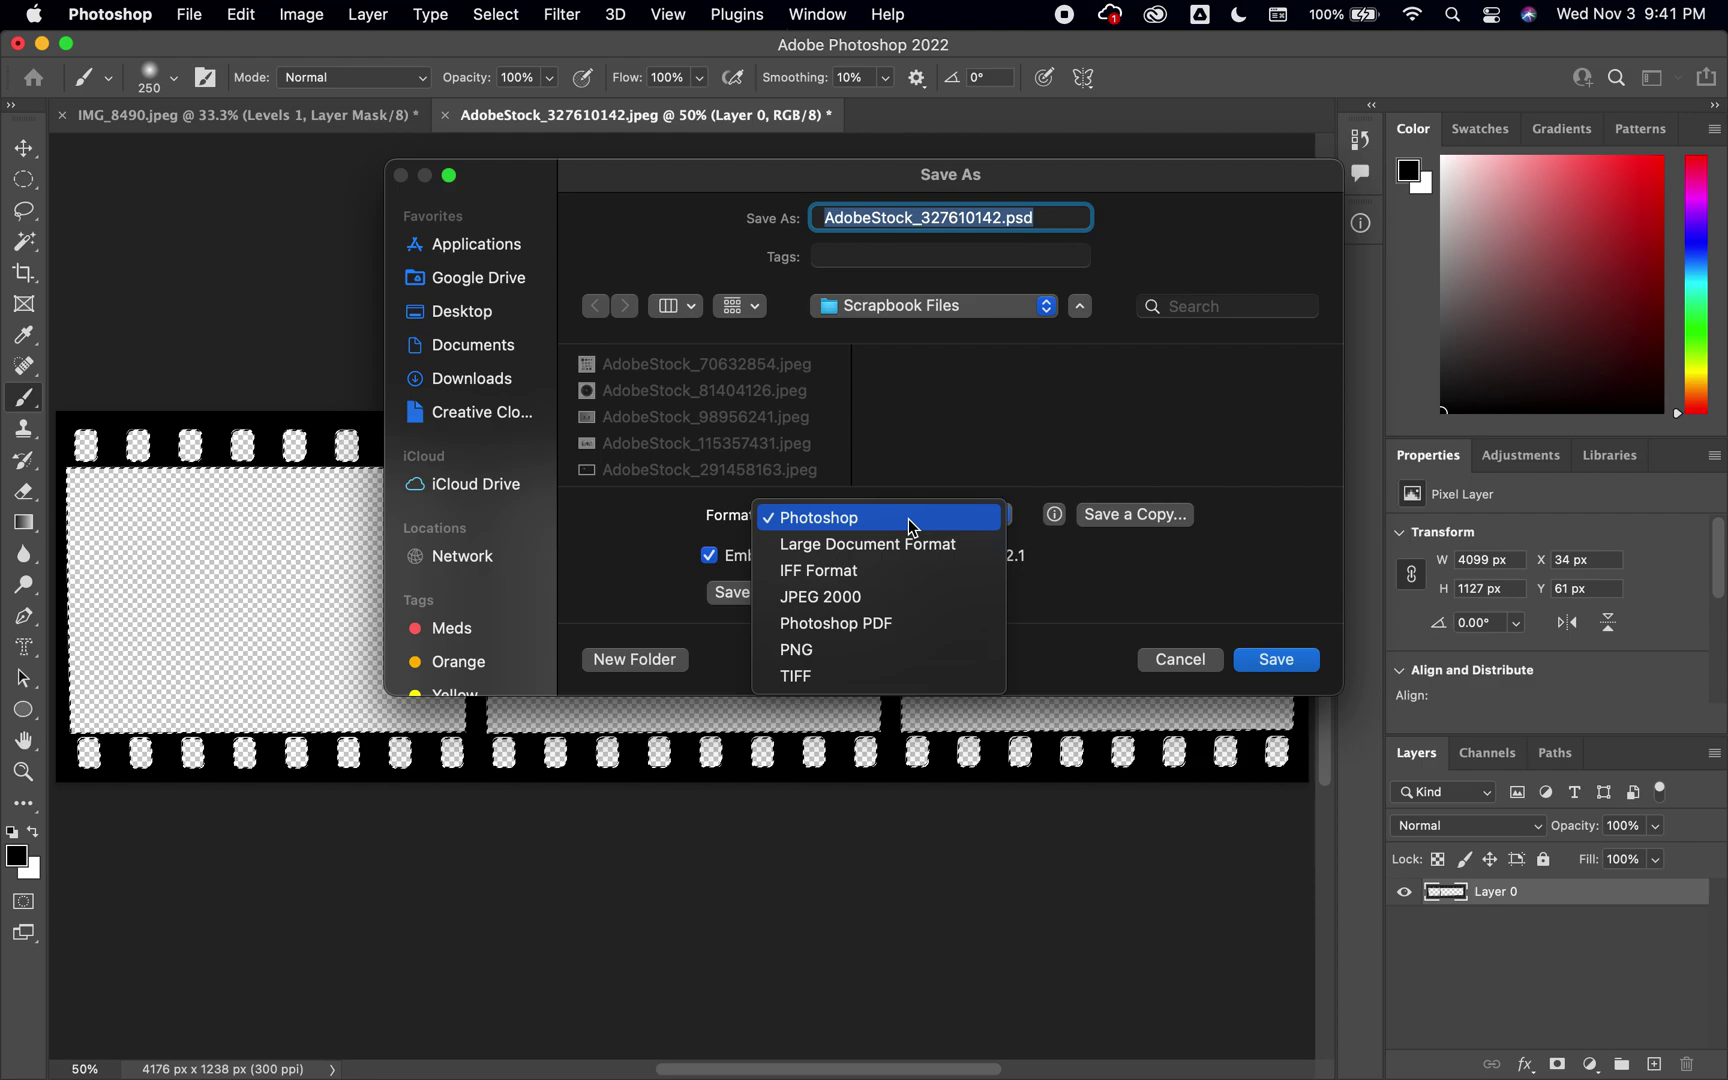
left_click(1158, 598)
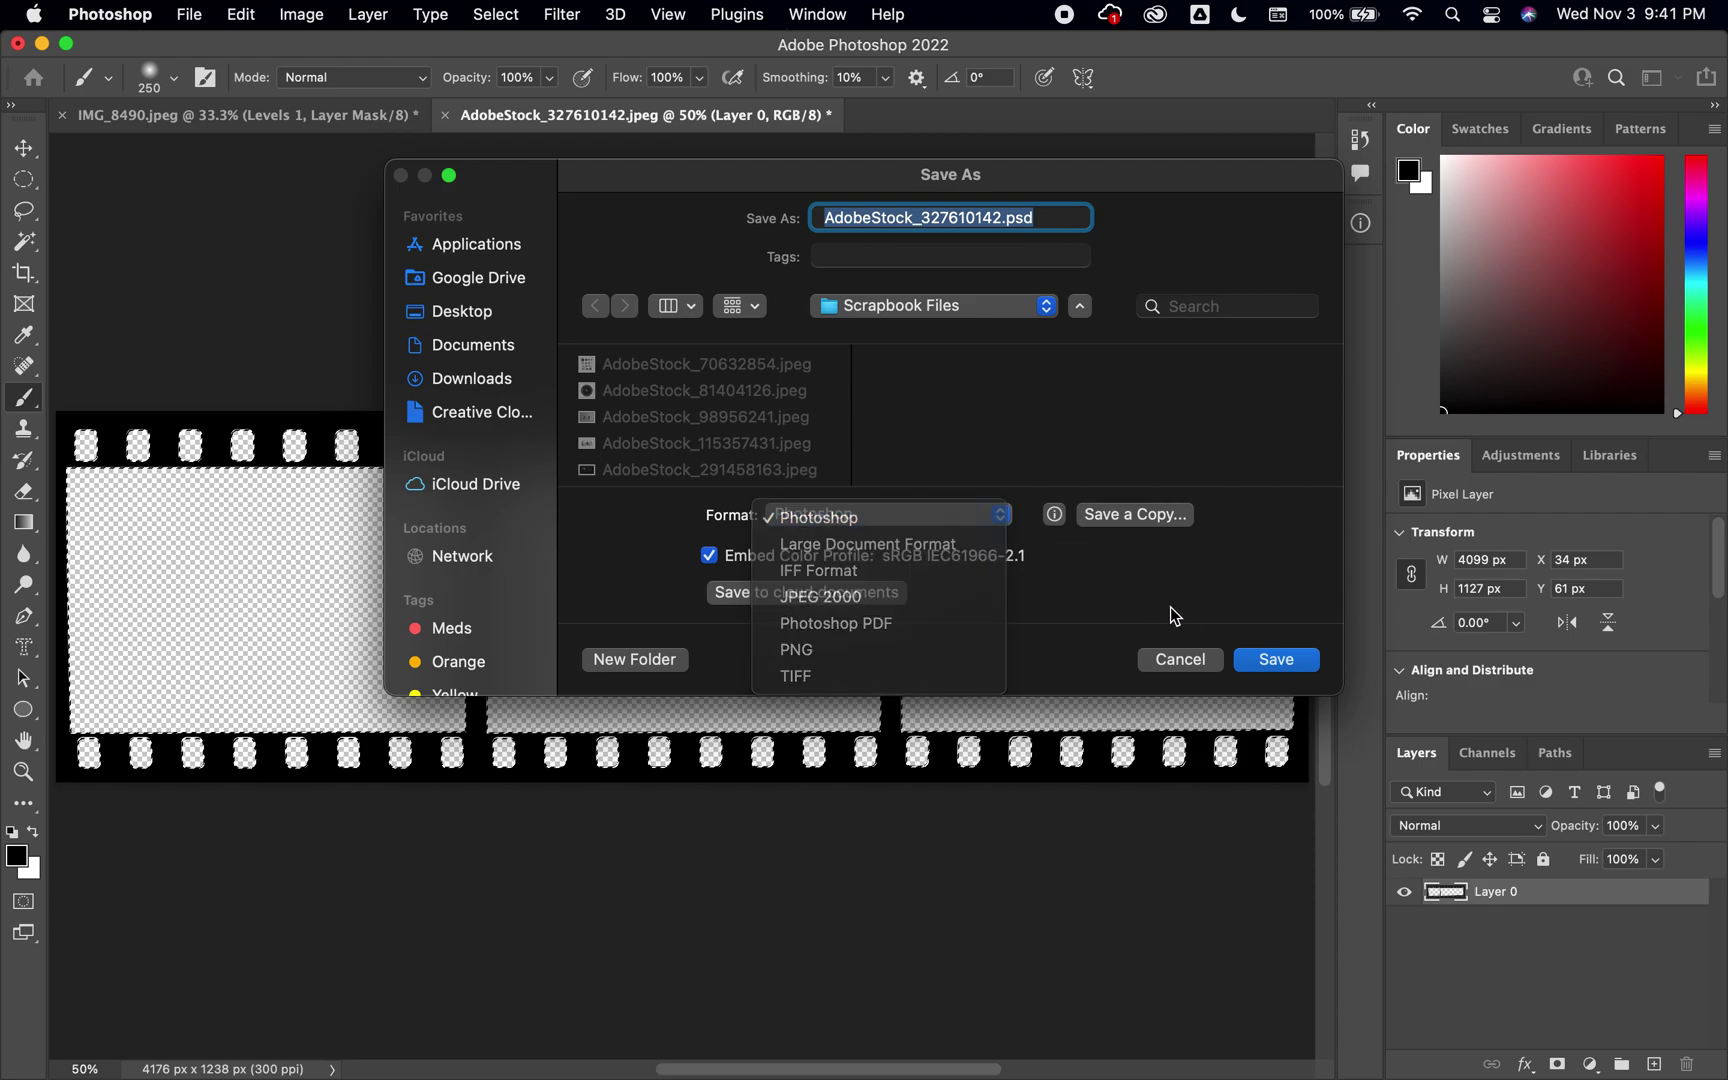
left_click(1300, 662)
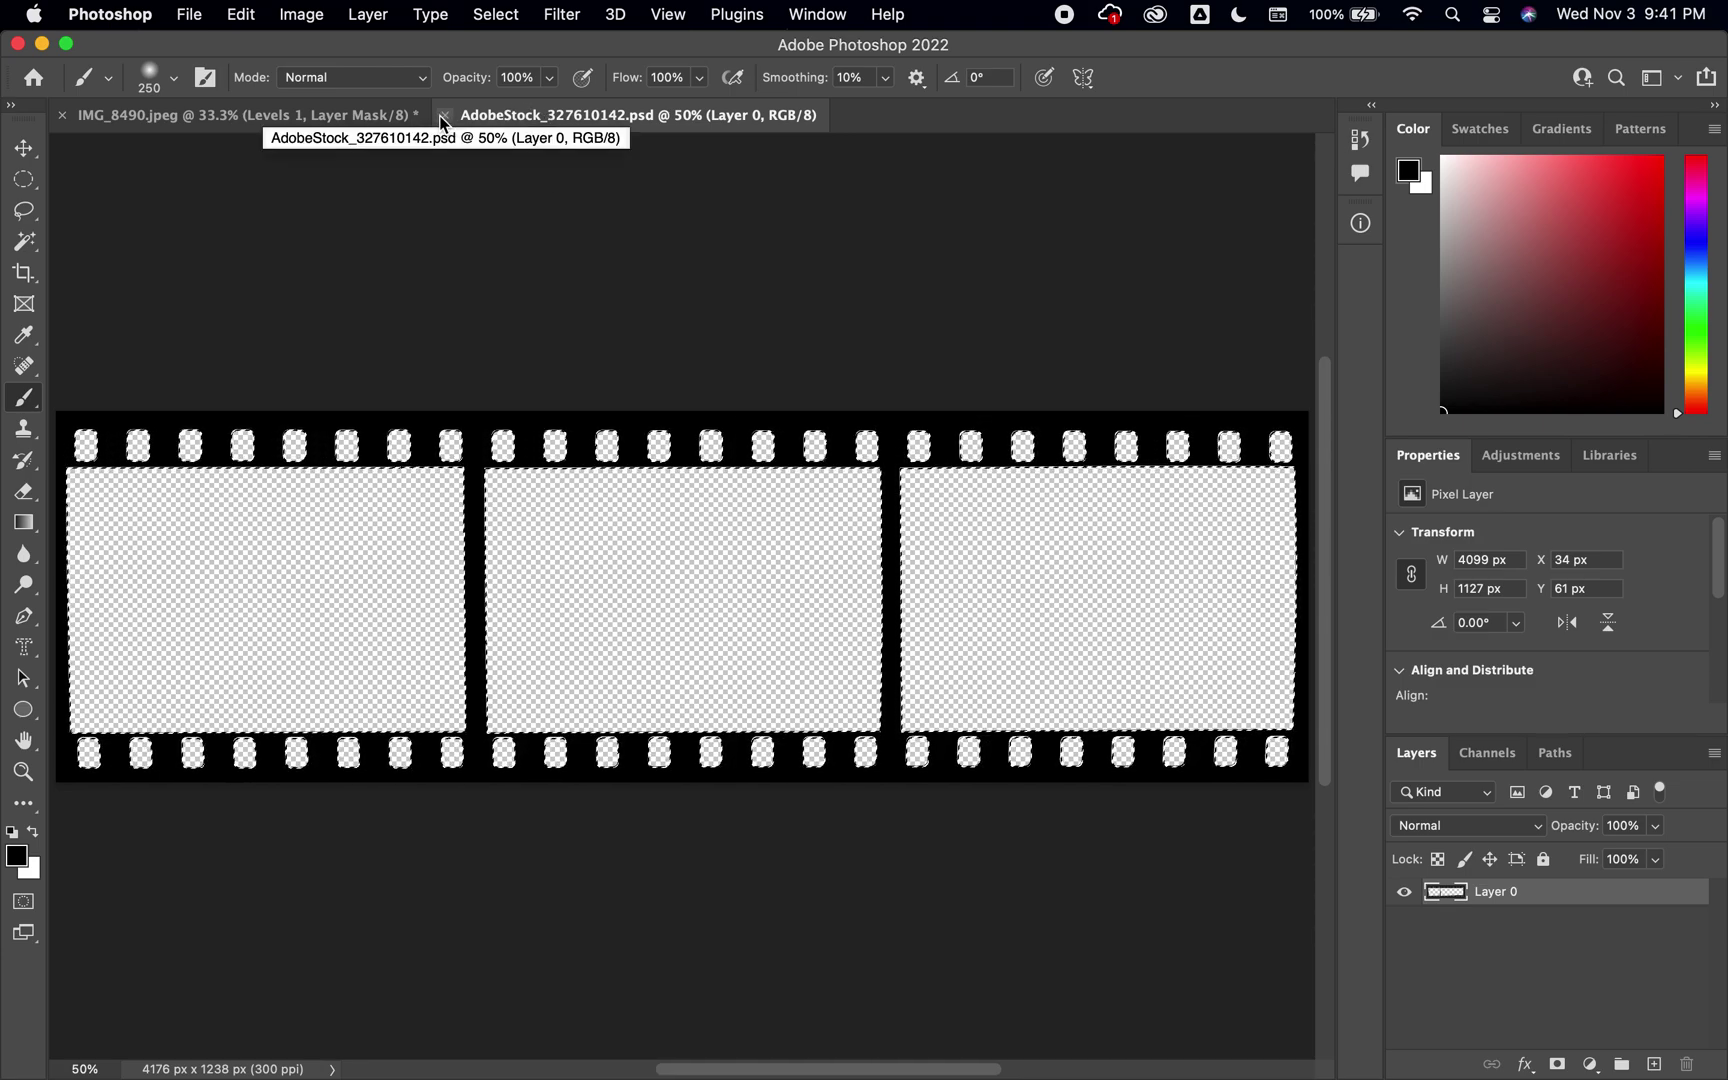
Step: Check the Scrapbook Files folder for the film strip's original JPEG and saved PSD, and close the film strip document
left_click(378, 113)
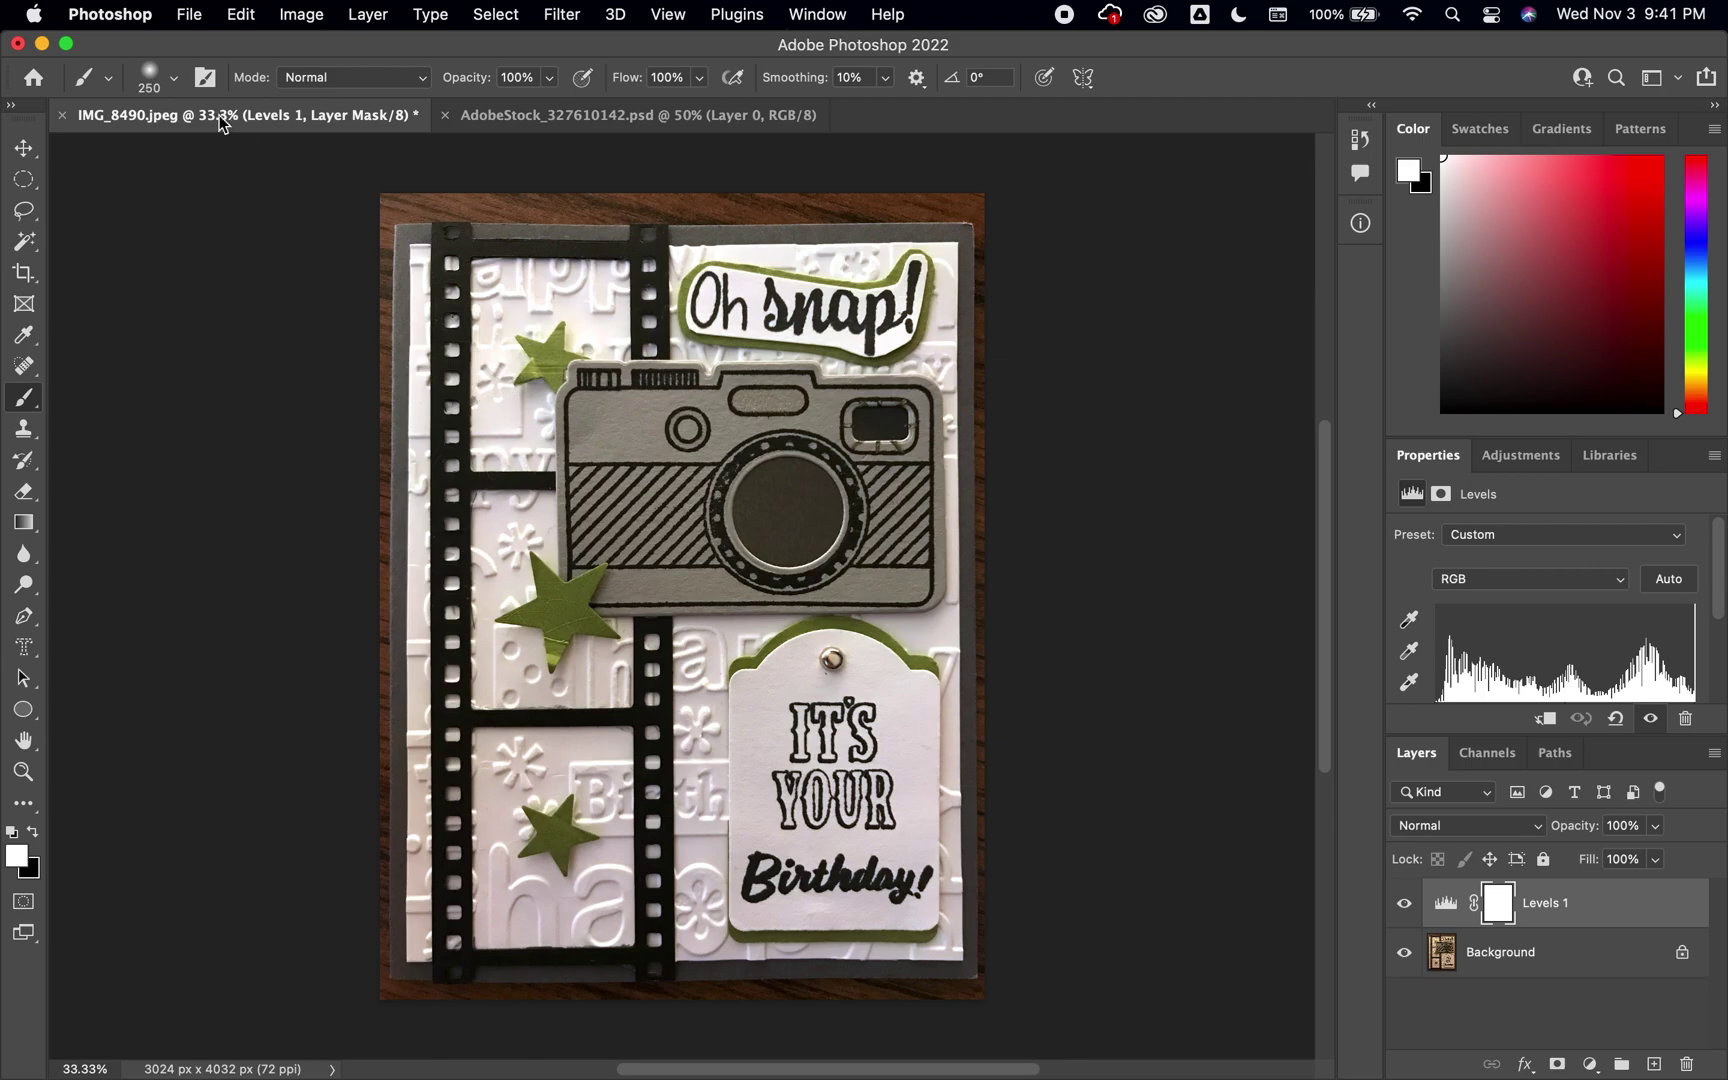
left_click(189, 14)
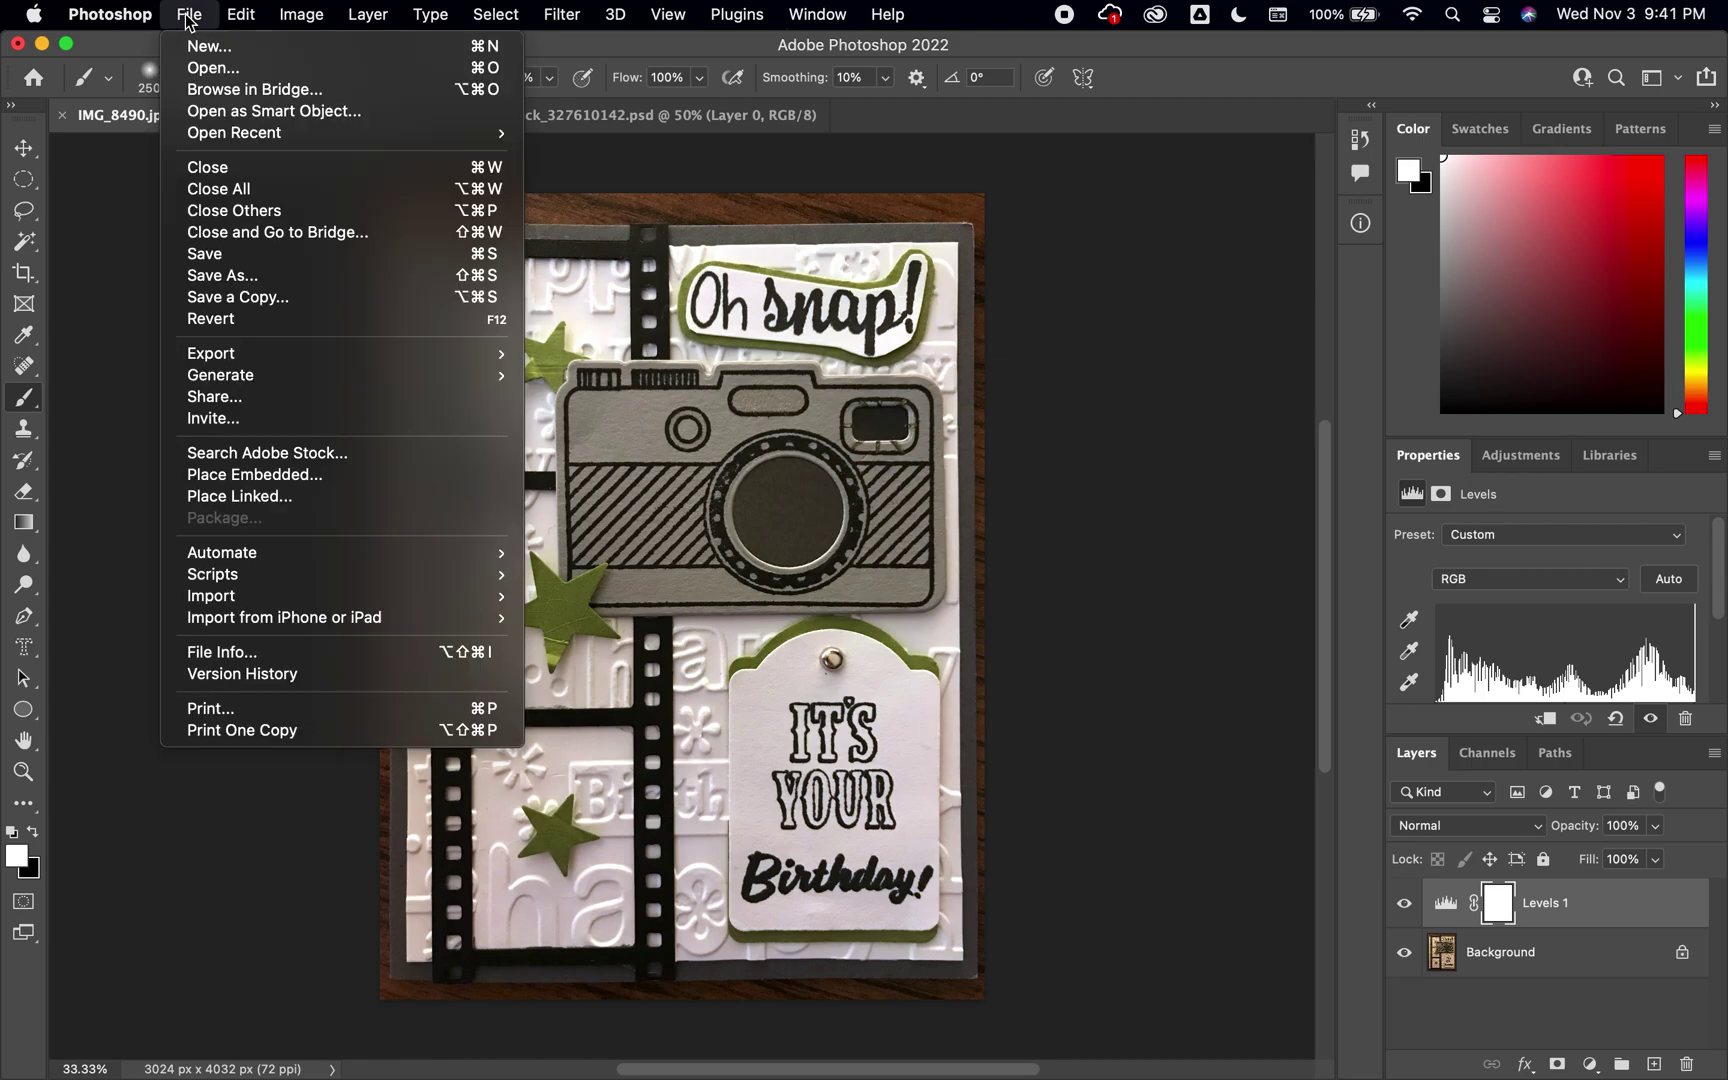
left_click(225, 68)
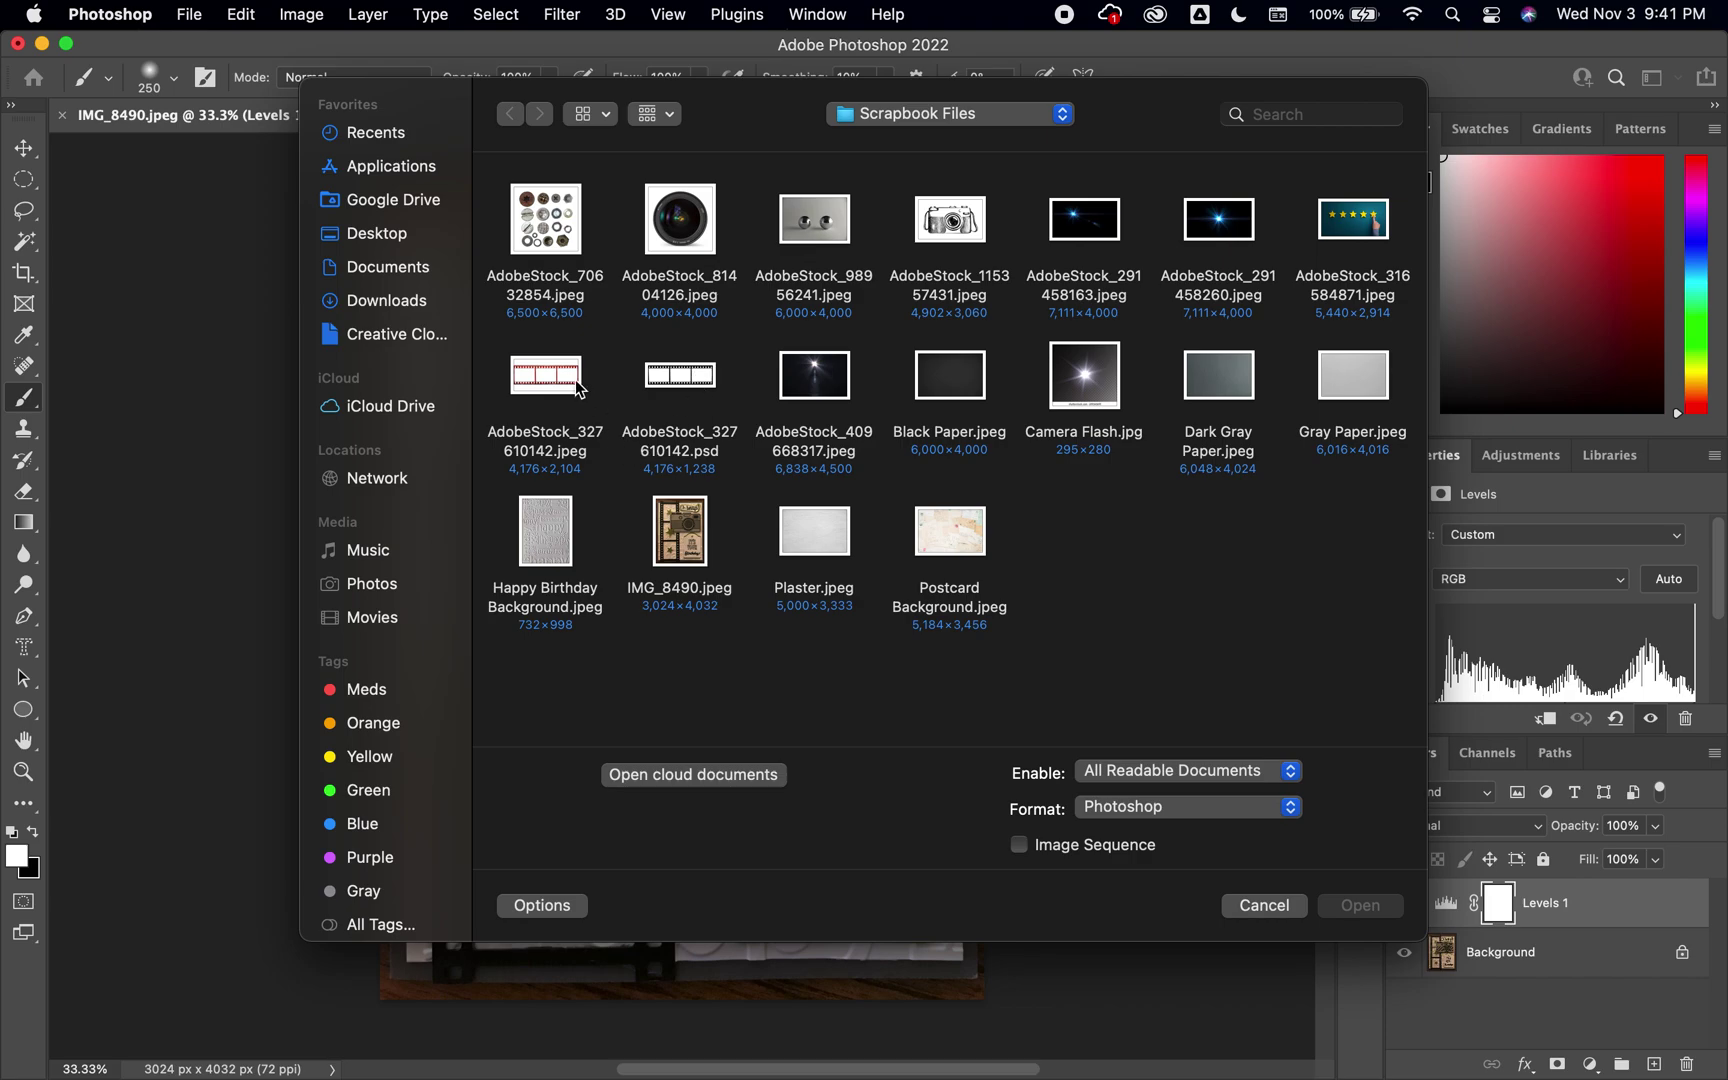
left_click(560, 390)
left_click(700, 395)
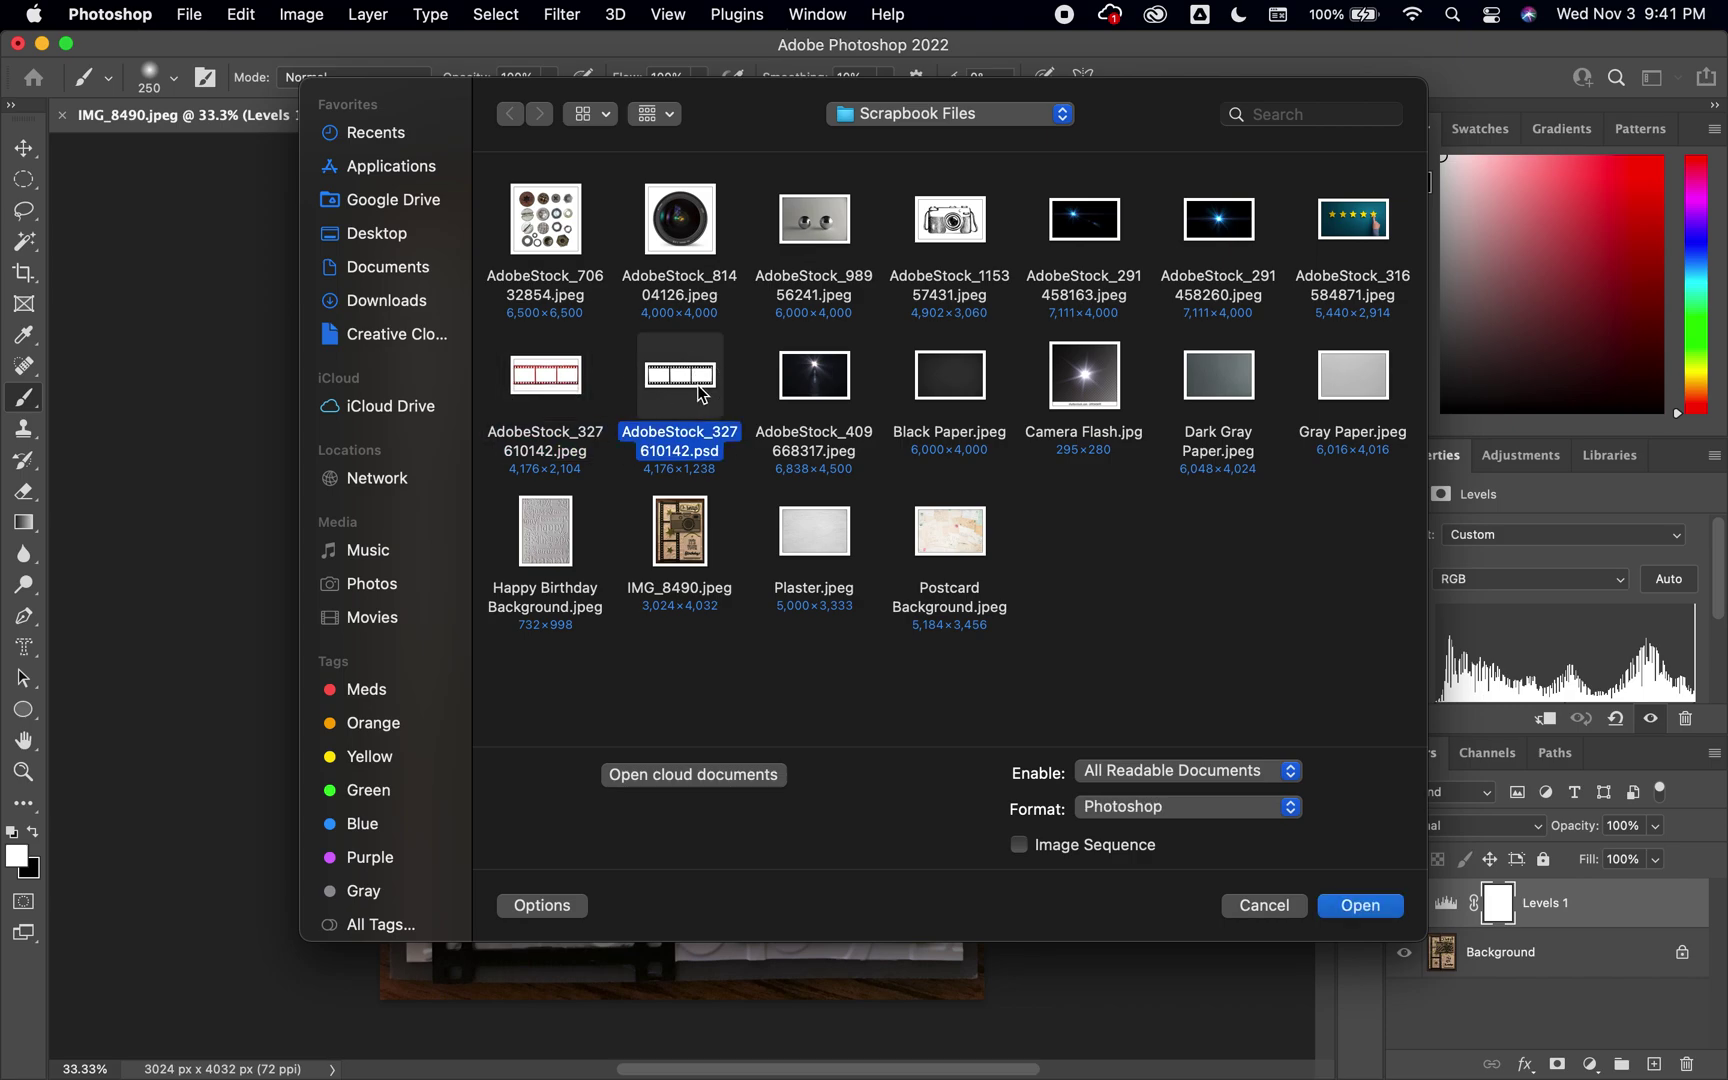
key("Return")
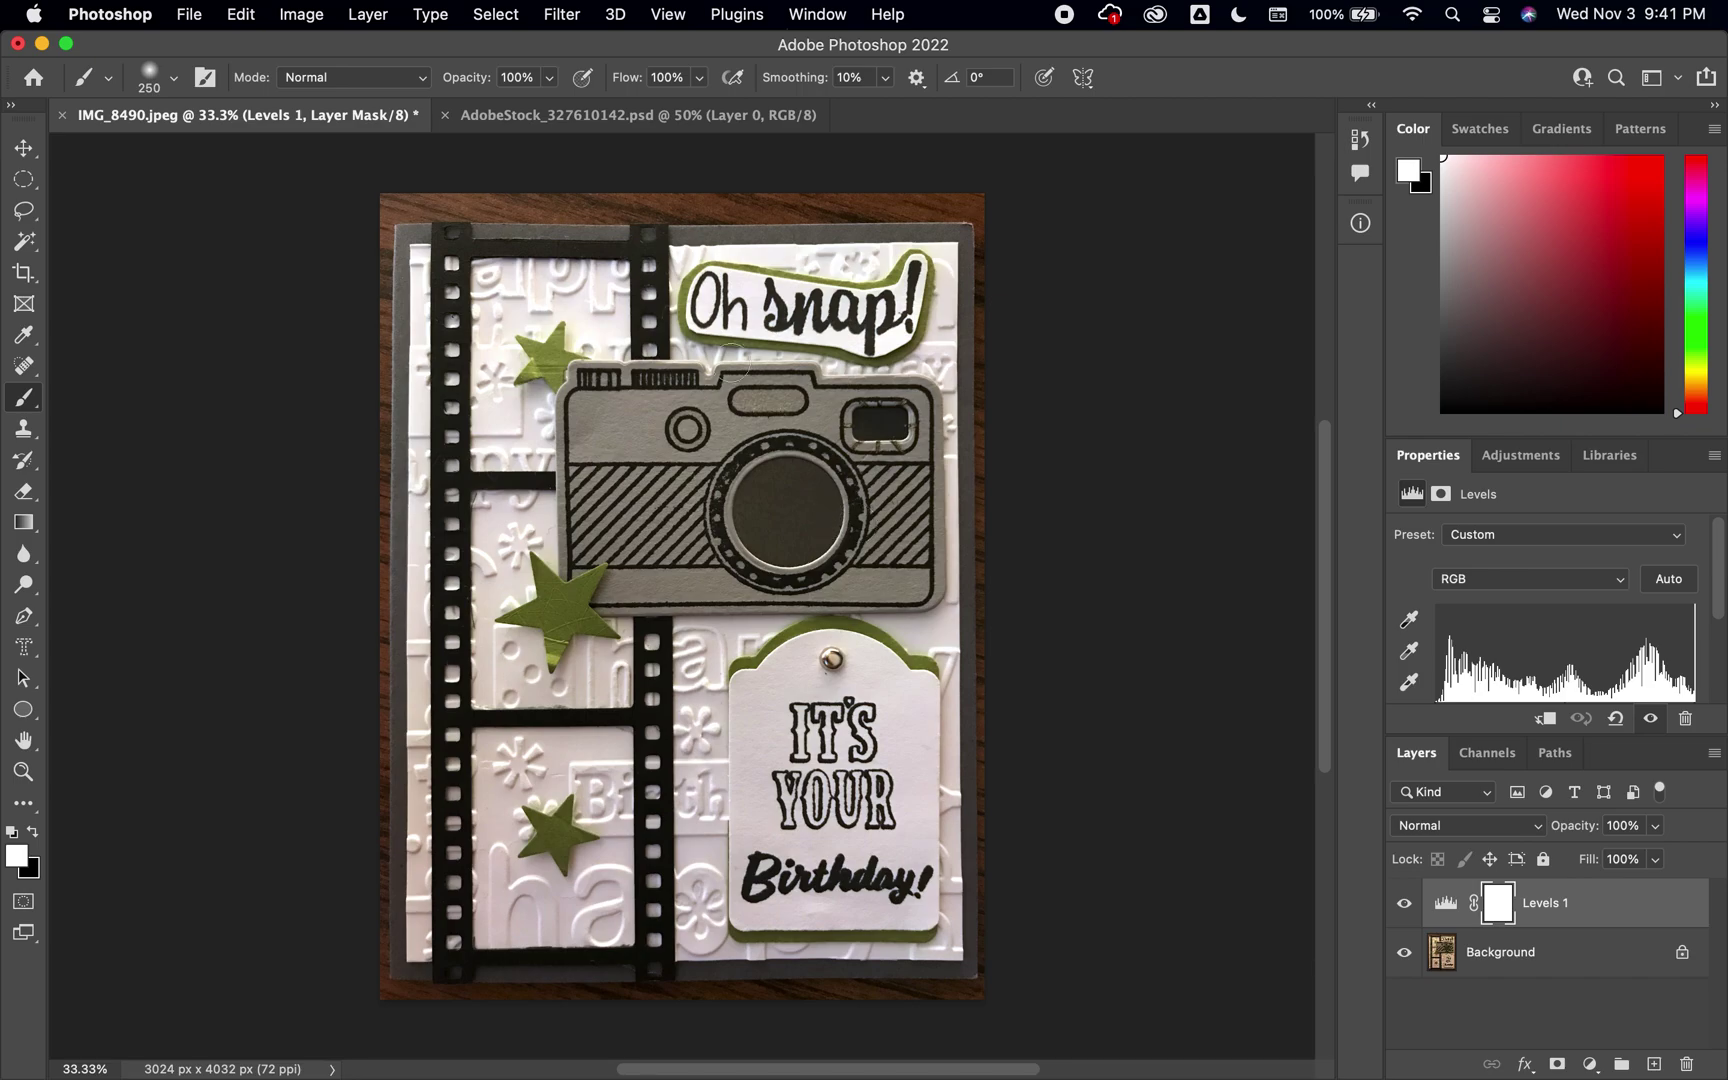
left_click(550, 115)
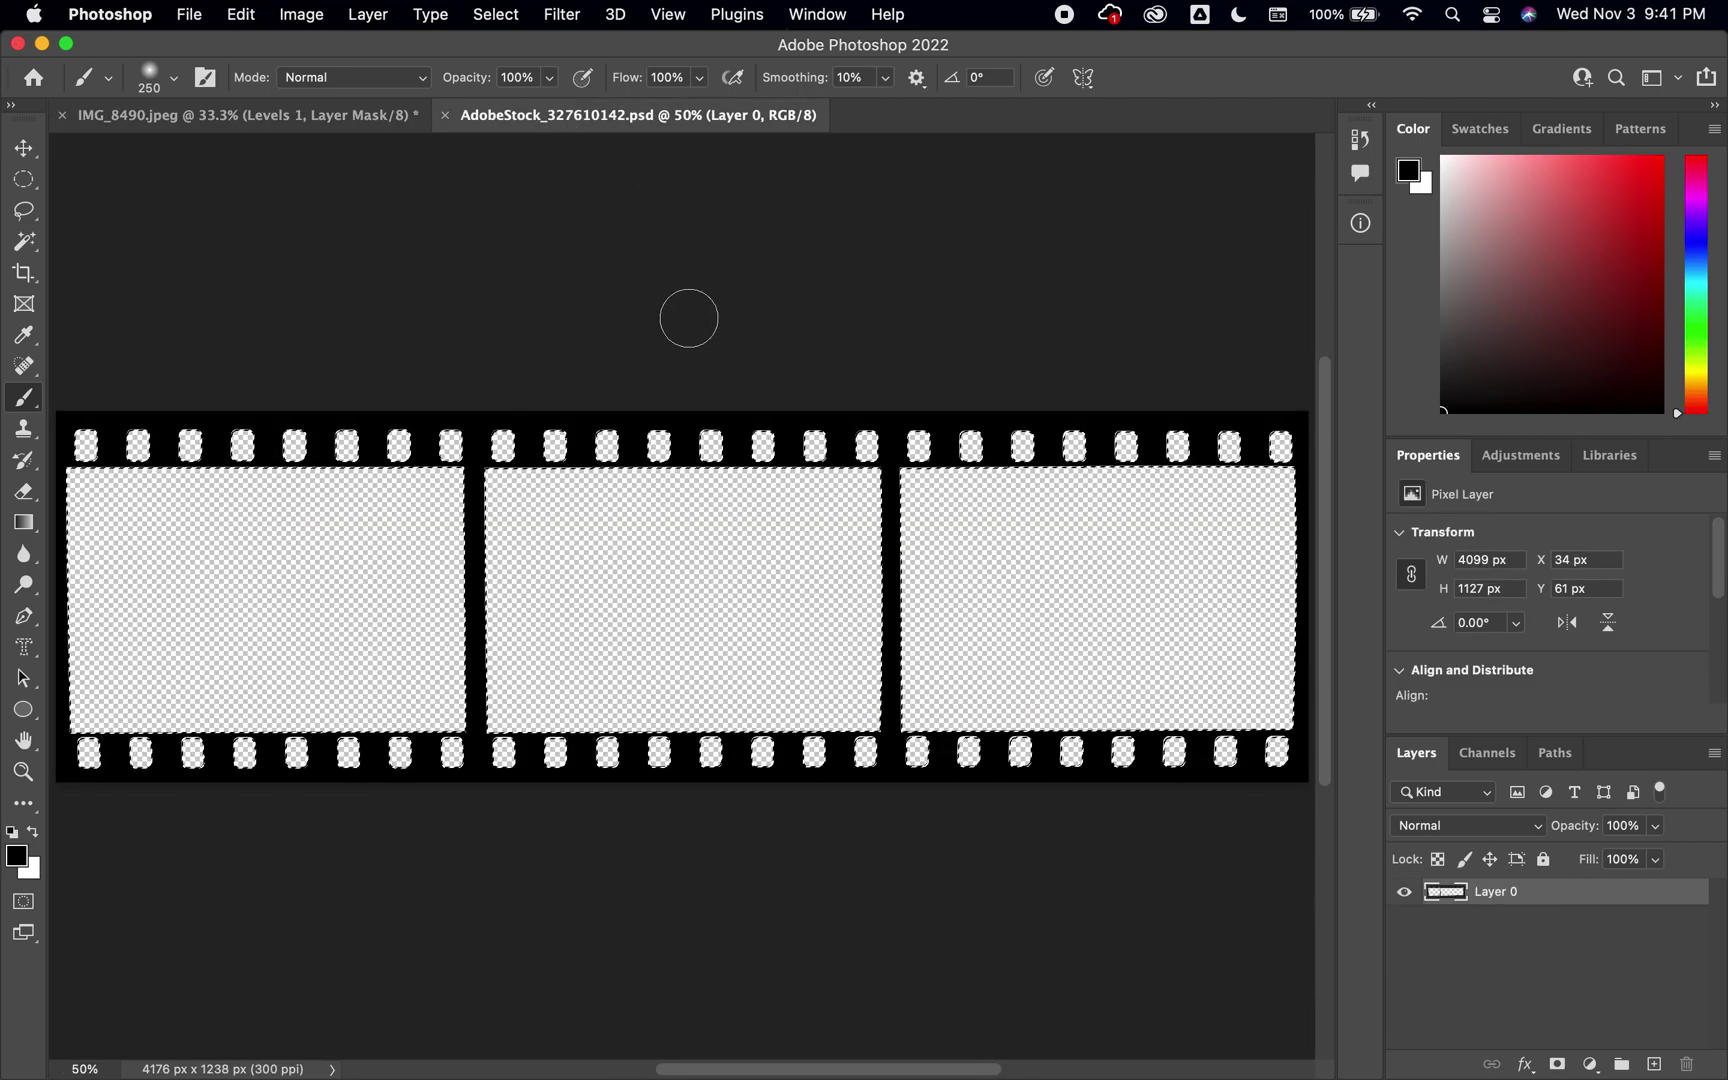
left_click(444, 115)
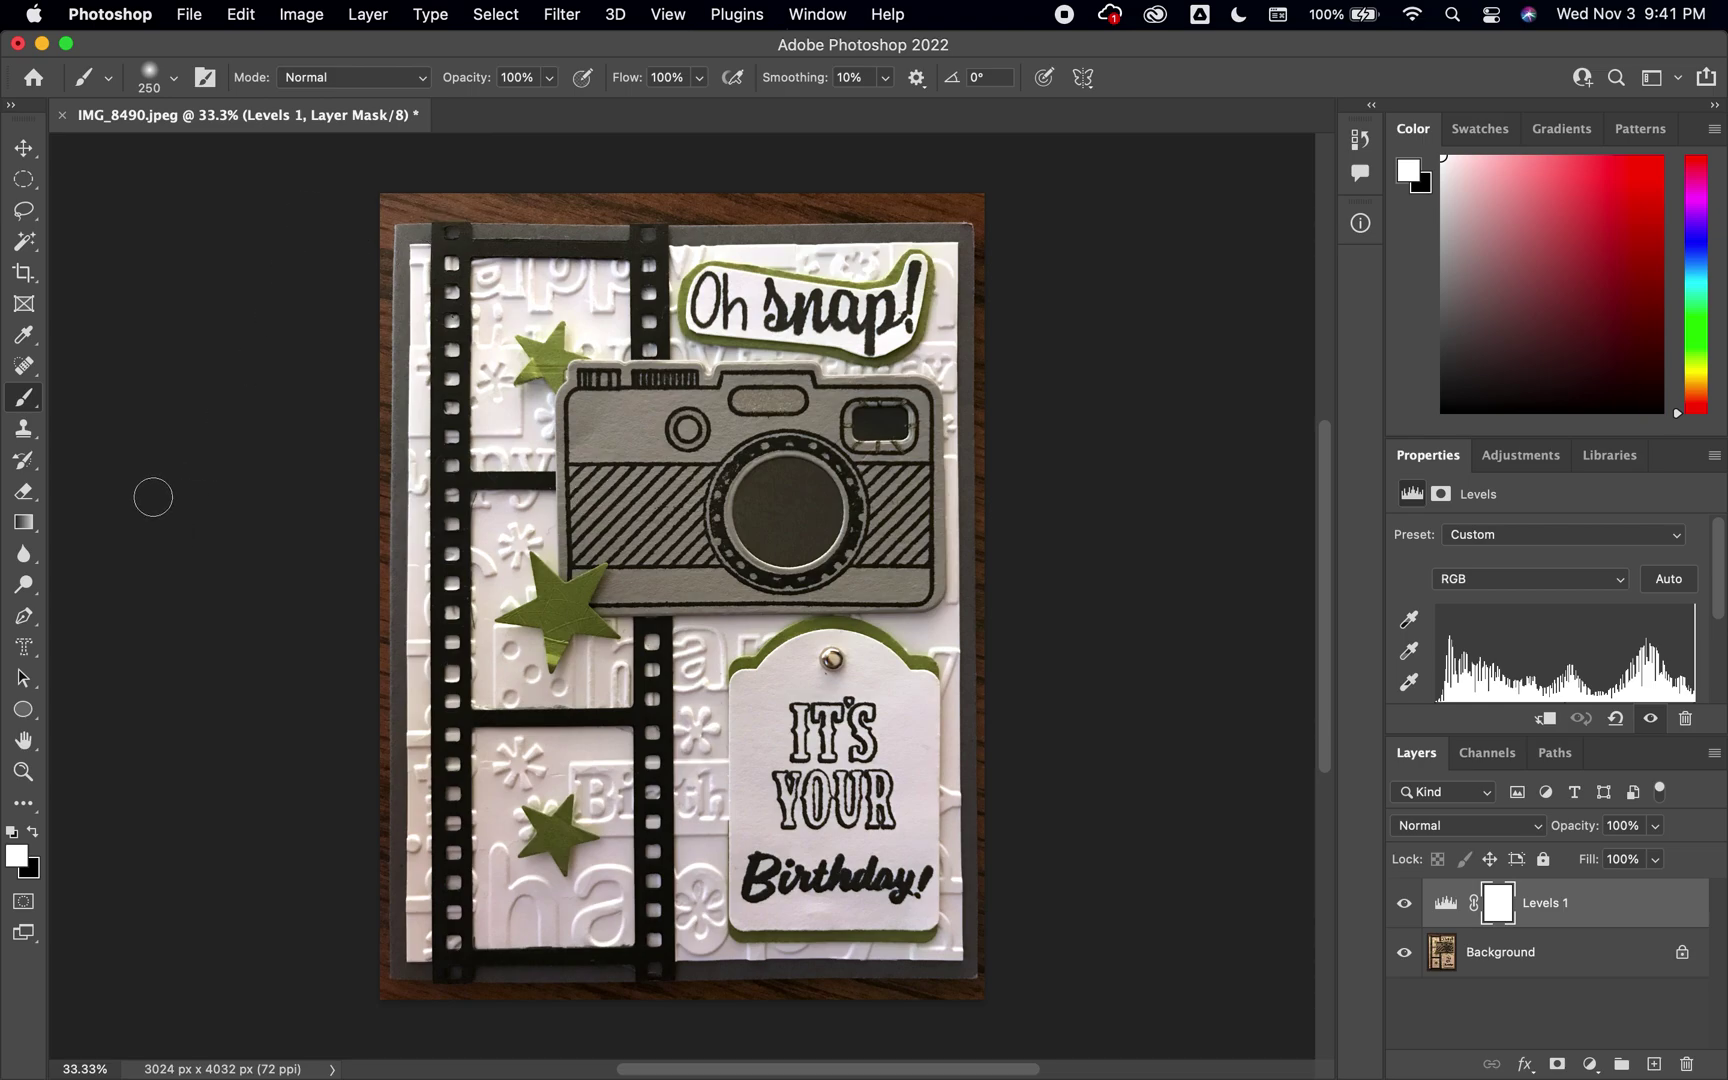
Step: Switch to the Scrapbook Files folder in Finder and preview the camera drawing AdobeStock_115357431.jpeg
left_click(44, 44)
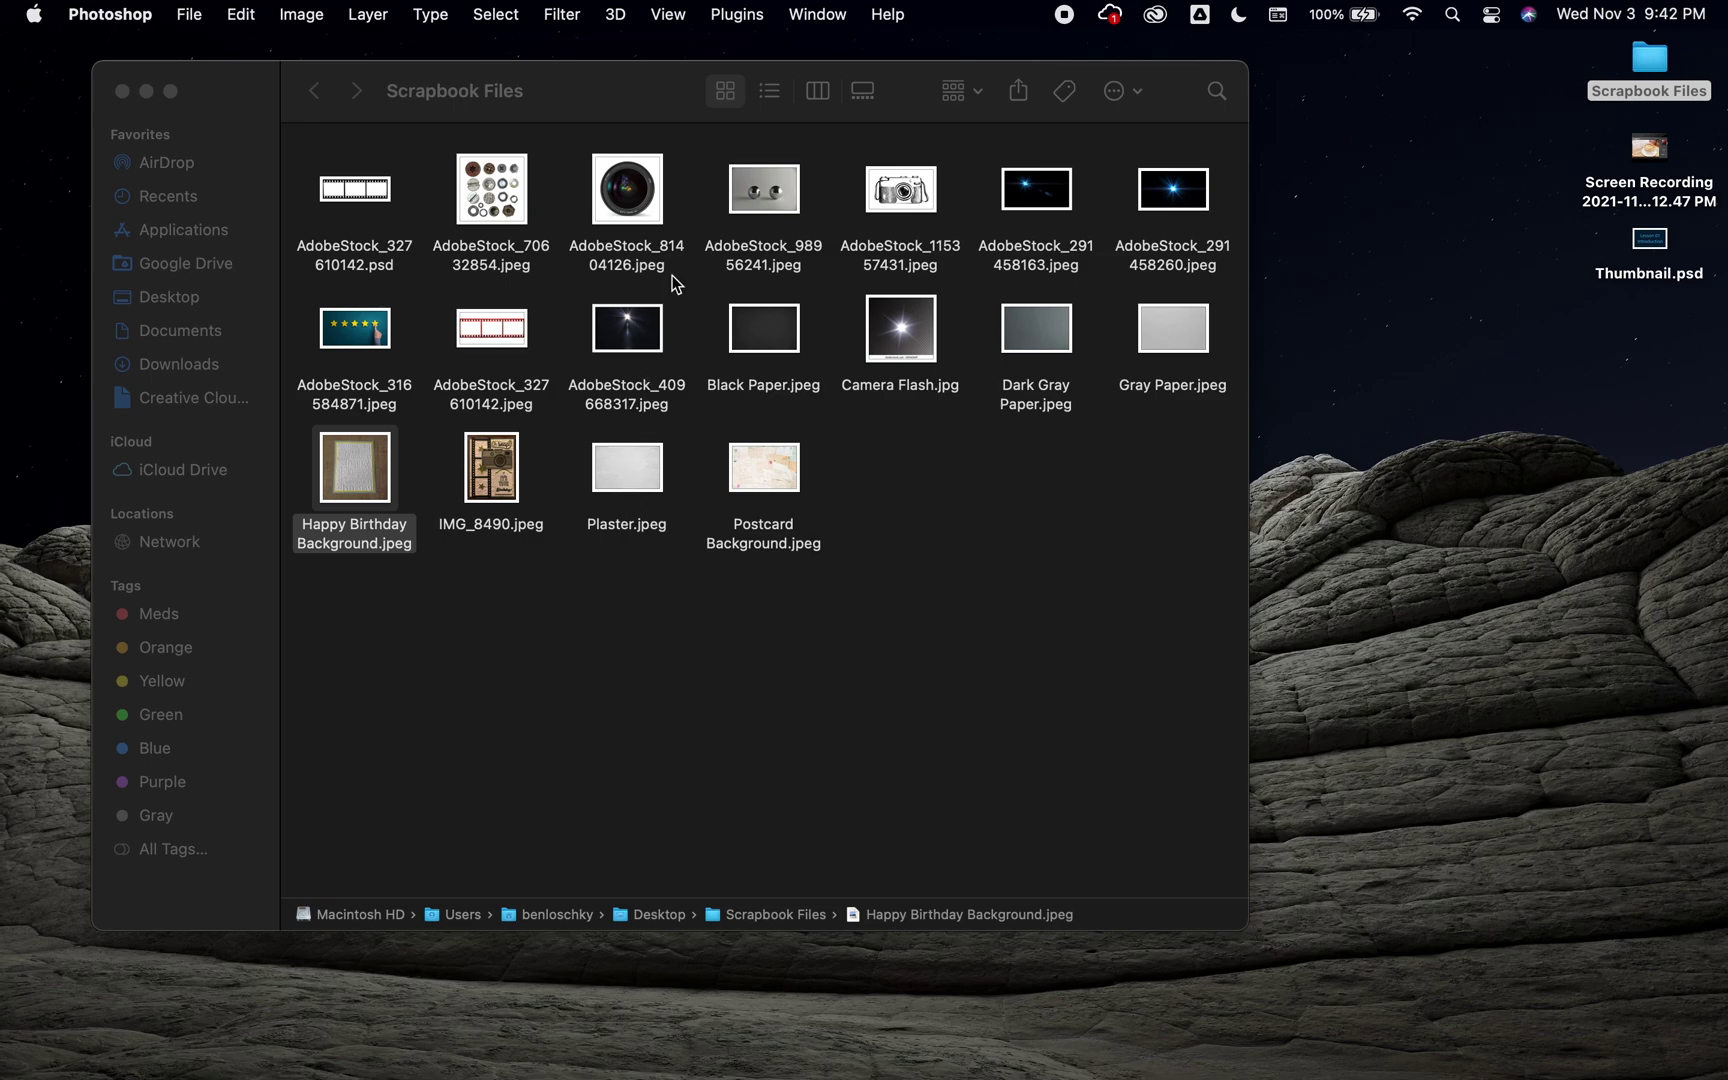
double_click(921, 197)
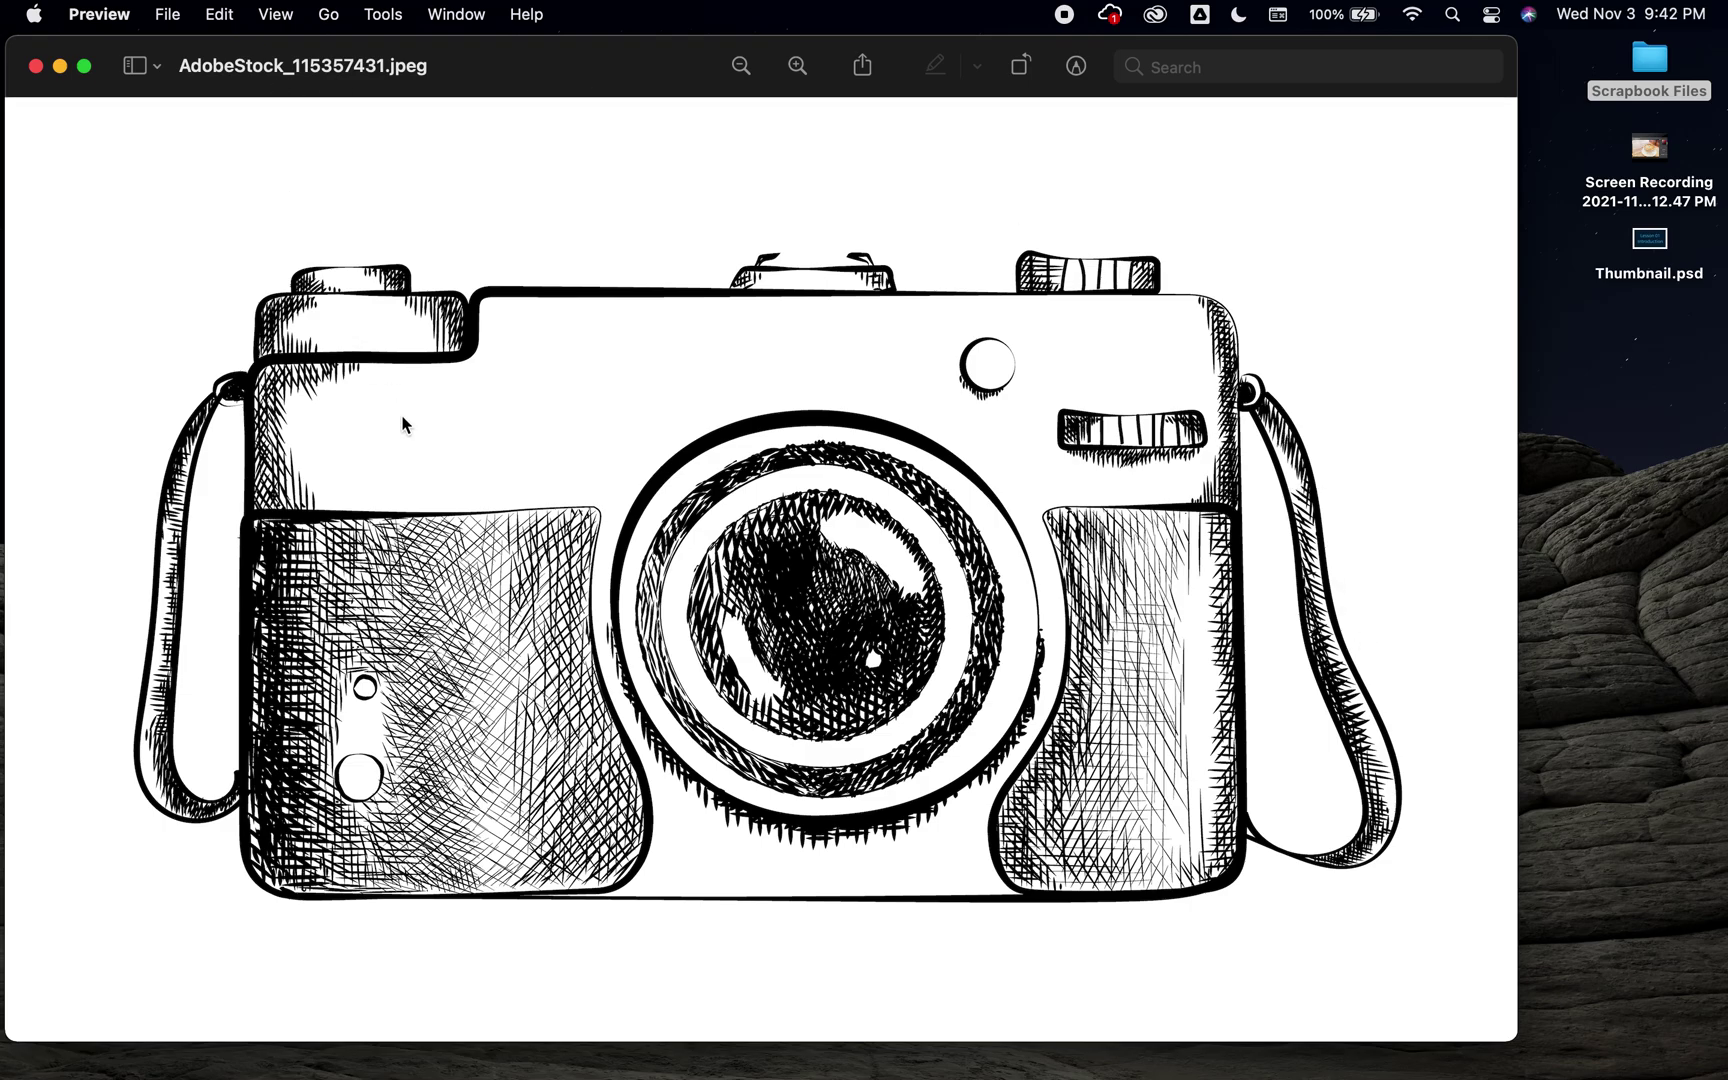
left_click(60, 67)
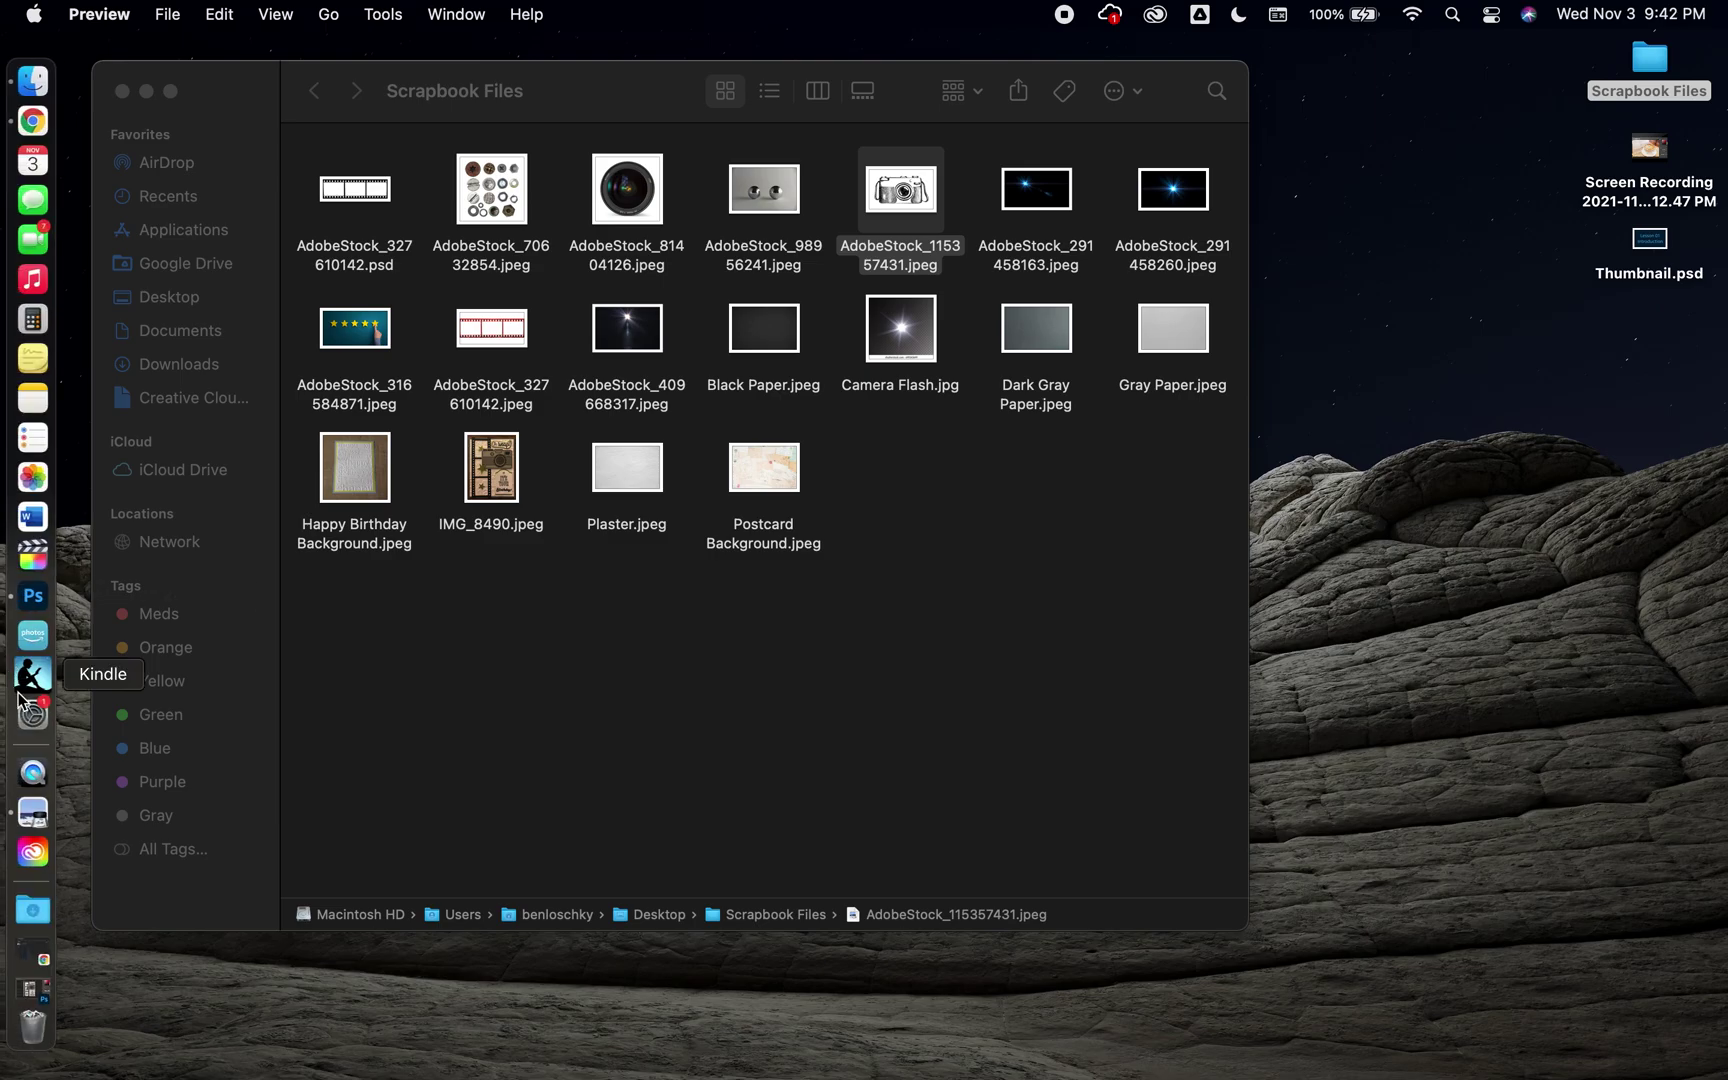
Step: Return to Photoshop and open the camera drawing AdobeStock_115357431.jpeg
left_click(25, 605)
left_click(189, 14)
left_click(202, 72)
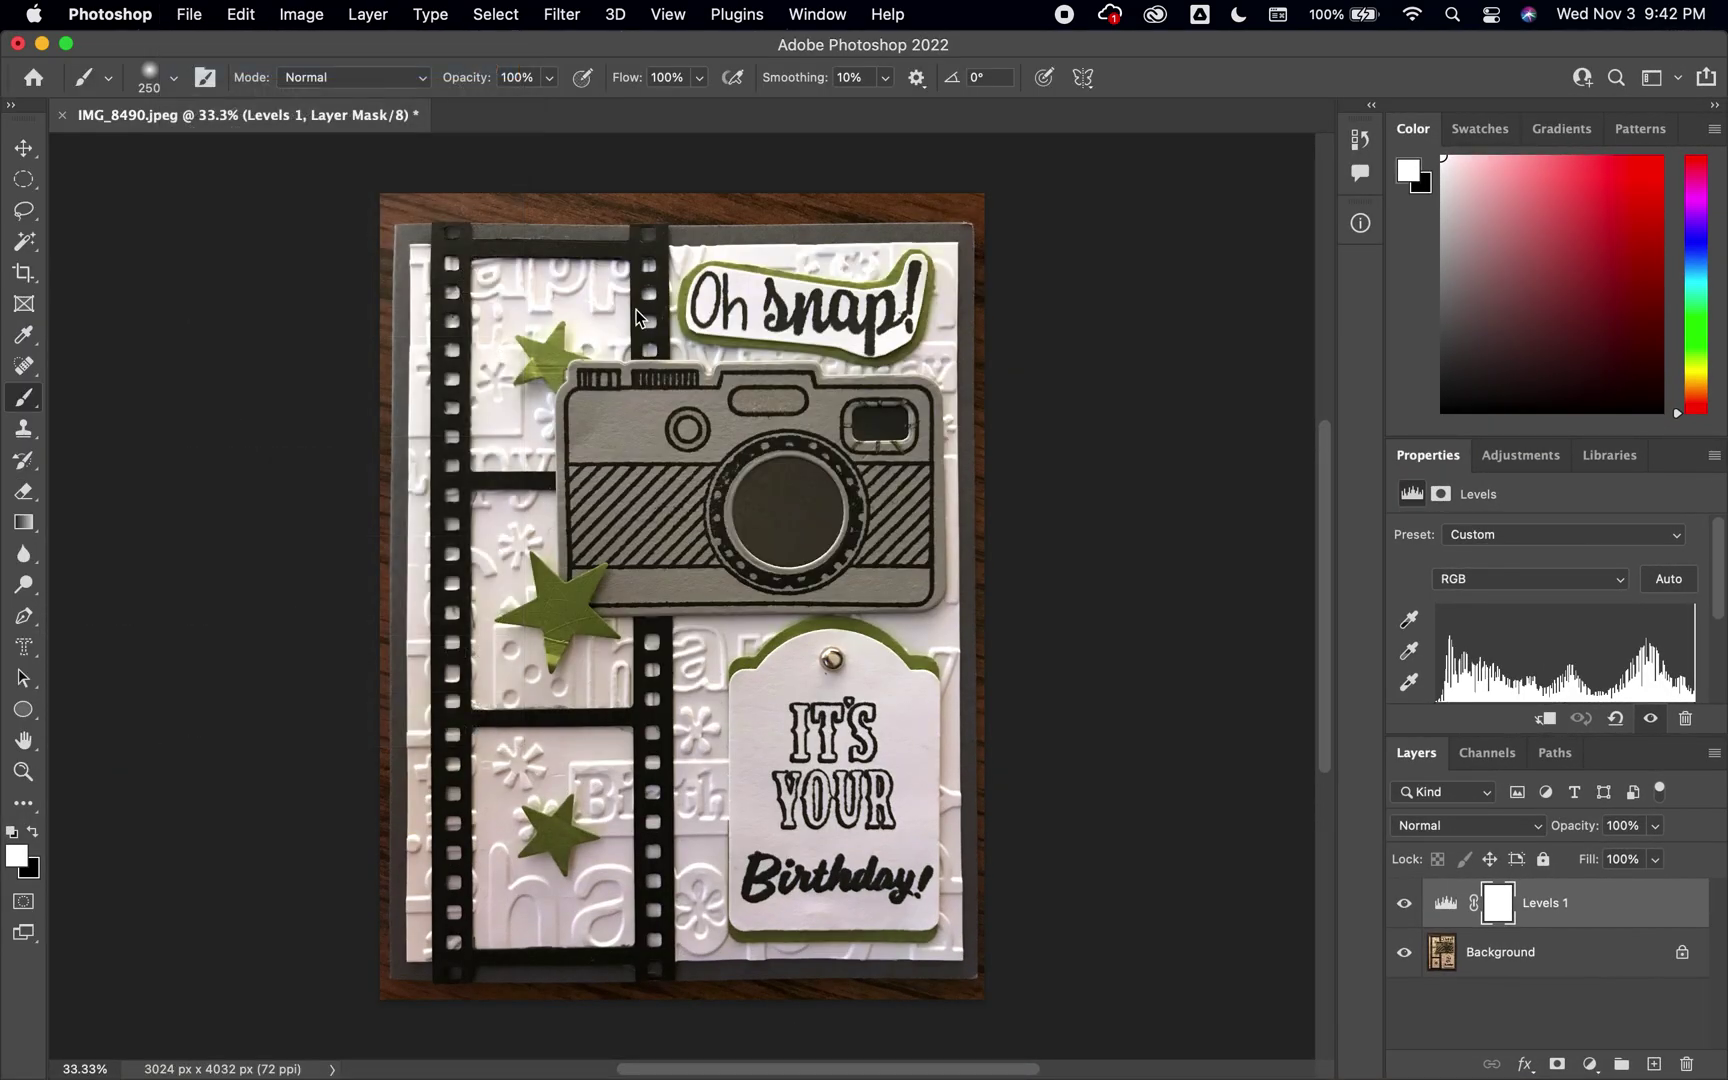
double_click(944, 235)
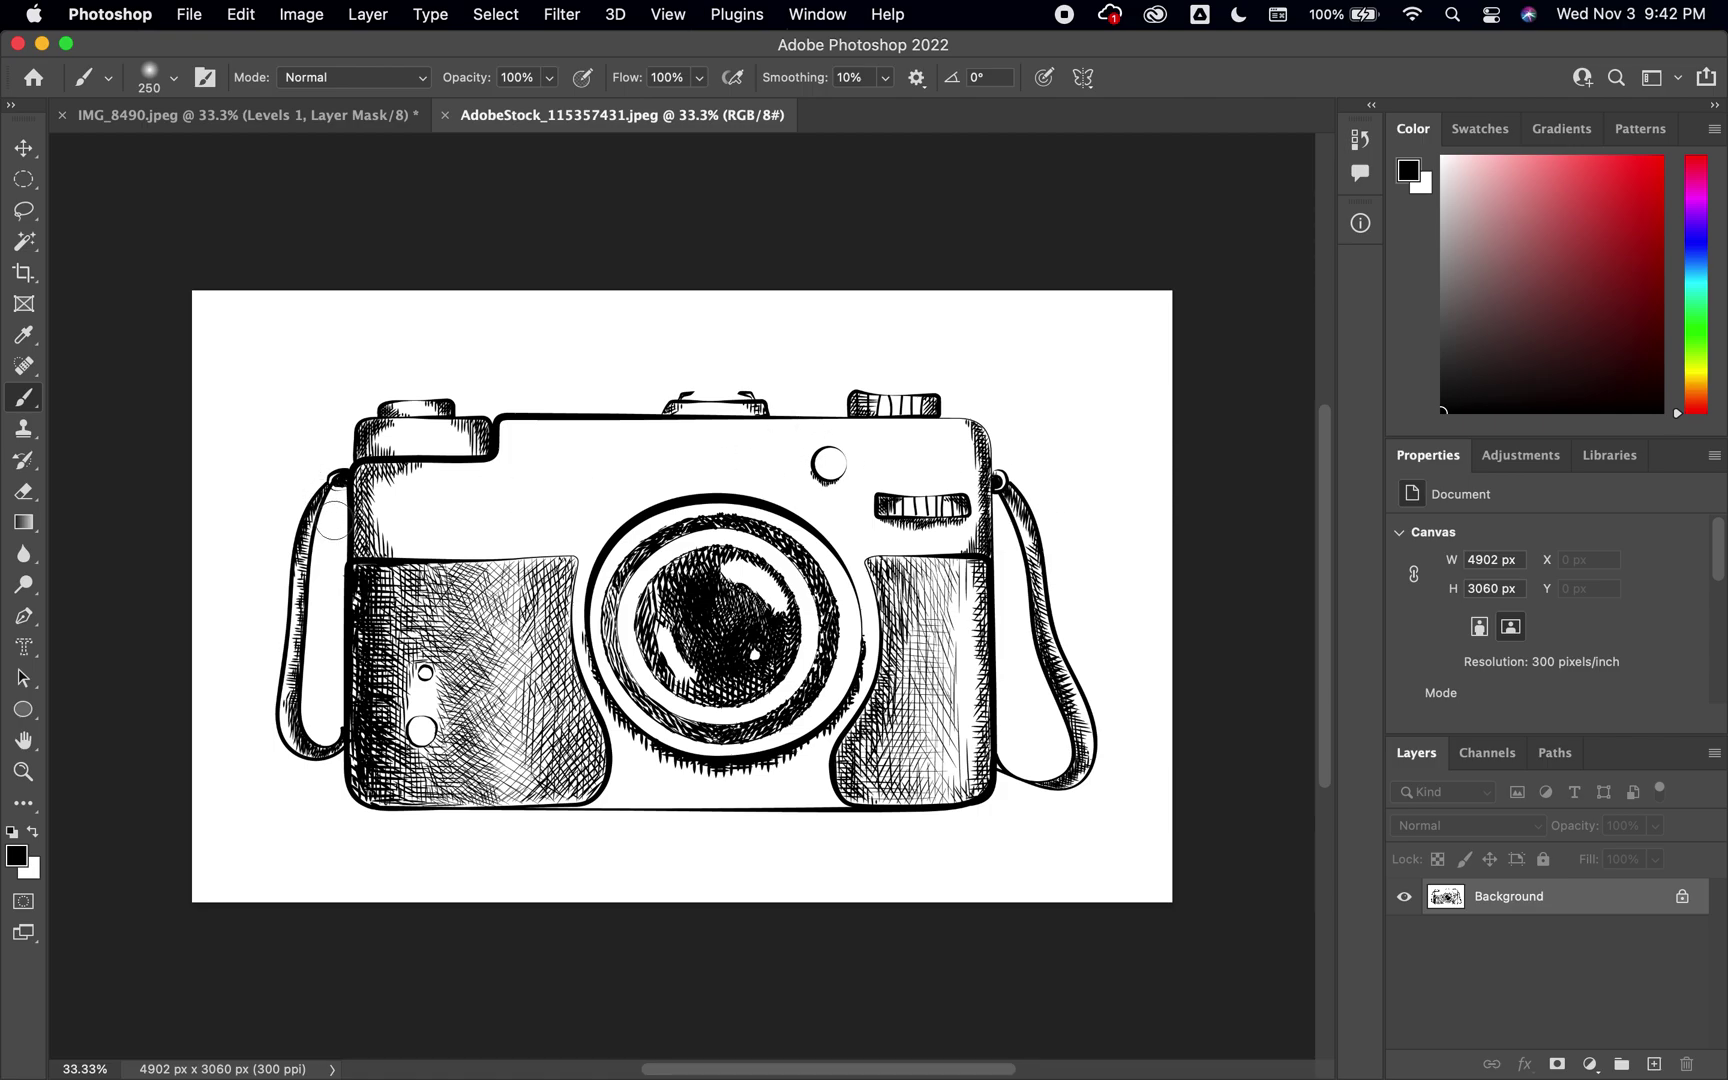
Step: Outline the strap's attachment at the camera's upper left edge with the Polygonal Lasso, erase it and clear the selection
key("super+1")
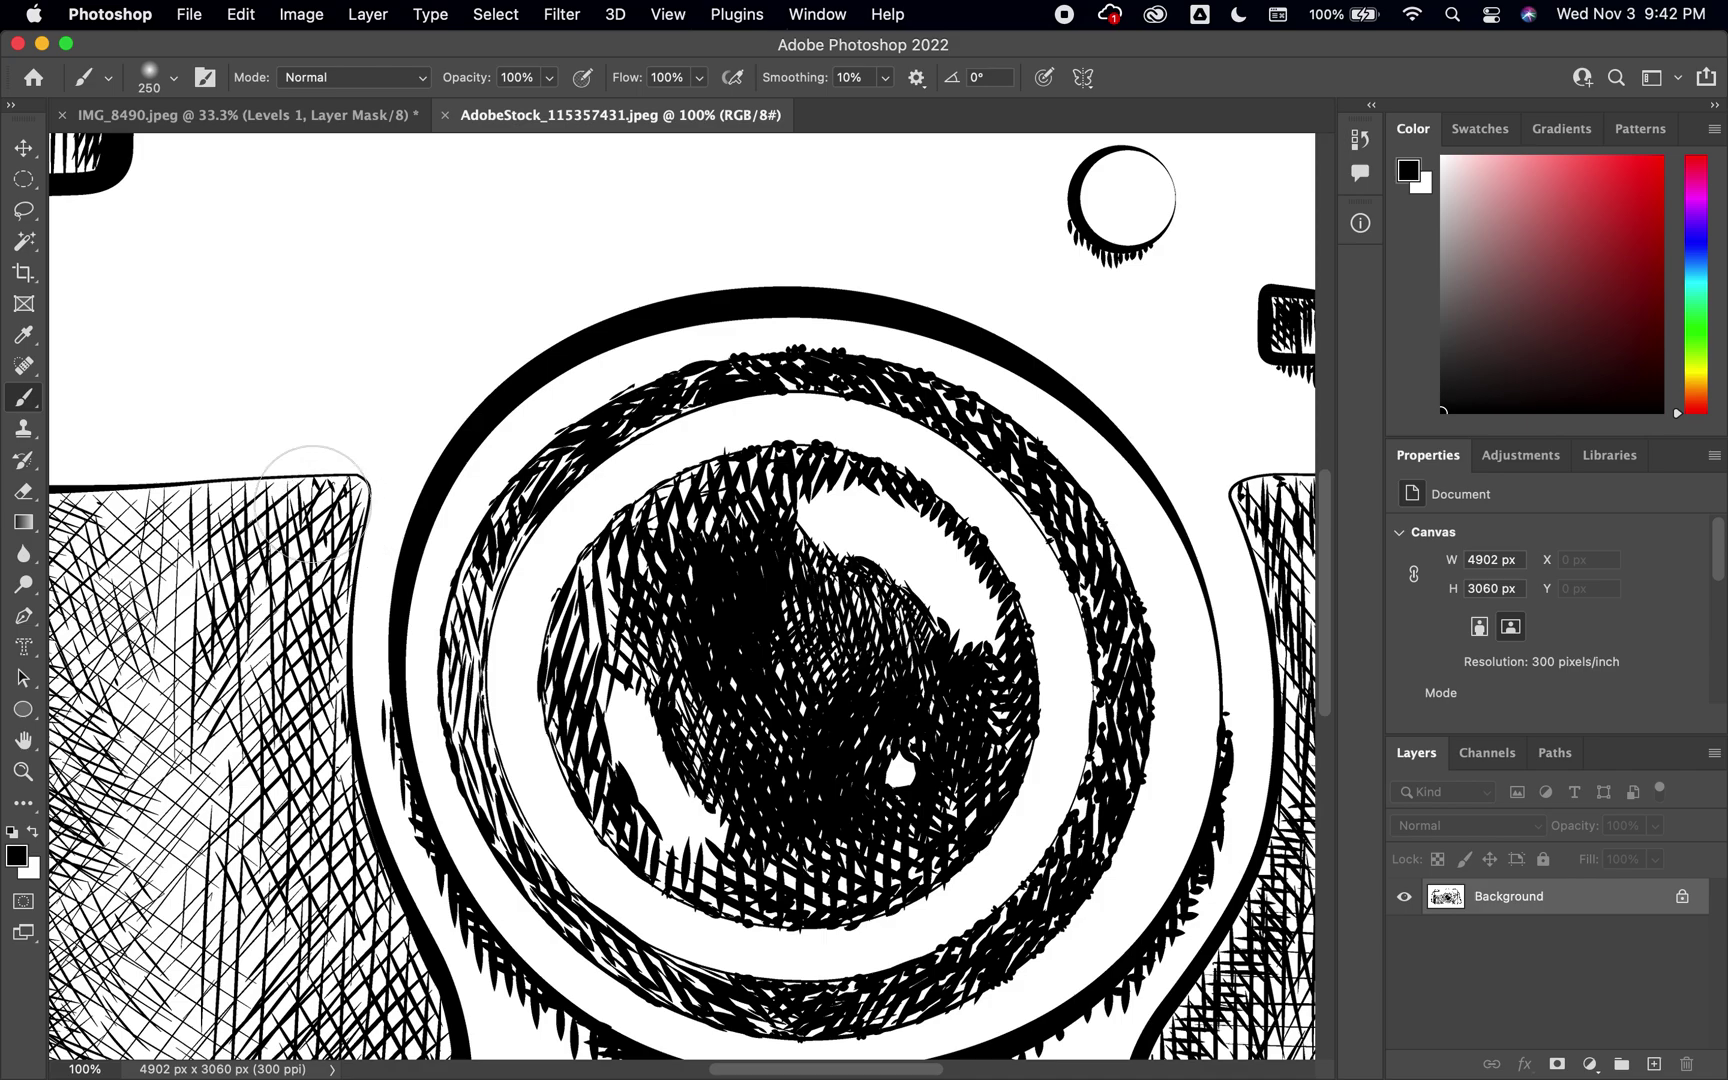
left_click_drag(313, 495, 928, 545)
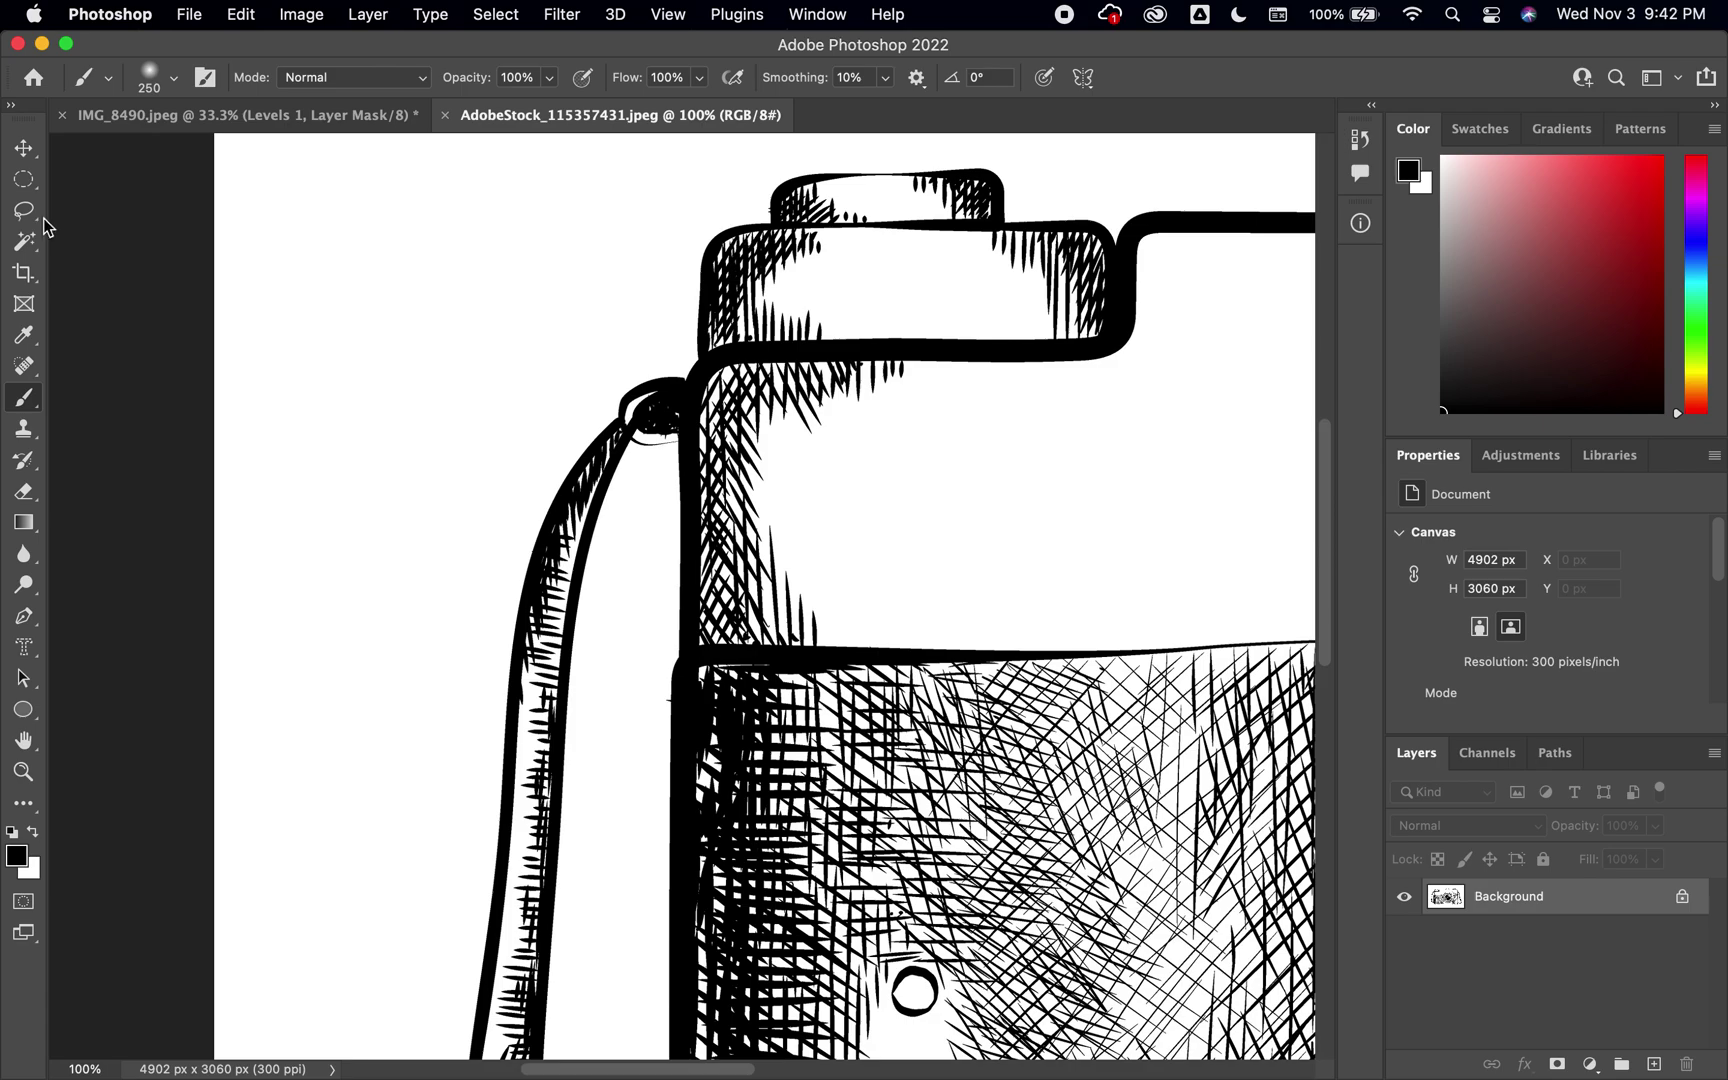
left_click(23, 210)
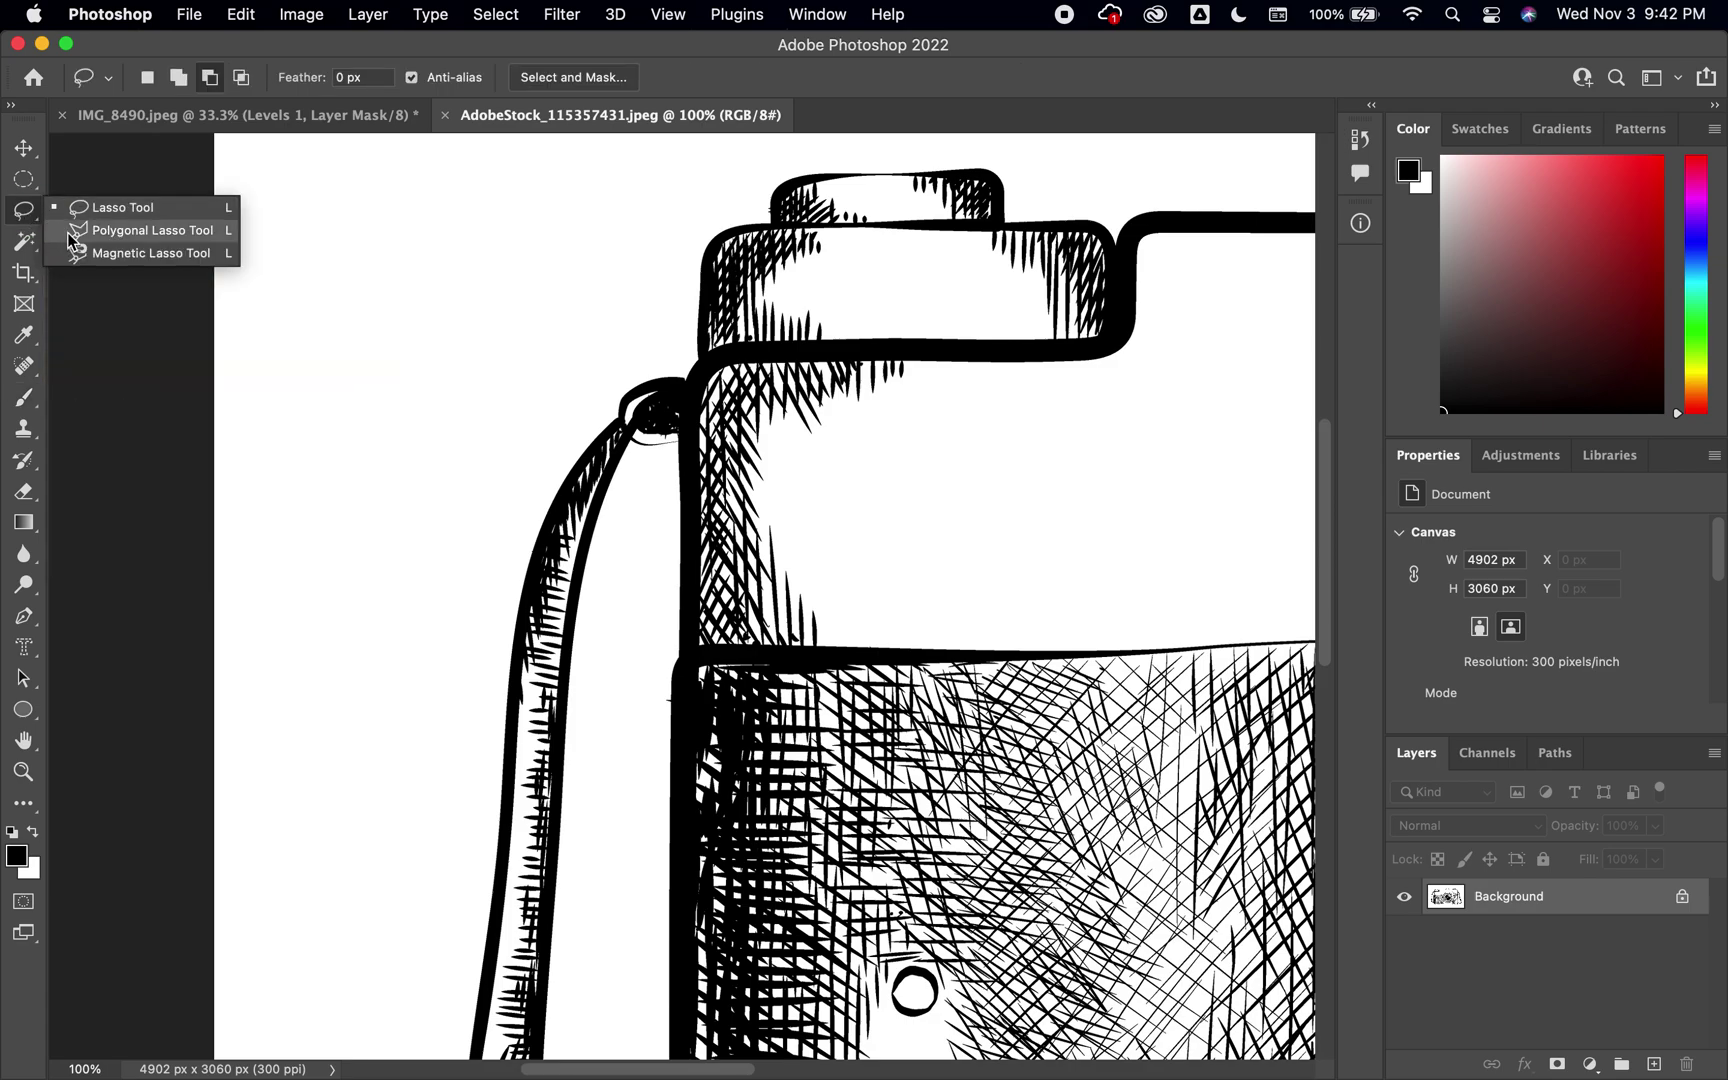
left_click(112, 235)
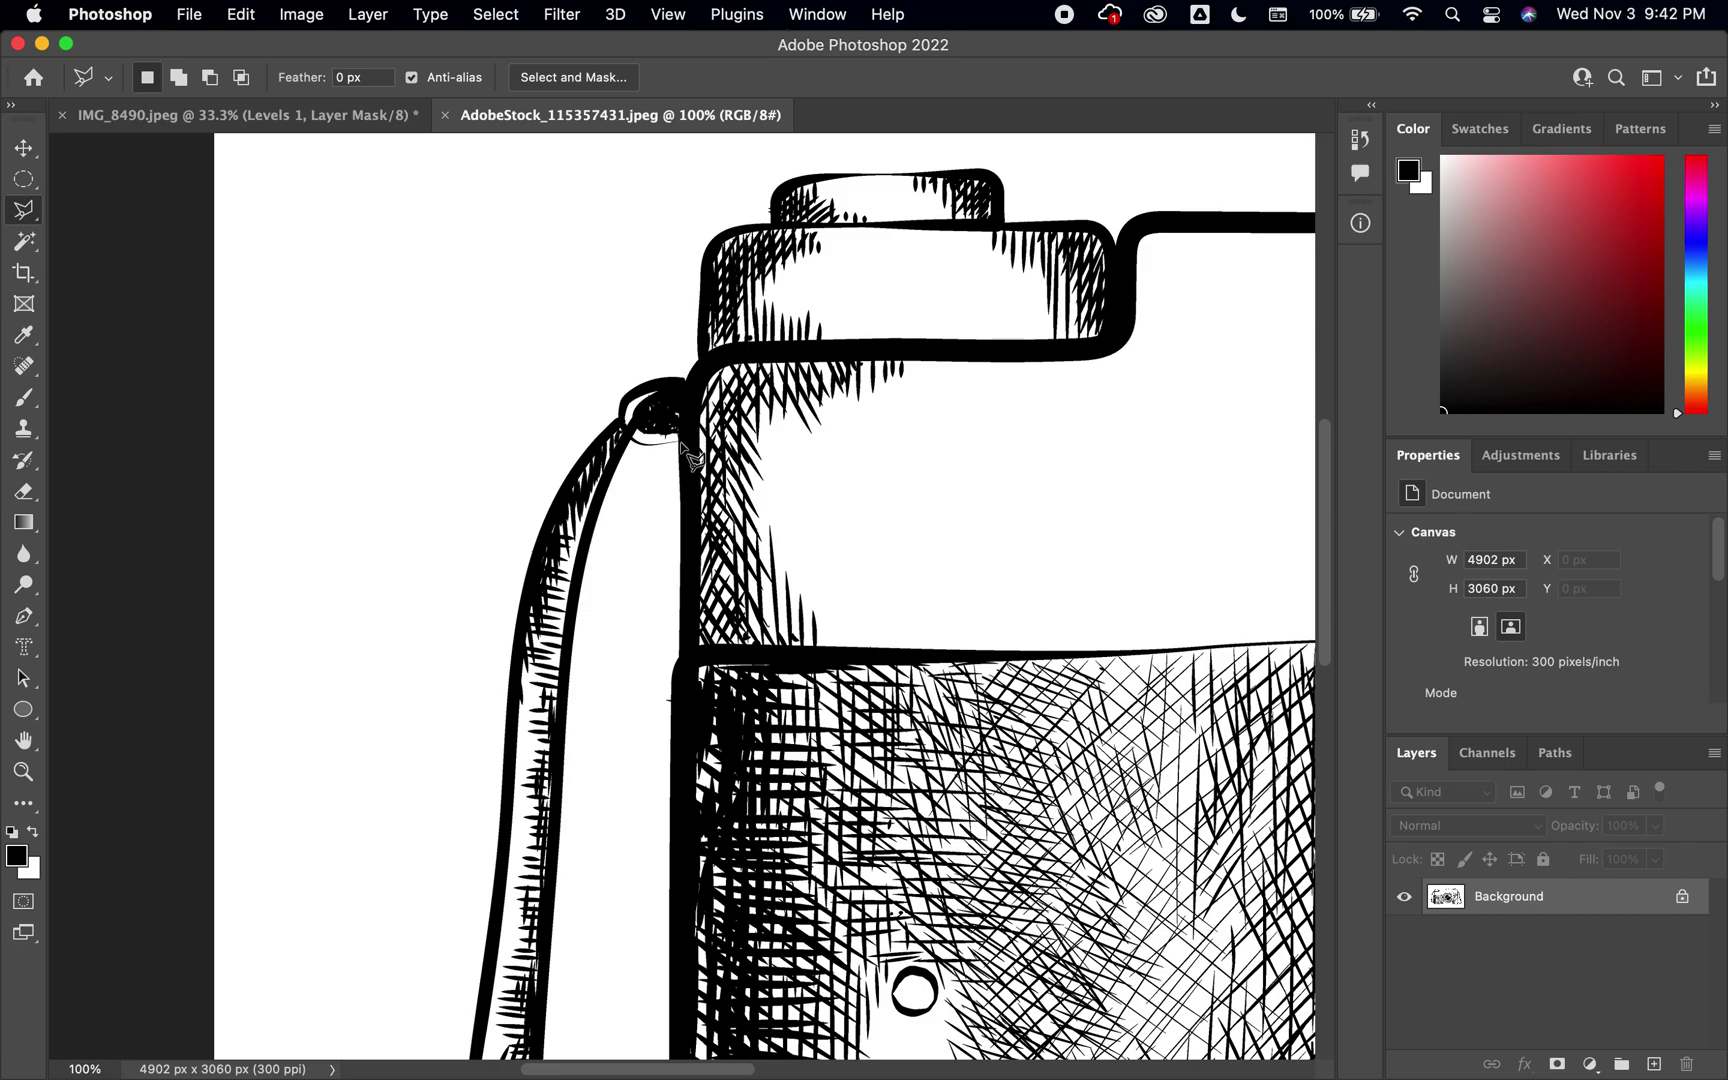
left_click(648, 503)
left_click(686, 382)
left_click(24, 491)
key("bracketleft")
key("bracketleft")
key("bracketleft")
key("bracketleft")
key("bracketleft")
key("bracketleft")
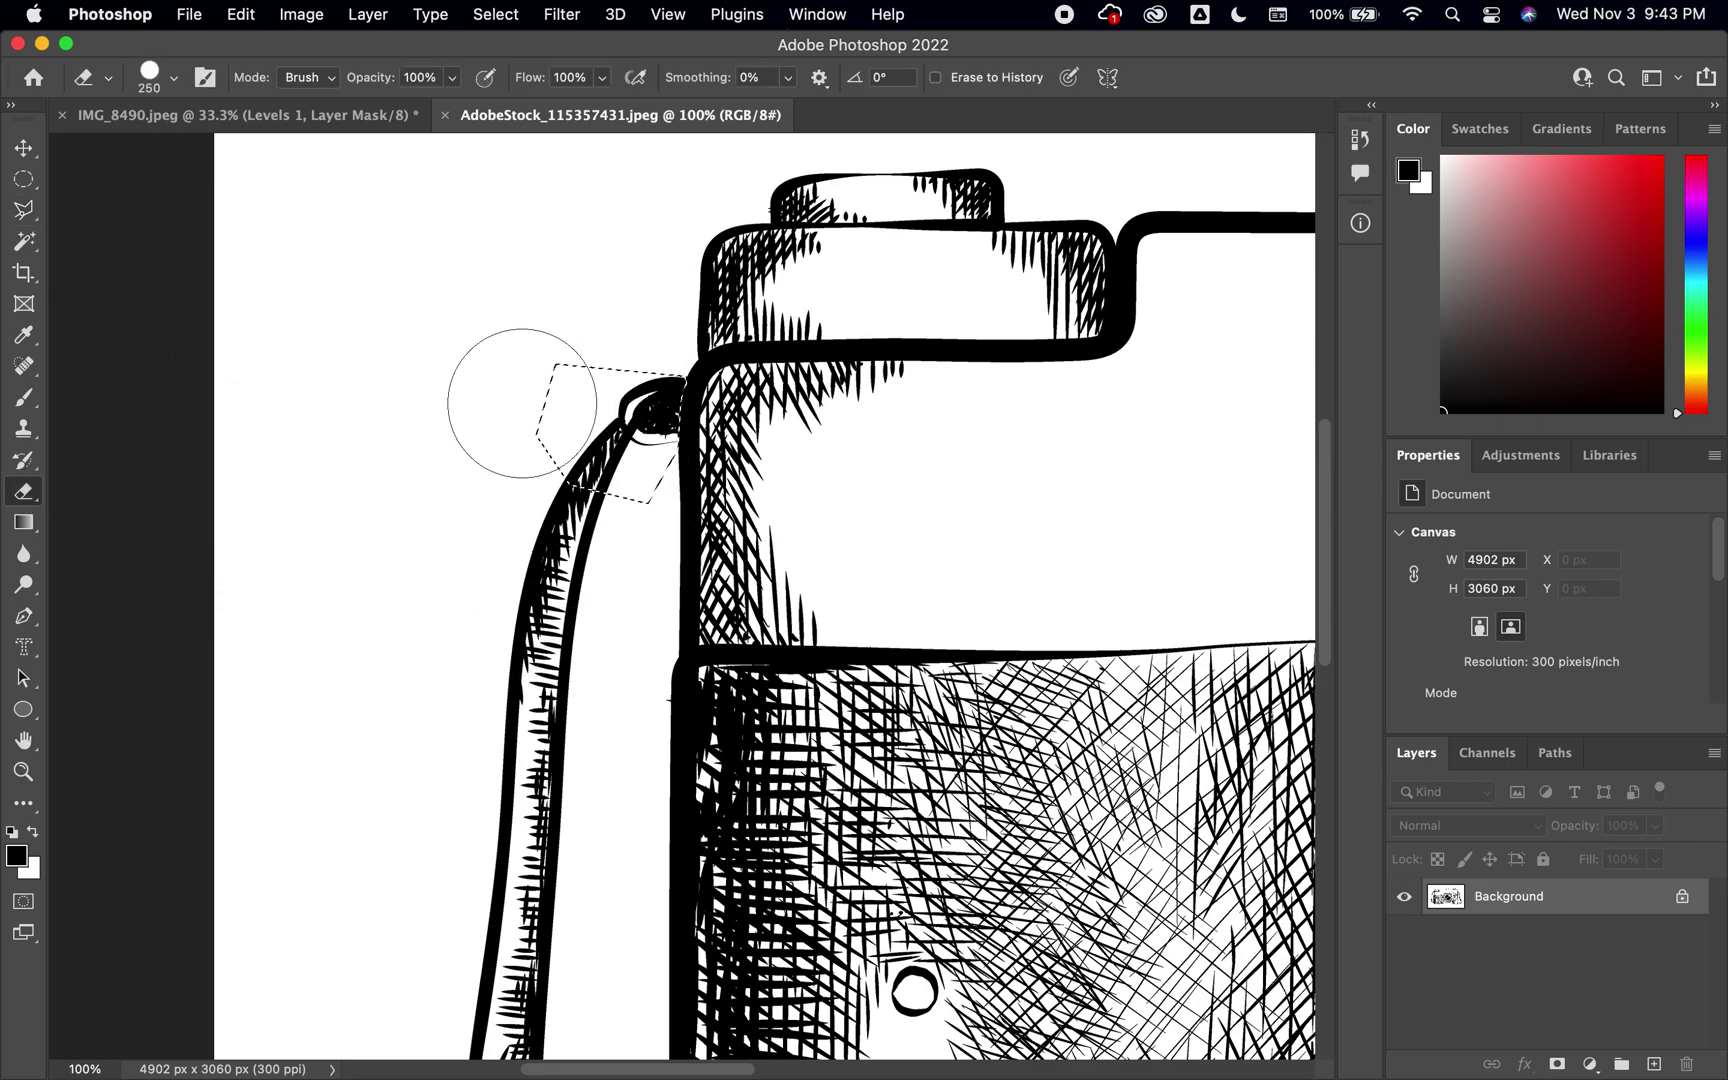
mouse_move(620, 406)
left_mouse_down()
mouse_move(635, 453)
mouse_move(627, 425)
mouse_move(575, 468)
left_mouse_up()
key("super+d")
Step: Erase the rest of the left strap down to its lower end with the 250 px eraser
mouse_move(540, 494)
left_mouse_down()
mouse_move(518, 829)
mouse_move(513, 712)
mouse_move(527, 880)
left_mouse_up()
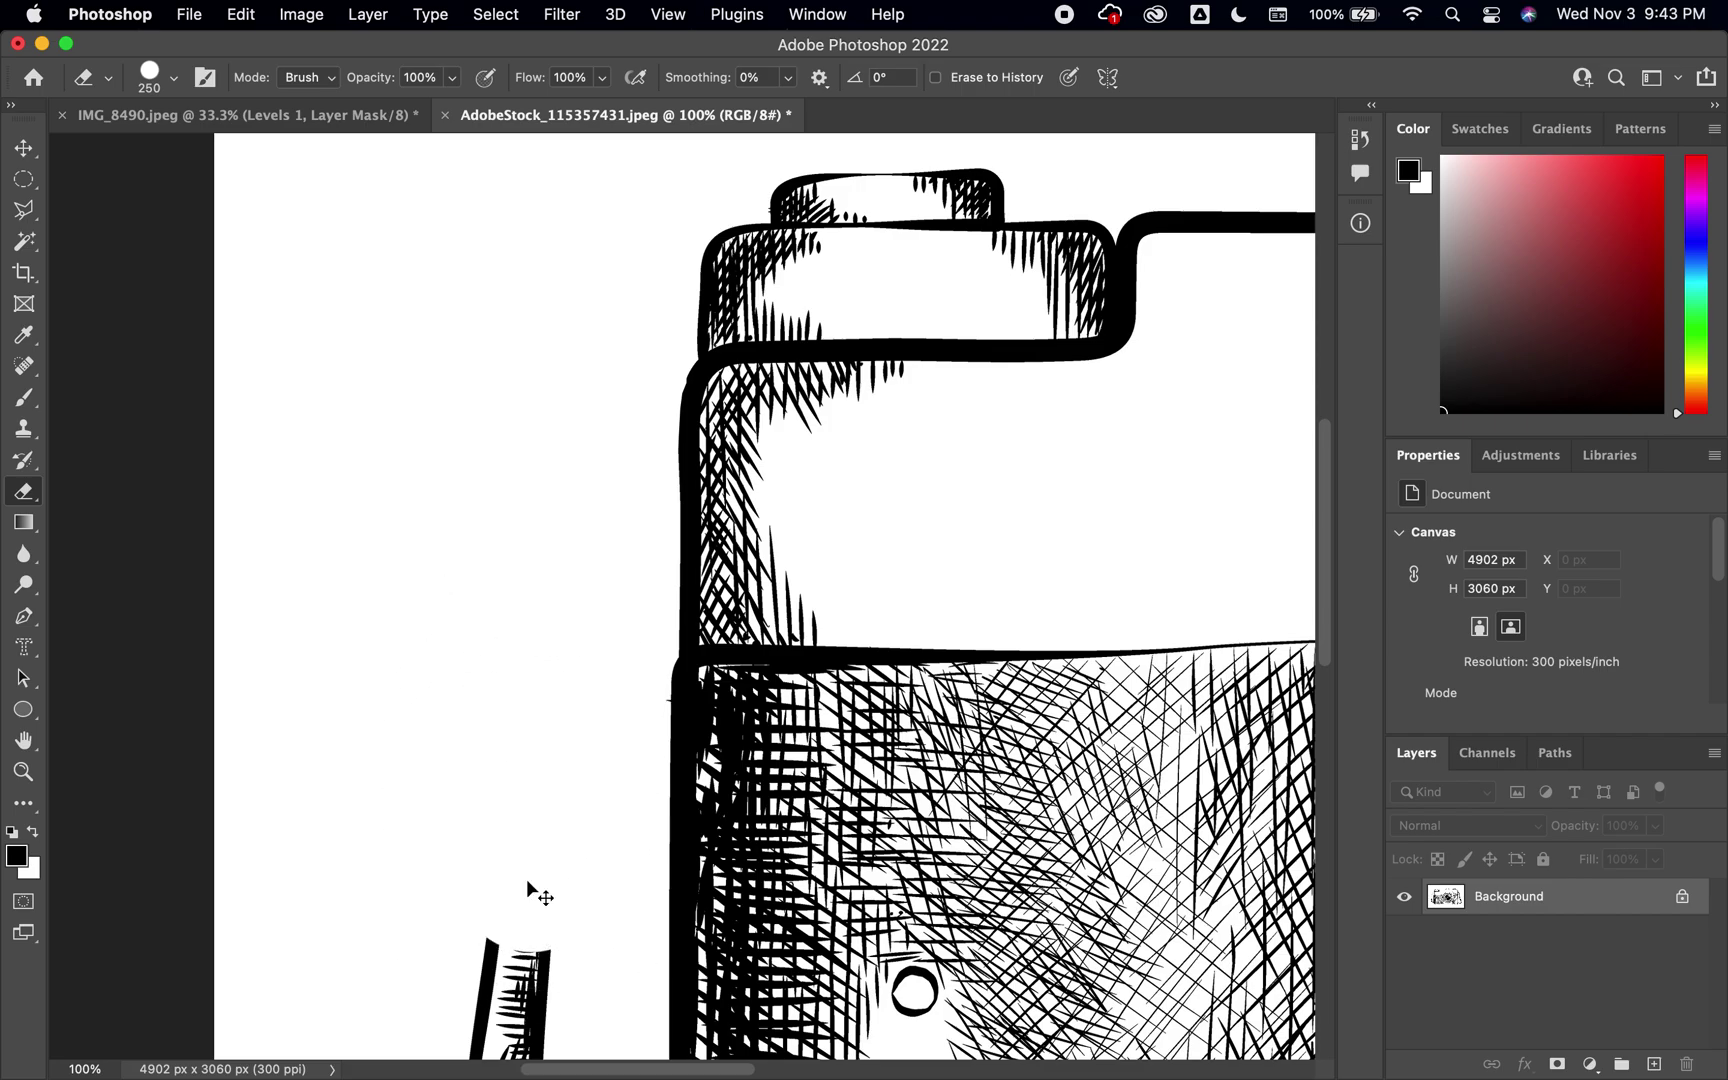
key("super+minus")
key("super+minus")
mouse_move(604, 772)
left_mouse_down()
mouse_move(571, 798)
mouse_move(598, 918)
mouse_move(622, 907)
left_mouse_up()
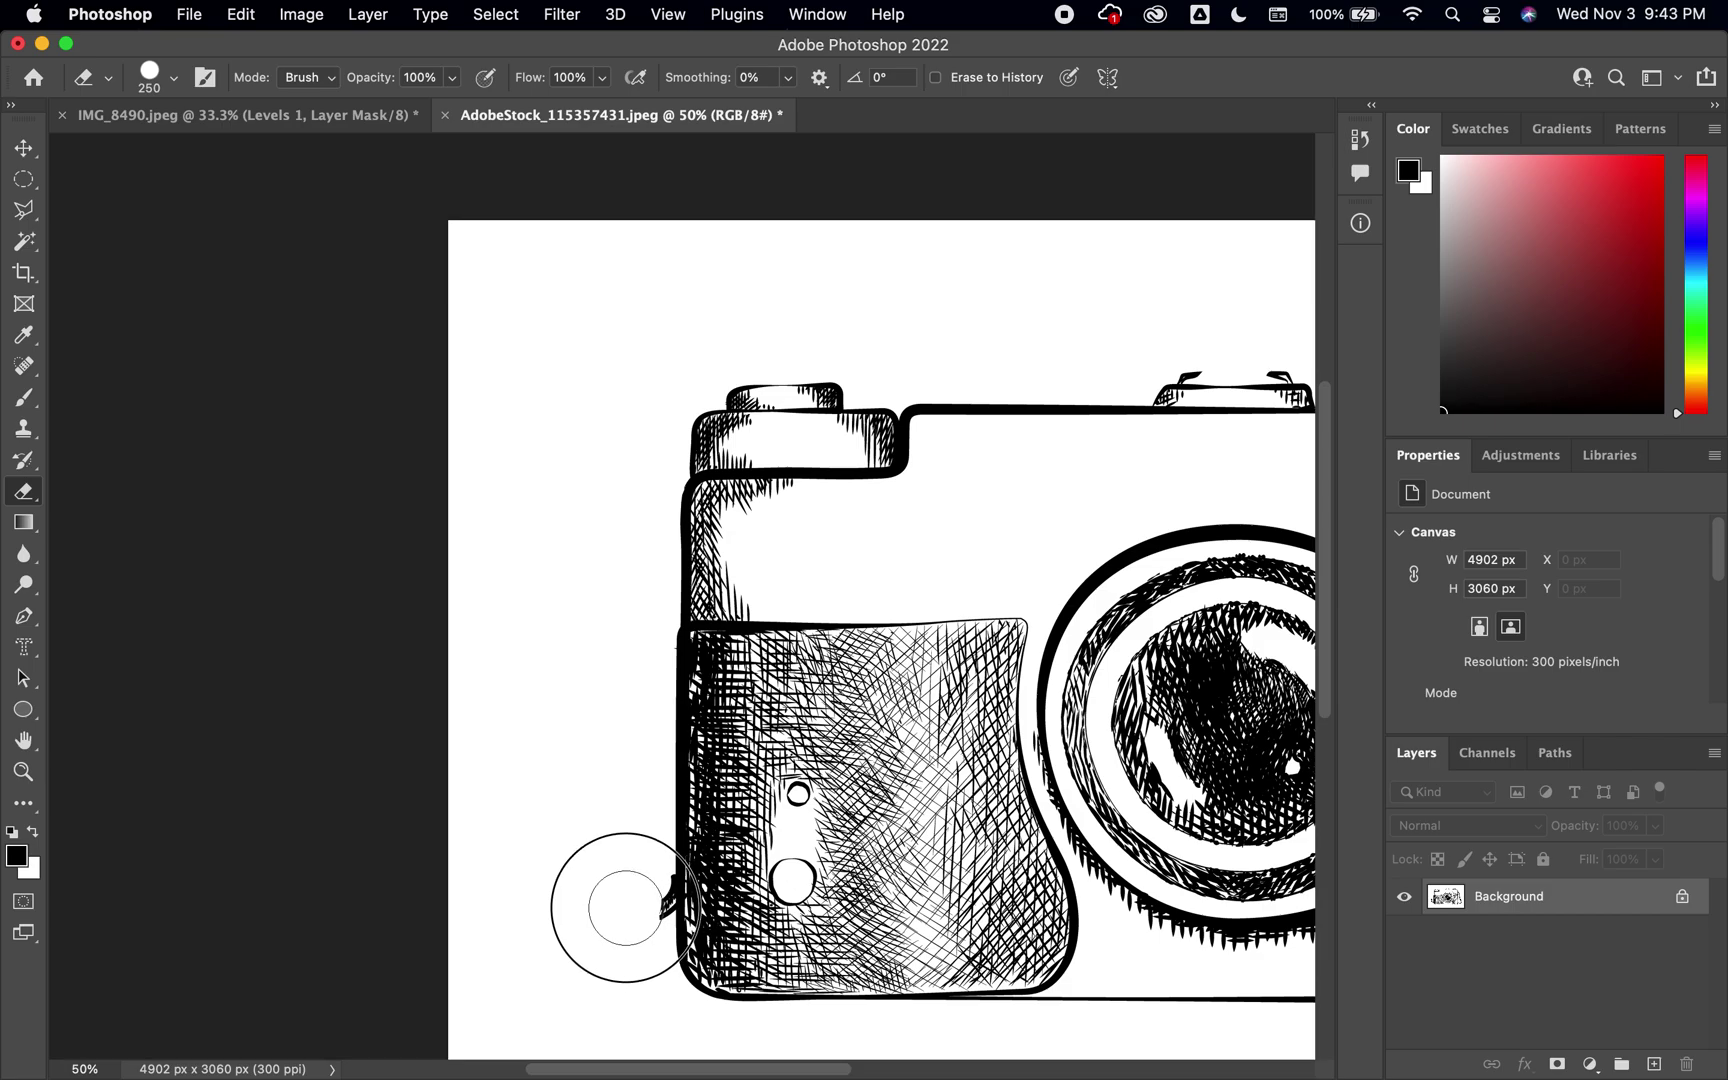
Step: Erase the small stray mark on the camera's left edge, just below the top of the grip, with a 35 px eraser
key("super+plus")
key("super+plus")
key("super+plus")
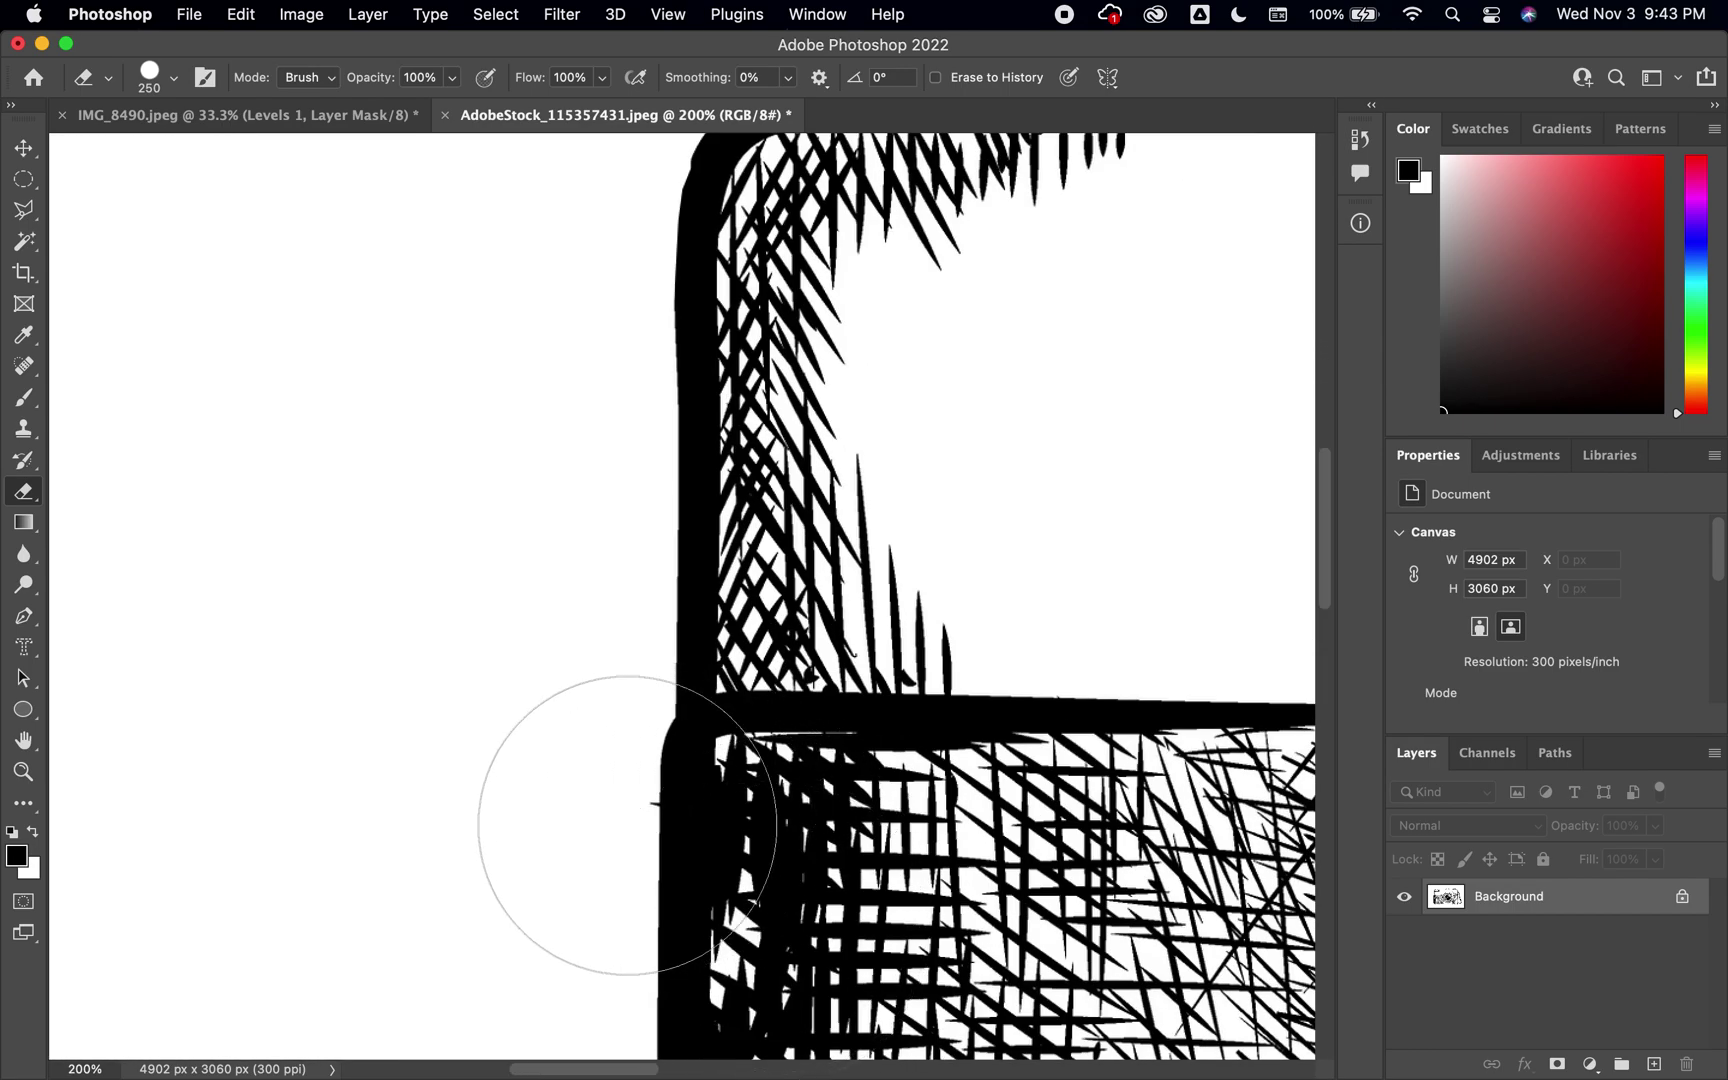
key("bracketleft")
key("bracketleft")
key("bracketleft")
key("bracketleft")
key("bracketleft")
key("bracketleft")
key("bracketleft")
key("bracketleft")
key("bracketleft")
key("bracketleft")
key("bracketleft")
key("bracketleft")
key("bracketleft")
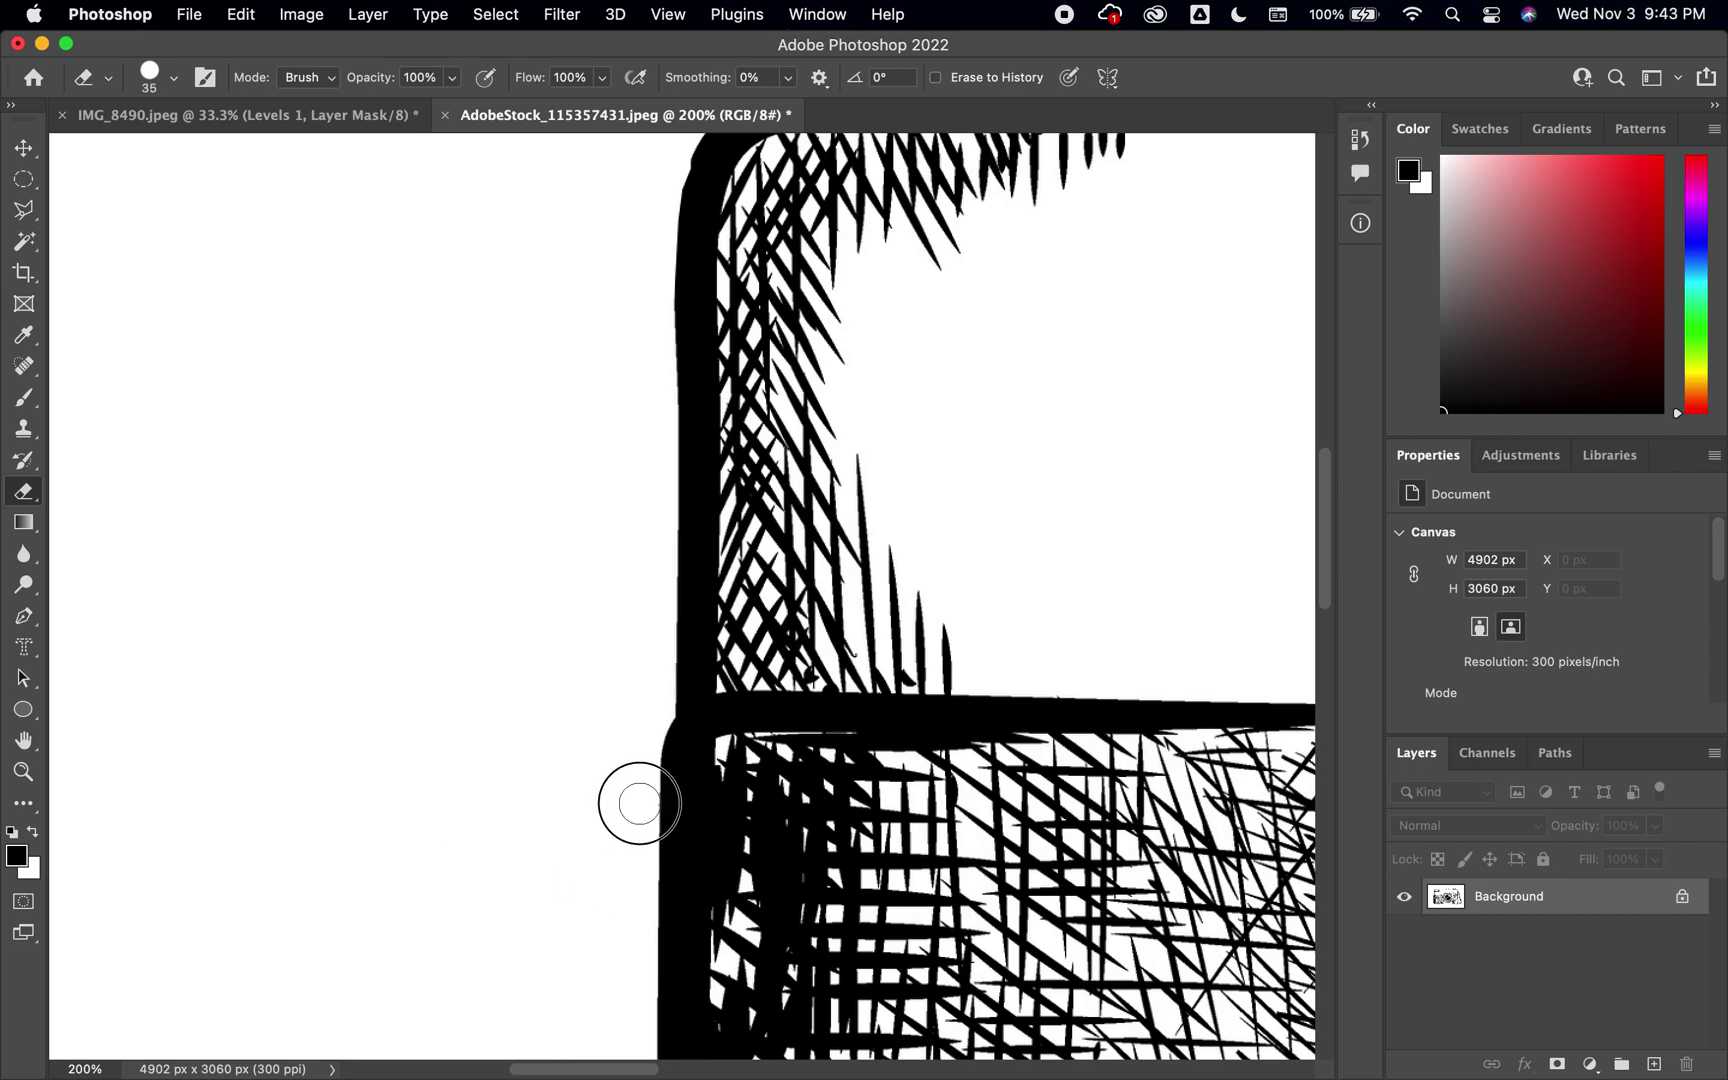
Step: Outline the strap remnant at the camera's lower left edge with the Polygonal Lasso, erase it and clear the selection
key("space")
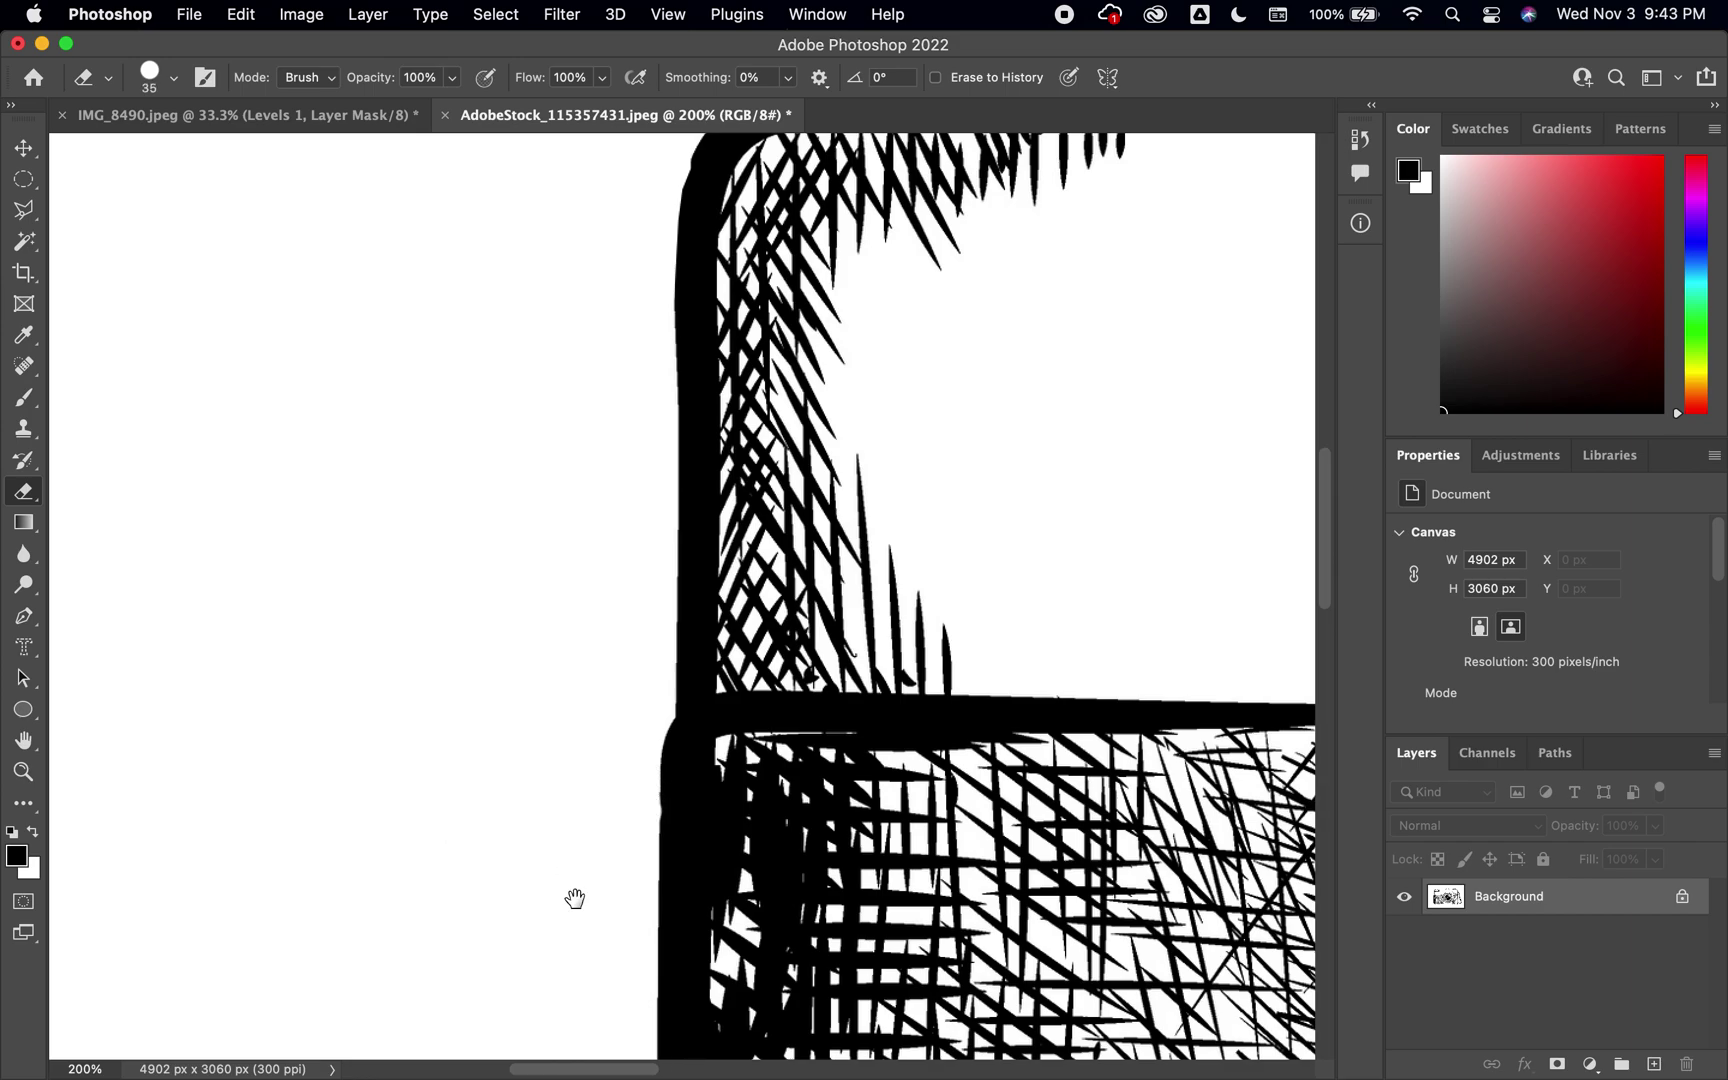
mouse_move(571, 893)
left_mouse_down()
mouse_move(567, 425)
mouse_move(583, 502)
mouse_move(590, 411)
mouse_move(597, 491)
mouse_move(590, 432)
left_mouse_up()
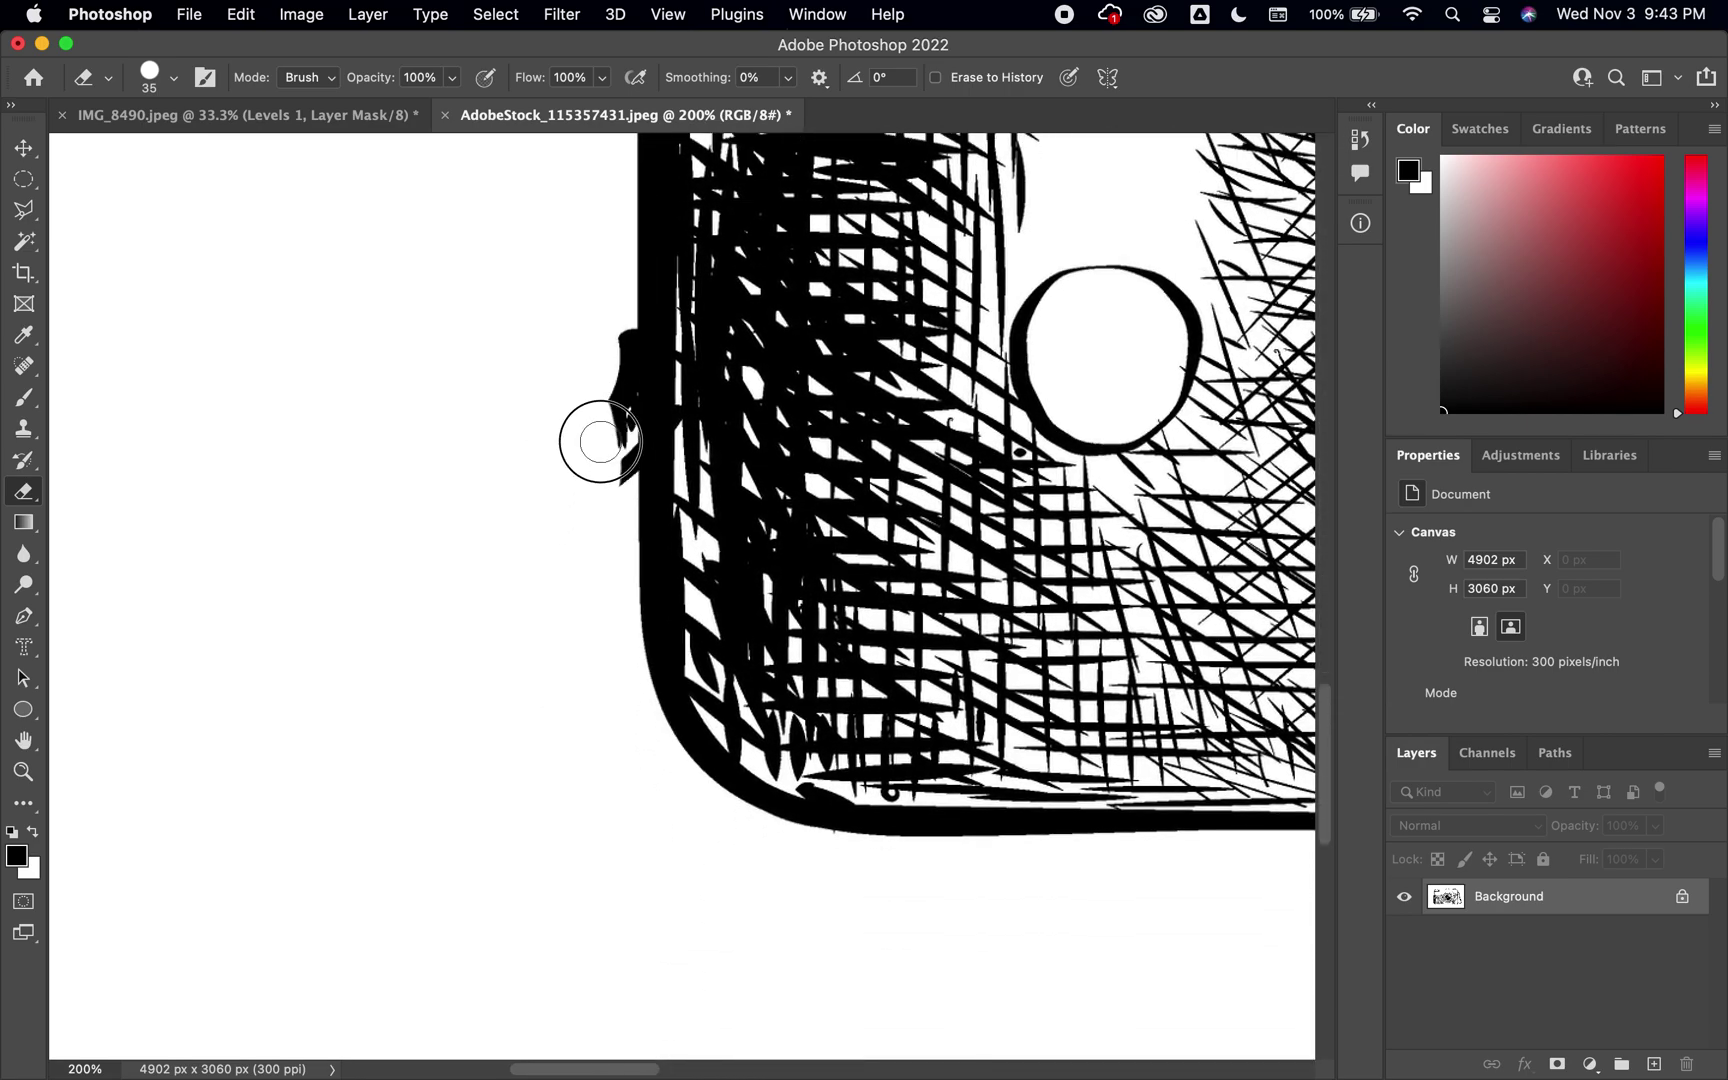
left_click(24, 210)
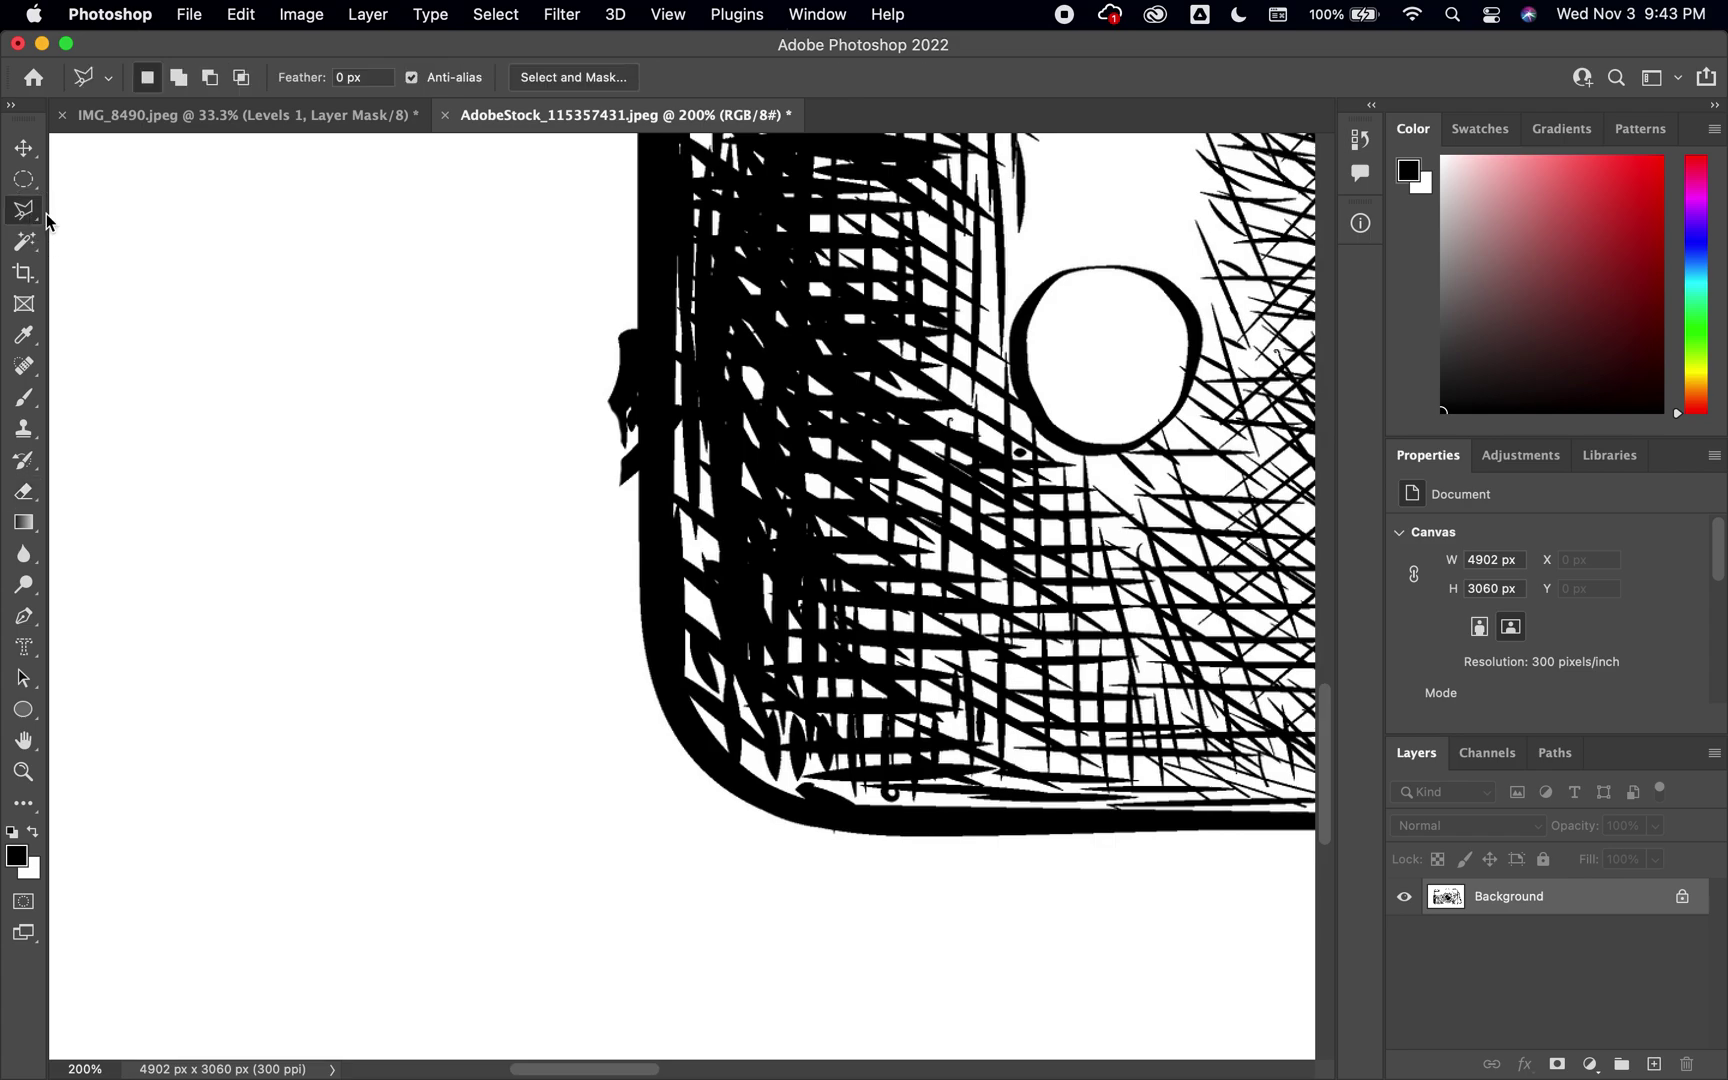
left_click(640, 319)
key("e")
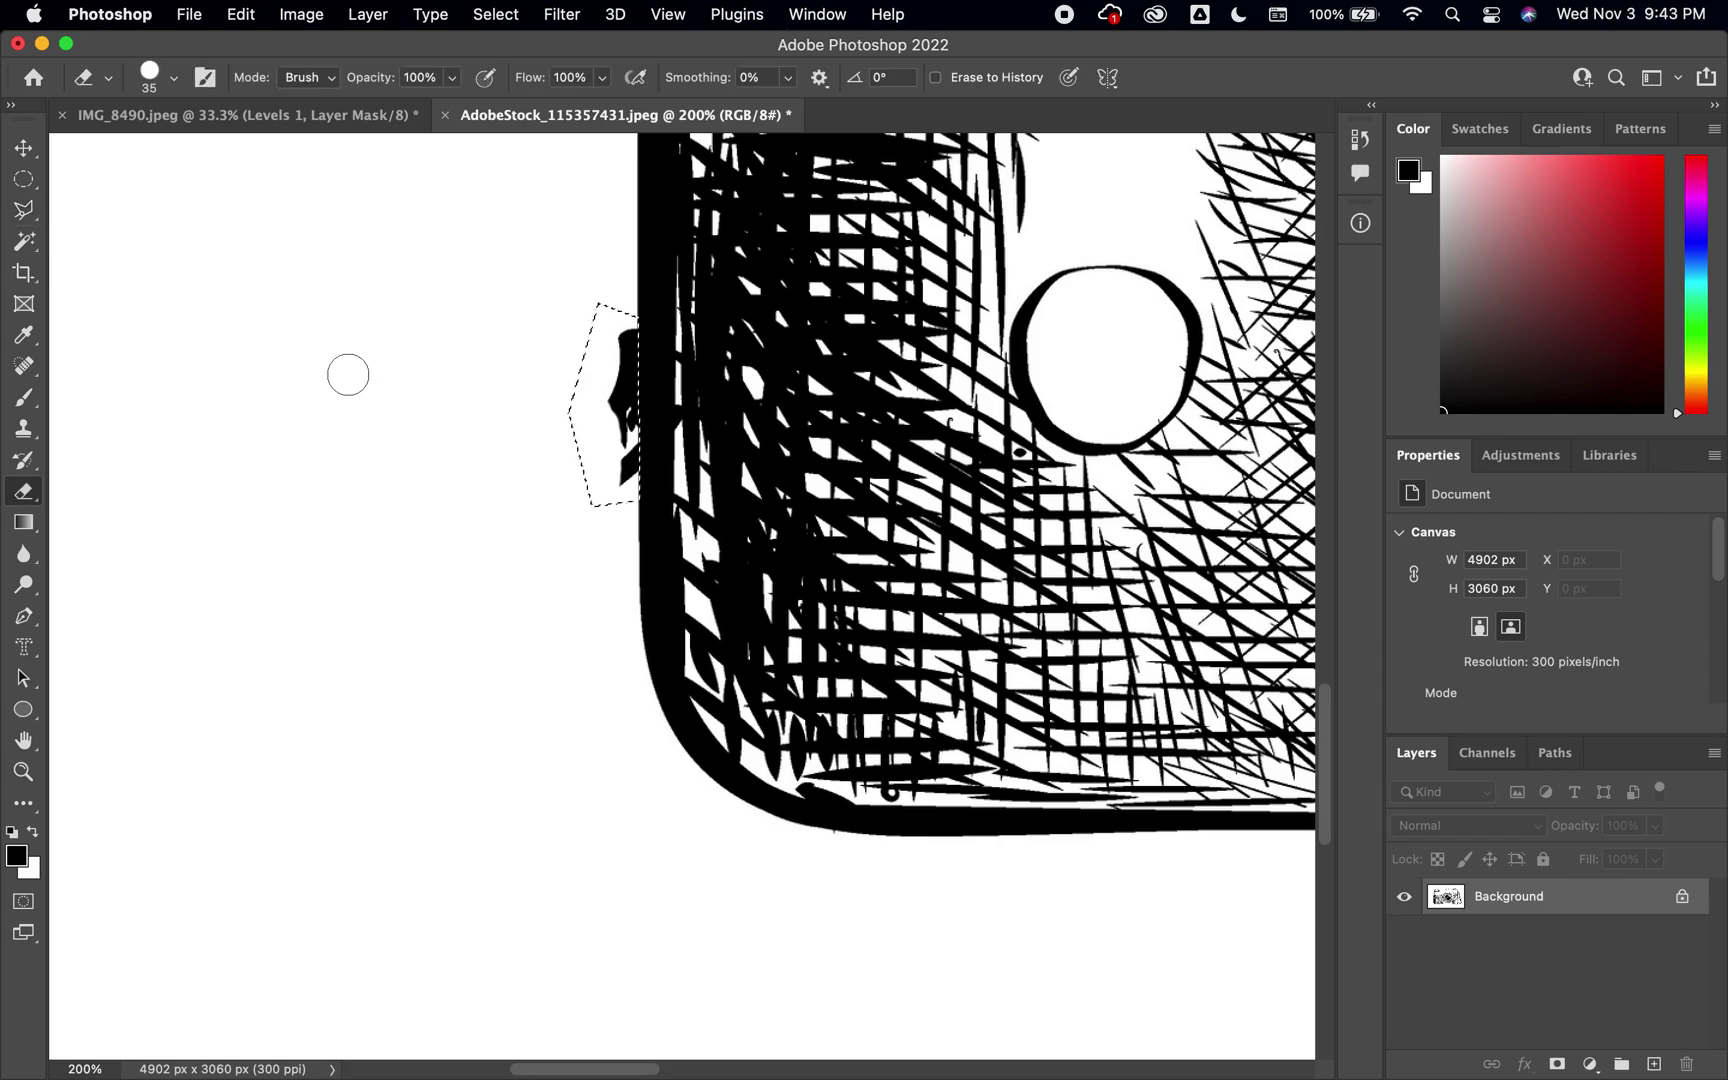
mouse_move(619, 333)
left_mouse_down()
mouse_move(619, 500)
mouse_move(636, 339)
left_mouse_up()
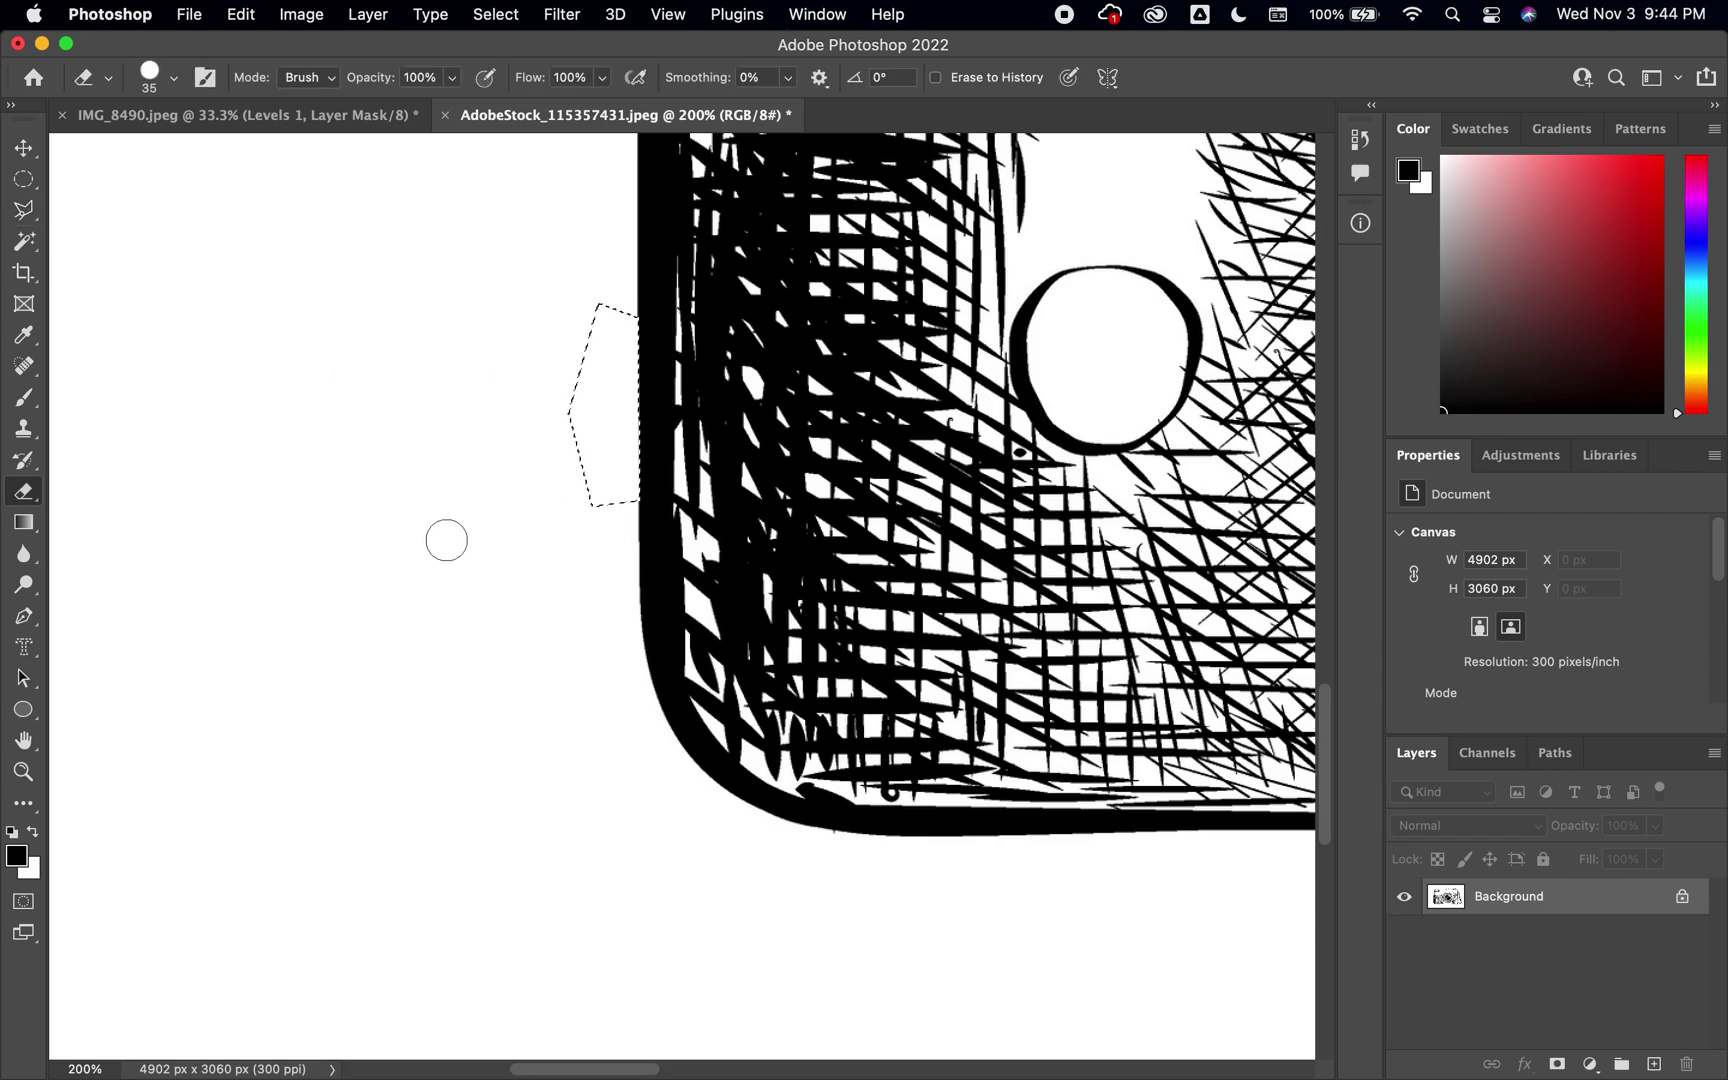
key("super+d")
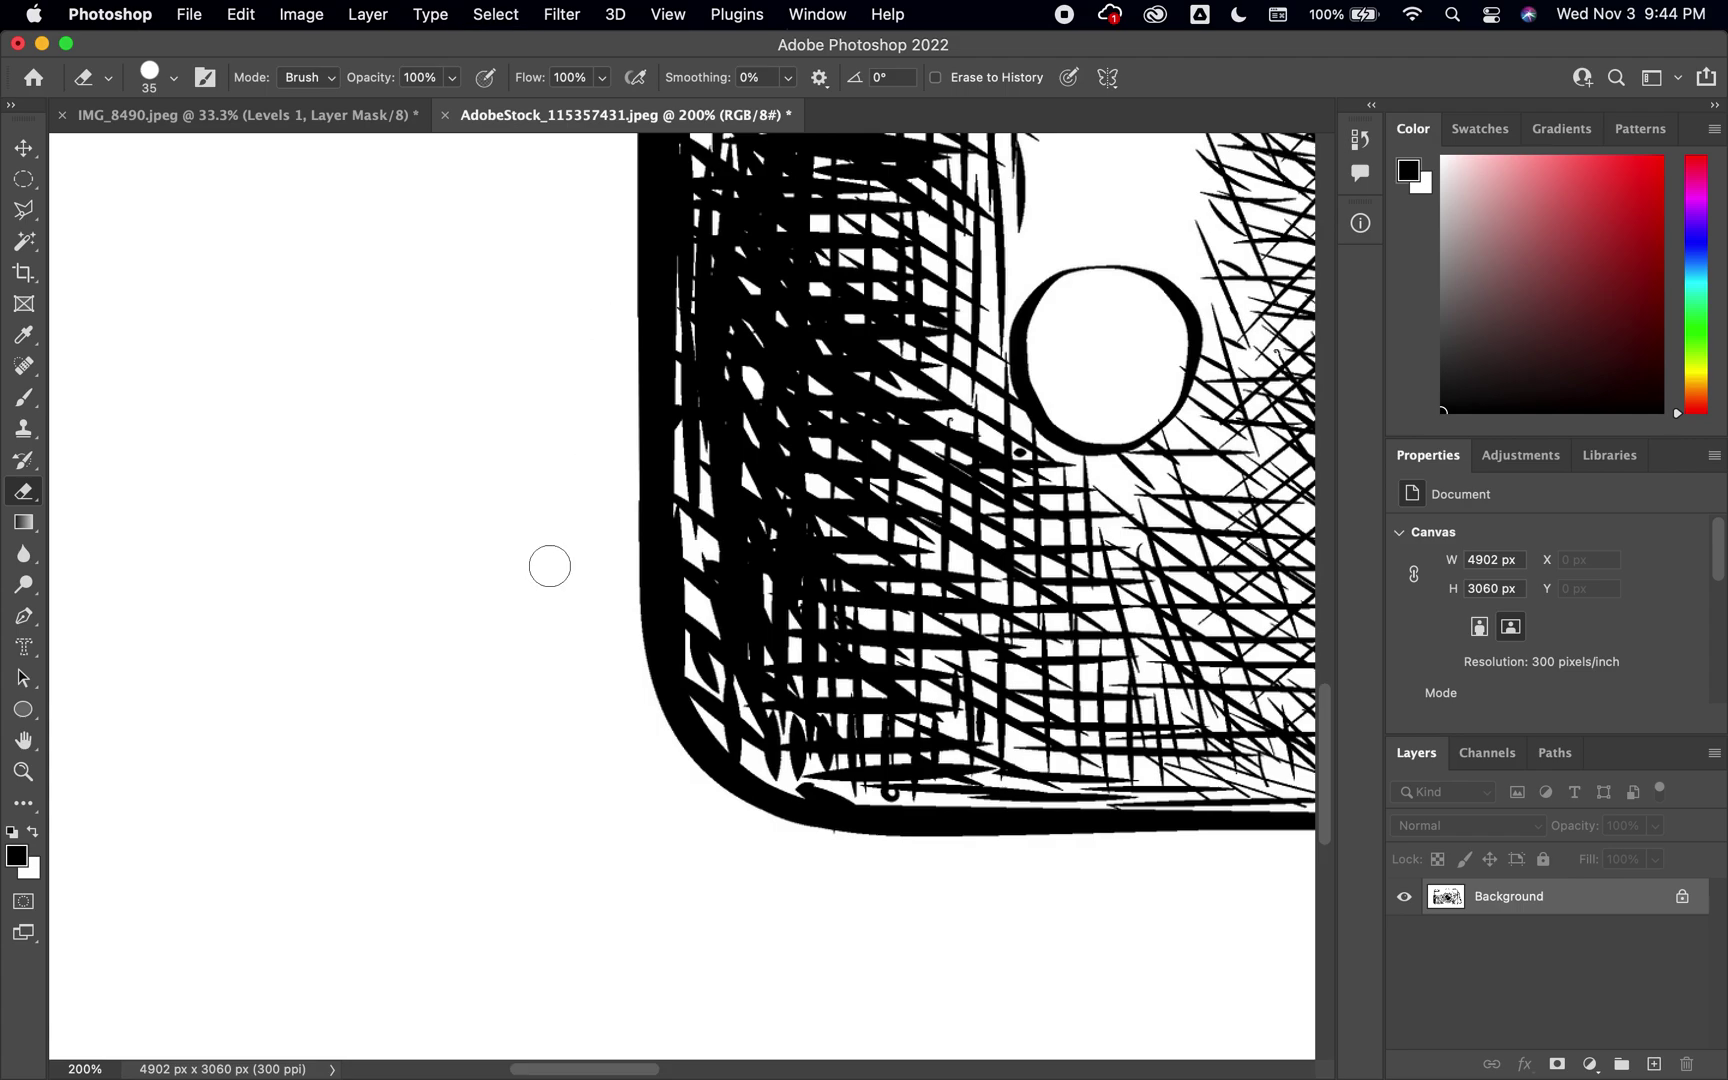
Step: Erase the camera's right strap with a 250 px eraser, staying clear of the body outline
key("super+0")
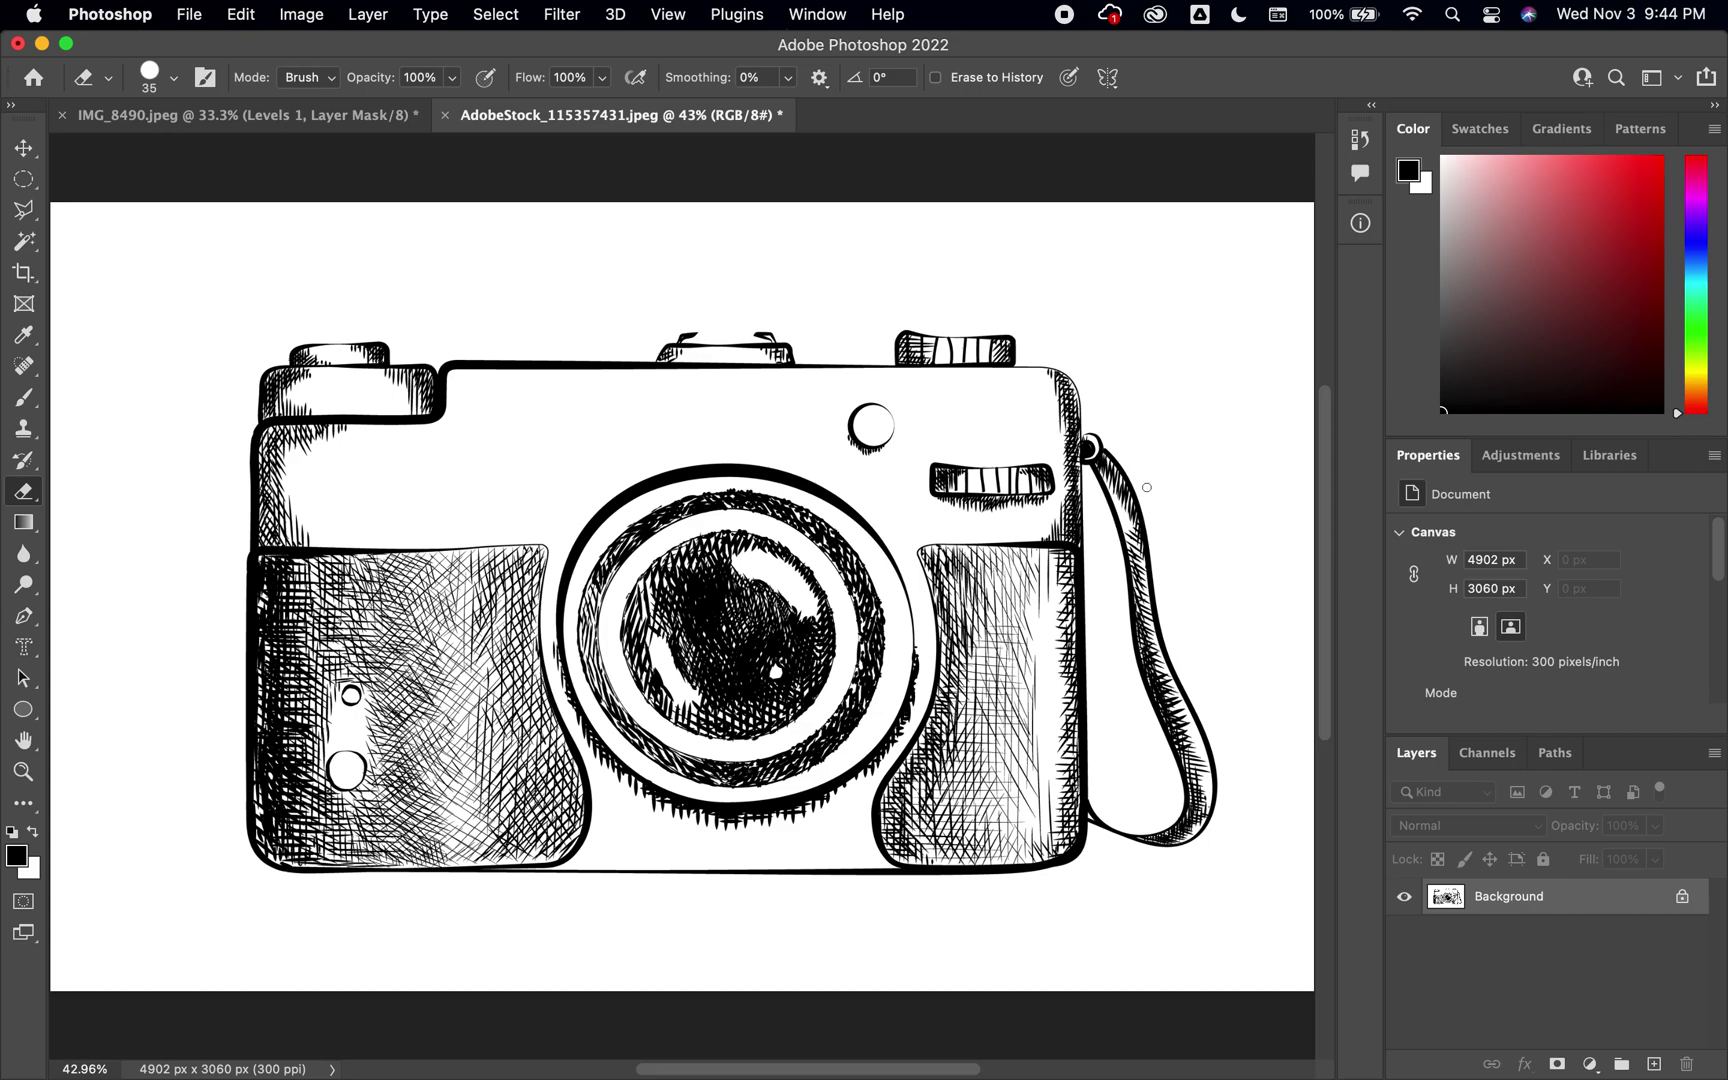
key("bracketright")
key("bracketright")
key("bracketright")
left_click_drag(1146, 478, 1120, 440)
mouse_move(1135, 506)
left_mouse_down()
mouse_move(1142, 629)
mouse_move(1184, 733)
mouse_move(1176, 818)
mouse_move(1141, 826)
mouse_move(1120, 805)
mouse_move(1132, 815)
left_mouse_up()
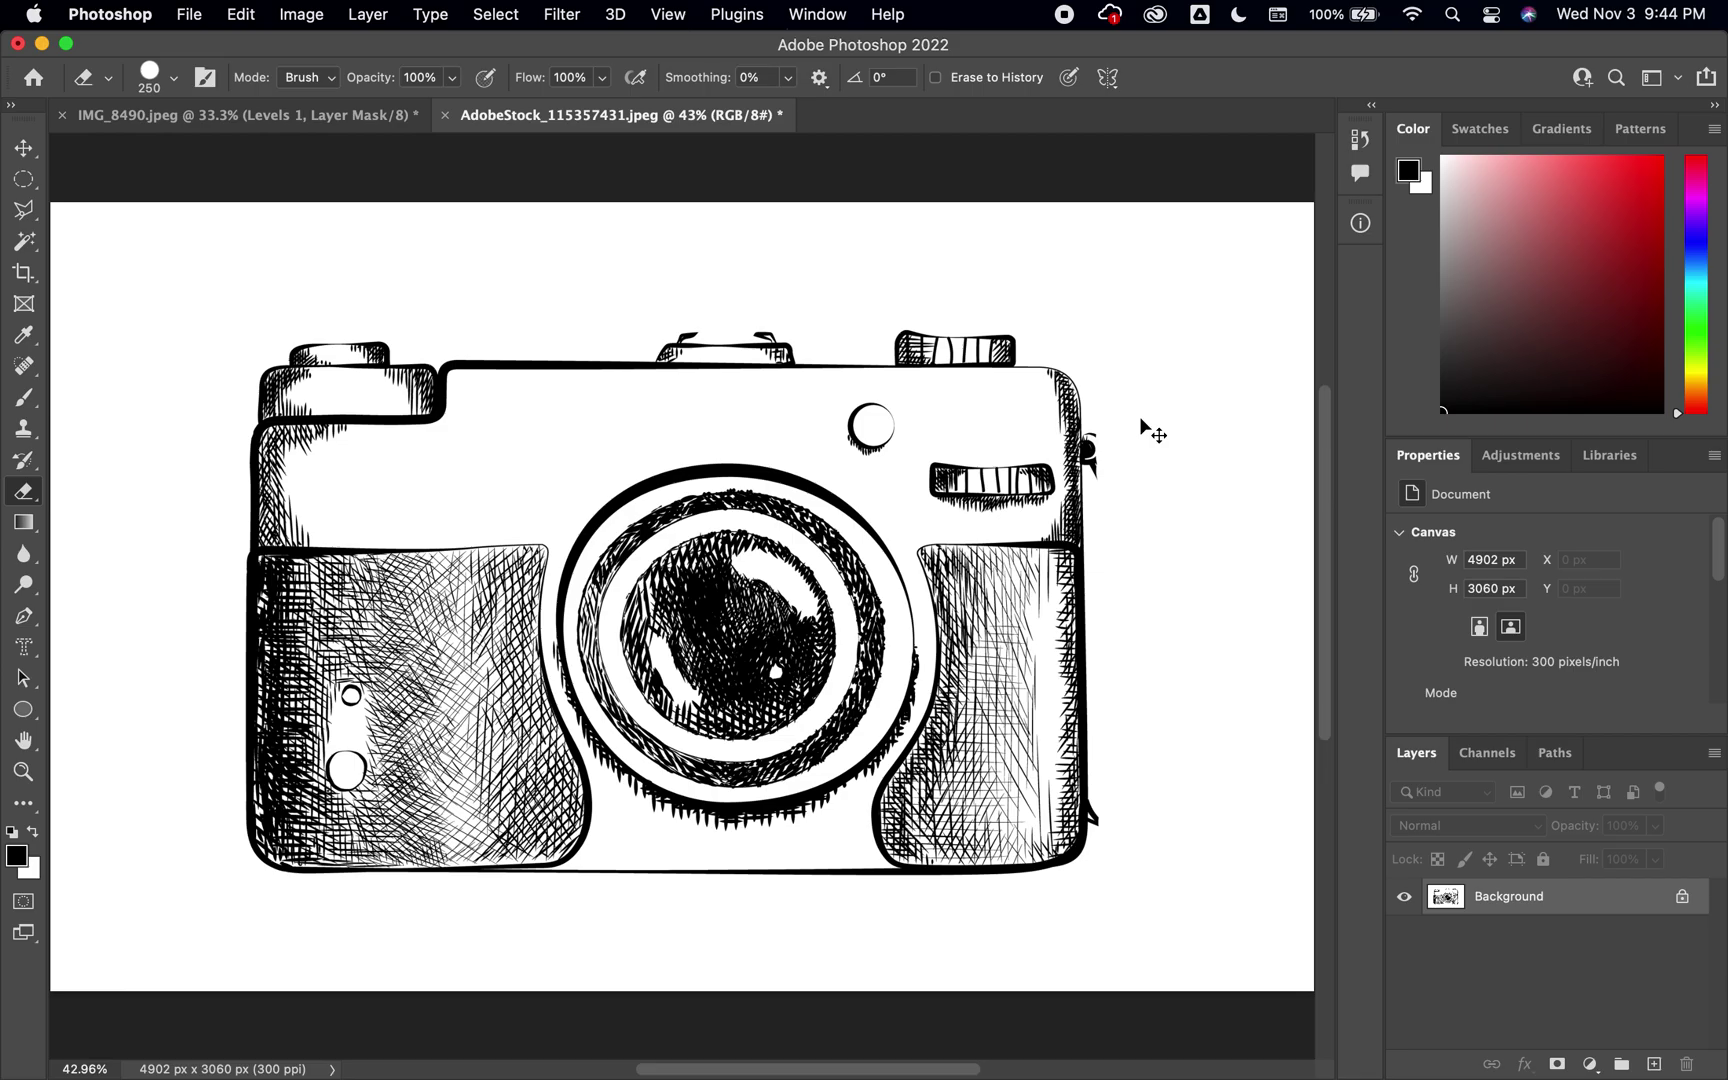
Step: Outline the strap attachment at the camera's upper right edge with the Polygonal Lasso, erase it and clear the selection
key("super+equal")
key("super+equal")
key("super+equal")
key("super+equal")
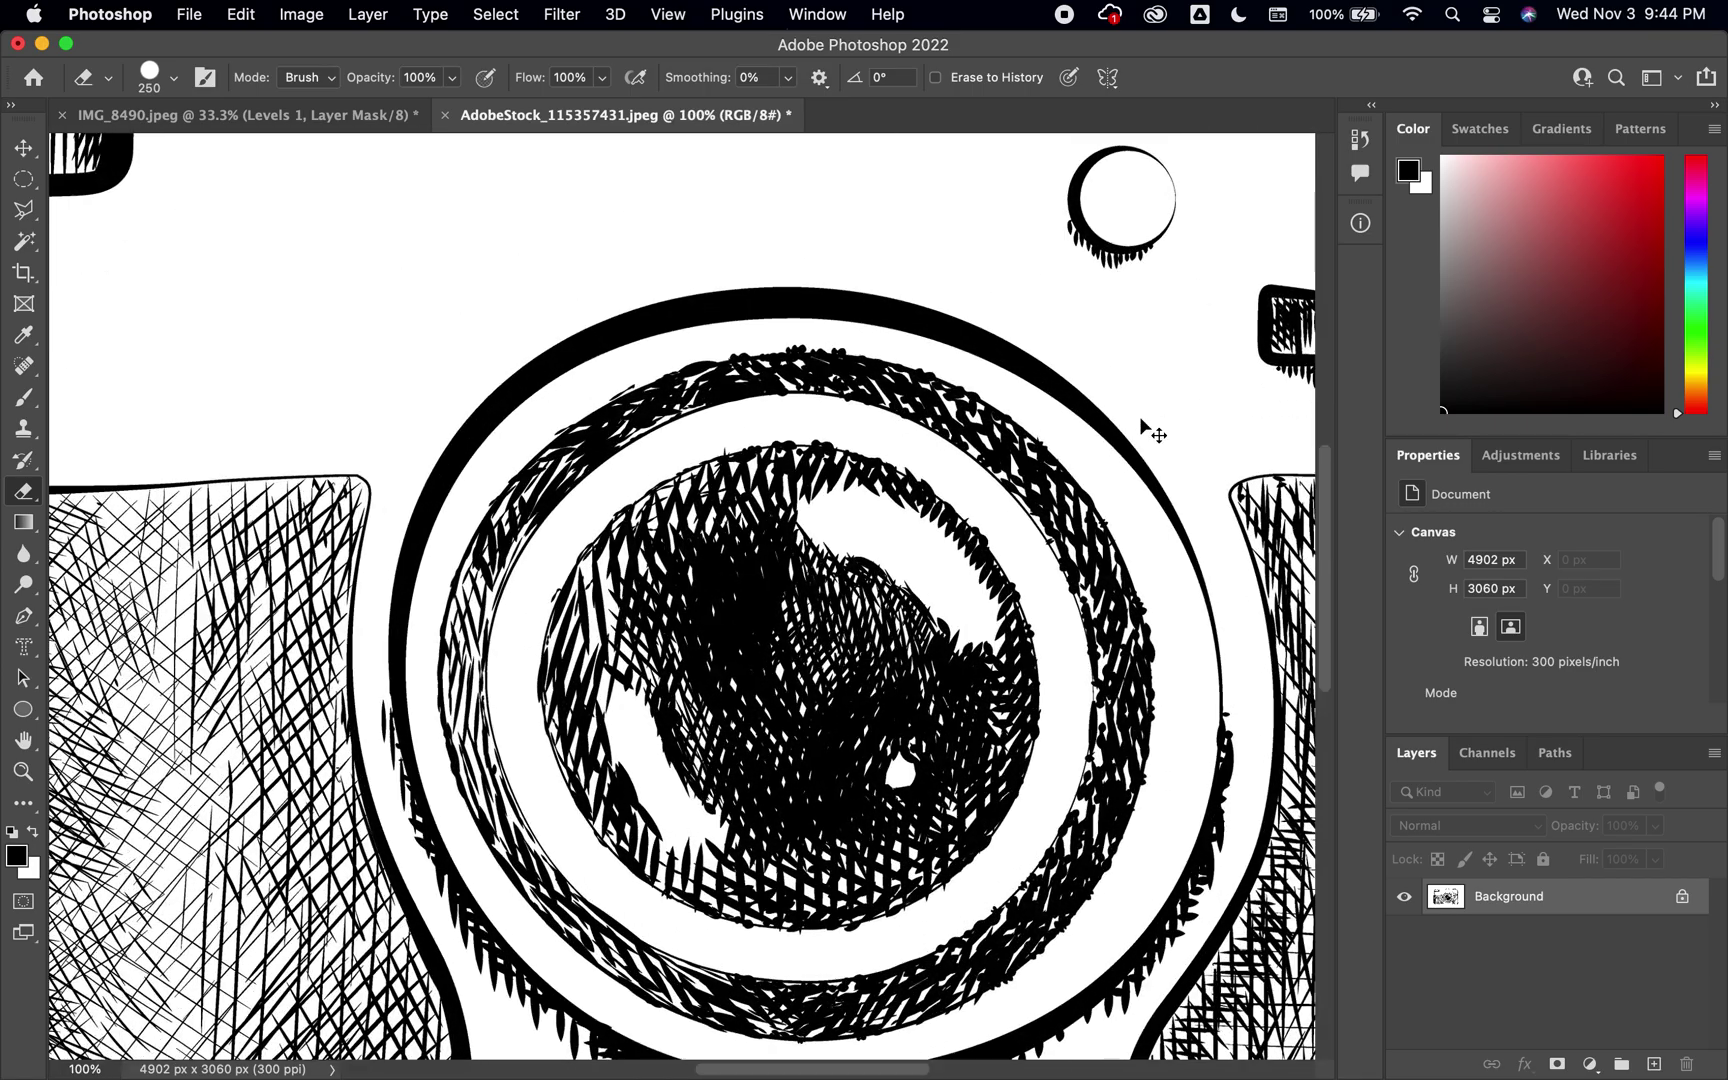
mouse_move(1014, 436)
left_mouse_down()
mouse_move(609, 629)
mouse_move(829, 567)
mouse_move(435, 588)
left_mouse_up()
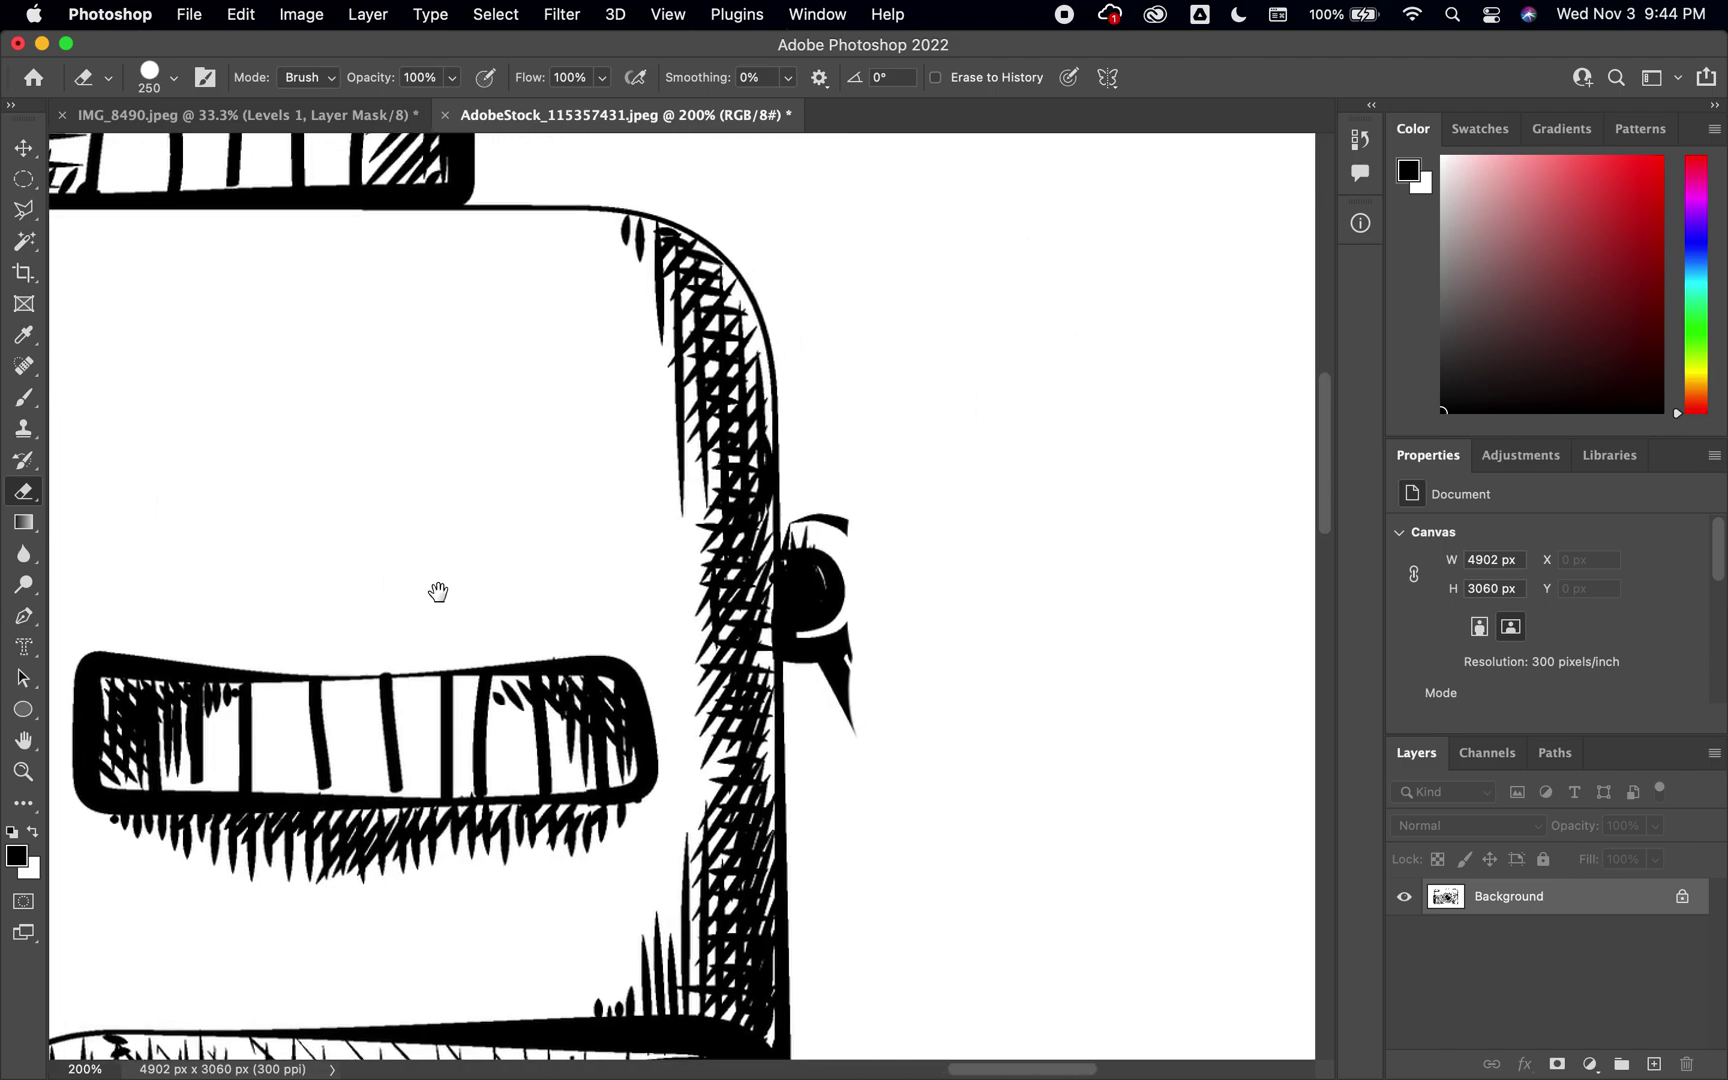
left_click(24, 209)
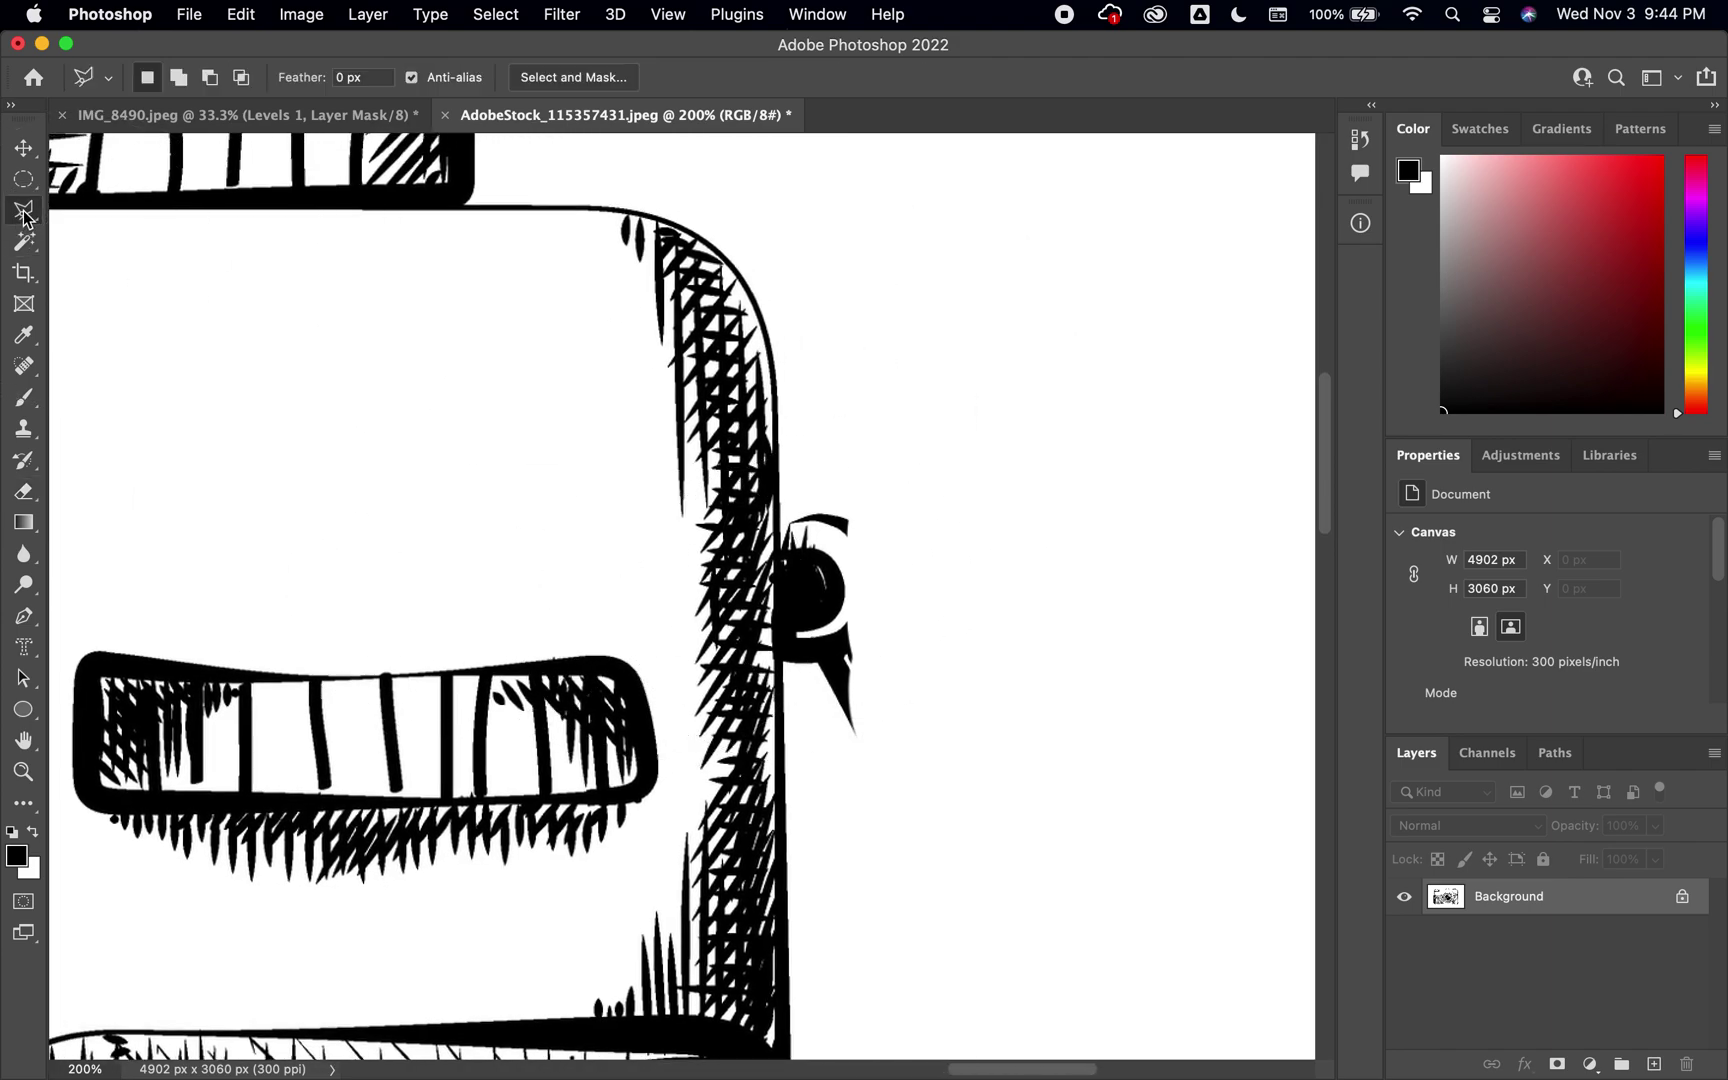
left_click(812, 481)
left_click(781, 521)
left_click(784, 697)
left_click(885, 788)
left_click(962, 508)
double_click(917, 451)
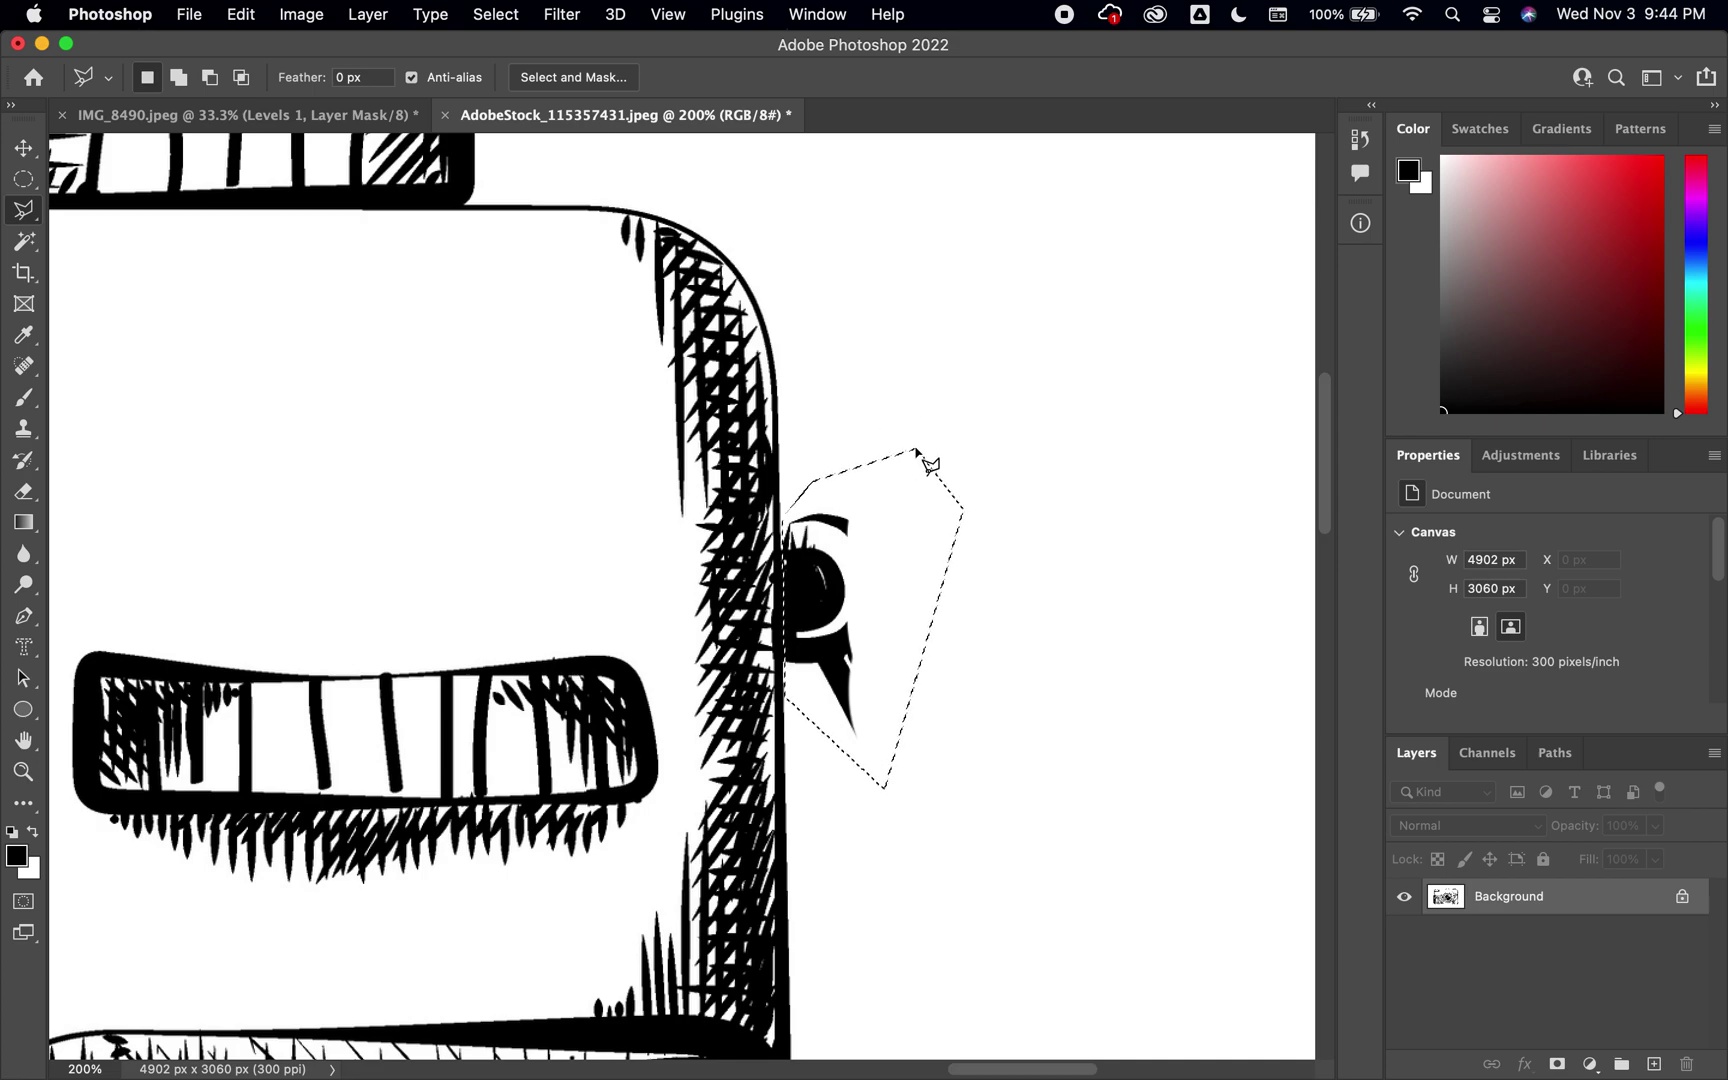
key("e")
left_click_drag(926, 432, 914, 663)
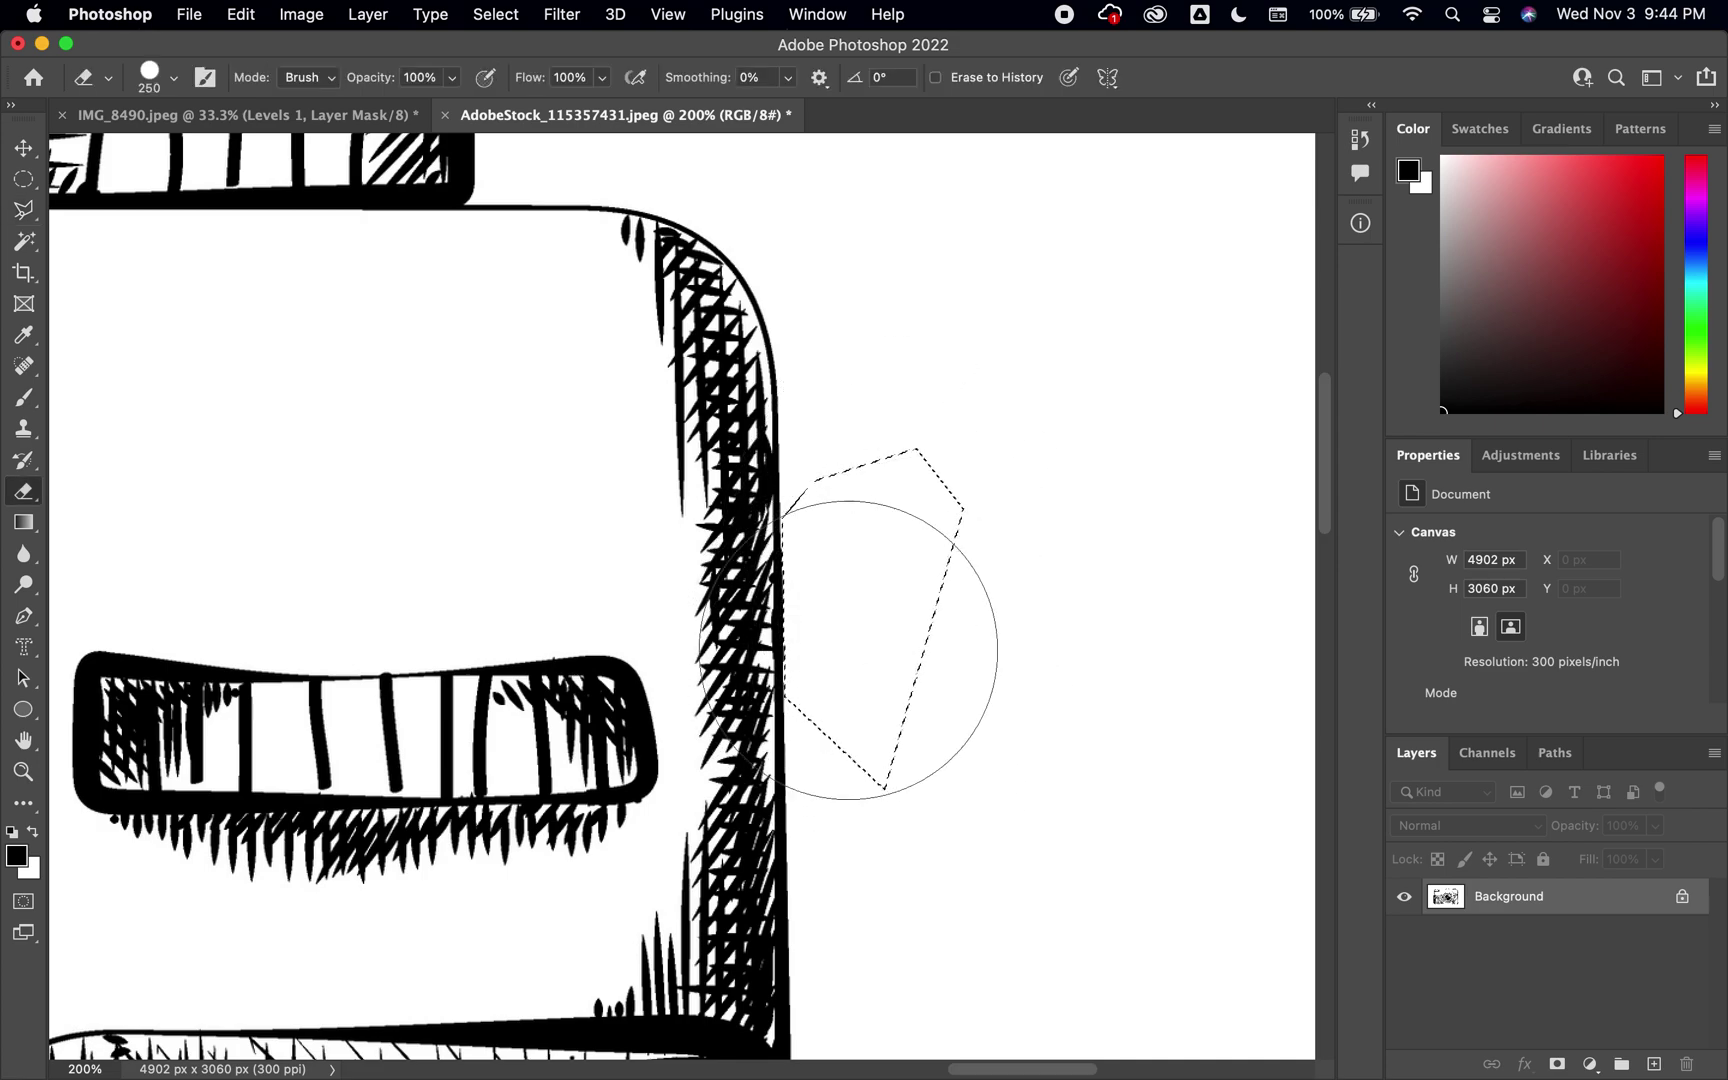
key("super+d")
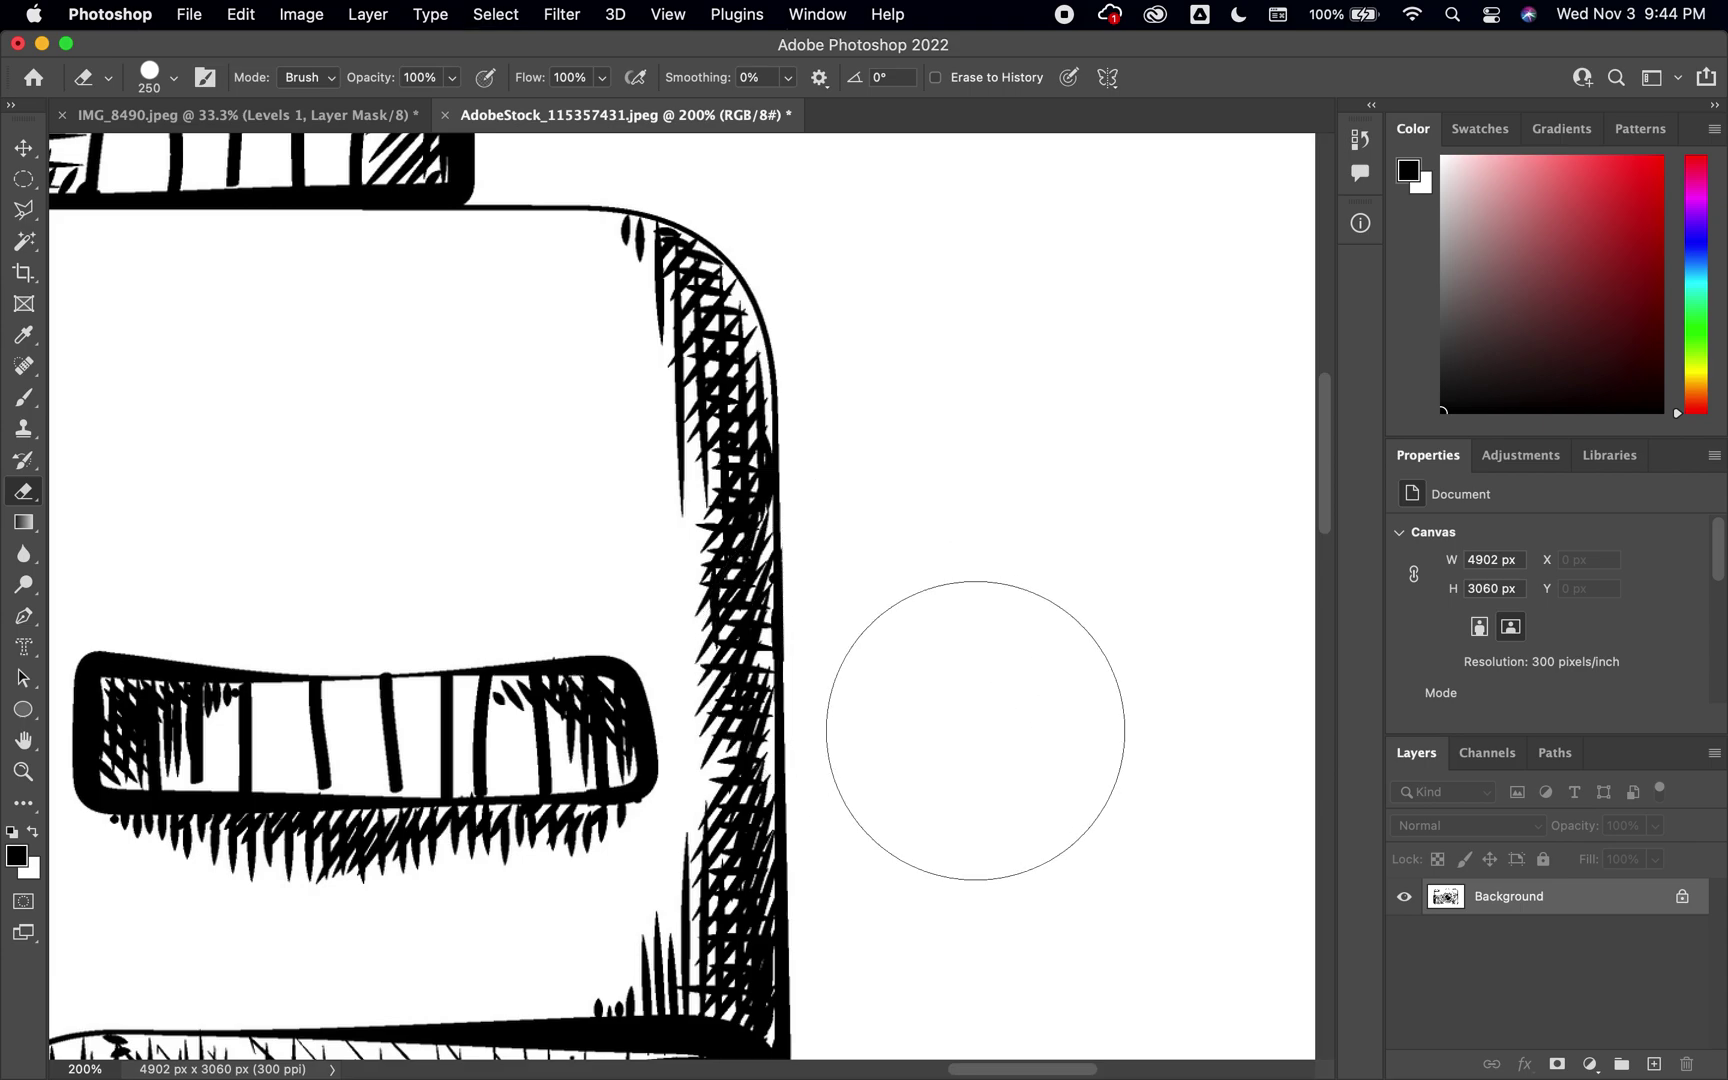
Step: Outline the strap remnant at the camera's lower right edge with the Polygonal Lasso, erase it and clear the selection
left_click_drag(976, 717, 960, 174)
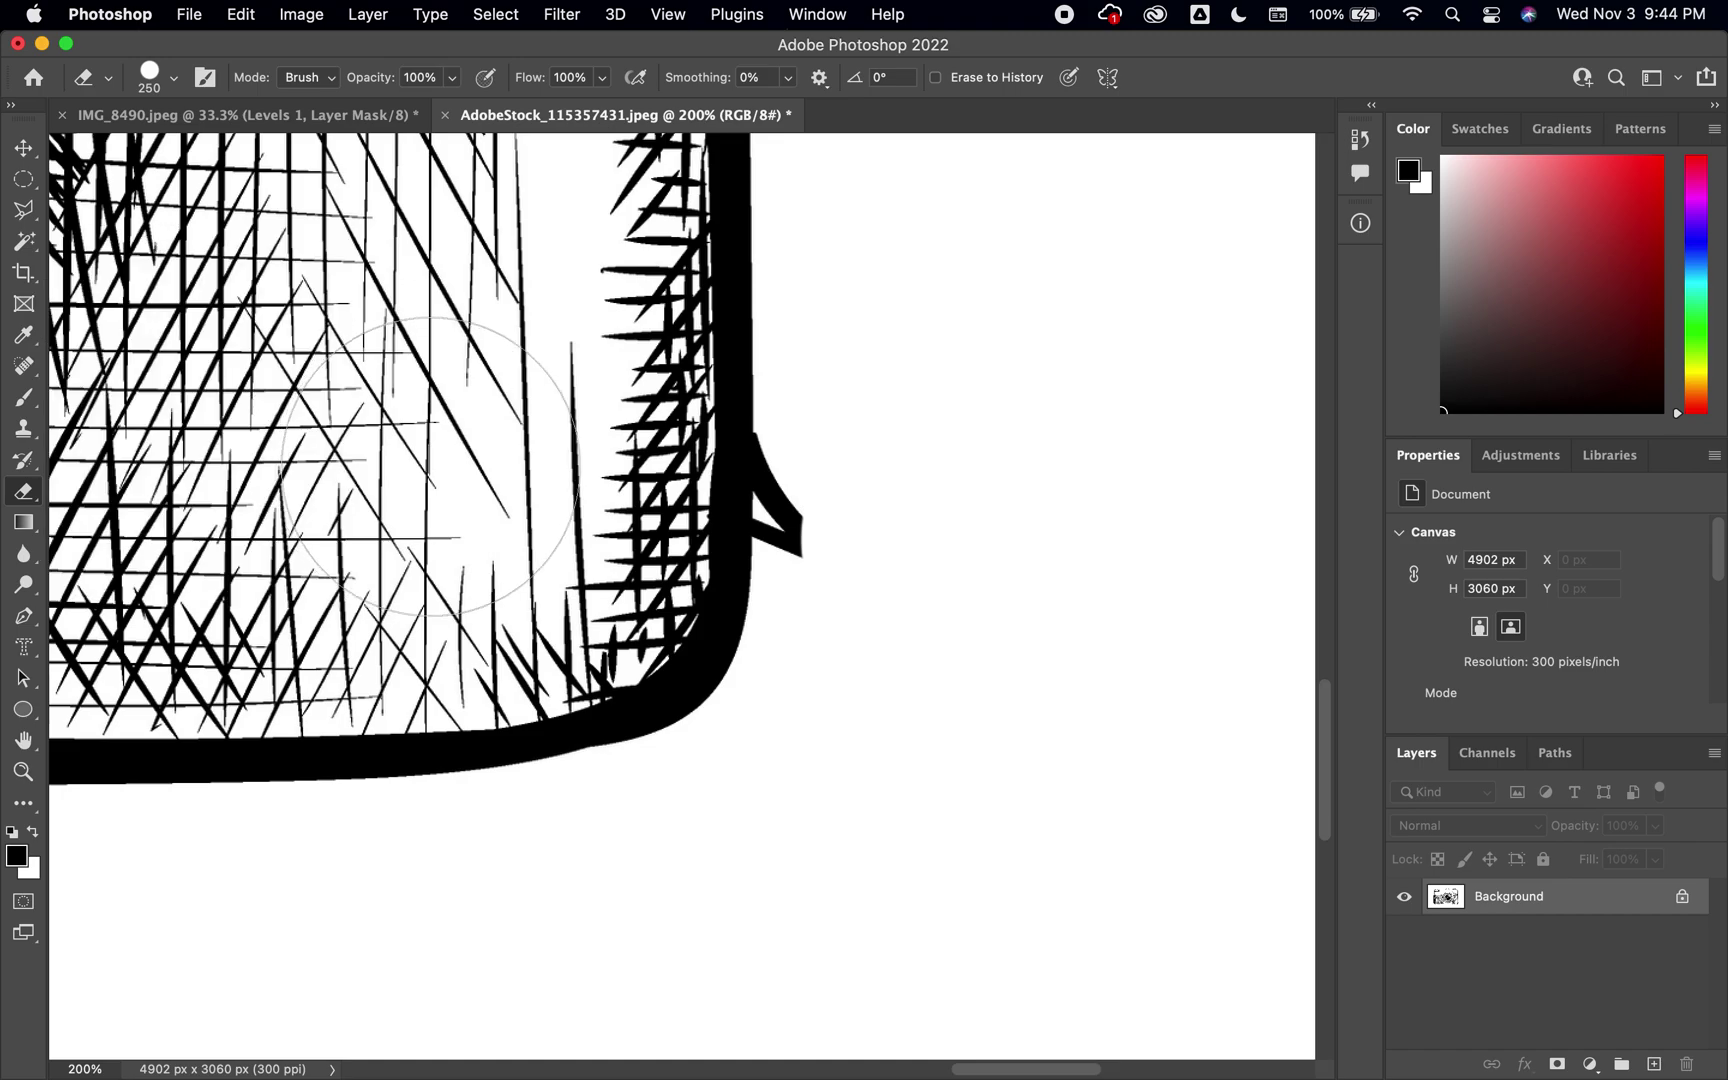
key("l")
left_click(794, 379)
left_click(753, 426)
left_click(753, 546)
left_click(851, 608)
double_click(878, 507)
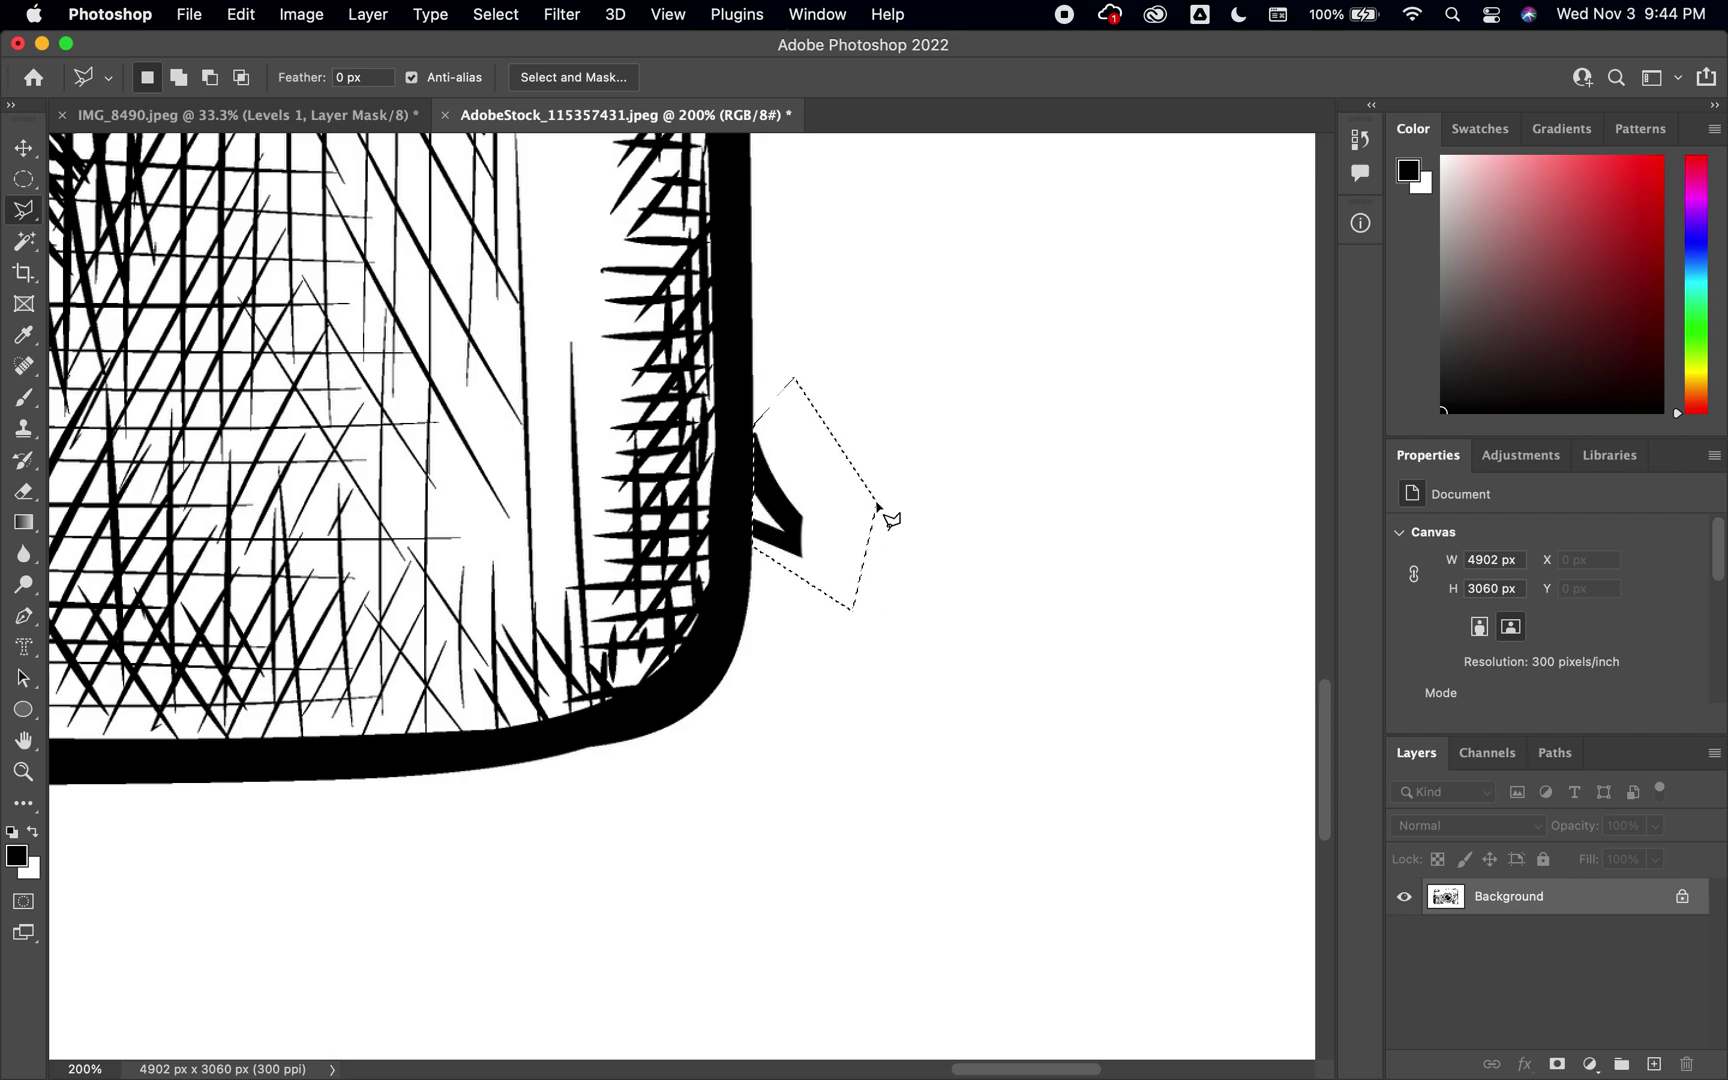
key("e")
left_click_drag(883, 494, 800, 536)
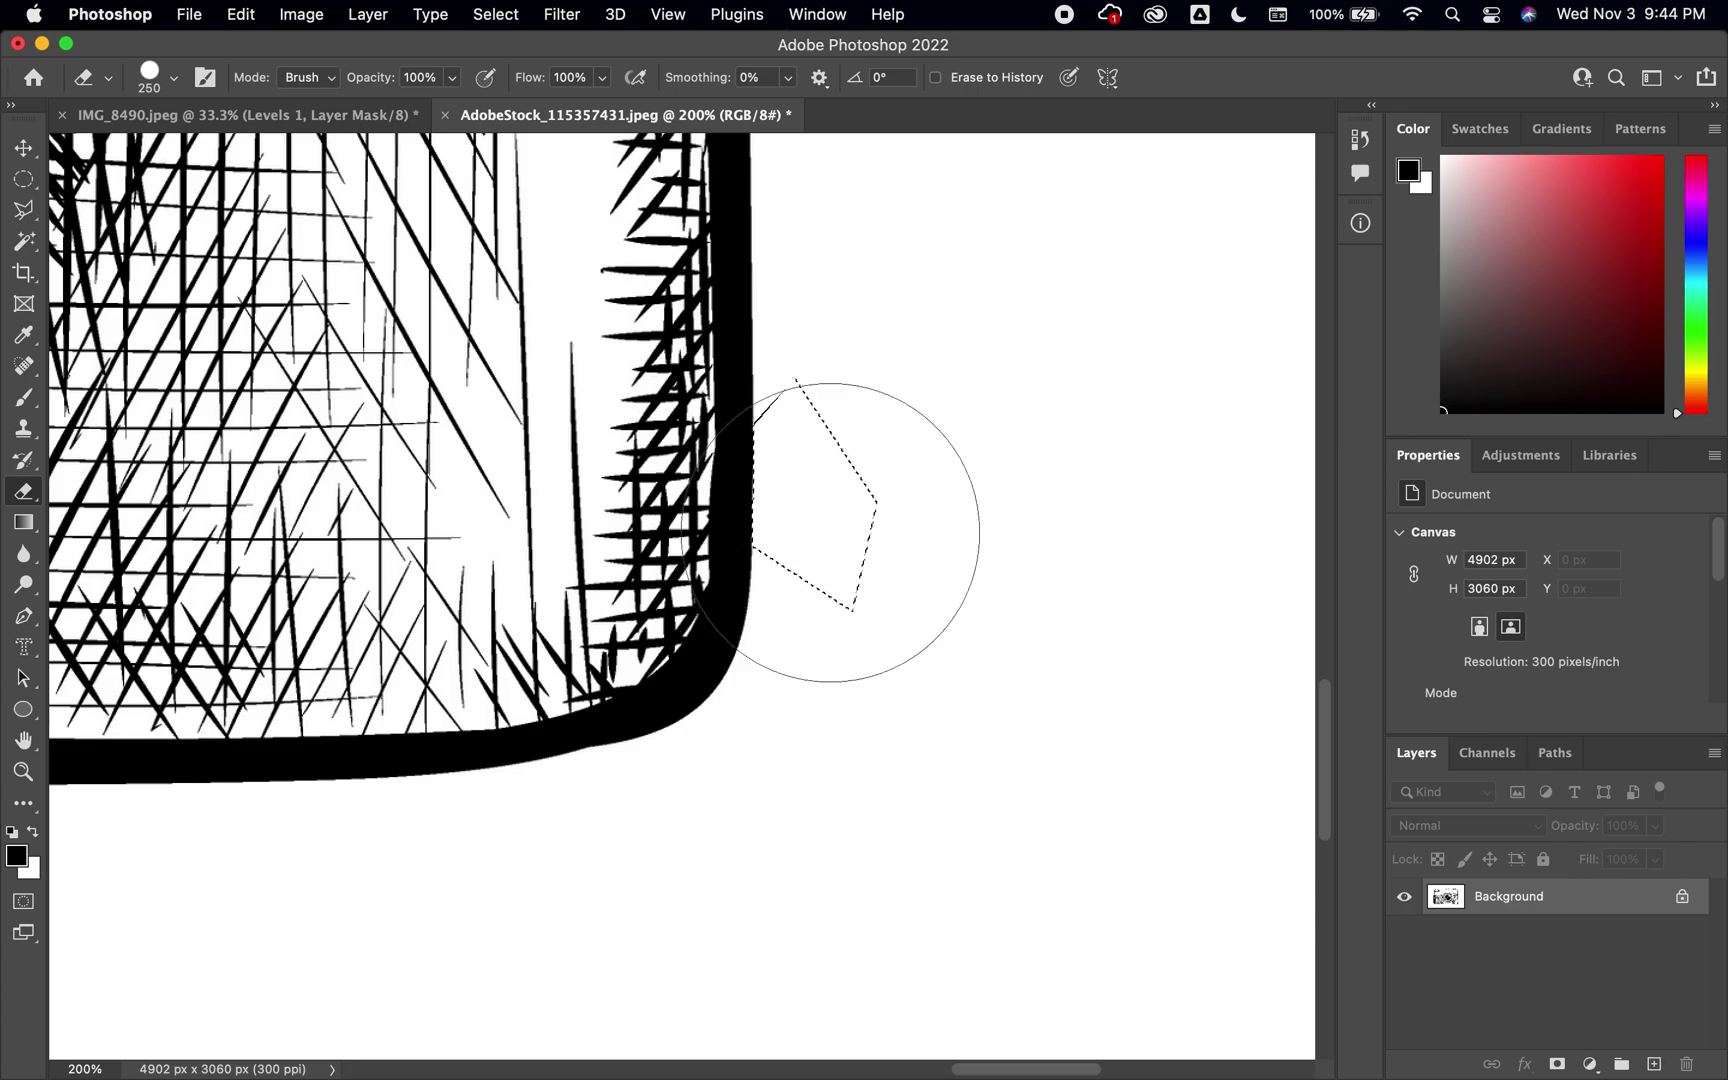
key("super+d")
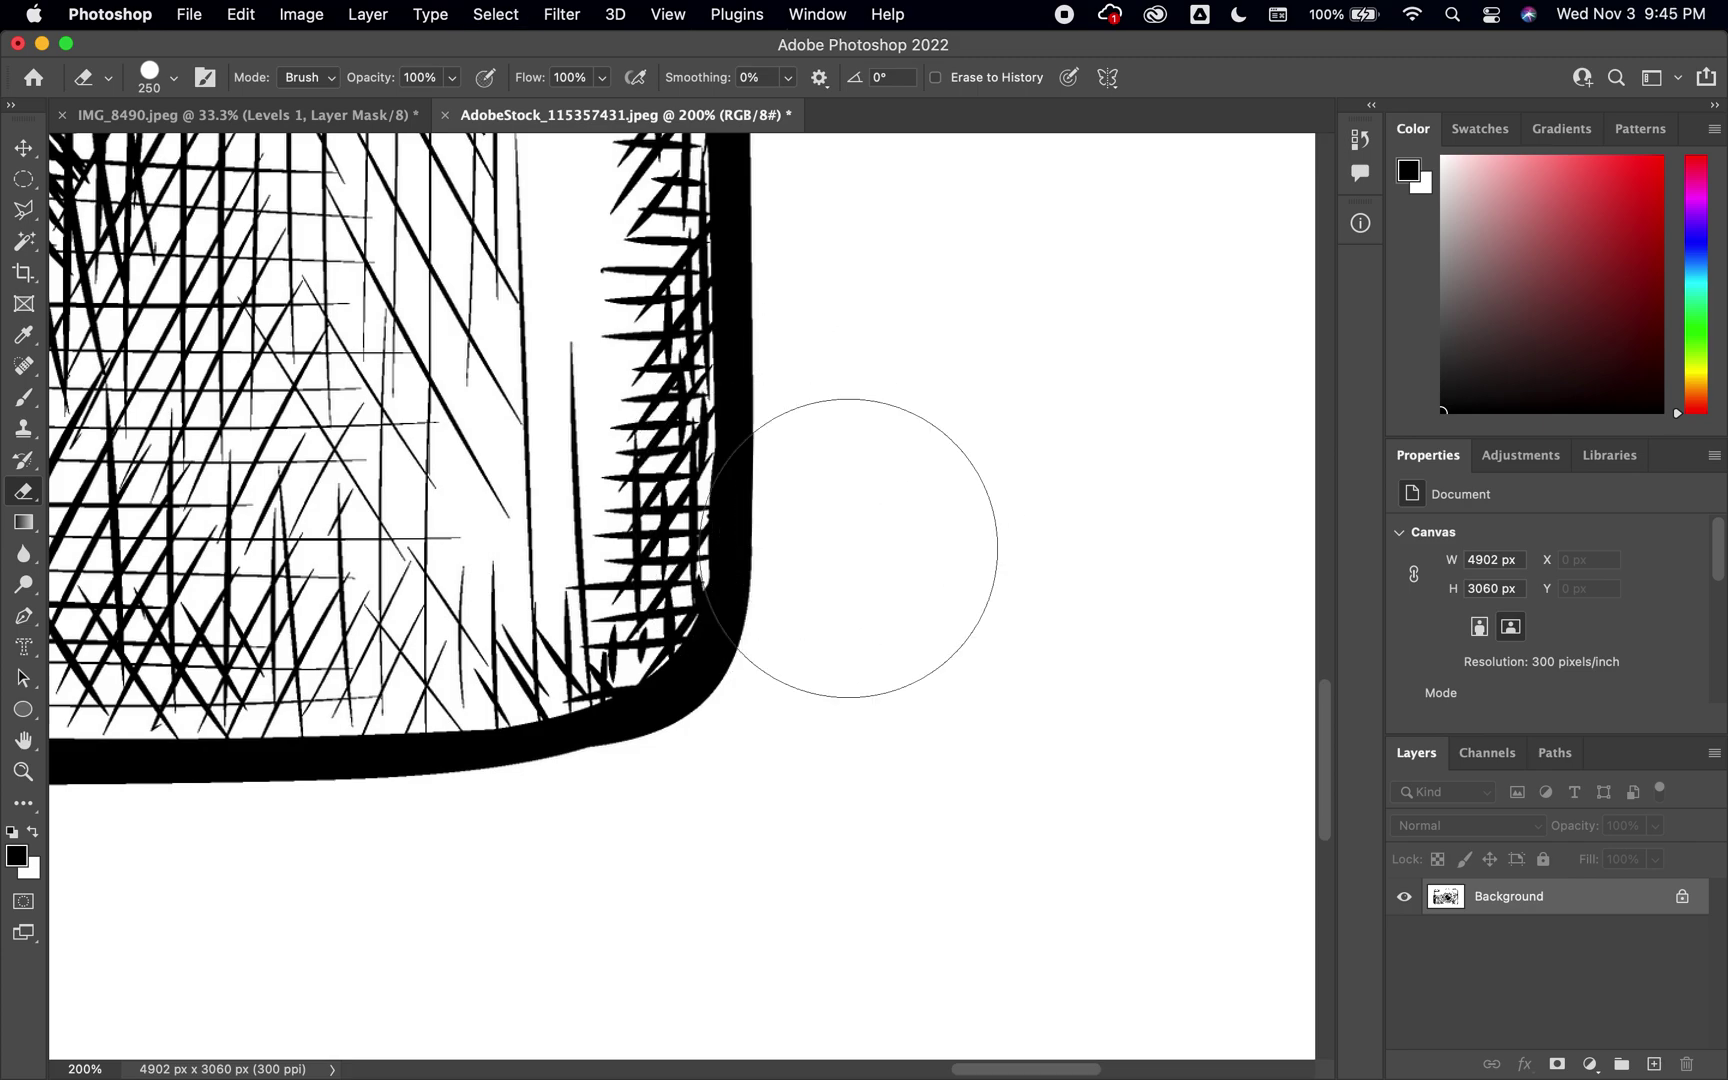
Step: Compare the whole strapless camera drawing with the camera on the reference card IMG_8490.jpeg
key("super+0")
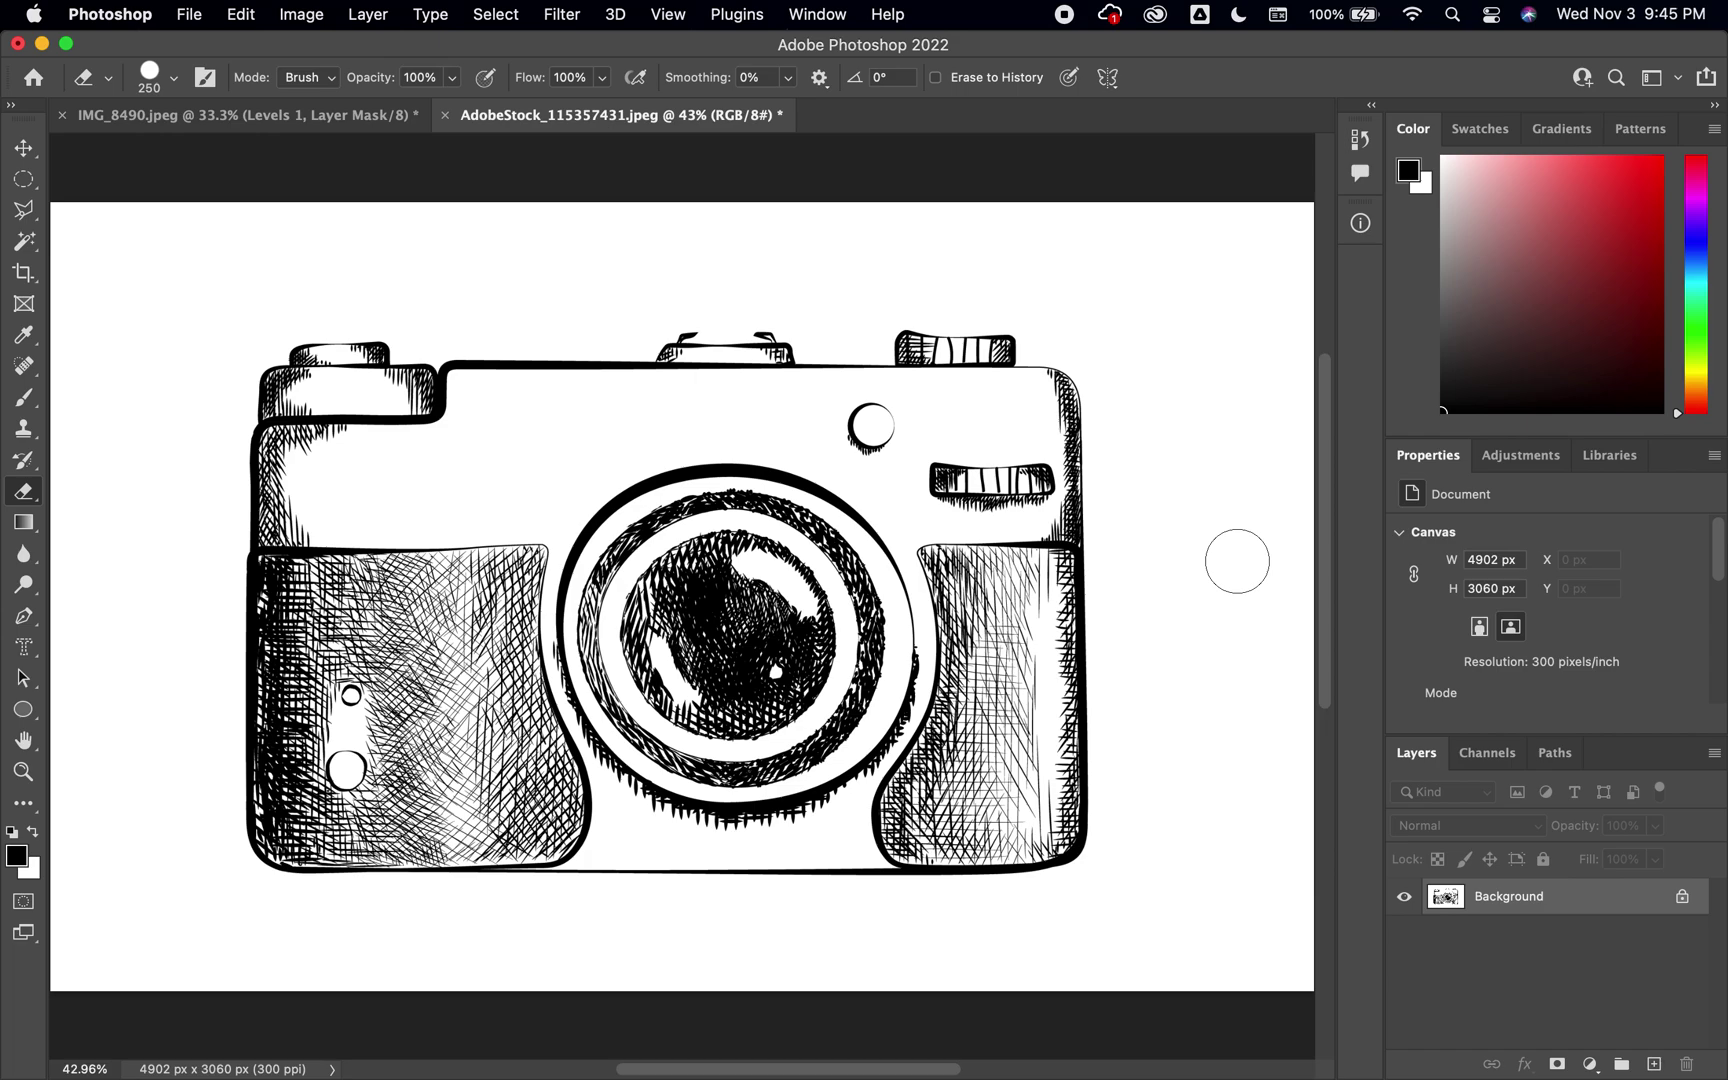
left_click(333, 124)
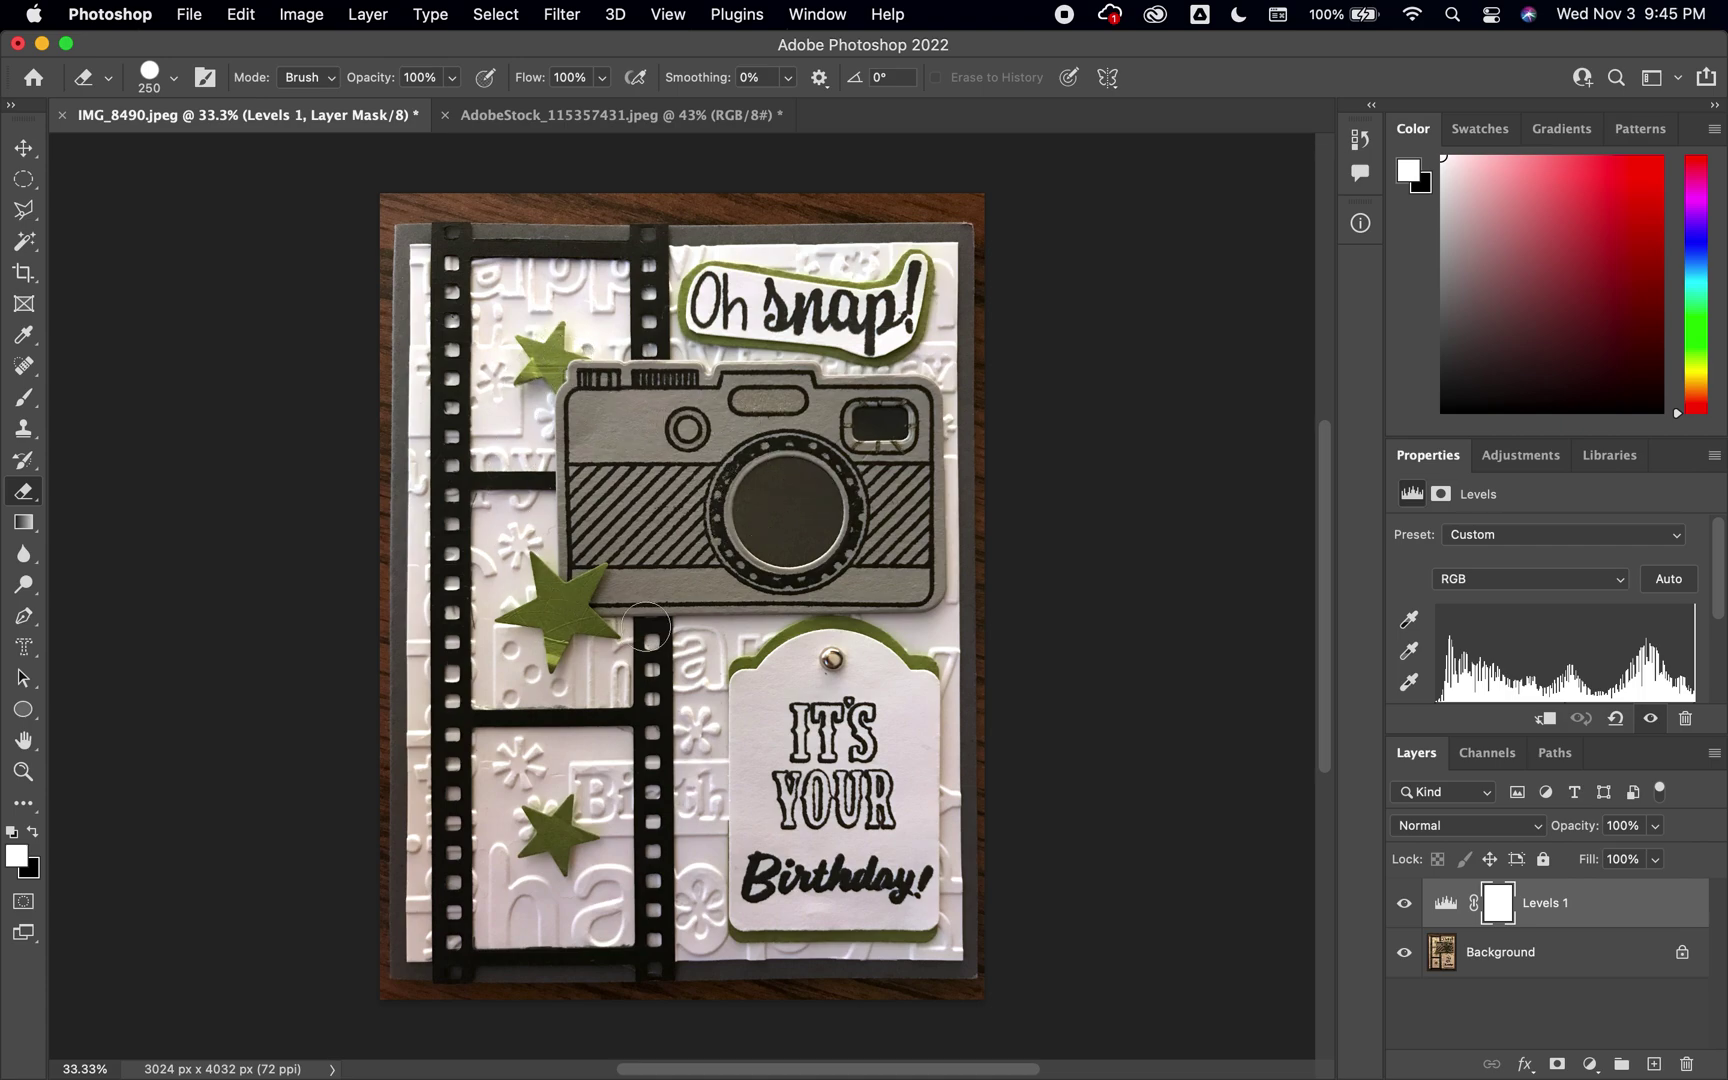
left_click(620, 115)
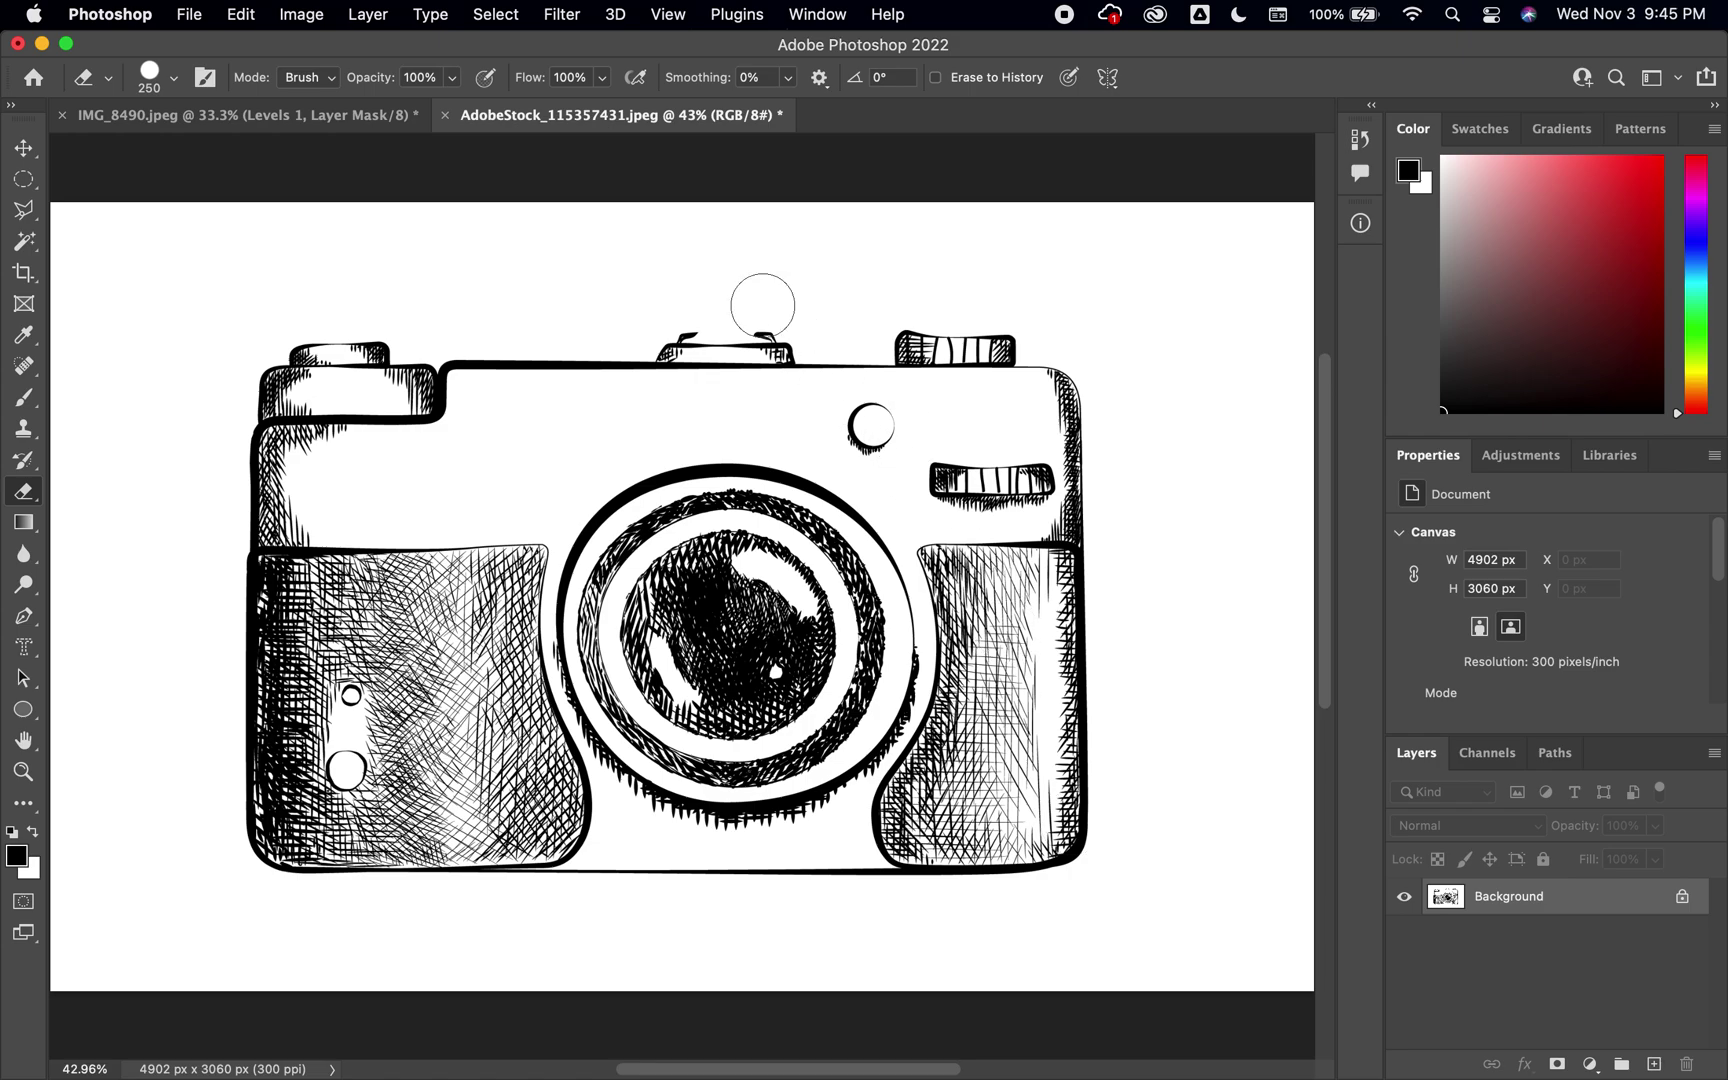
Step: Save the edited camera drawing as a baseline JPEG at quality 12 (Maximum)
left_click(190, 15)
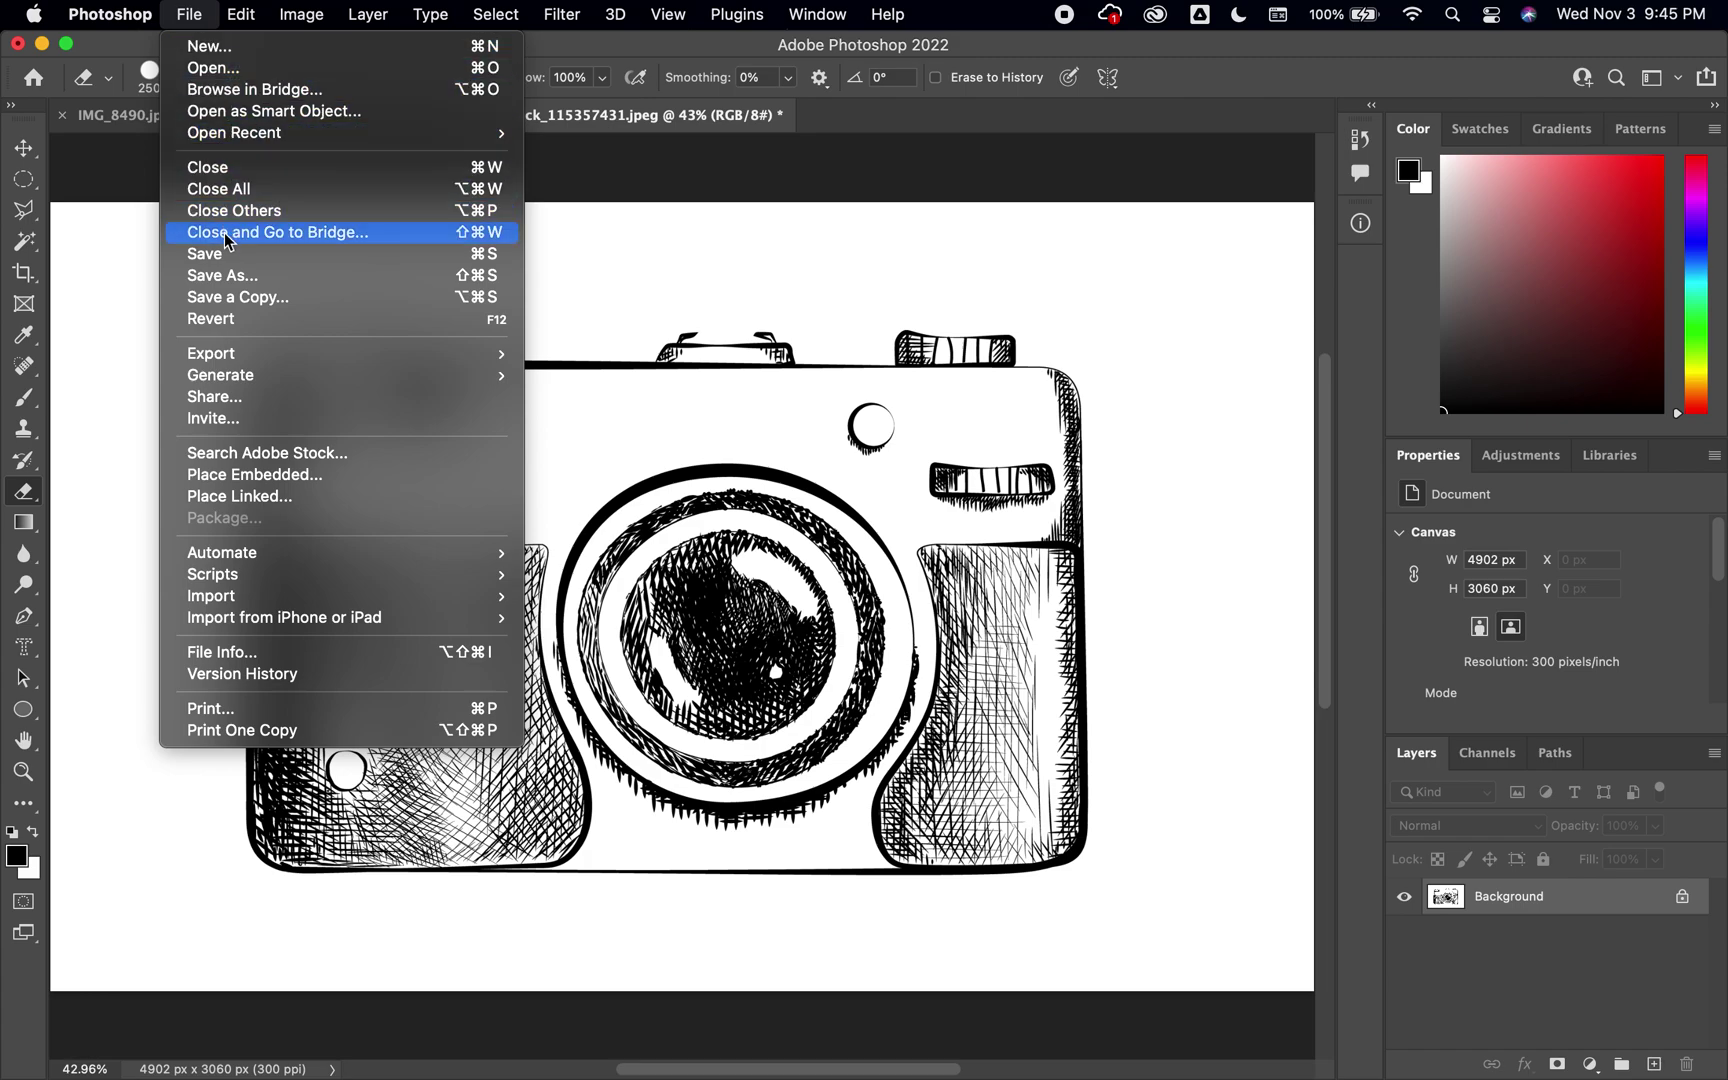
left_click(225, 261)
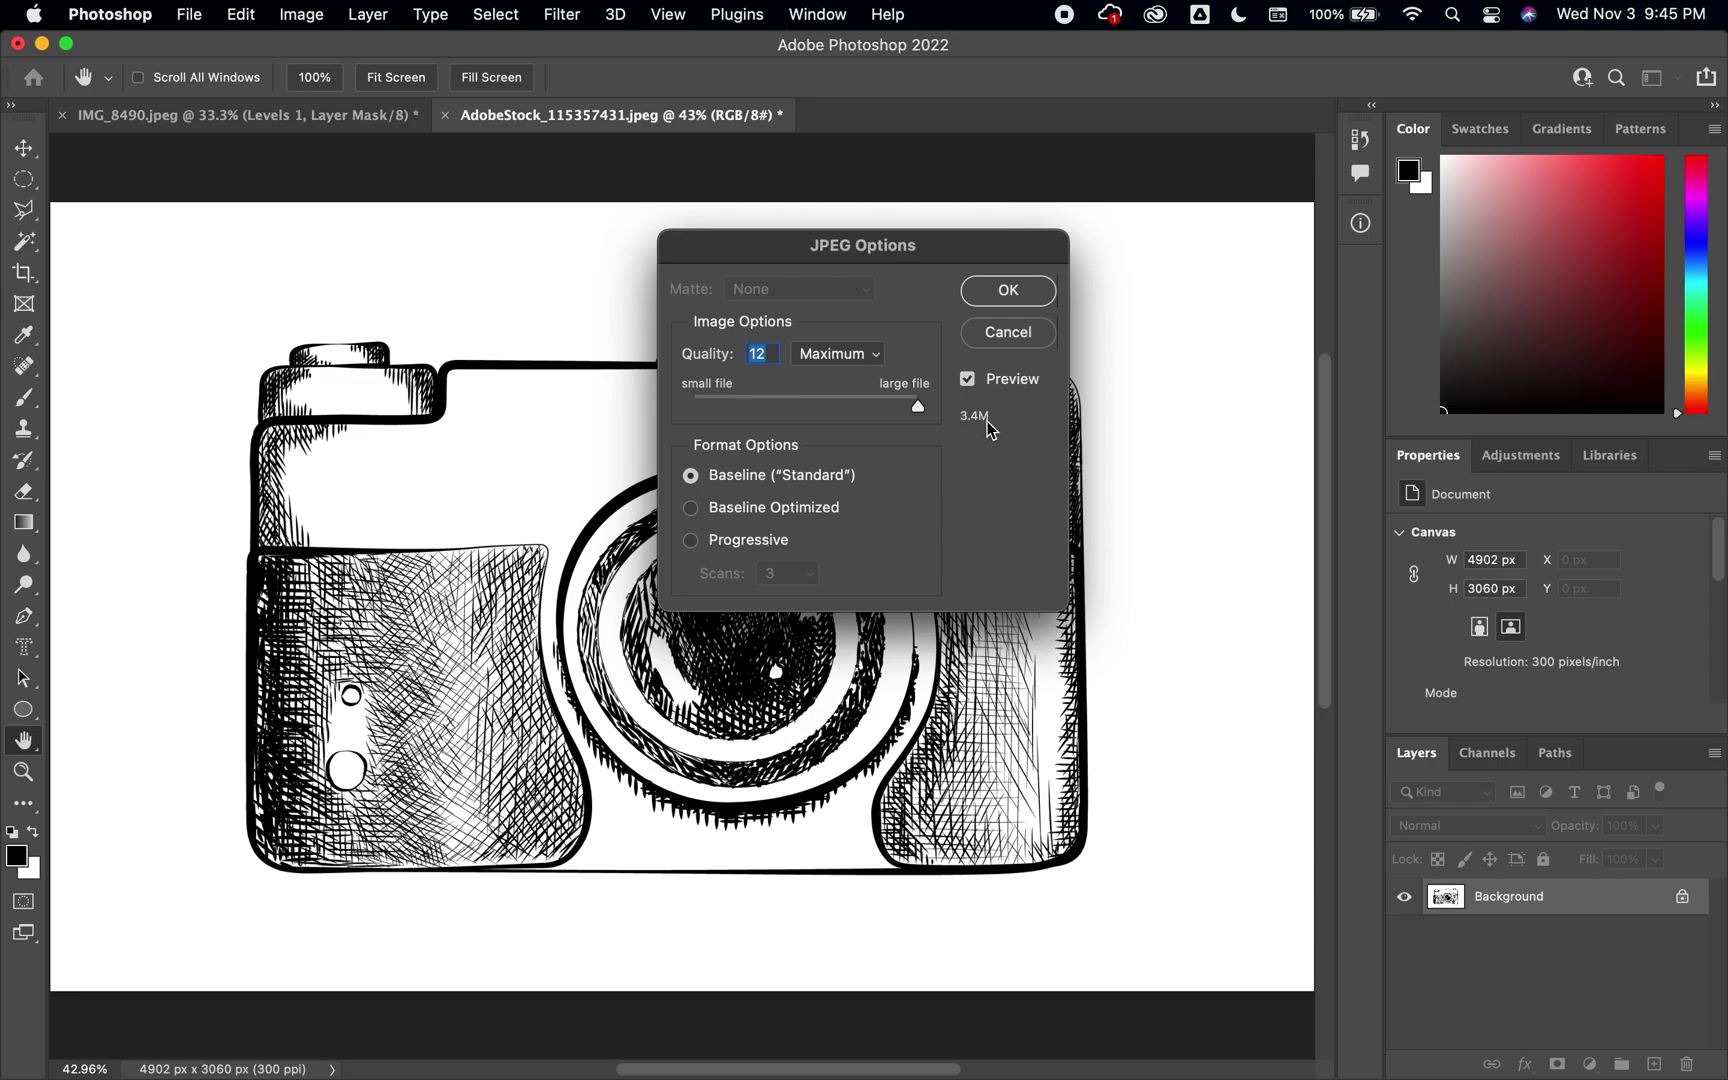
left_click(1031, 298)
key("e")
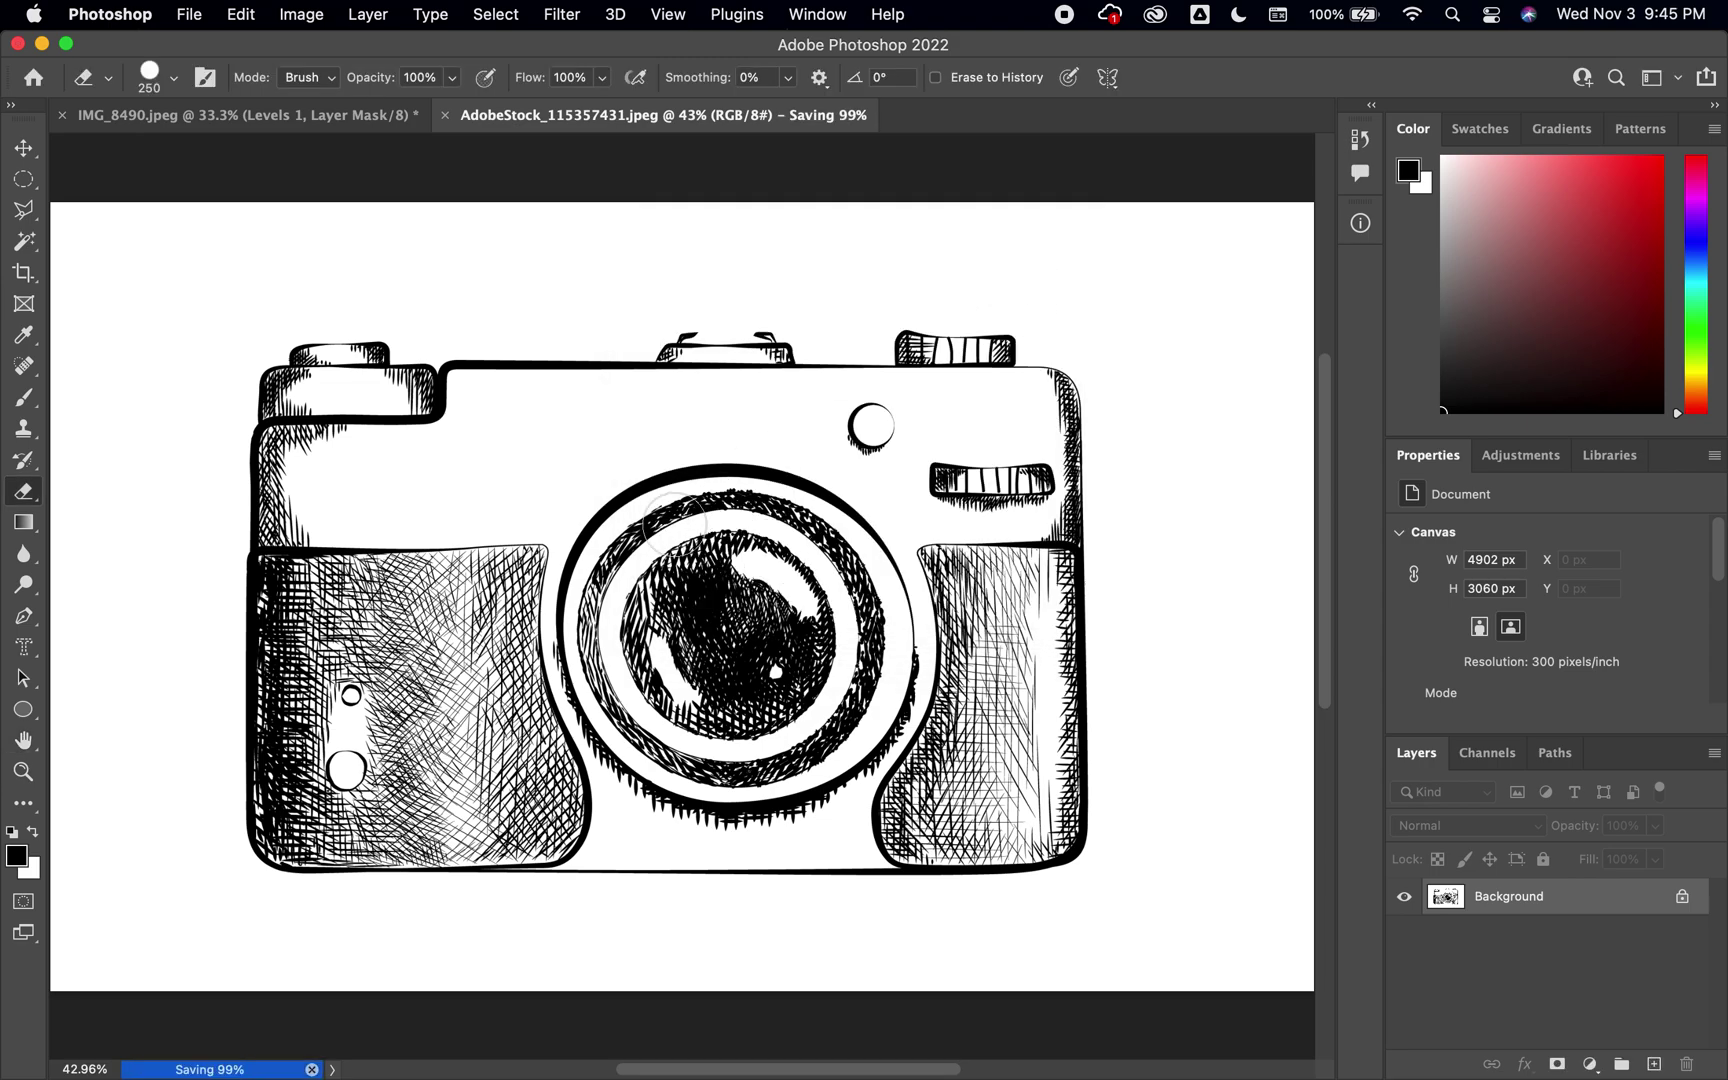
Step: Close the camera drawing and minimize the Photoshop window to show the Scrapbook Files folder in Finder
left_click(446, 117)
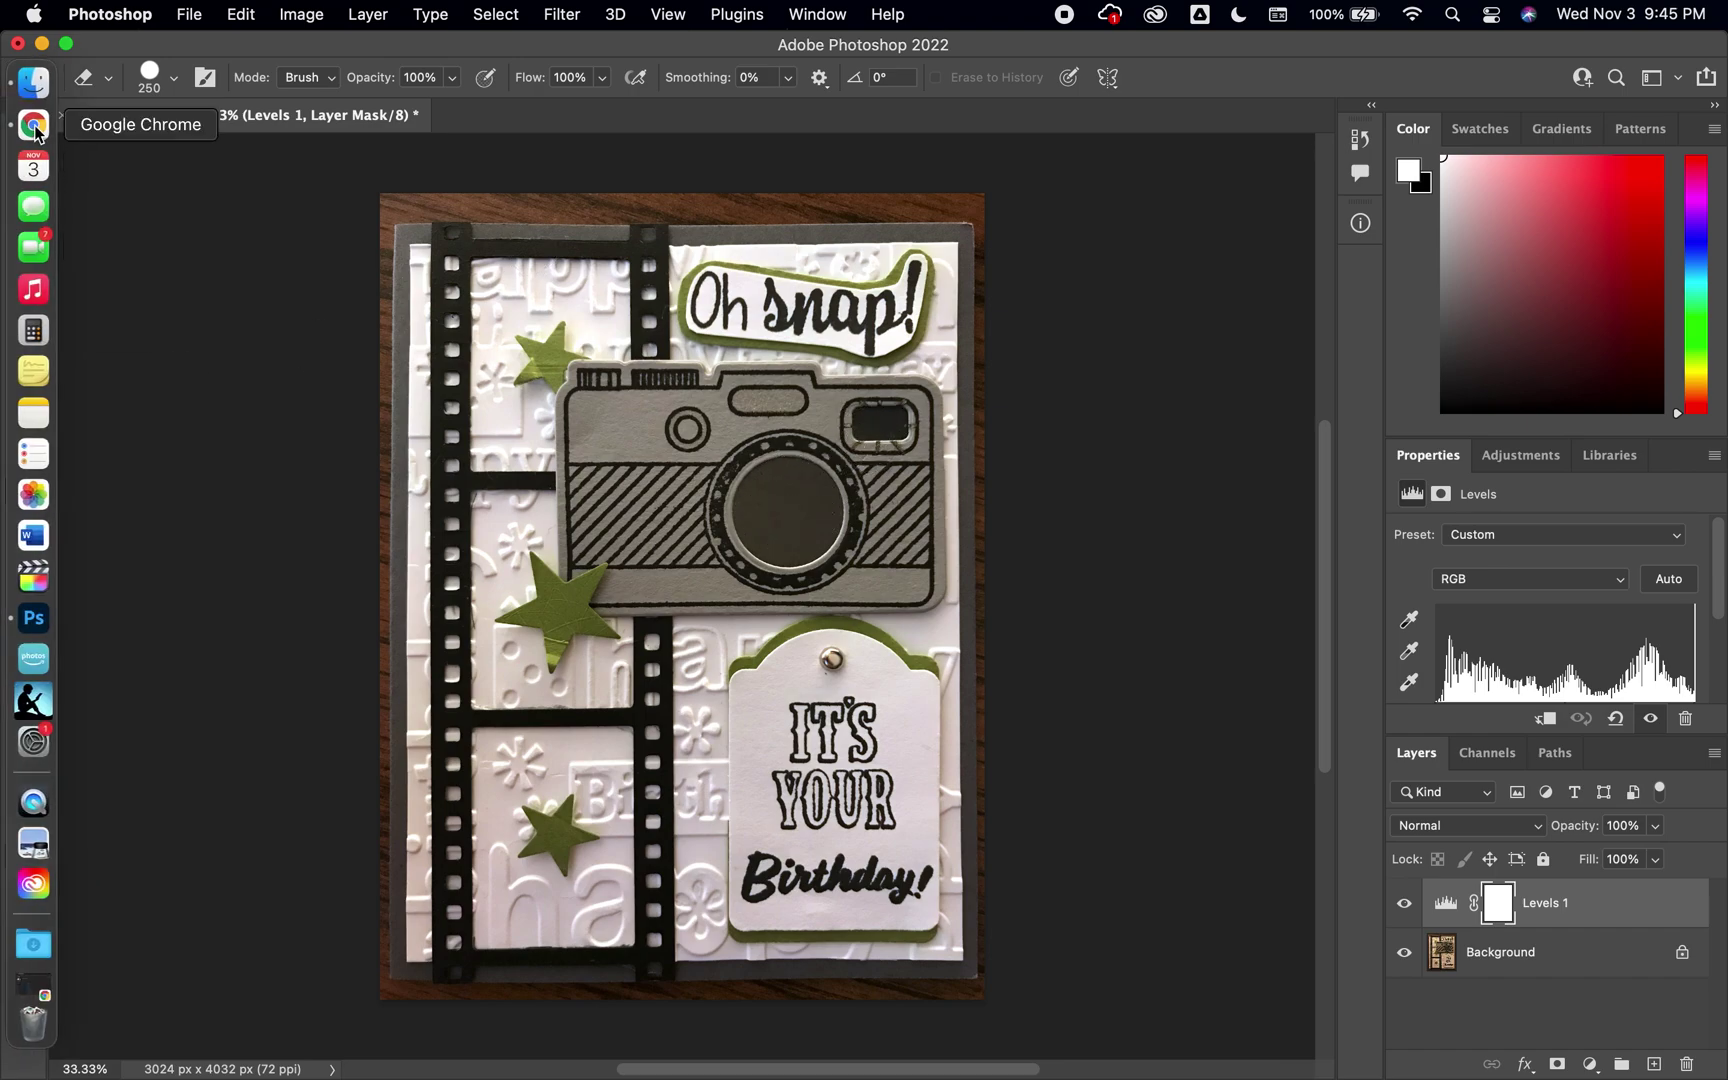
left_click(42, 44)
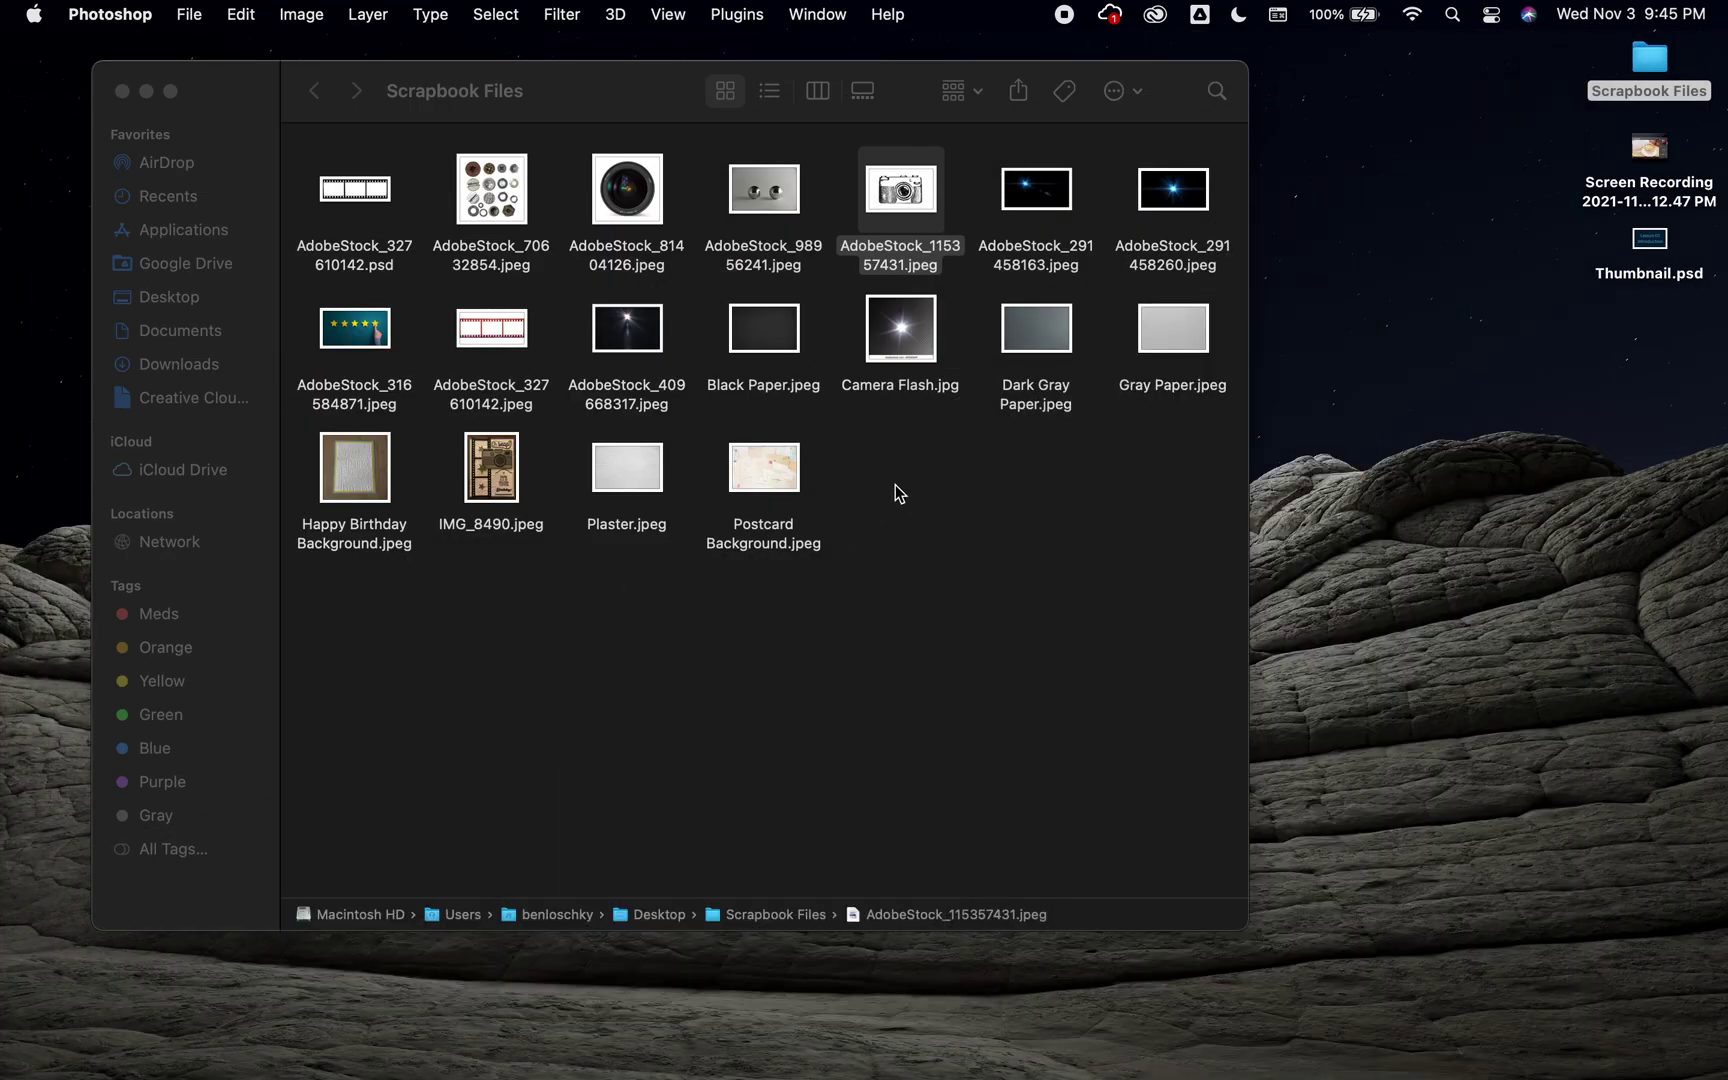
Step: Preview the camera lens image, the three lens flare images and Camera Flash.jpg from the Scrapbook Files folder one after another
double_click(640, 197)
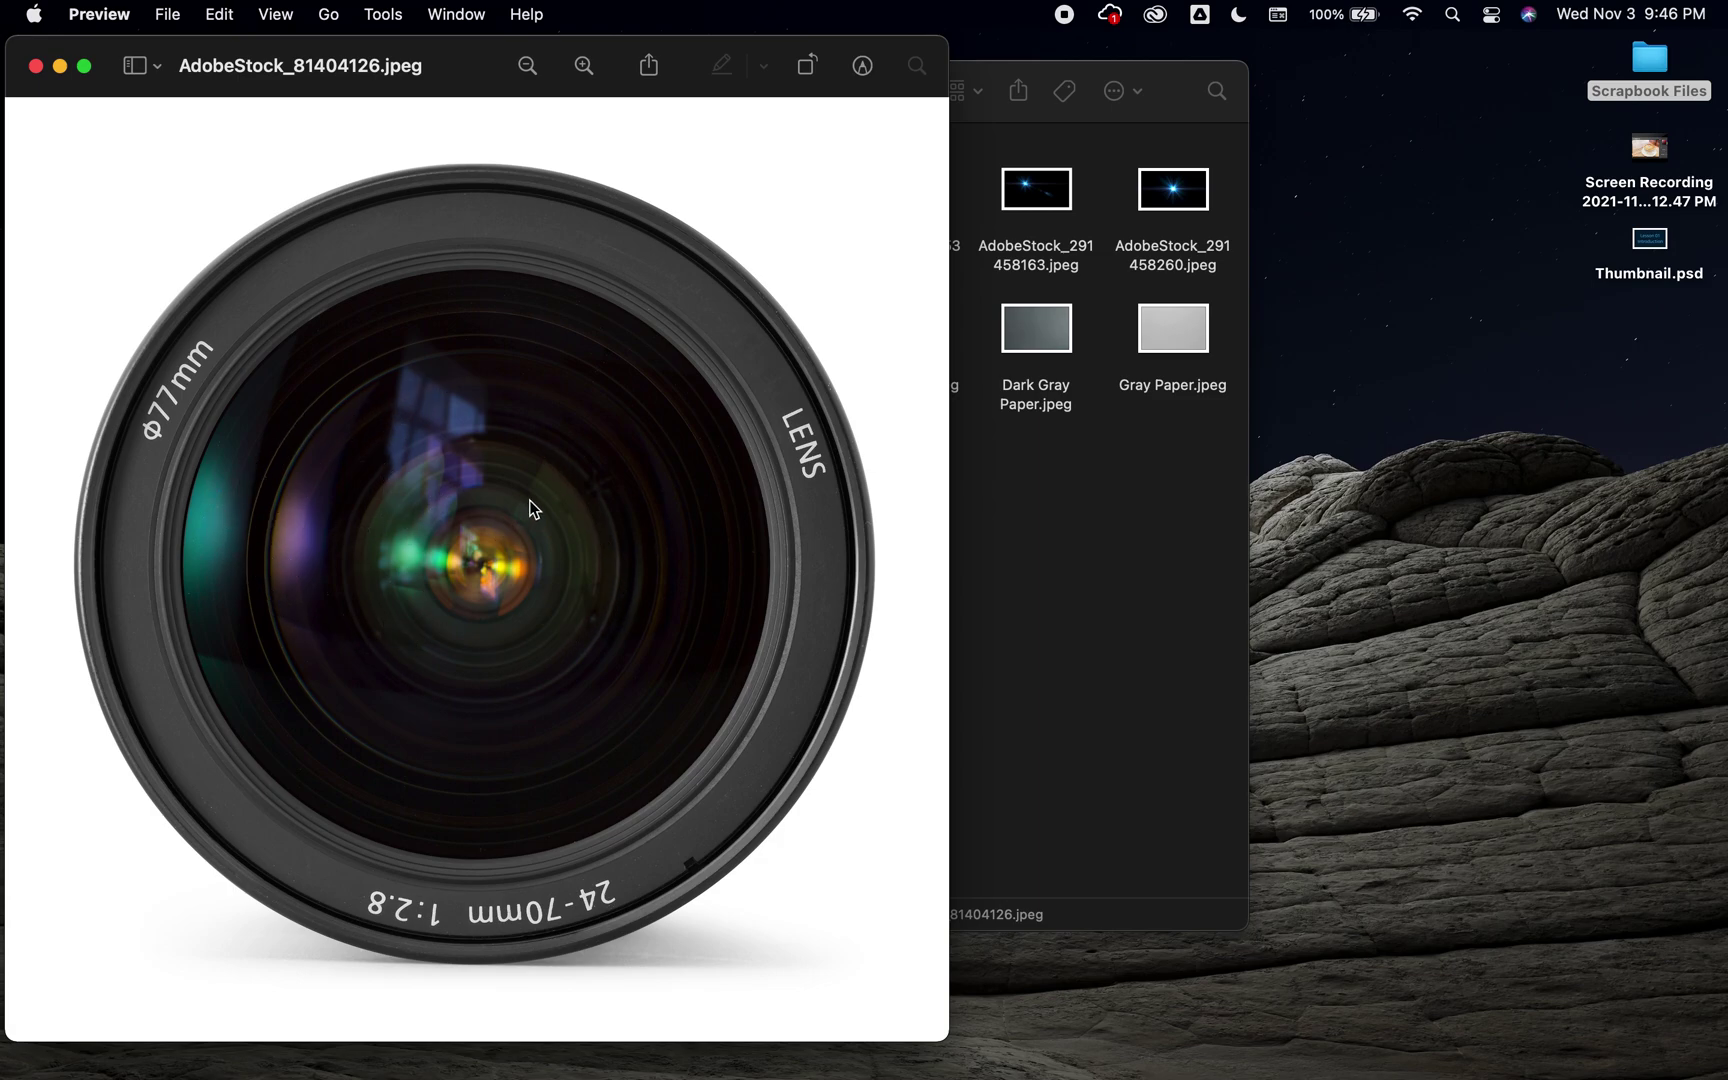
left_click(36, 66)
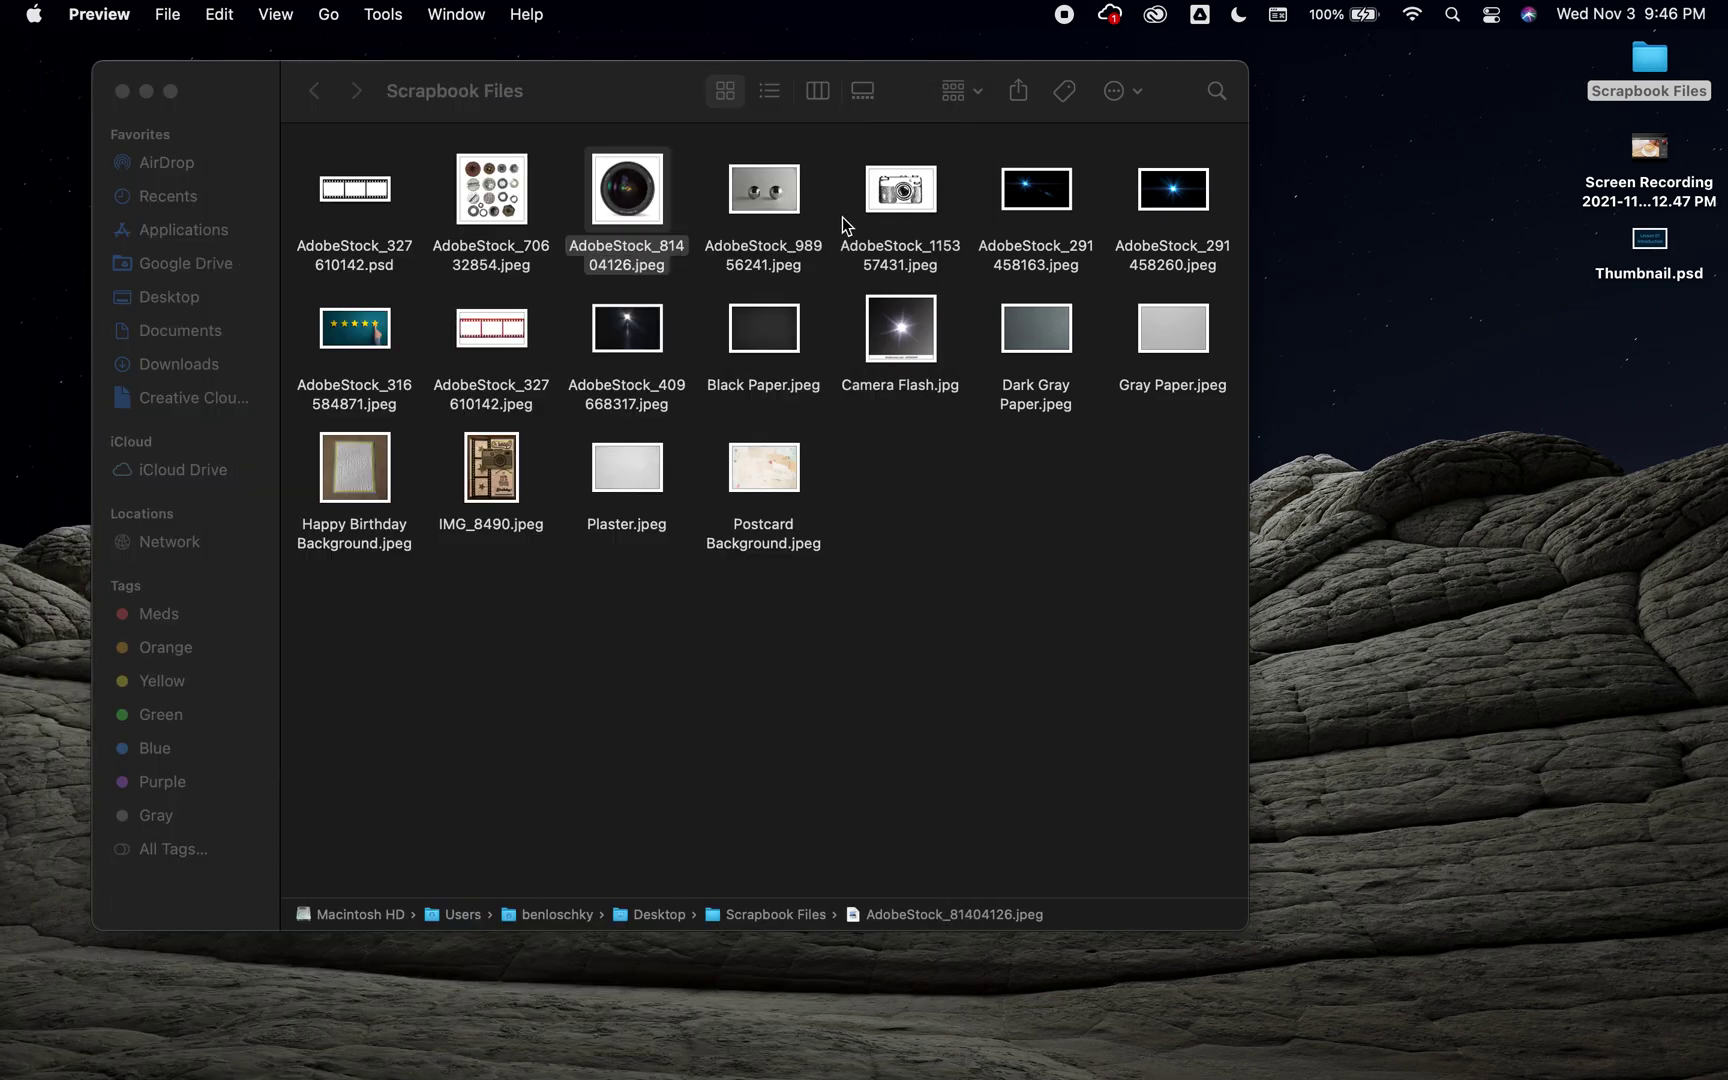
double_click(1053, 200)
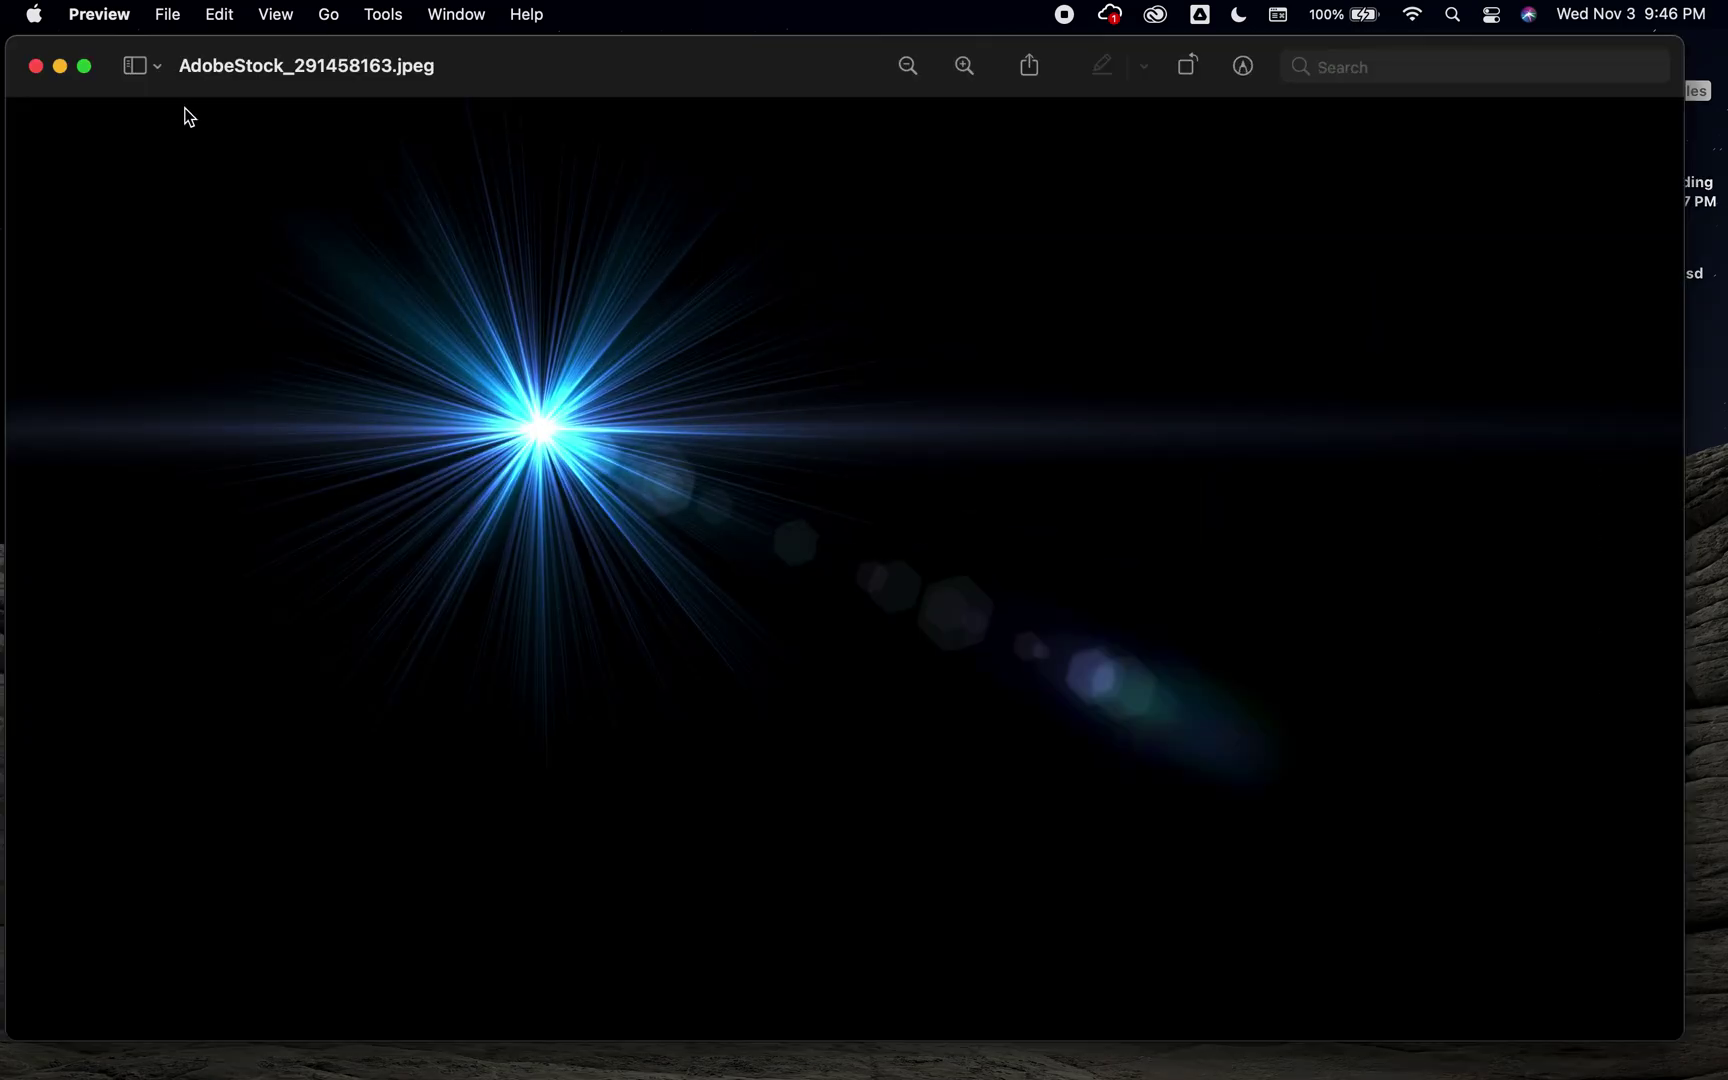
left_click(36, 66)
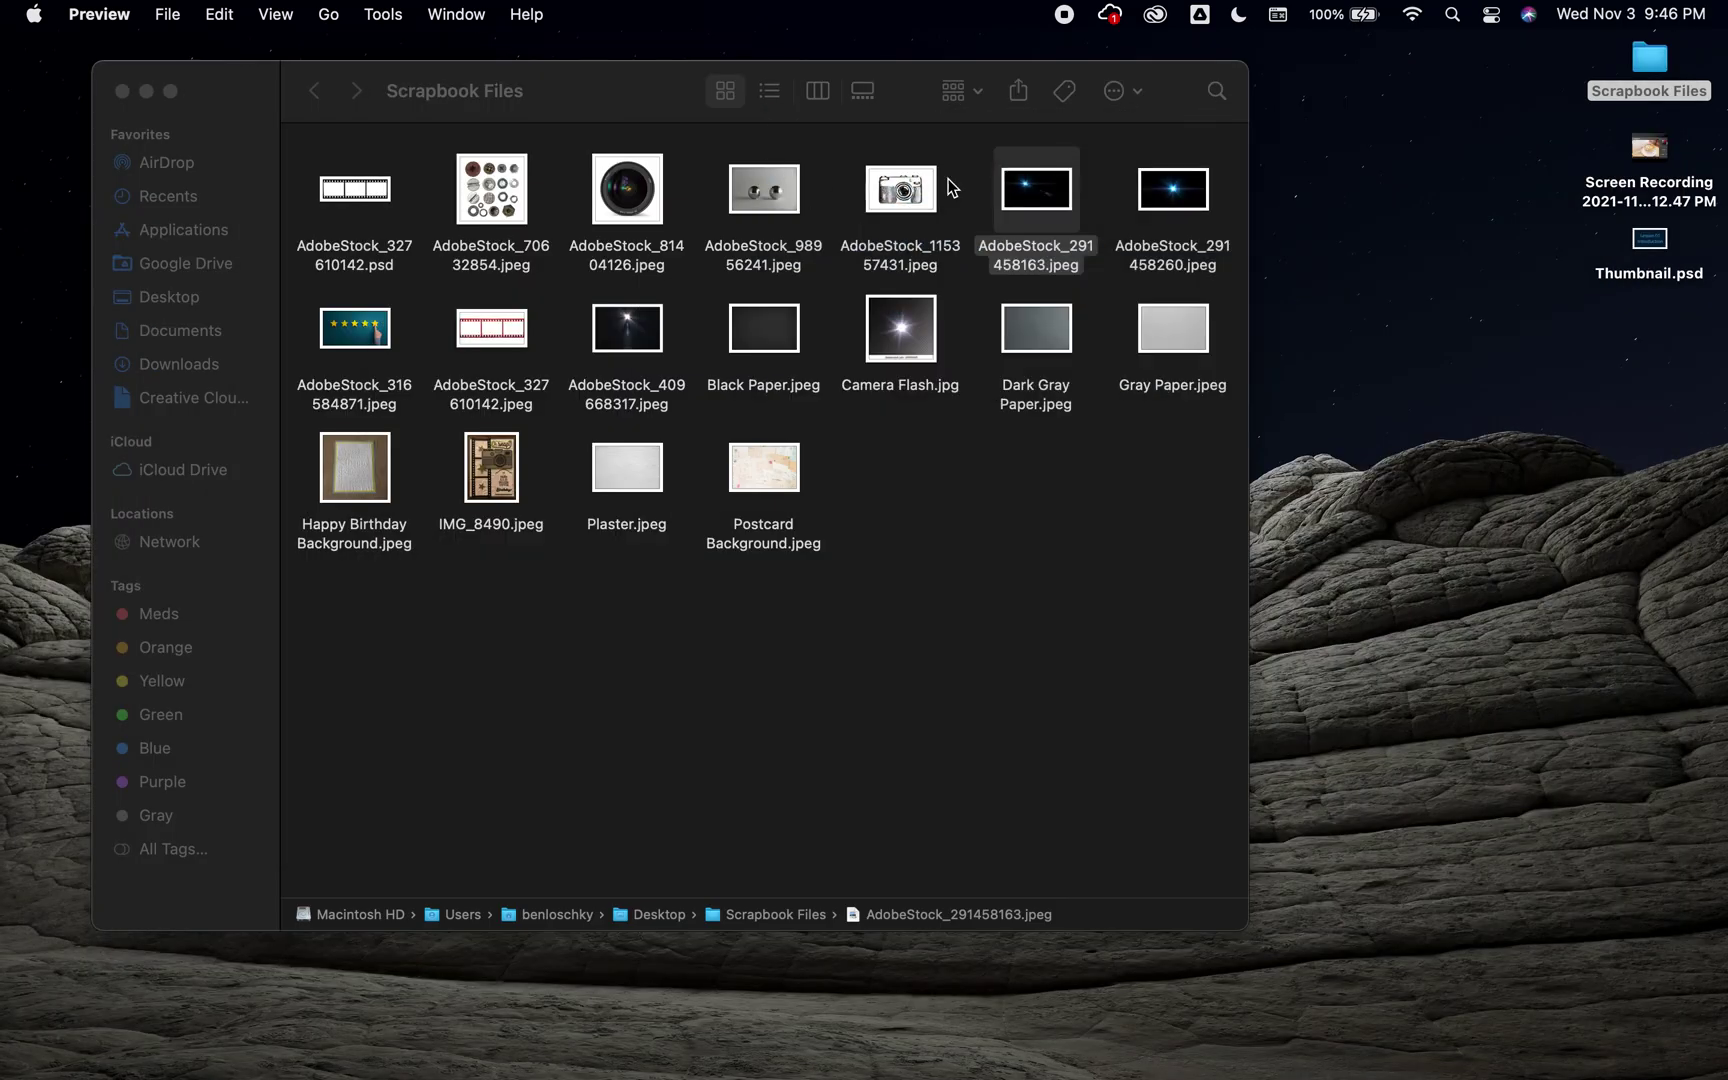
double_click(1150, 204)
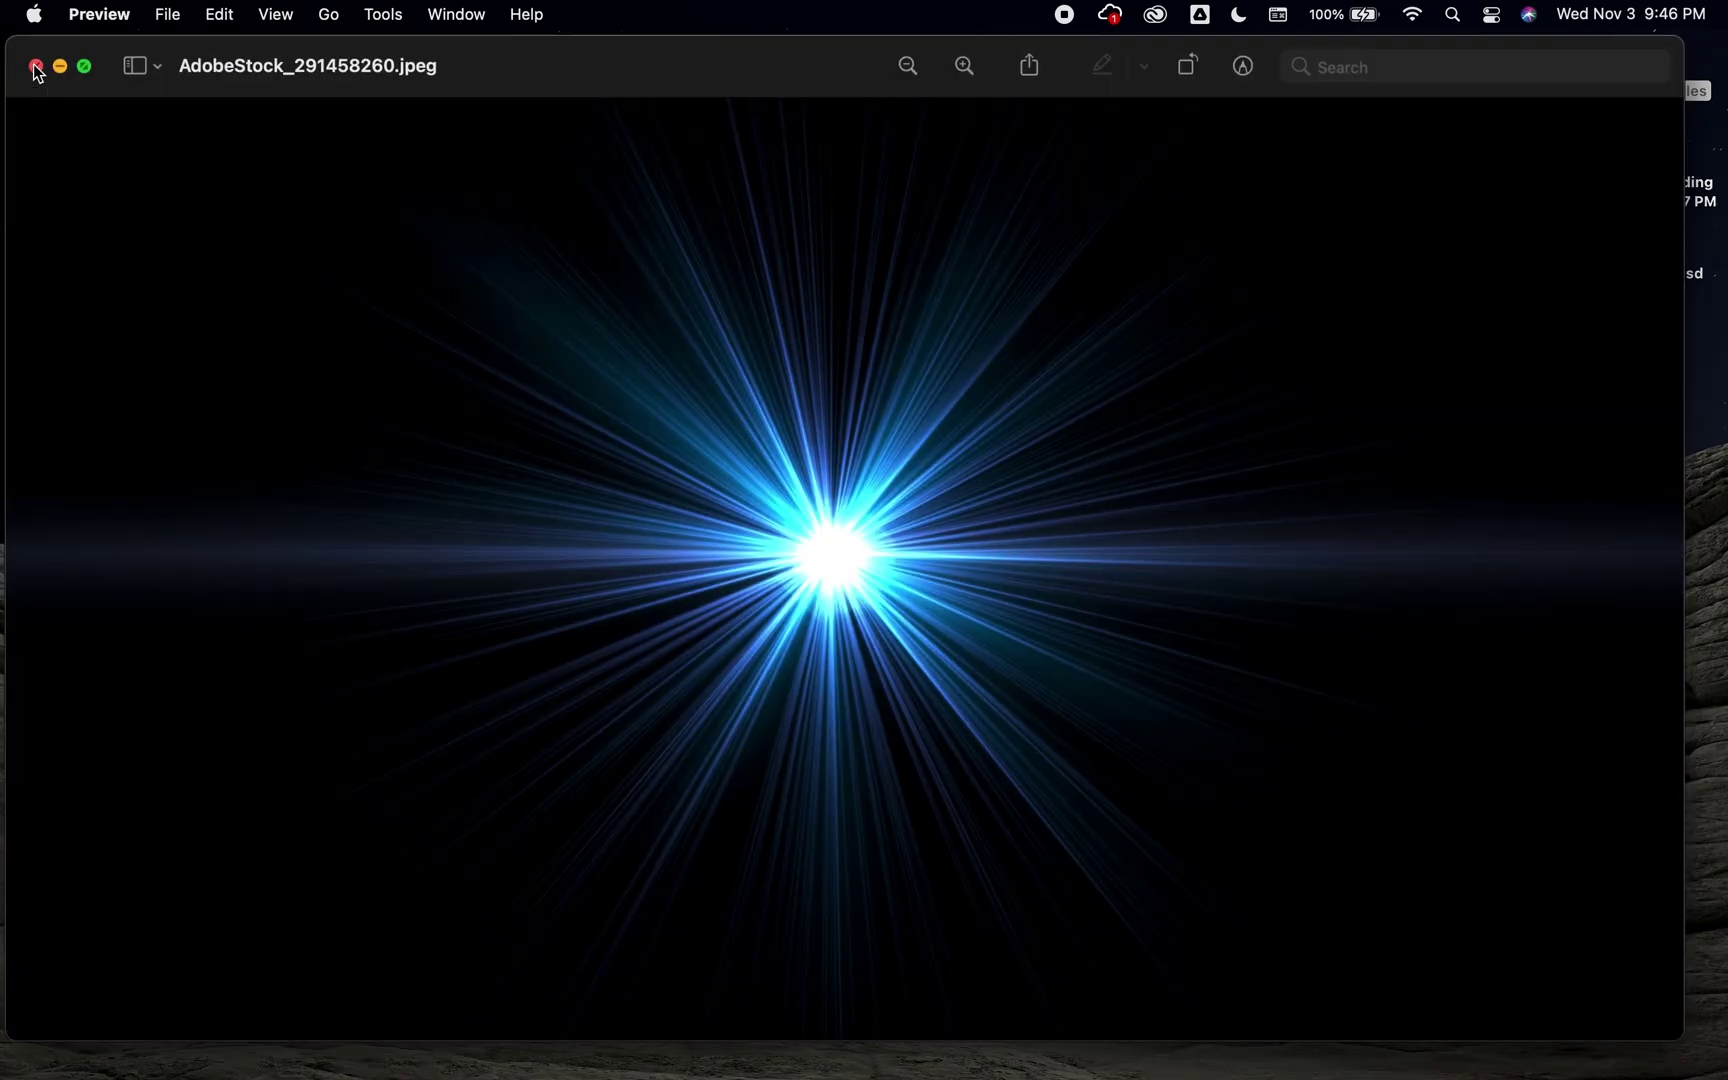
left_click(36, 67)
double_click(640, 332)
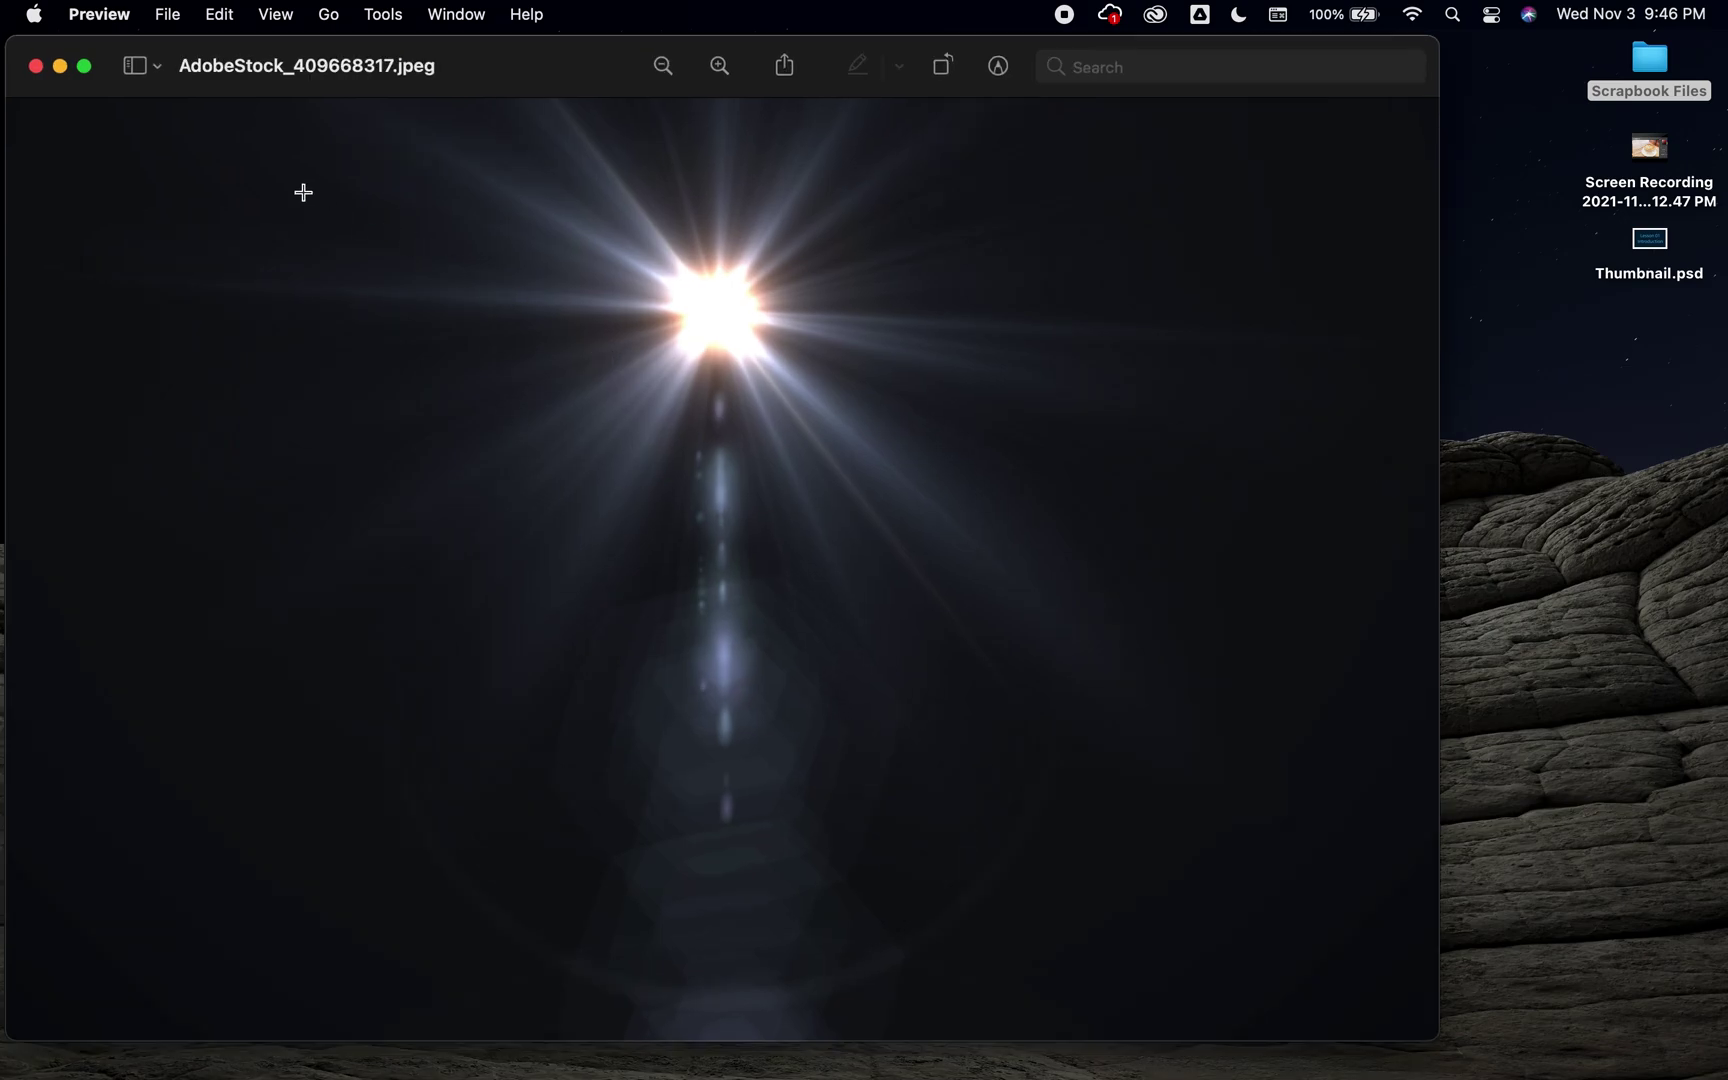
left_click(36, 66)
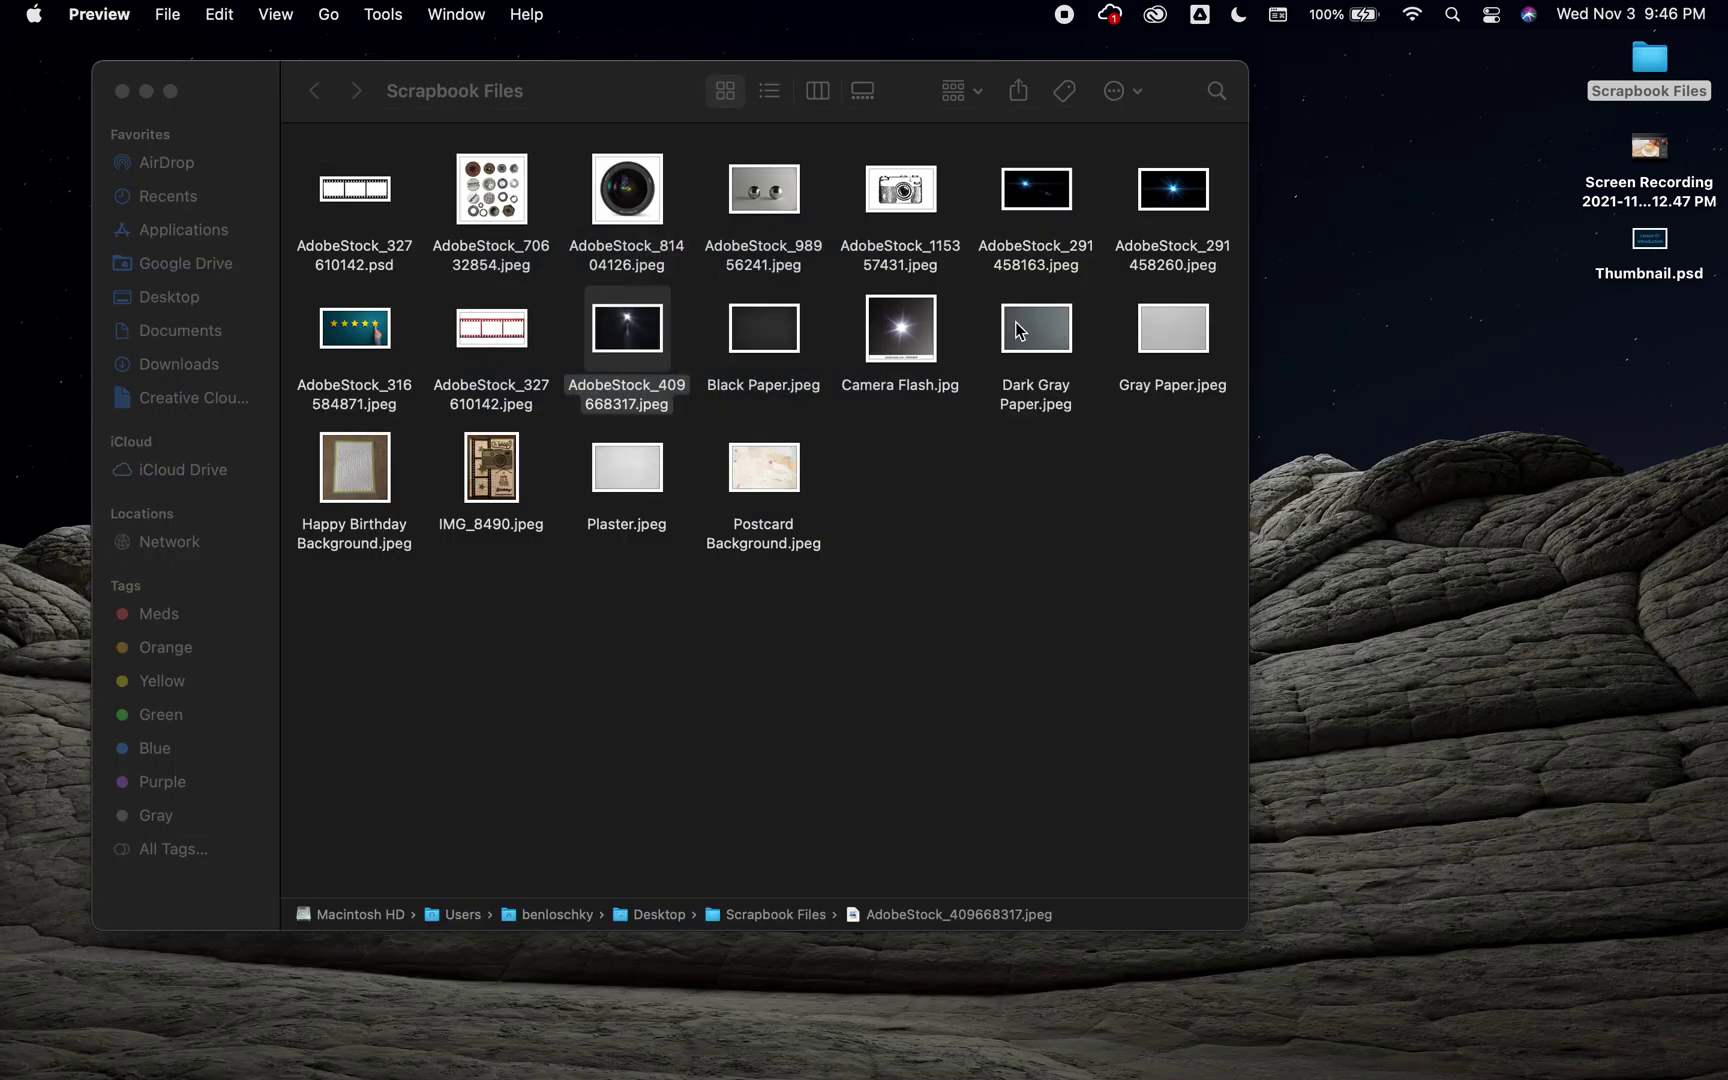
left_click(893, 335)
double_click(893, 335)
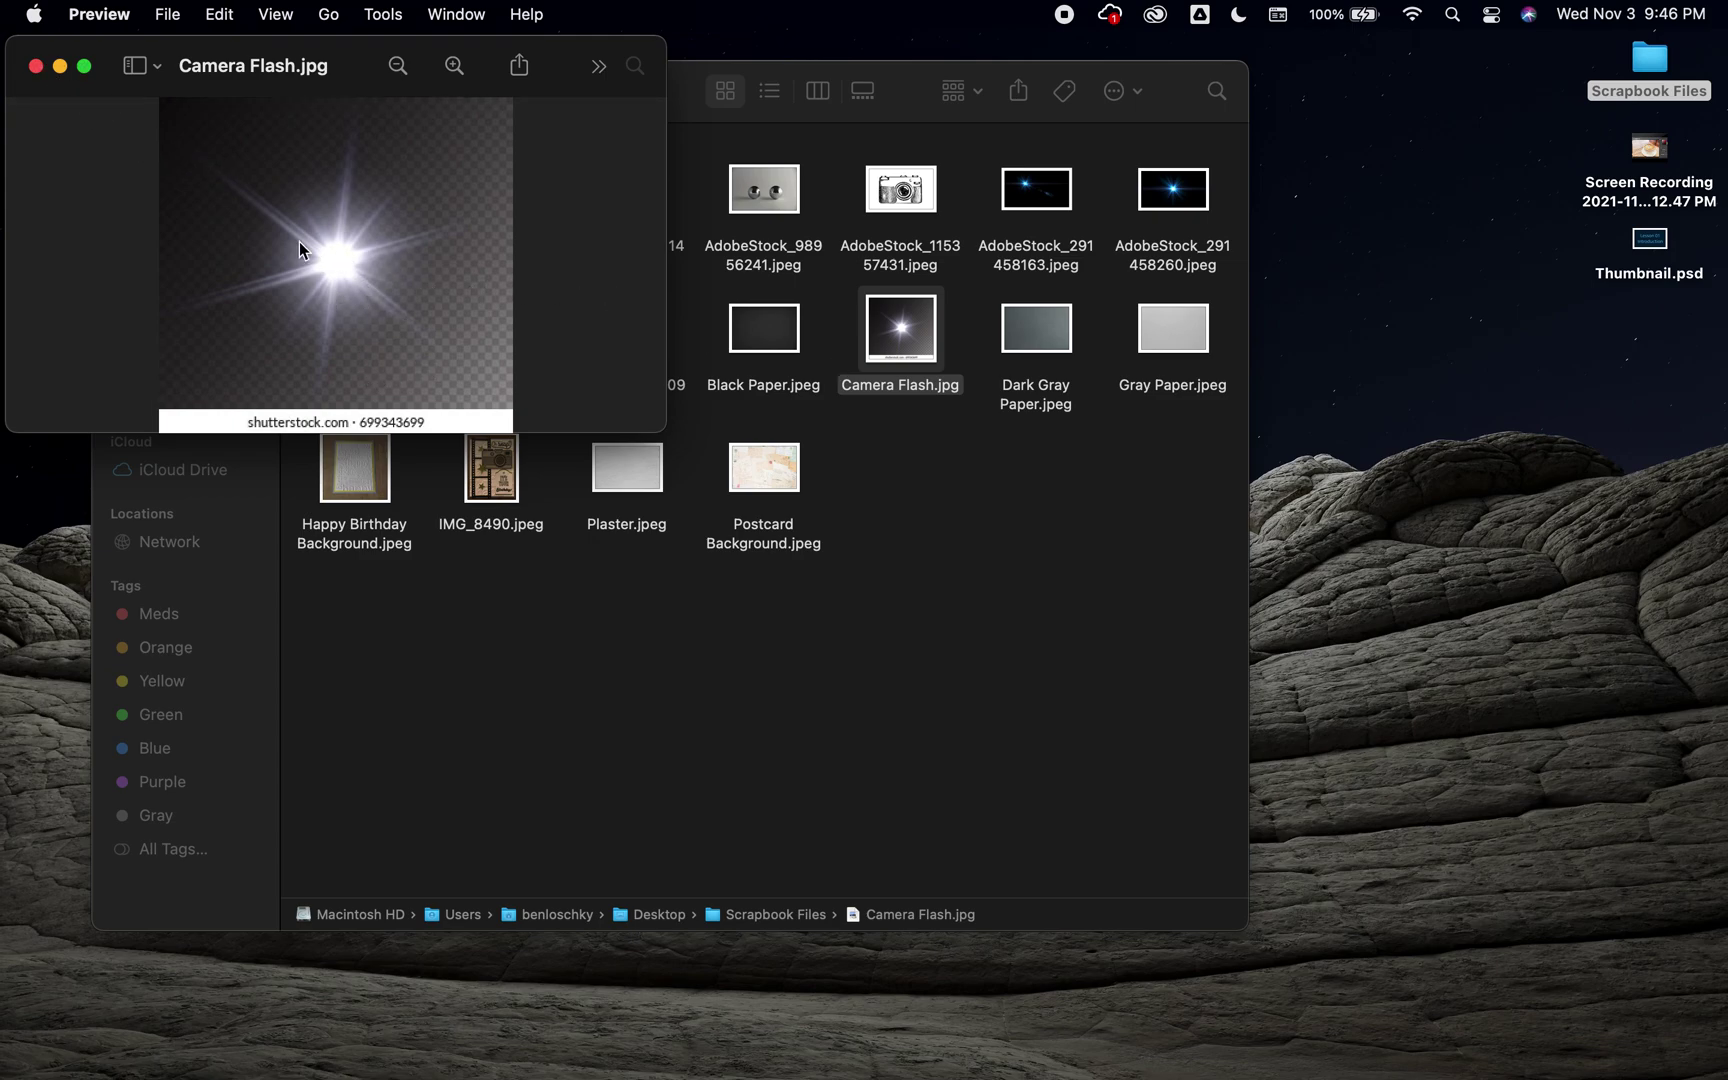
left_click(44, 69)
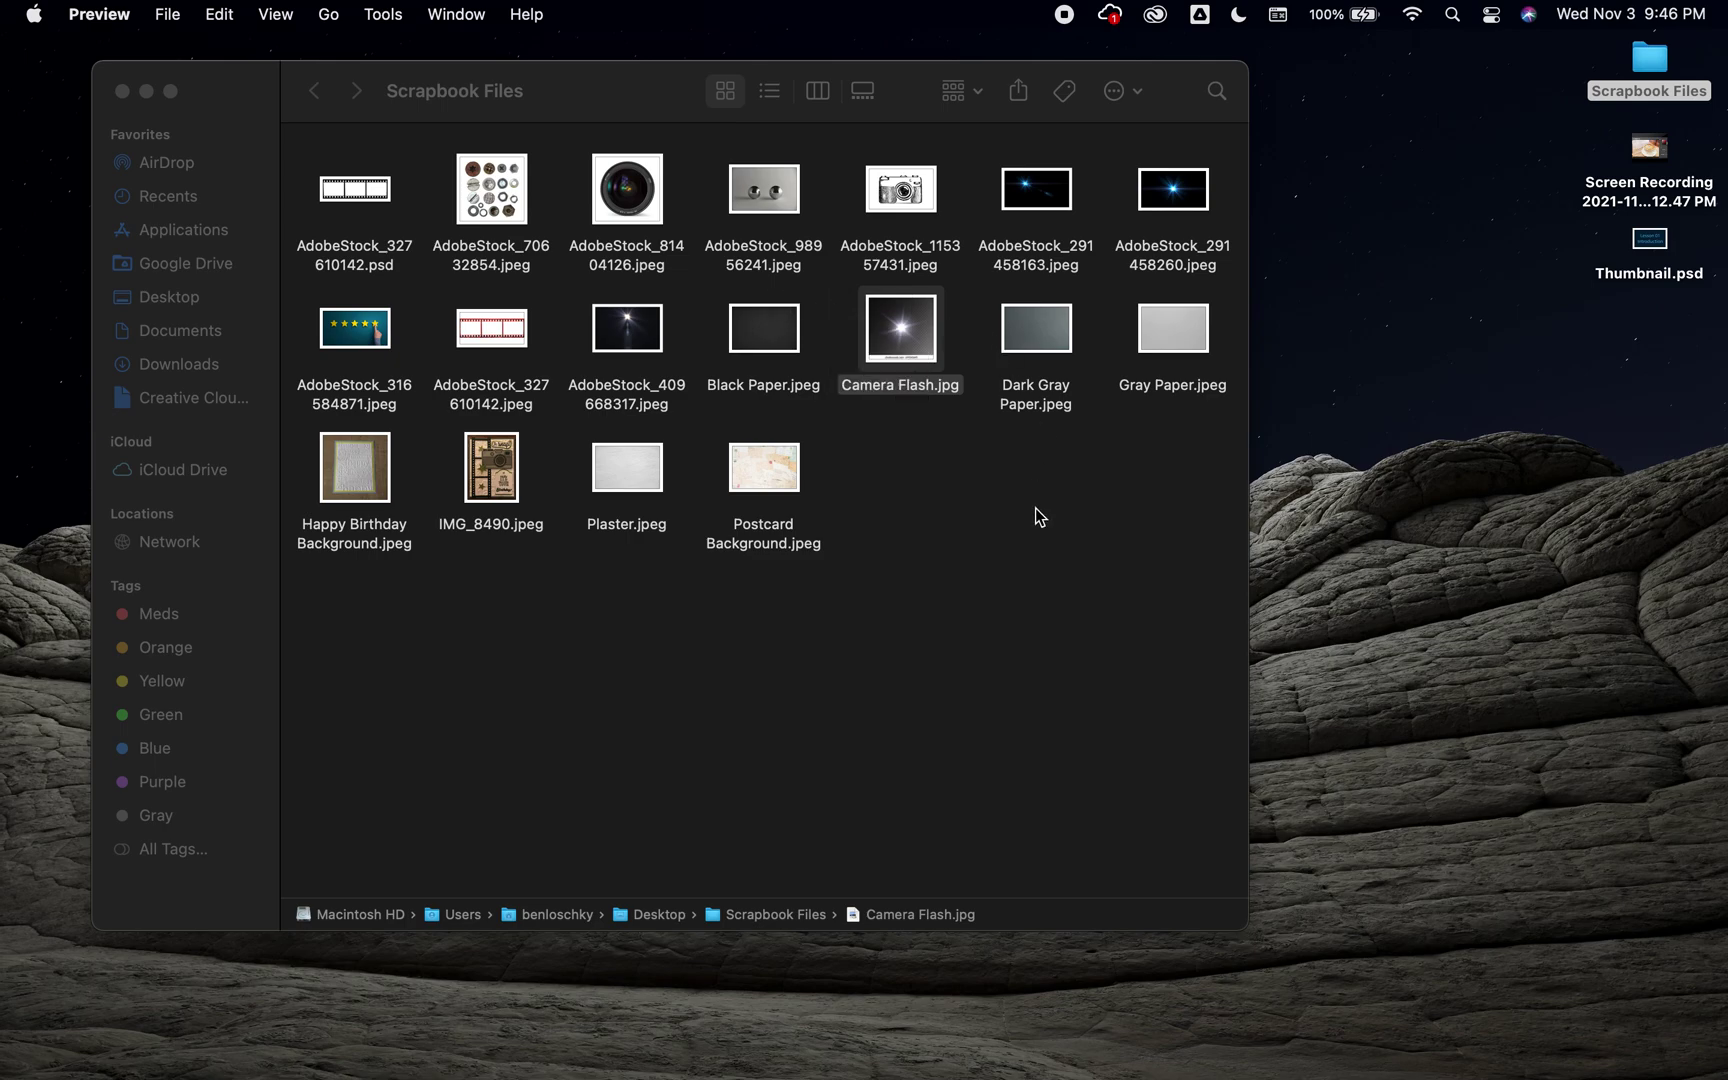
Step: Delete Camera Flash.jpg from the Scrapbook Files folder
left_click(964, 482)
left_click(919, 333)
key("super+BackSpace")
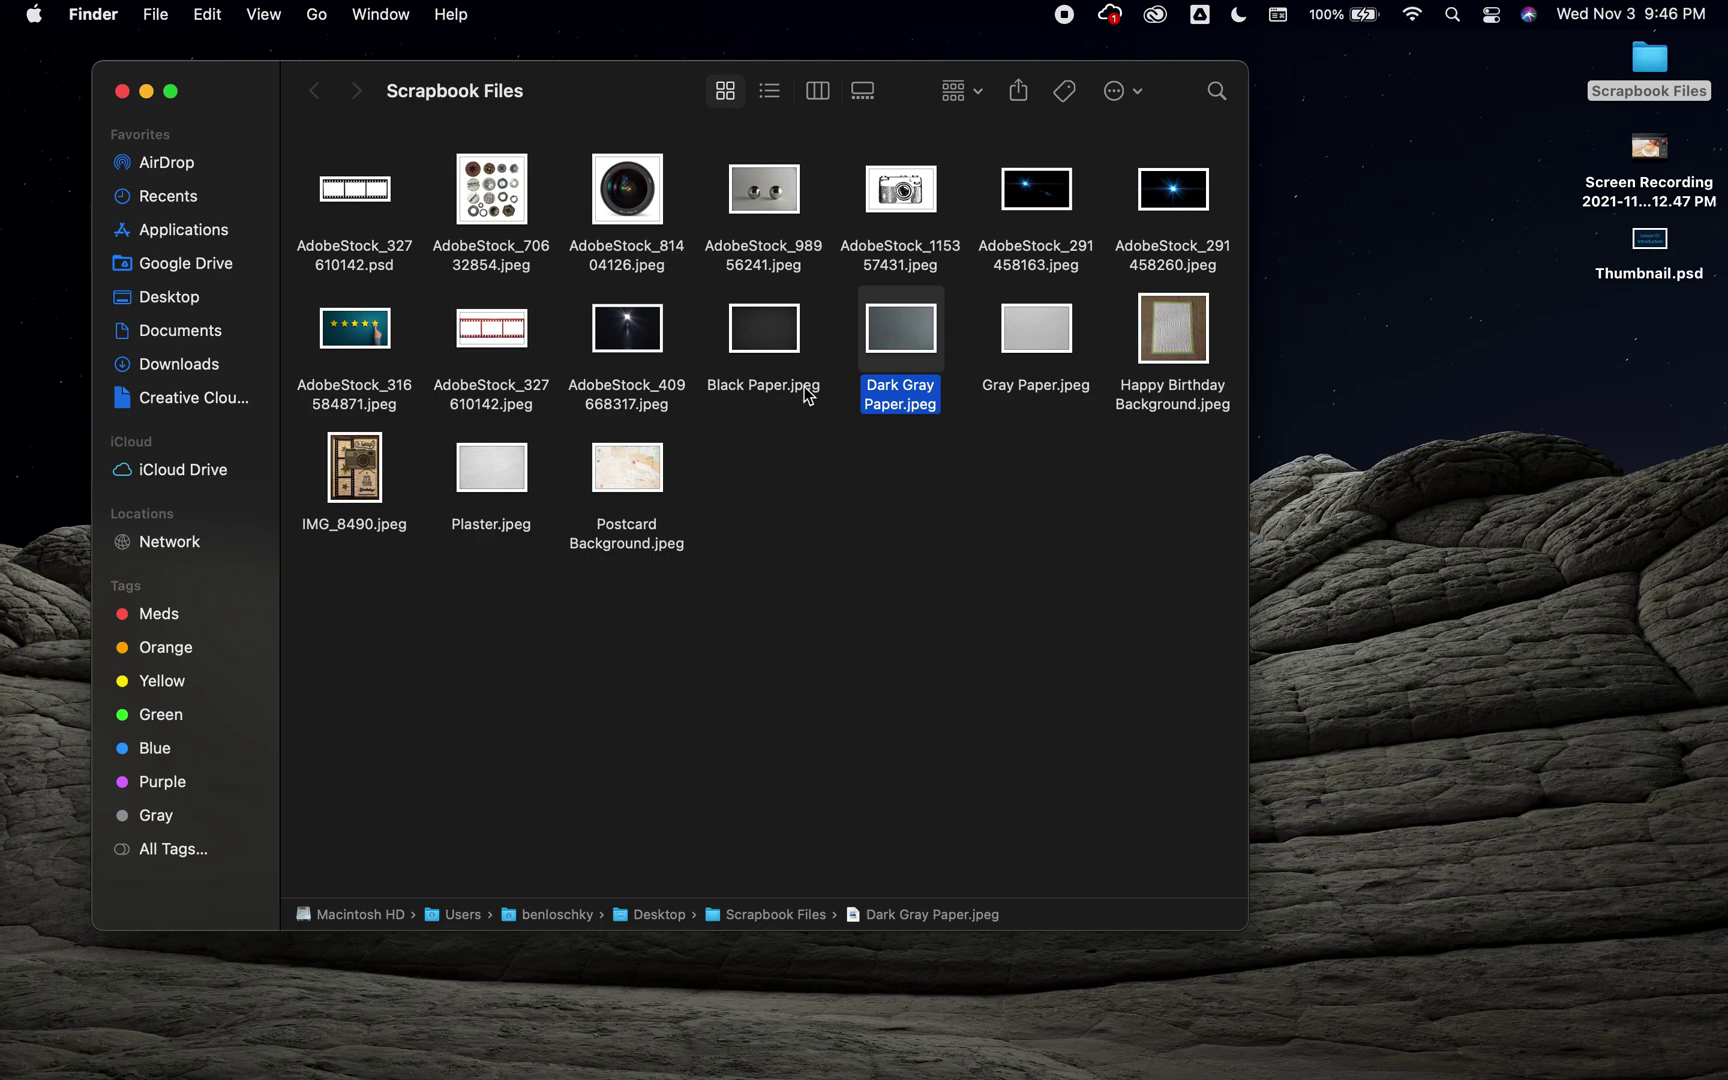
Step: Switch to Photoshop and open the five-star stock image AdobeStock_316584871.jpeg from the Scrapbook Files folder
mouse_move(7, 555)
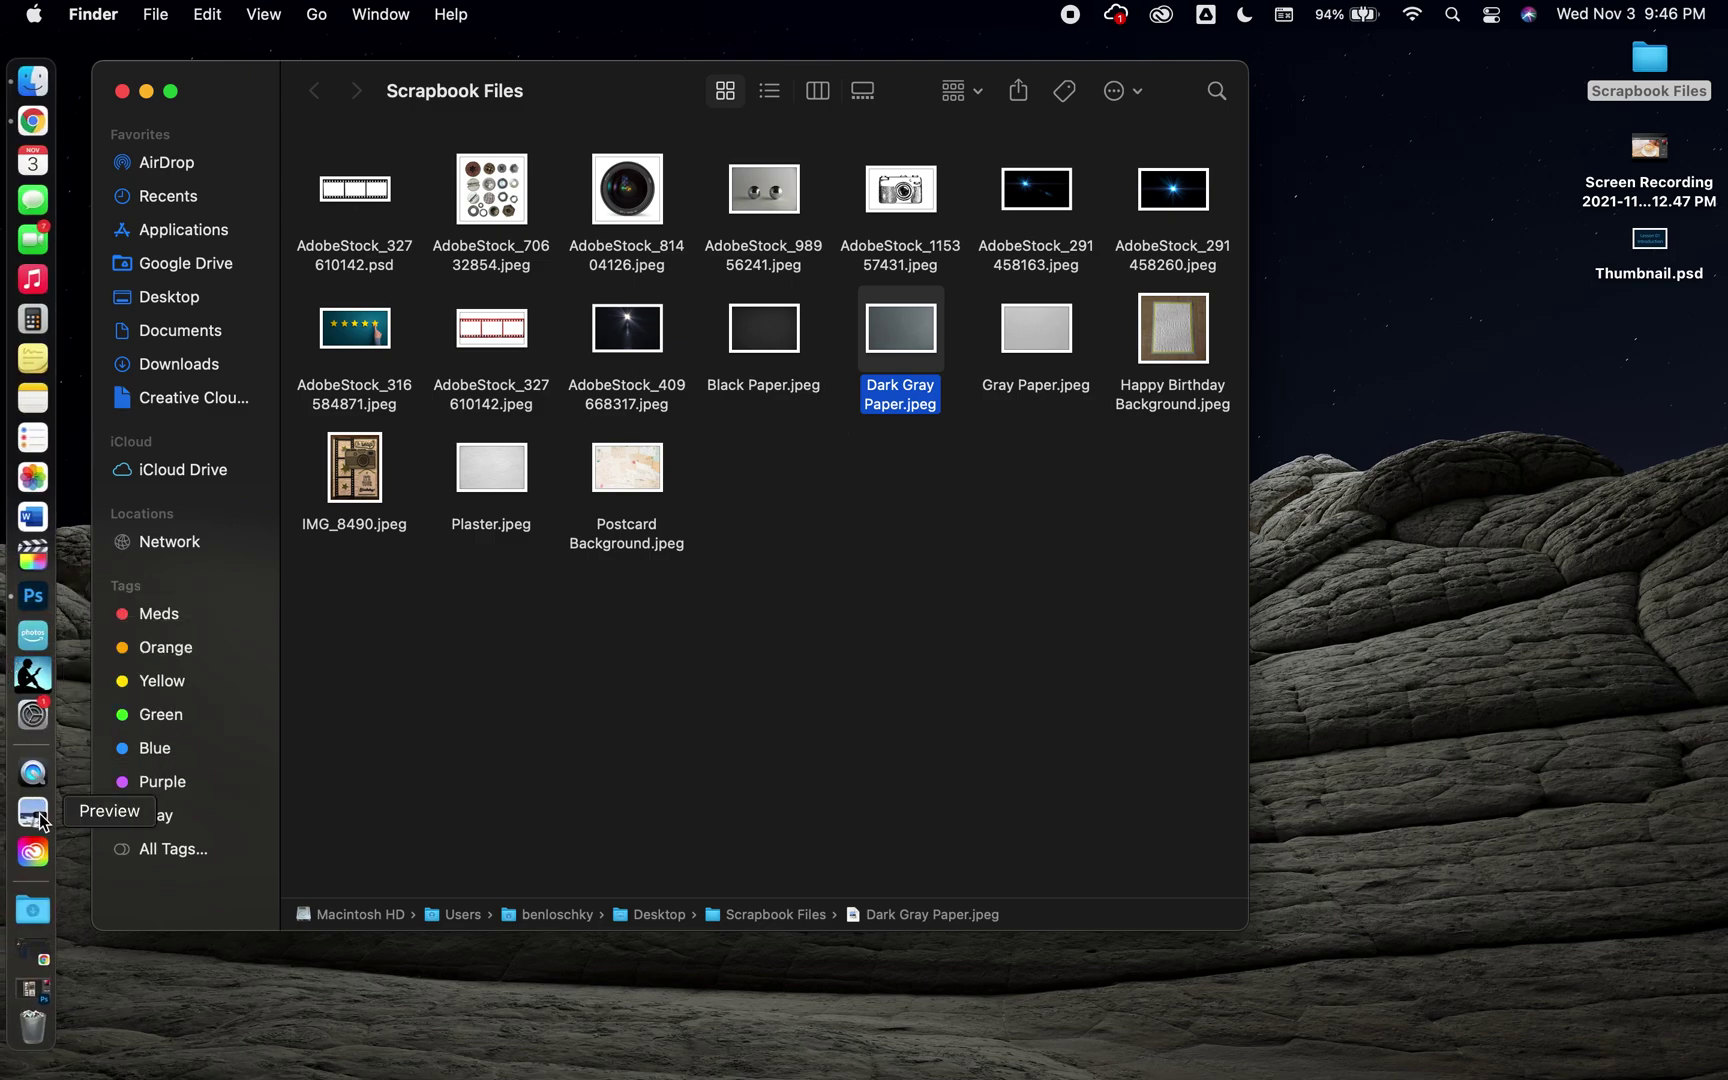
left_click(33, 595)
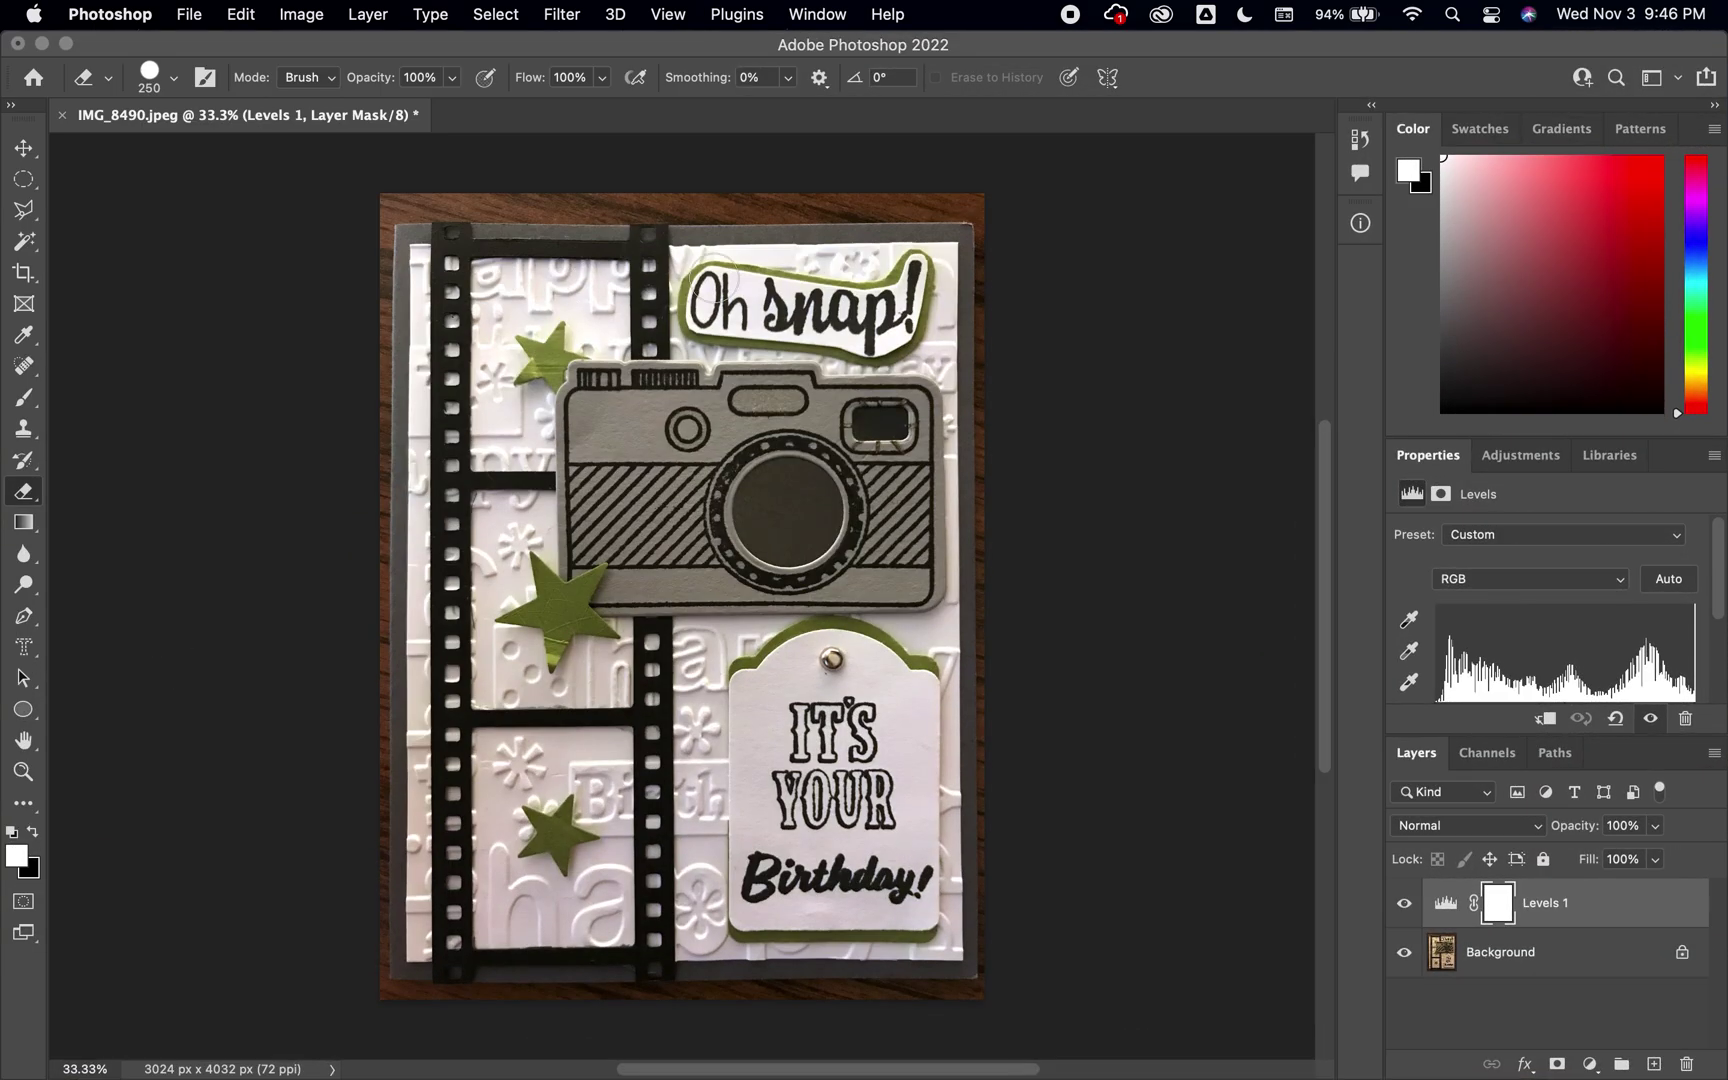
mouse_move(912, 421)
left_mouse_down()
mouse_move(870, 418)
mouse_move(862, 436)
left_mouse_up()
key("super+equal")
key("super+equal")
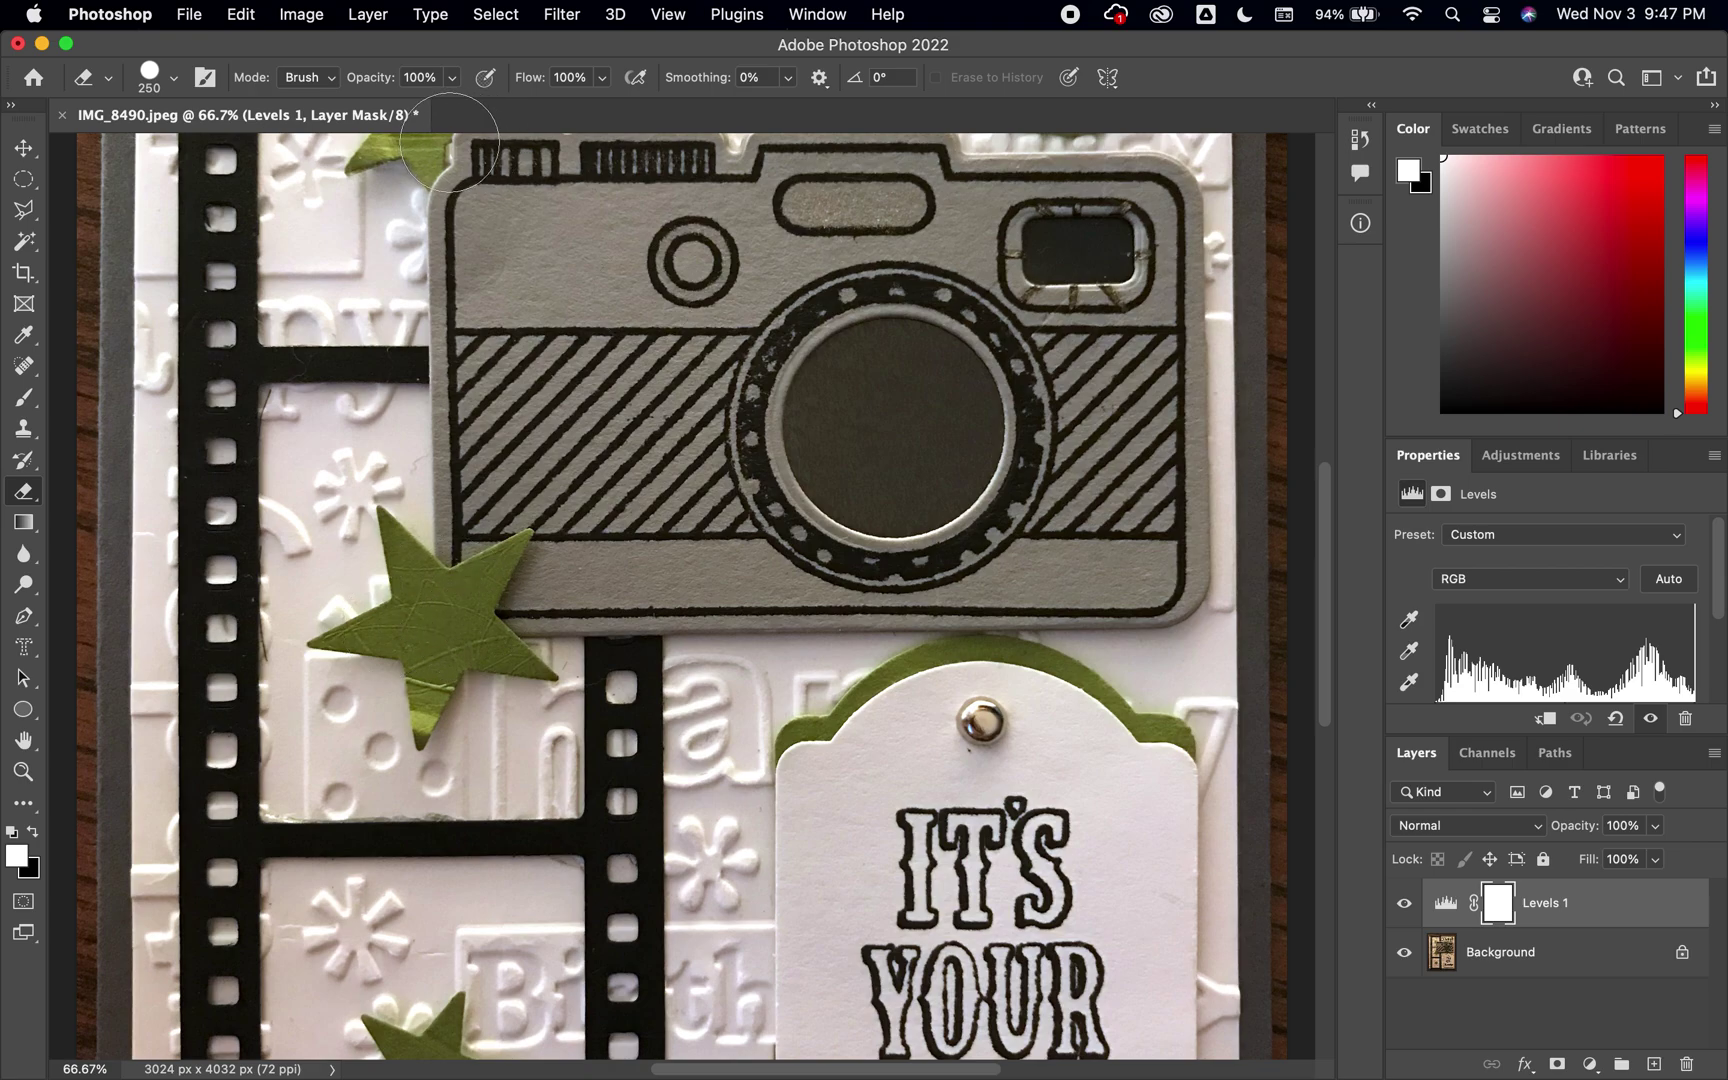
left_click(192, 15)
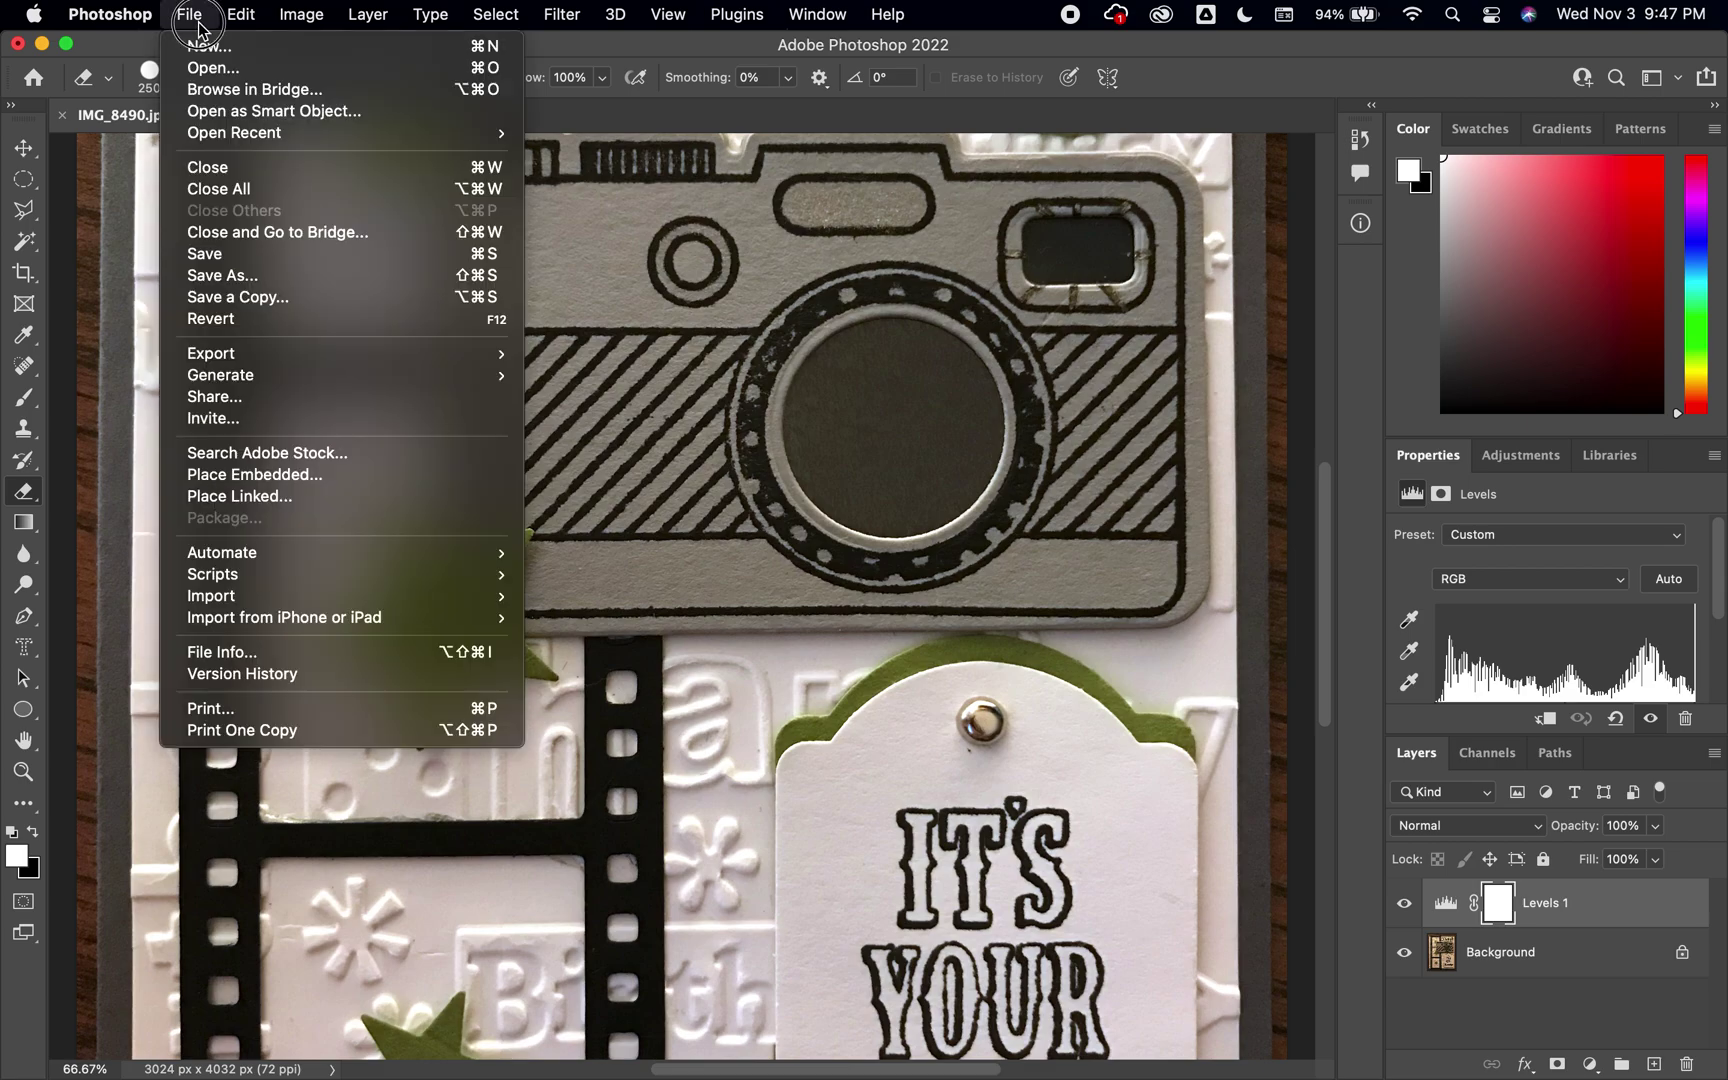
left_click(213, 70)
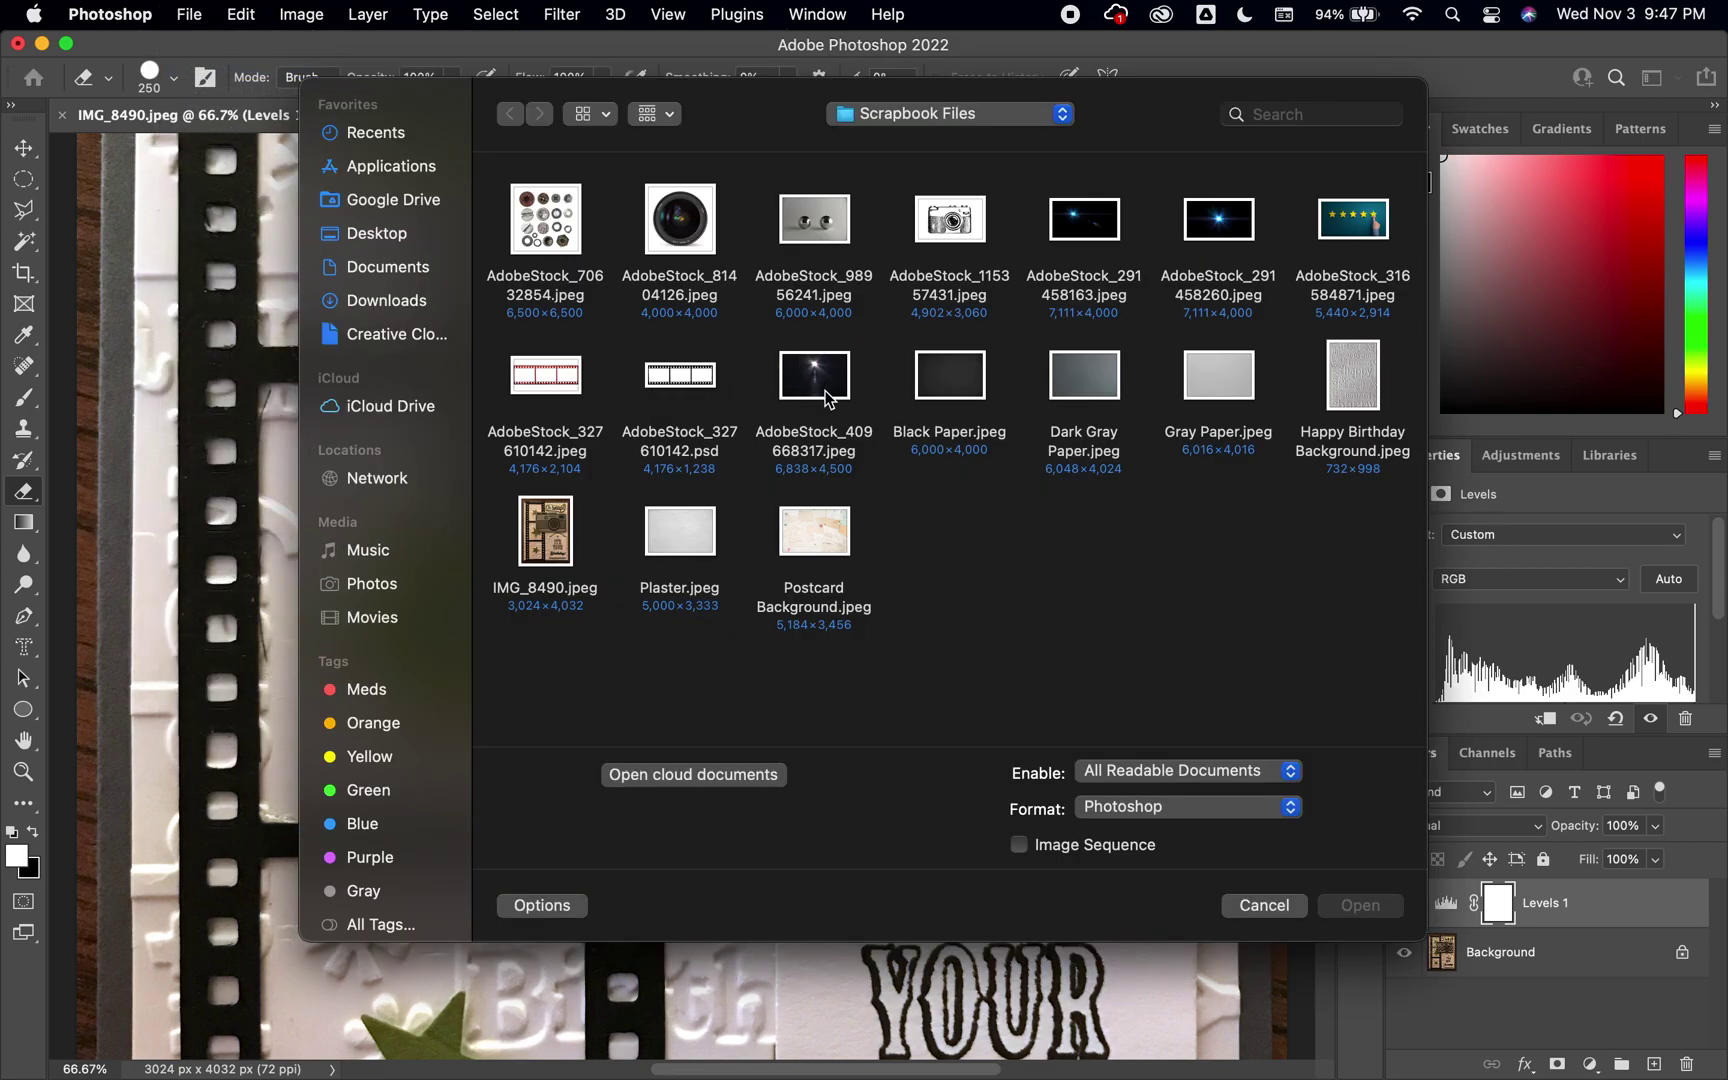
double_click(1366, 224)
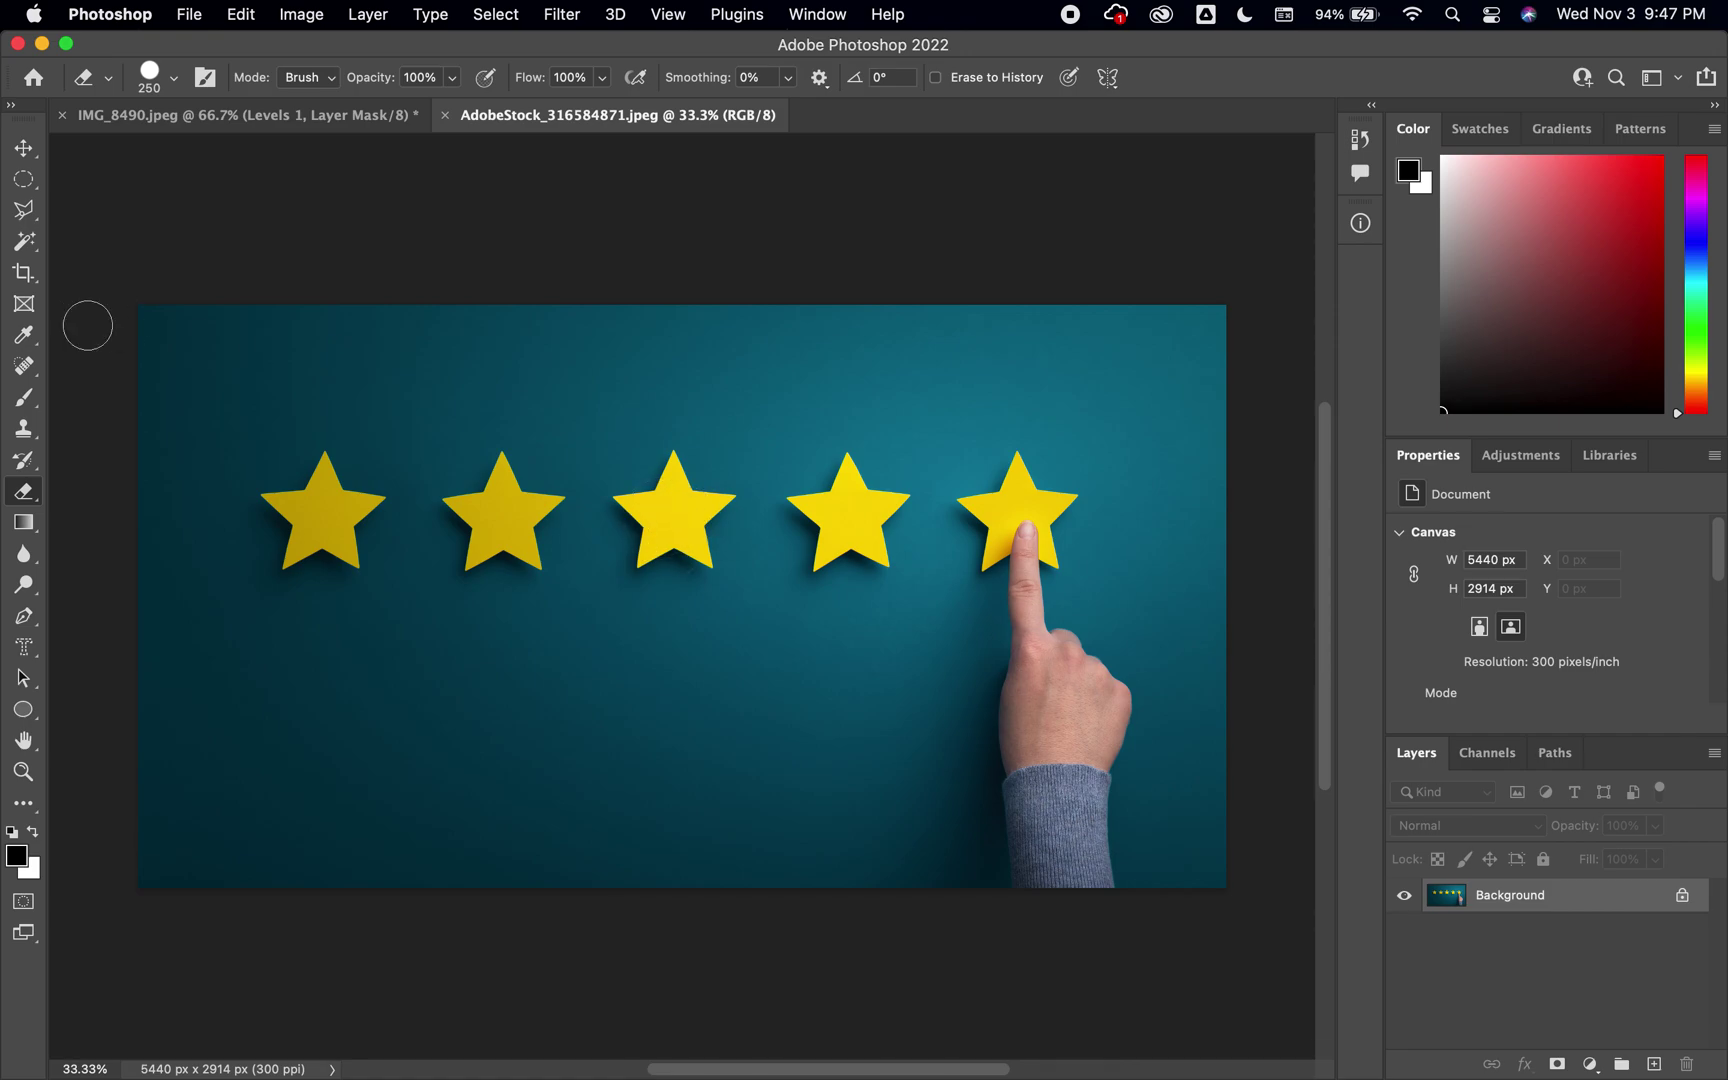
Step: Crop the stock image tightly around the middle yellow star, to about 655 x 681 px
left_click(24, 273)
left_click_drag(136, 300, 372, 370)
left_click_drag(982, 822, 748, 668)
key("Return")
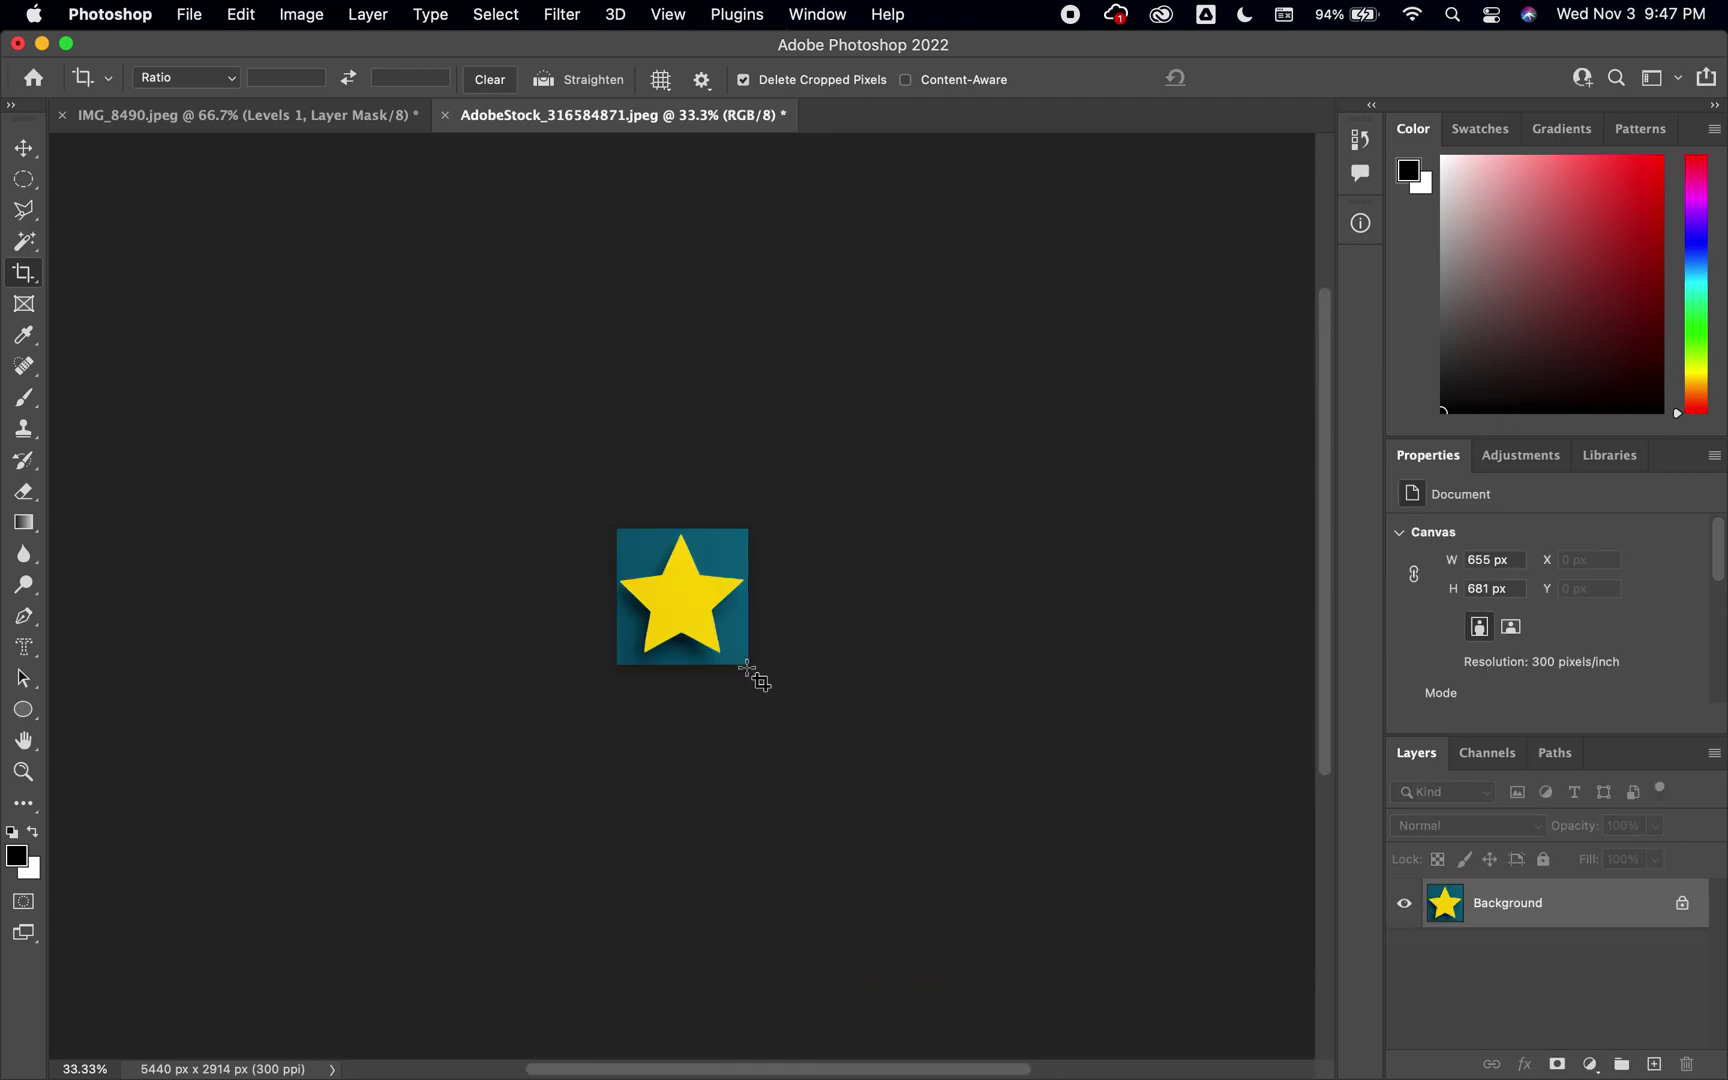
key("super+0")
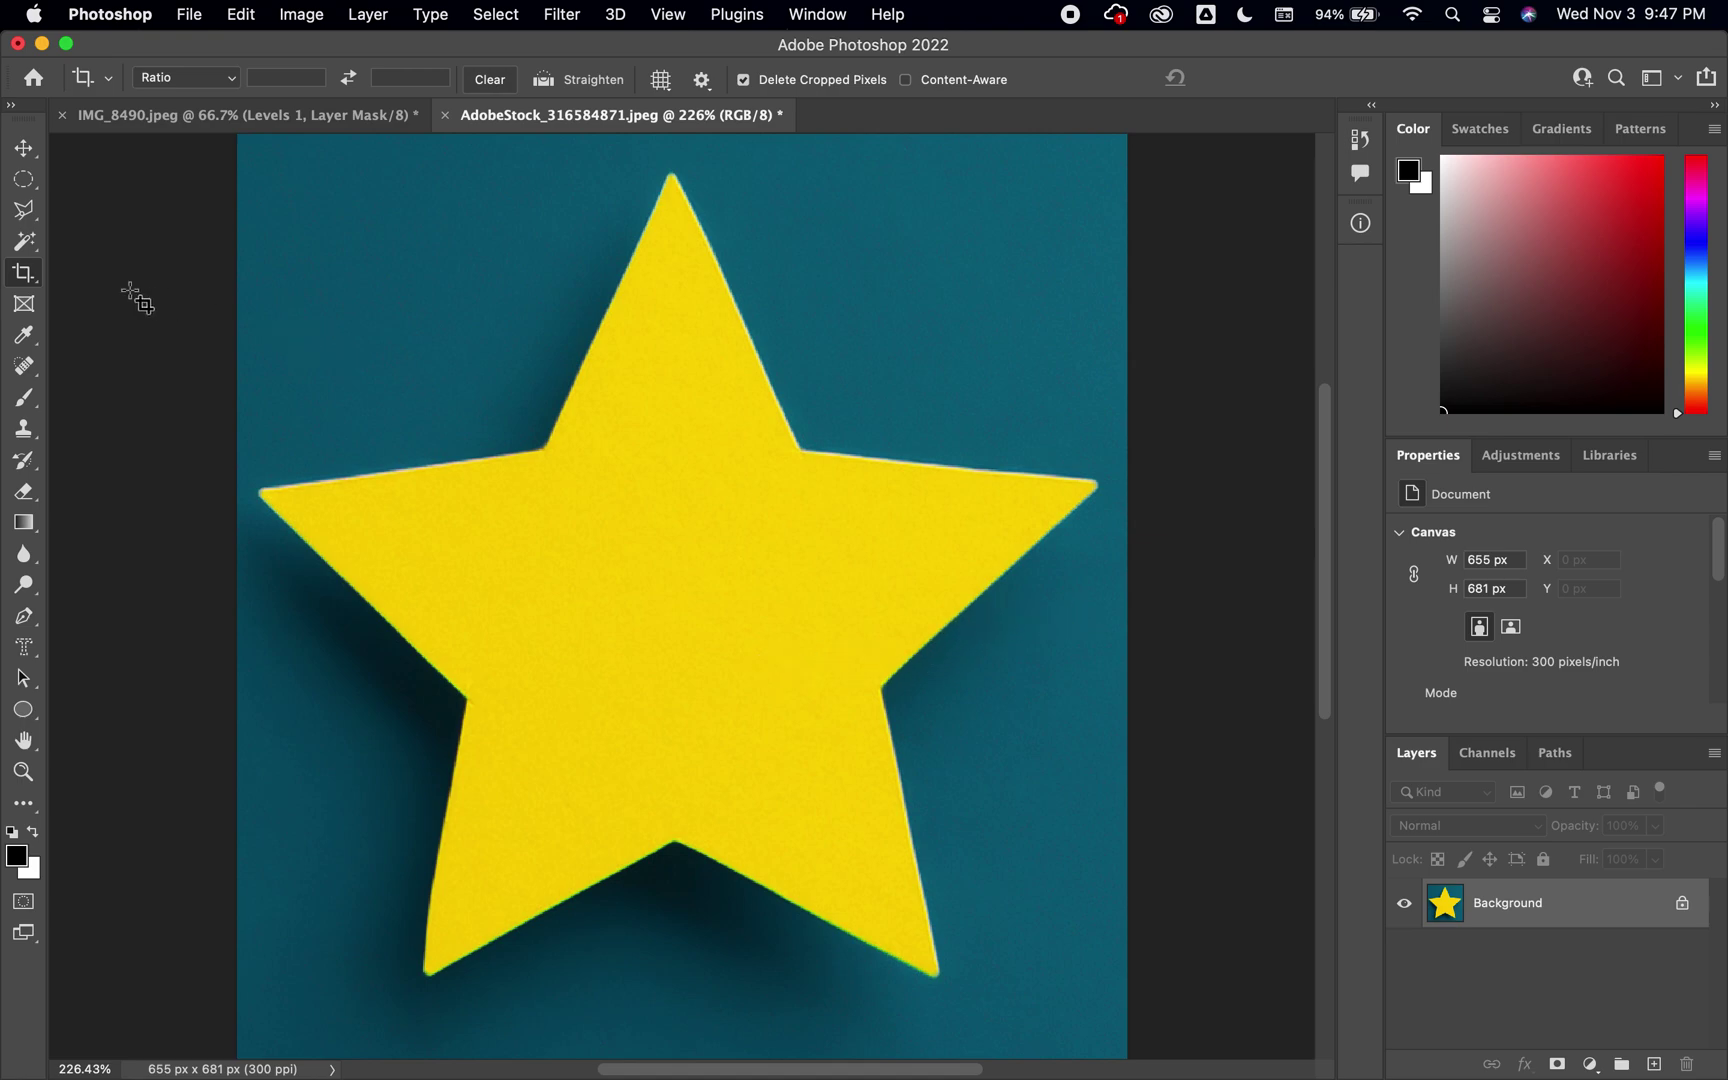
Step: Select the whole yellow star with the Quick Selection tool and add an empty layer above the background
left_click(31, 256)
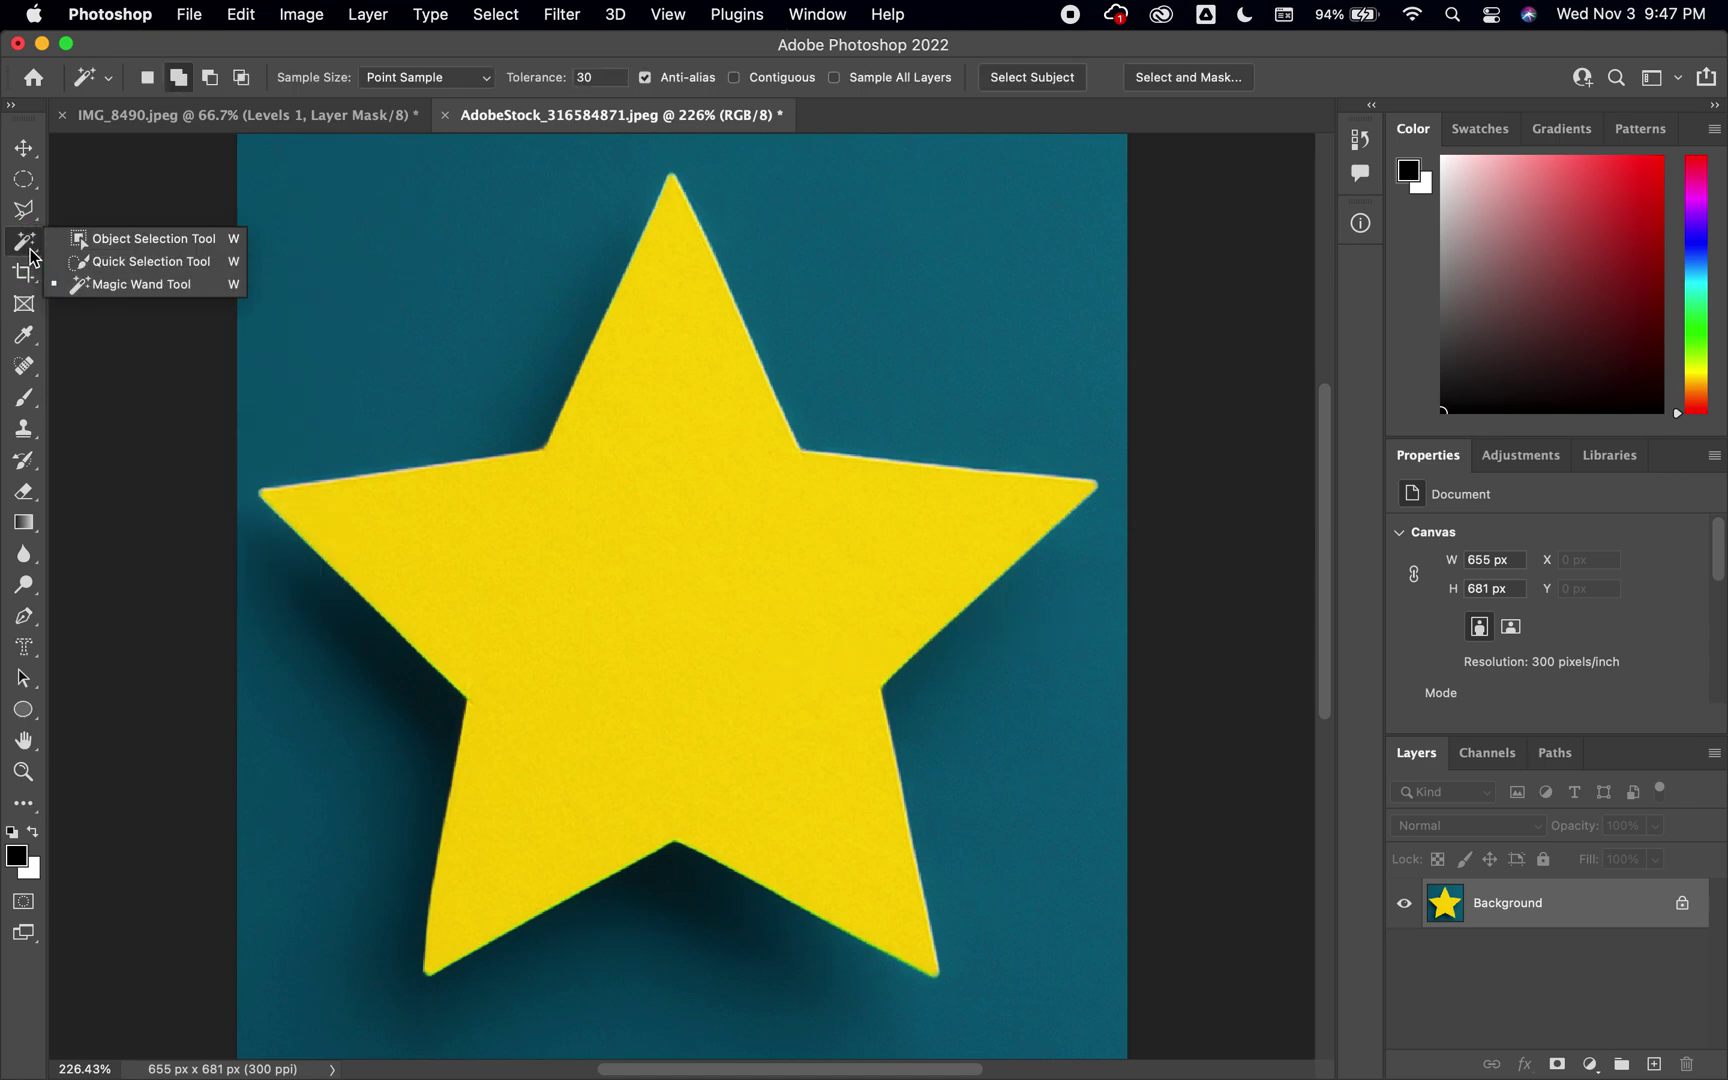
left_click(112, 240)
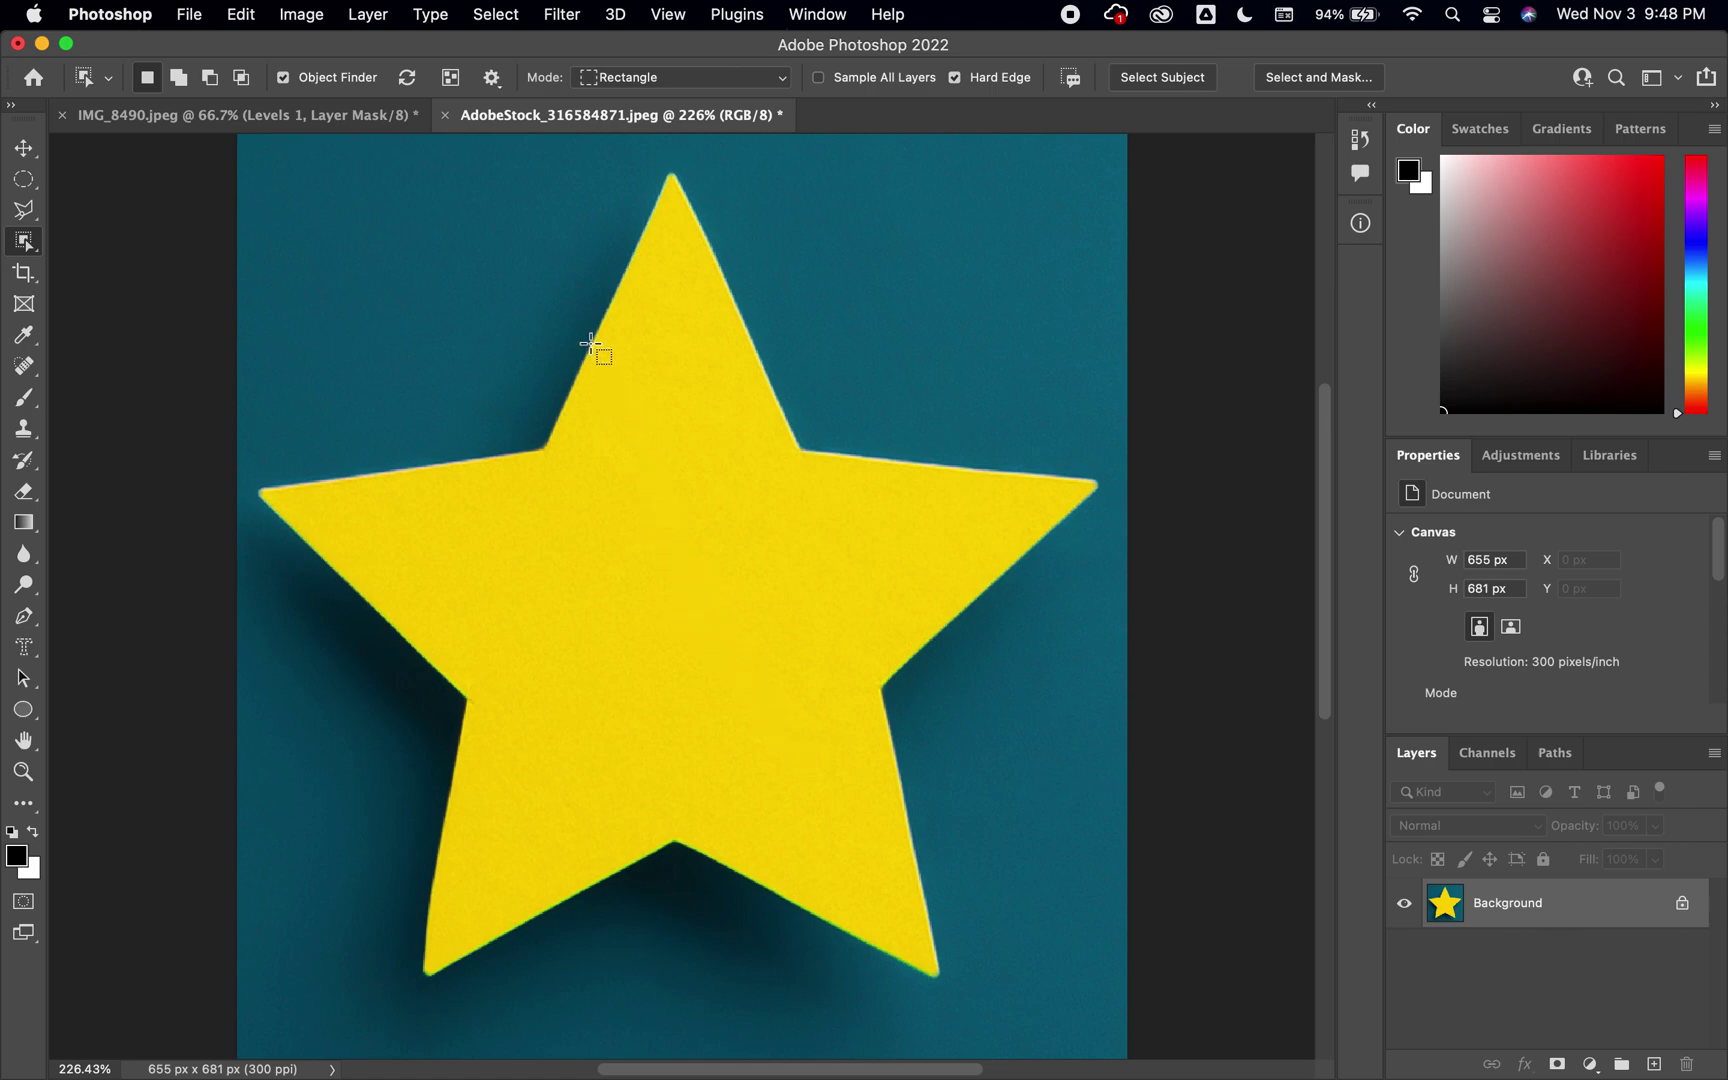
right_click(31, 247)
left_click(74, 263)
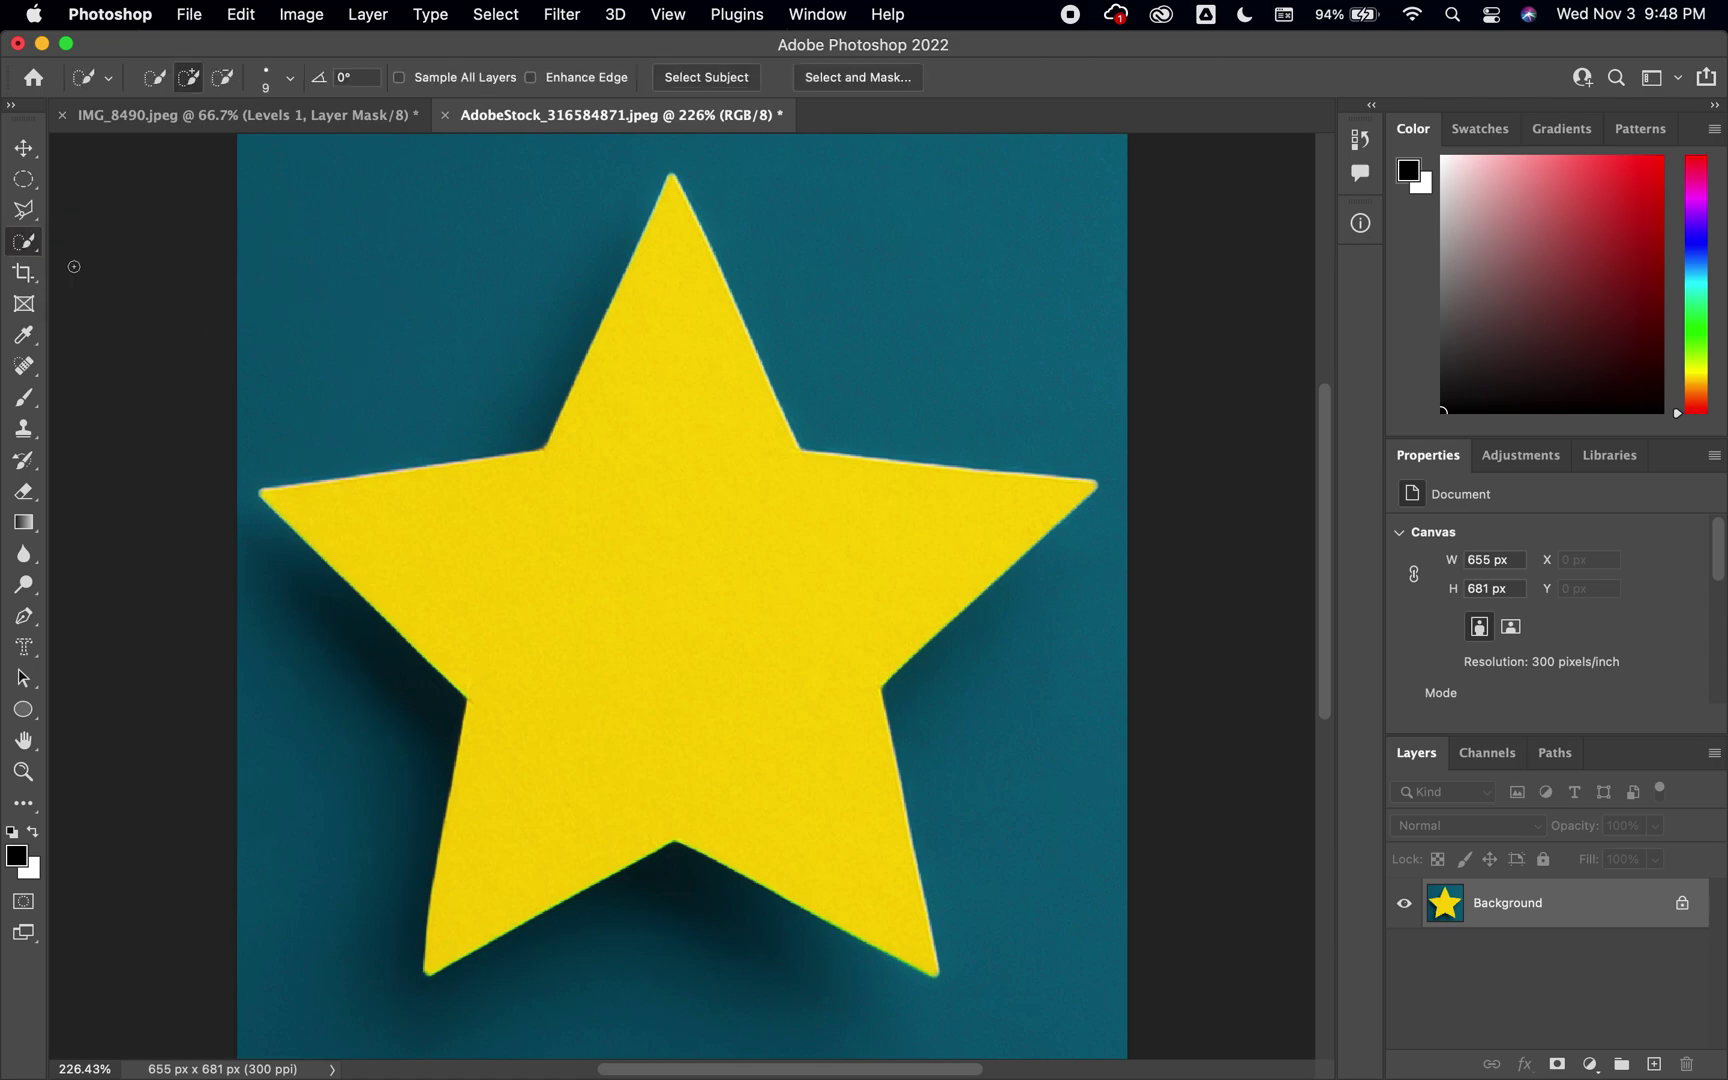
mouse_move(366, 533)
left_mouse_down()
mouse_move(449, 522)
mouse_move(621, 586)
left_mouse_up()
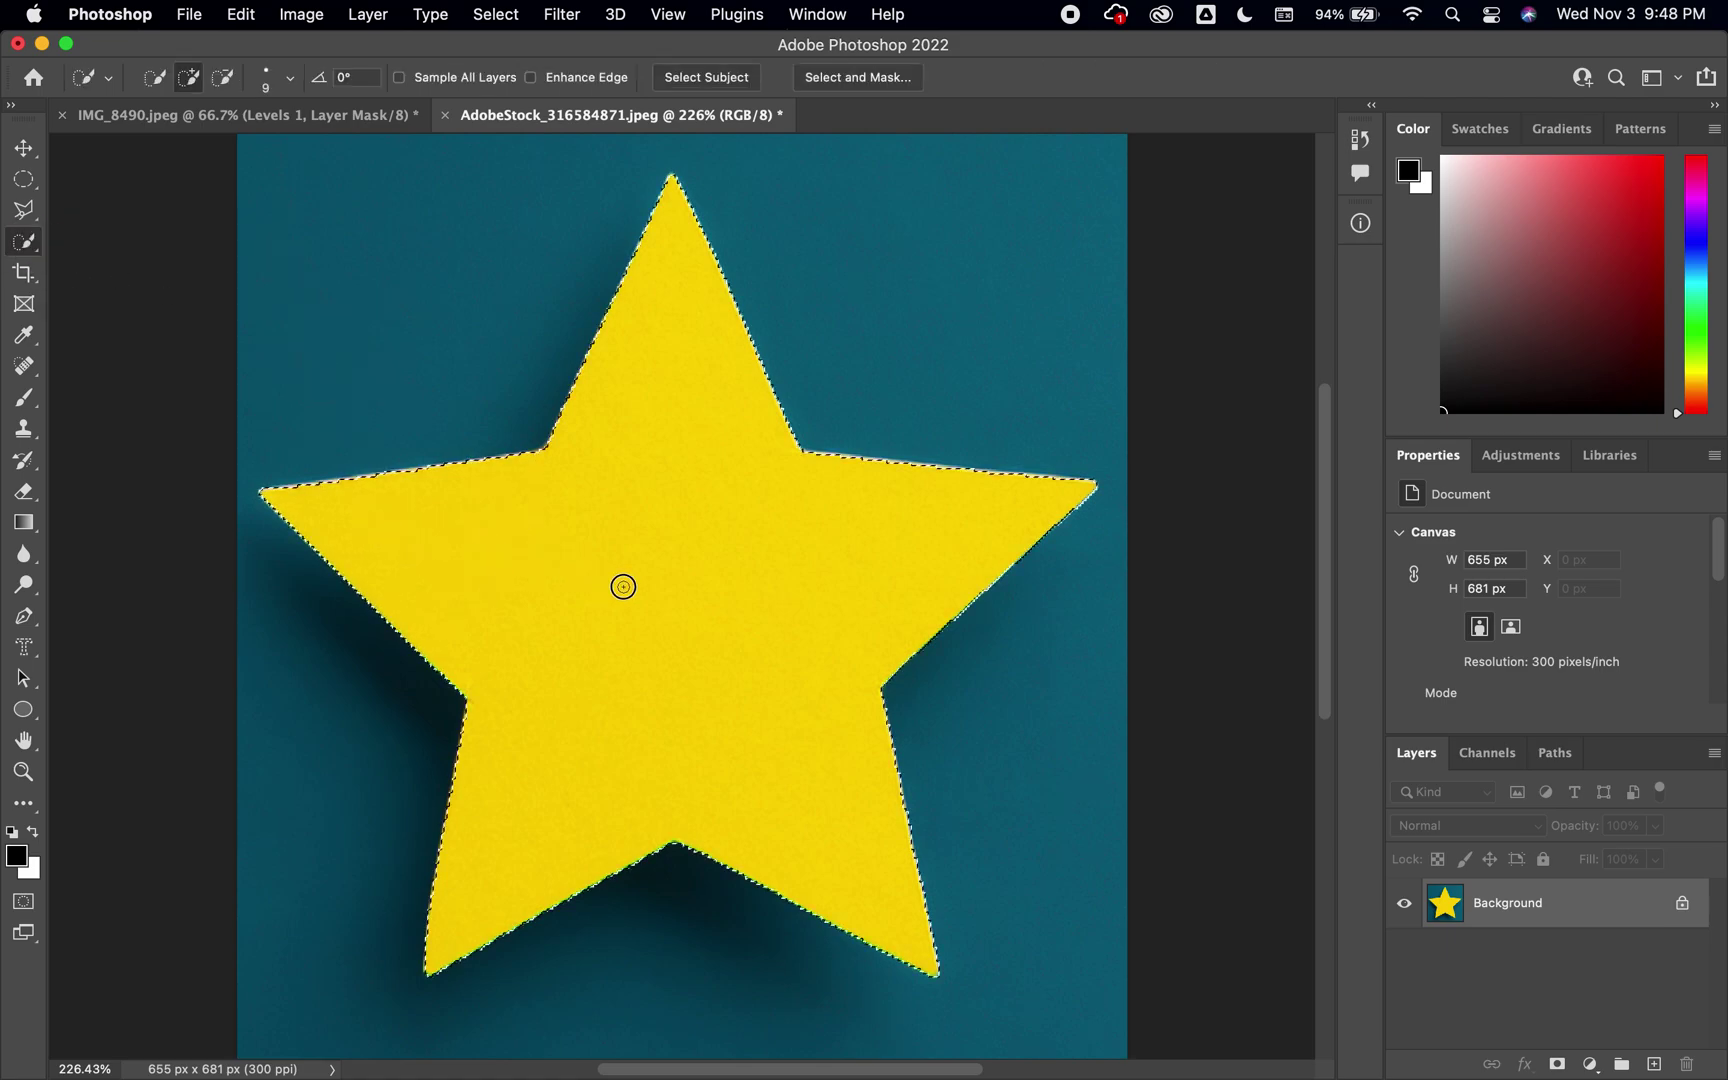
left_click(1654, 1064)
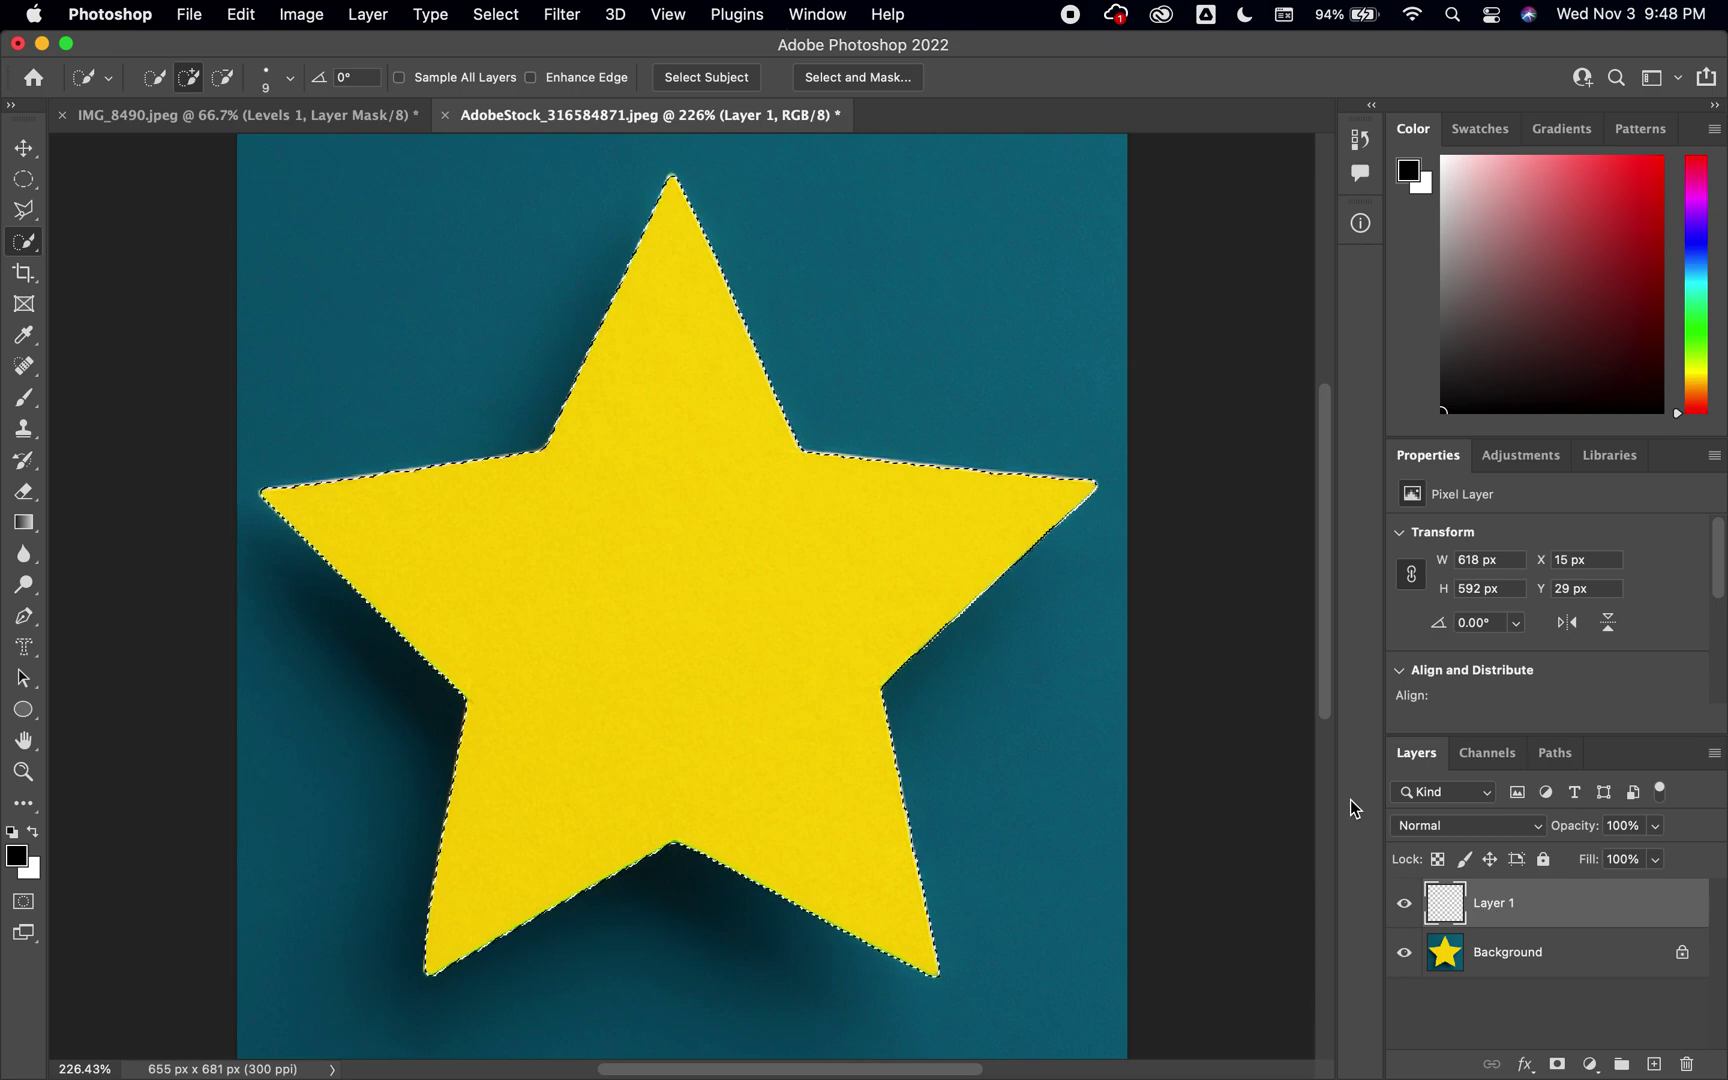
Step: Sample the dark green of the star beside the camera on the reference card IMG_8490.jpeg as the foreground color
left_click(324, 117)
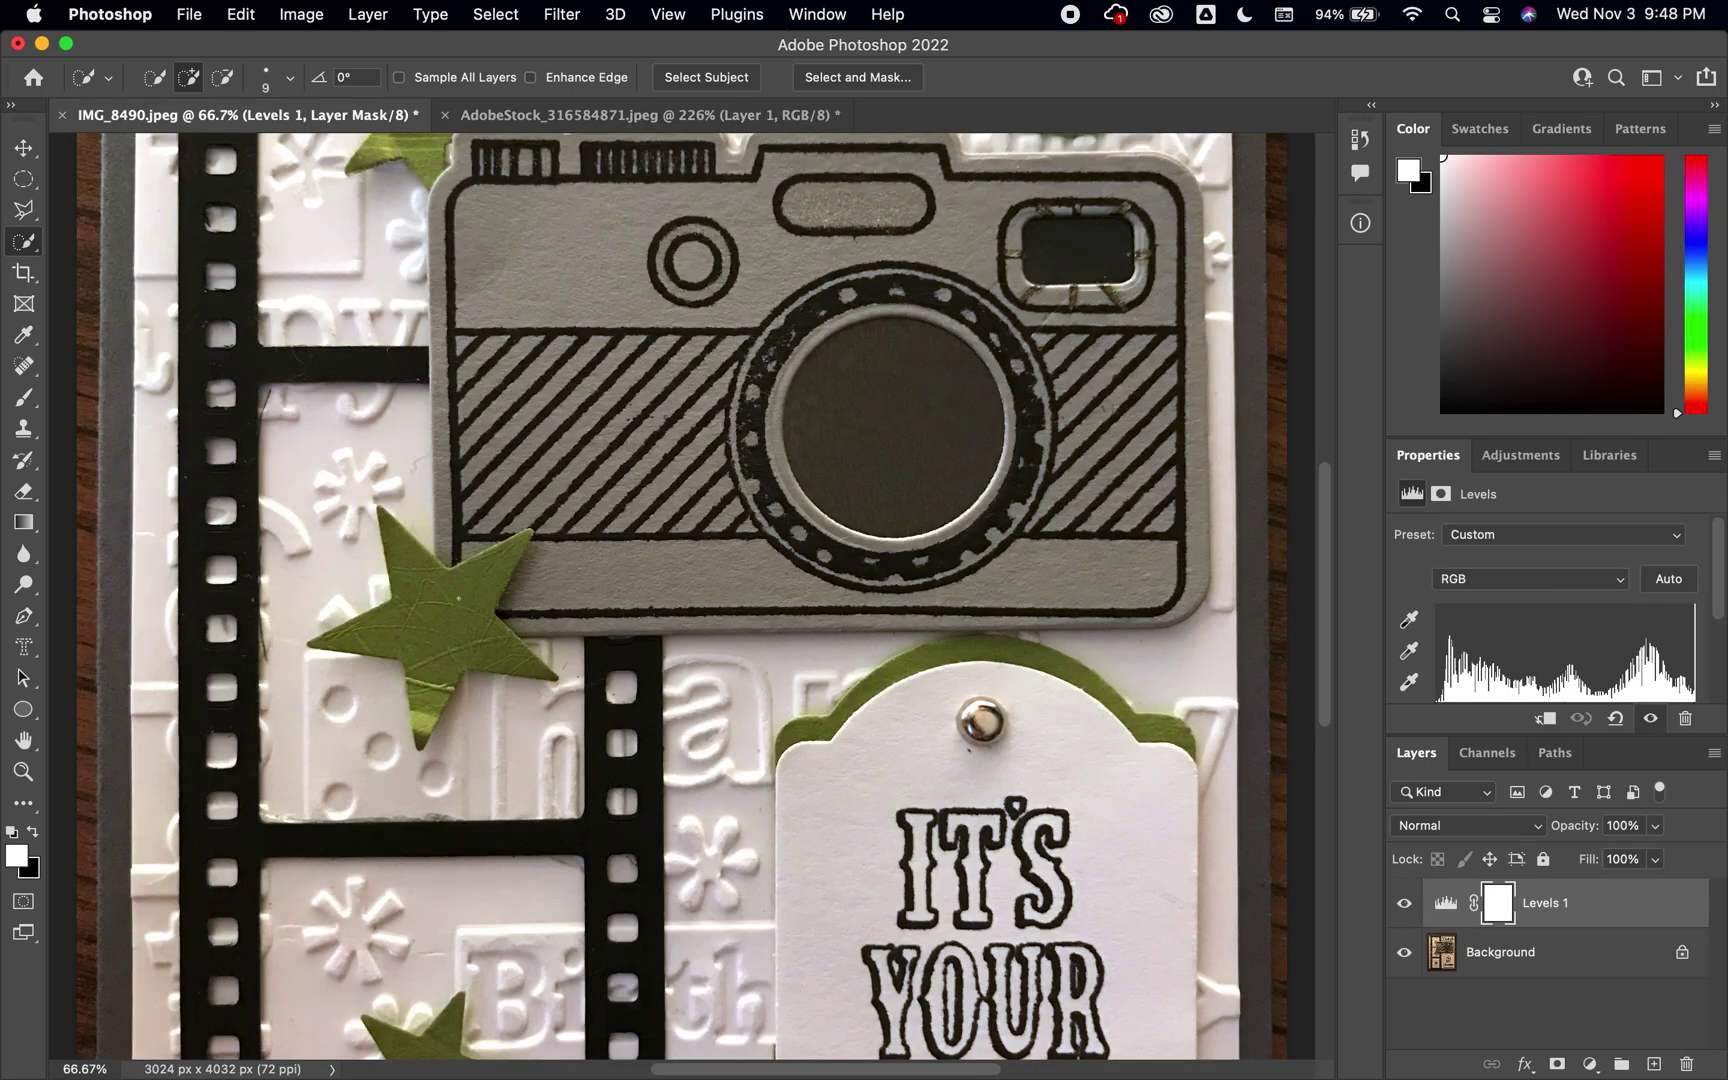
left_click(25, 336)
left_click(484, 566)
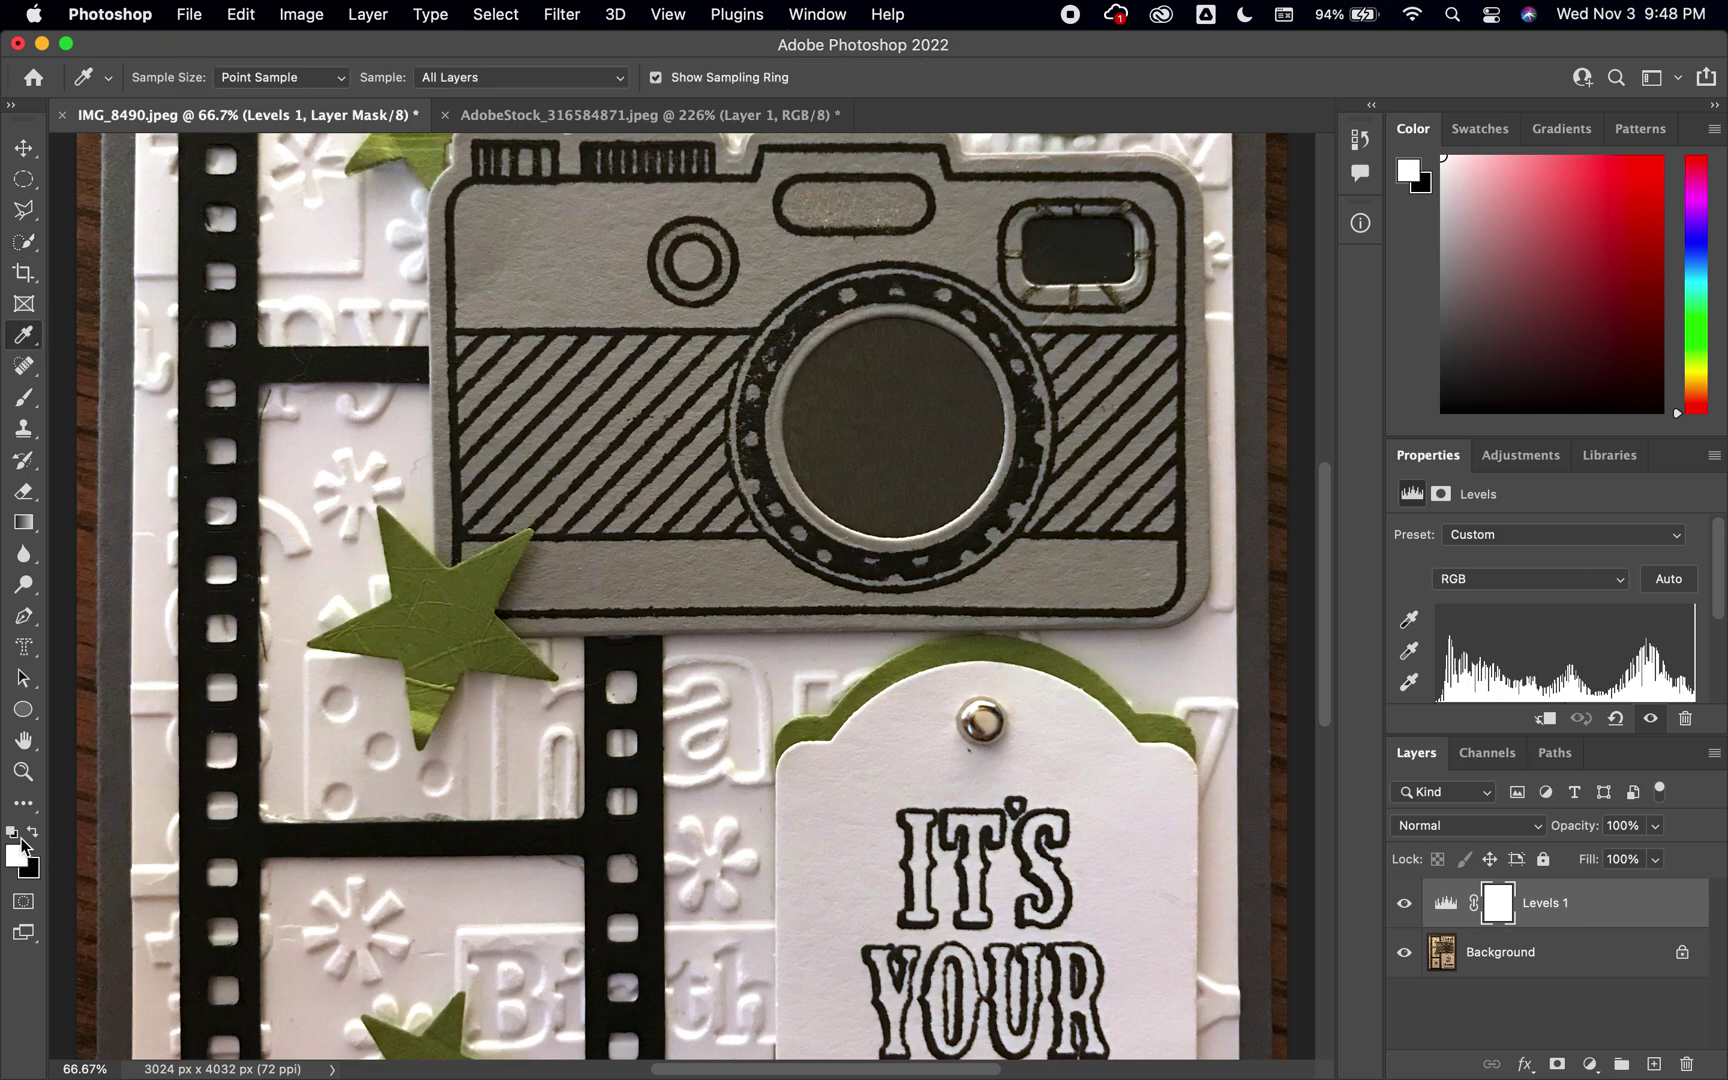
left_click(482, 576)
left_click(1512, 955)
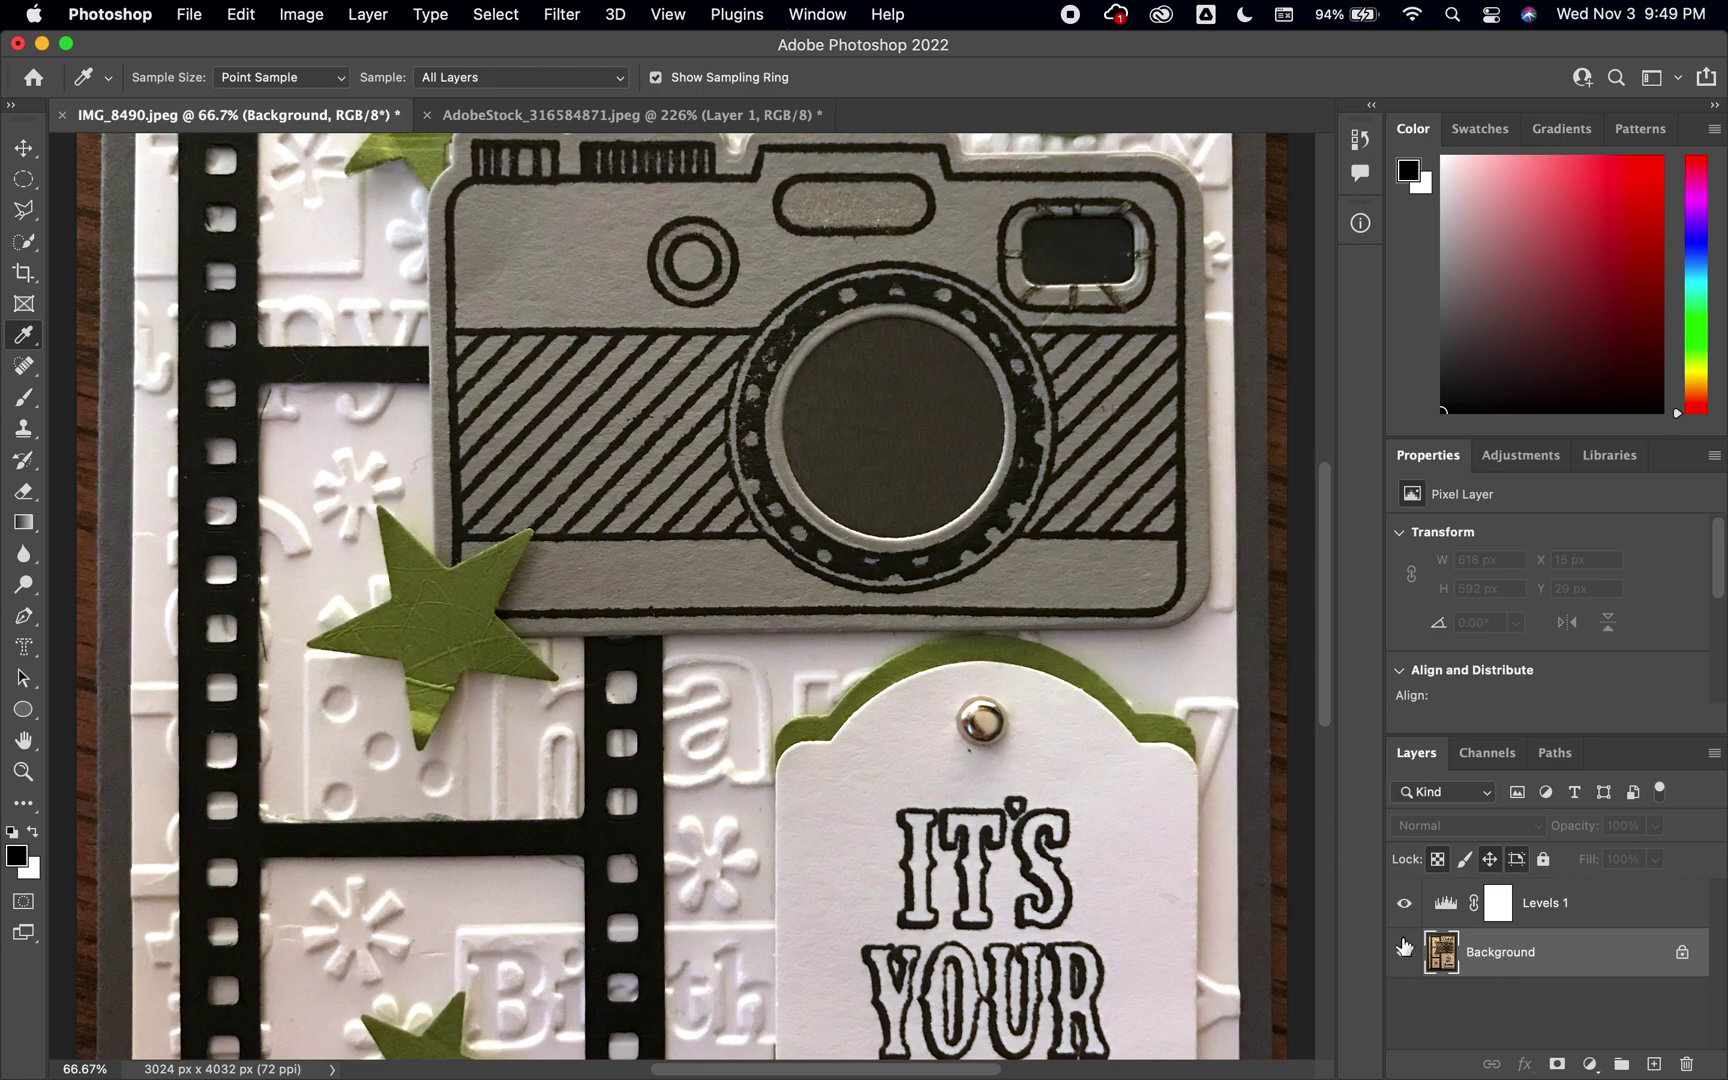
left_click(459, 580)
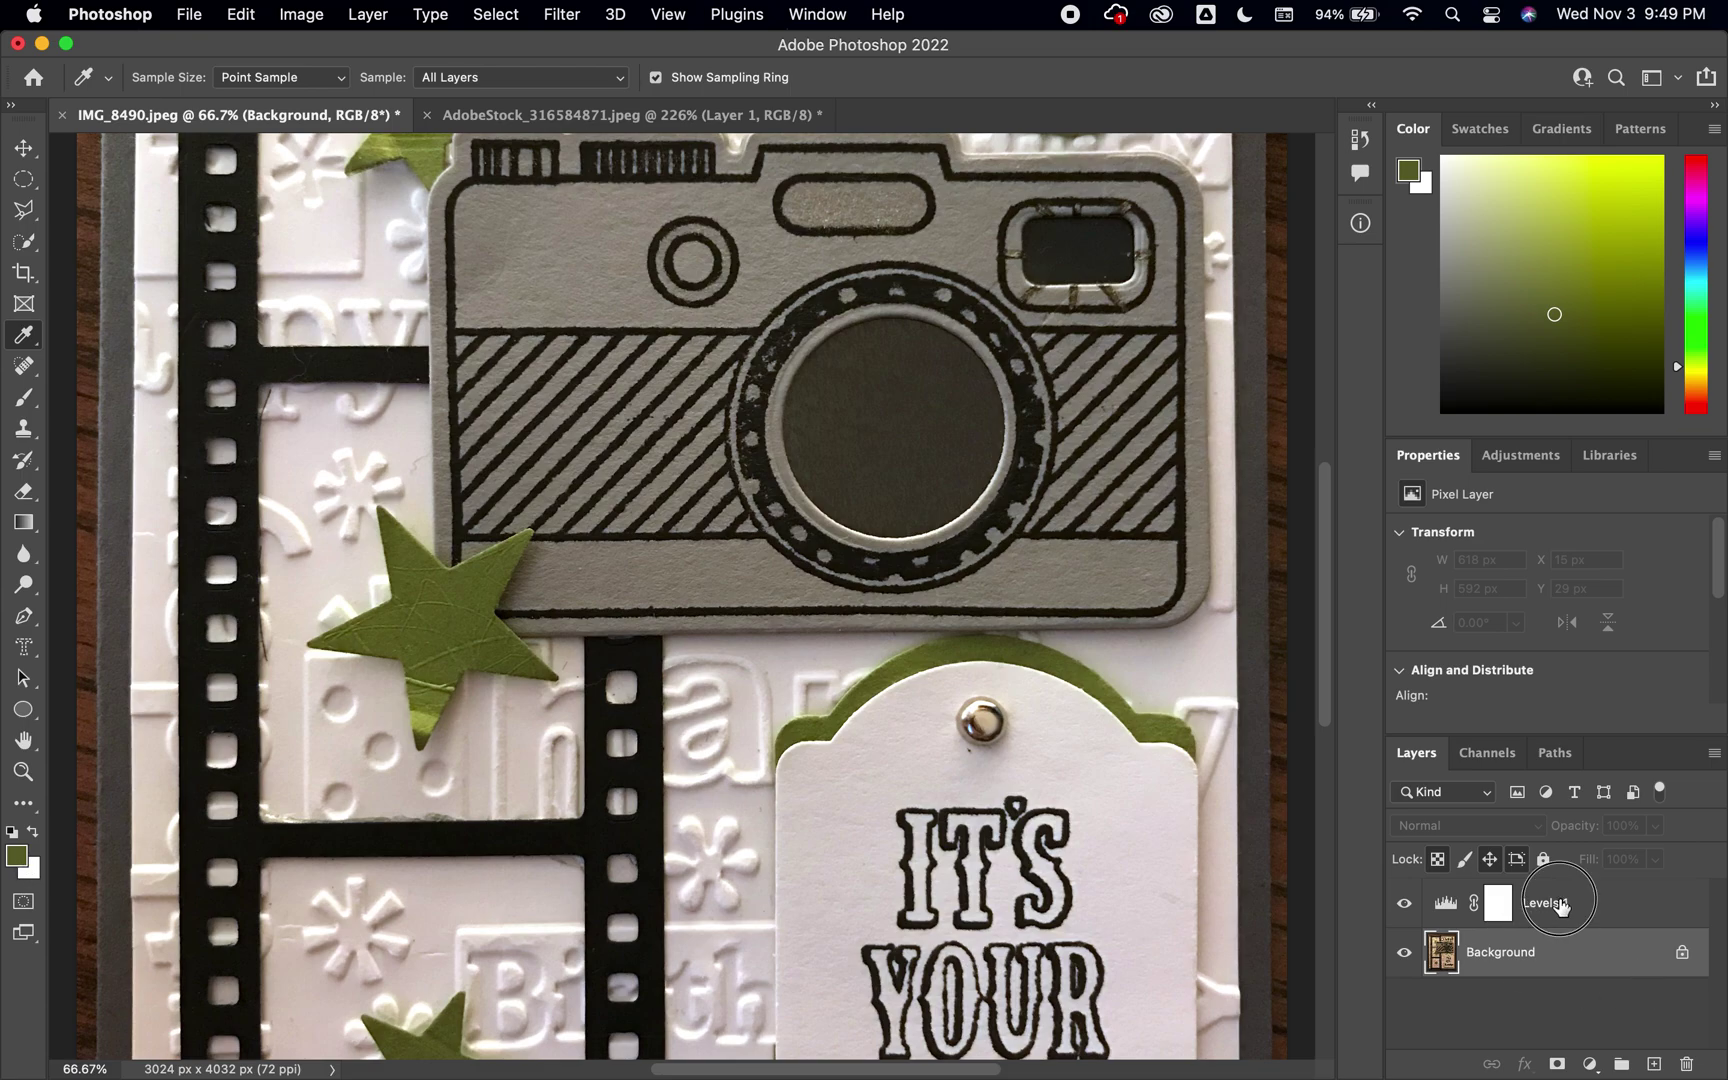
left_click(1498, 918)
left_click(1515, 955)
Step: Paint the selected star with the sampled green on Layer 1 of the star image, using a size 250 brush
left_click(507, 110)
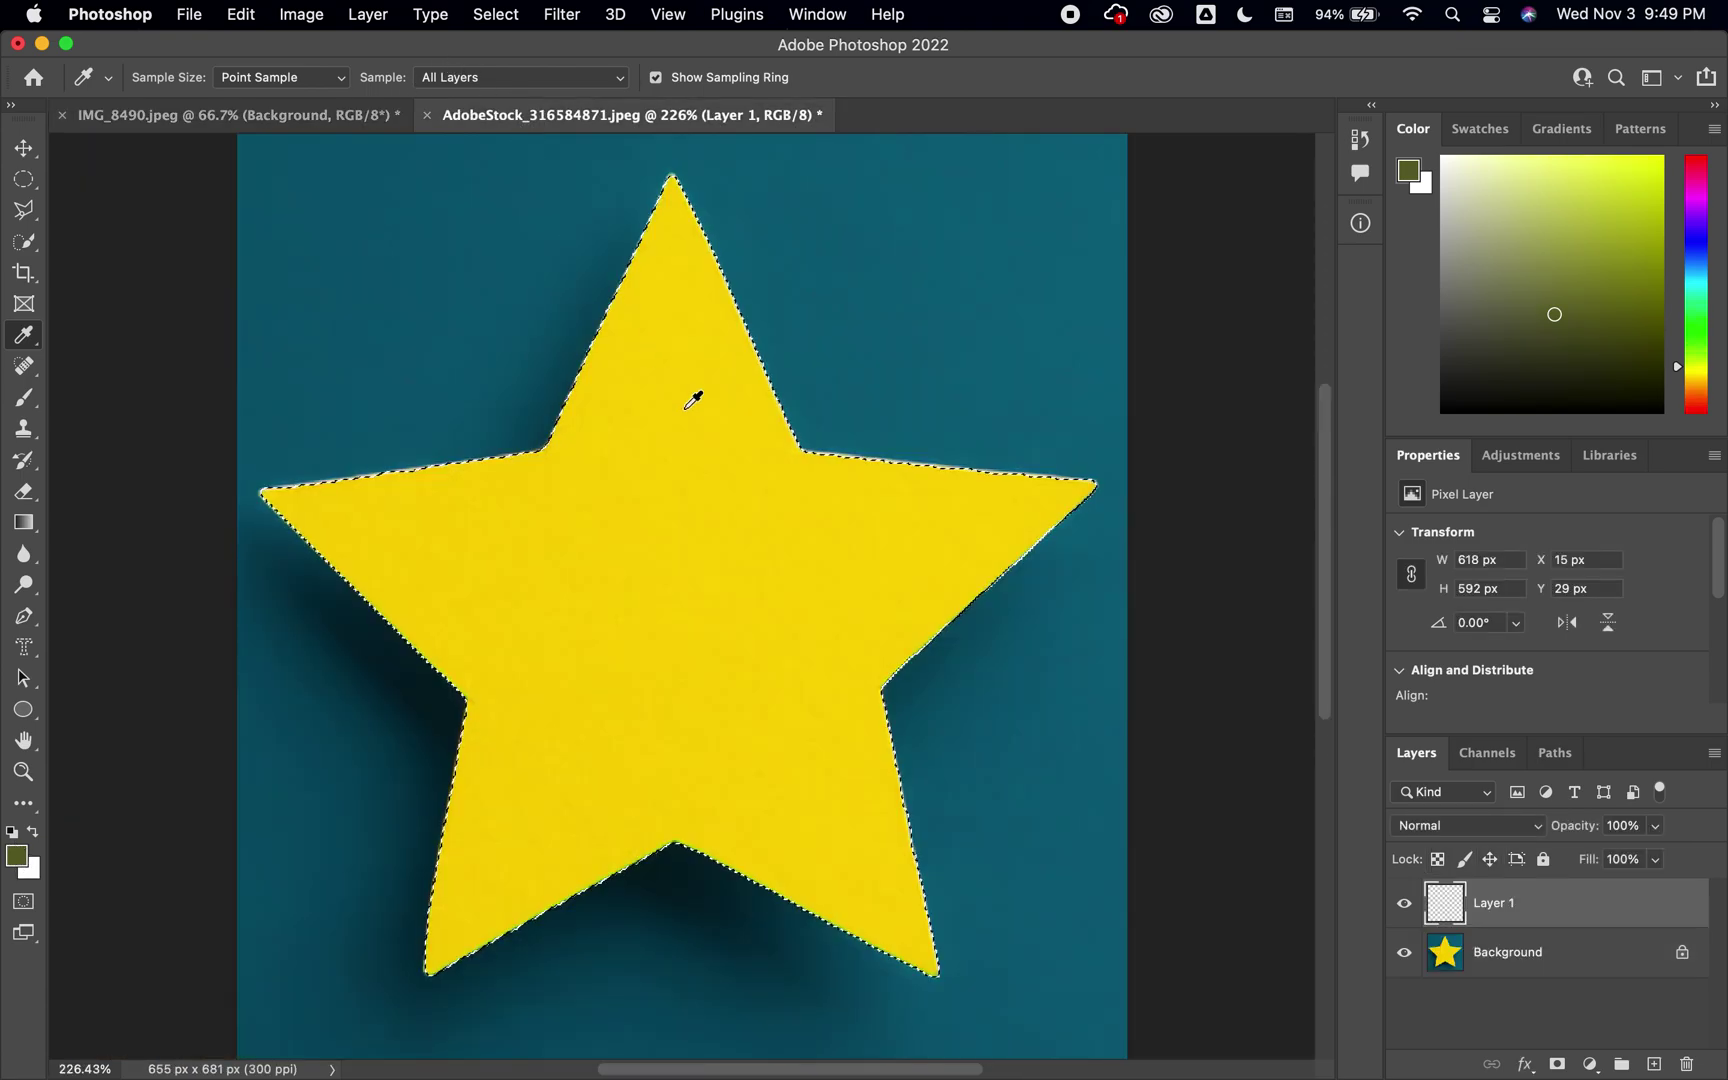
left_click(24, 397)
mouse_move(520, 460)
left_mouse_down()
mouse_move(421, 548)
mouse_move(394, 452)
mouse_move(259, 511)
mouse_move(315, 445)
mouse_move(560, 427)
mouse_move(755, 263)
mouse_move(693, 223)
mouse_move(636, 241)
mouse_move(850, 352)
mouse_move(900, 478)
mouse_move(1087, 504)
mouse_move(1094, 534)
mouse_move(995, 492)
mouse_move(995, 575)
mouse_move(950, 626)
mouse_move(919, 755)
mouse_move(903, 748)
mouse_move(1019, 978)
mouse_move(930, 902)
mouse_move(690, 860)
mouse_move(476, 888)
mouse_move(405, 947)
mouse_move(355, 935)
left_mouse_up()
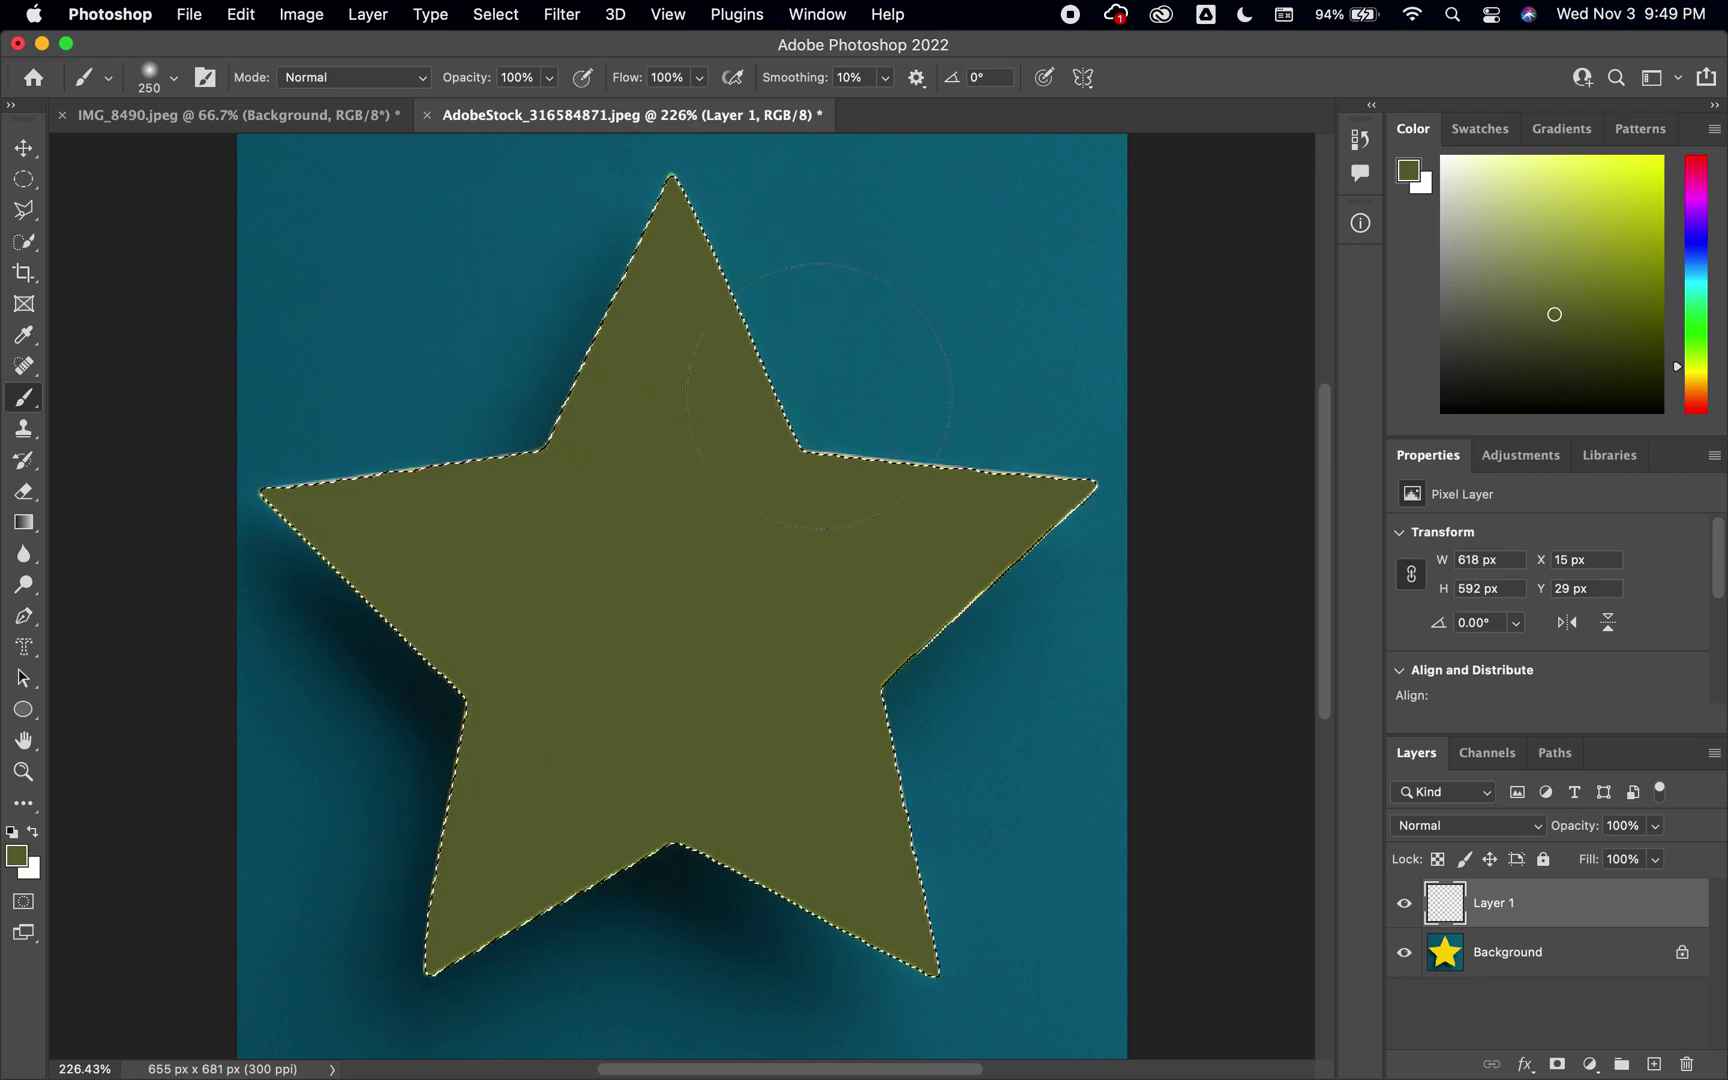
Step: Convert the star image's background to a regular layer, delete it and clear the selection around the green star
double_click(1526, 962)
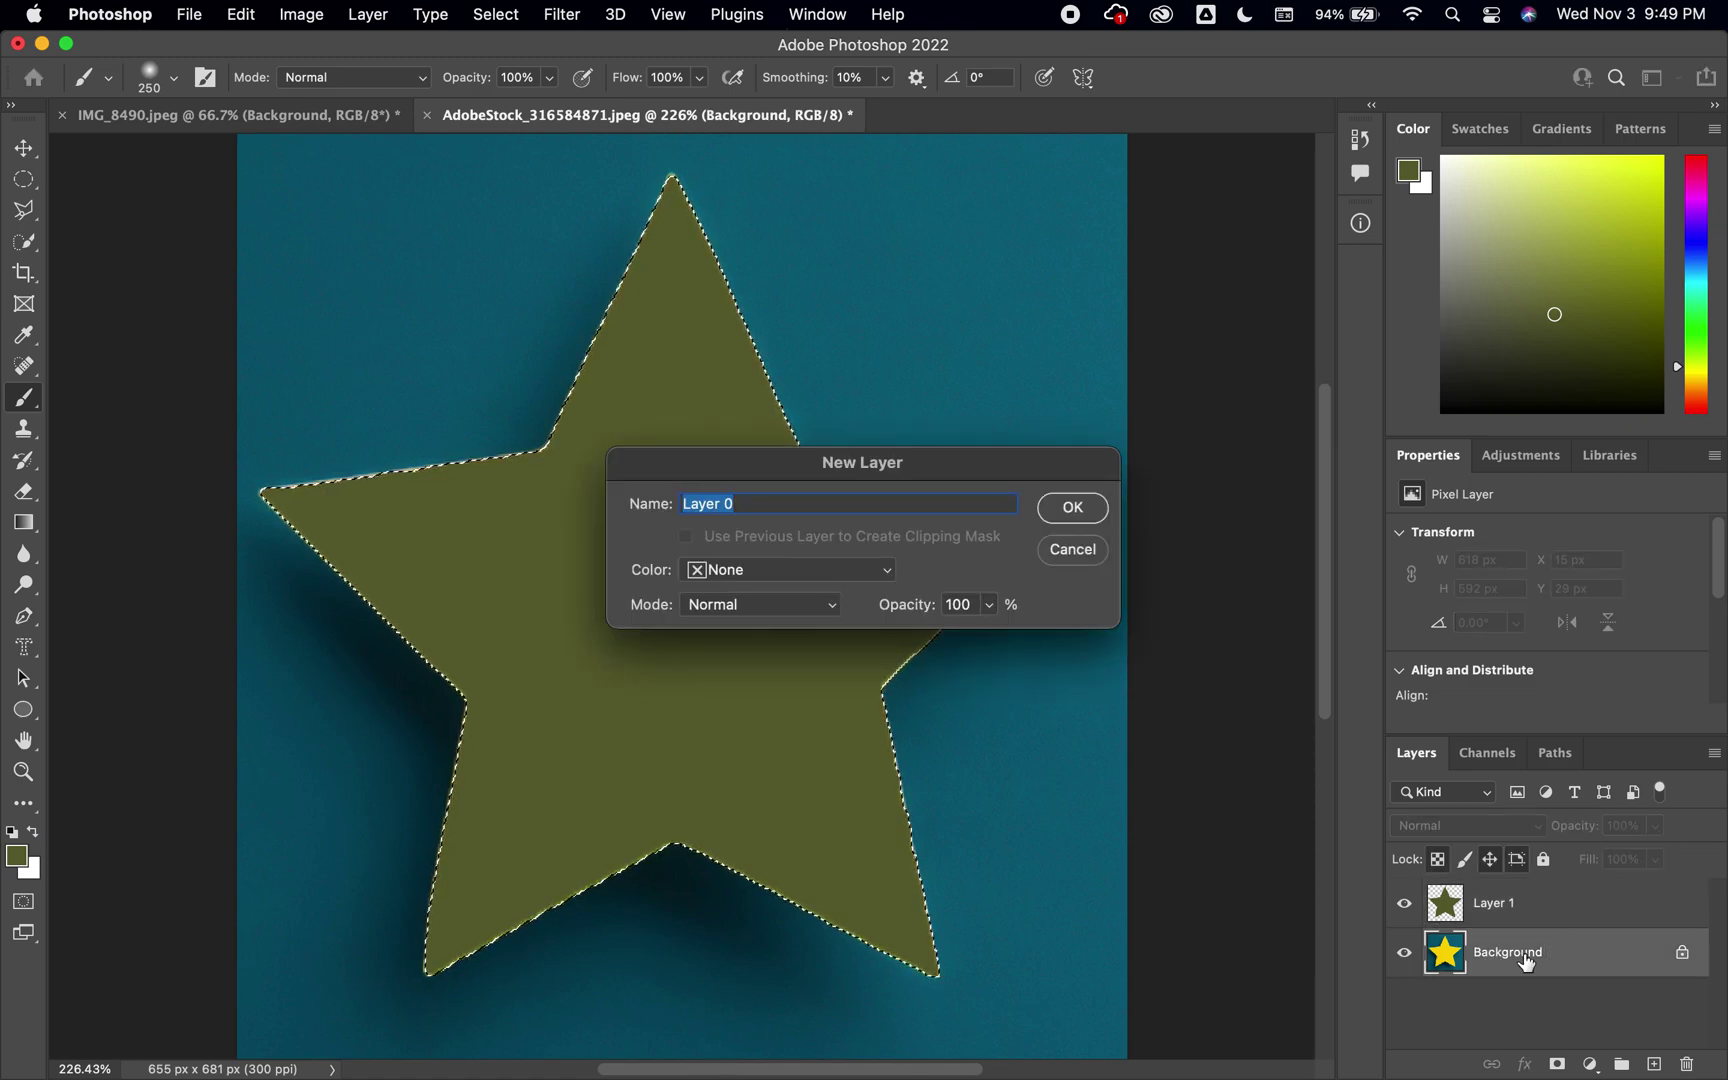
left_click(1073, 508)
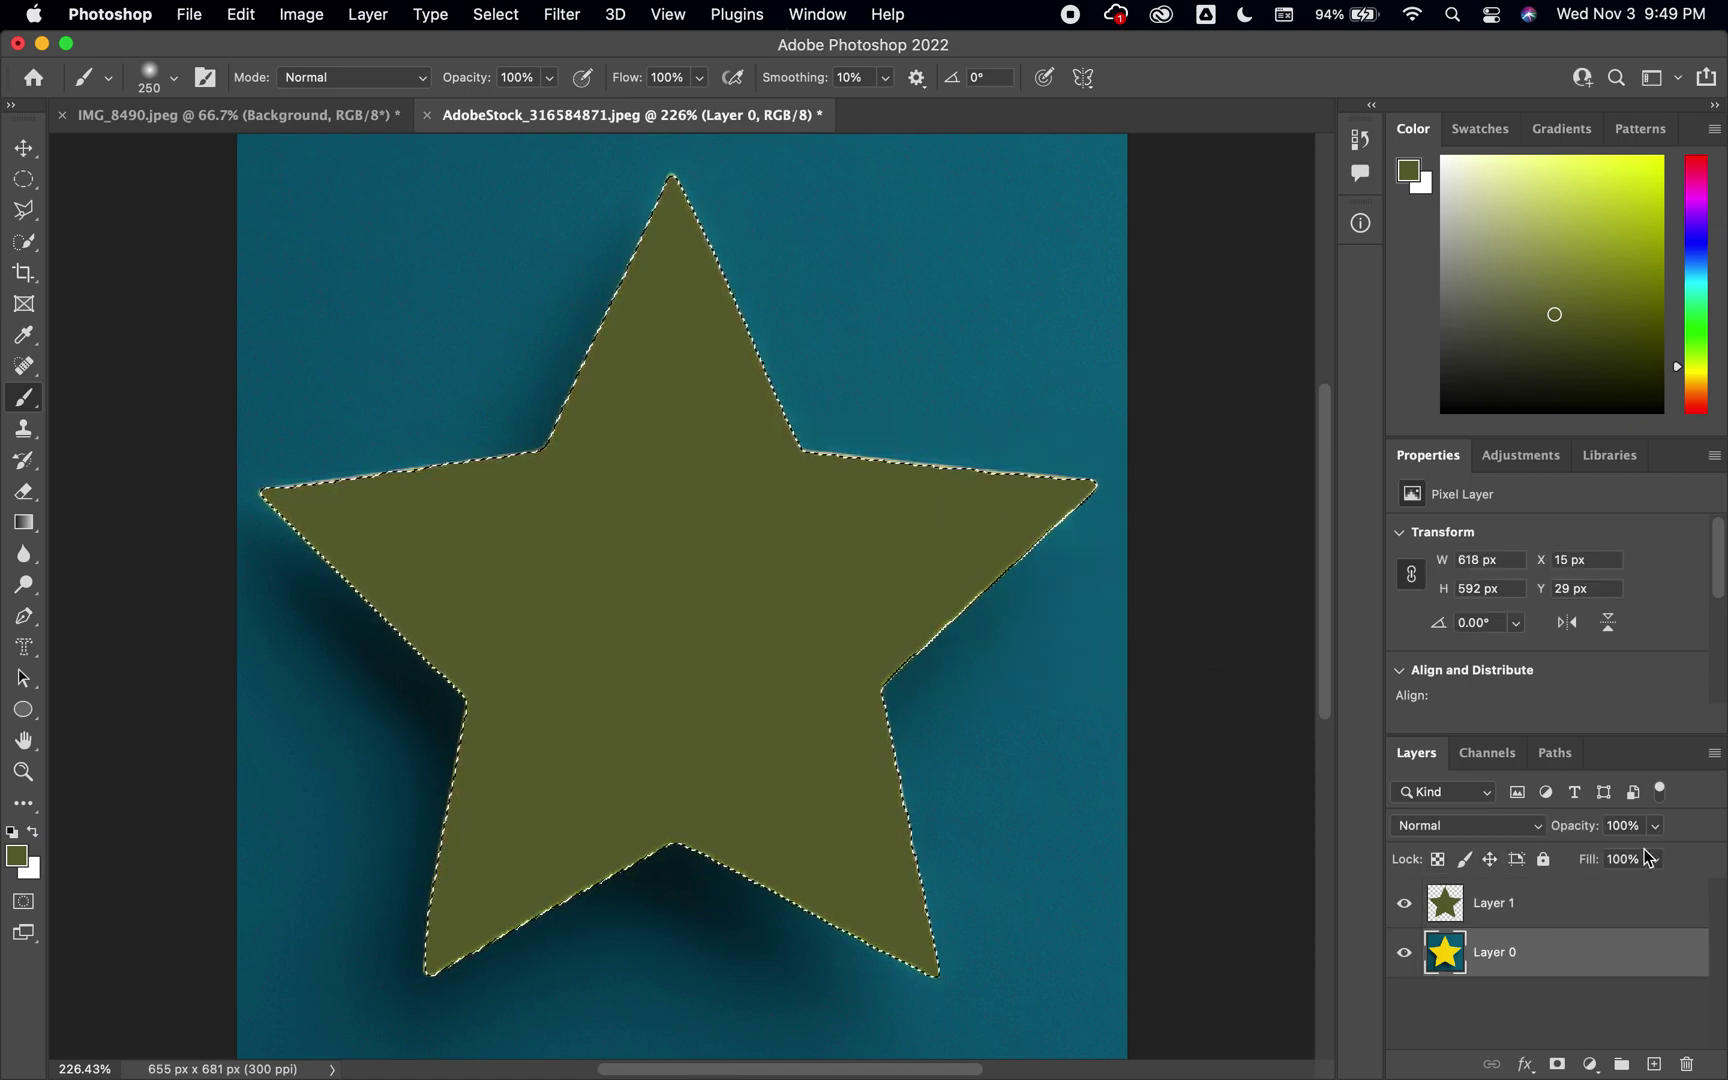
left_click_drag(1607, 967, 1687, 1064)
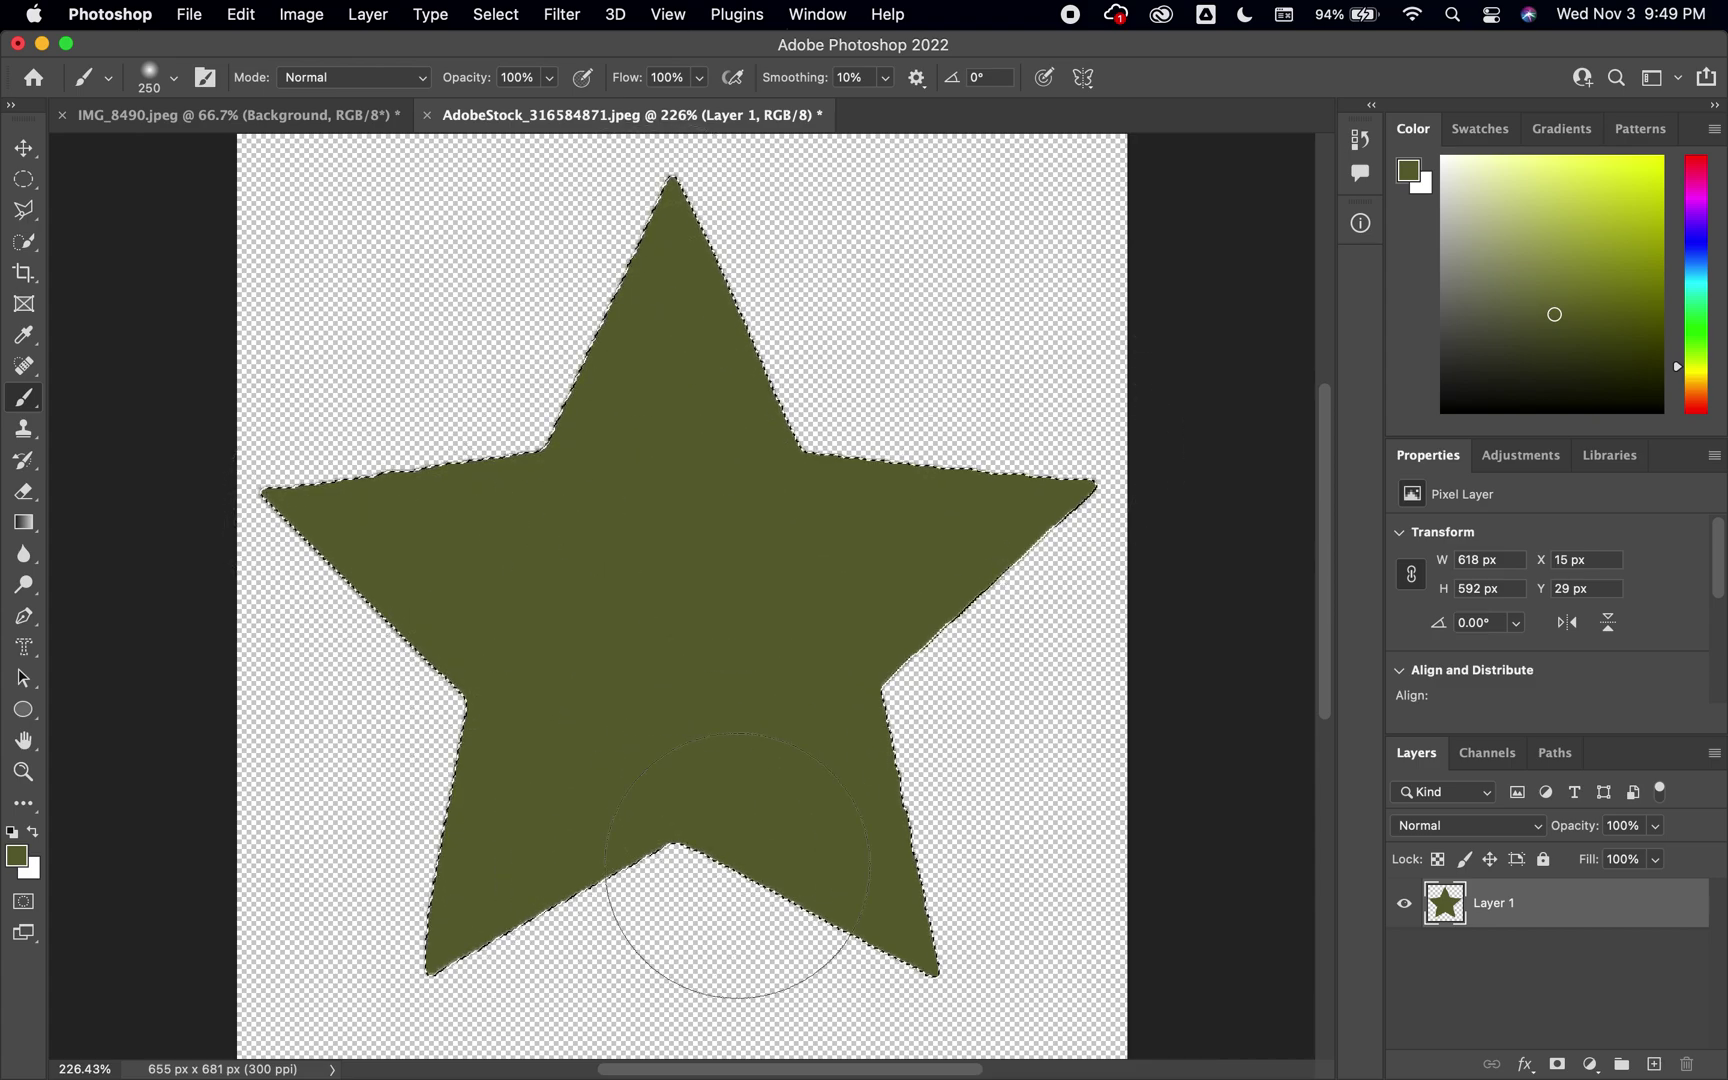
key("super+d")
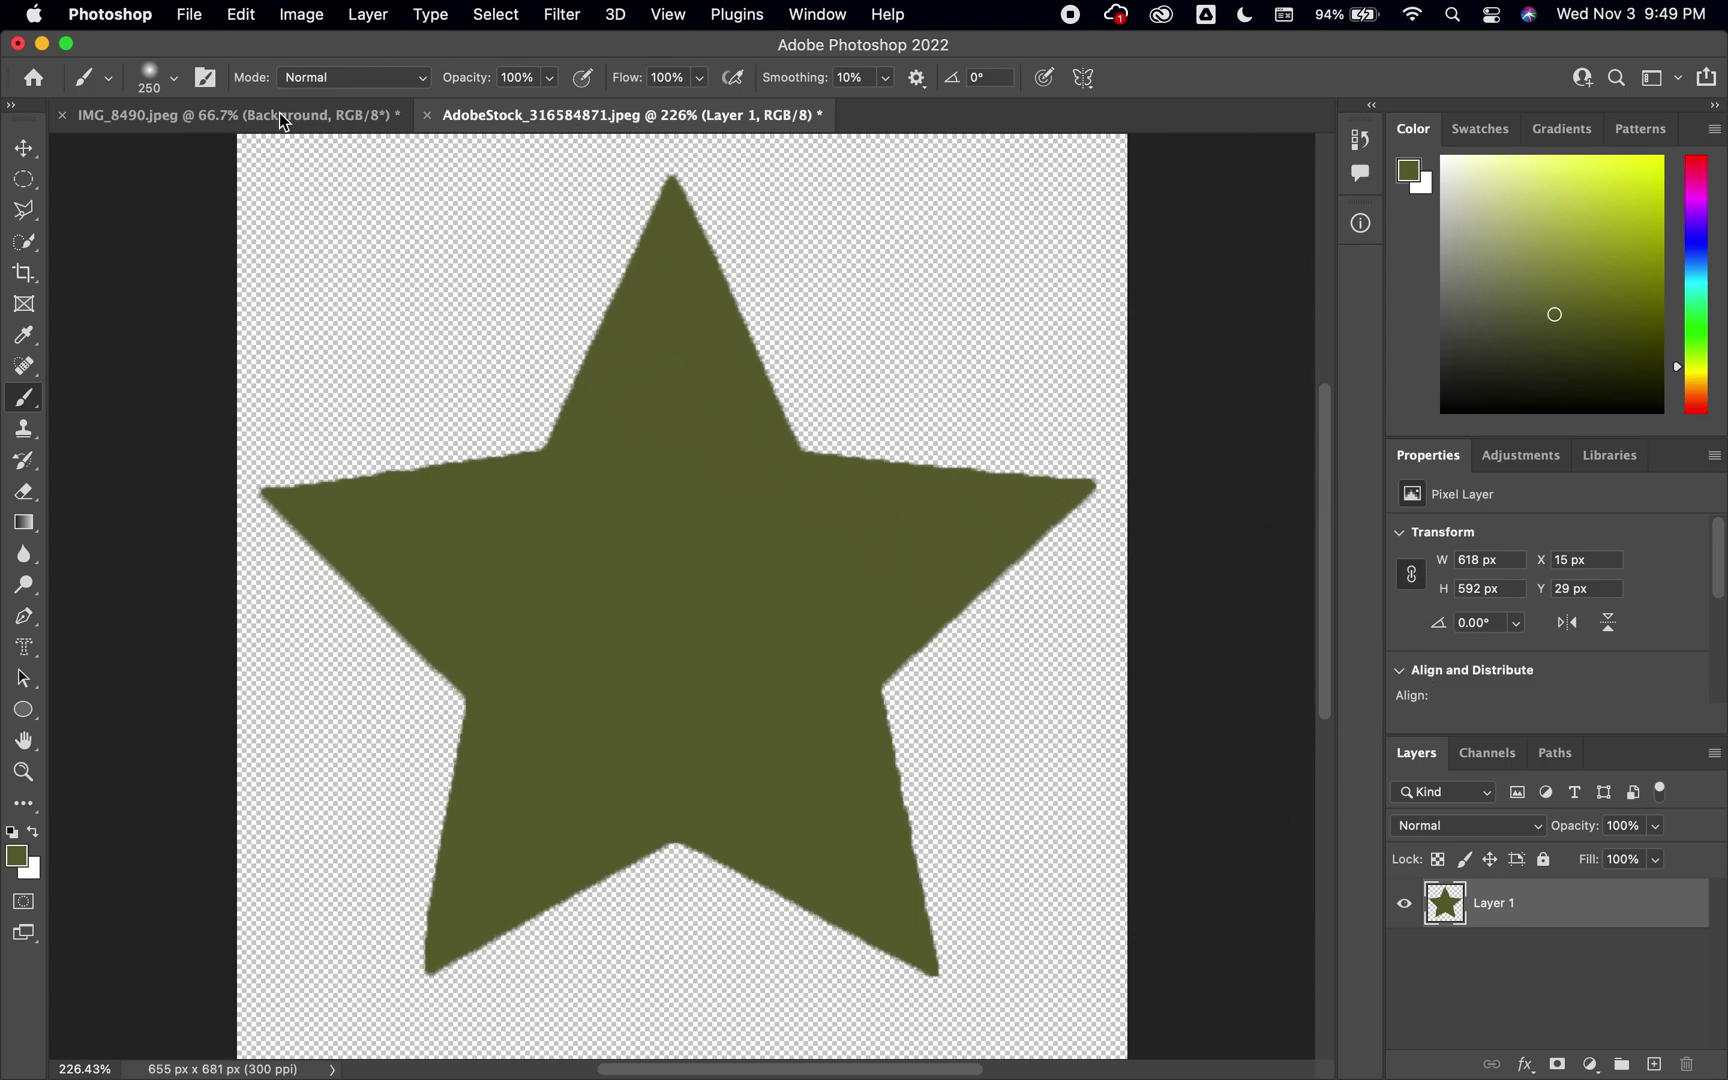
Step: Save the green star image on the computer as Star in Photoshop format in the Scrapbook Files folder
left_click(189, 14)
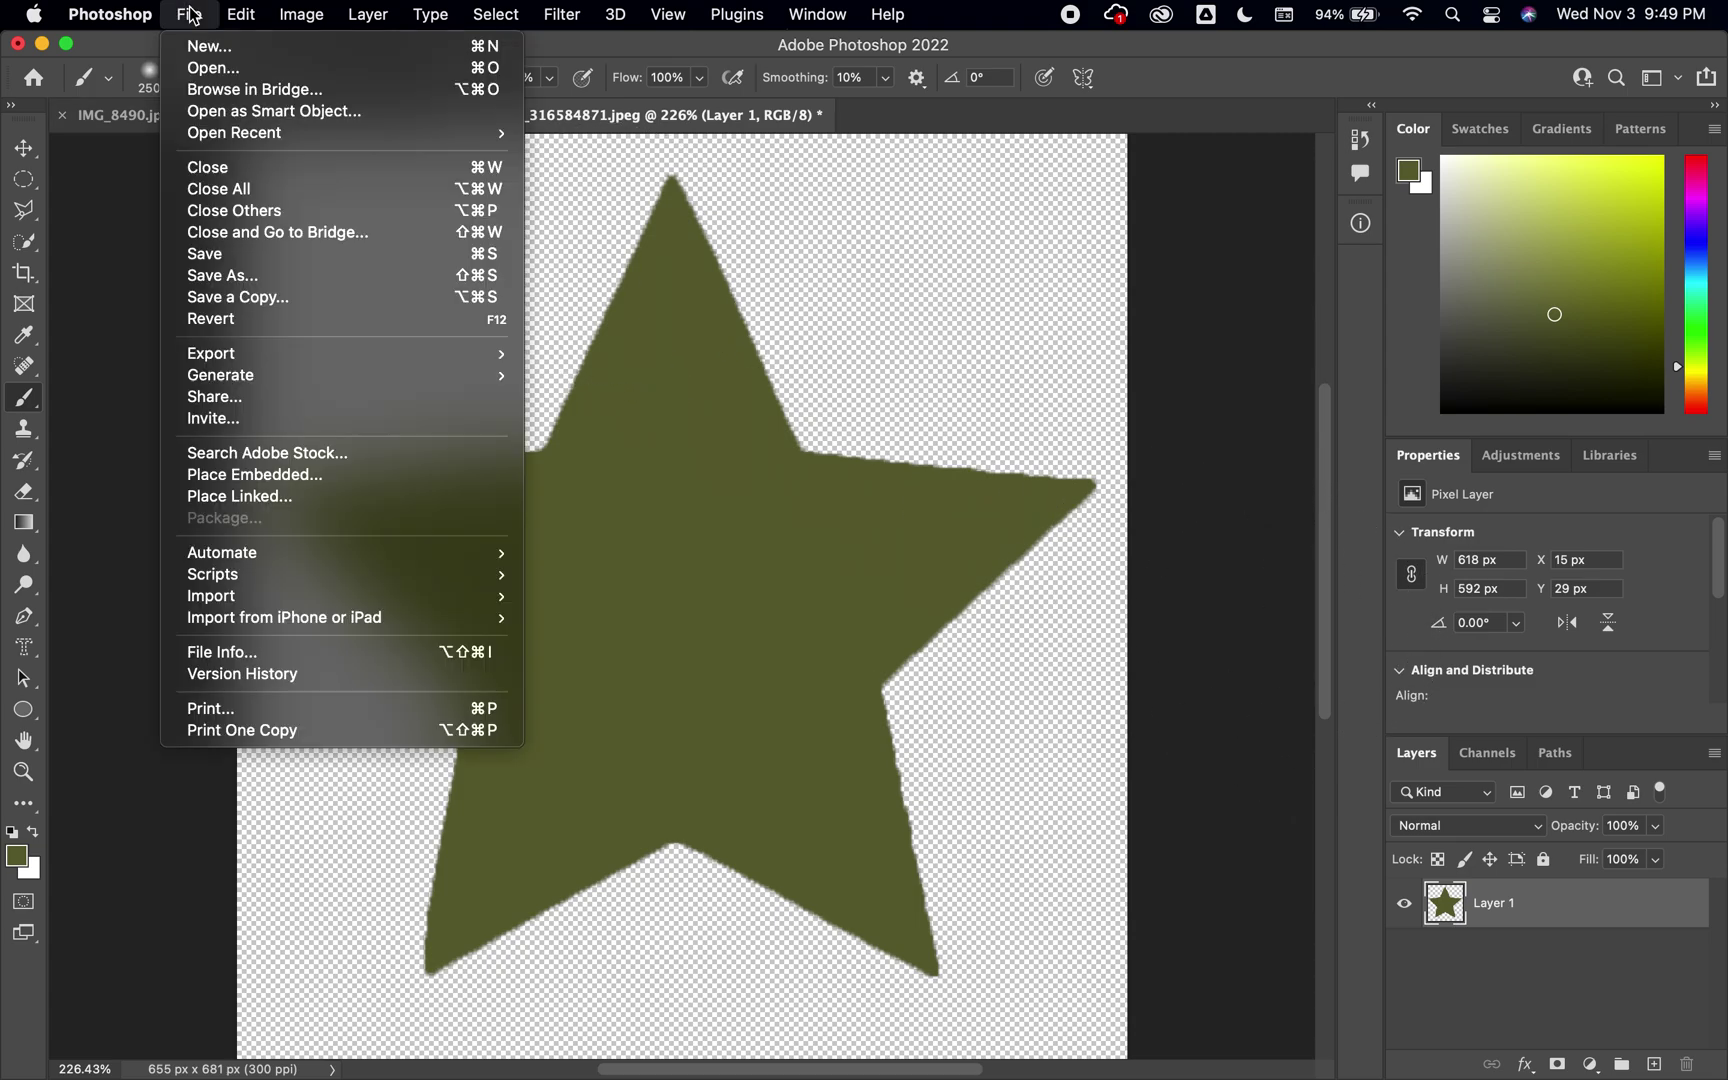
left_click(262, 274)
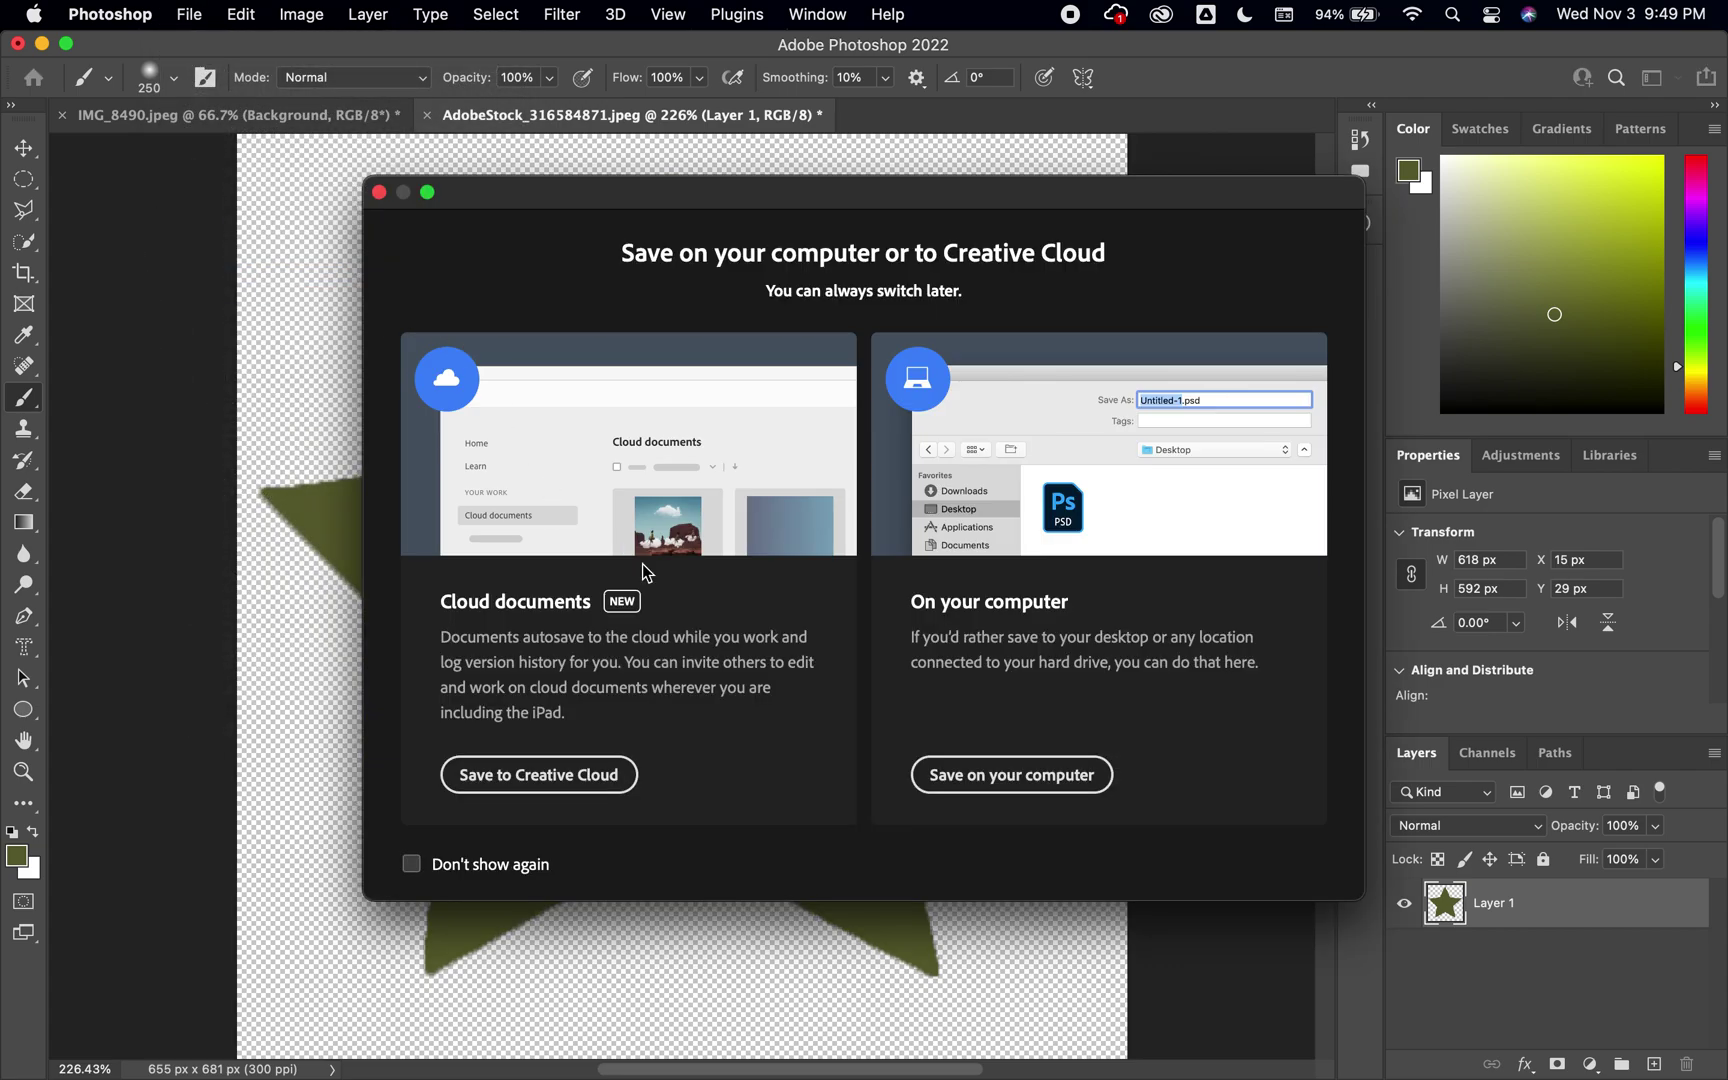
left_click(1056, 782)
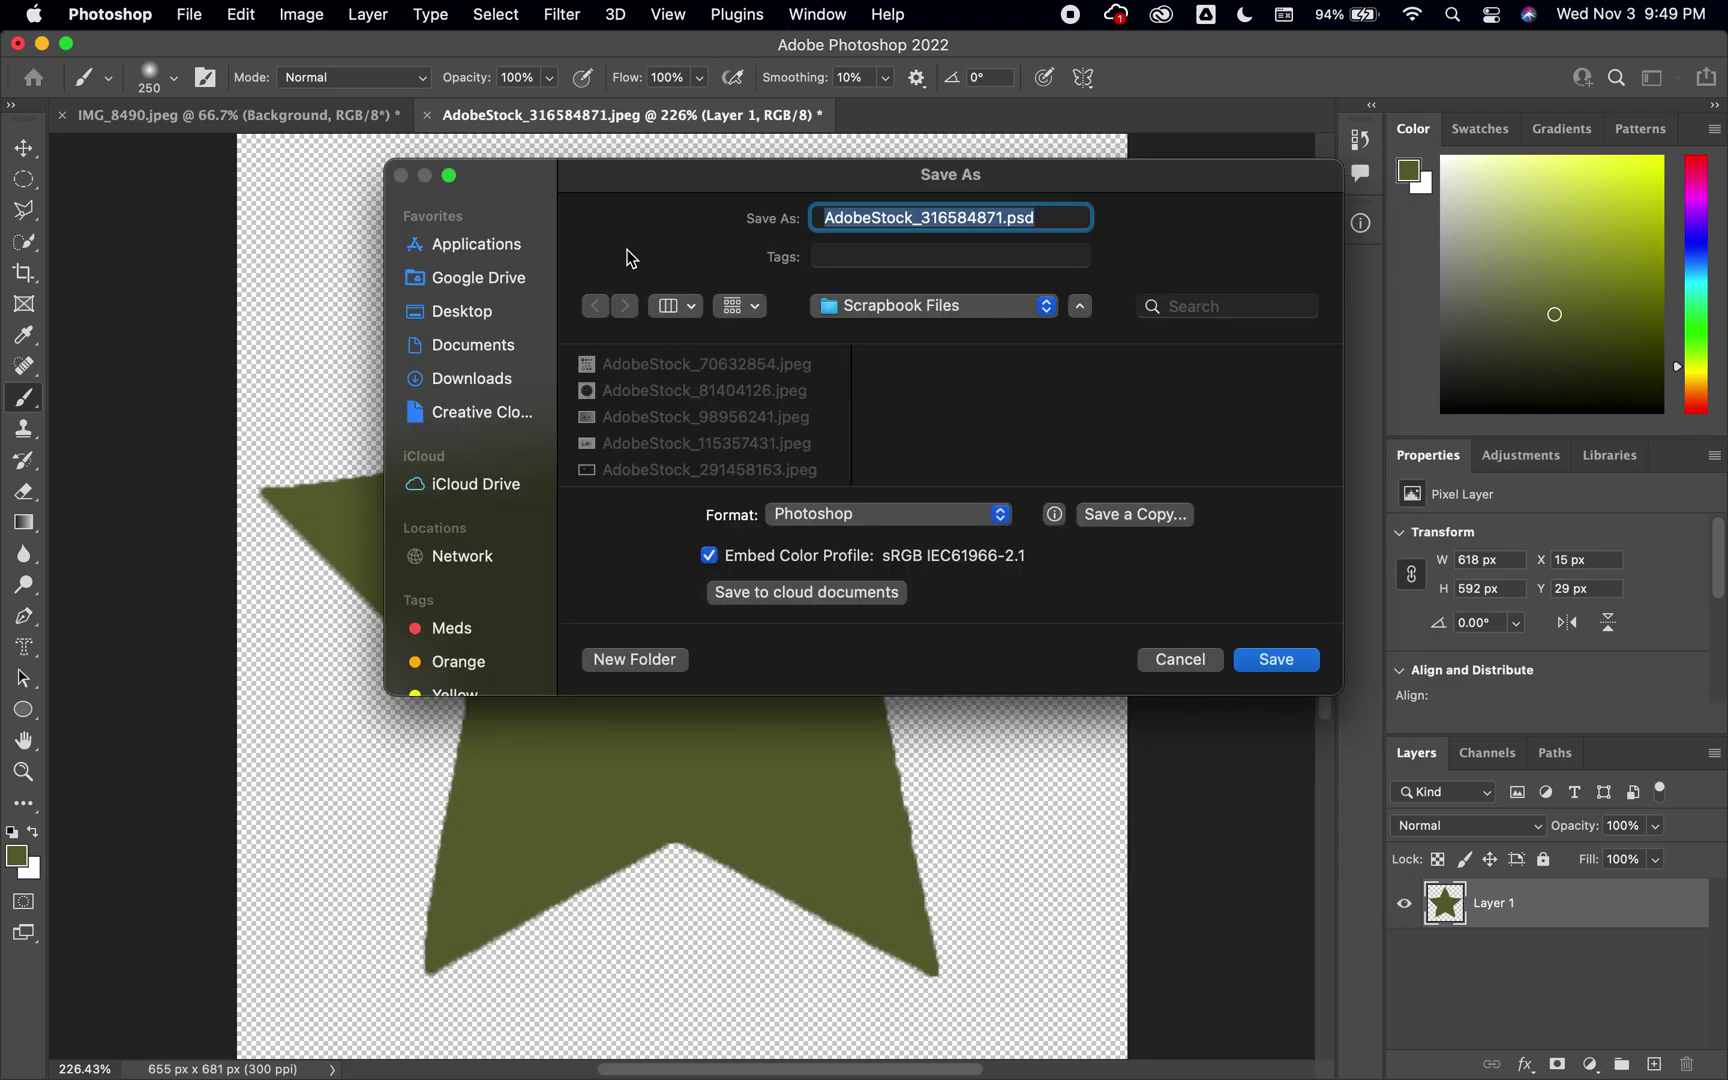
type("Star")
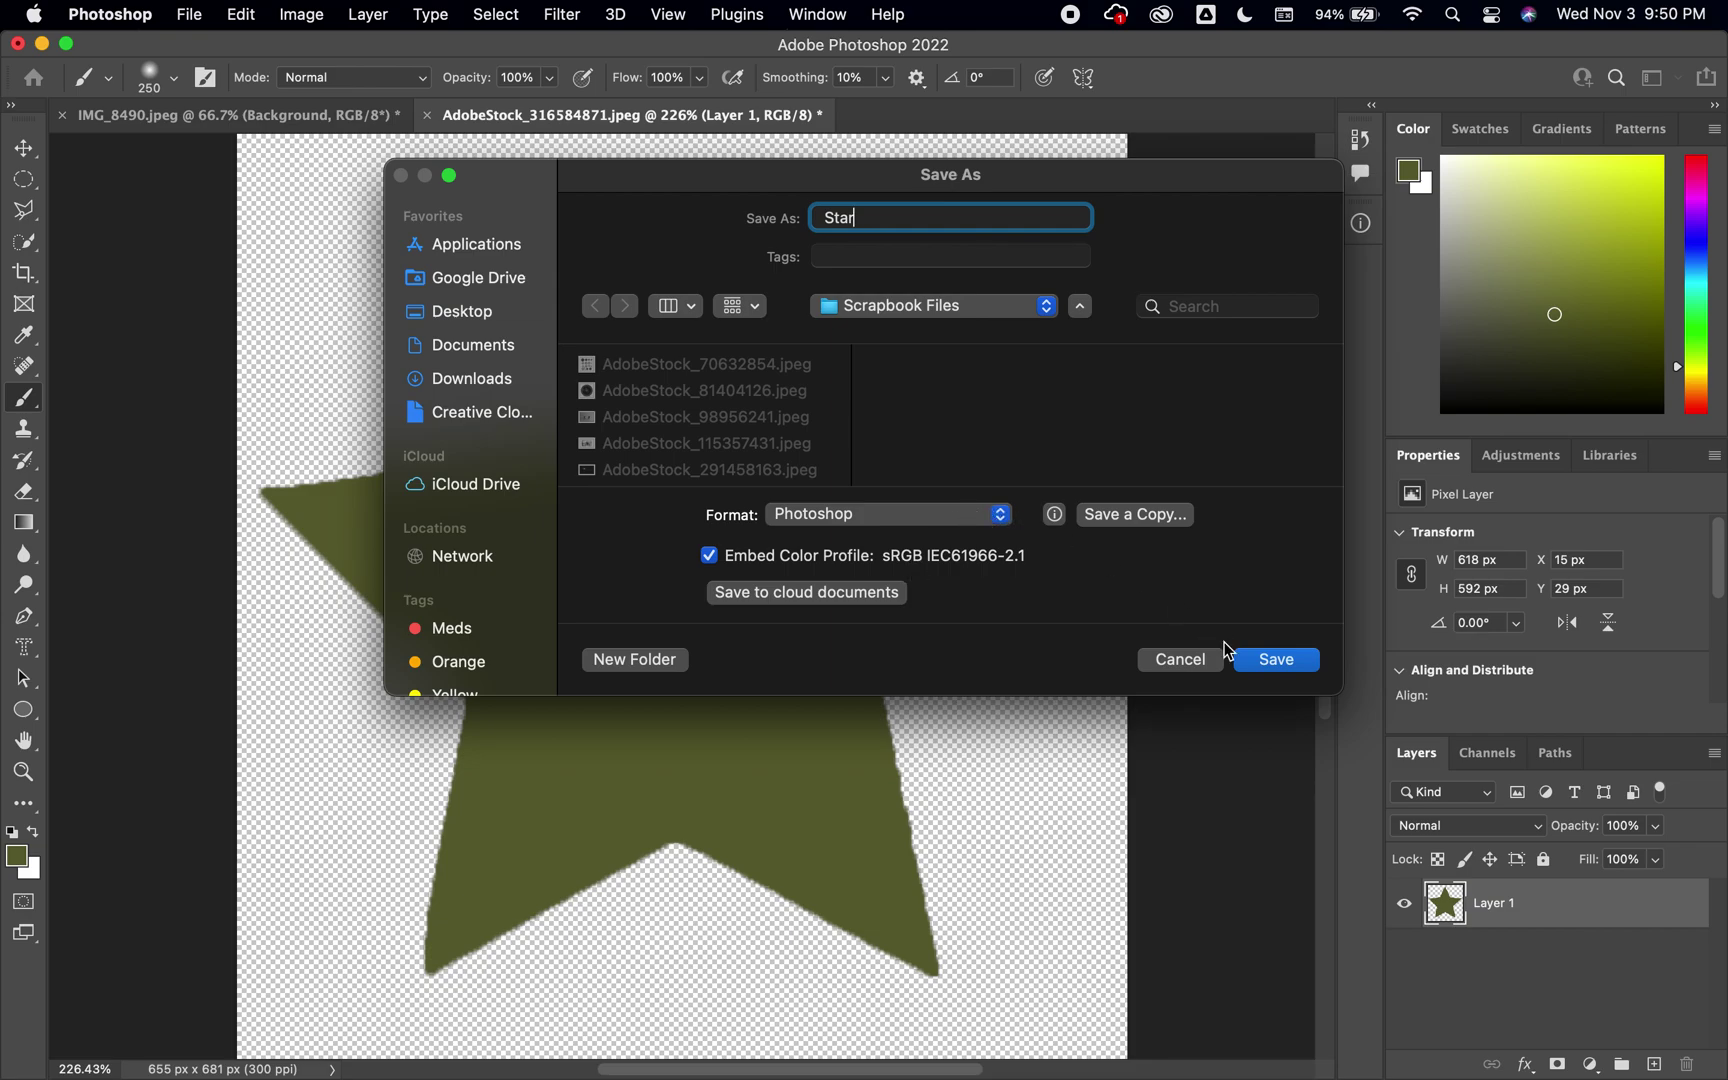
left_click(1276, 662)
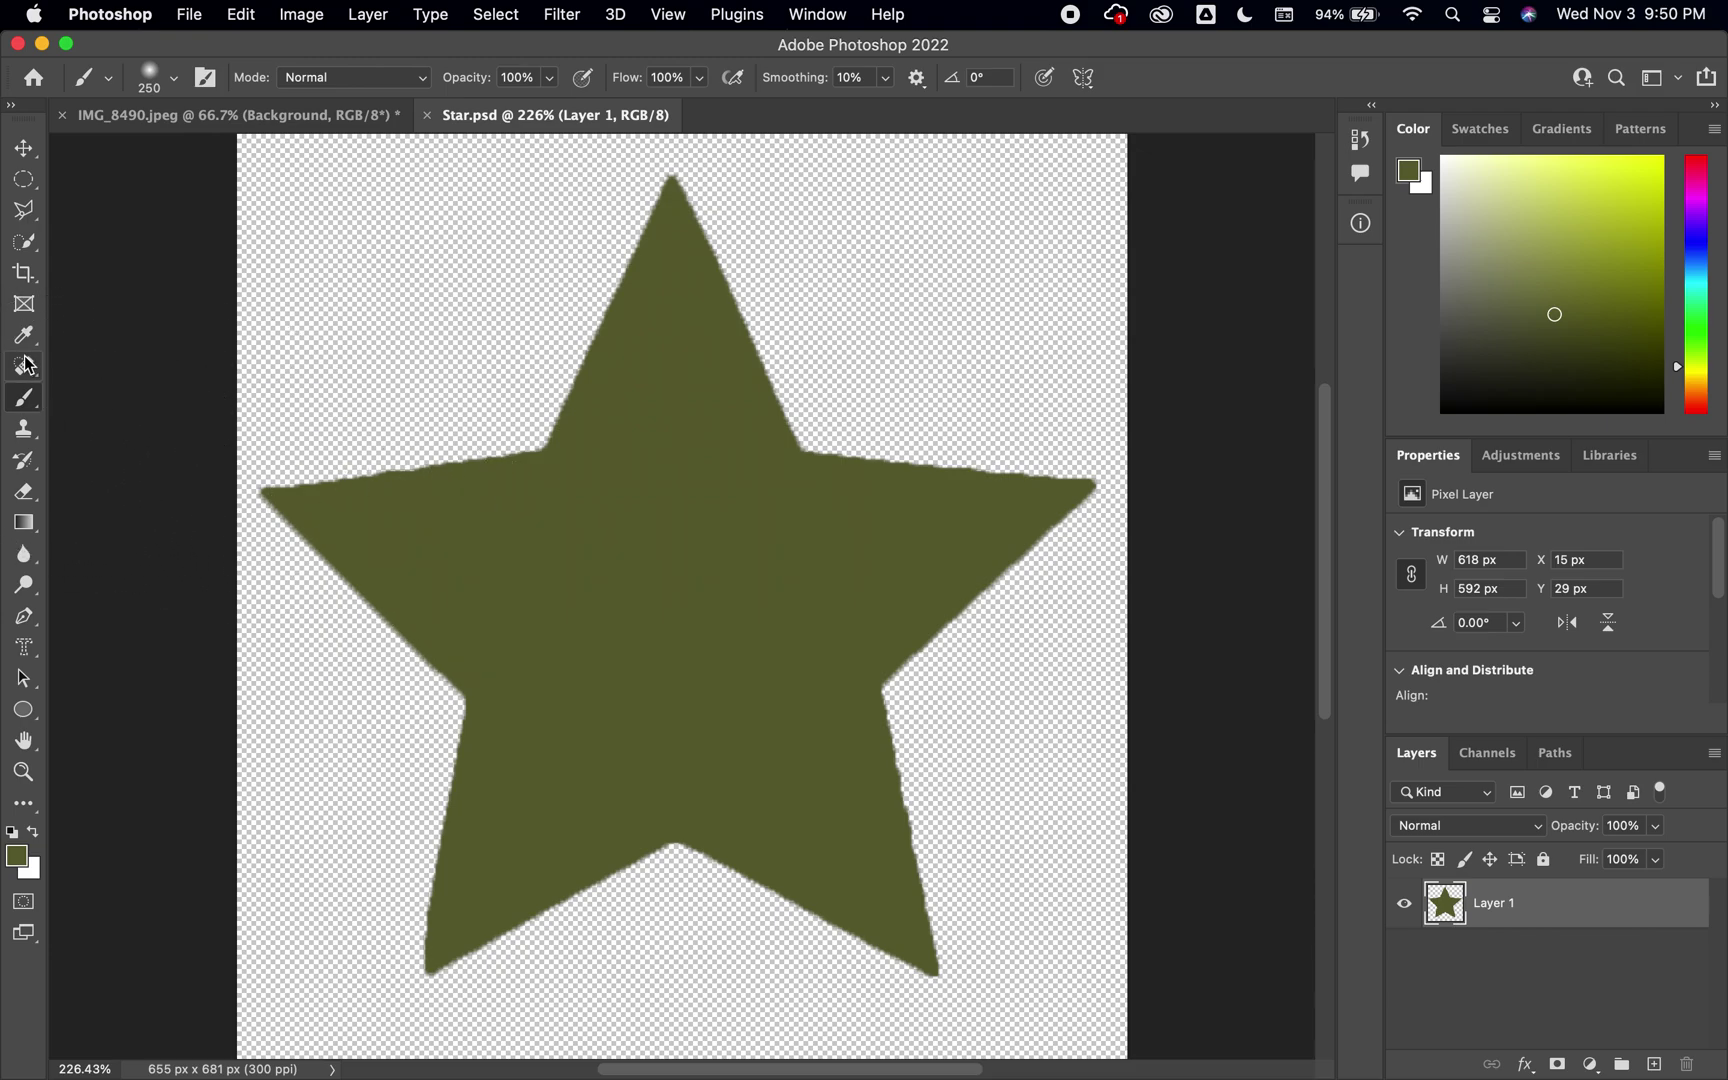
Step: Outline the star with straight edges through all ten corners using the Polygonal Lasso tool
left_click(28, 213)
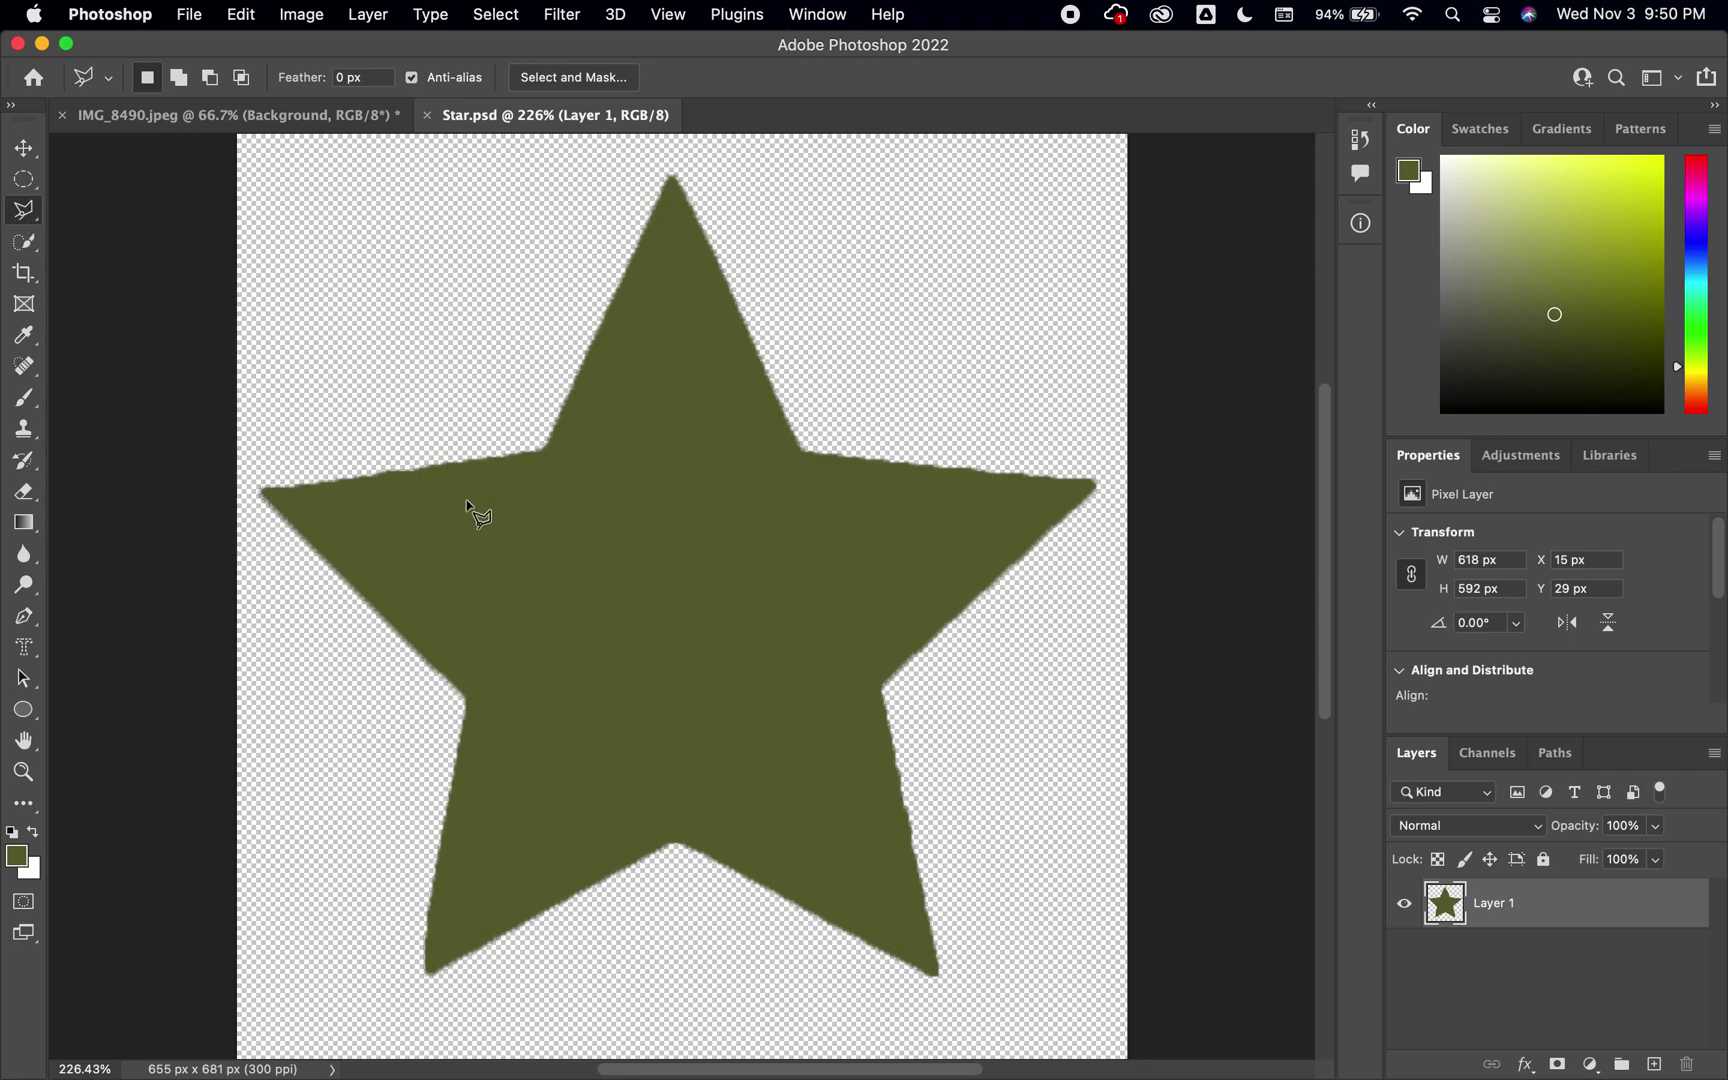
left_click(260, 492)
left_click(543, 453)
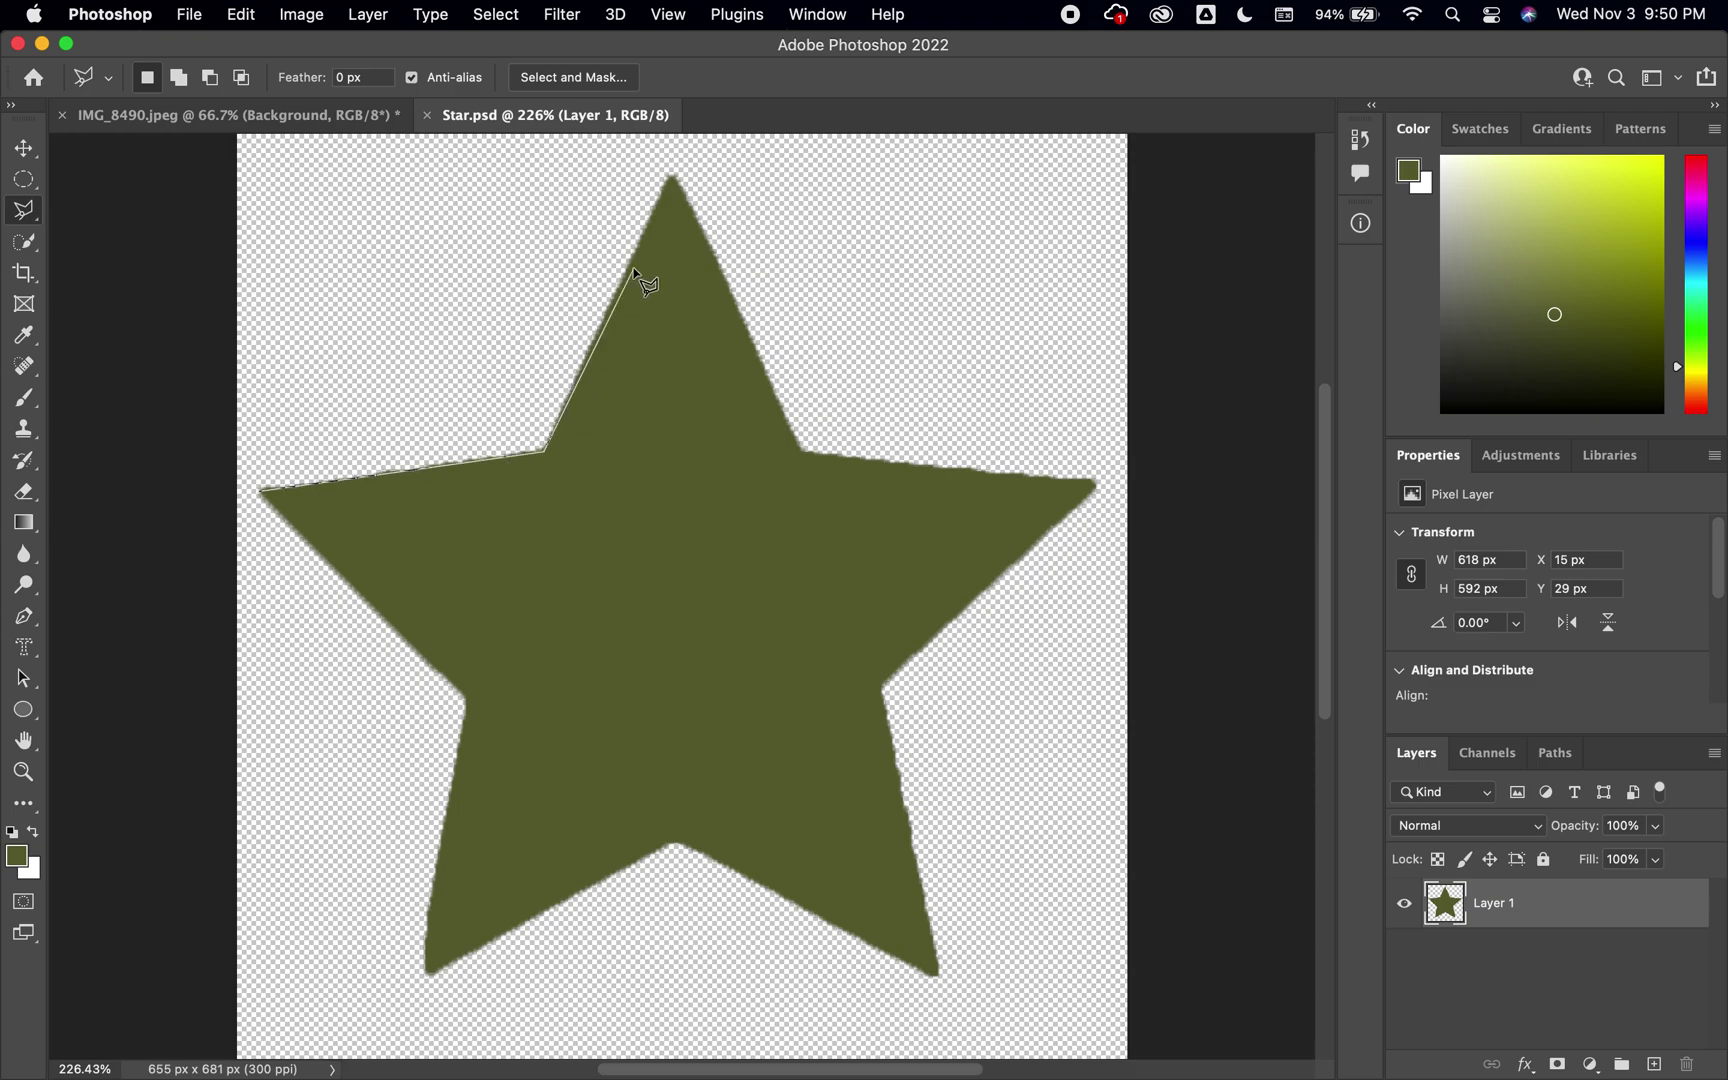
left_click(673, 176)
left_click(803, 457)
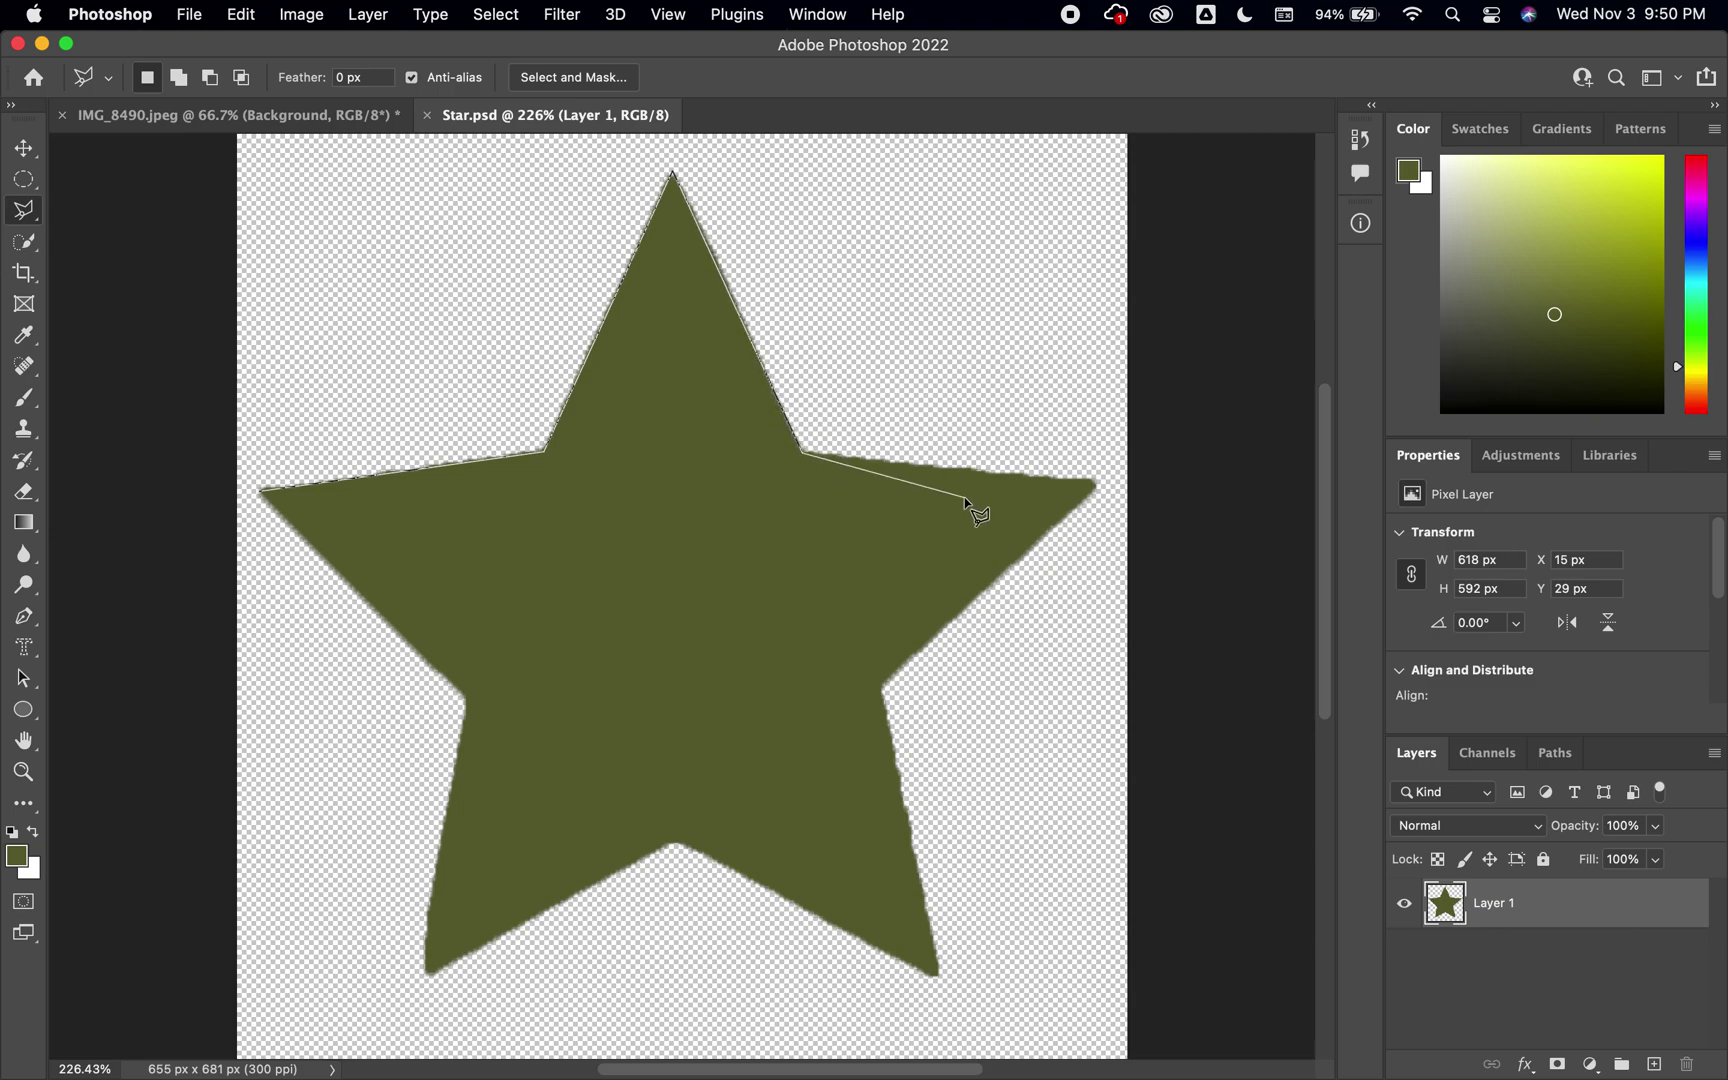
left_click(1102, 483)
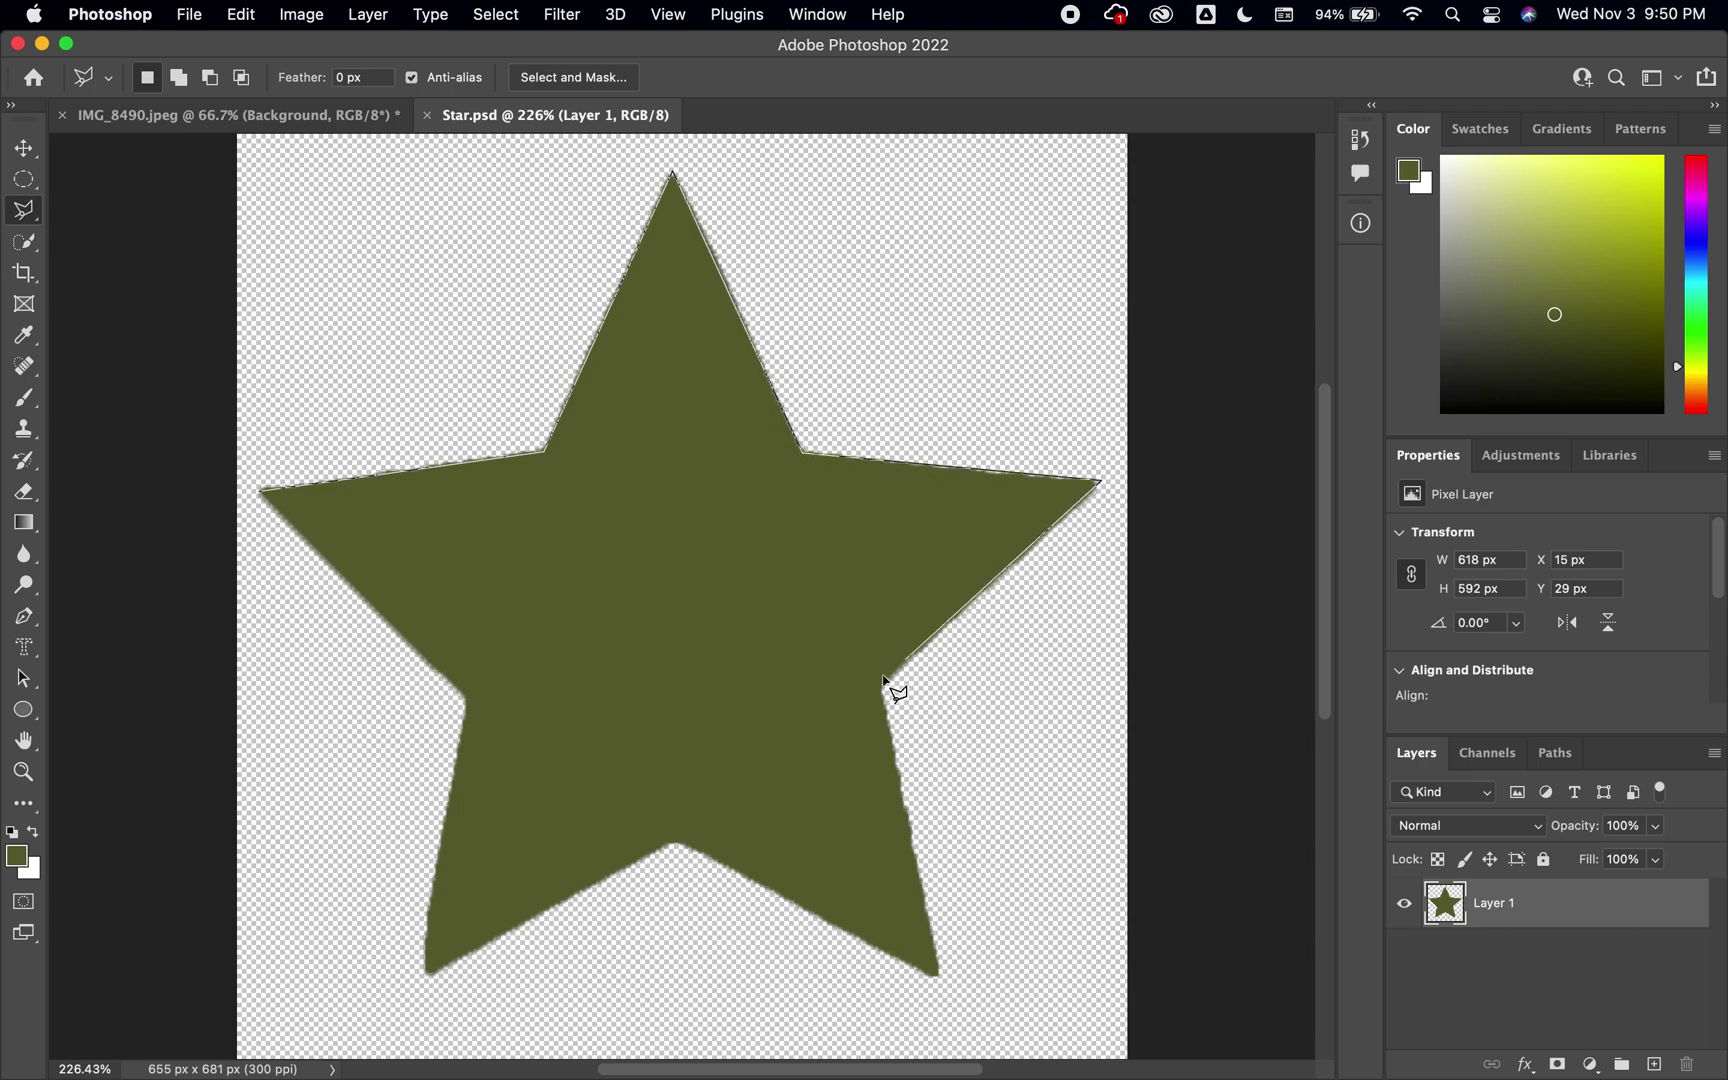
left_click(883, 686)
left_click(940, 979)
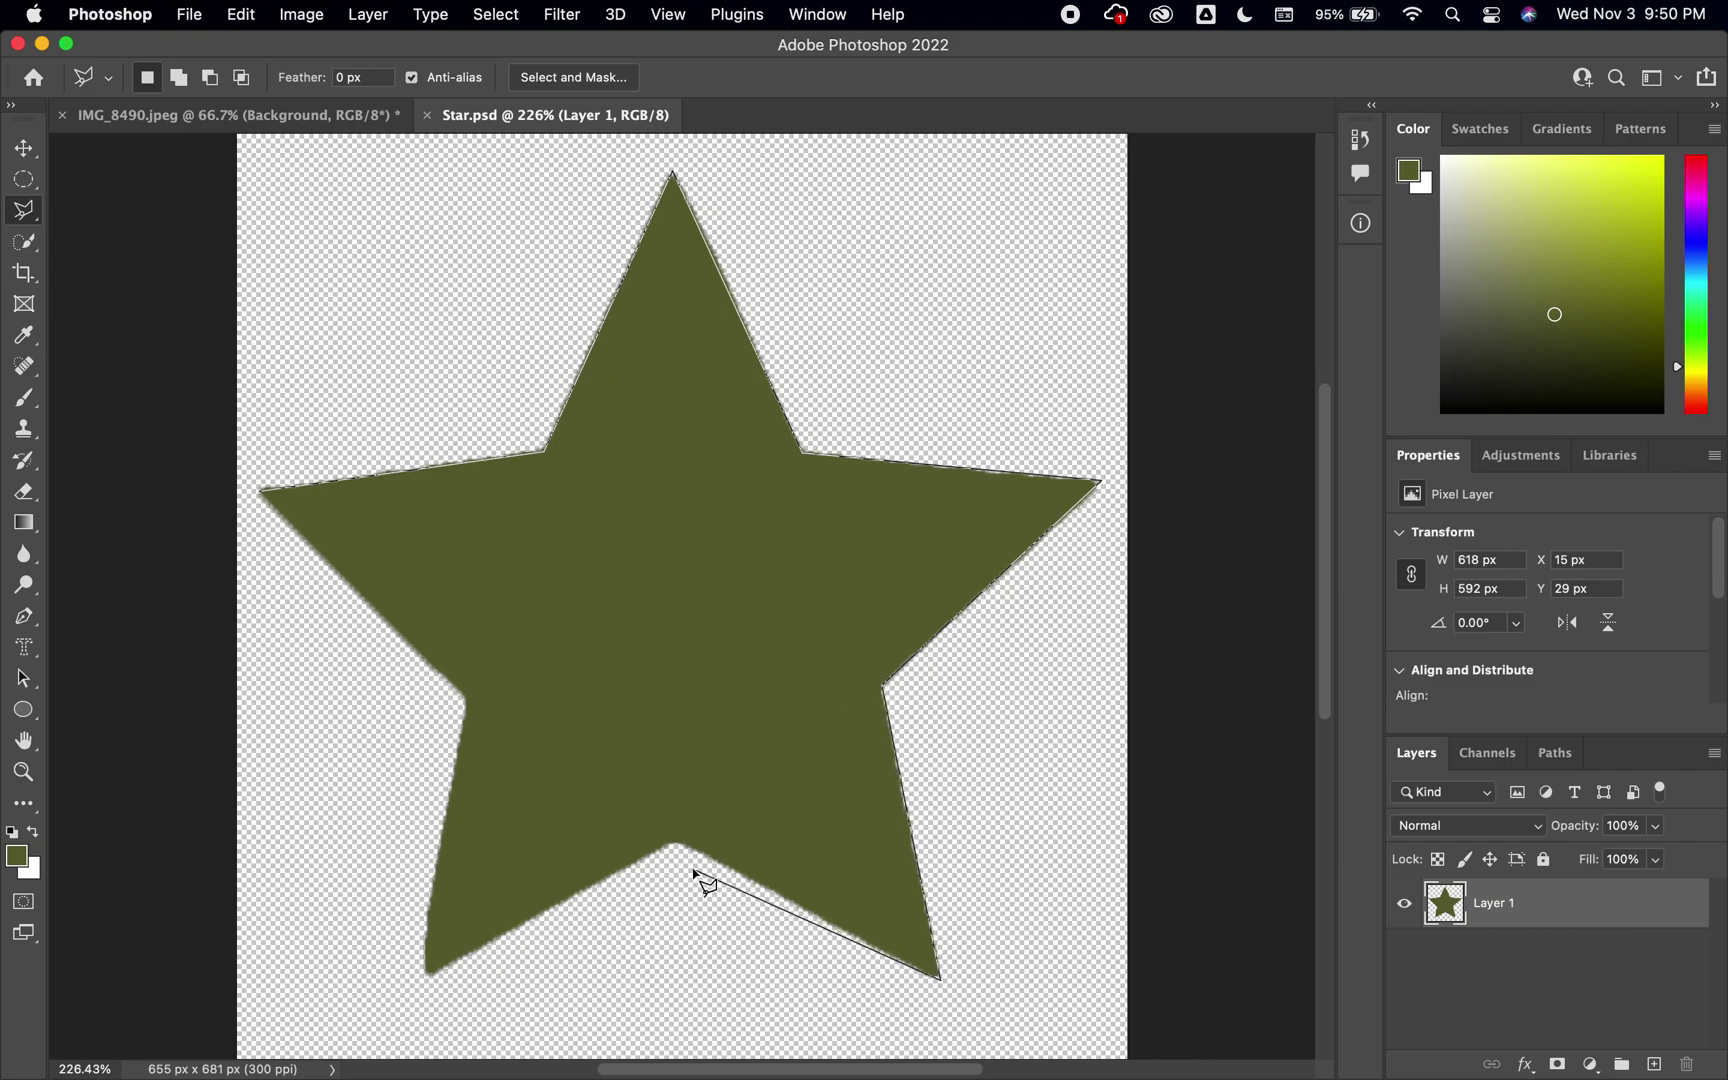
left_click(674, 841)
left_click(427, 976)
left_click(467, 700)
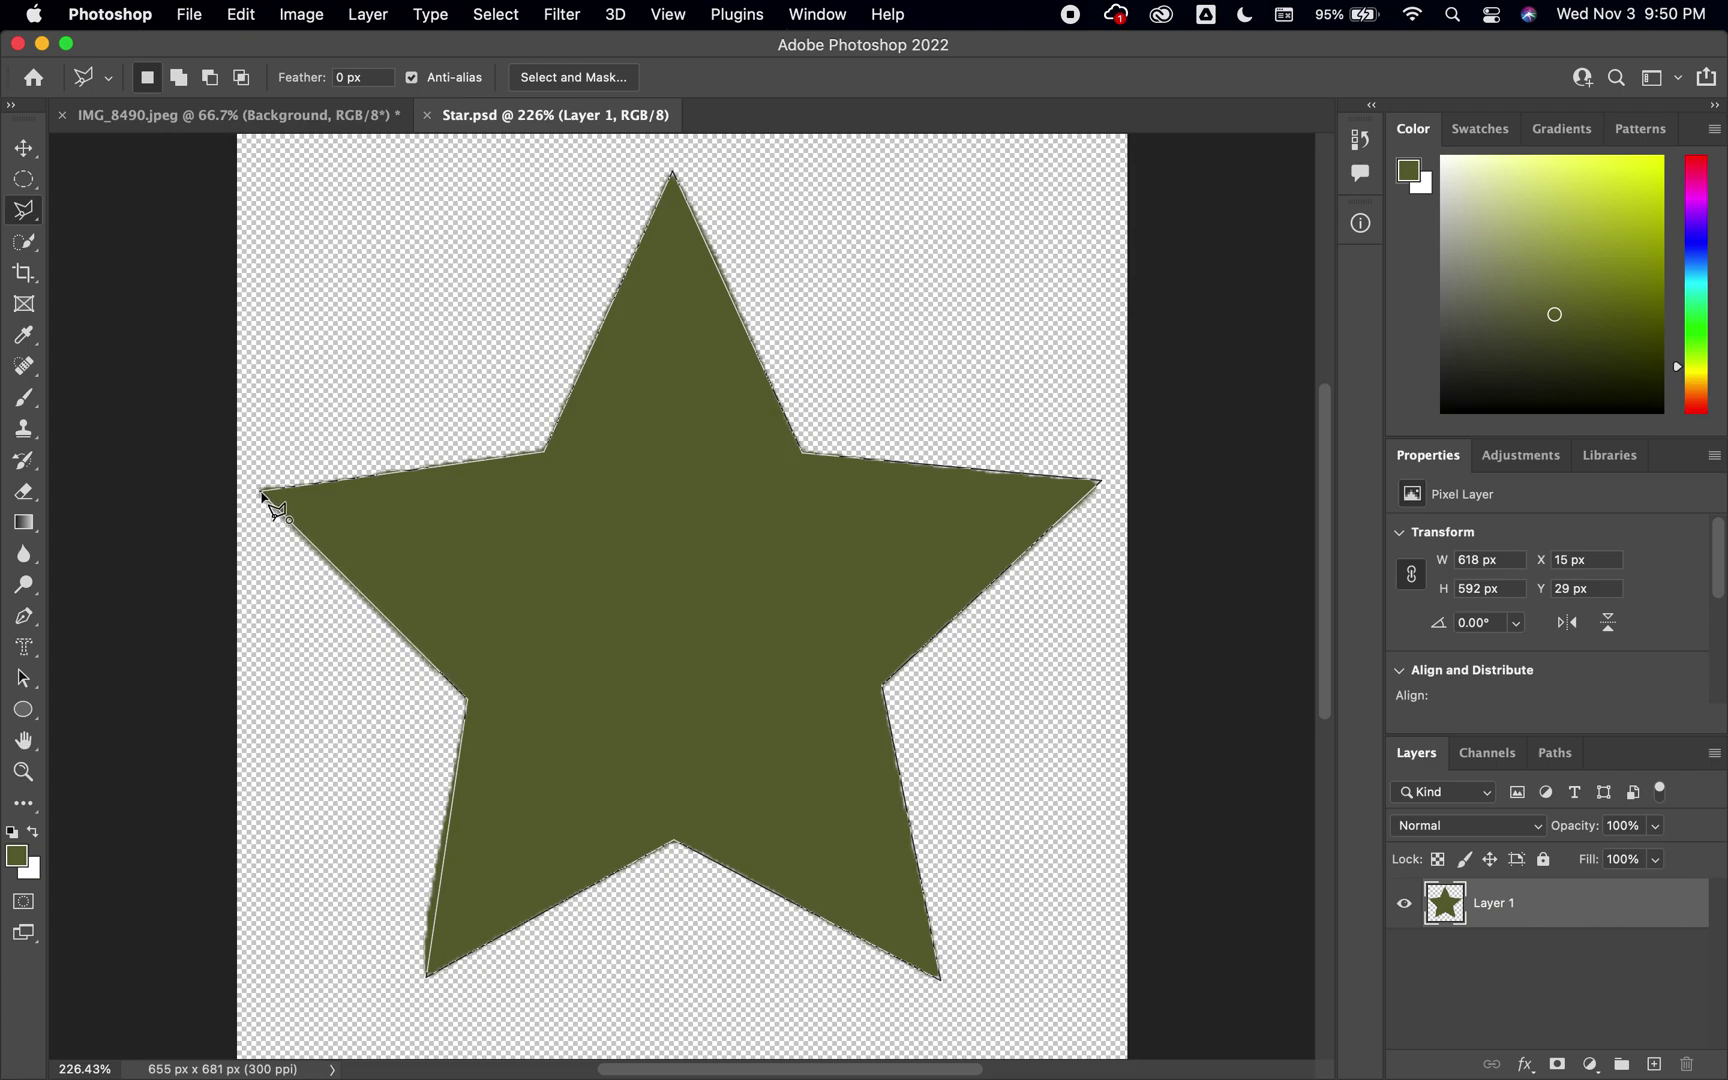
left_click(262, 494)
left_click(262, 494)
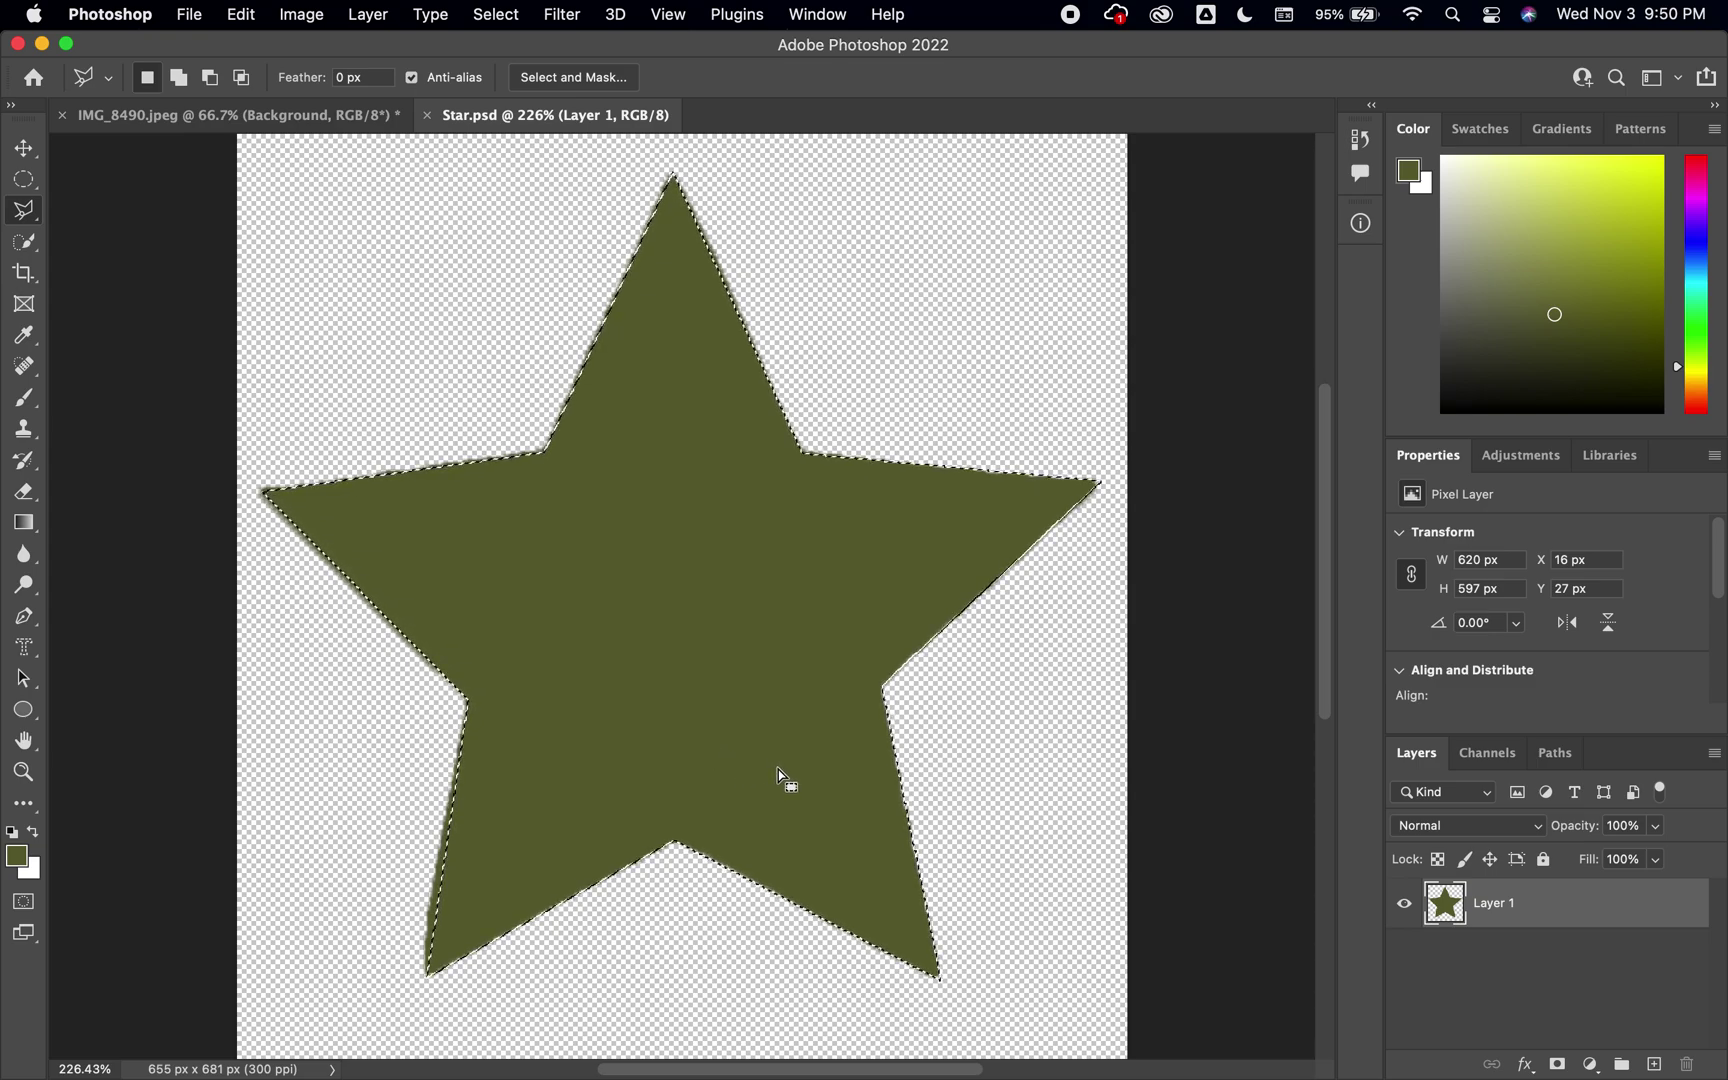
Step: Paint the selected star shape green out to its edges, and erase the stray green outside it using the inverted selection
key("b")
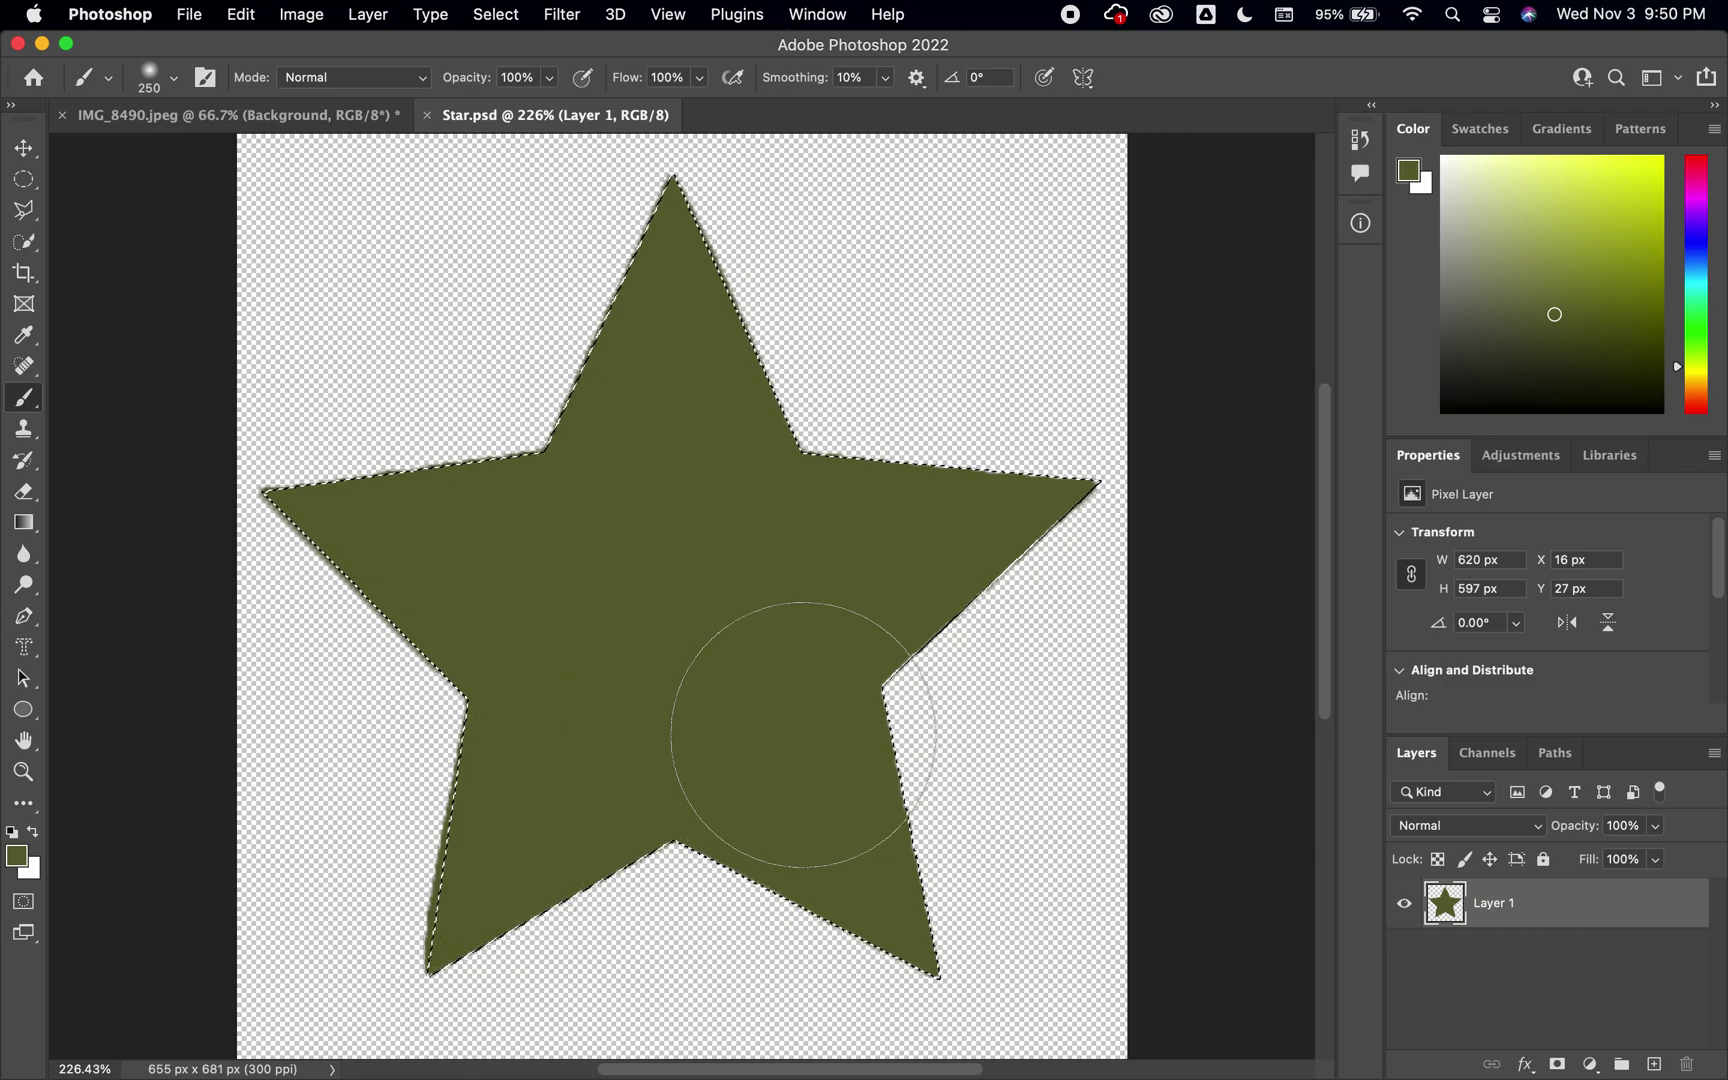
mouse_move(918, 910)
left_mouse_down()
mouse_move(926, 432)
mouse_move(675, 328)
mouse_move(663, 274)
mouse_move(587, 214)
left_mouse_up()
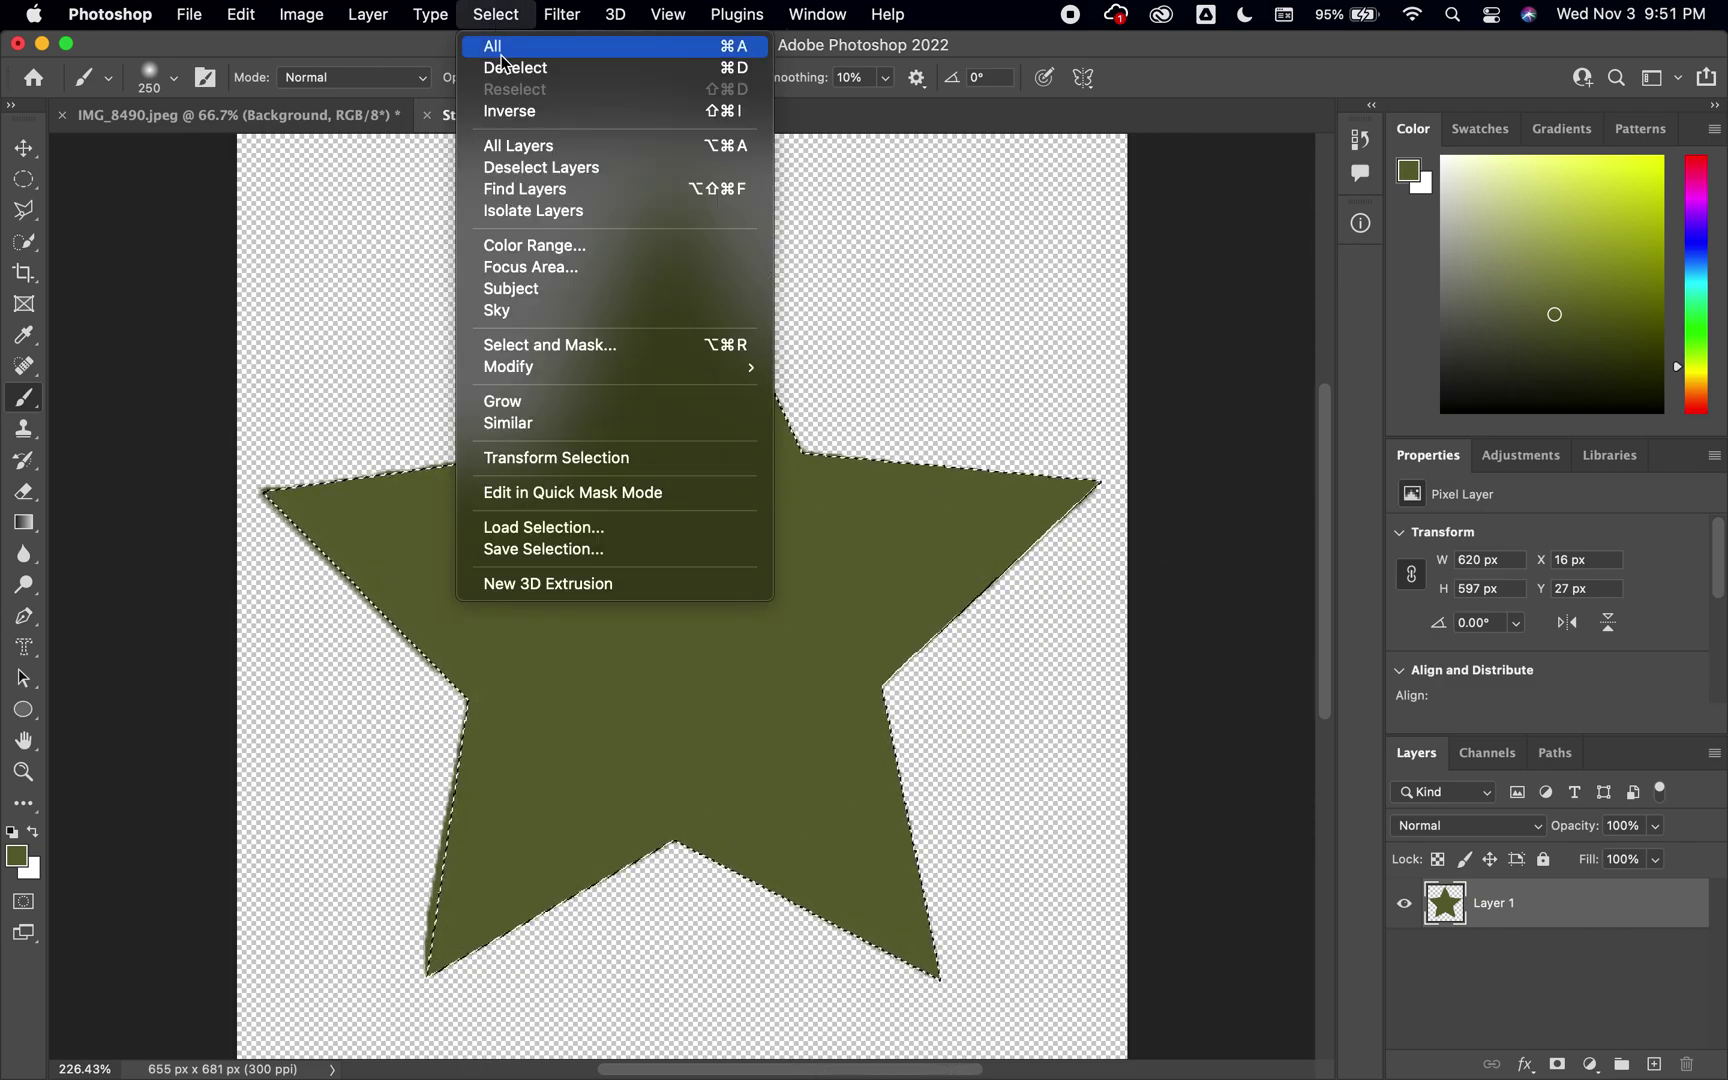
left_click(496, 14)
left_click(510, 111)
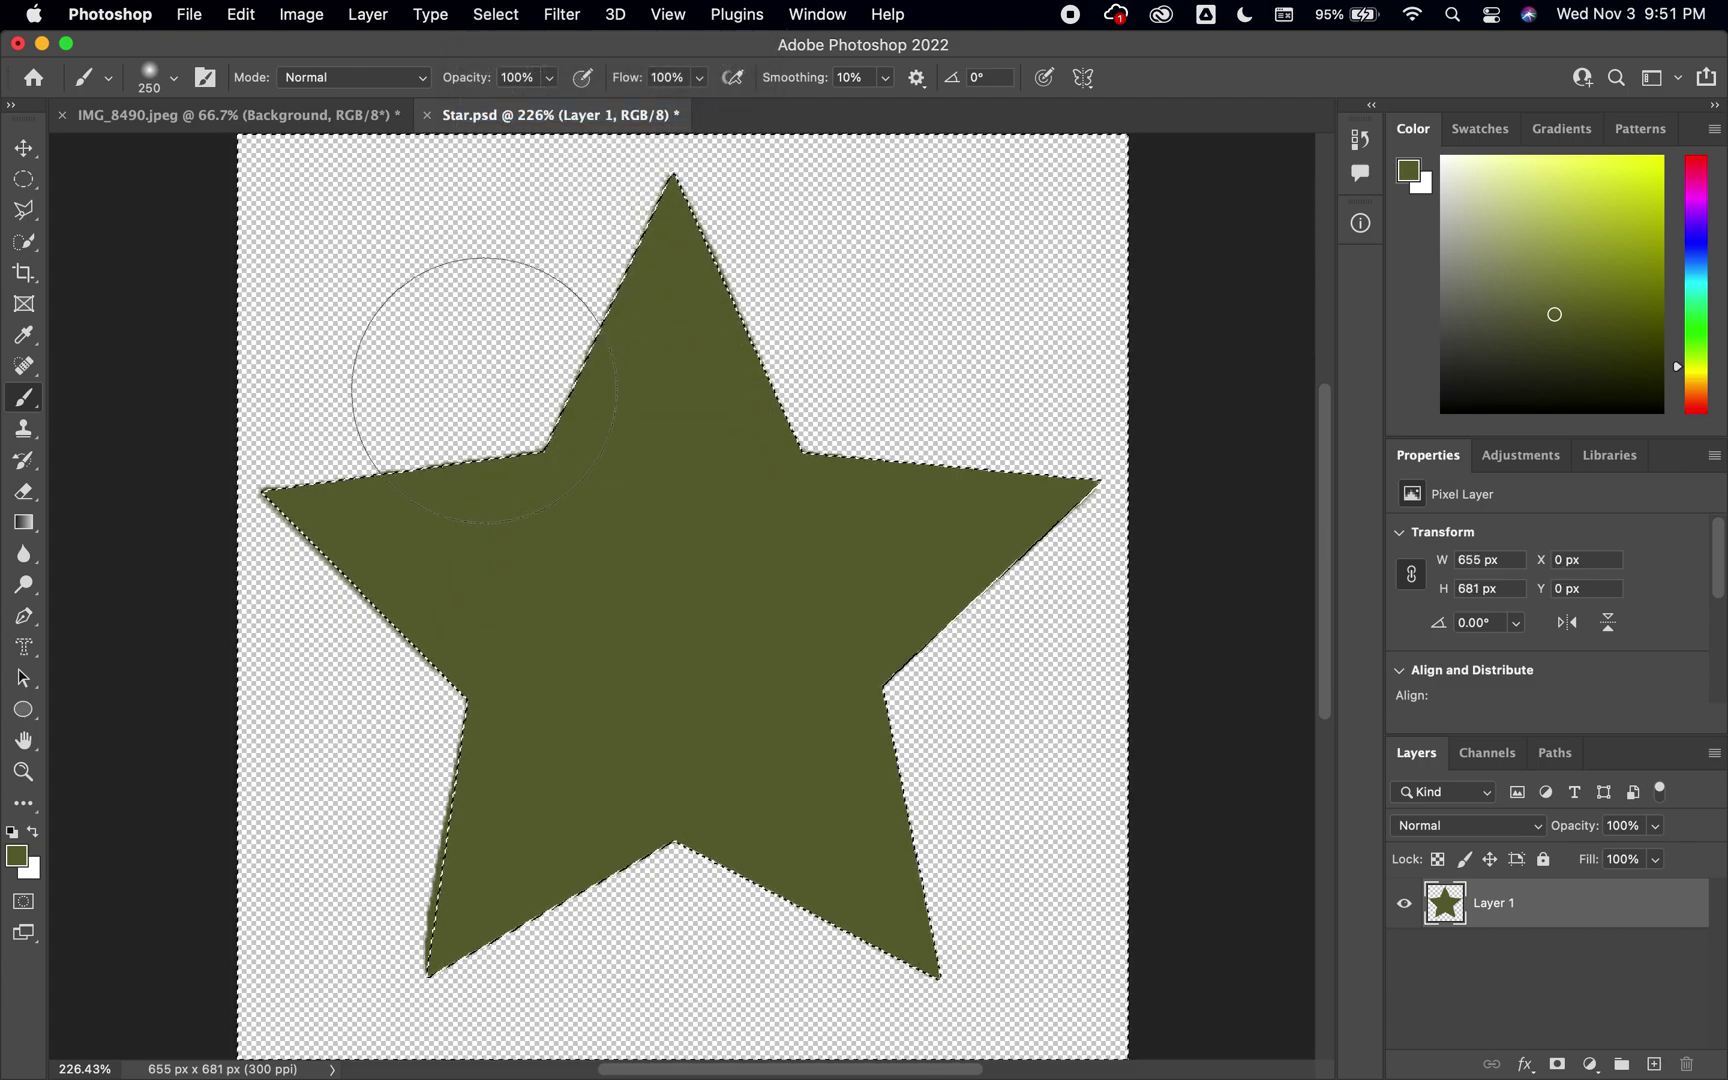
key("e")
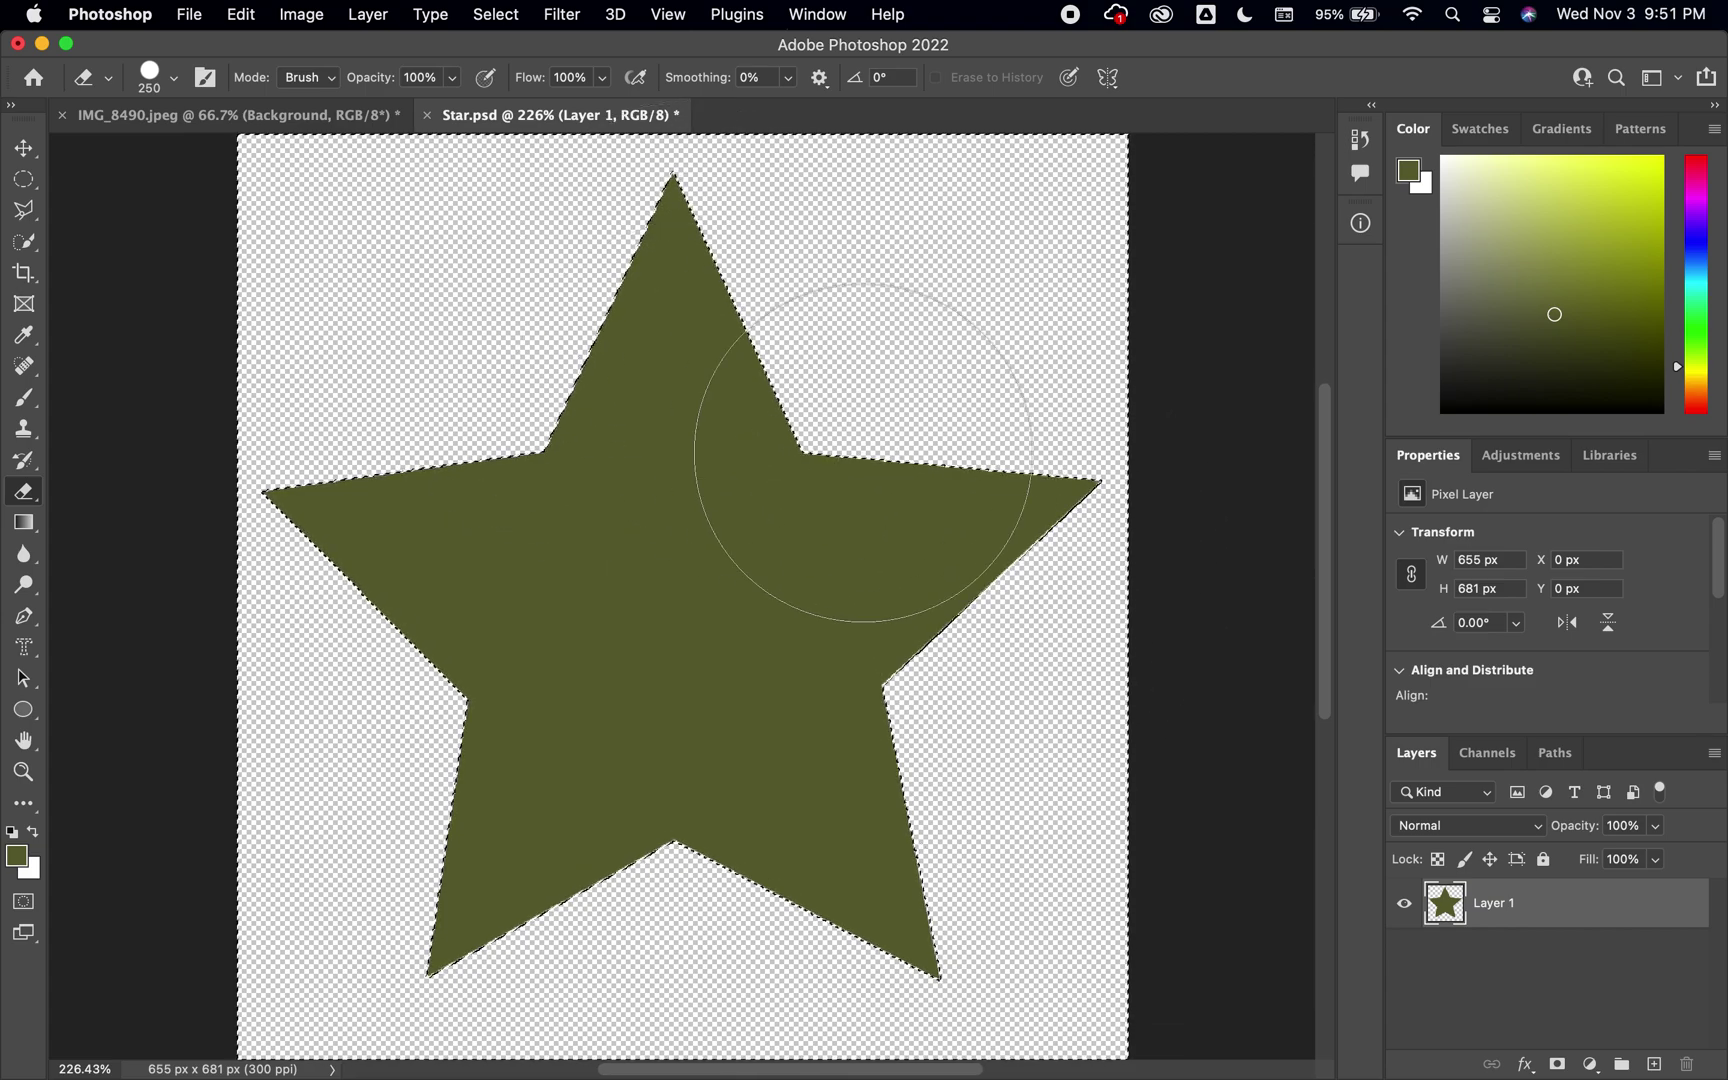
key("super+d")
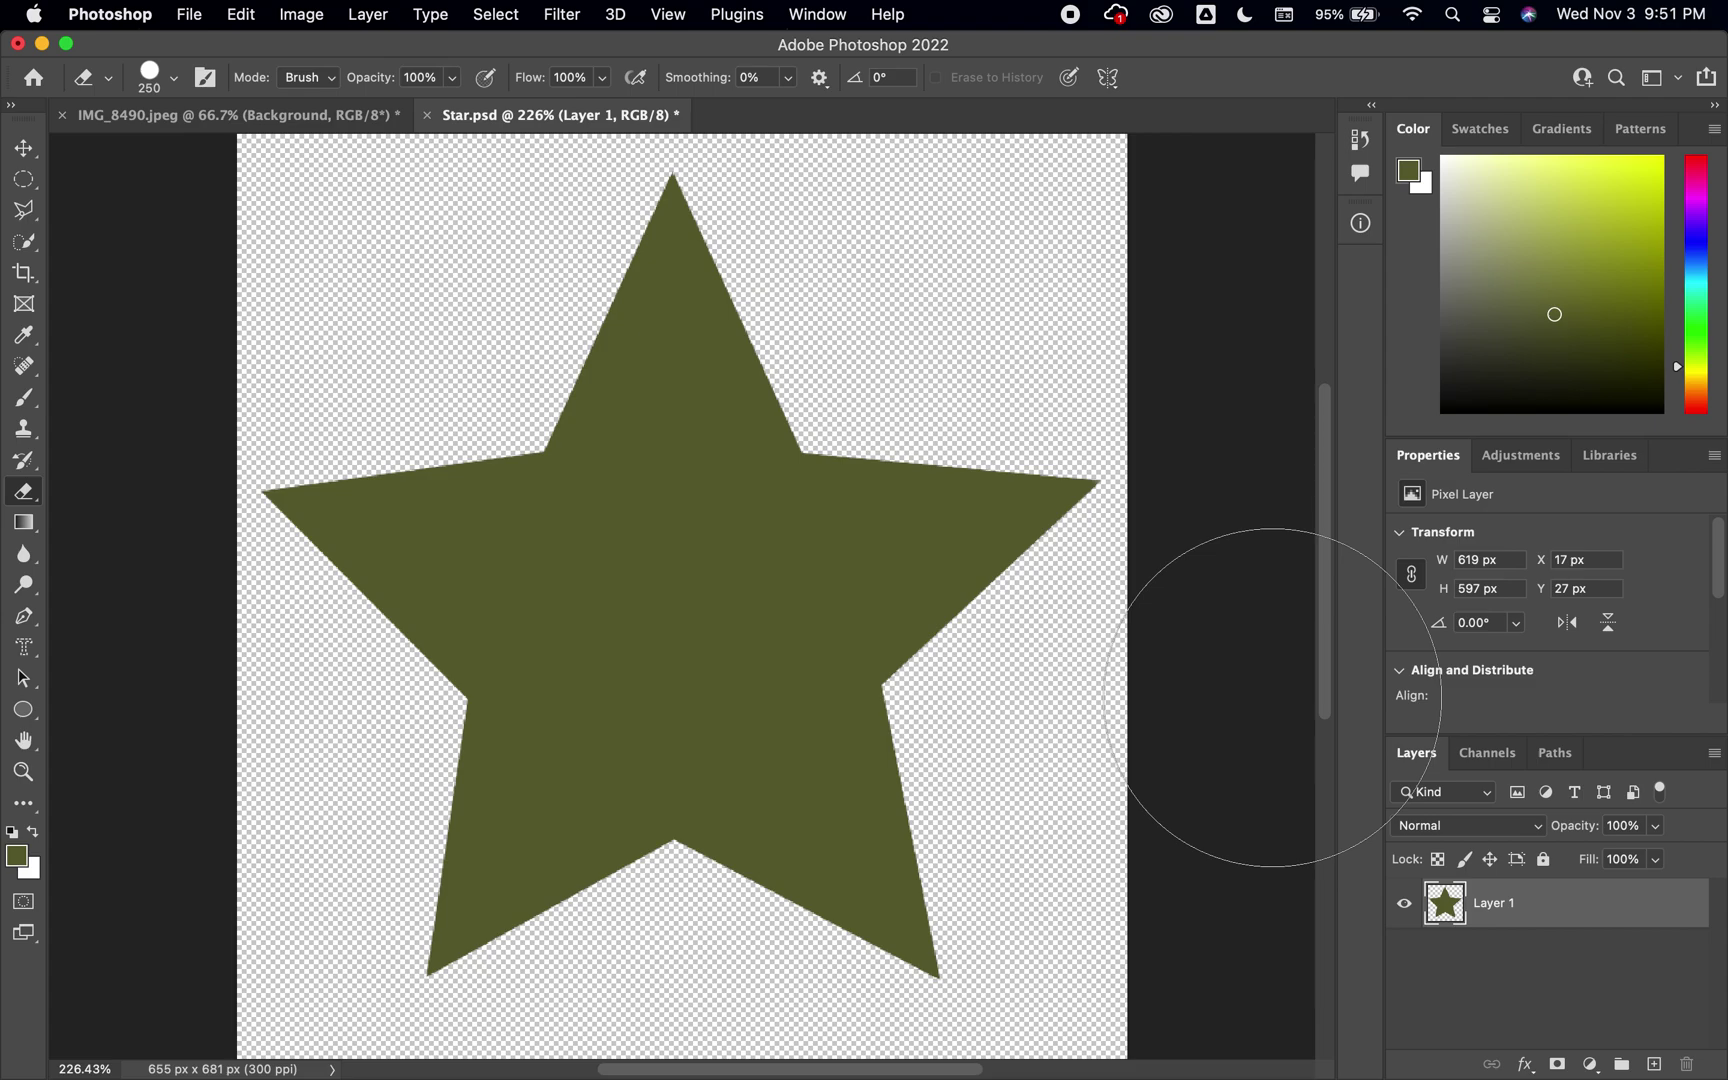
Step: Save the cleaned-up Star.psd and close it
key("super+s")
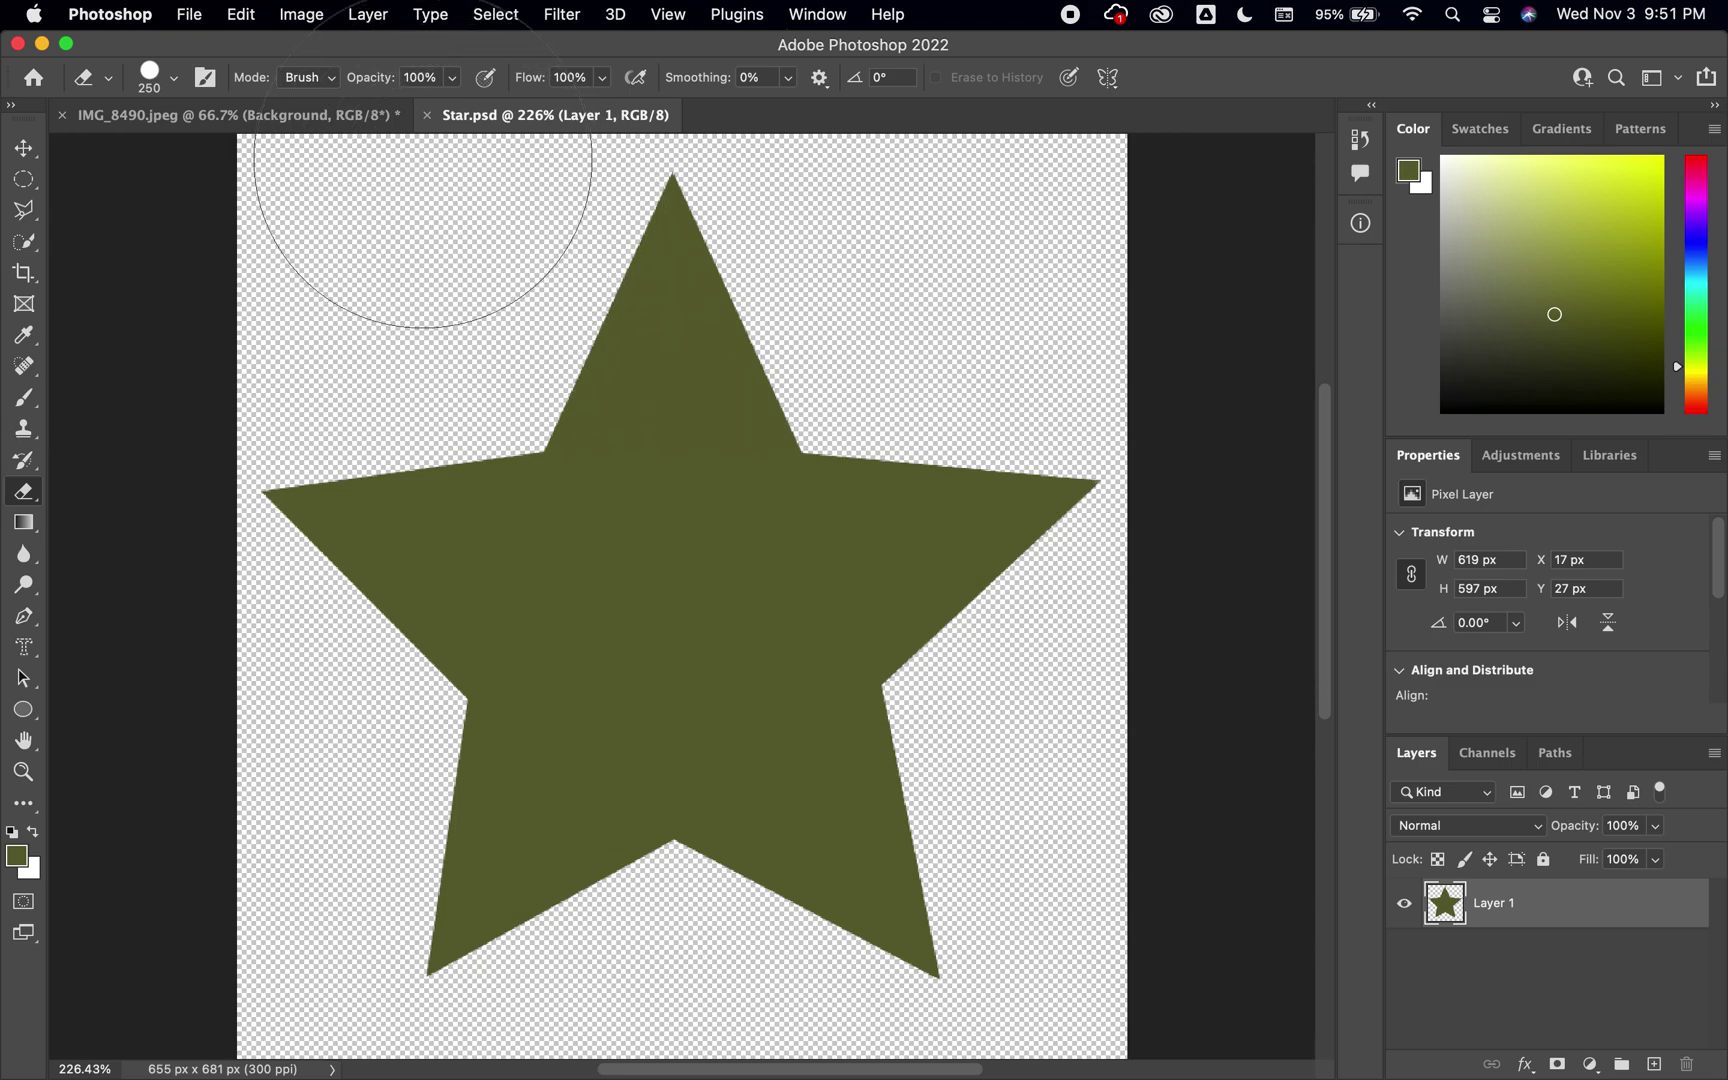
left_click(192, 16)
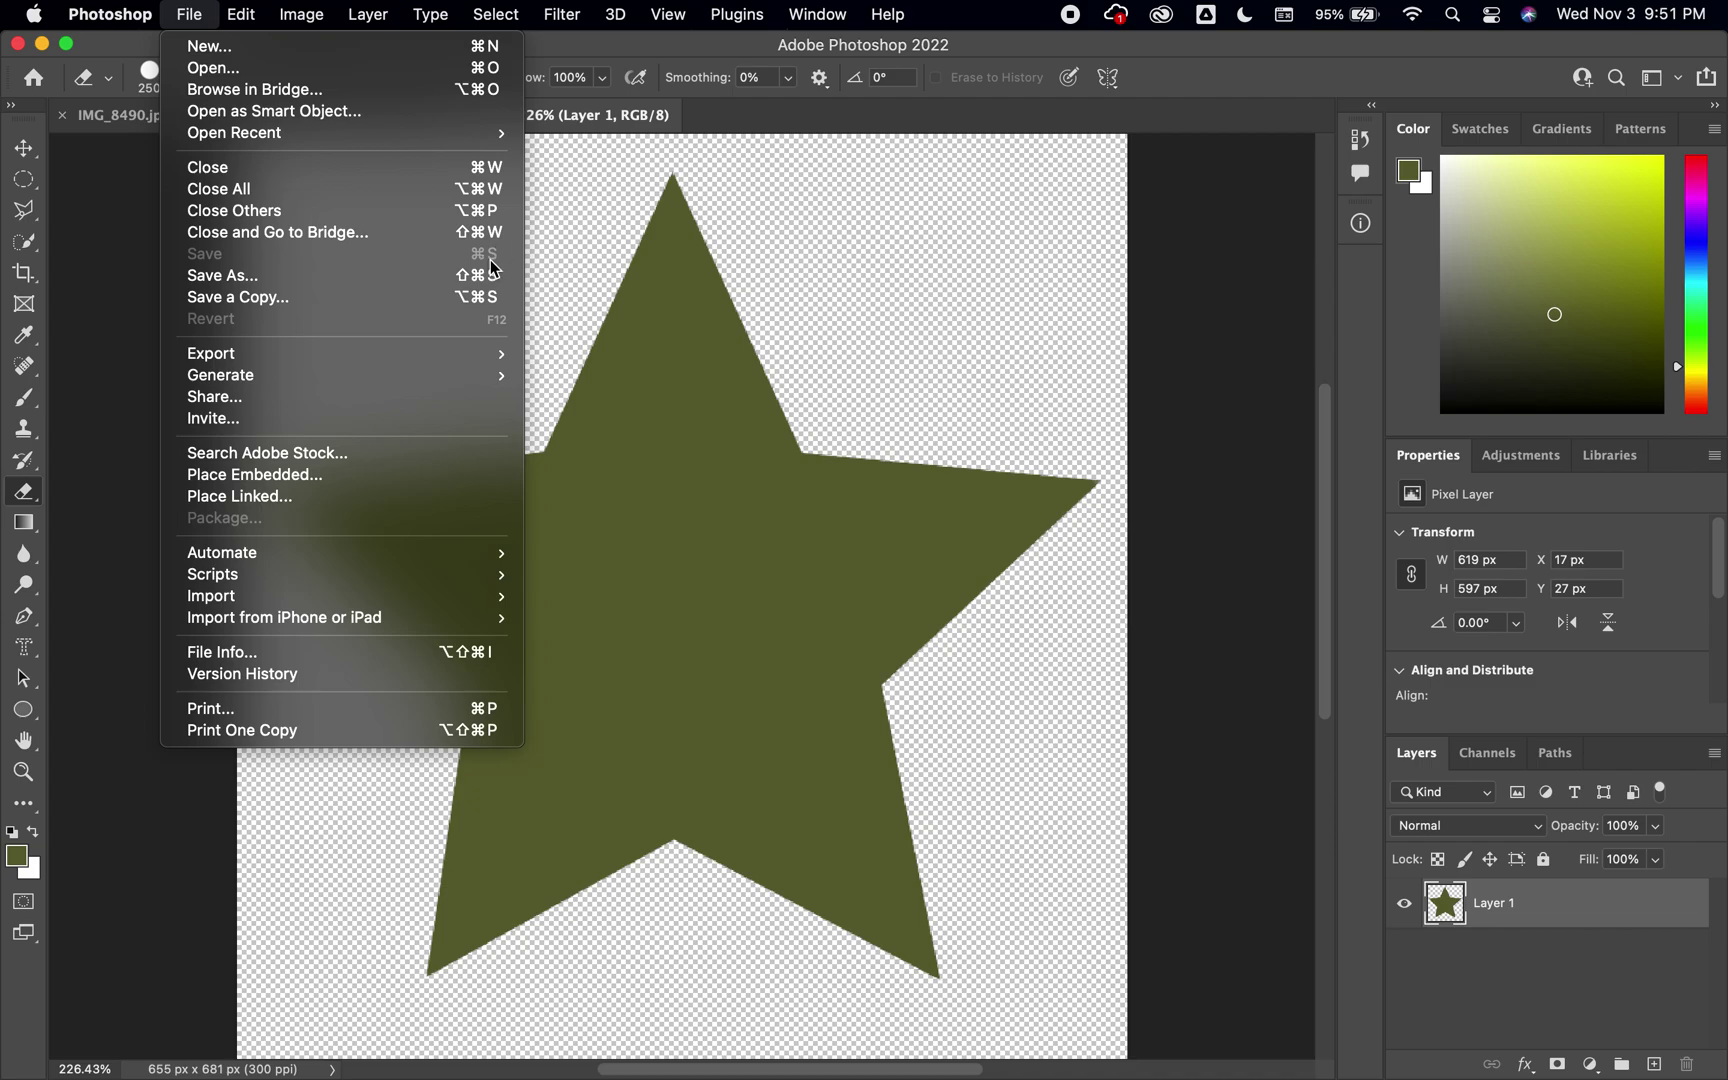
left_click(192, 14)
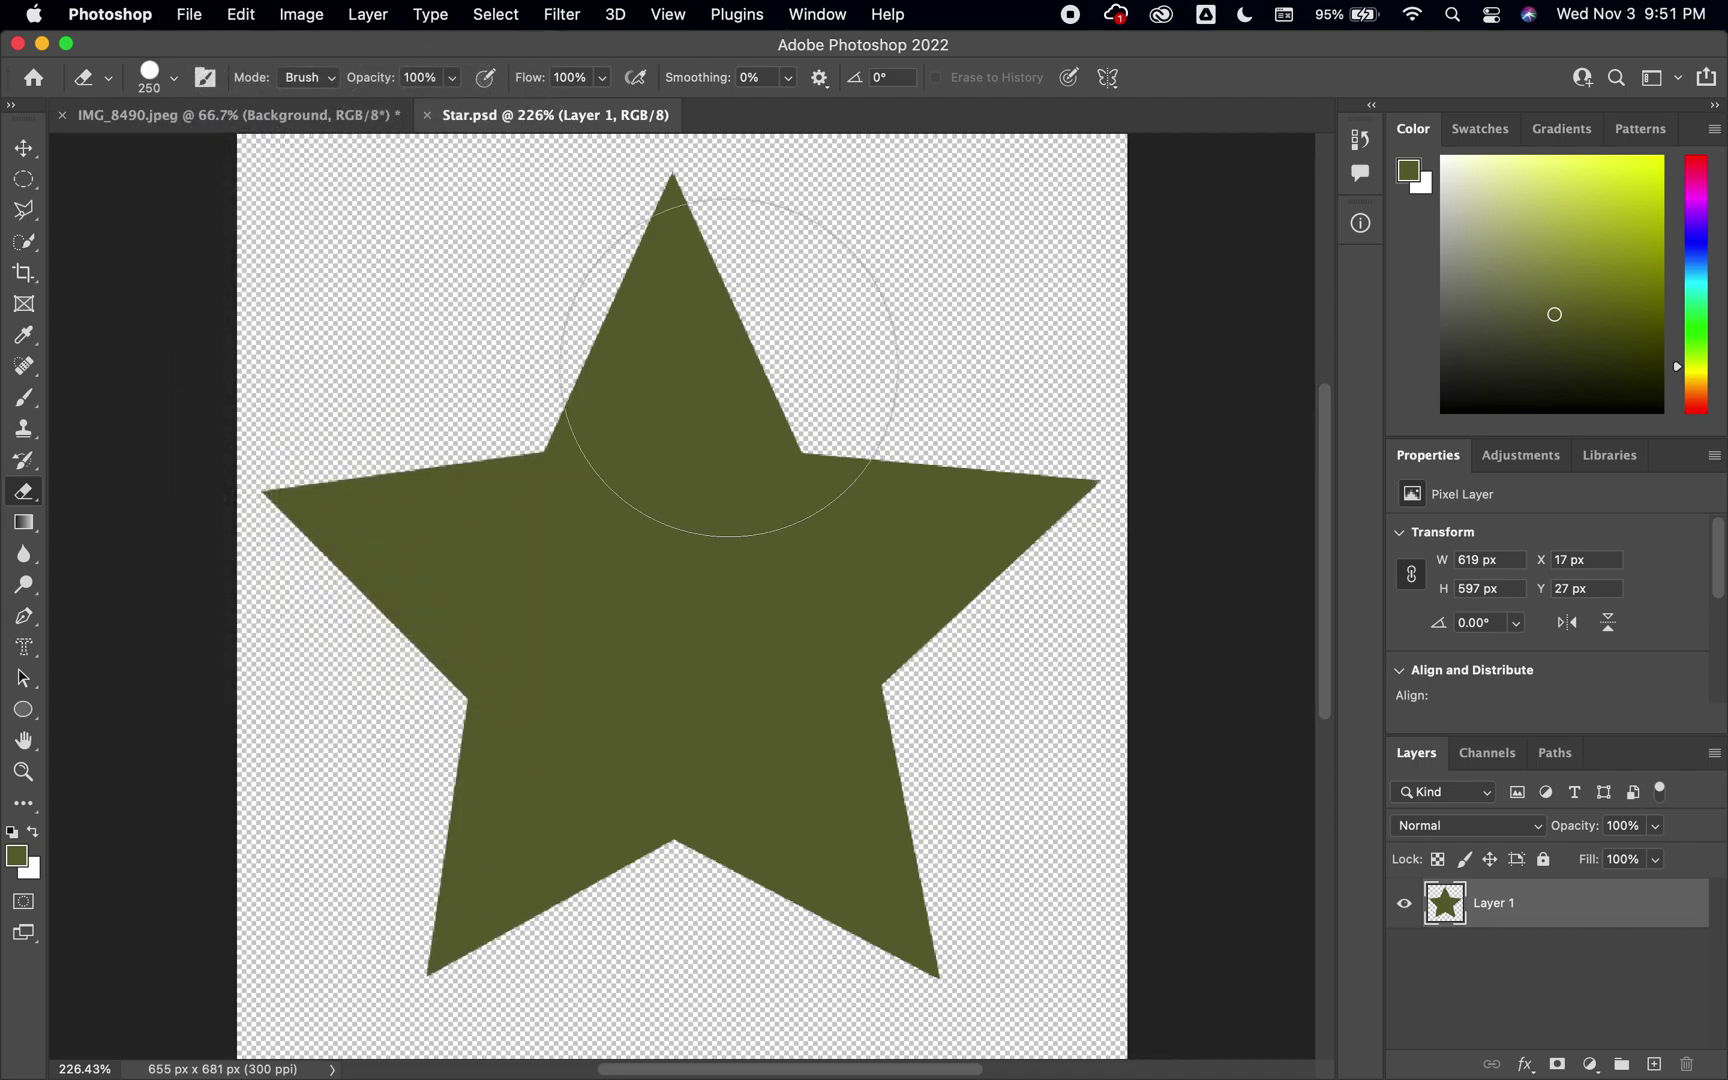
left_click(426, 115)
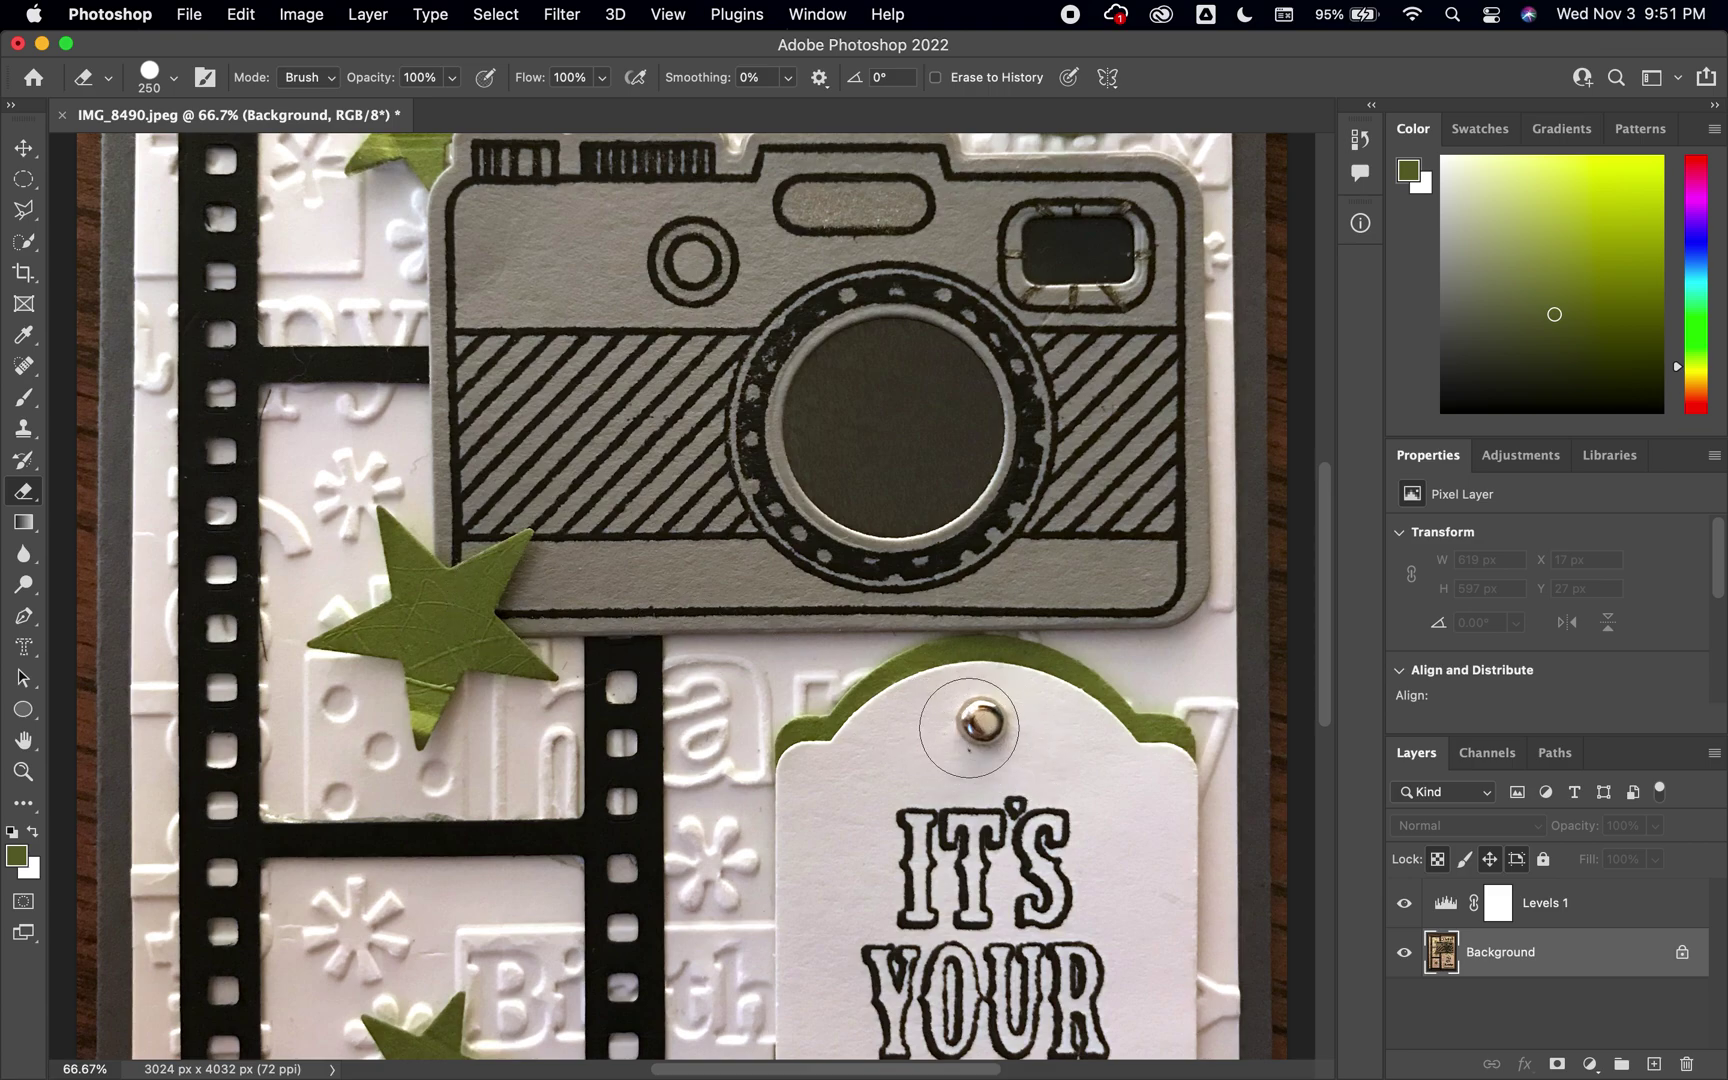
Step: Check the metal brad on the reference card's tag and open the metal spheres image AdobeStock_98956241.jpeg
scroll(975, 728, "down", 5)
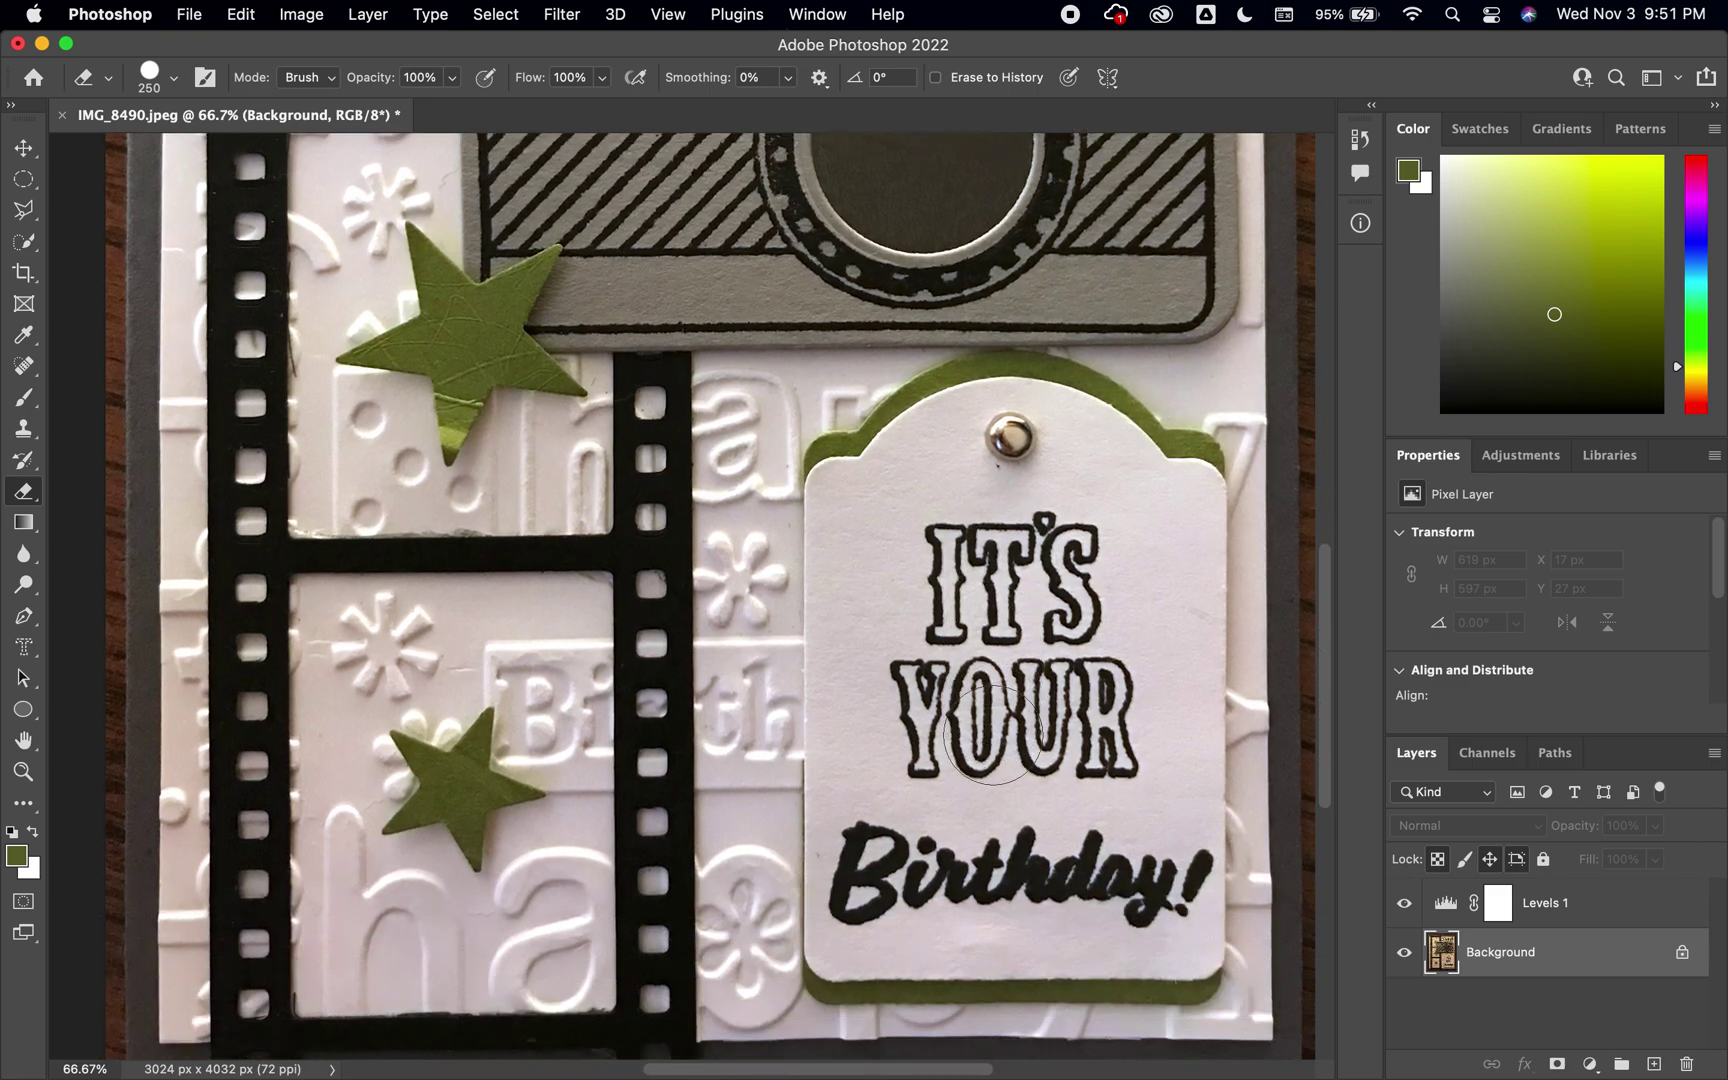
scroll(993, 735, "down", 1)
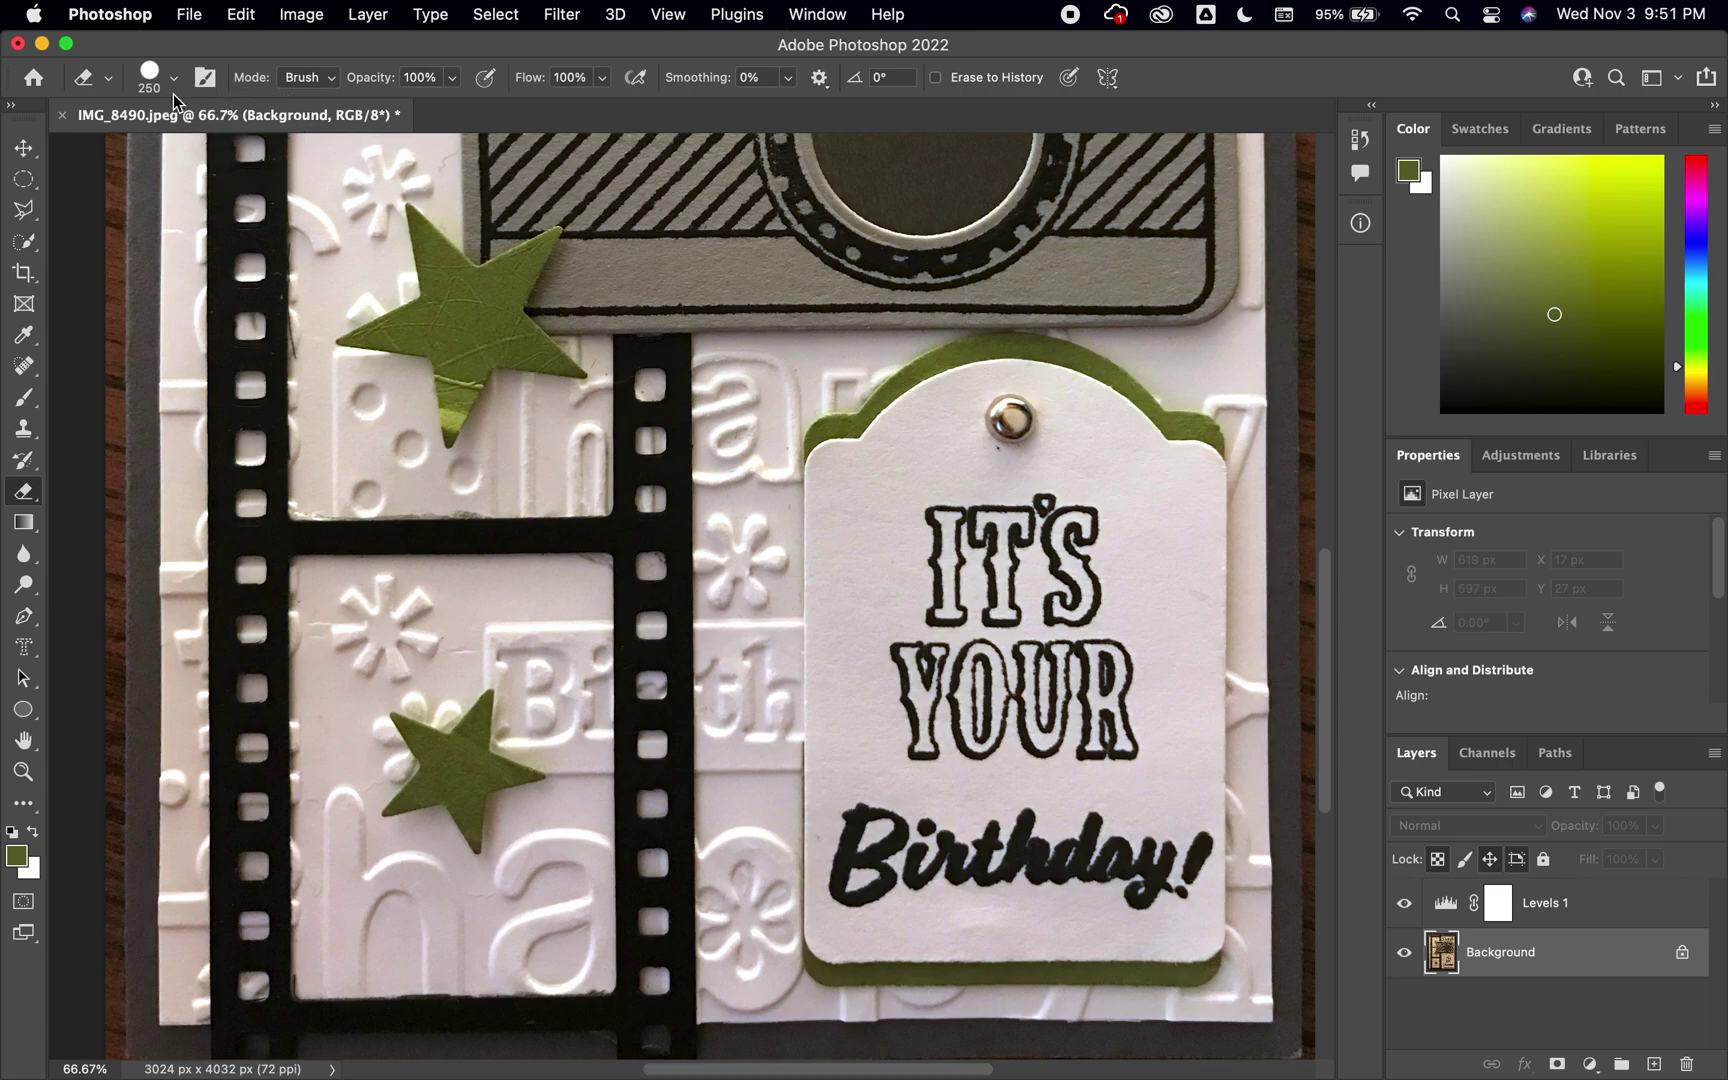
left_click(186, 14)
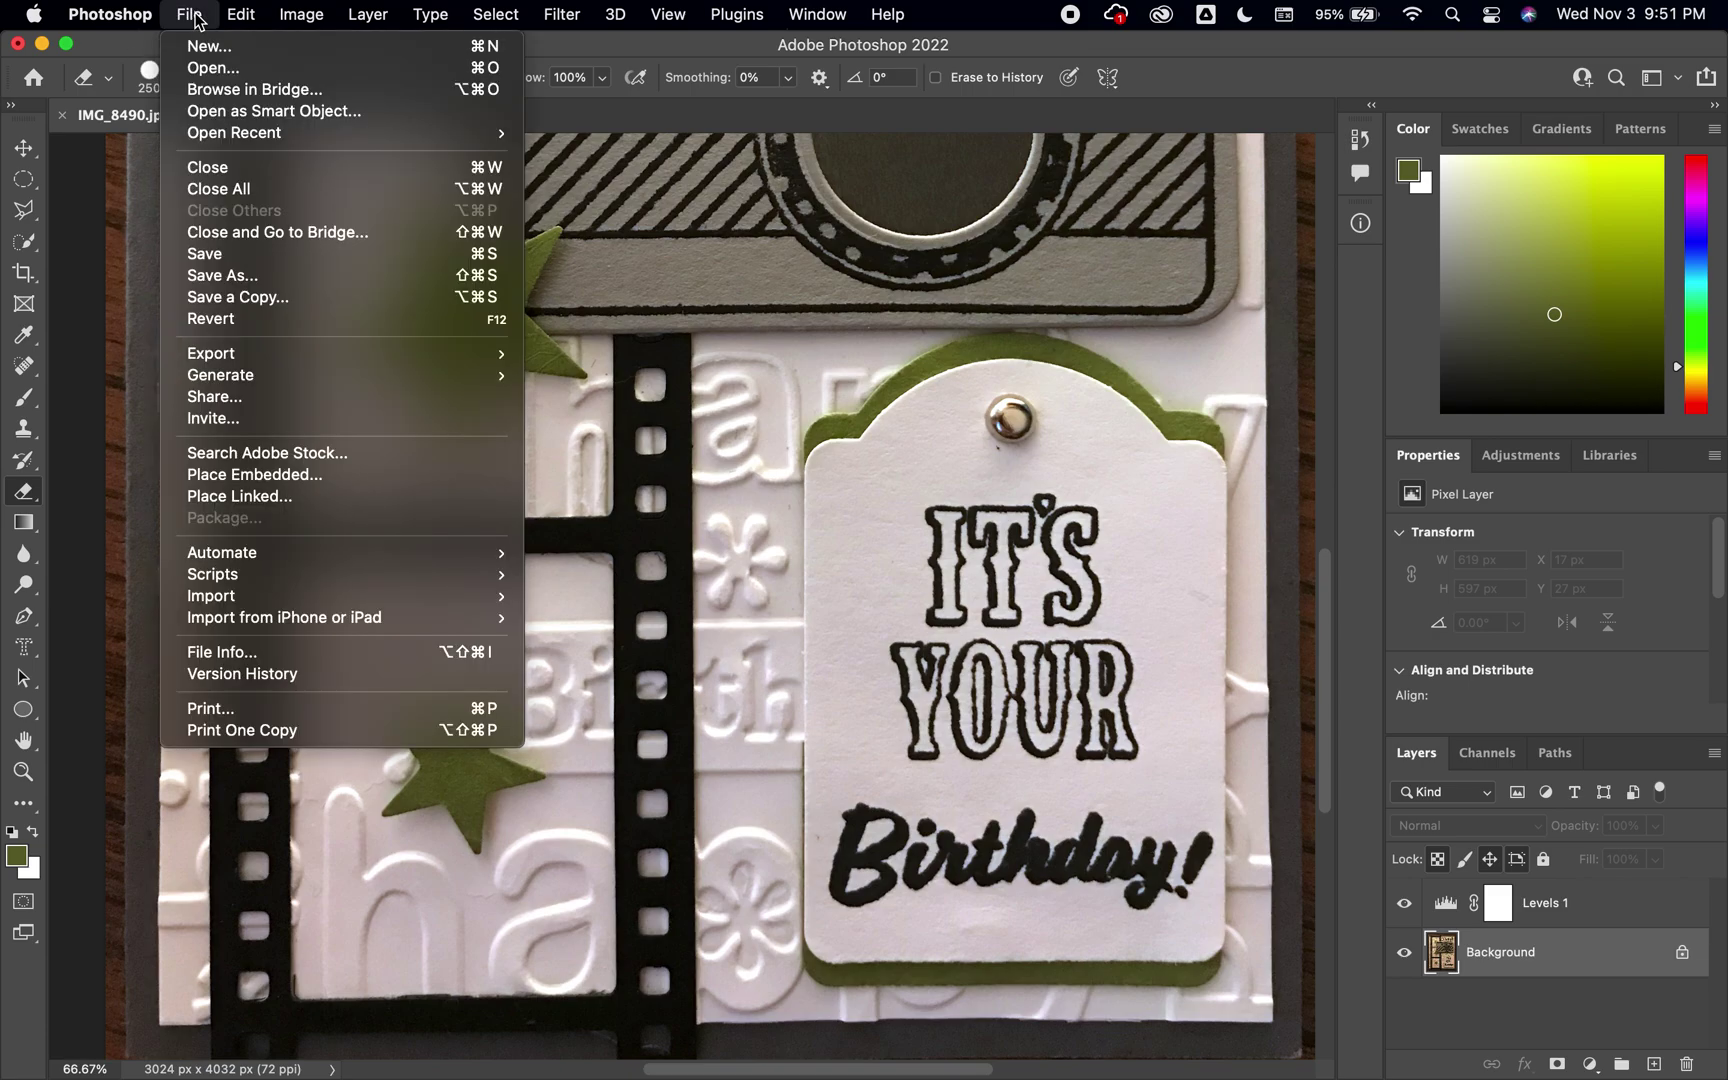
left_click(200, 66)
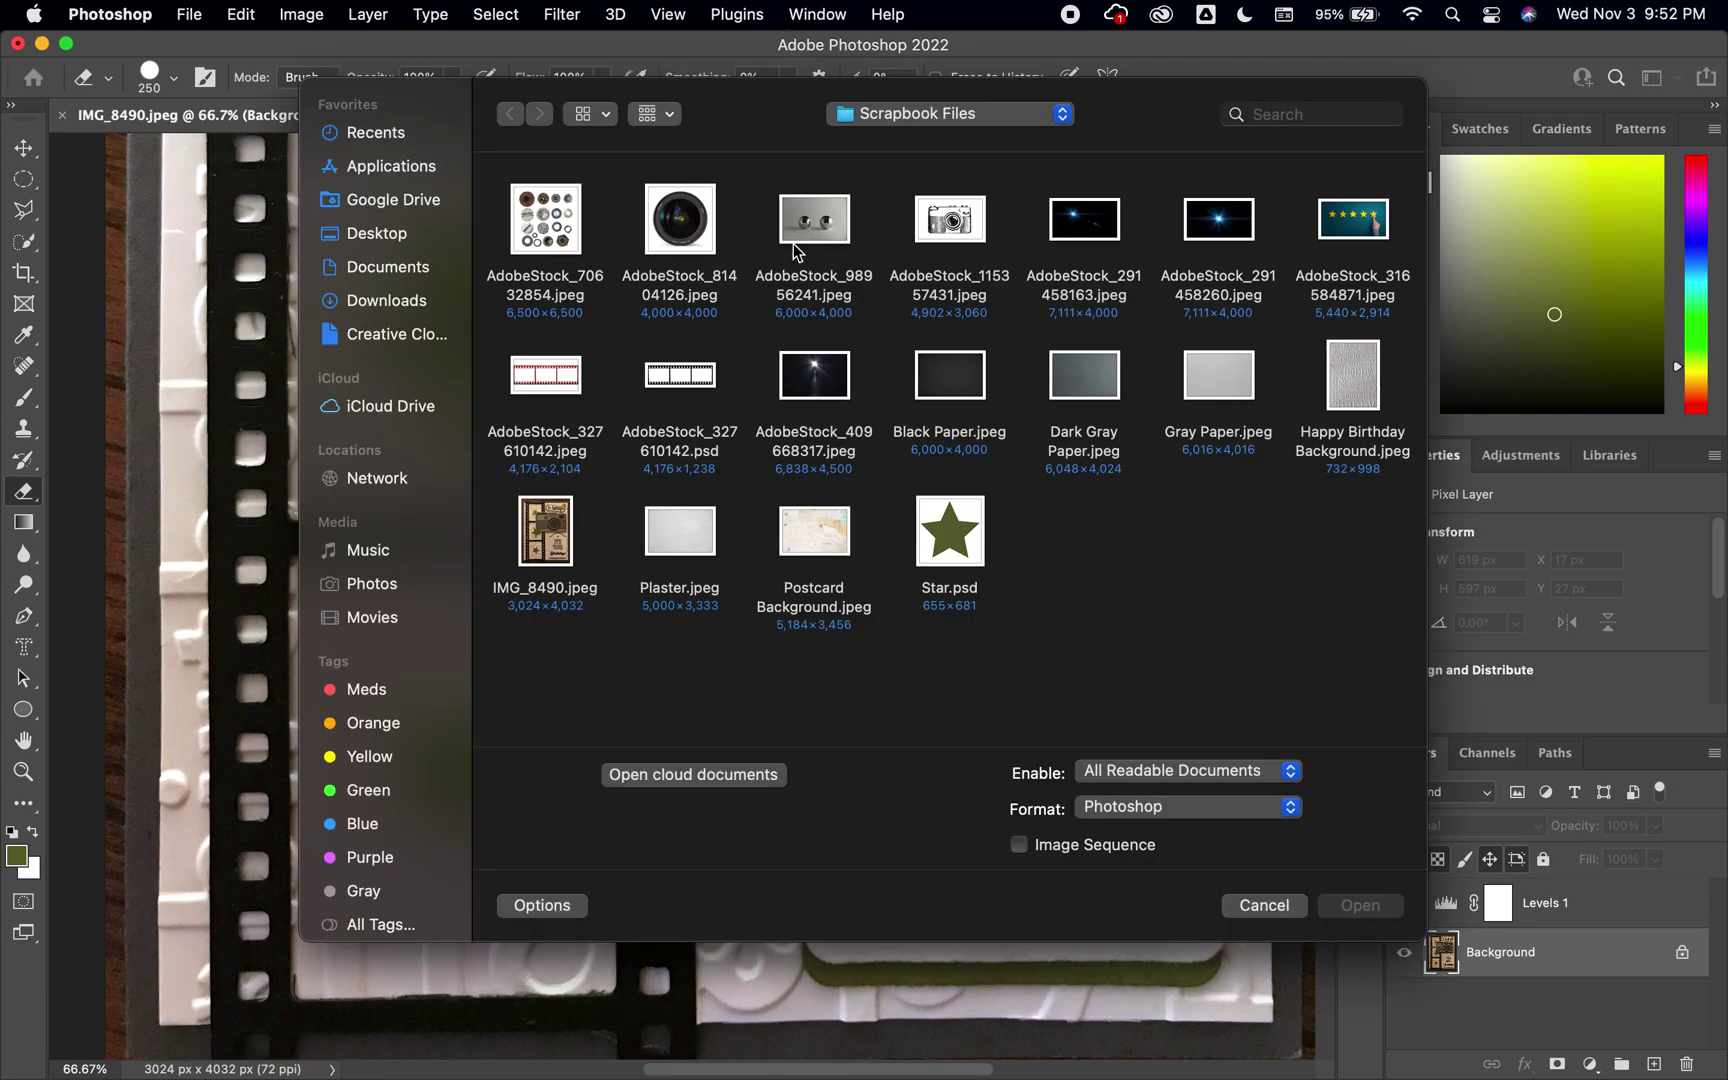
double_click(797, 250)
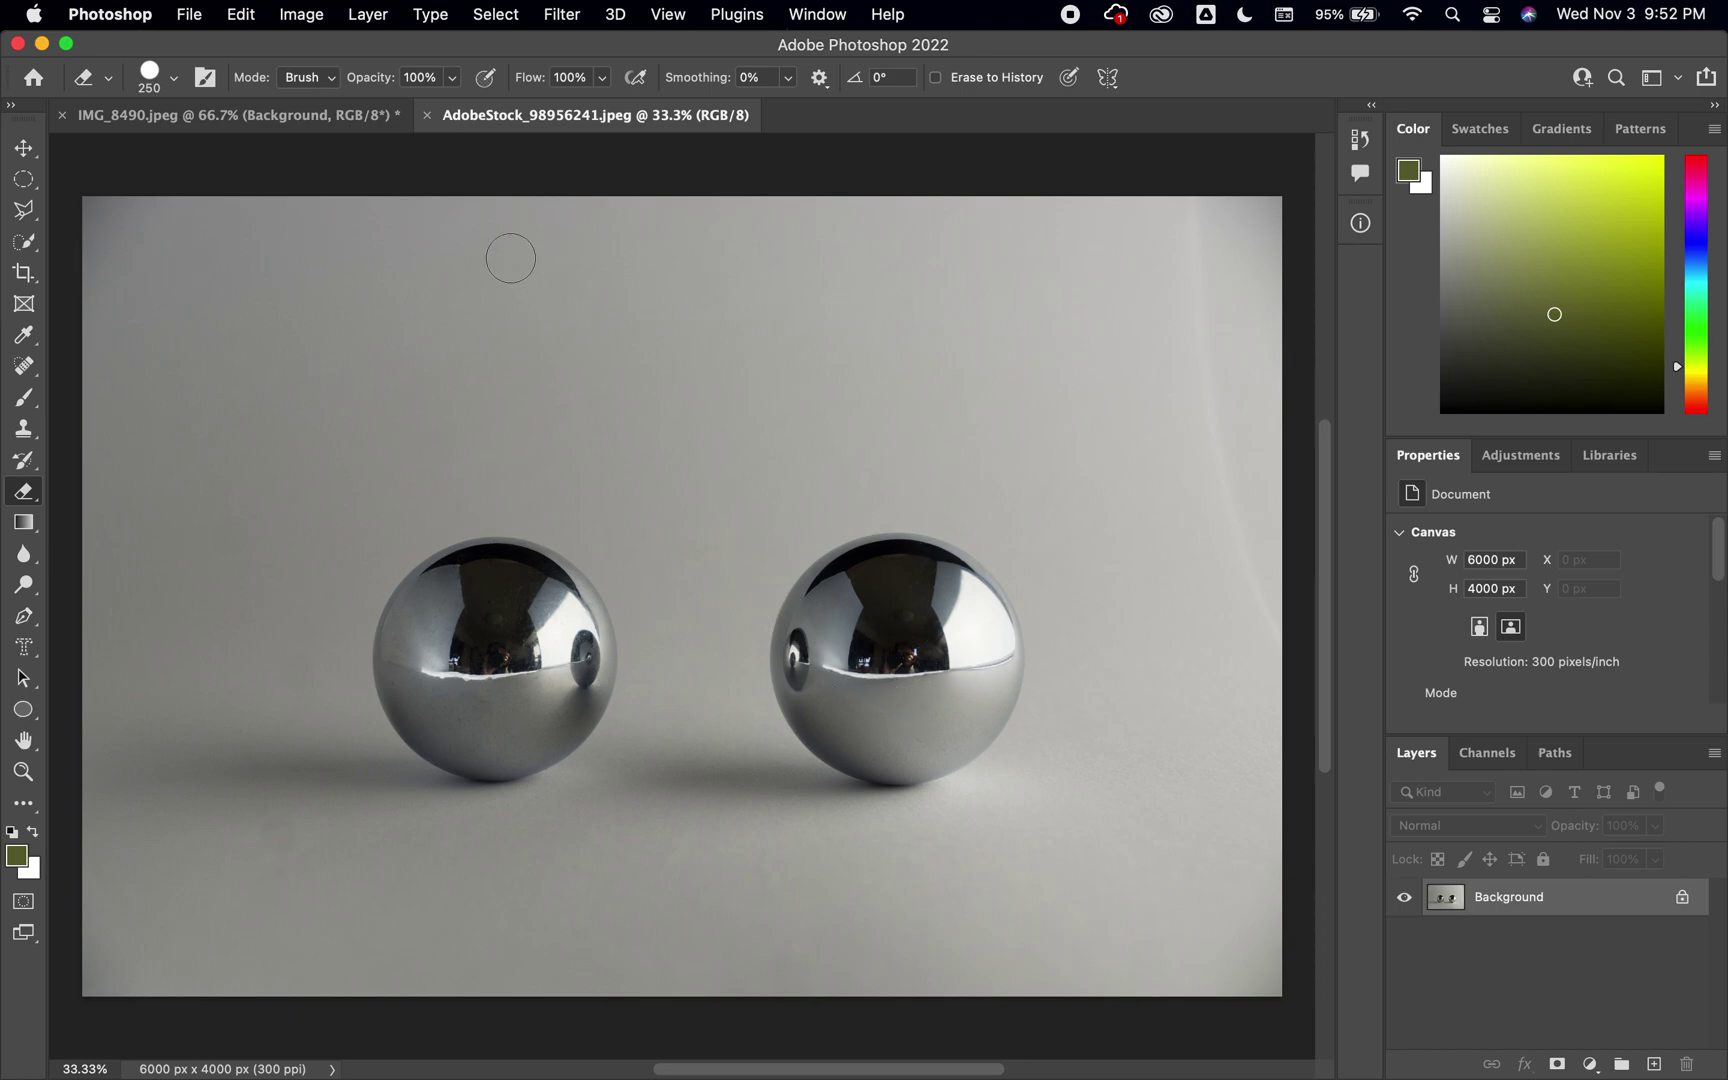
Step: Open the screw and nut image AdobeStock_70632854.jpeg to examine it as a brad source, and close it again
left_click(189, 14)
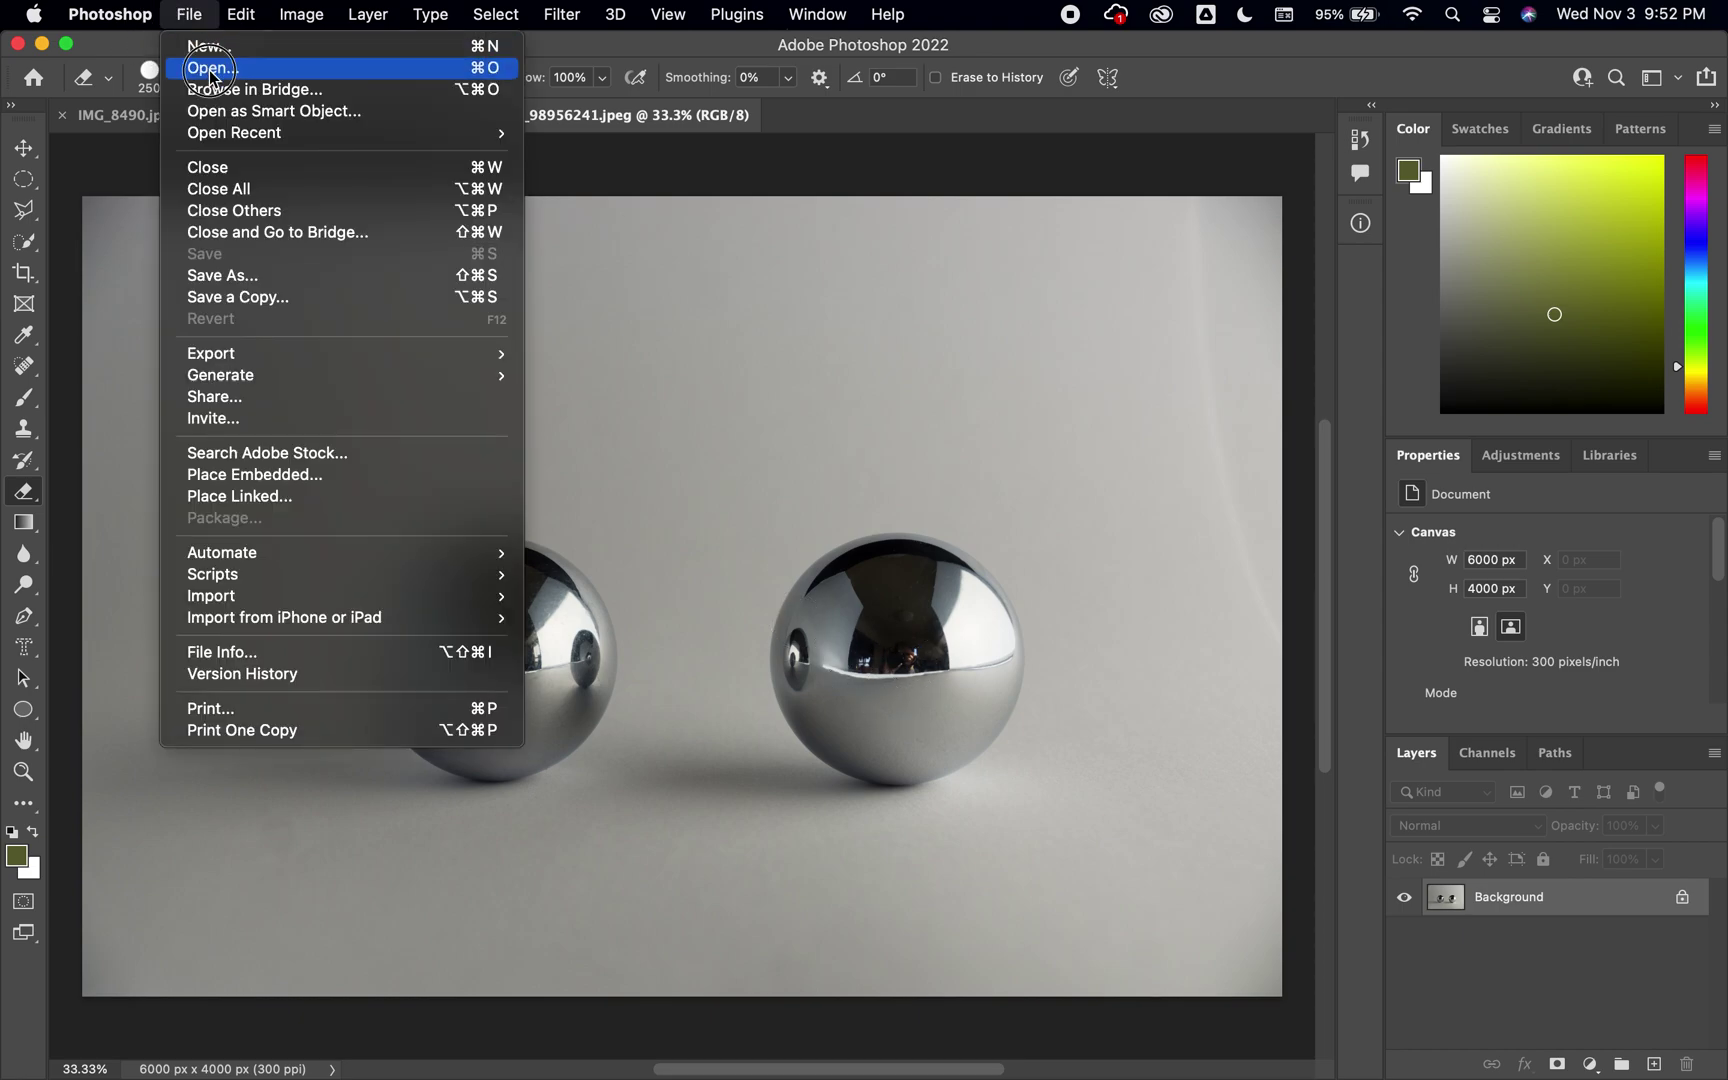
left_click(614, 335)
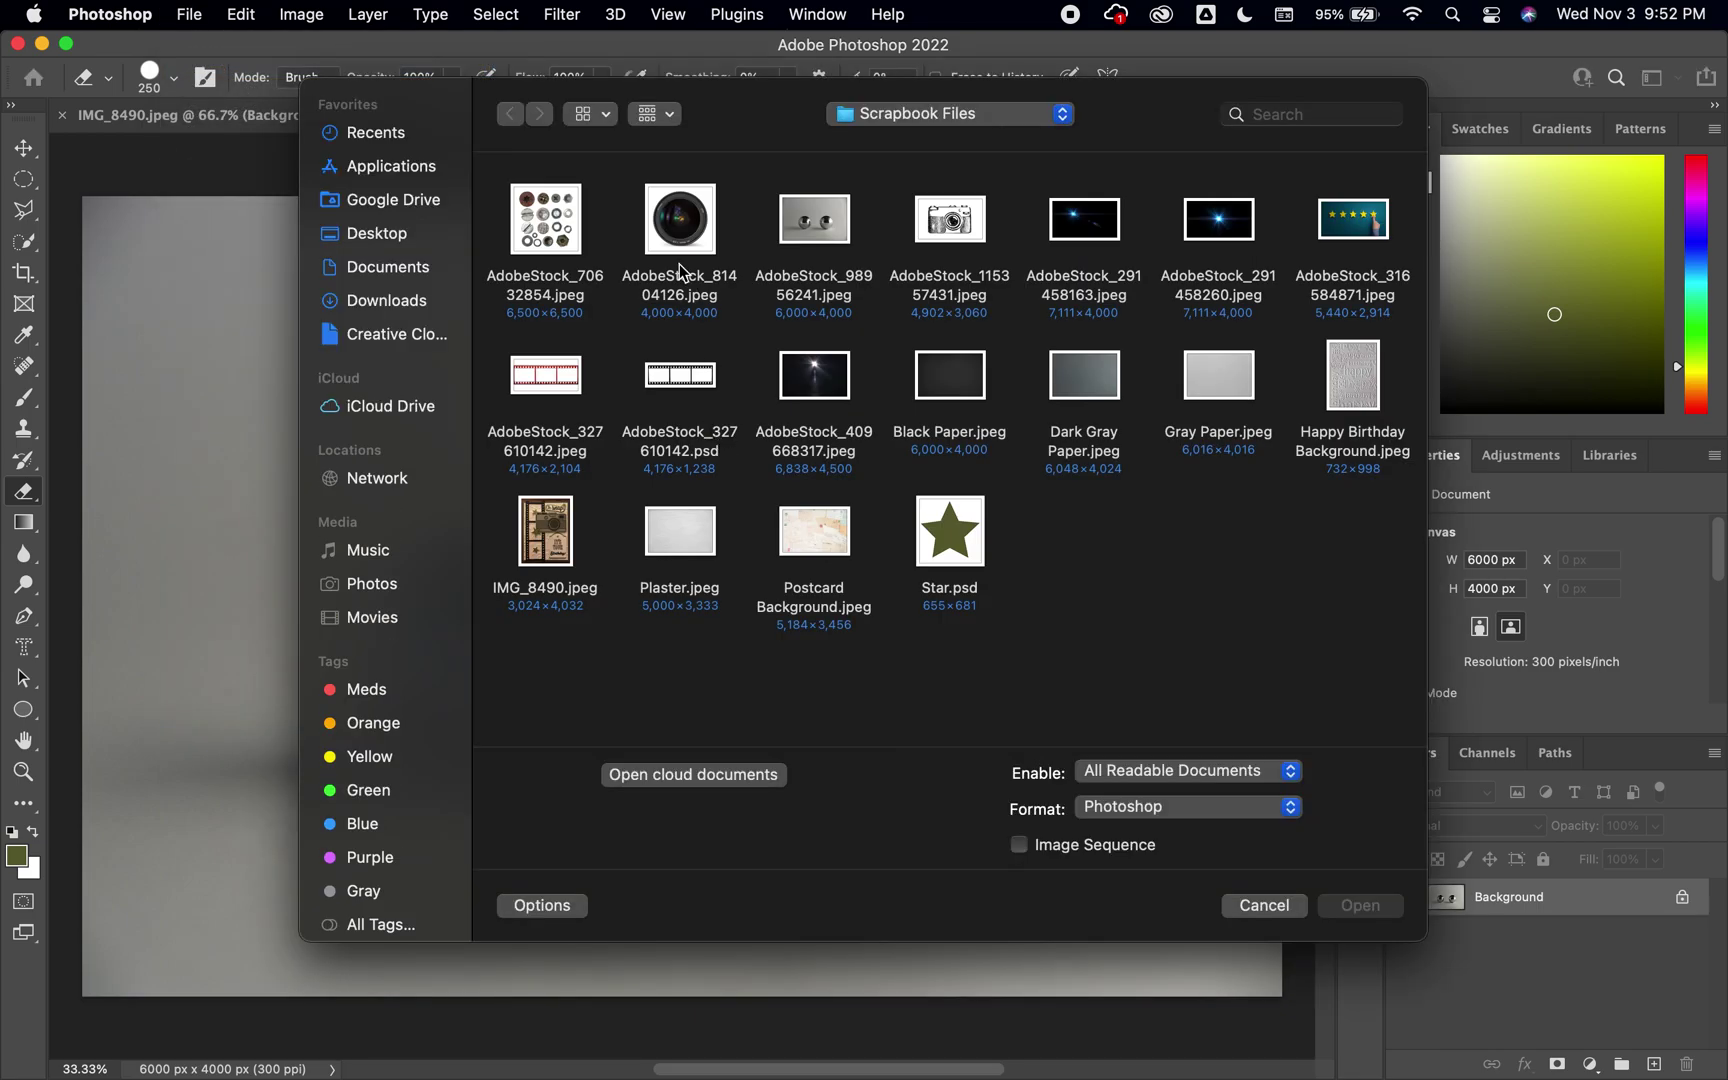
double_click(545, 229)
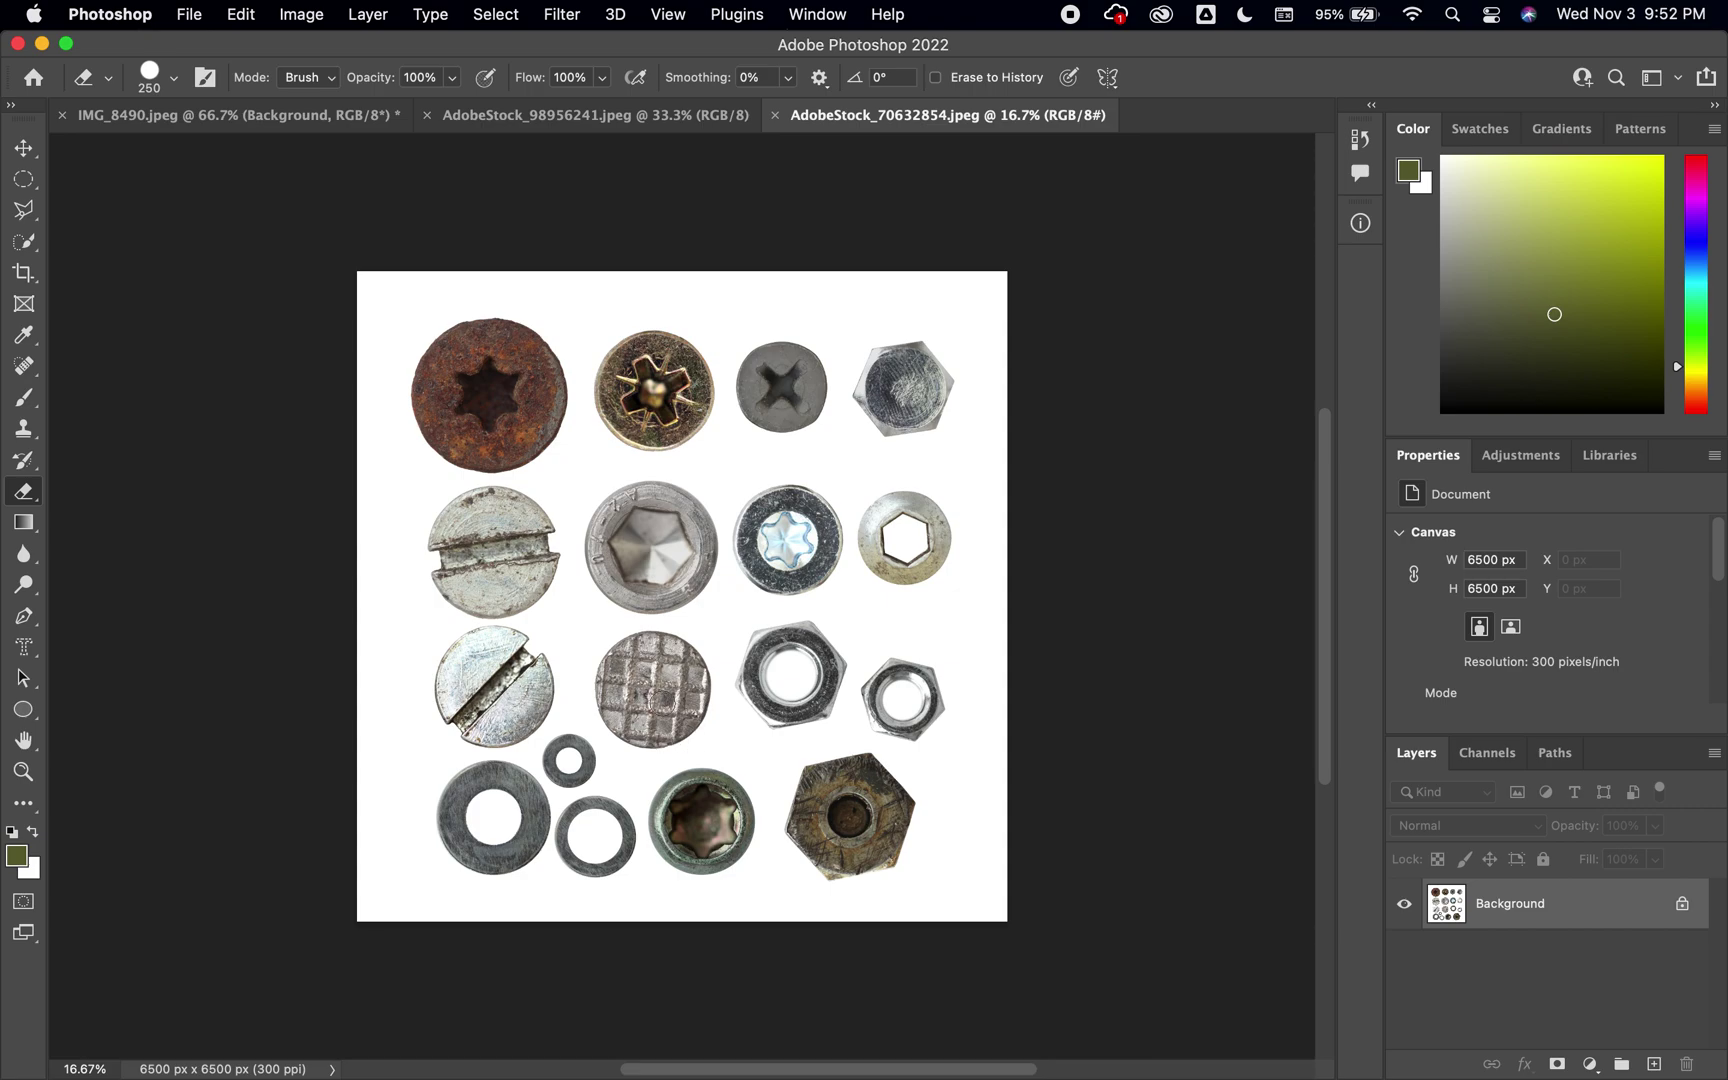
left_click(778, 117)
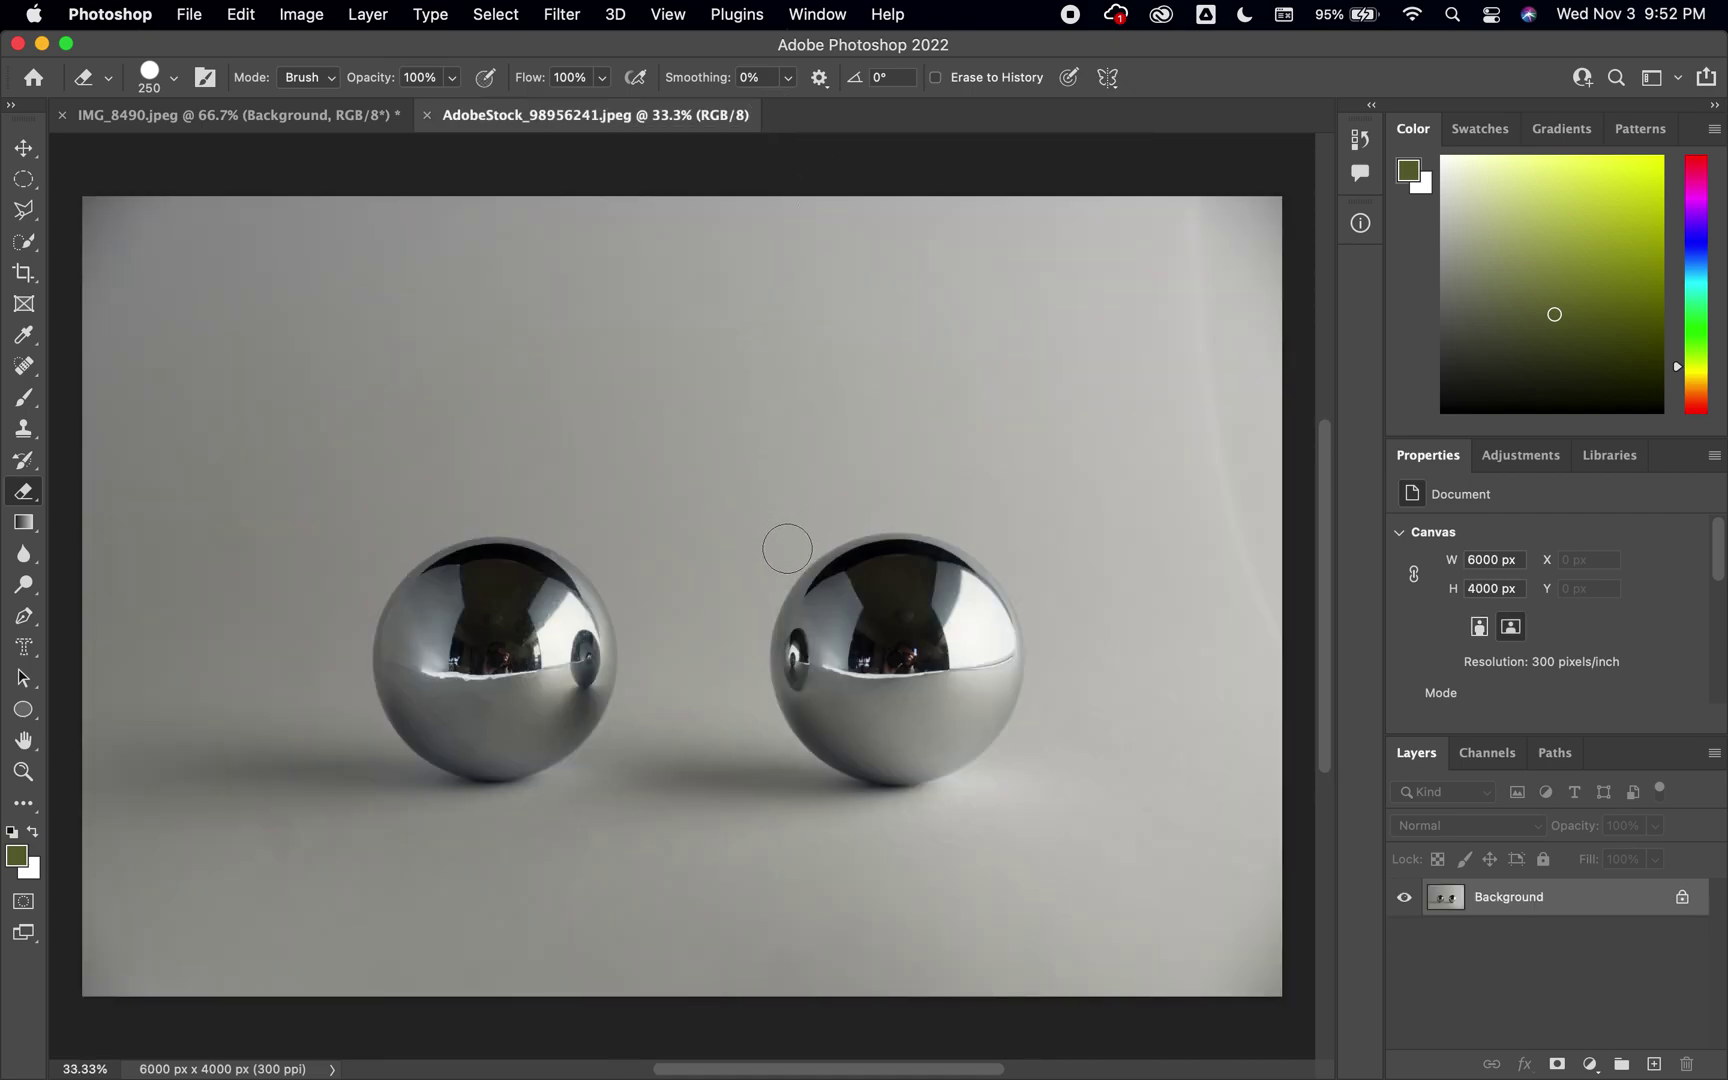
Step: Crop the spheres image tightly around the second metal sphere, to about 1387 x 1410 px
left_click(24, 272)
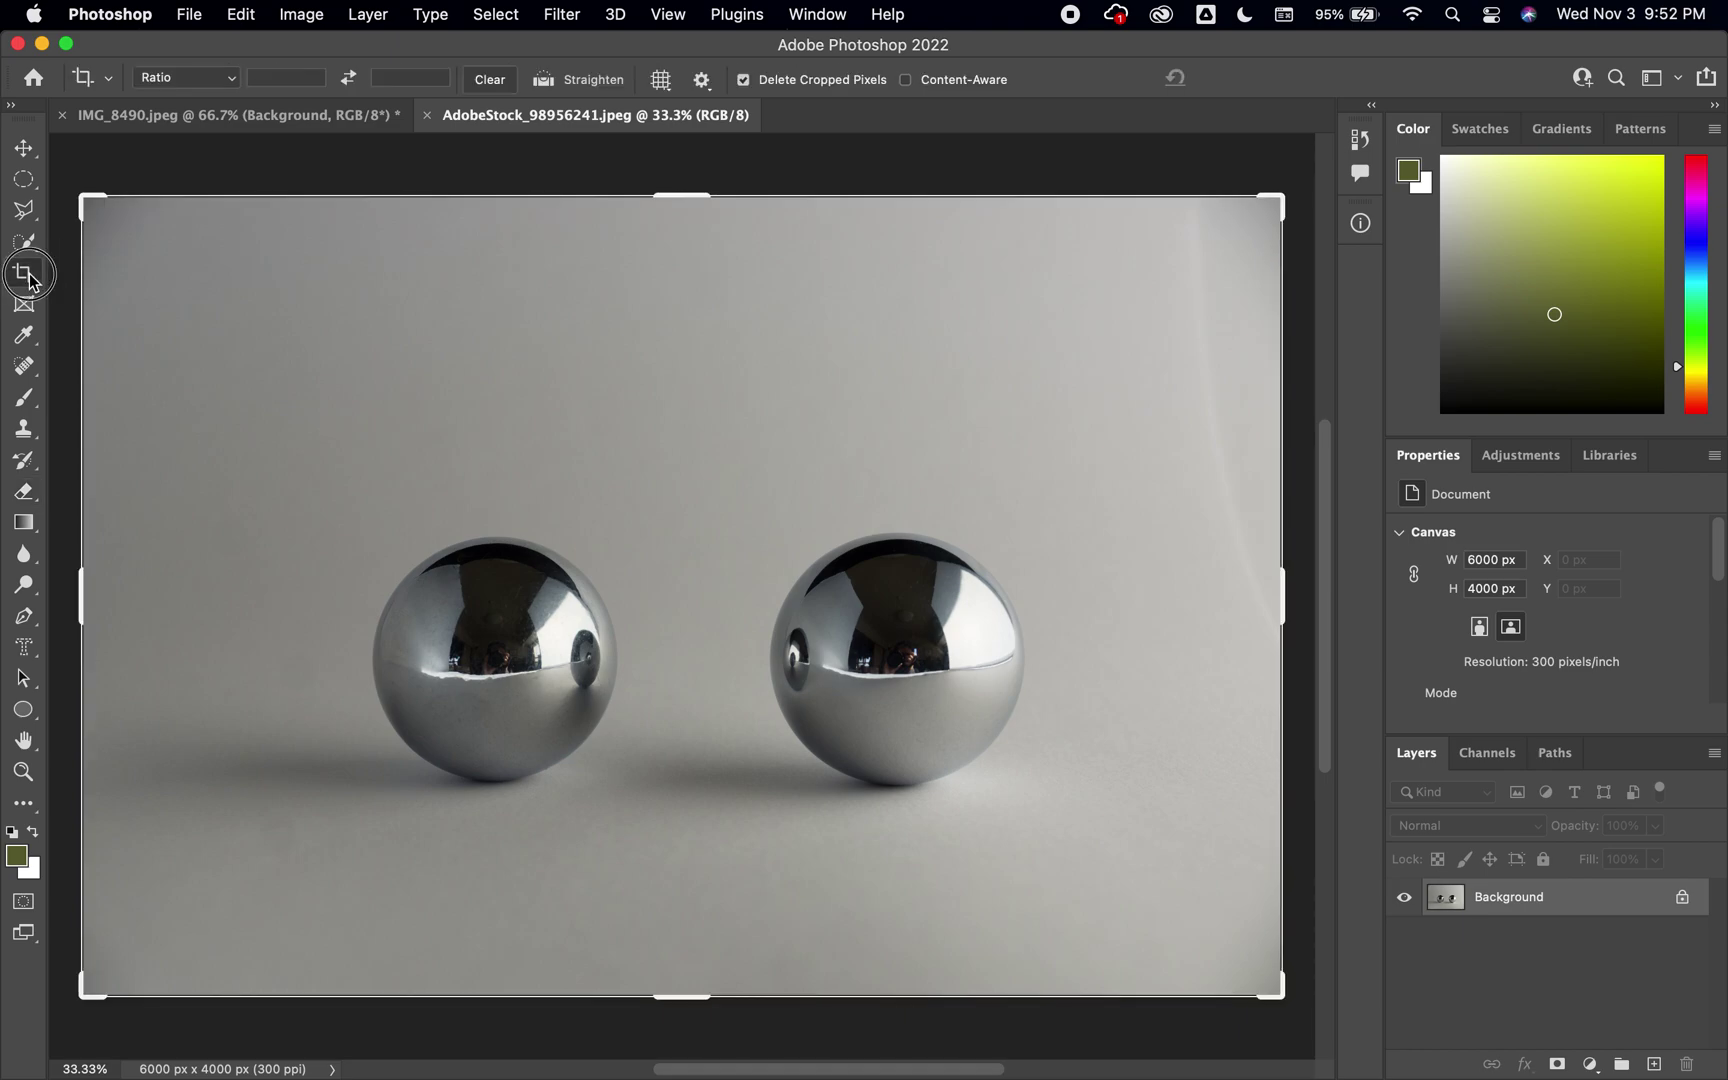
left_click_drag(82, 207, 422, 368)
left_click_drag(939, 835, 820, 740)
key("Return")
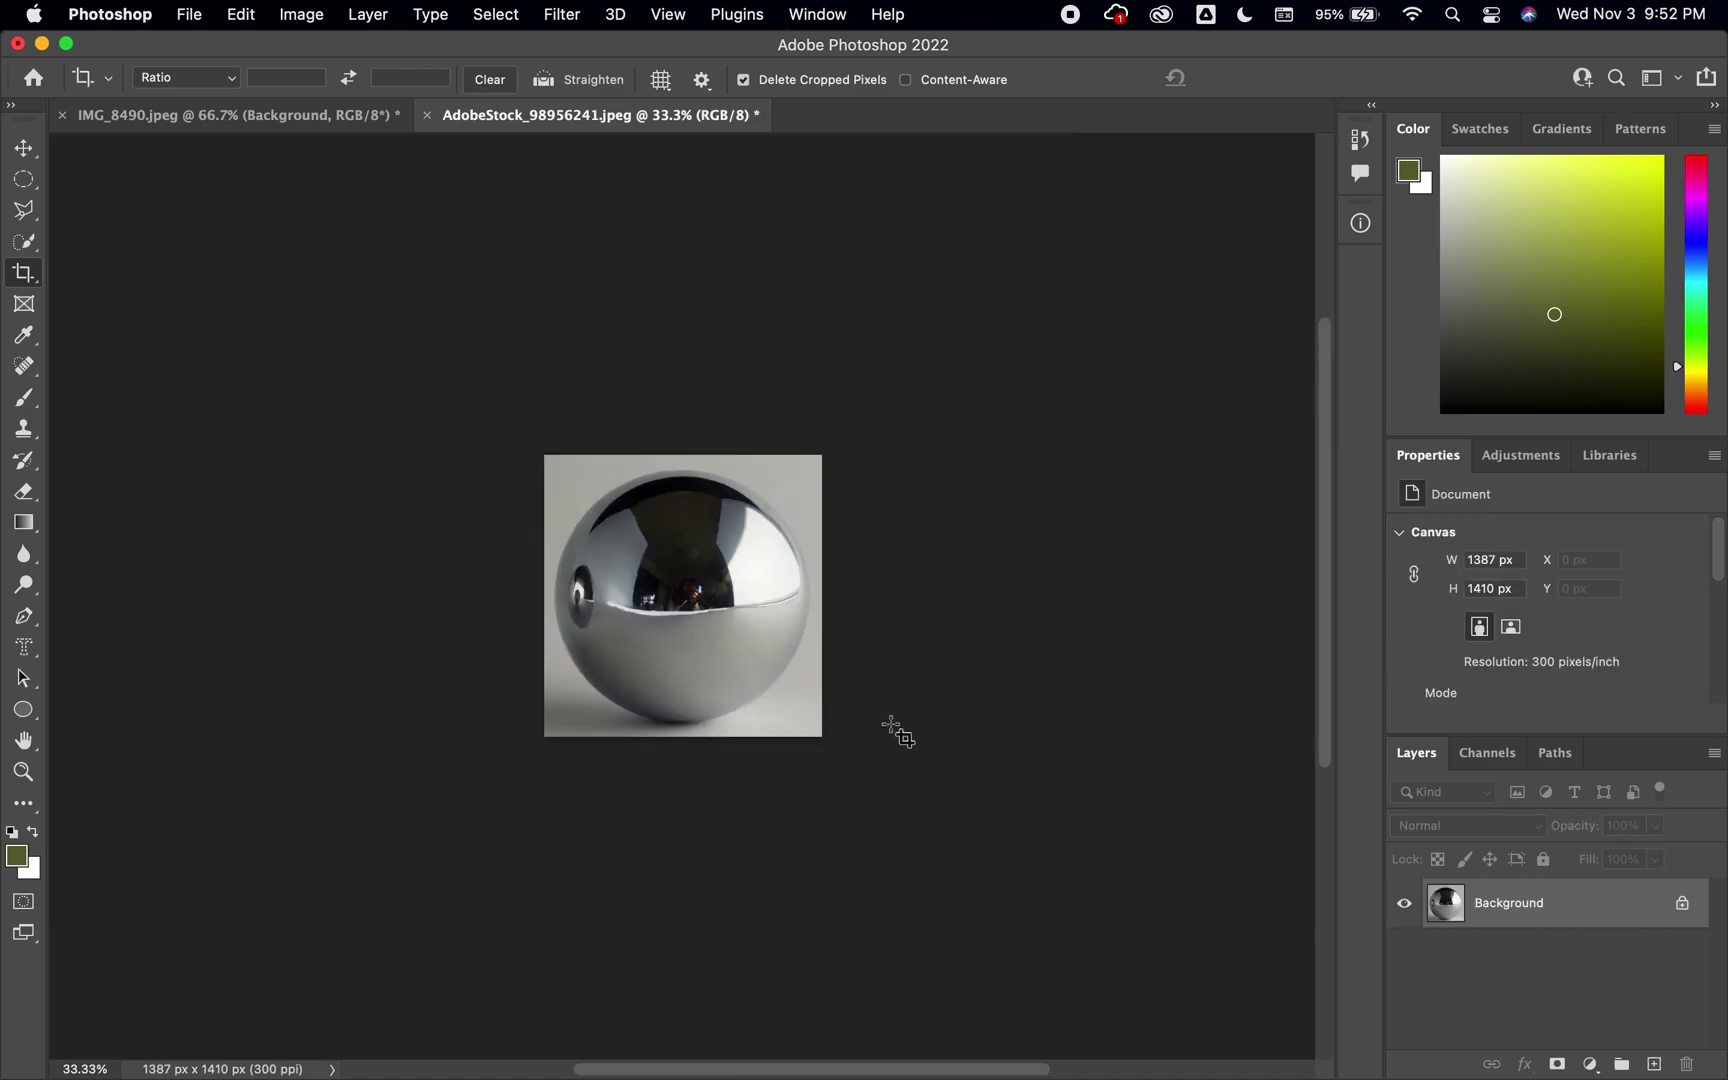
Step: Select the grey background around the sphere with Quick Selection, subtracting the sphere's own areas until the selection follows its outline
key("super+0")
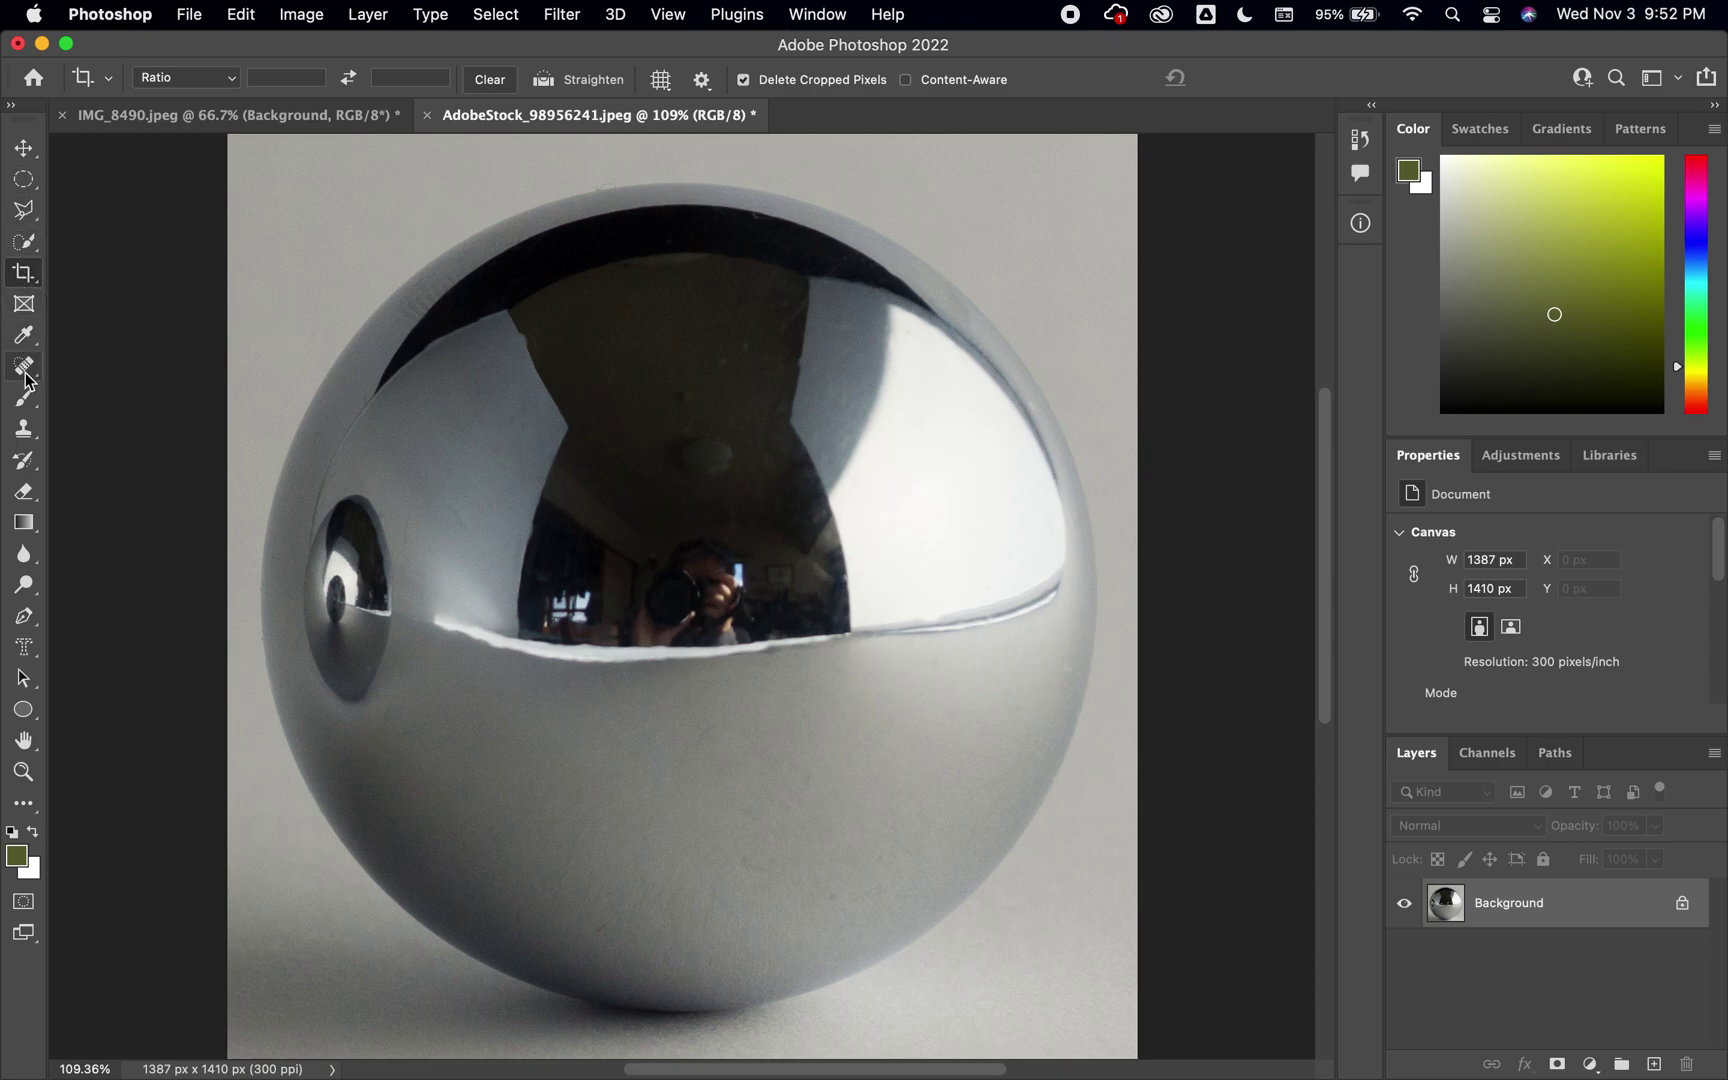
left_click(30, 245)
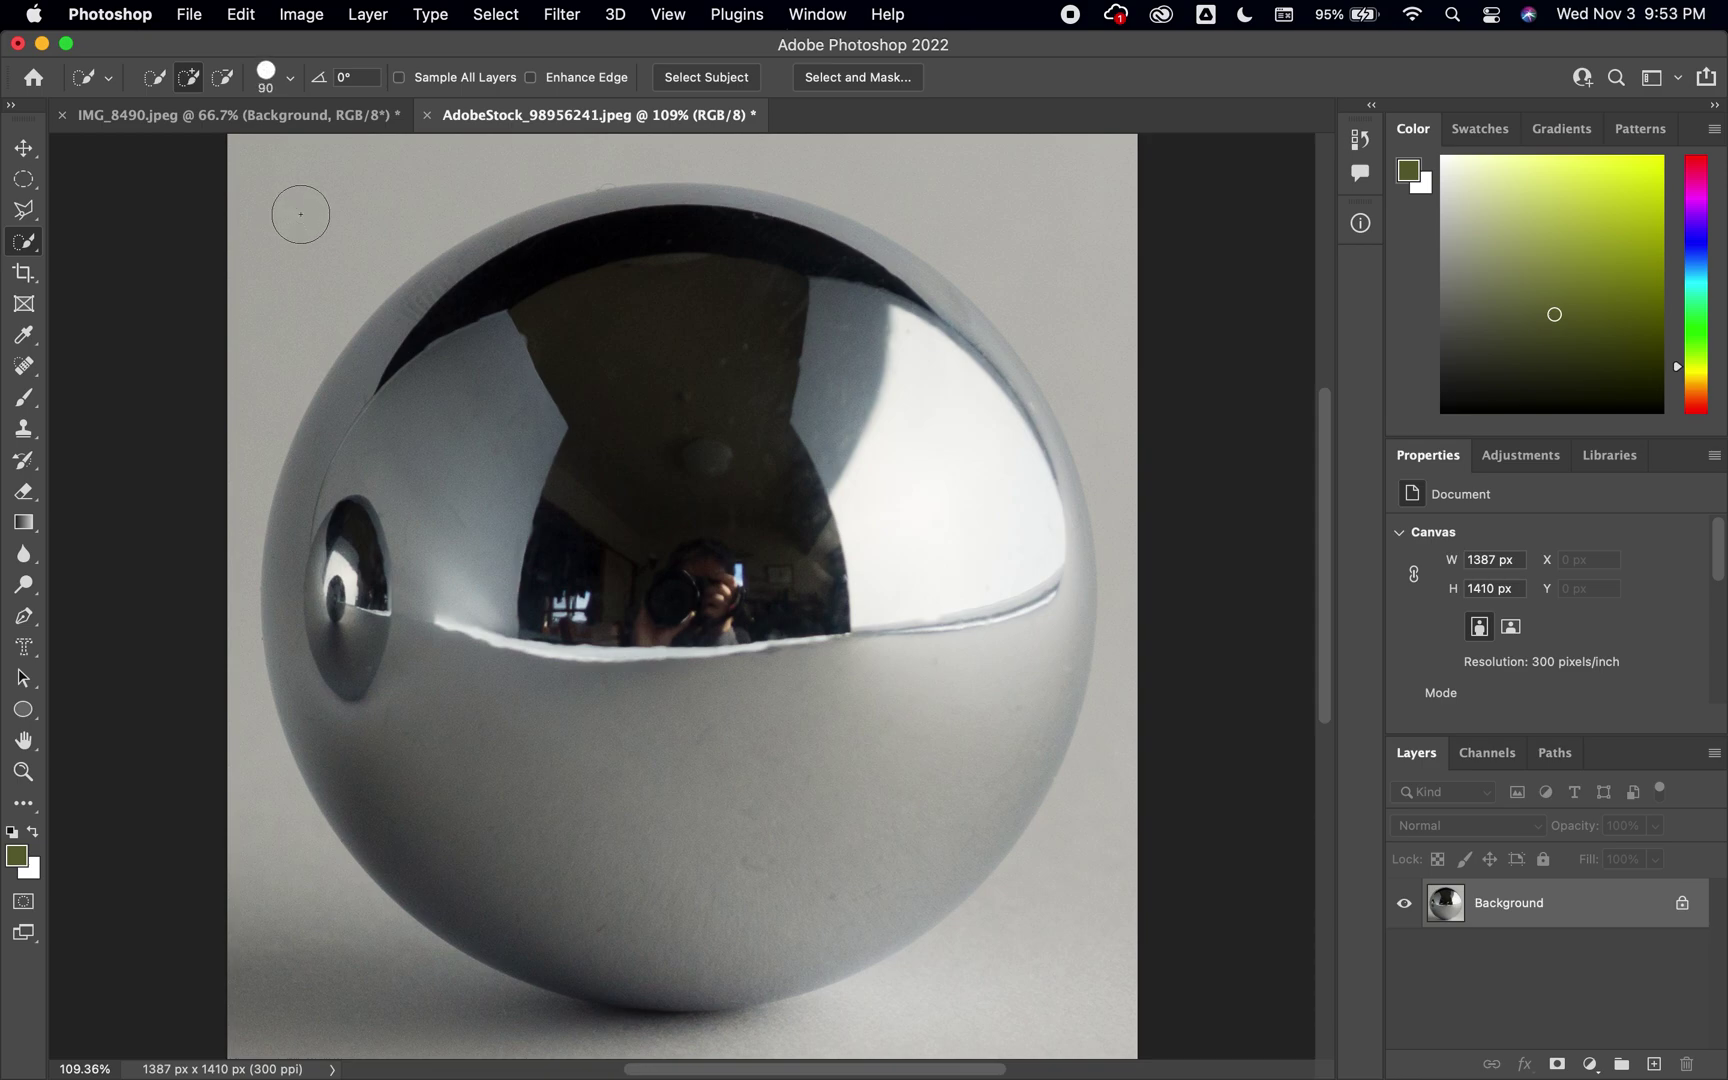
mouse_move(294, 183)
left_mouse_down()
mouse_move(243, 174)
mouse_move(347, 174)
mouse_move(225, 505)
mouse_move(216, 590)
mouse_move(278, 985)
mouse_move(290, 1005)
mouse_move(517, 1037)
mouse_move(550, 1020)
mouse_move(720, 1040)
mouse_move(857, 1030)
mouse_move(983, 995)
mouse_move(1057, 941)
mouse_move(1138, 768)
mouse_move(1154, 637)
mouse_move(1149, 474)
mouse_move(1065, 212)
left_mouse_up()
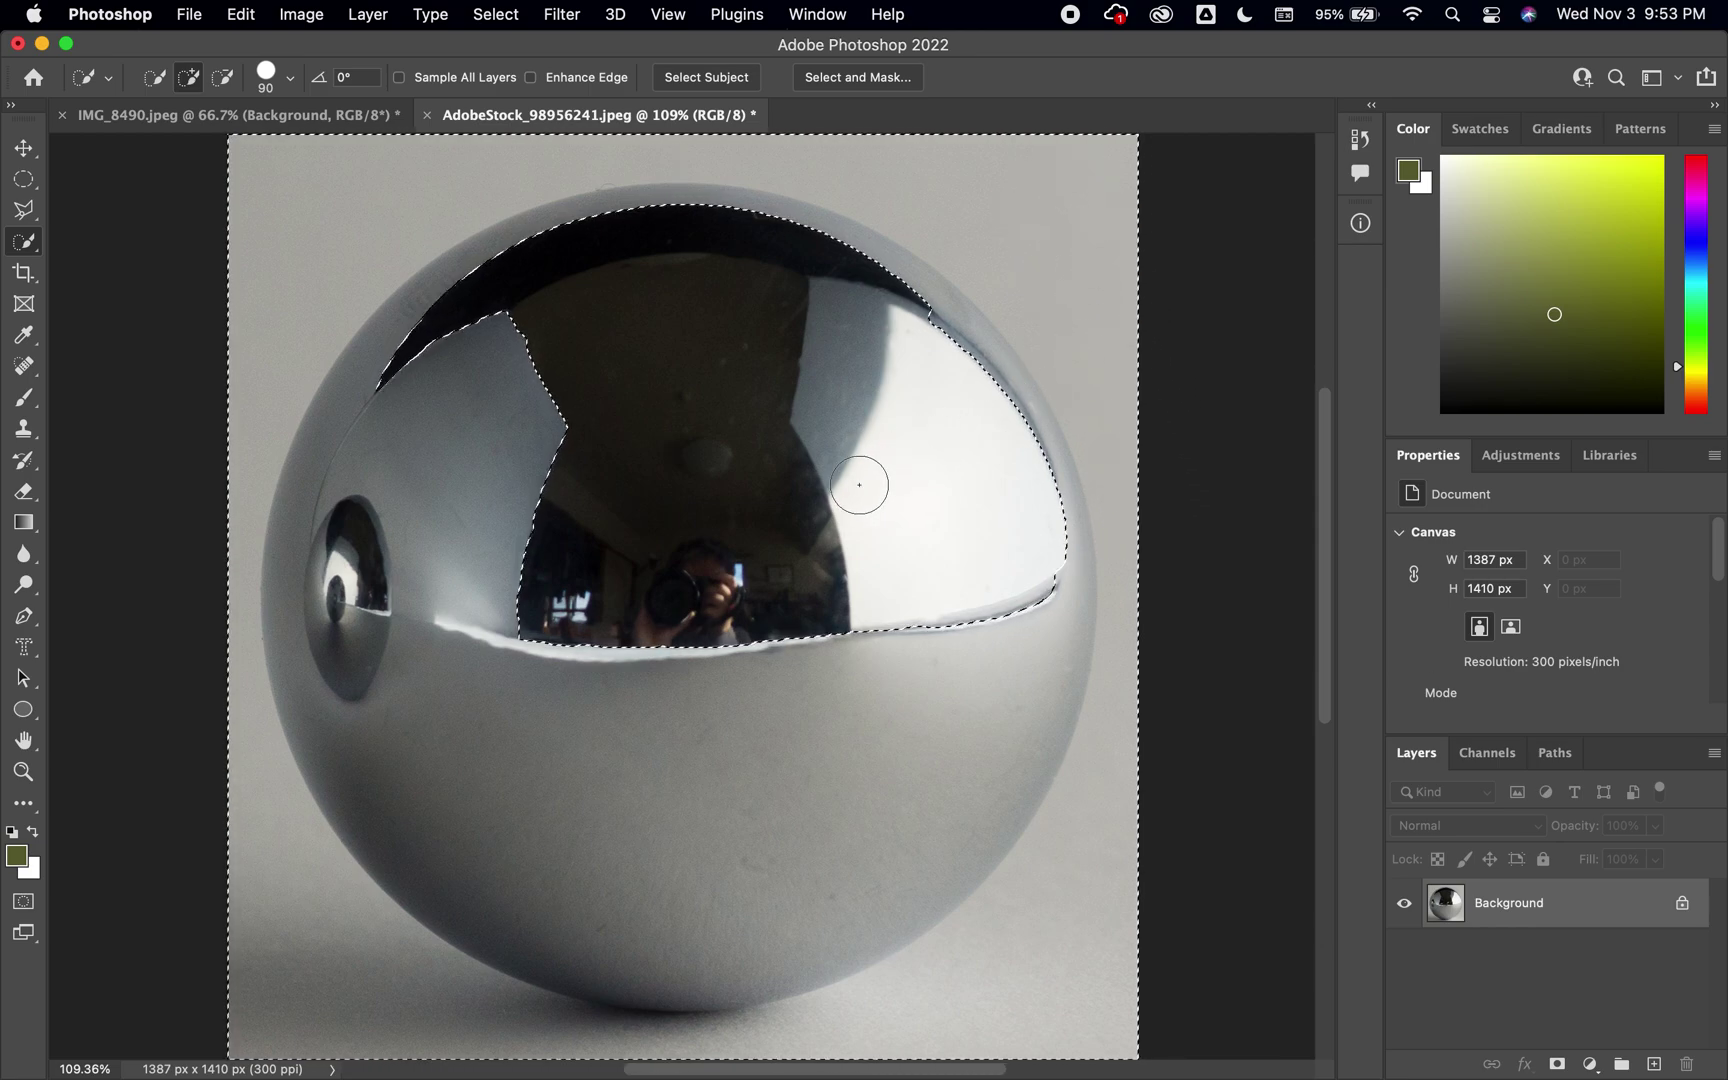
key("alt")
left_click_drag(1026, 625, 1021, 563)
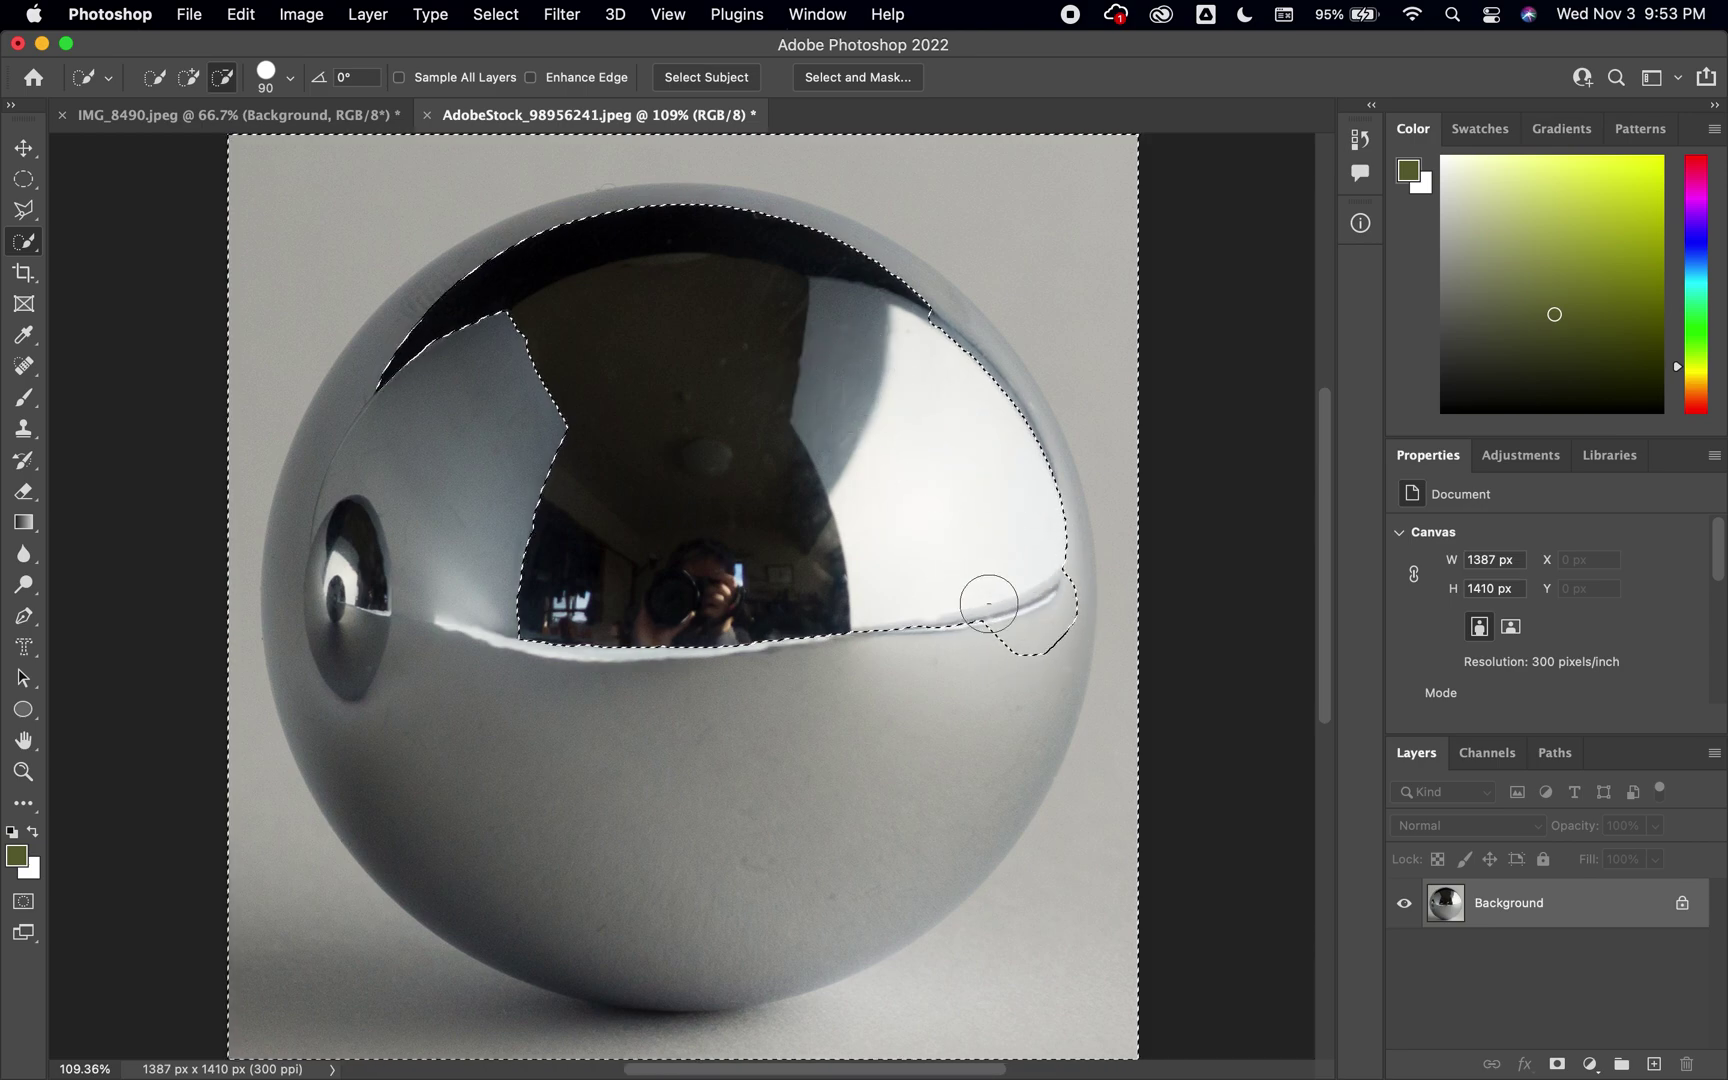
mouse_move(992, 605)
left_mouse_down()
mouse_move(822, 771)
mouse_move(775, 845)
mouse_move(790, 830)
mouse_move(780, 871)
mouse_move(615, 830)
mouse_move(419, 663)
left_mouse_up()
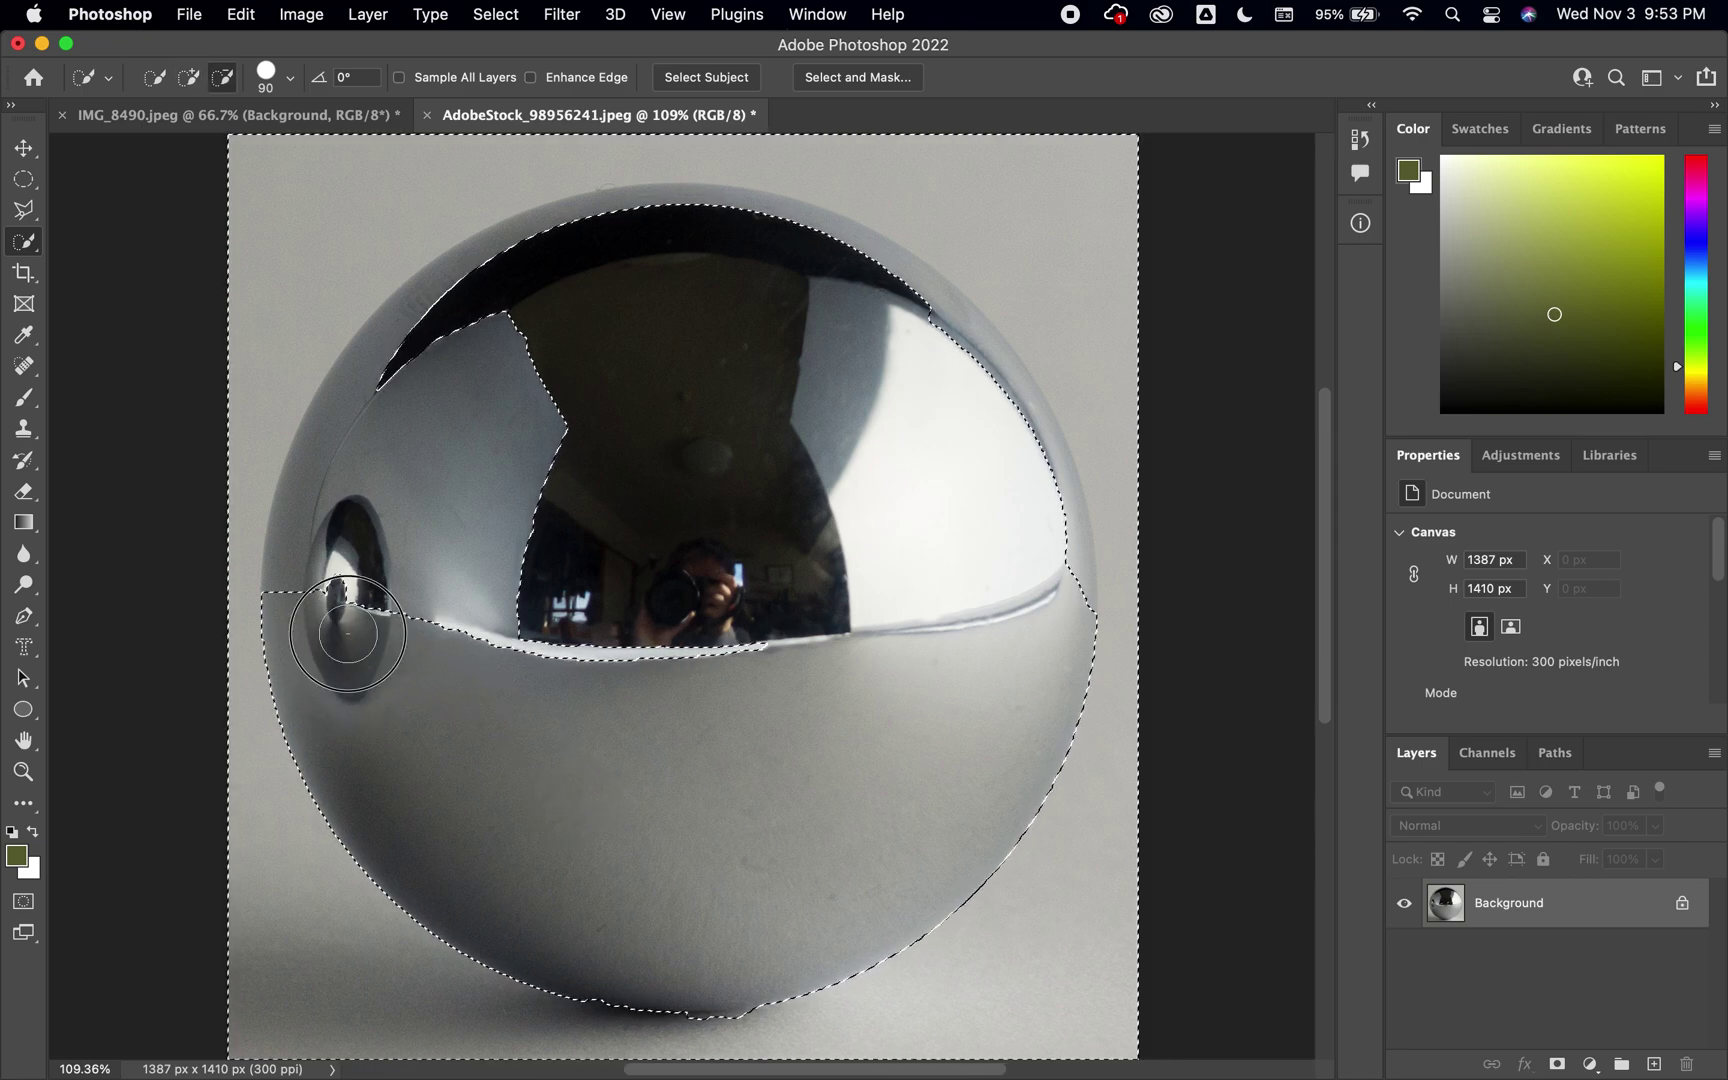
mouse_move(424, 340)
left_mouse_down()
mouse_move(561, 243)
mouse_move(664, 228)
left_mouse_up()
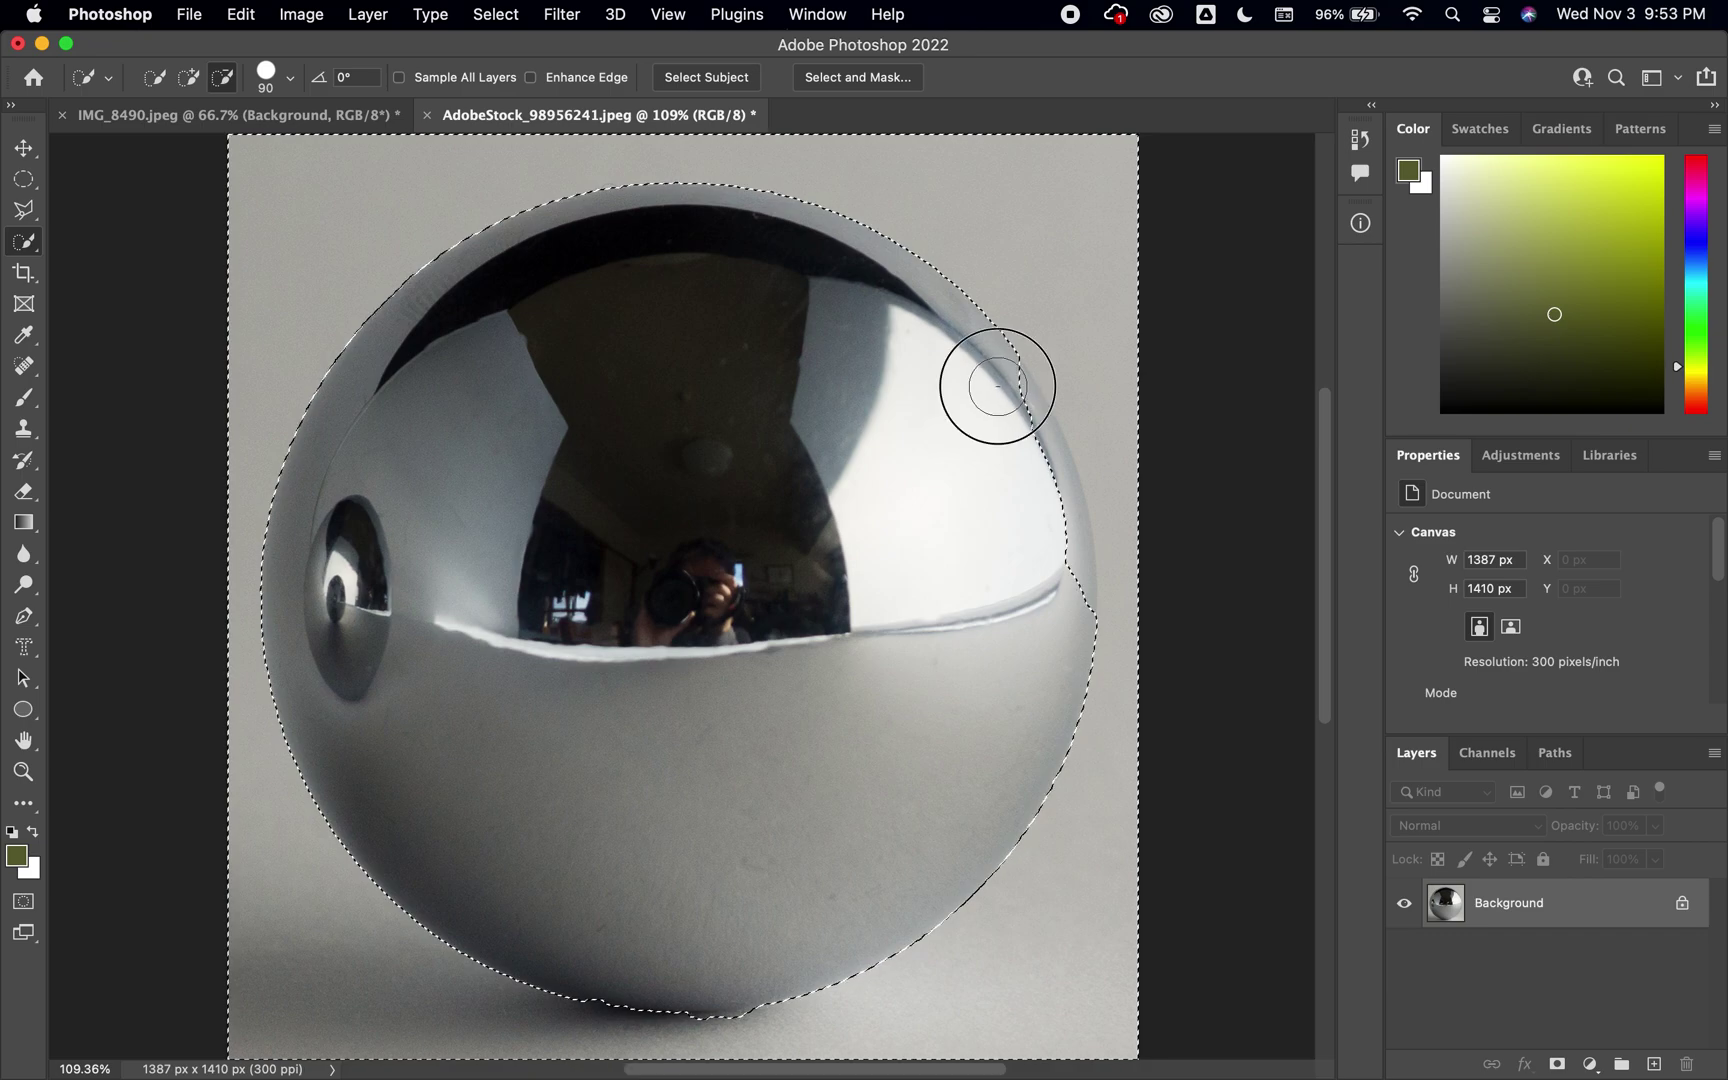
key("super+z")
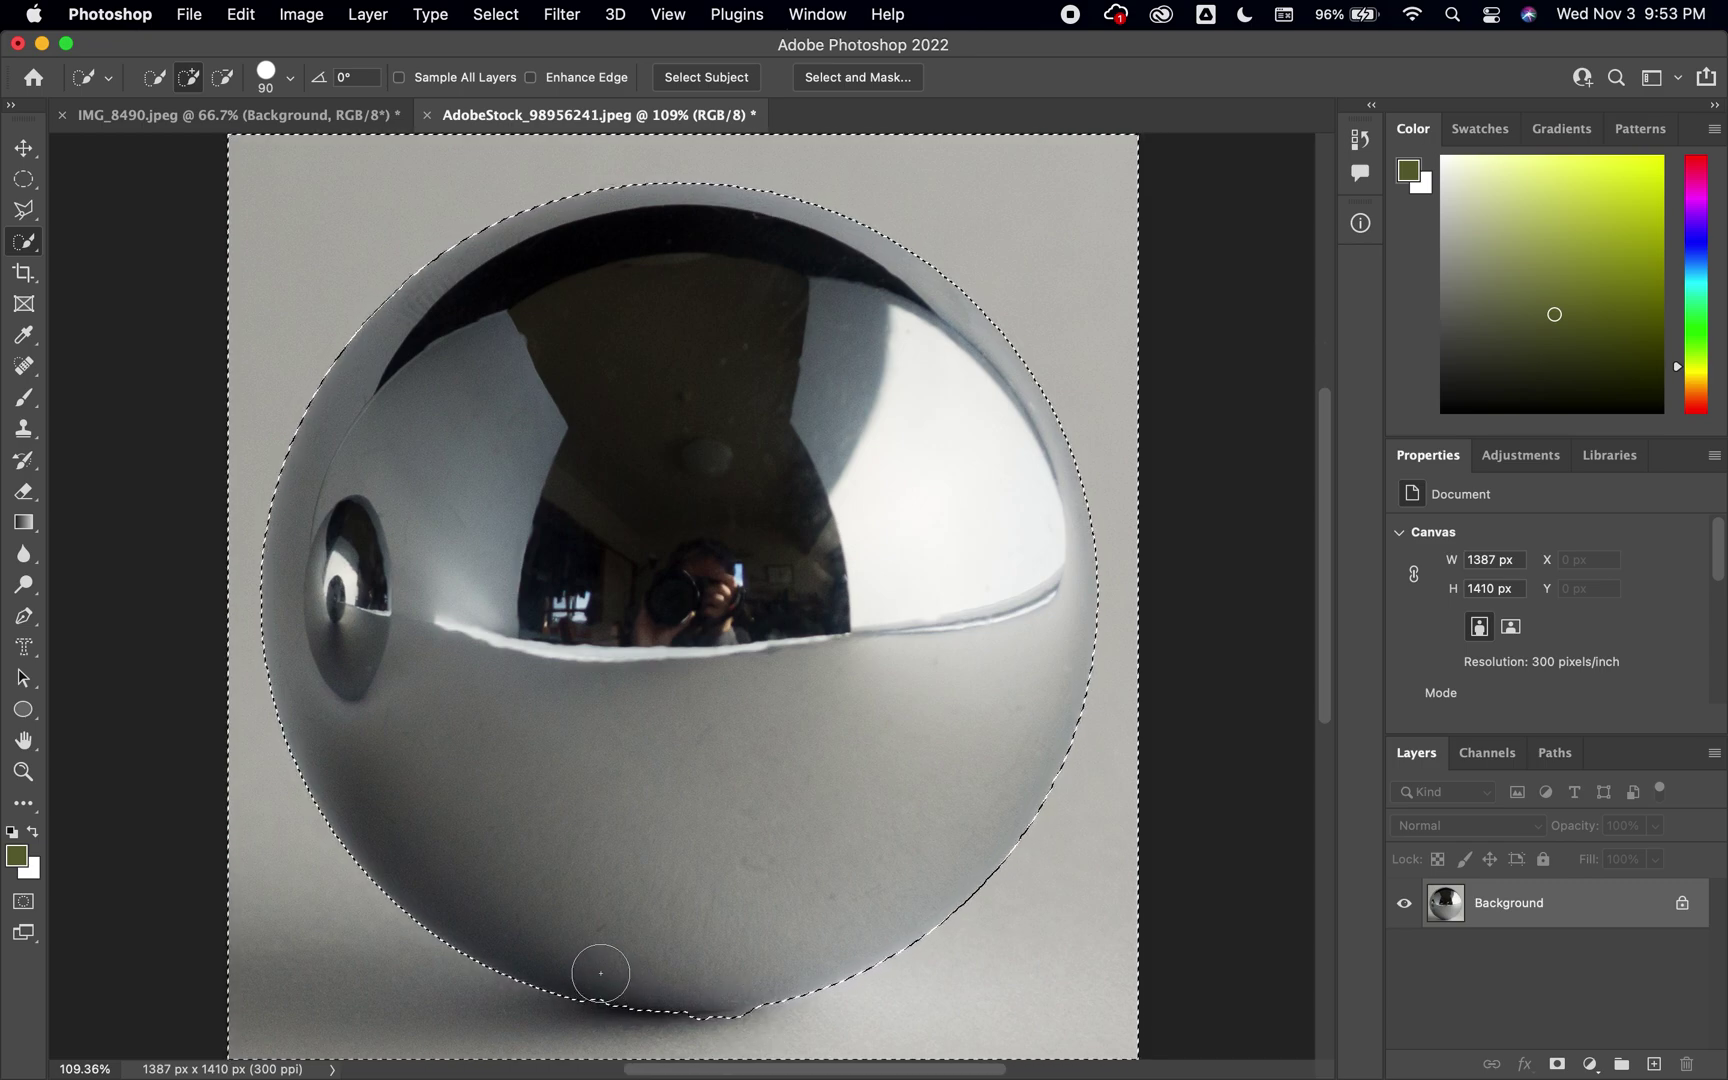
key("alt")
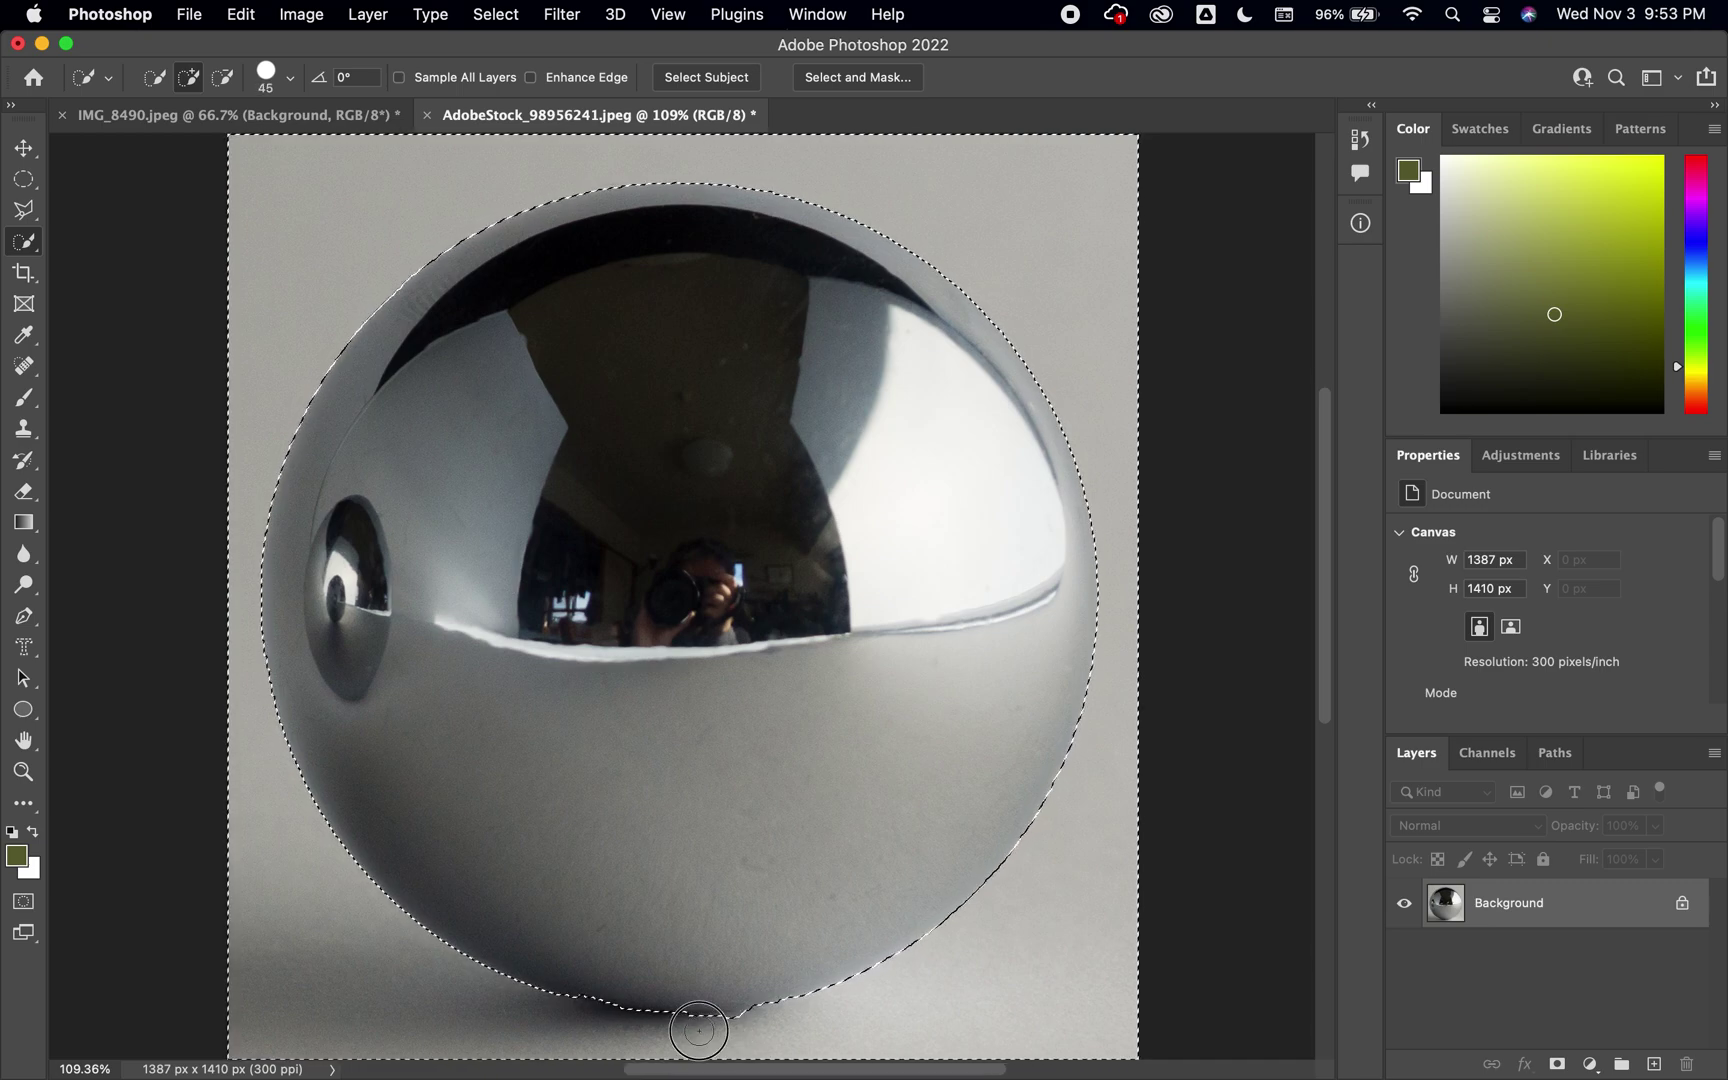
key("alt")
Step: Switch to the Elliptical Marquee and invert the selection so it covers the sphere instead of the background
left_click(32, 185)
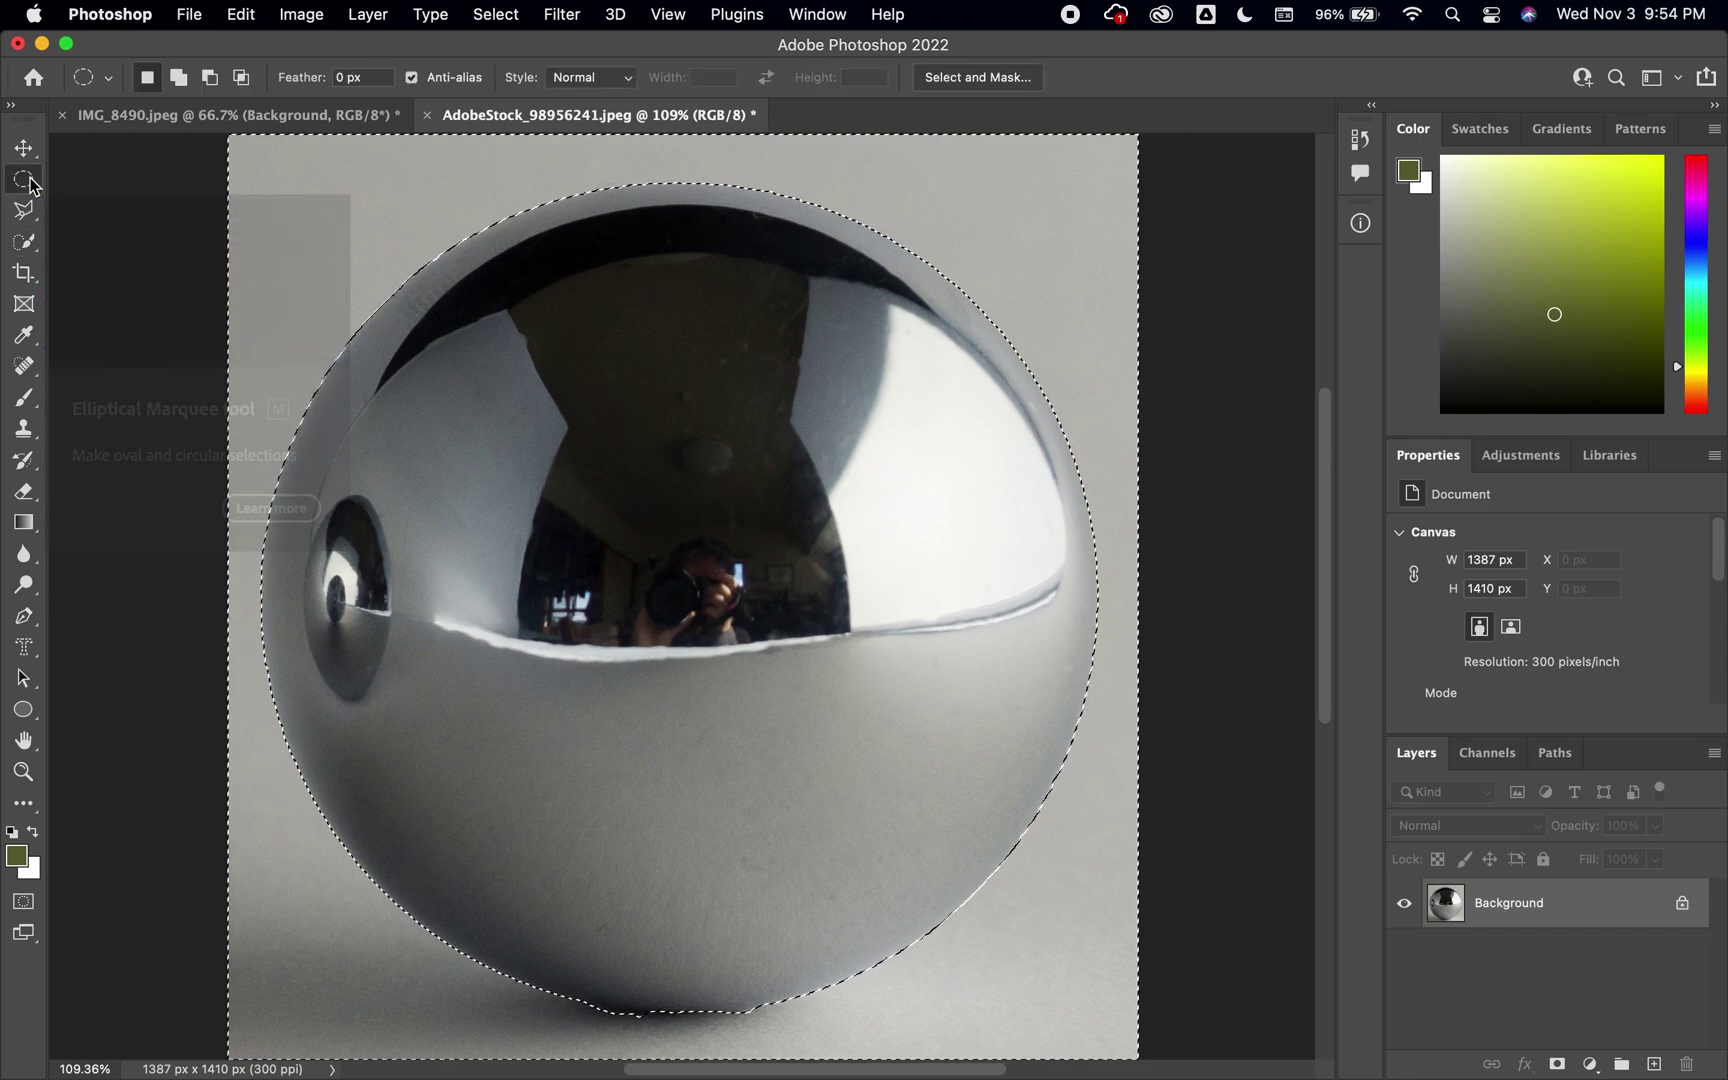
right_click(30, 183)
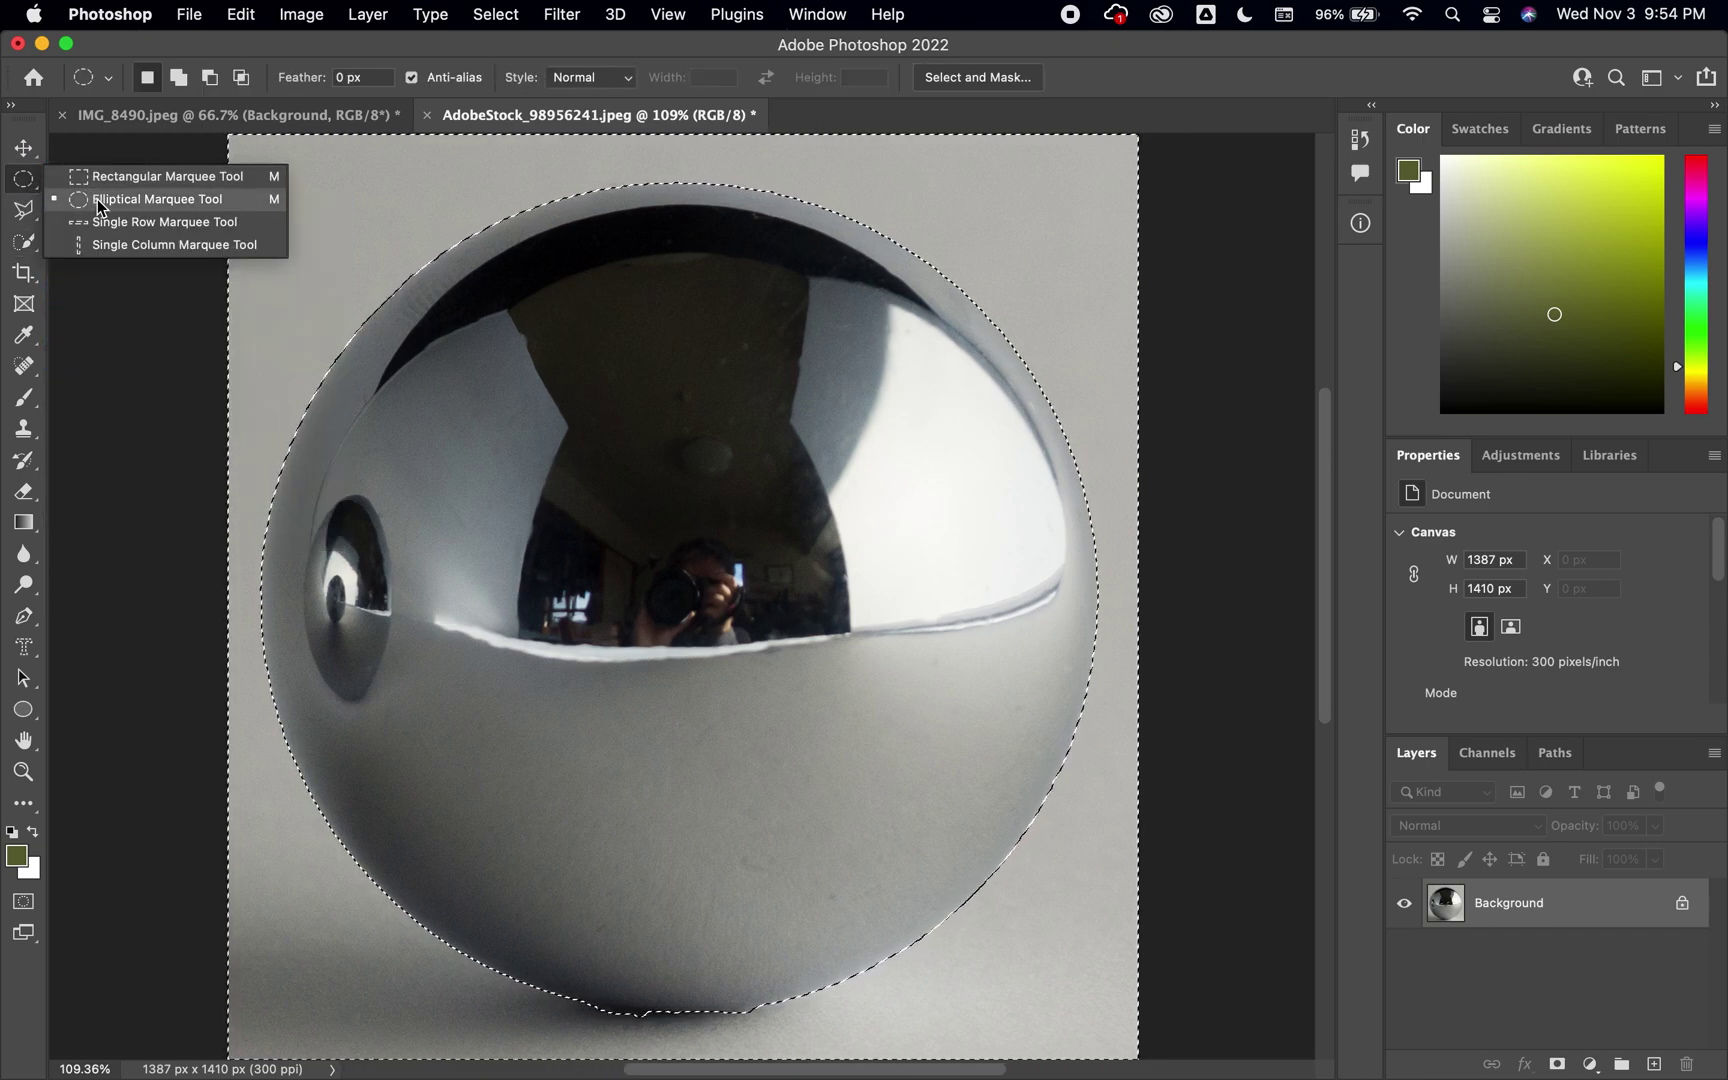
left_click(127, 203)
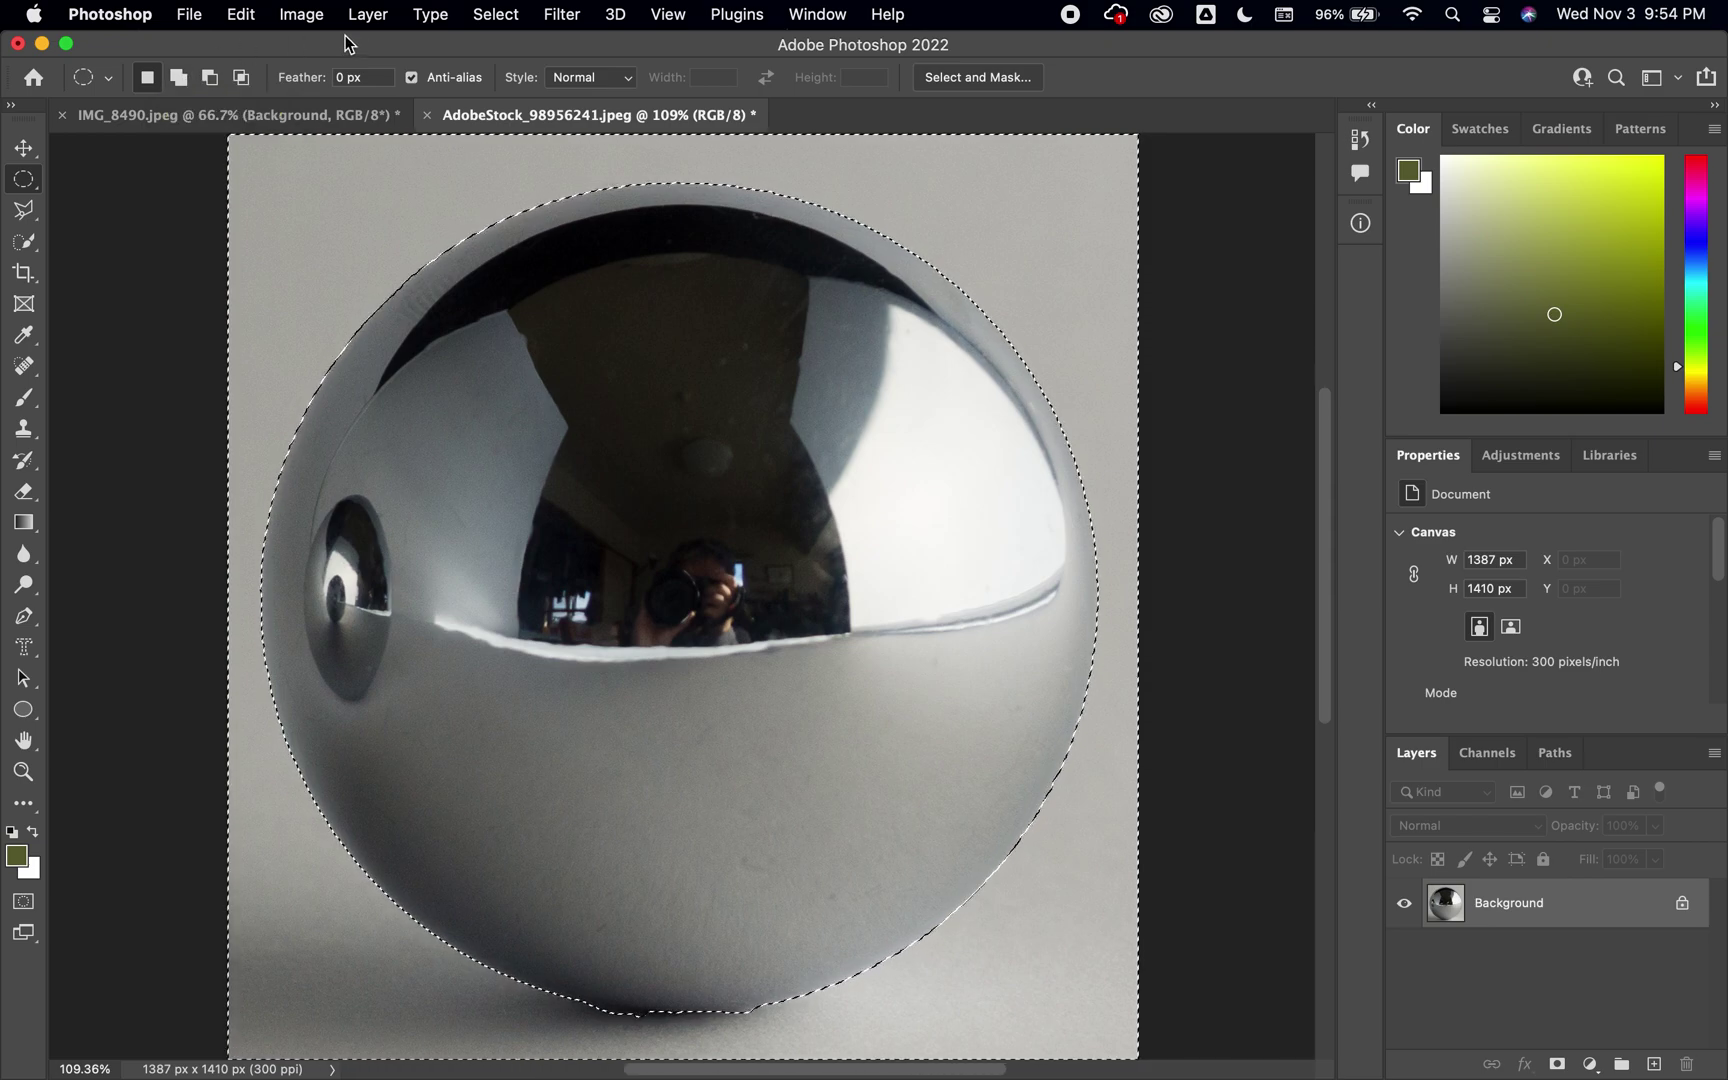
left_click(495, 14)
left_click(515, 108)
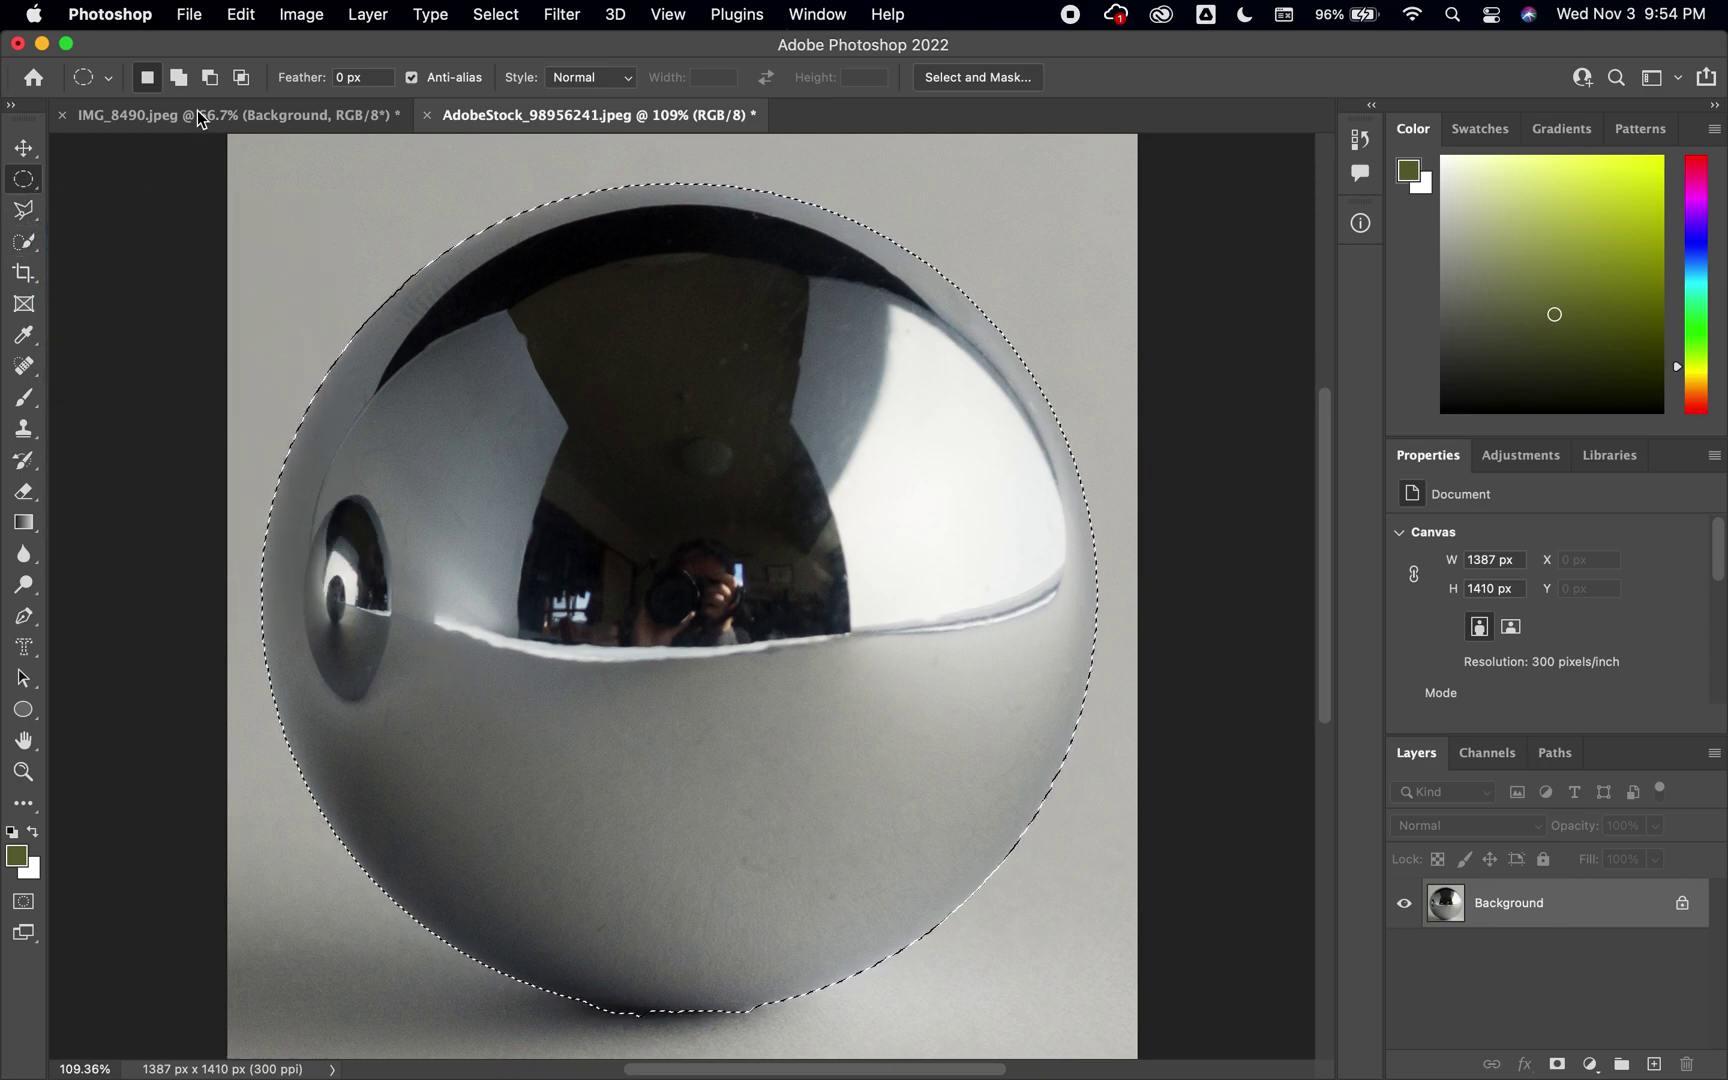
Step: Add overlapping elliptical areas to the selection to round out the sphere's uneven bottom edge
left_click(179, 78)
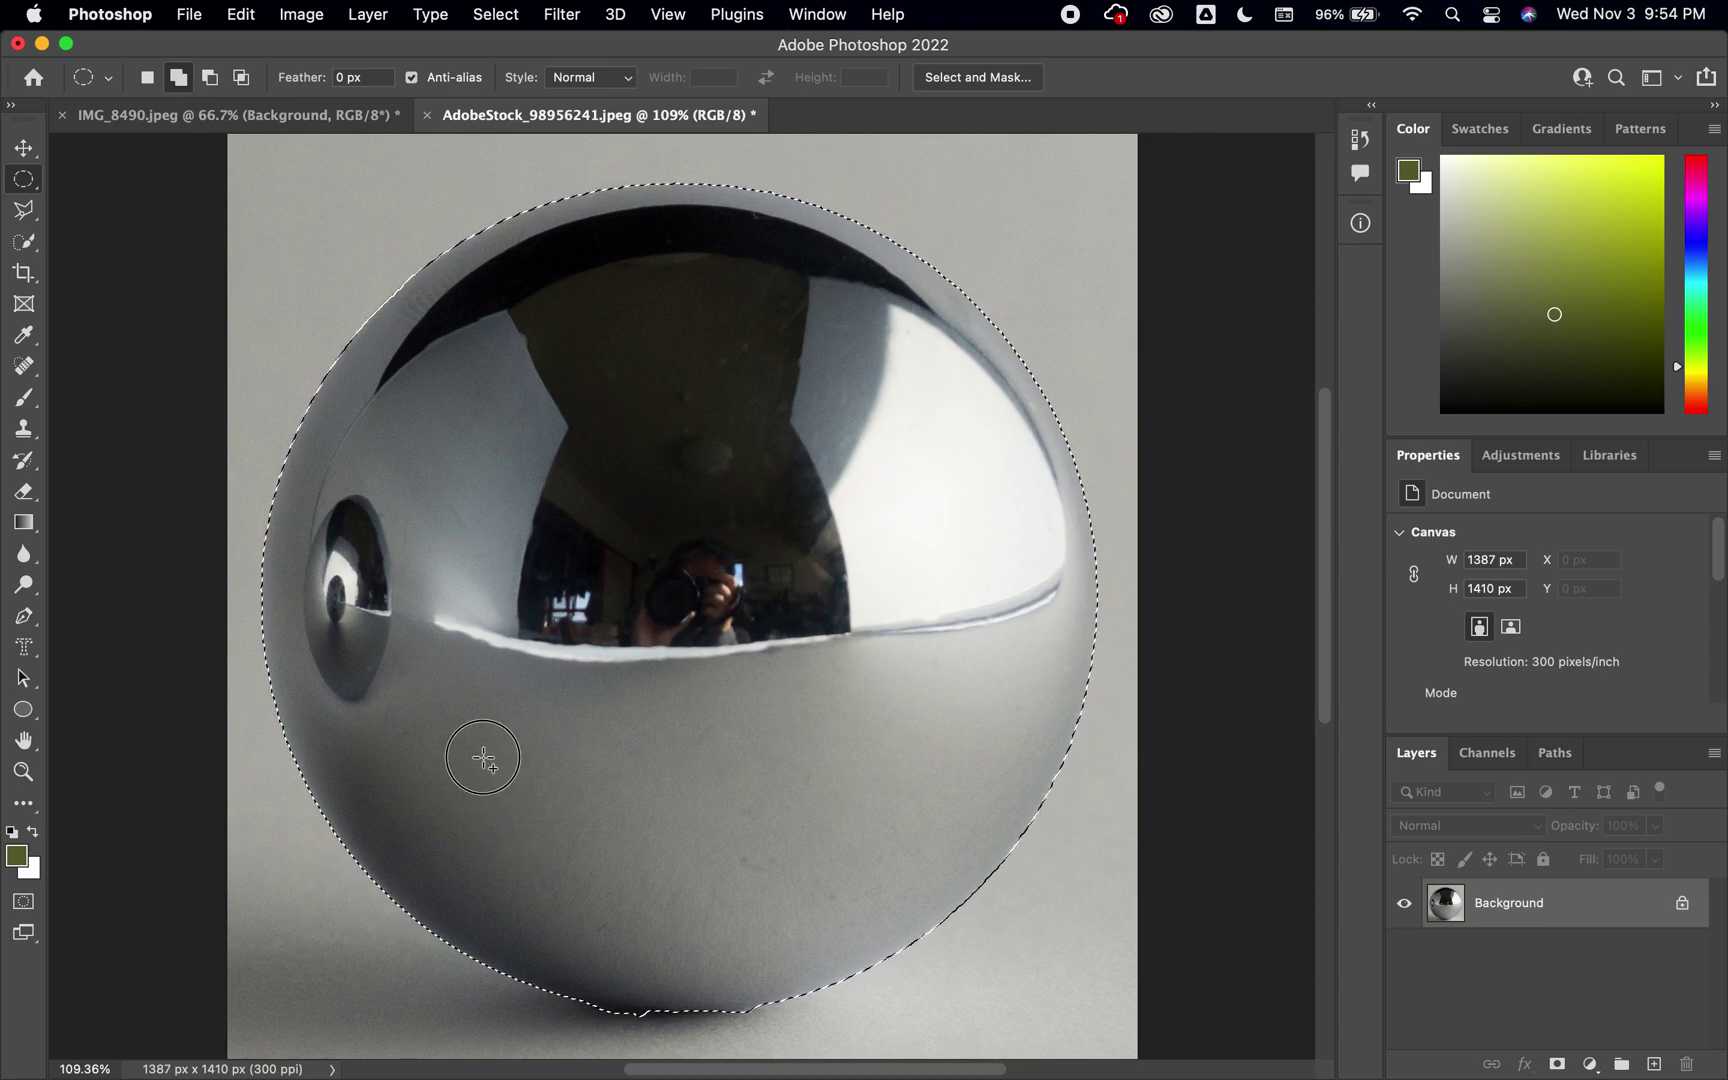
left_click_drag(483, 757, 878, 1018)
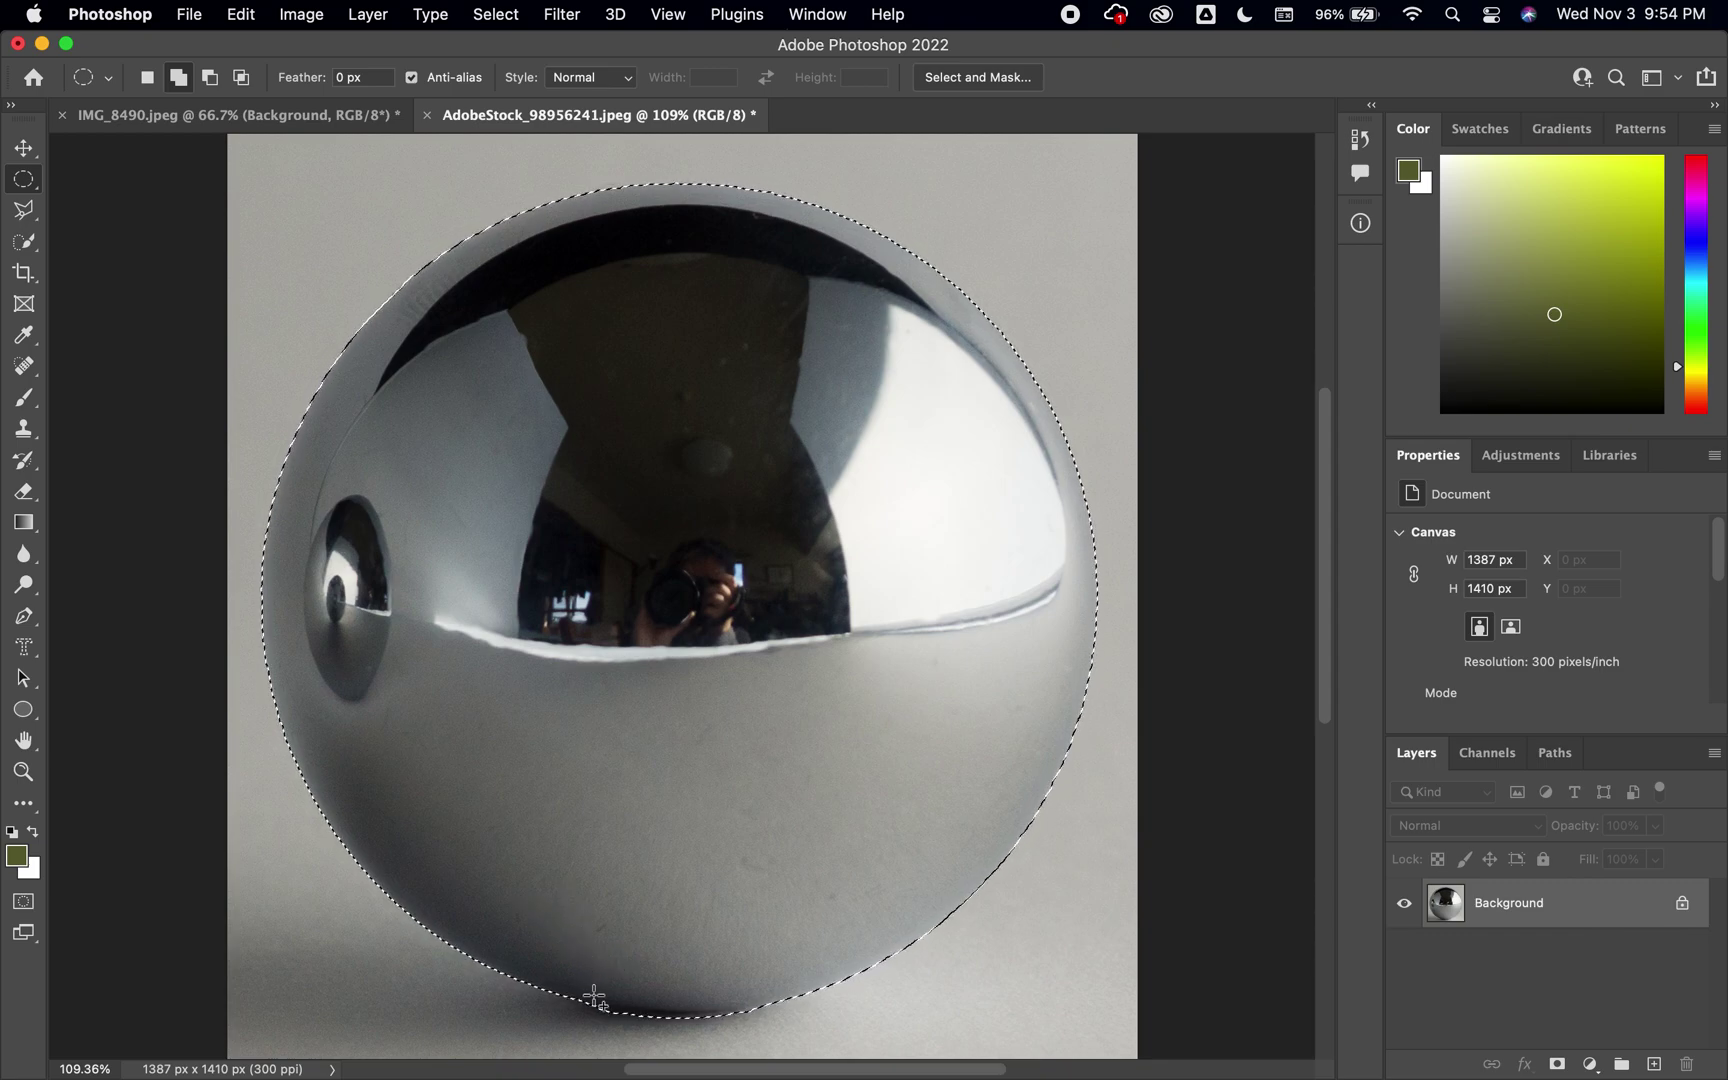
left_click_drag(538, 826, 708, 886)
left_click_drag(533, 820, 817, 1010)
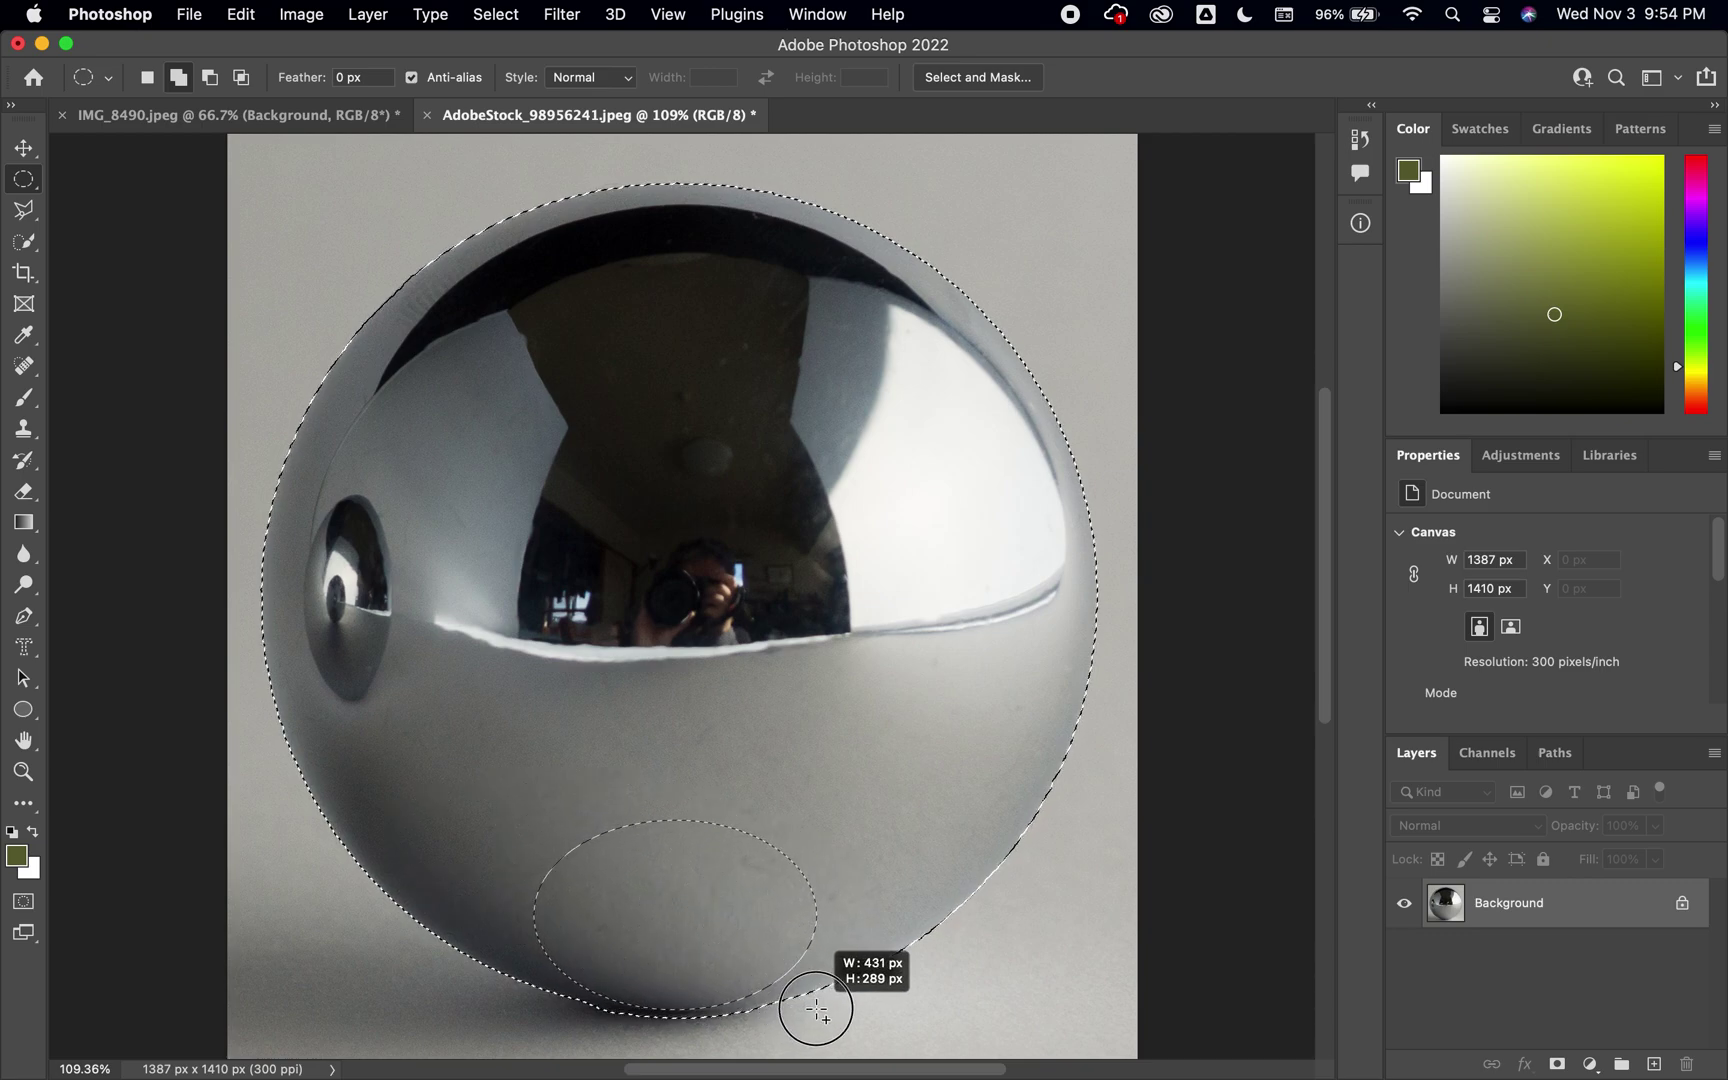
left_click_drag(460, 792, 842, 1008)
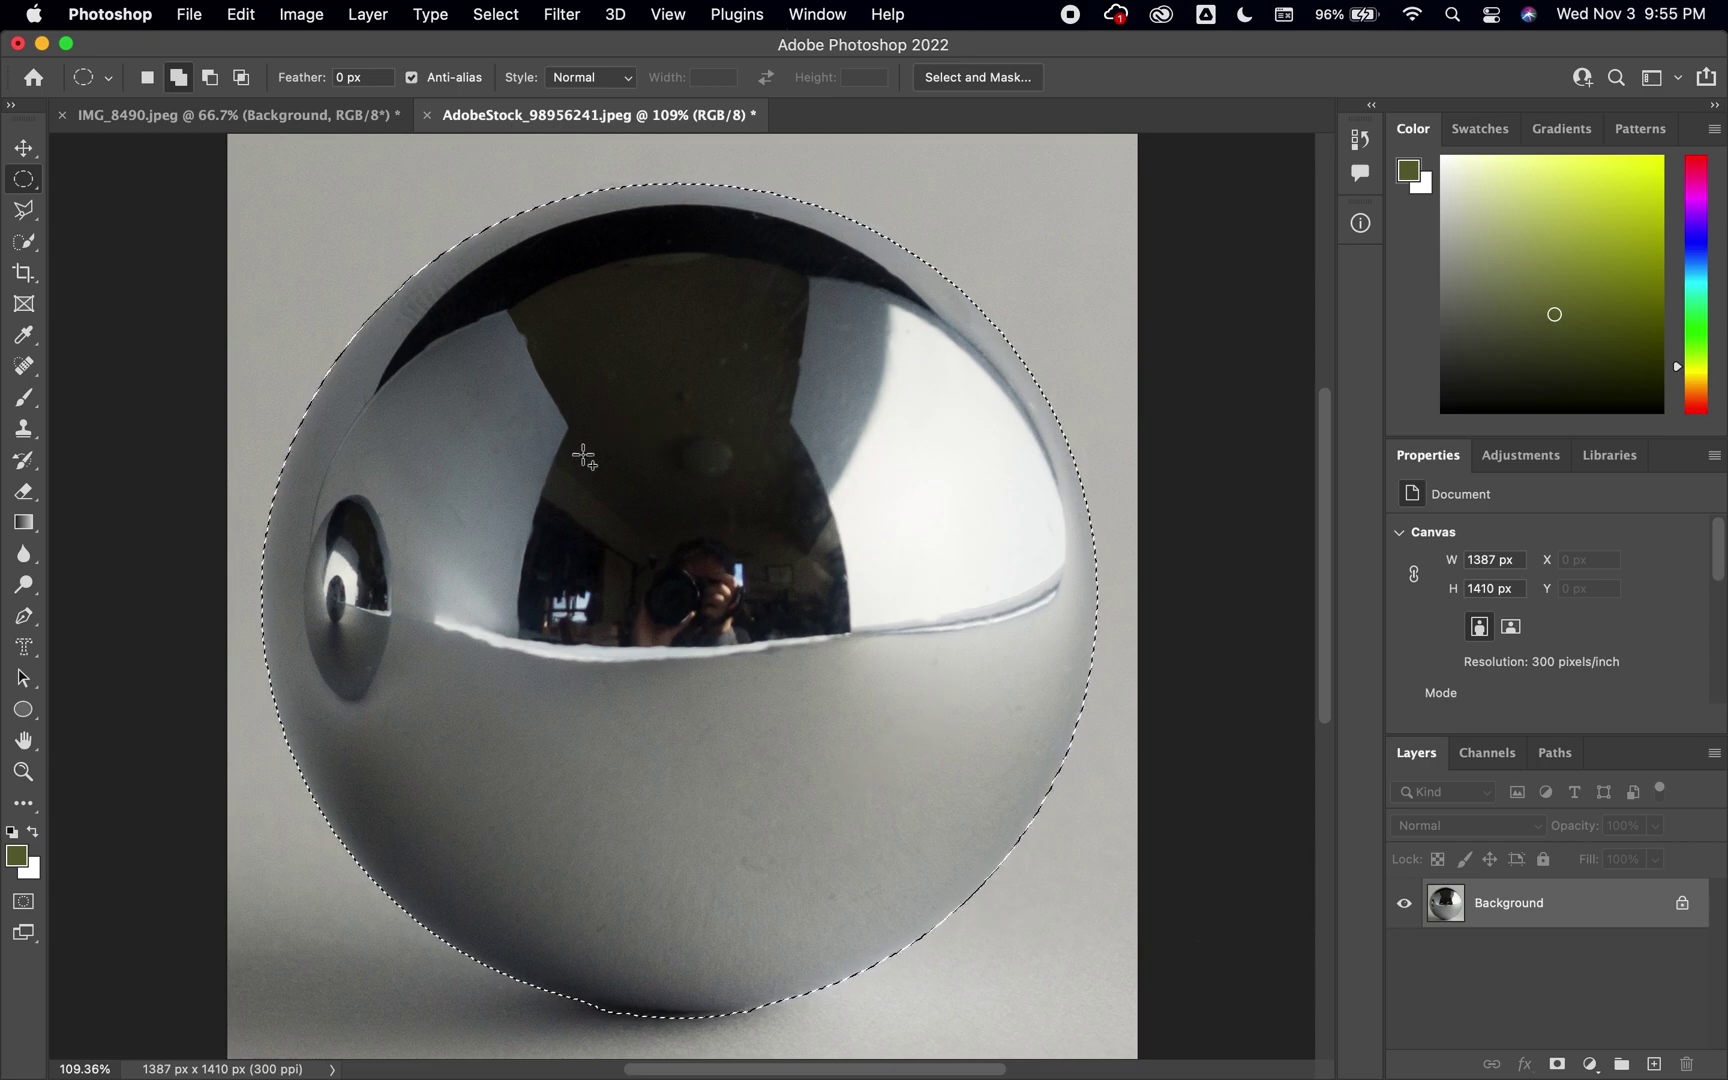
Step: Invert the selection, convert the Background into the regular layer Layer 0, delete the grey surroundings and deselect
left_click(505, 15)
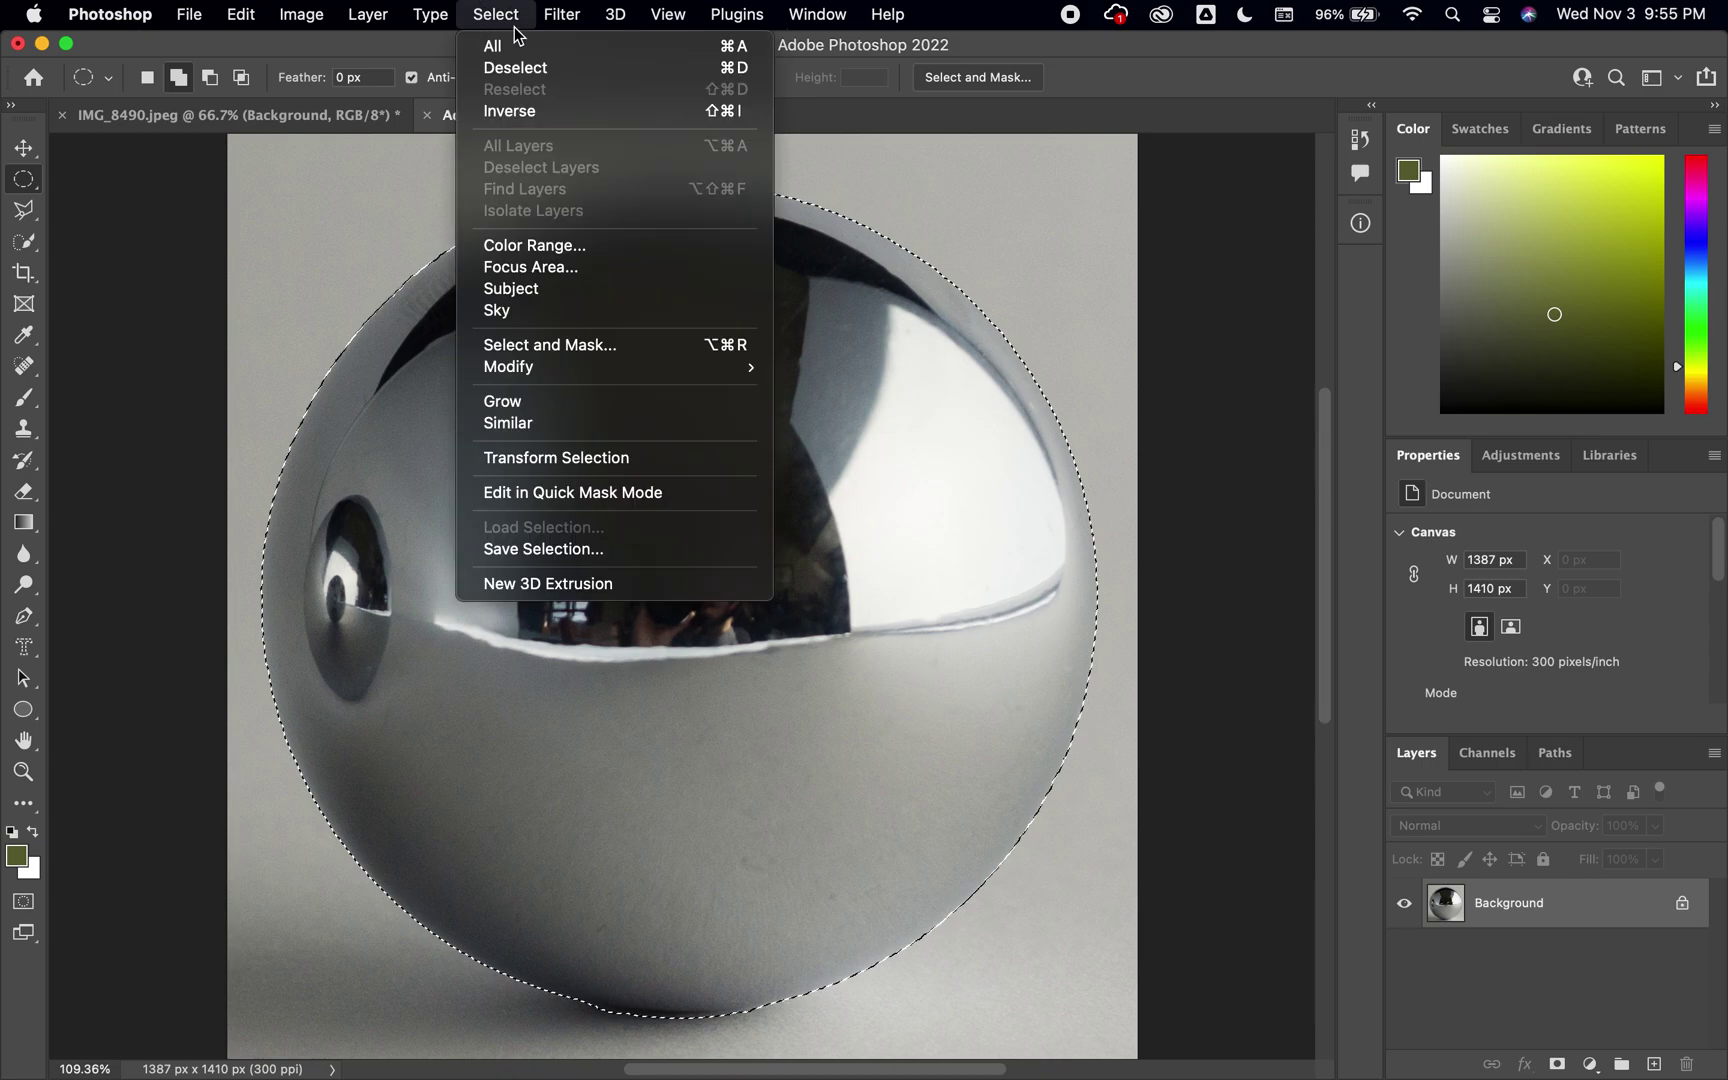
left_click(543, 112)
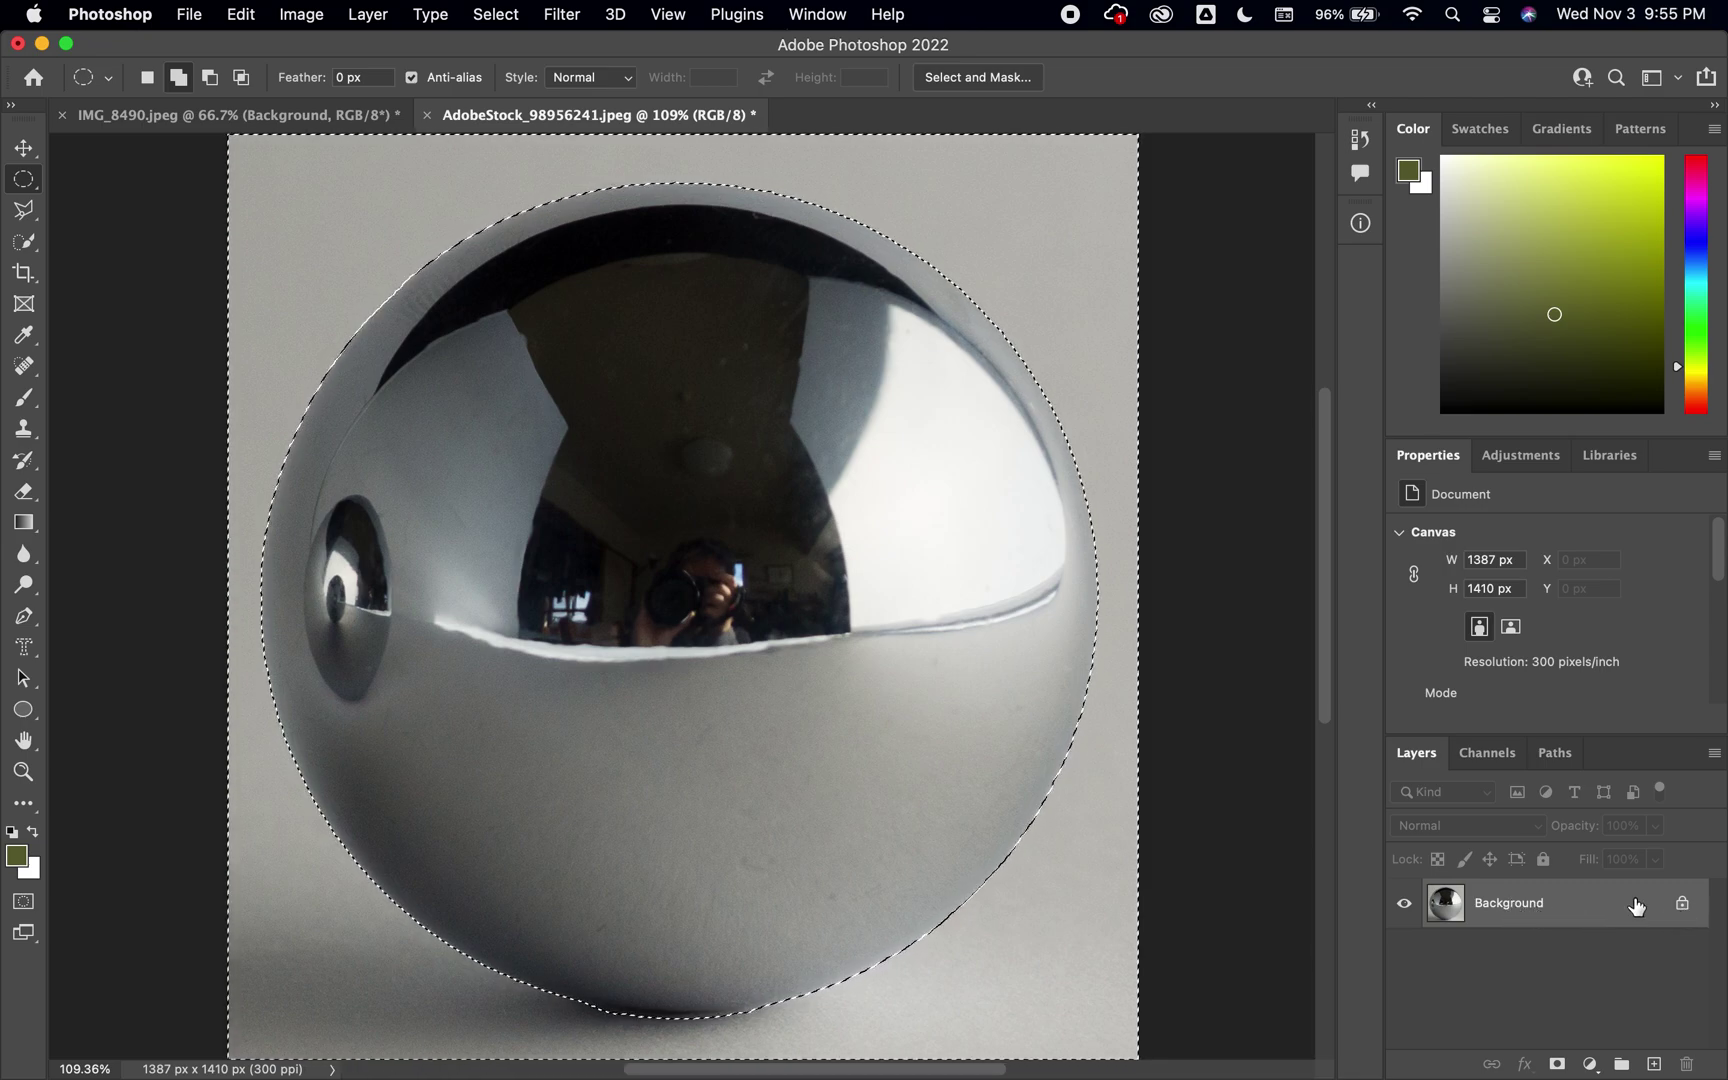
double_click(1530, 906)
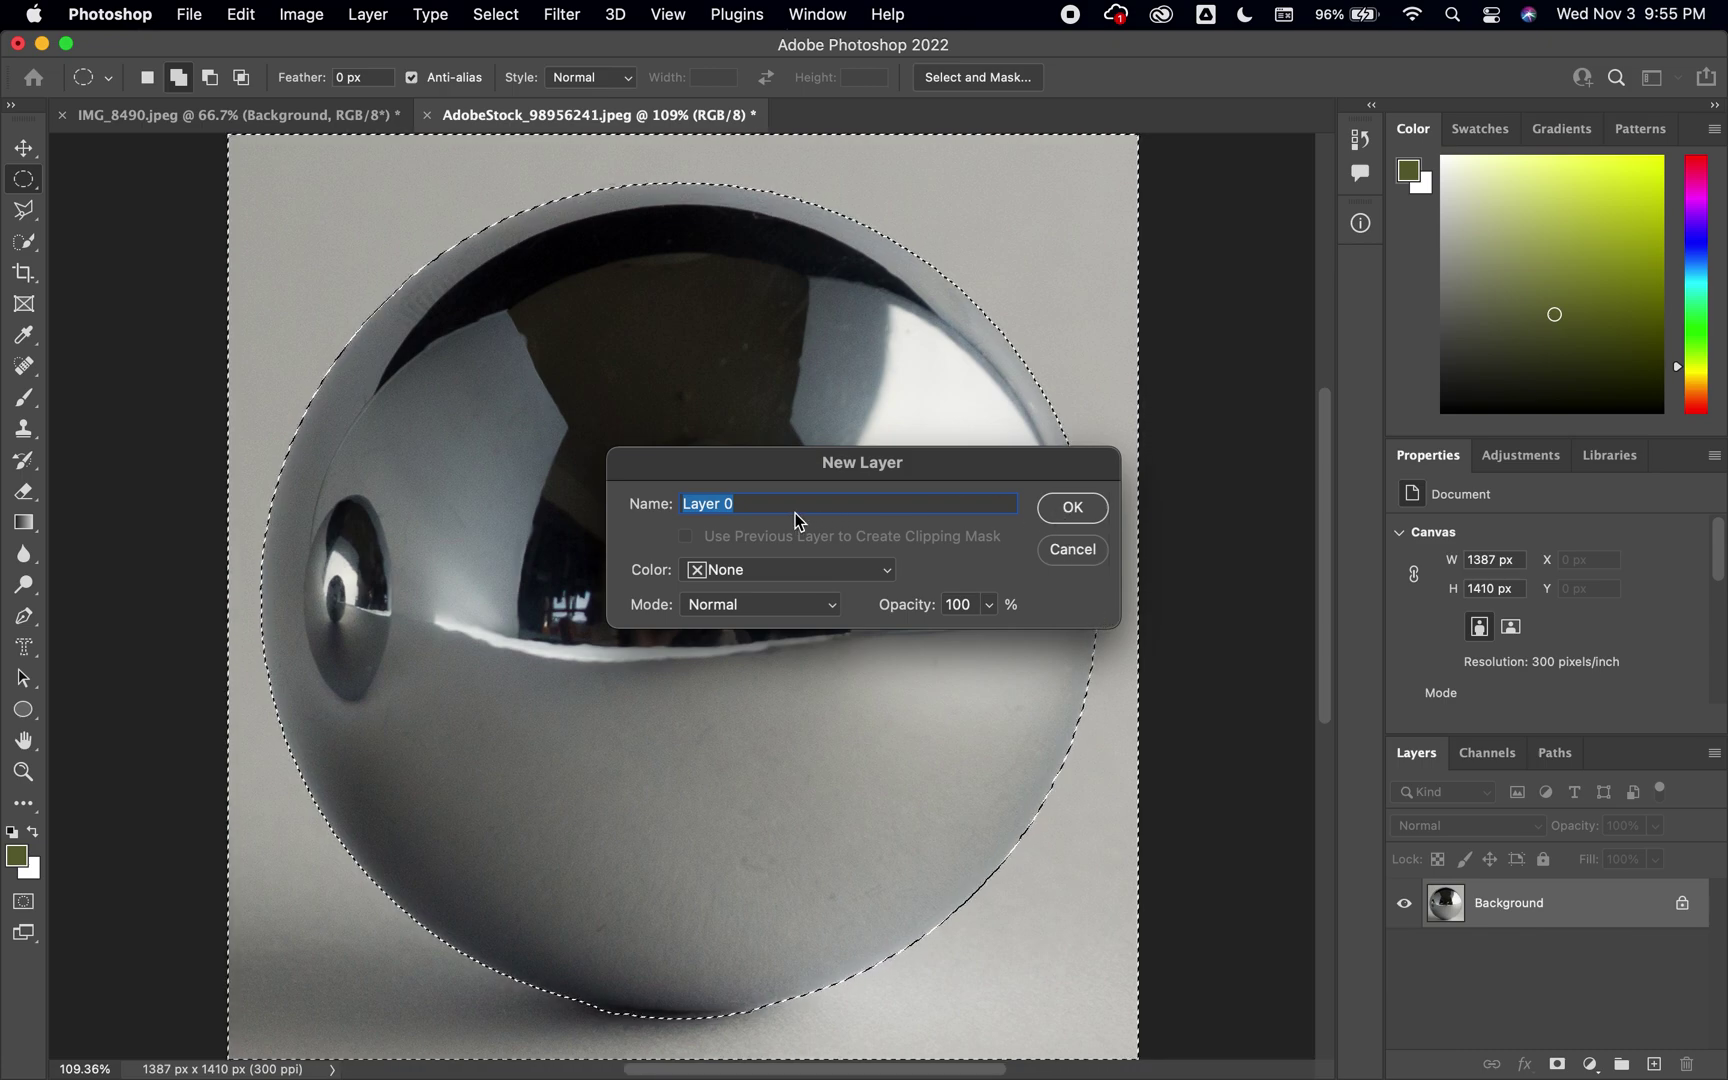
left_click(1071, 508)
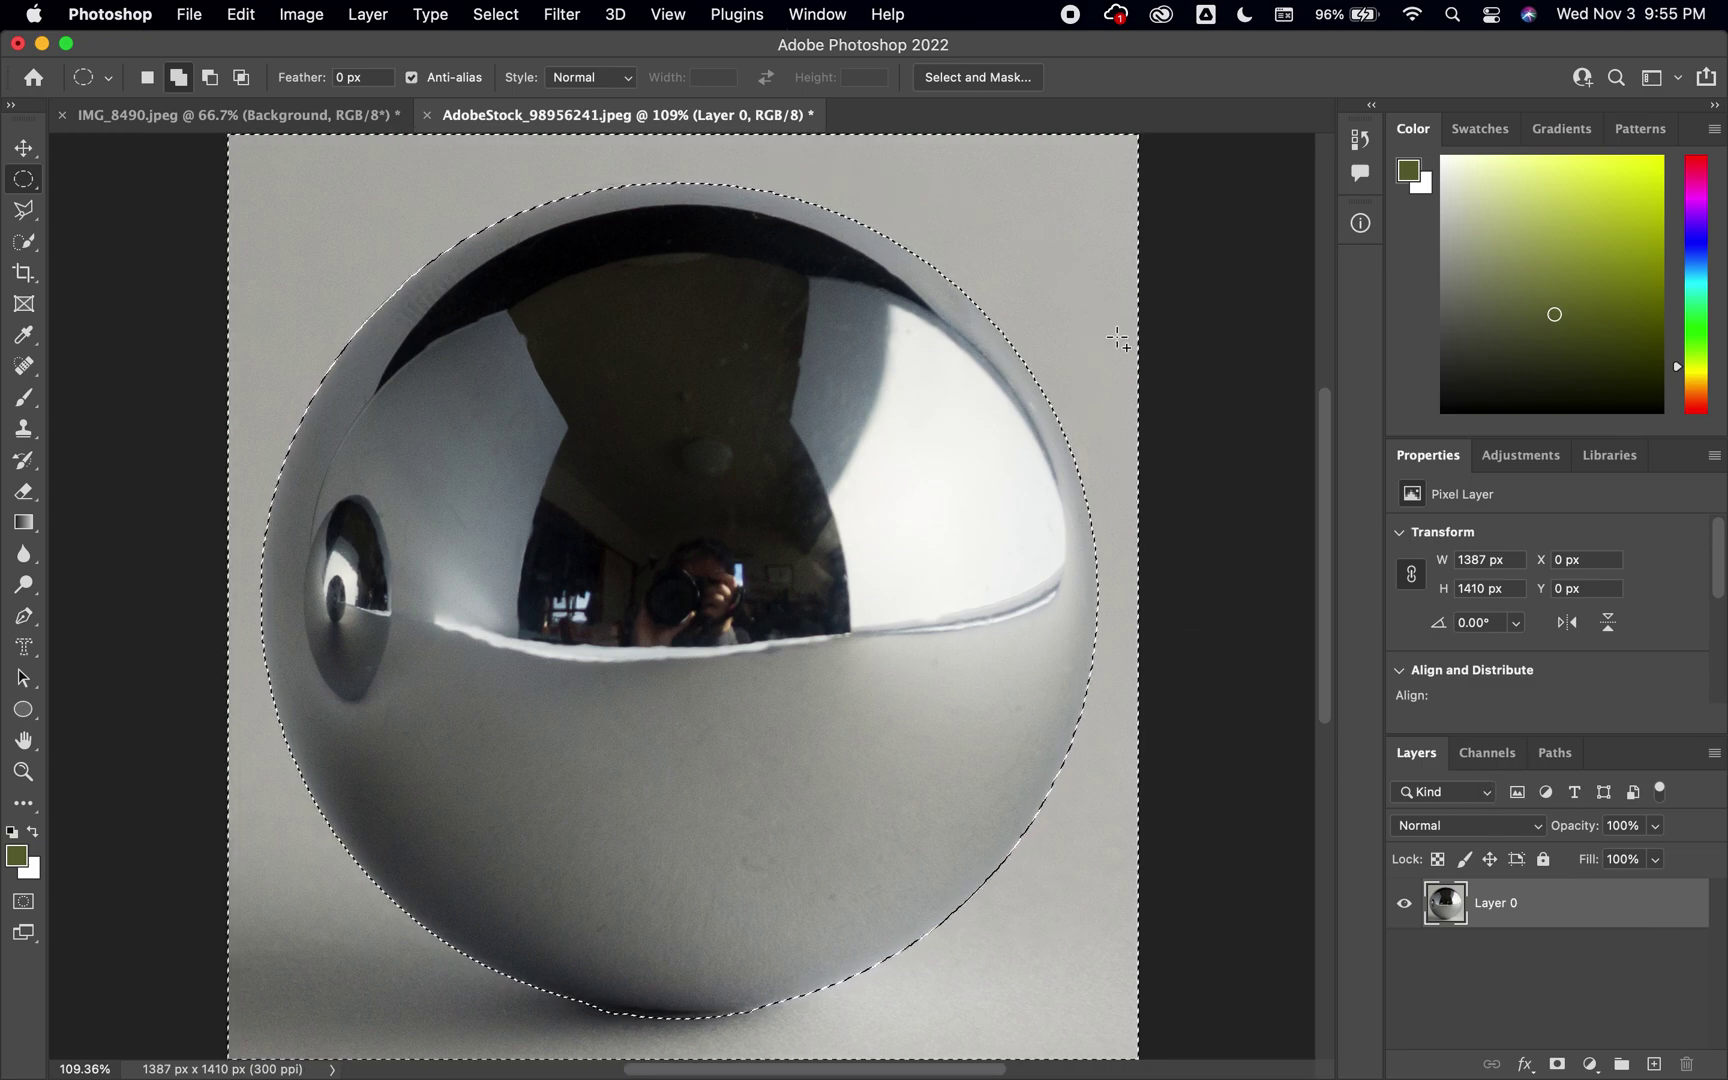
key("Delete")
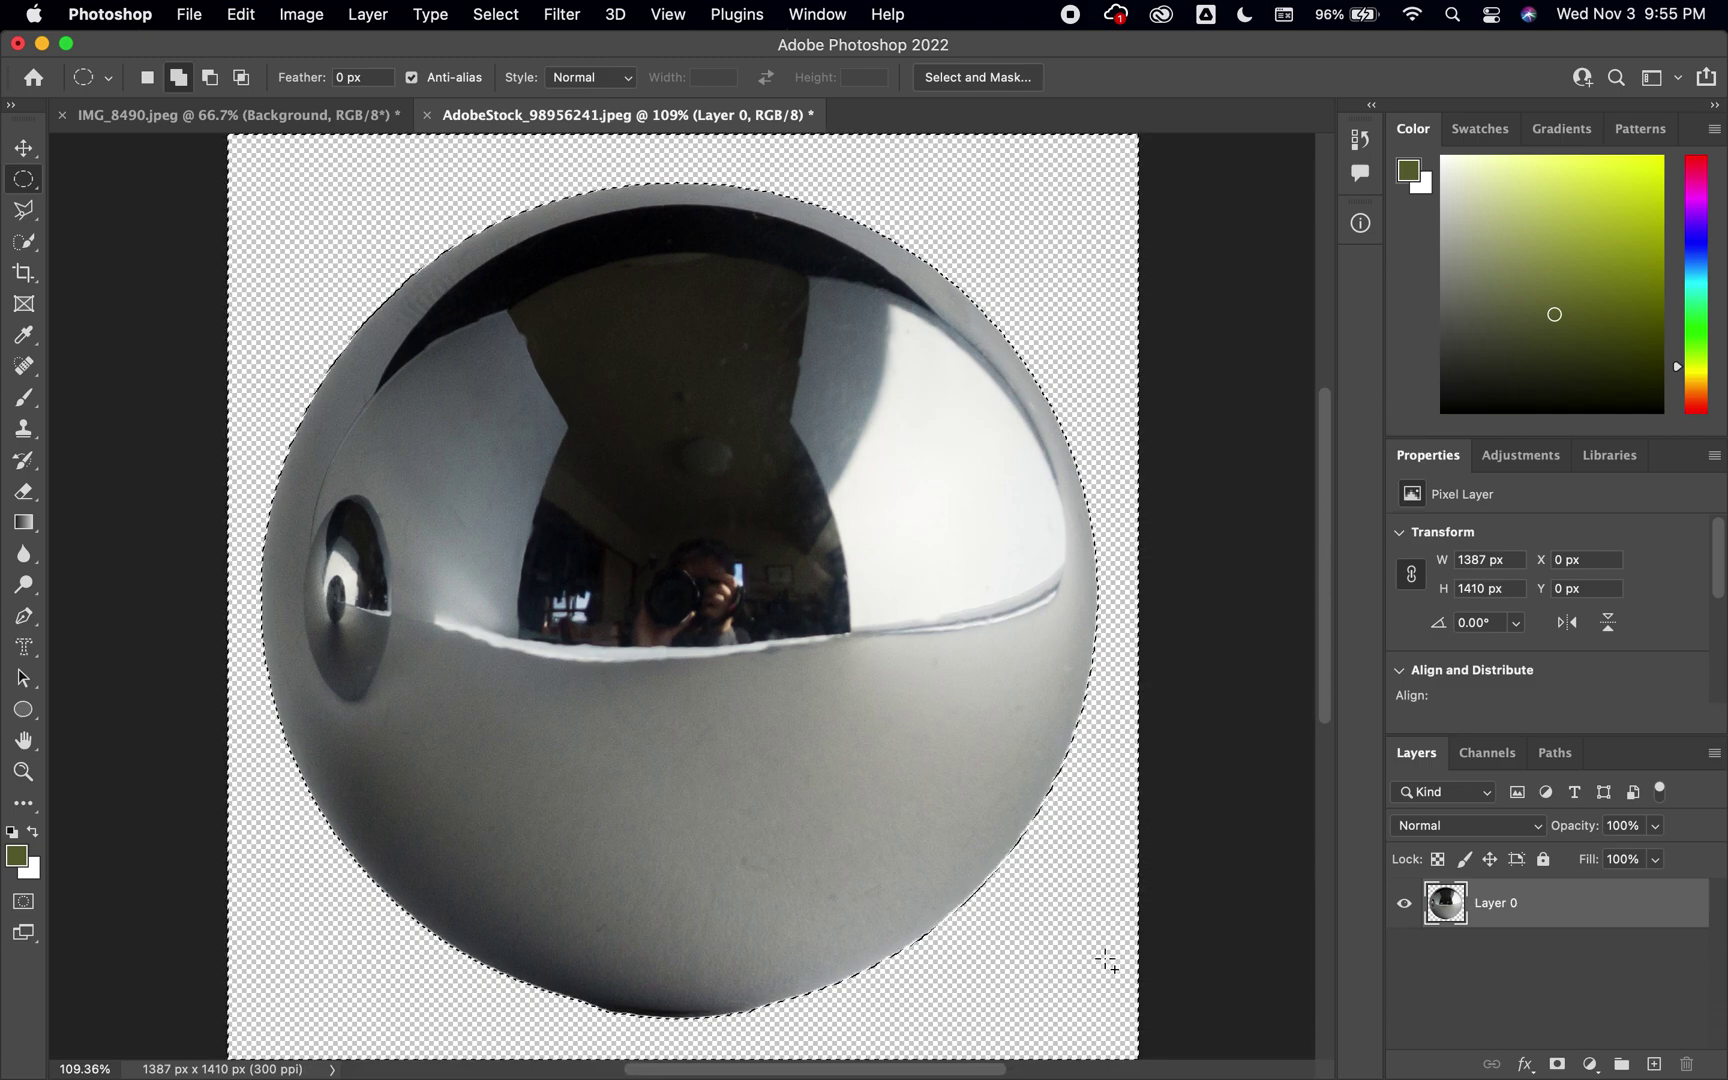
key("super+d")
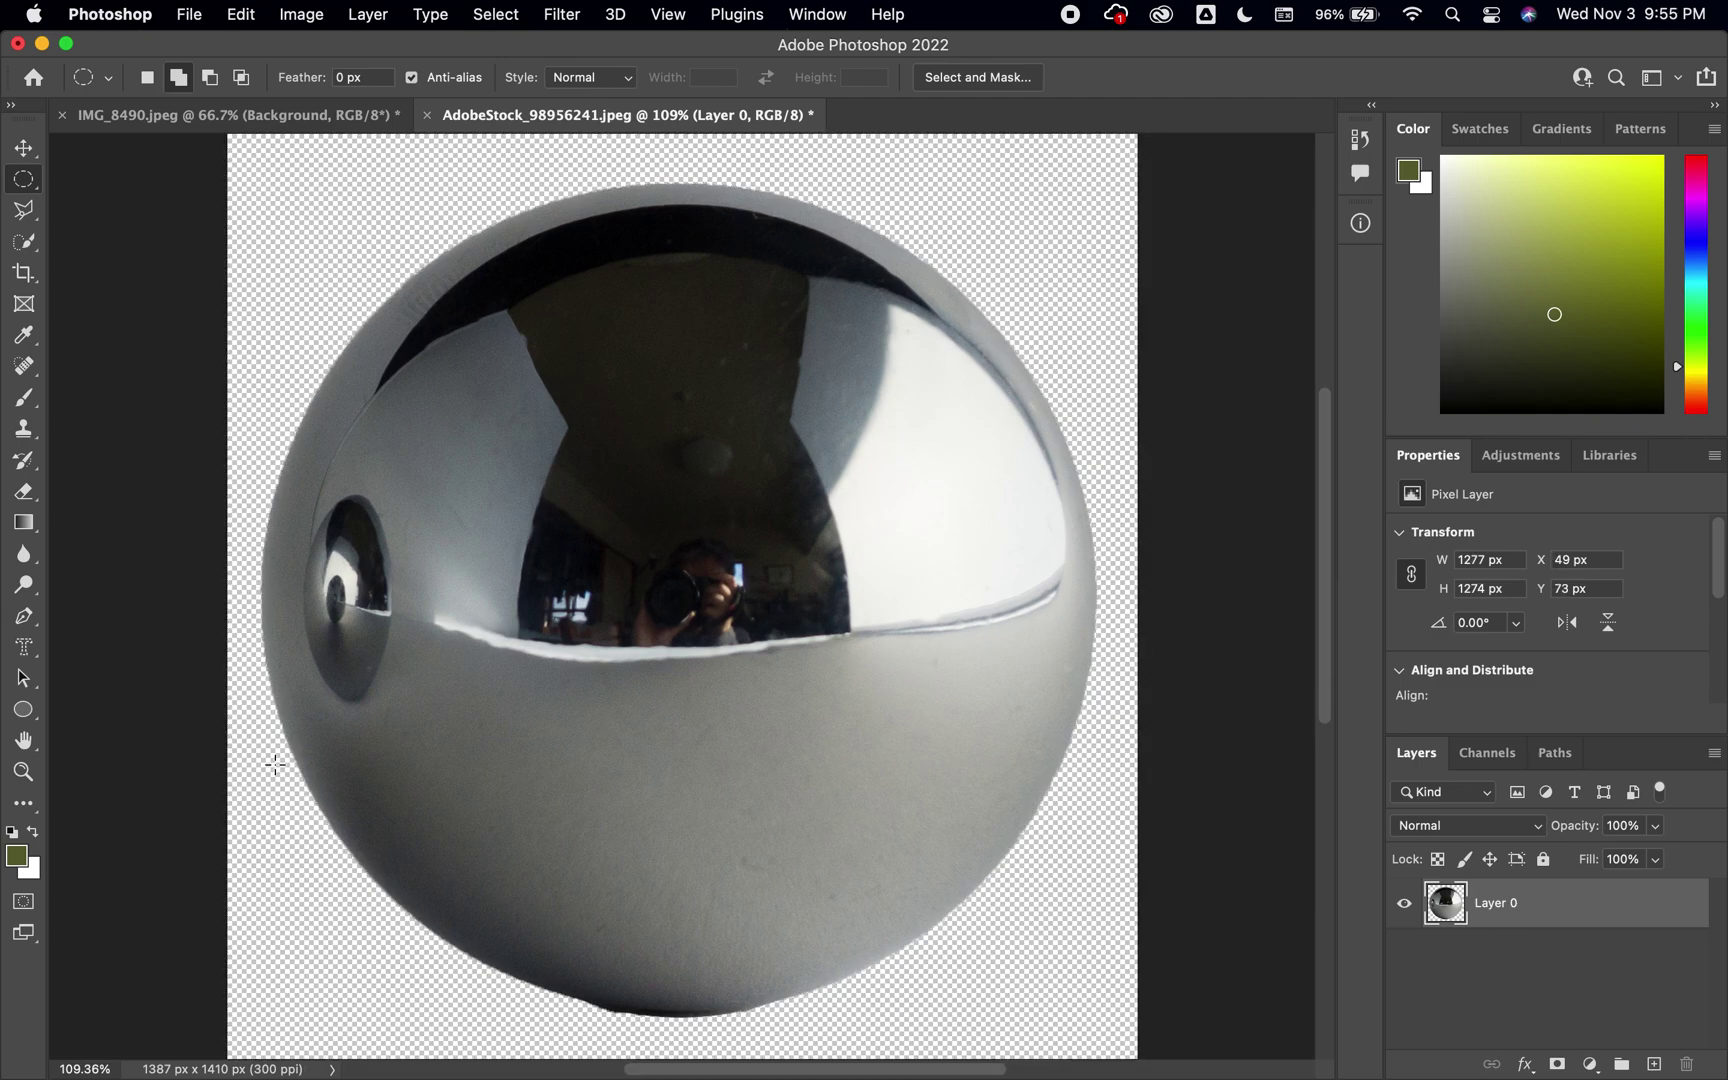
Step: Erase the rough dark fringe along the sphere's bottom edge with a 45 px eraser
key("e")
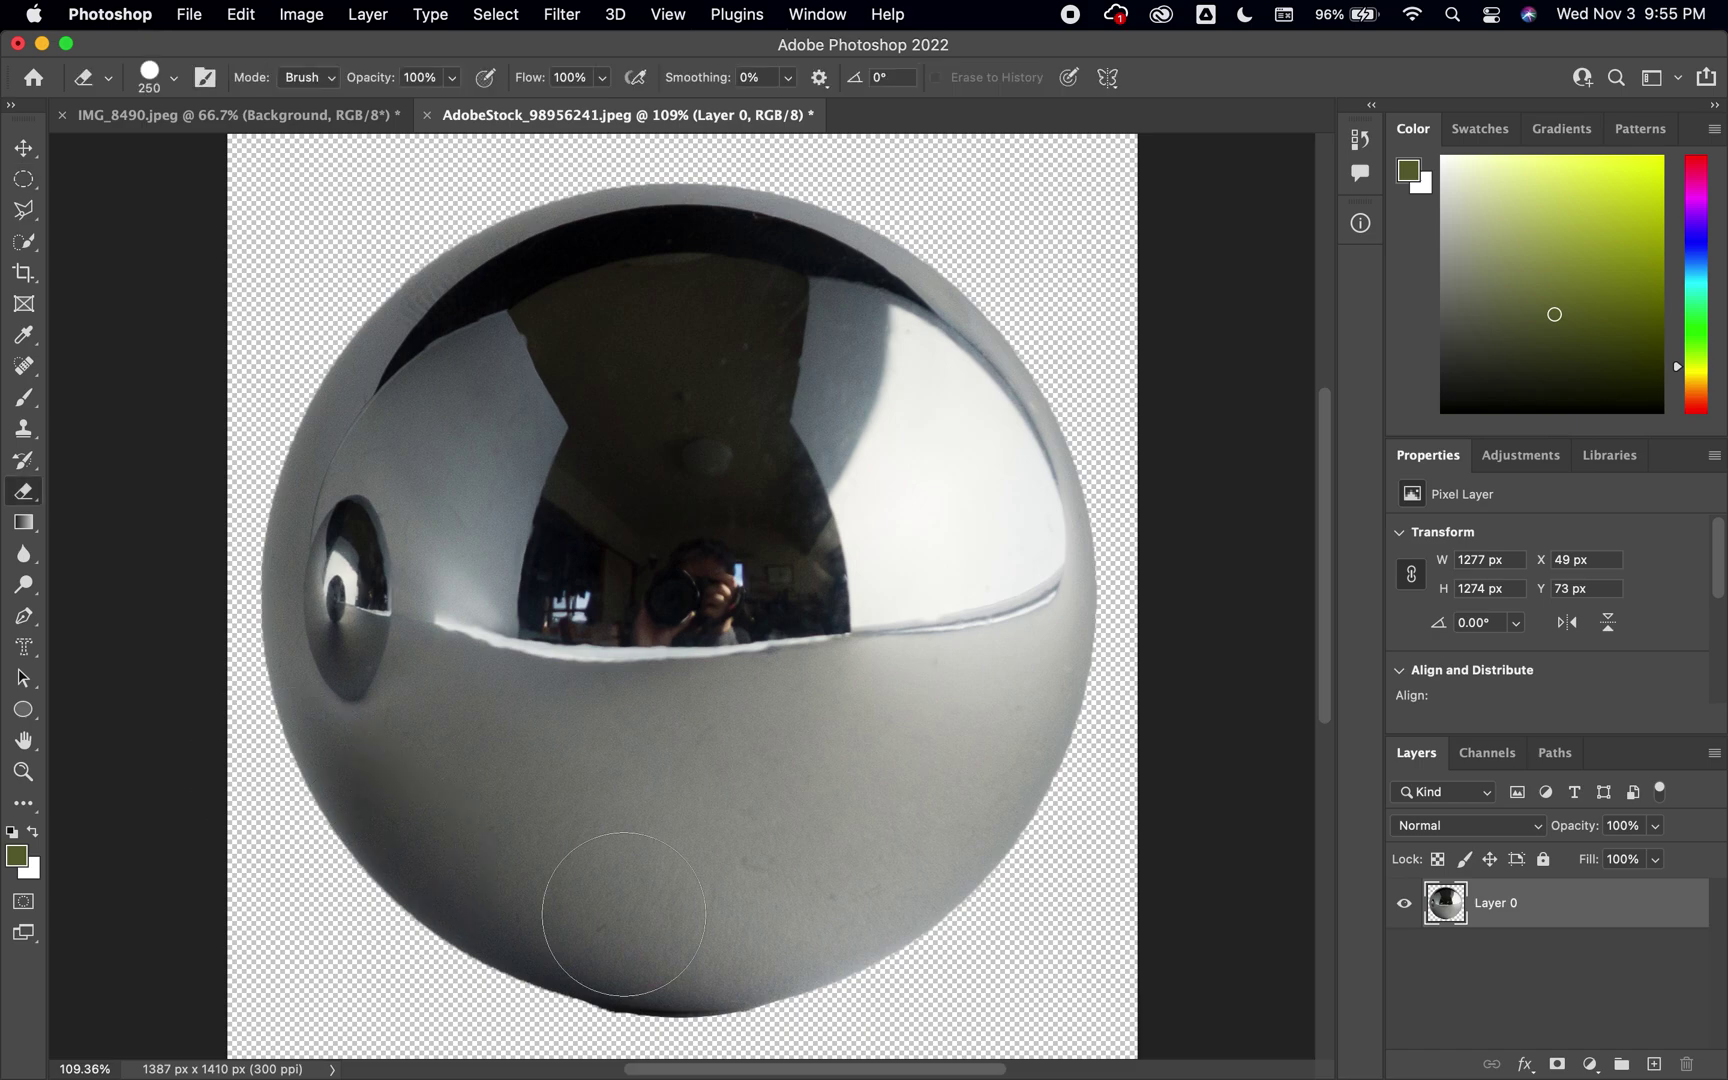
key("bracketleft")
key("bracketleft")
key("bracketleft")
key("super+equal")
key("super+equal")
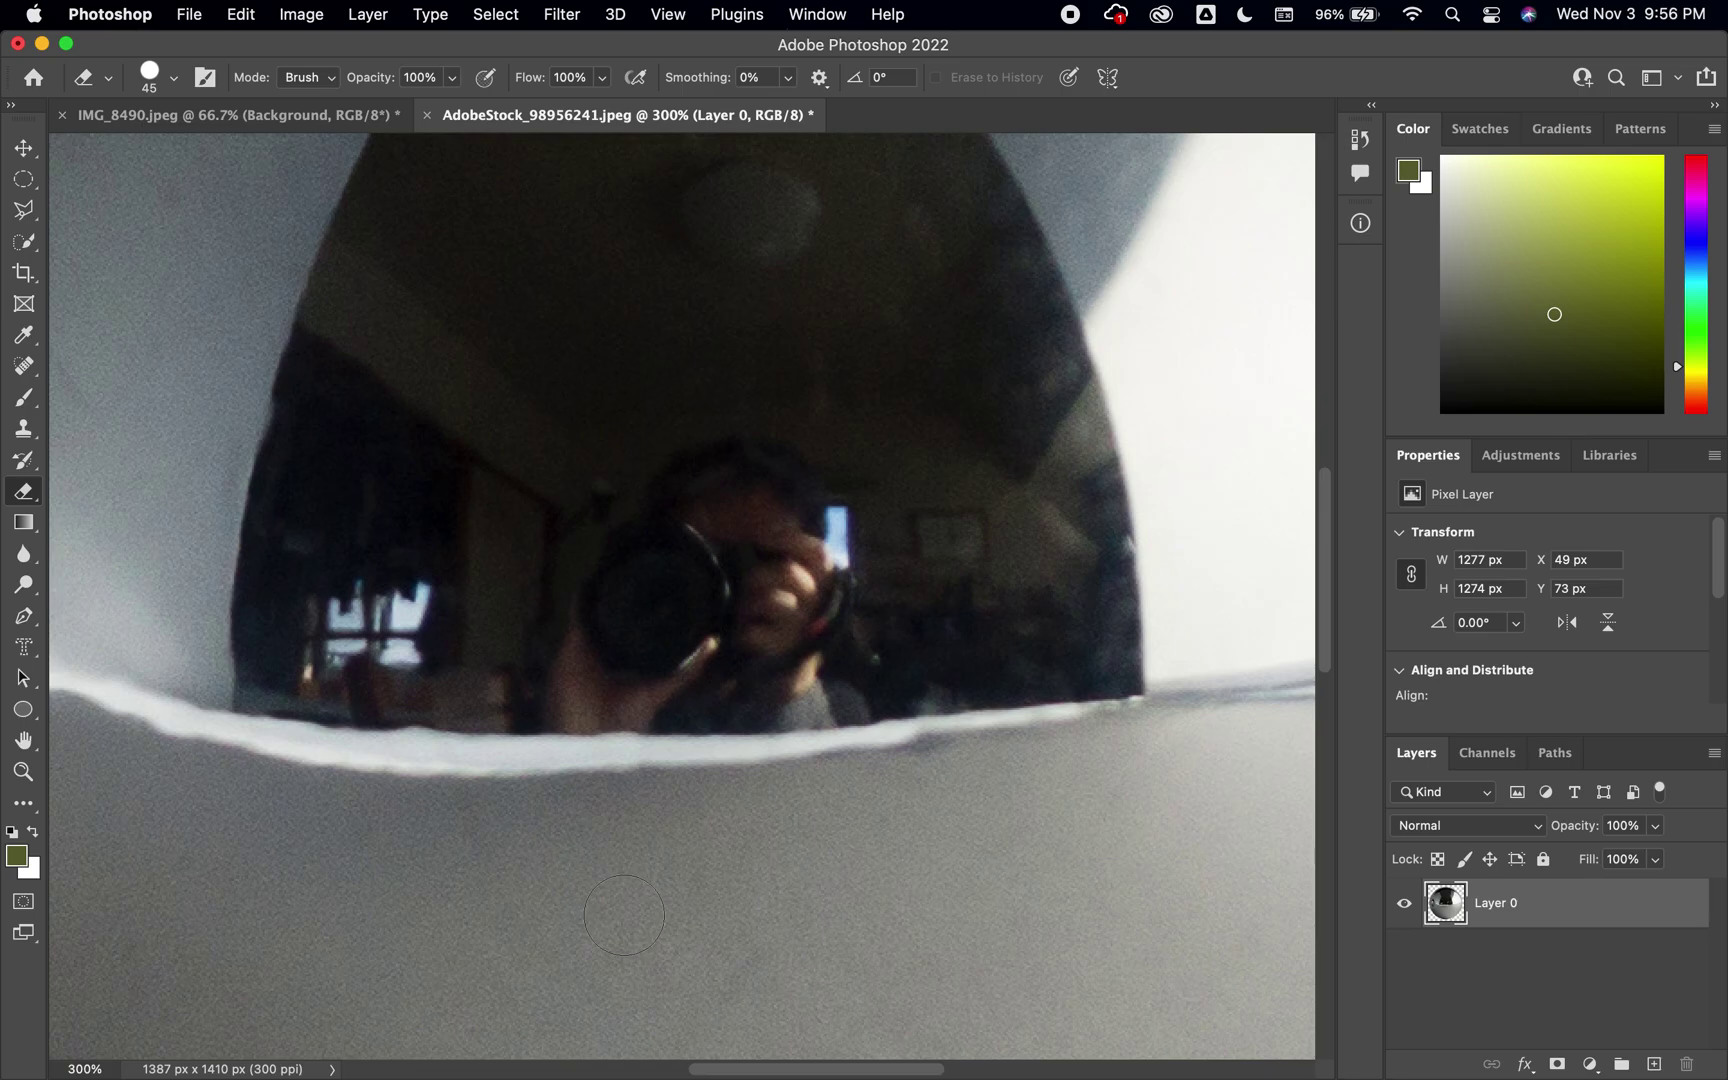
scroll(705, 854, "down", 10)
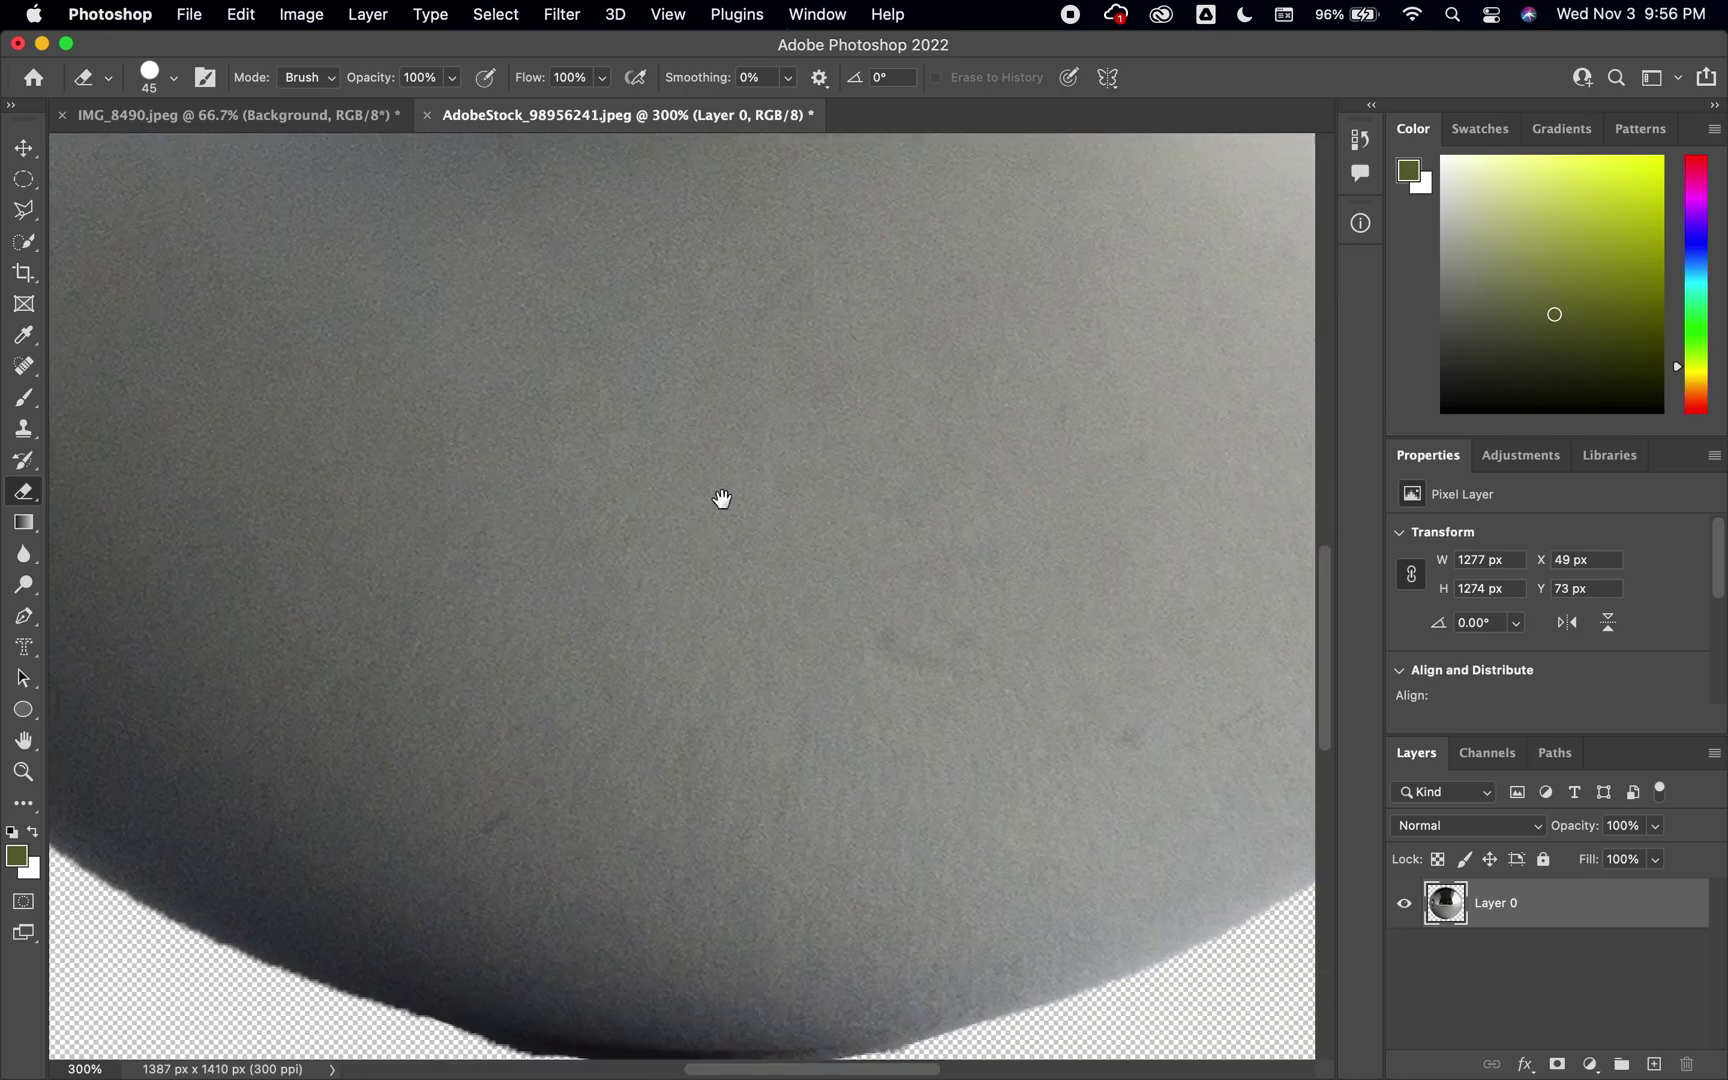
mouse_move(486, 713)
left_mouse_down()
mouse_move(591, 734)
mouse_move(504, 713)
mouse_move(582, 724)
left_mouse_up()
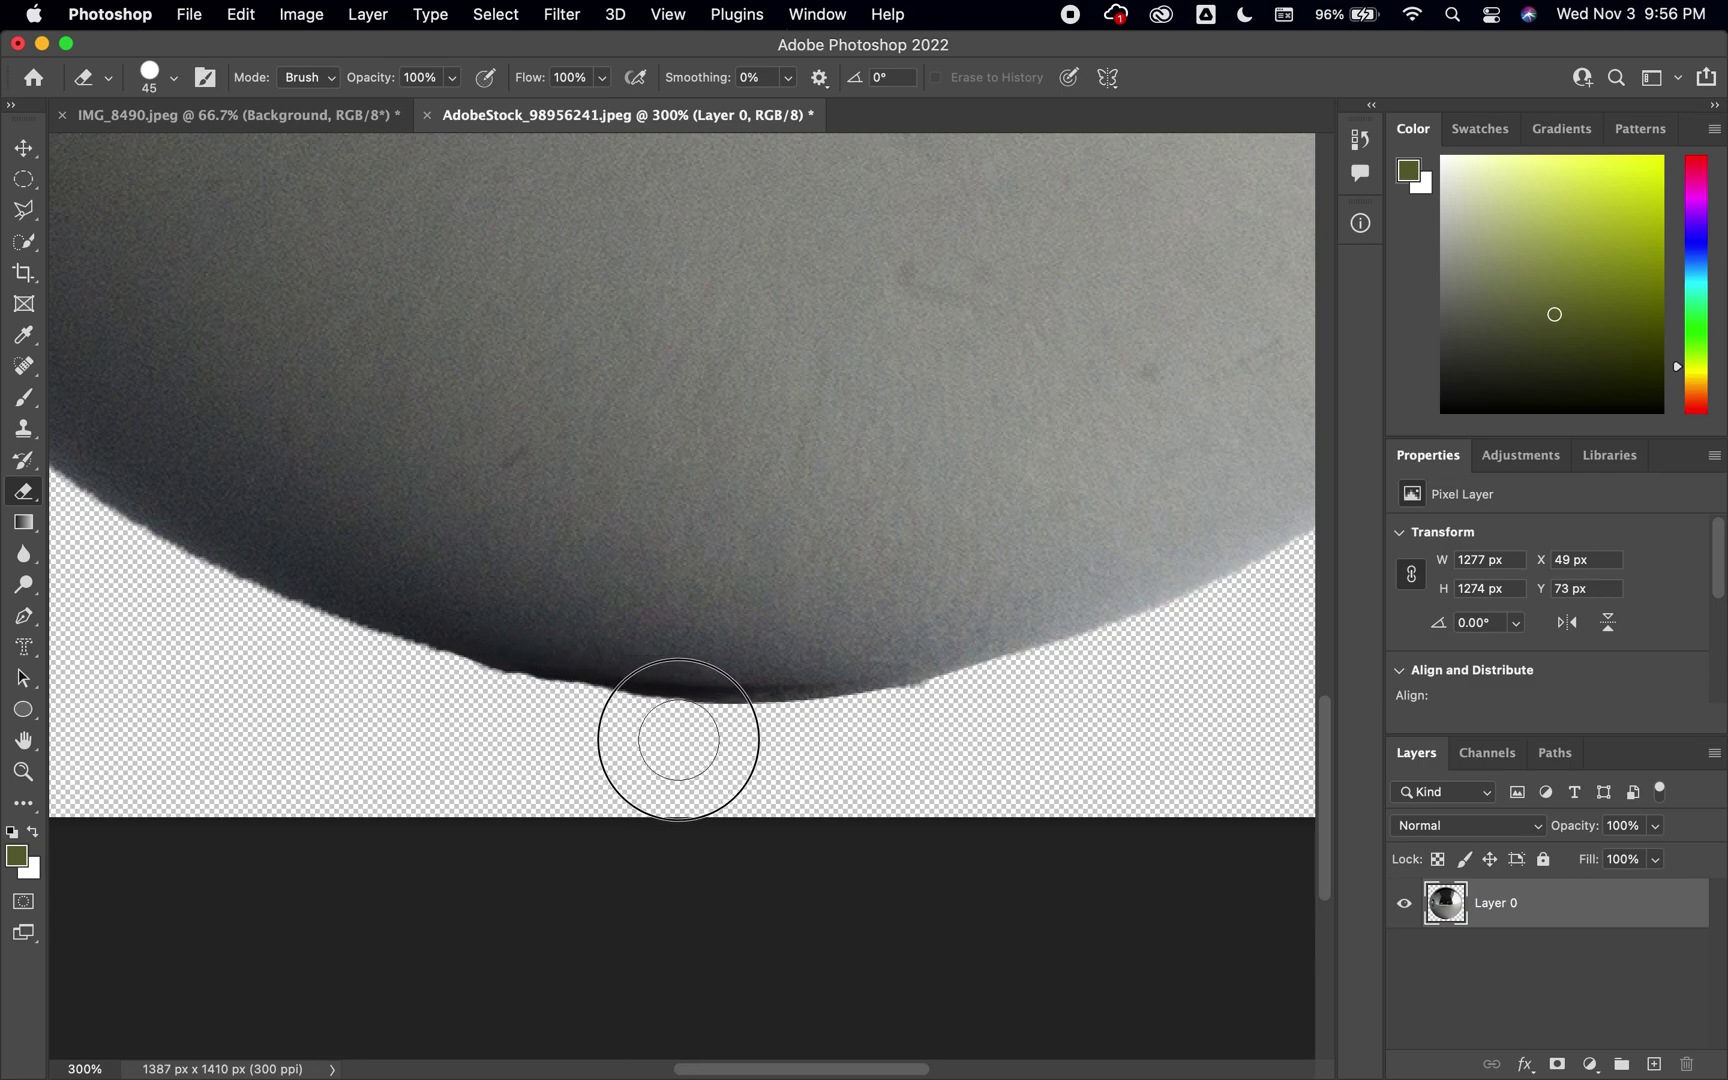
left_click_drag(767, 745, 526, 736)
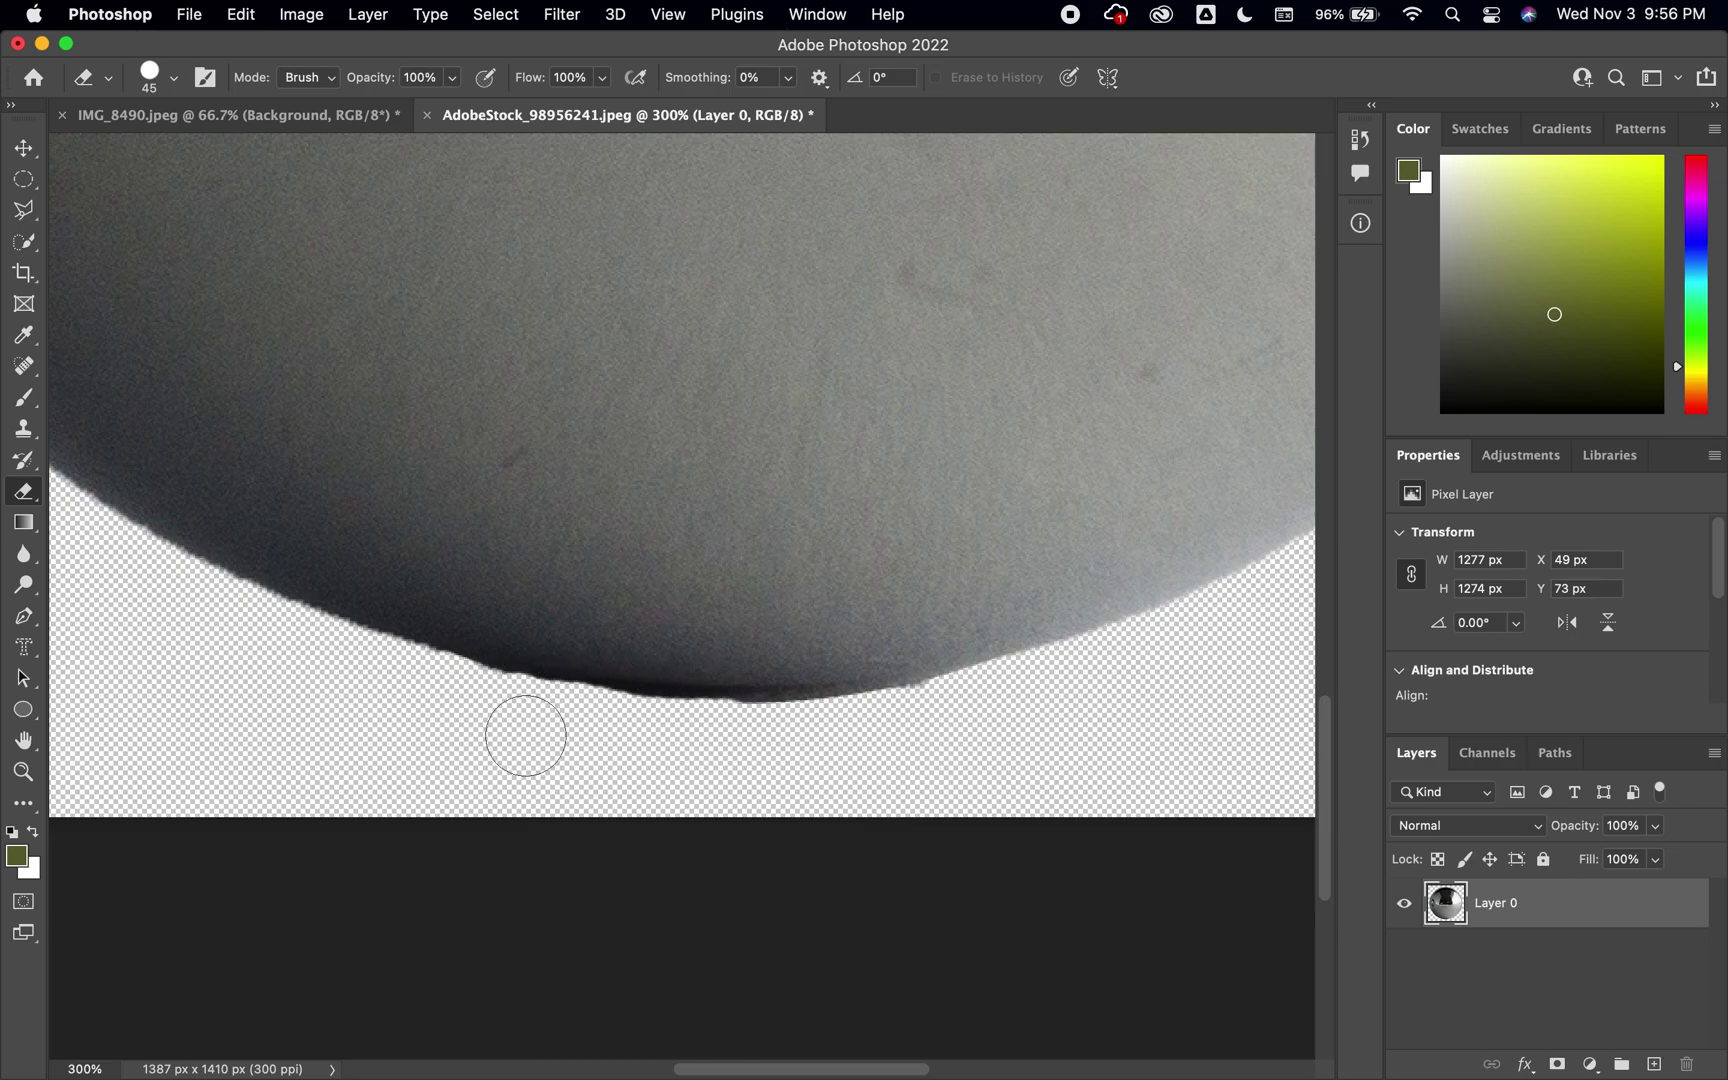
key("super+0")
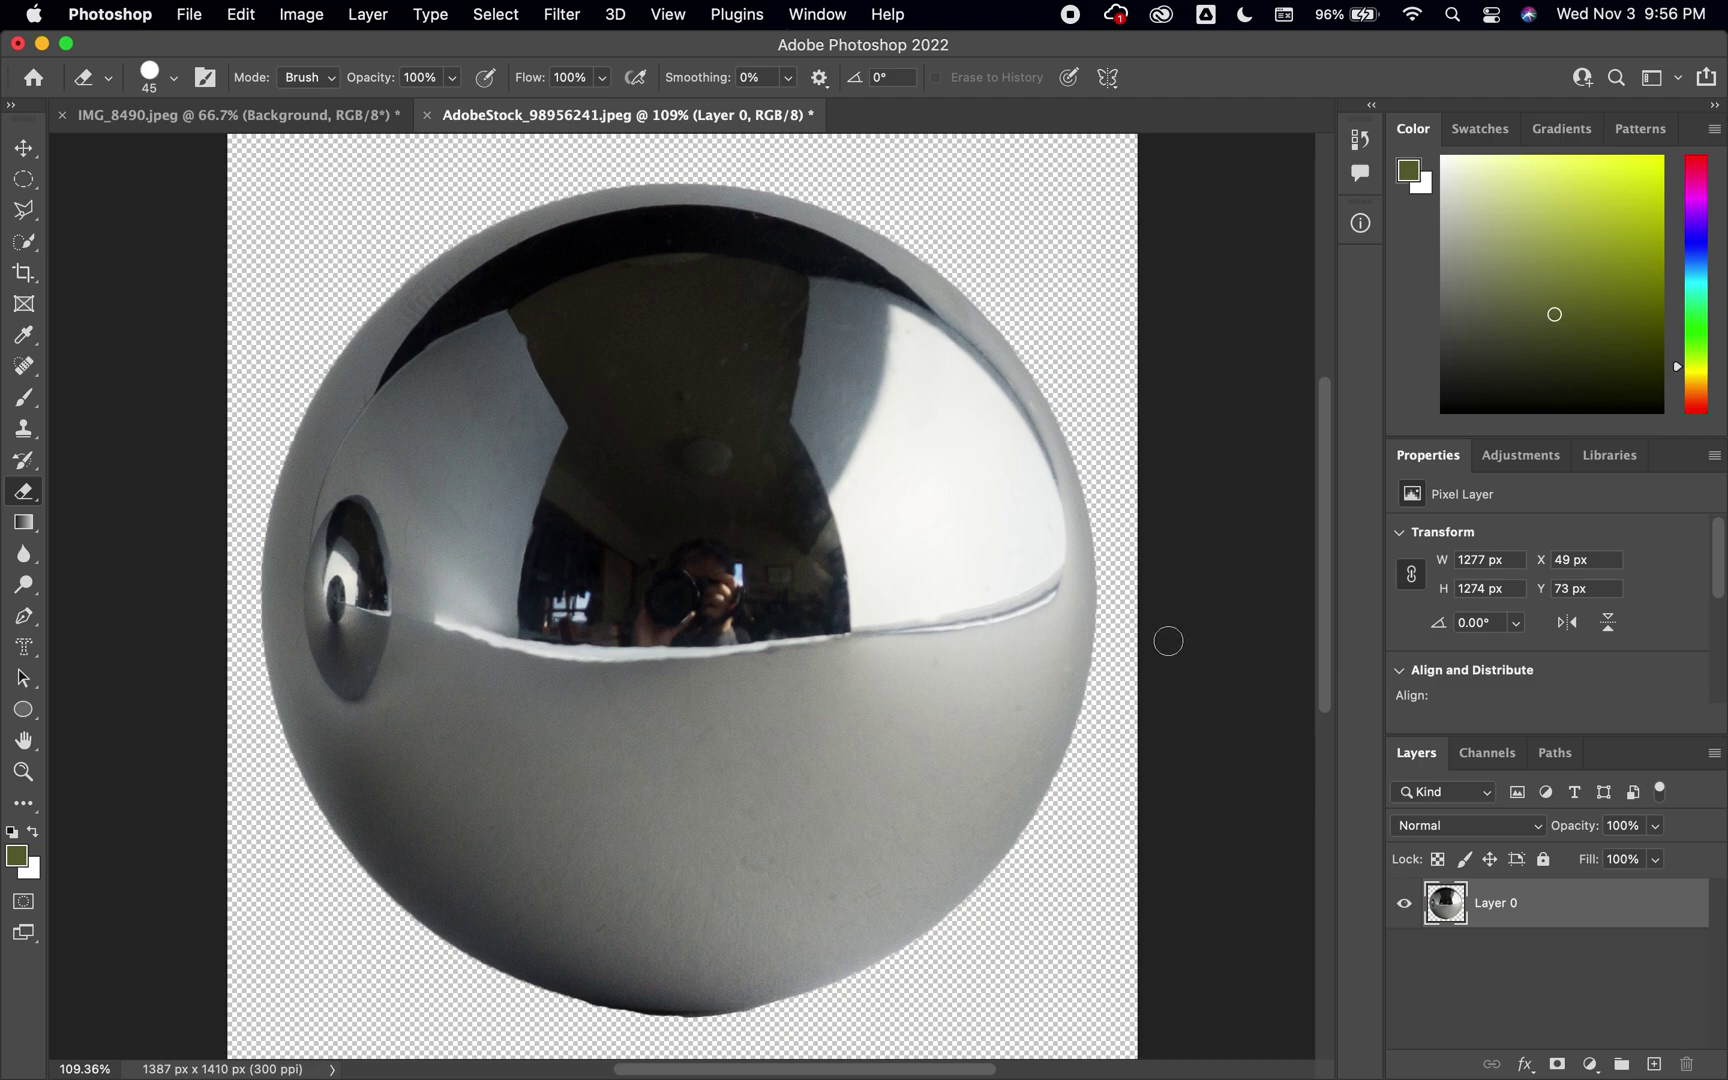
Step: Save the cut-out sphere as AdobeStock_98956241.psd in the Scrapbook Files folder in Photoshop format and close it
left_click(188, 15)
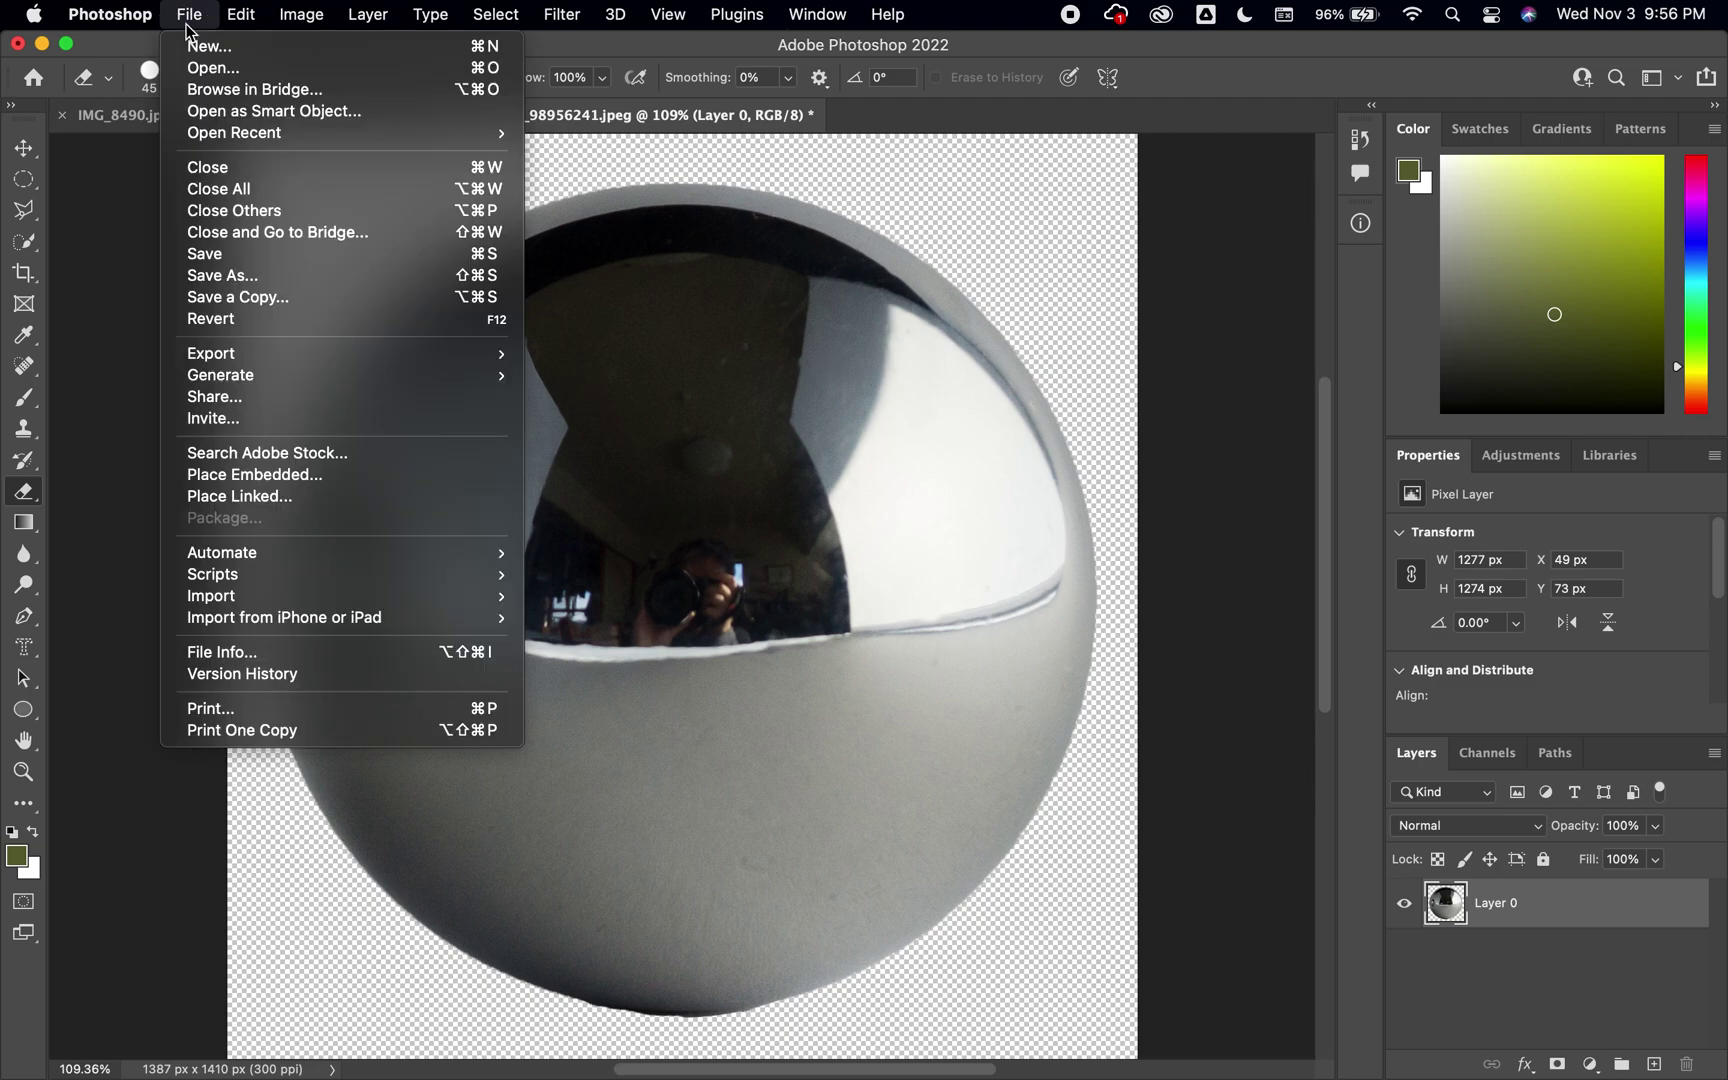
left_click(228, 254)
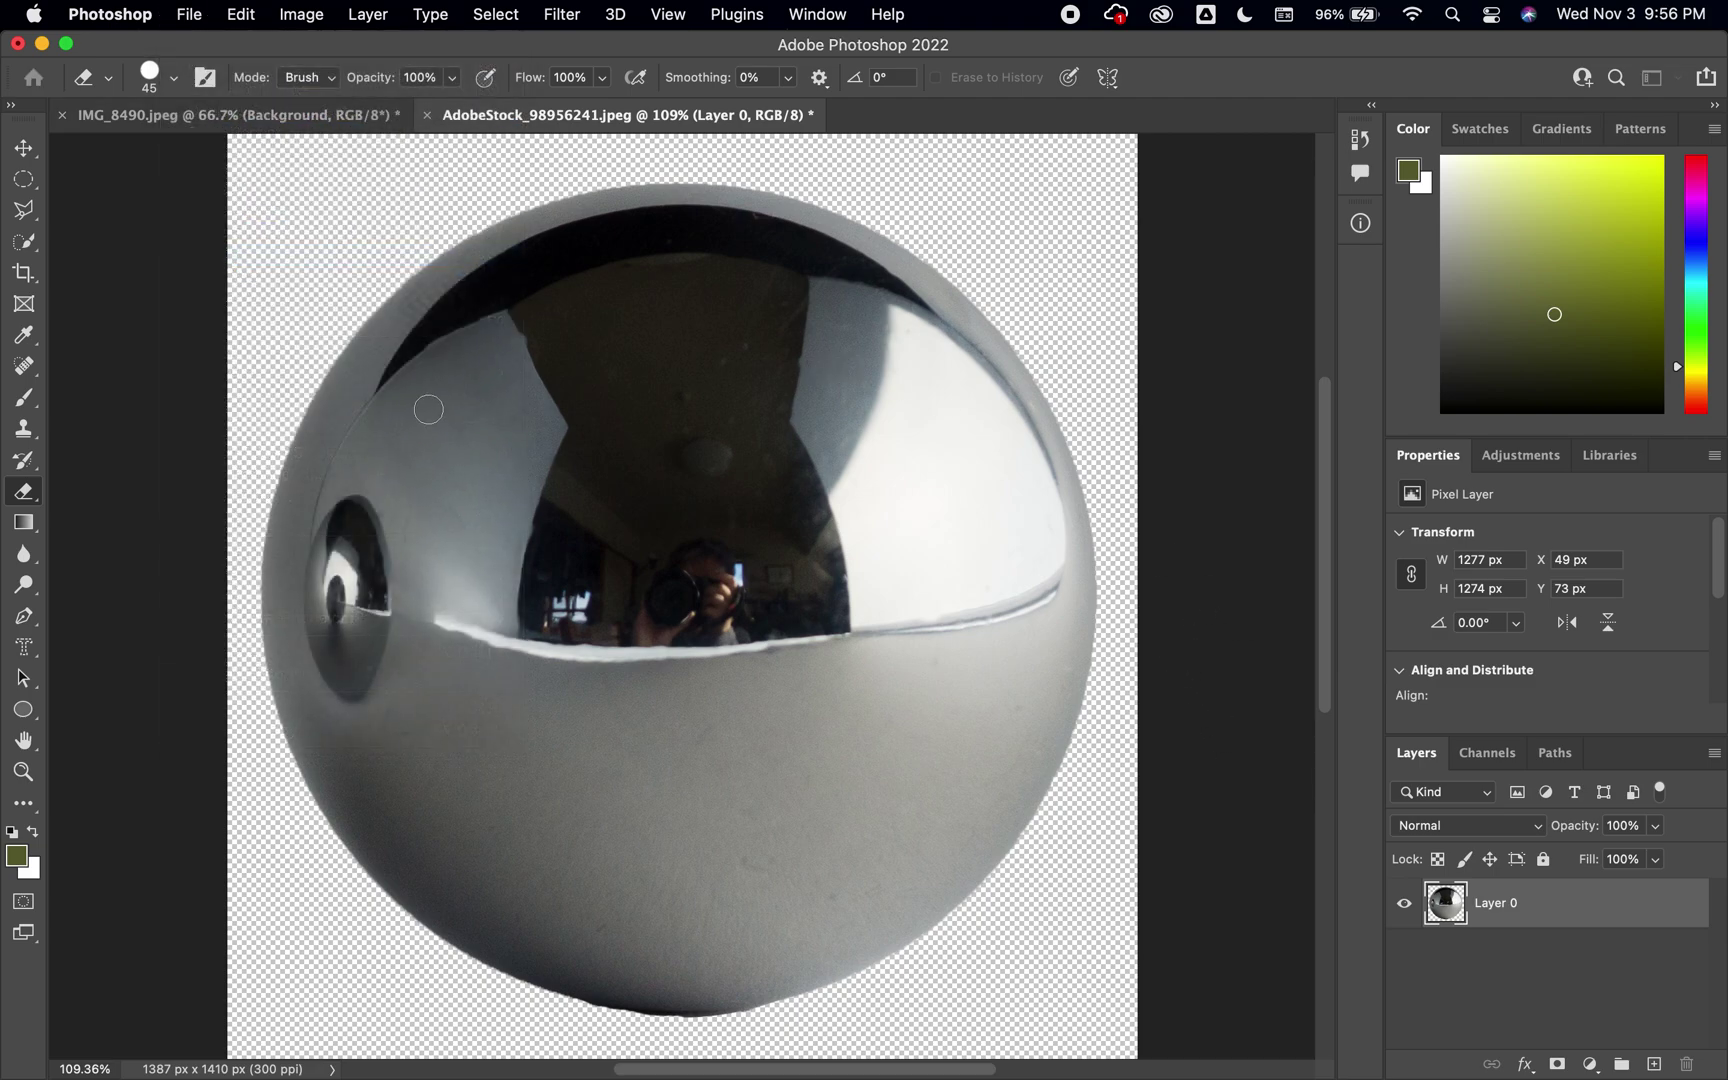
left_click(997, 777)
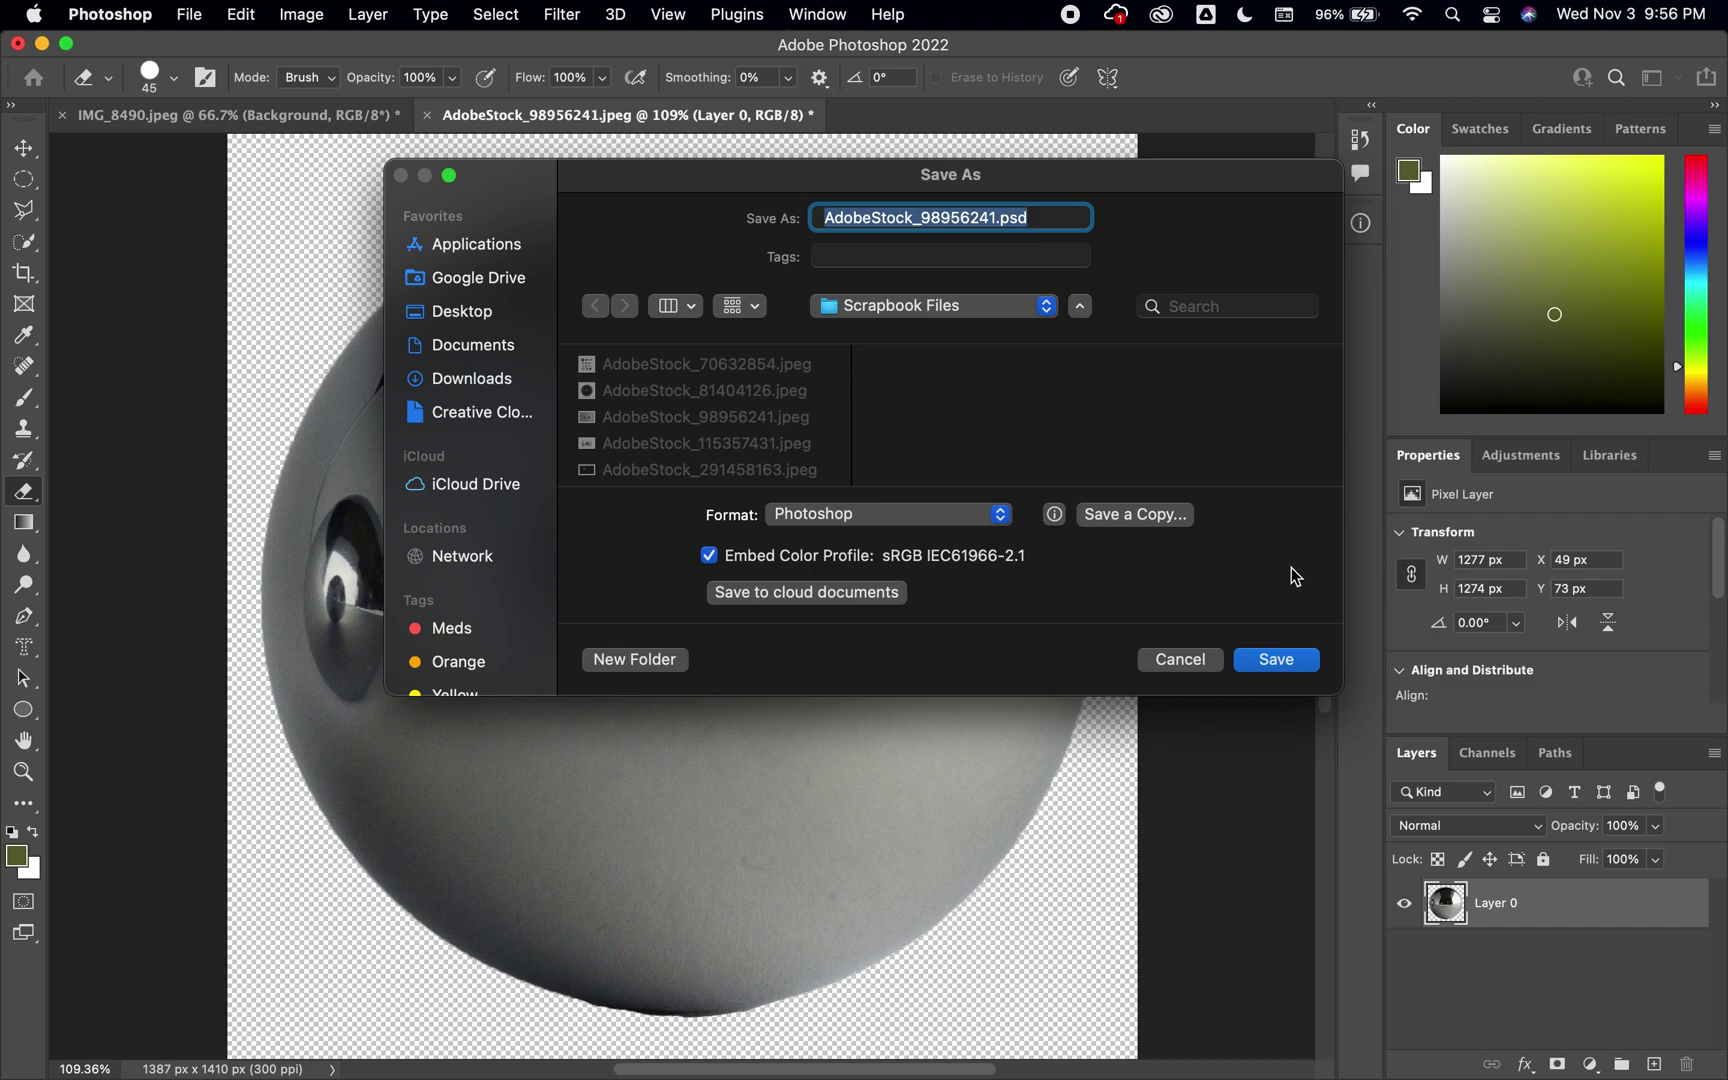
left_click(1300, 667)
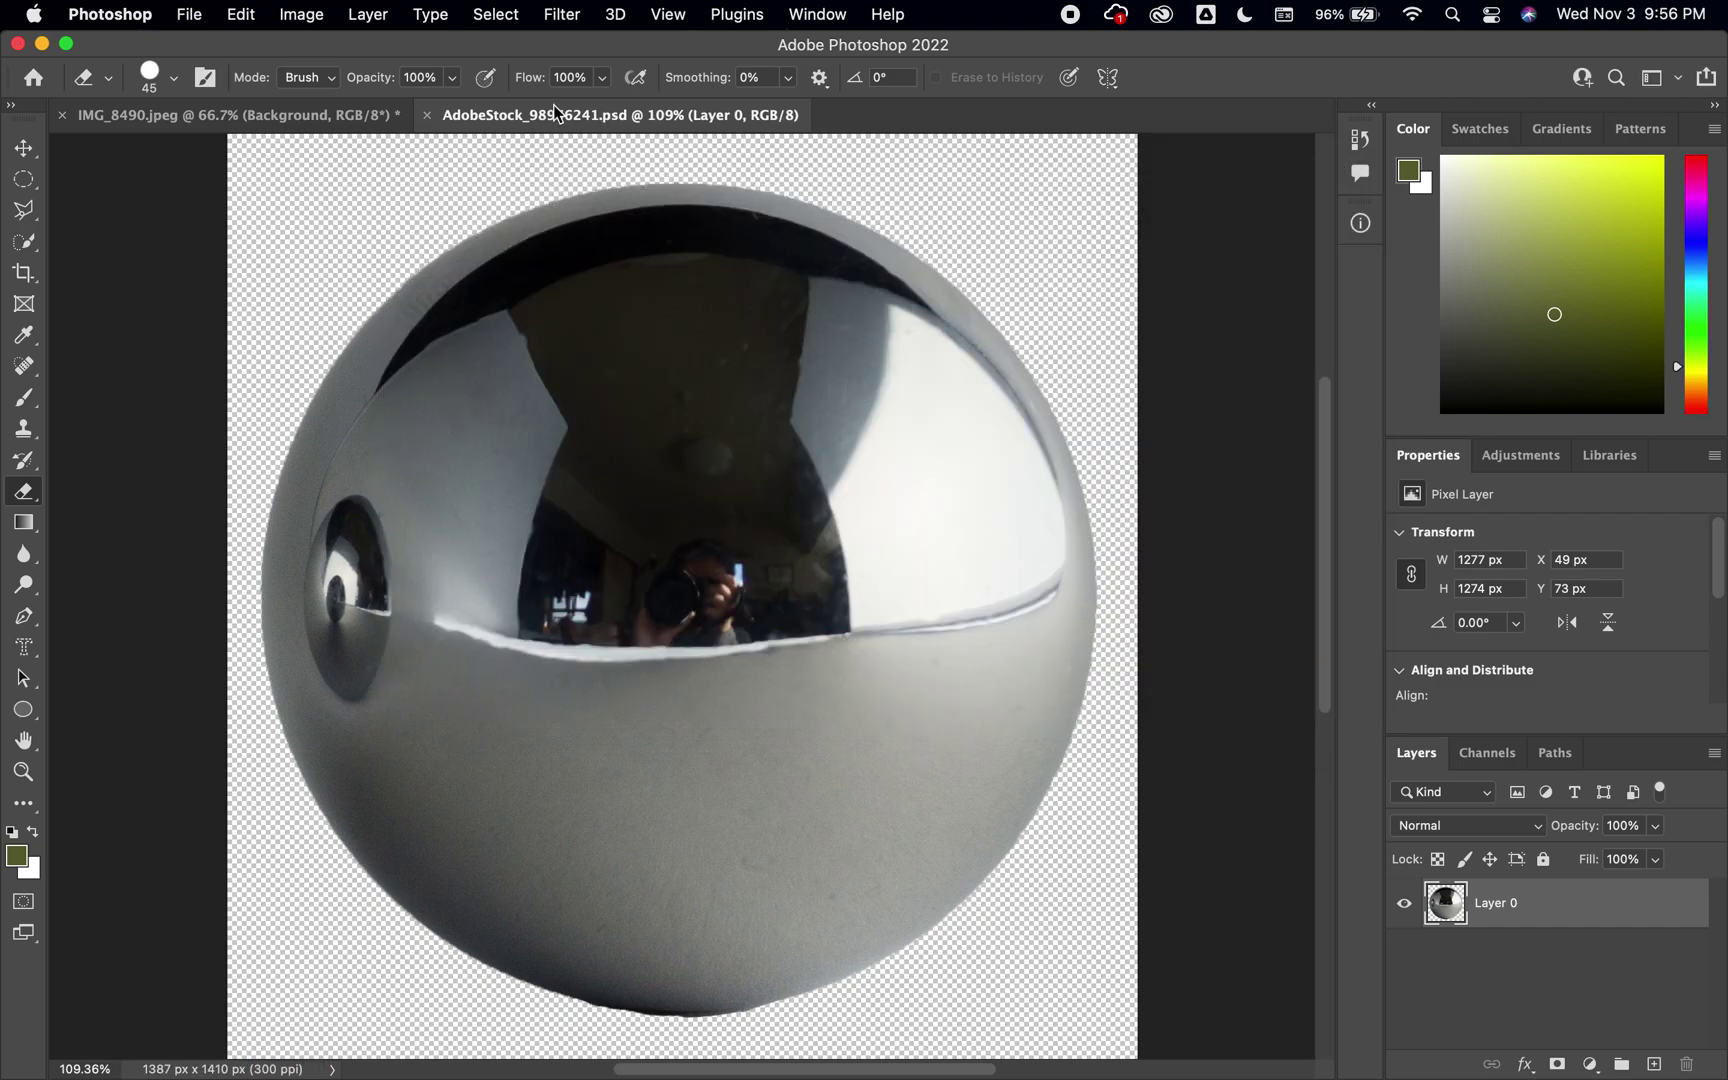
left_click(431, 113)
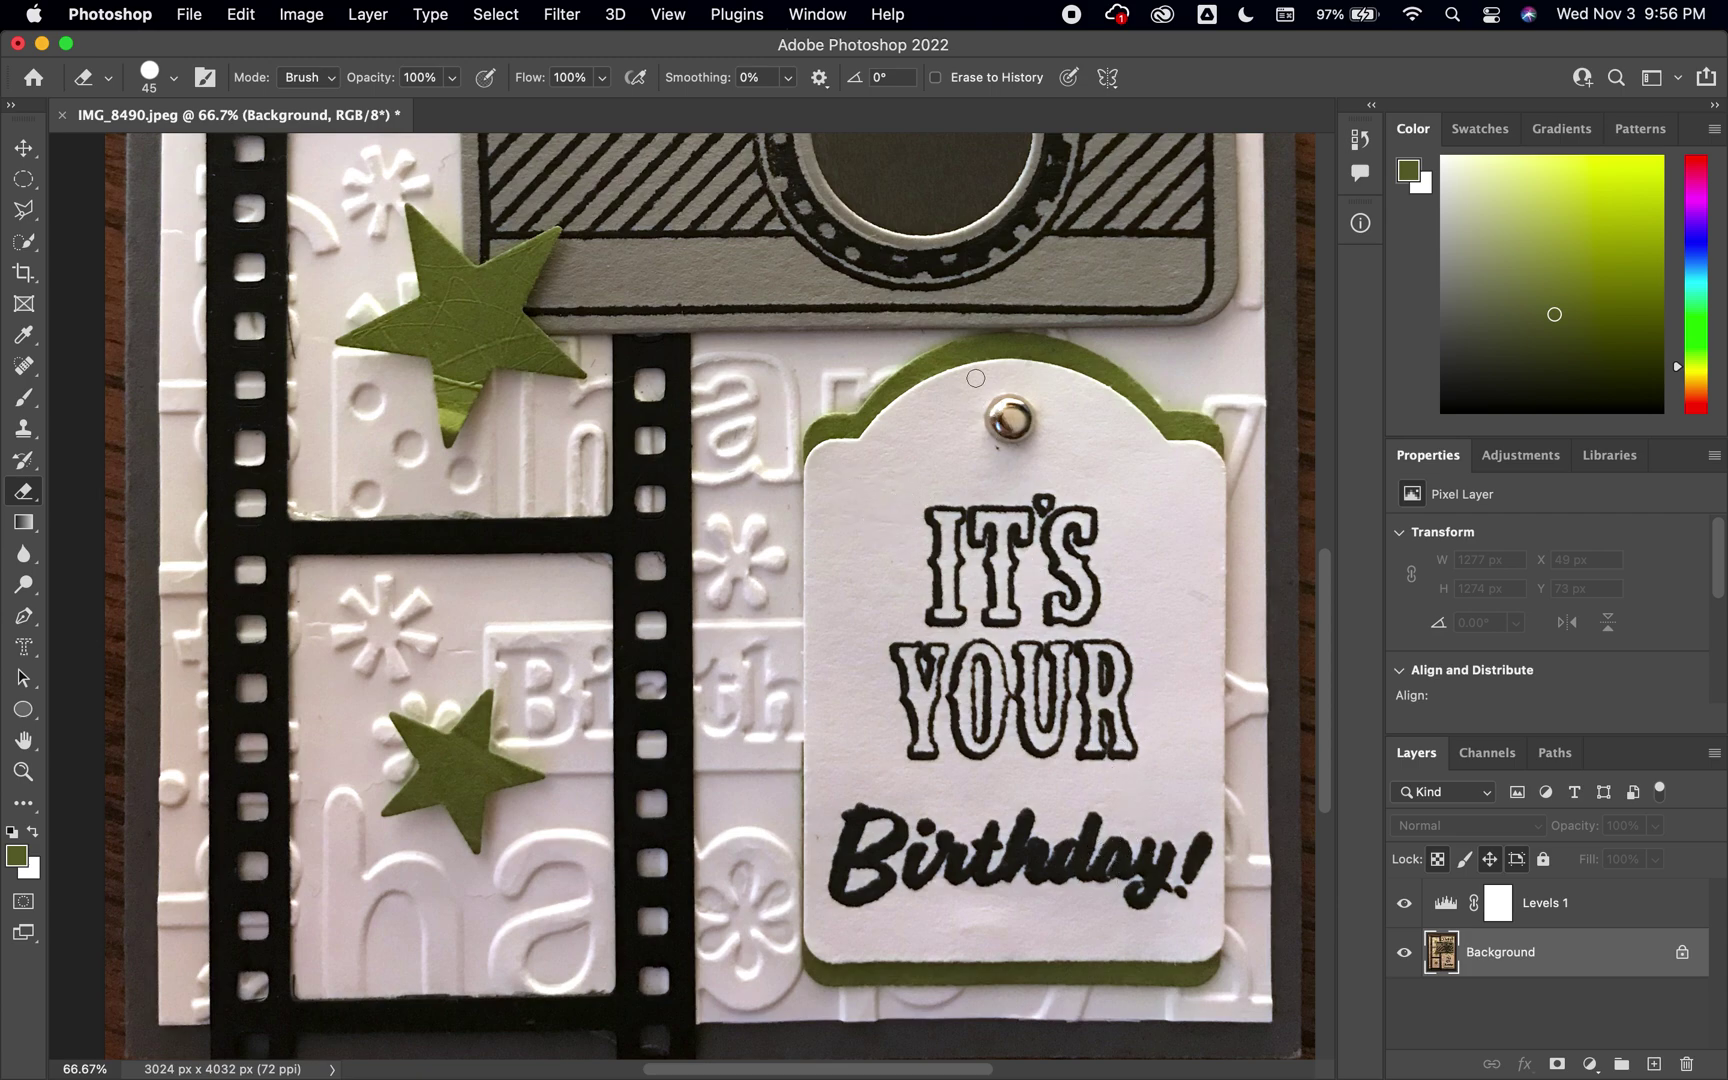
Step: Look over the files in the Scrapbook Files folder without opening any, and view the whole reference card
left_click(190, 16)
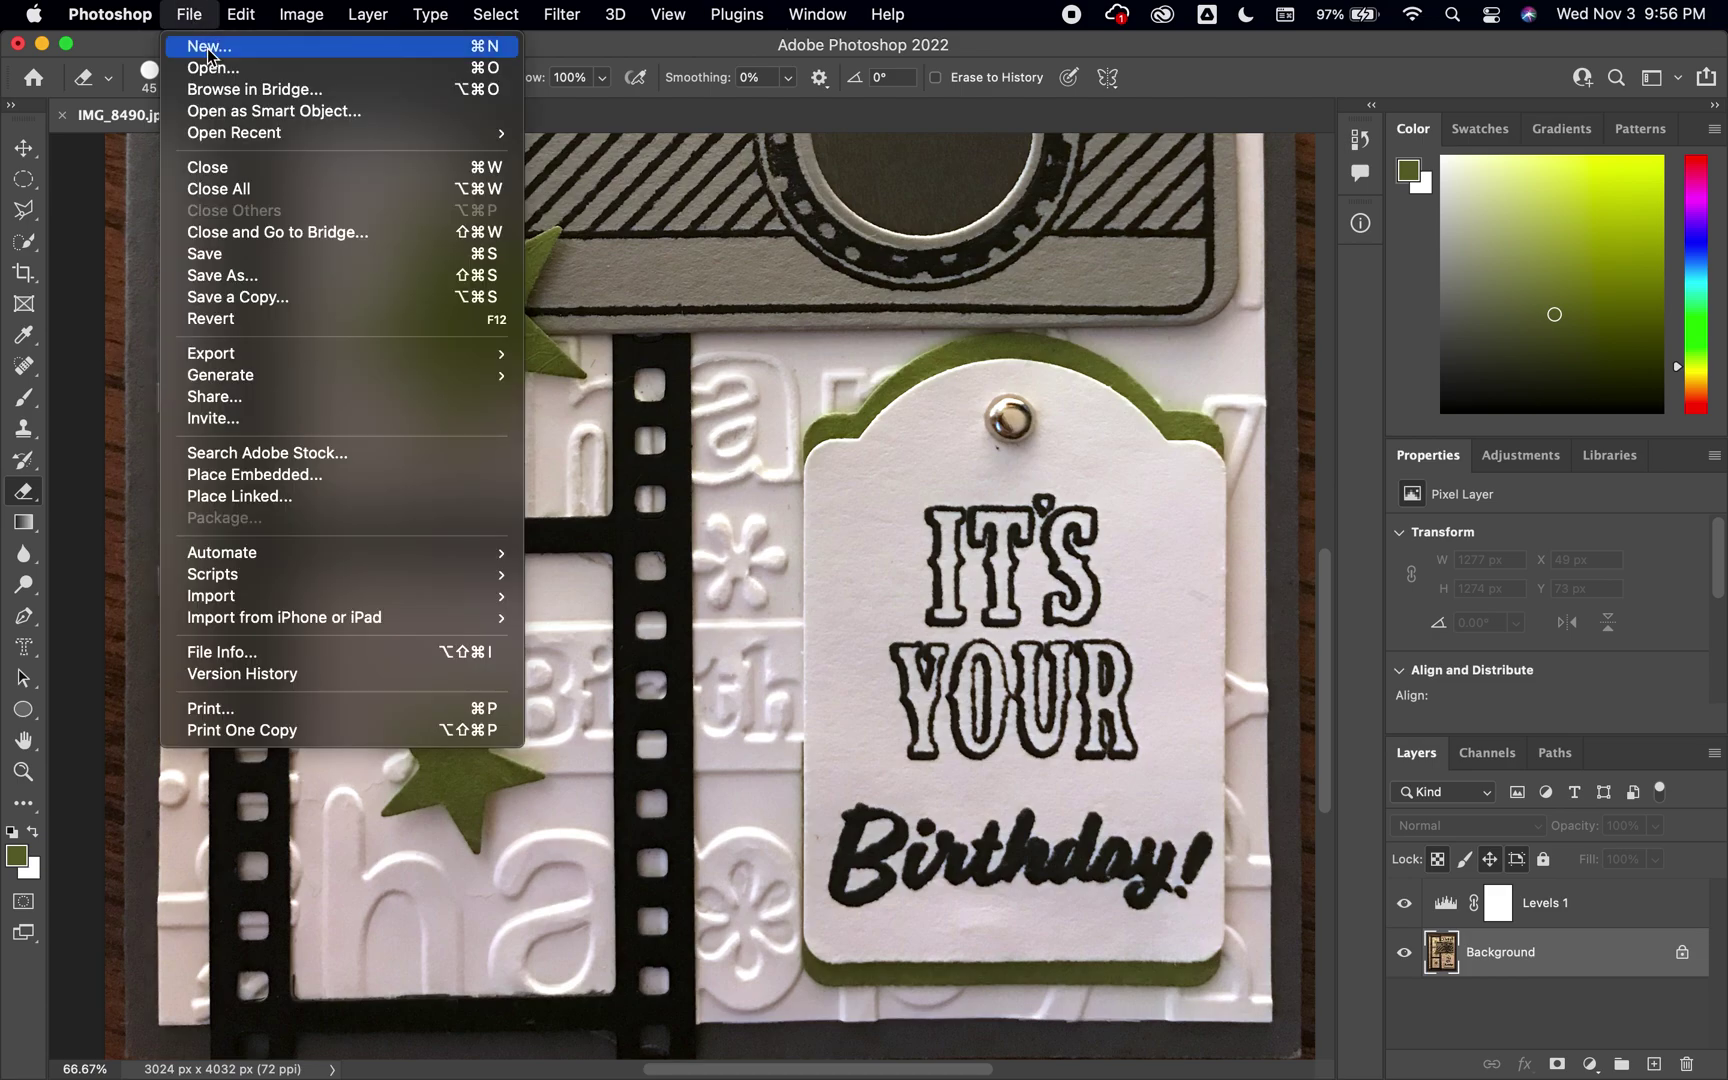
left_click(236, 70)
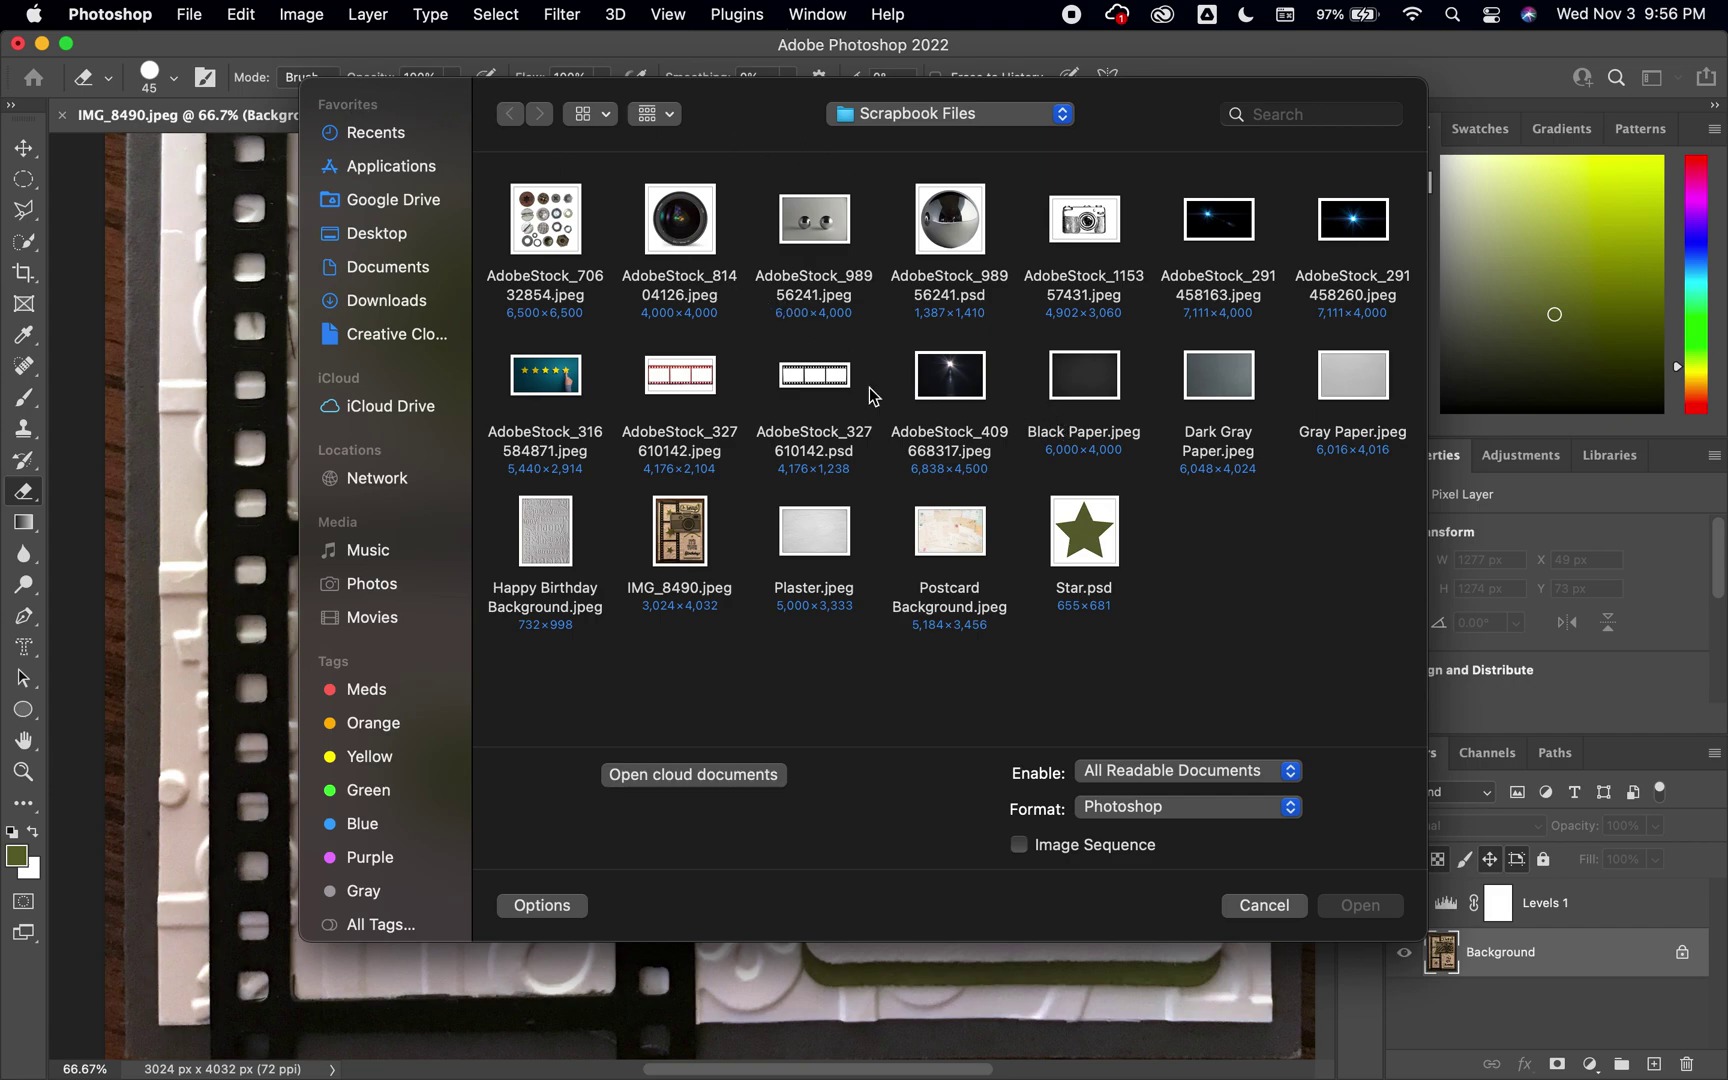
left_click(1276, 913)
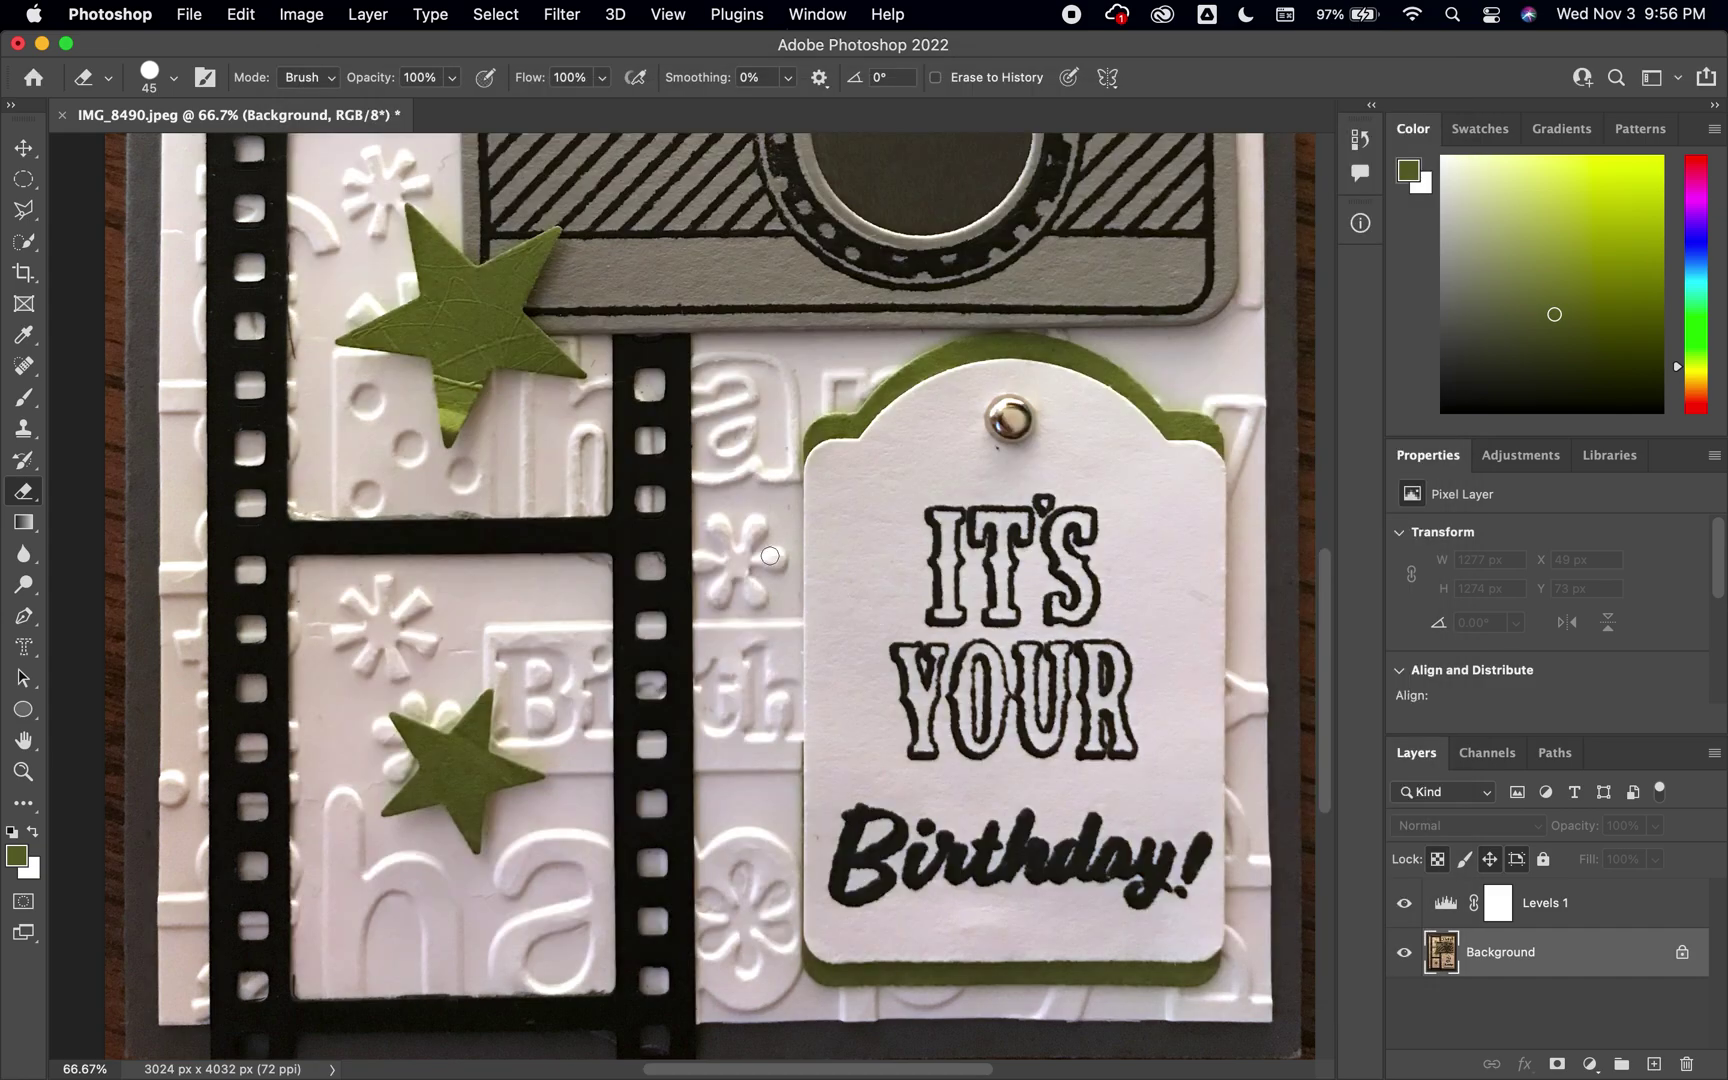
key("super+minus")
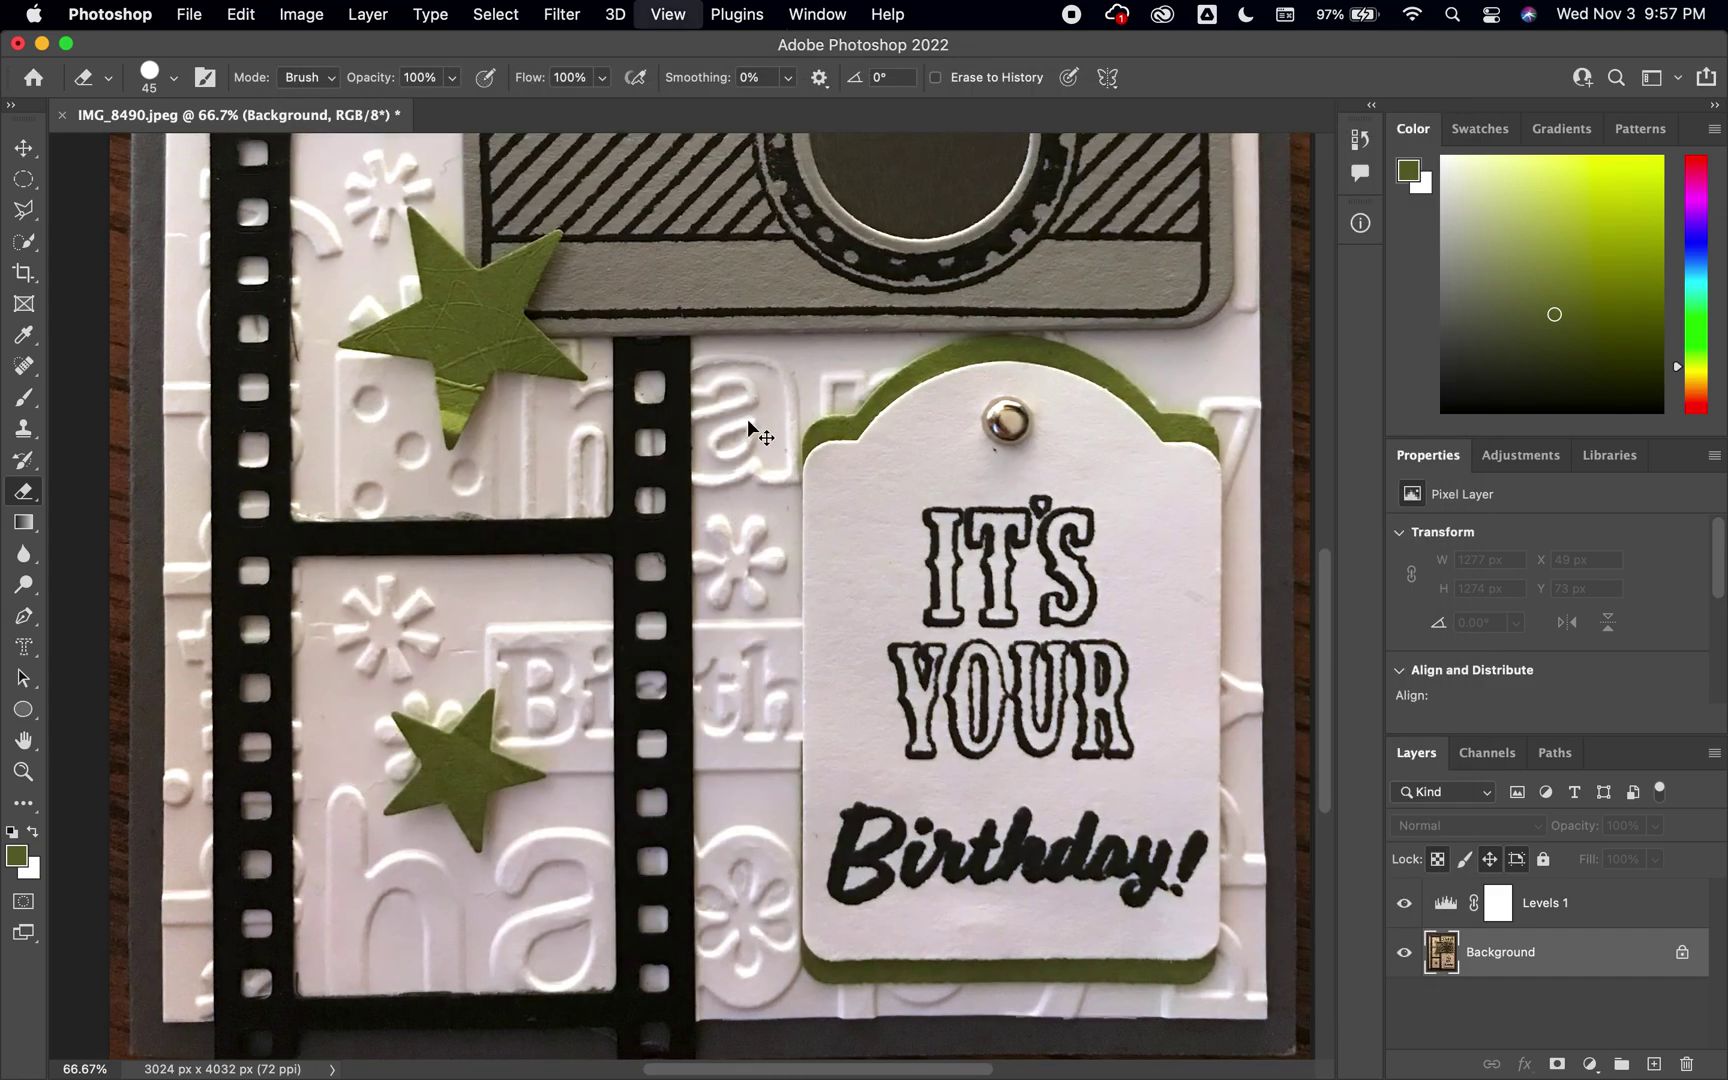
key("super+0")
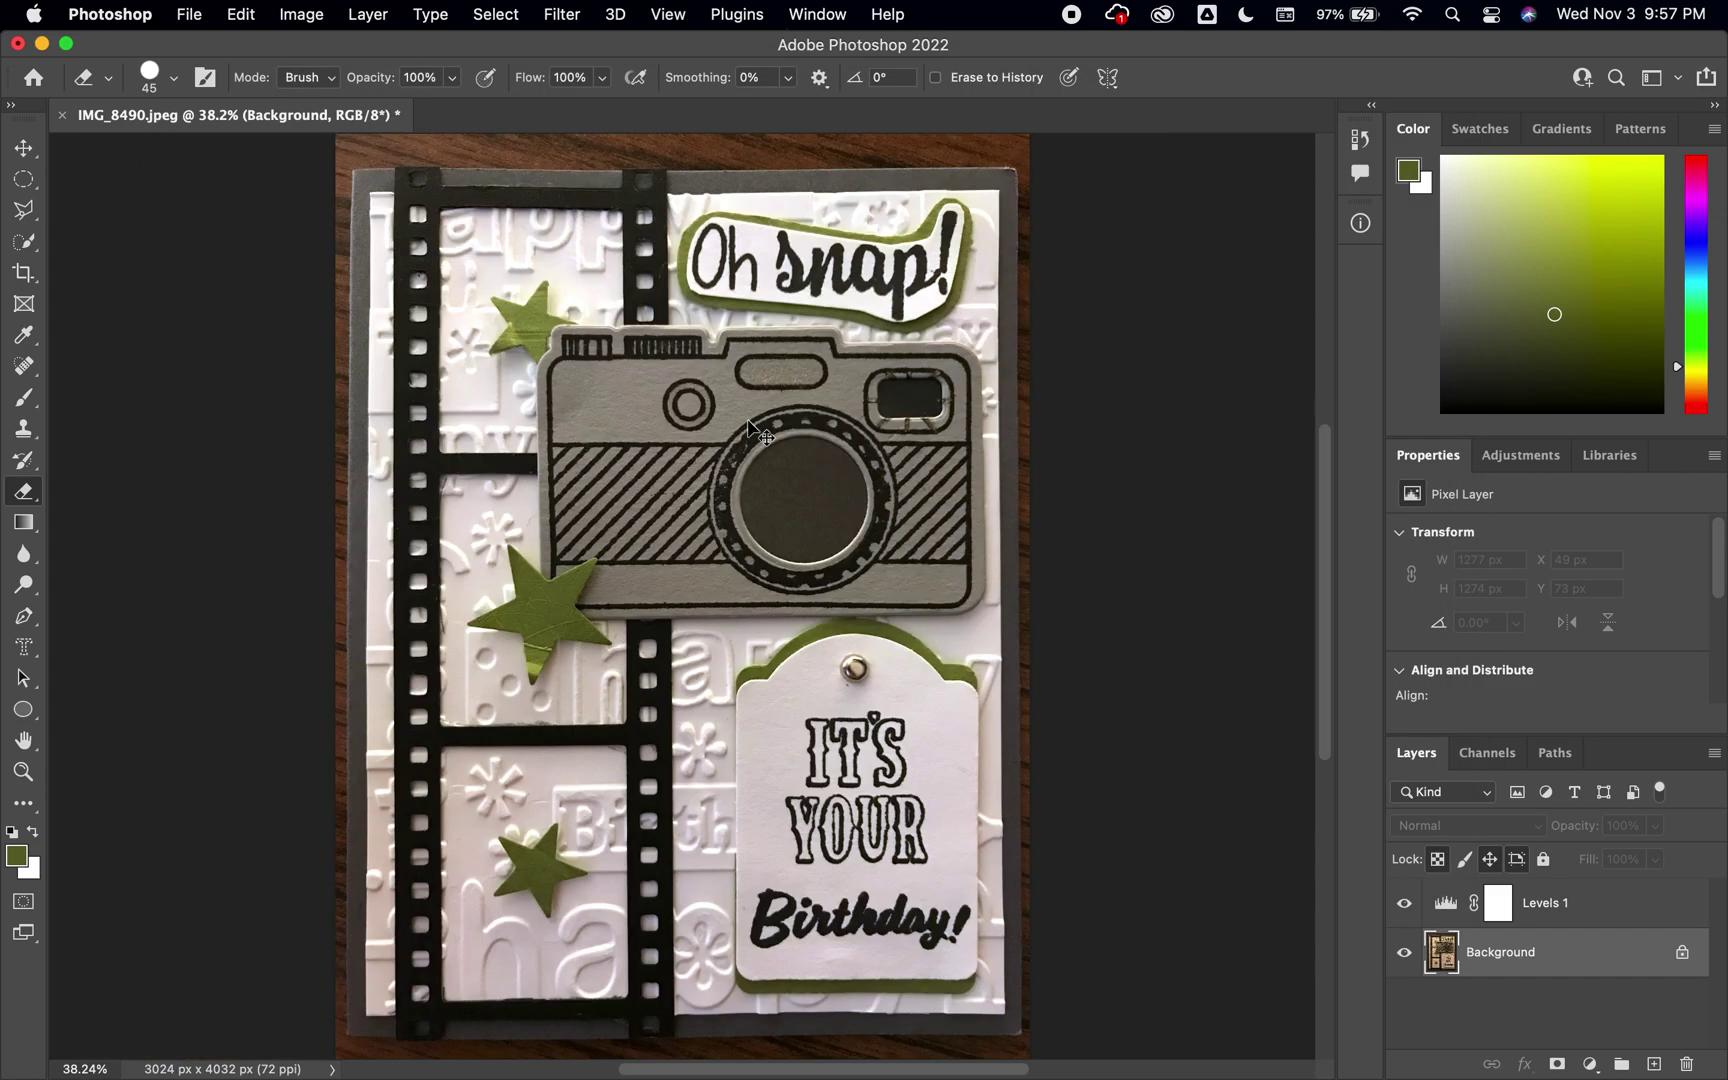